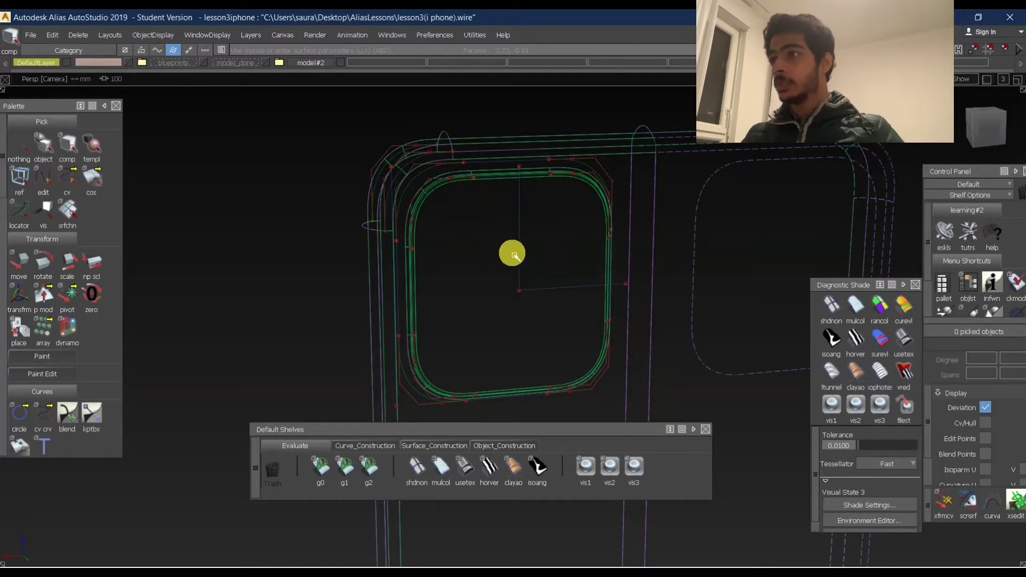
# Examine the camera cutout's curves and the surrounding surfaces of the wireframe phone model from several angles.
pyautogui.keyDown('alt'); pyautogui.keyDown('shift'); pyautogui.moveTo(405, 213); pyautogui.dragTo(479, 203); pyautogui.keyUp('shift'); pyautogui.keyUp('alt')
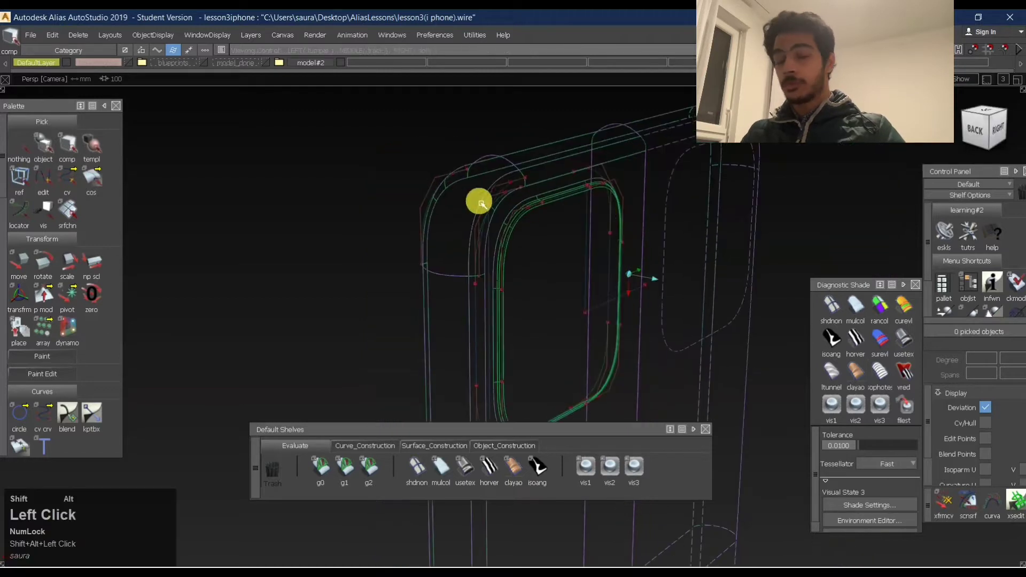
pyautogui.keyDown('alt'); pyautogui.keyDown('shift'); pyautogui.moveTo(481, 203); pyautogui.dragTo(508, 178, button='right'); pyautogui.keyUp('shift'); pyautogui.keyUp('alt')
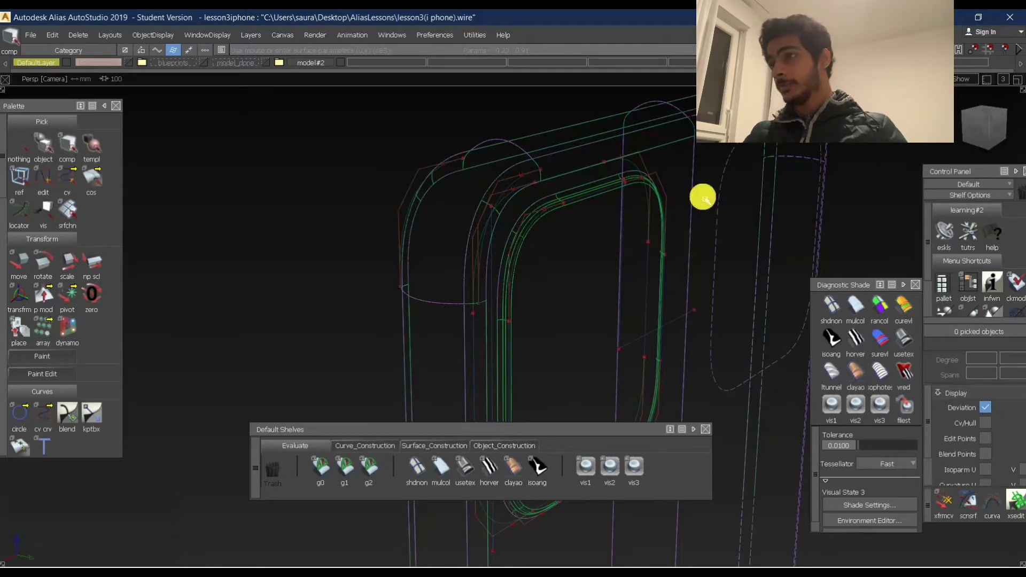
pyautogui.keyDown('alt'); pyautogui.keyDown('shift'); pyautogui.moveTo(625, 435); pyautogui.dragTo(550, 332, button='middle'); pyautogui.keyUp('shift'); pyautogui.keyUp('alt')
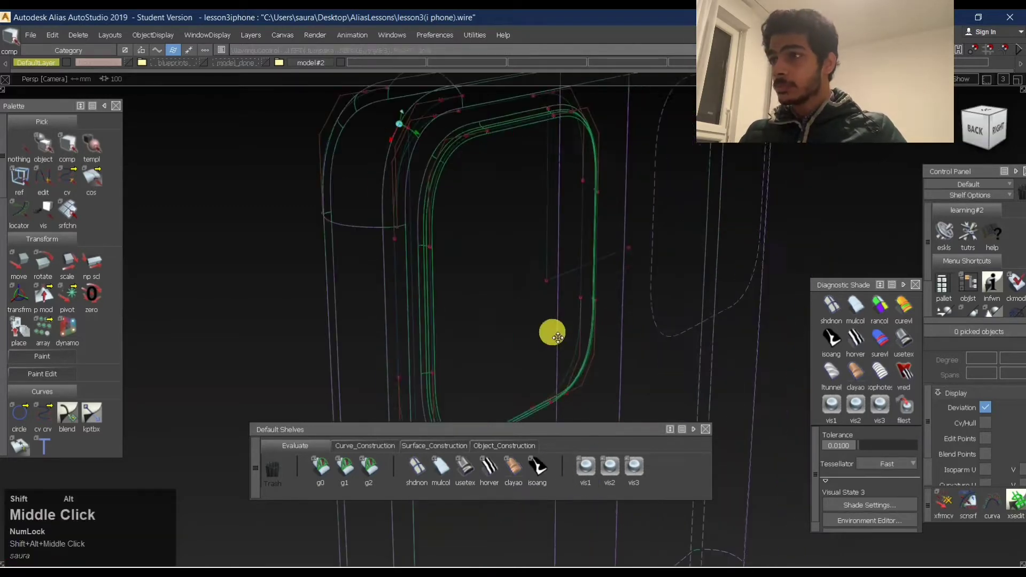
pyautogui.keyDown('alt'); pyautogui.keyDown('shift'); pyautogui.moveTo(550, 332); pyautogui.dragTo(593, 307); pyautogui.keyUp('shift'); pyautogui.keyUp('alt')
pyautogui.keyDown('alt'); pyautogui.keyDown('shift'); pyautogui.moveTo(593, 307); pyautogui.dragTo(611, 290, button='right'); pyautogui.keyUp('shift'); pyautogui.keyUp('alt')
pyautogui.keyDown('alt'); pyautogui.keyDown('shift'); pyautogui.moveTo(611, 290); pyautogui.dragTo(579, 265); pyautogui.keyUp('shift'); pyautogui.keyUp('alt')
pyautogui.keyDown('alt'); pyautogui.keyDown('shift'); pyautogui.moveTo(579, 266); pyautogui.dragTo(561, 287, button='middle'); pyautogui.keyUp('shift'); pyautogui.keyUp('alt')
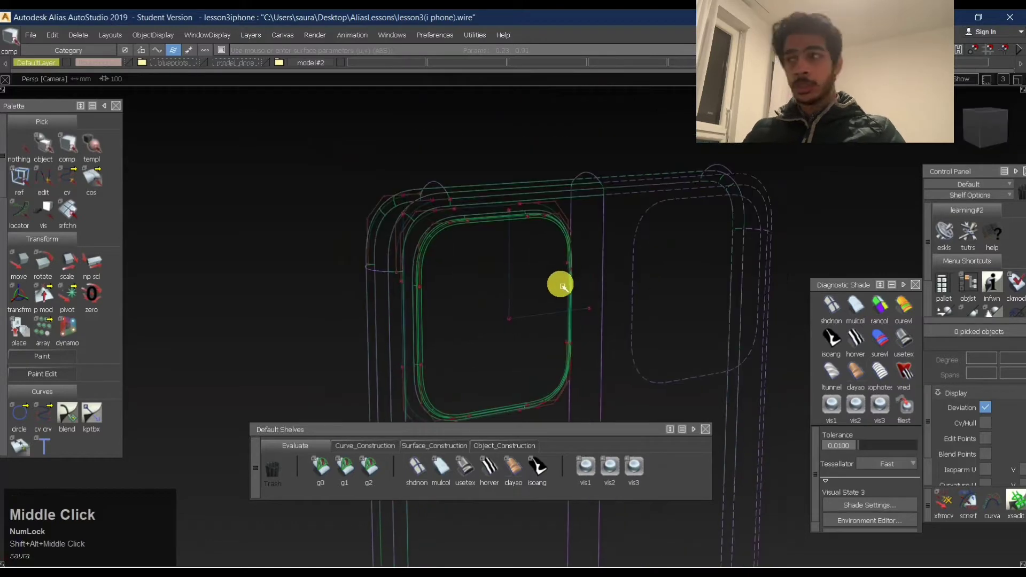
pyautogui.keyDown('alt'); pyautogui.keyDown('shift'); pyautogui.click(556, 219); pyautogui.keyUp('shift'); pyautogui.keyUp('alt')
pyautogui.keyDown('alt'); pyautogui.keyDown('shift'); pyautogui.moveTo(592, 215); pyautogui.dragTo(619, 313); pyautogui.keyUp('shift'); pyautogui.keyUp('alt')
pyautogui.keyDown('alt'); pyautogui.keyDown('shift'); pyautogui.moveTo(619, 314); pyautogui.dragTo(636, 253, button='middle'); pyautogui.keyUp('shift'); pyautogui.keyUp('alt')
pyautogui.moveTo(636, 253)
pyautogui.keyDown('alt'); pyautogui.keyDown('shift'); pyautogui.mouseDown()
pyautogui.moveTo(648, 233)
pyautogui.moveTo(529, 185)
pyautogui.mouseUp(); pyautogui.keyUp('shift'); pyautogui.keyUp('alt')
pyautogui.keyDown('alt'); pyautogui.keyDown('shift'); pyautogui.moveTo(529, 185); pyautogui.dragTo(627, 277, button='middle'); pyautogui.keyUp('shift'); pyautogui.keyUp('alt')
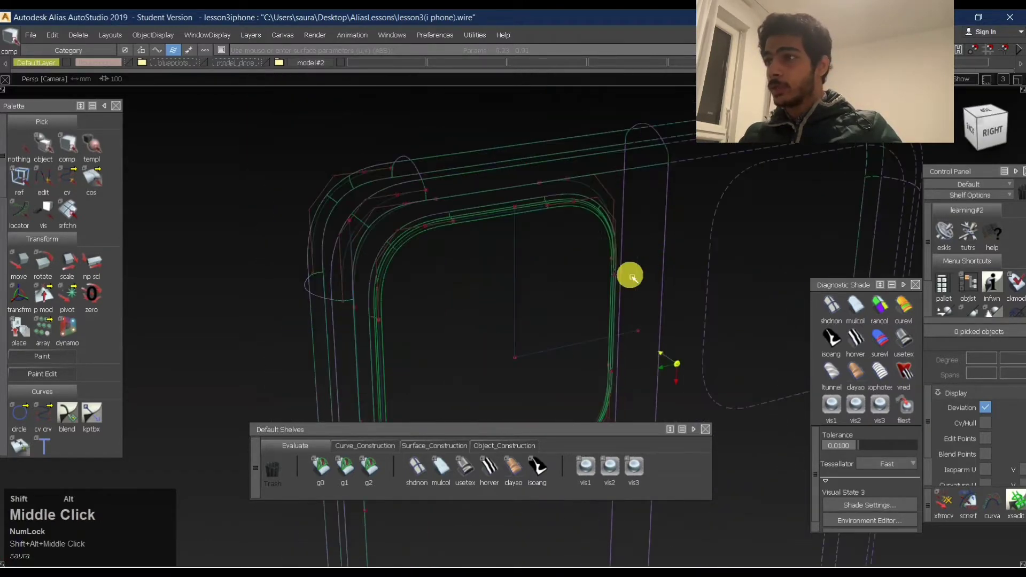
pyautogui.keyDown('alt'); pyautogui.keyDown('shift'); pyautogui.click(621, 226); pyautogui.keyUp('shift'); pyautogui.keyUp('alt')
pyautogui.keyDown('alt'); pyautogui.keyDown('shift'); pyautogui.moveTo(625, 227); pyautogui.dragTo(630, 213, button='right'); pyautogui.keyUp('shift'); pyautogui.keyUp('alt')
pyautogui.keyDown('alt'); pyautogui.keyDown('shift'); pyautogui.moveTo(630, 213); pyautogui.dragTo(522, 368); pyautogui.keyUp('shift'); pyautogui.keyUp('alt')
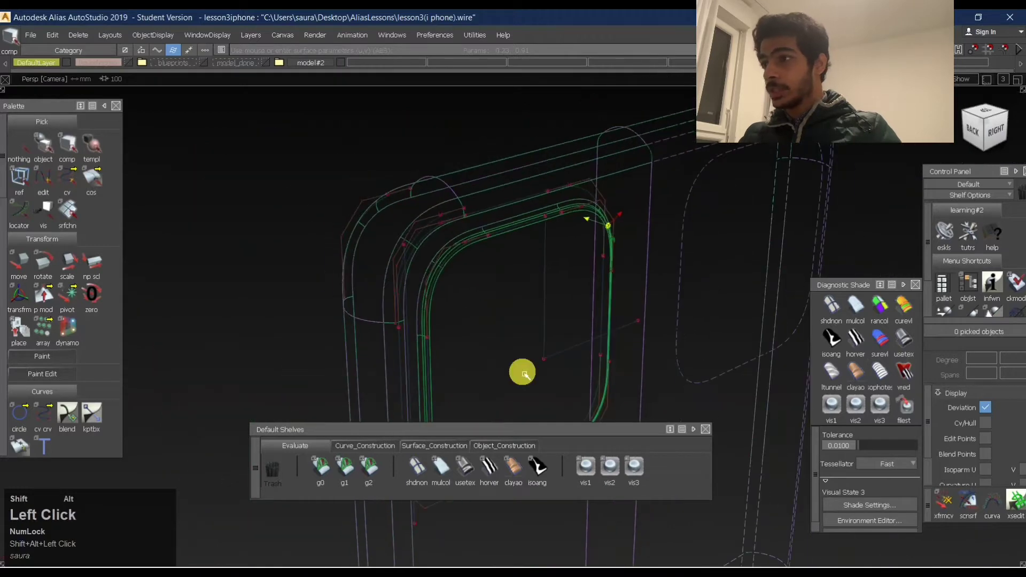
# Shade the phone model with the usetex diagnostic display and inspect the camera area from several angles.
pyautogui.click(465, 469)
pyautogui.moveTo(683, 406)
pyautogui.keyDown('alt'); pyautogui.keyDown('shift'); pyautogui.mouseDown(button='middle')
pyautogui.moveTo(683, 222)
pyautogui.moveTo(577, 423)
pyautogui.mouseUp(button='middle'); pyautogui.keyUp('shift'); pyautogui.keyUp('alt')
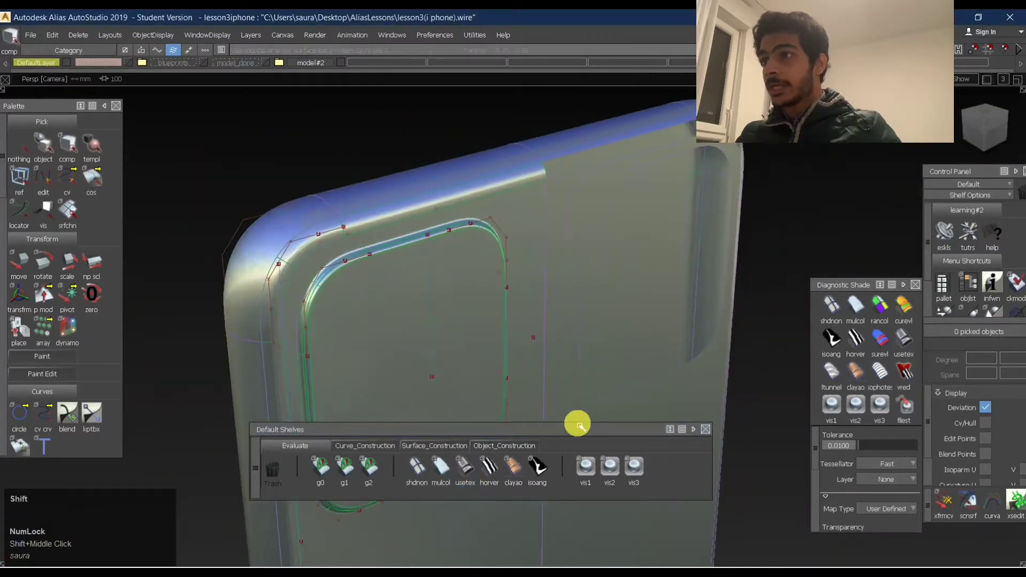
pyautogui.moveTo(577, 424)
pyautogui.keyDown('alt'); pyautogui.keyDown('shift'); pyautogui.mouseDown()
pyautogui.moveTo(676, 291)
pyautogui.moveTo(708, 323)
pyautogui.moveTo(584, 256)
pyautogui.mouseUp(); pyautogui.keyUp('shift'); pyautogui.keyUp('alt')
pyautogui.scroll(5, 588, 241)
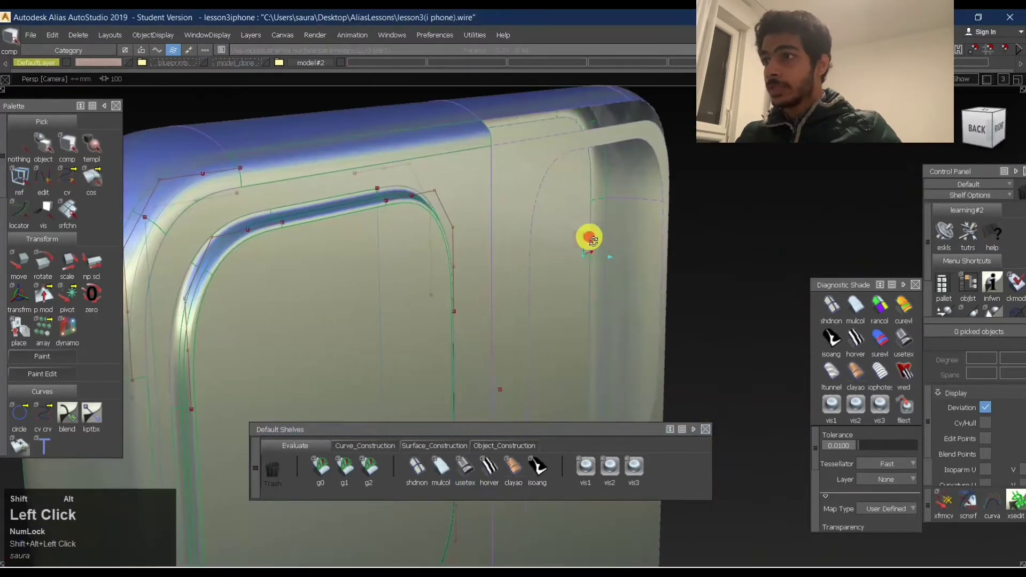
pyautogui.scroll(-5, 625, 291)
pyautogui.keyDown('alt'); pyautogui.keyDown('shift'); pyautogui.moveTo(632, 286); pyautogui.dragTo(568, 211, button='middle'); pyautogui.keyUp('shift'); pyautogui.keyUp('alt')
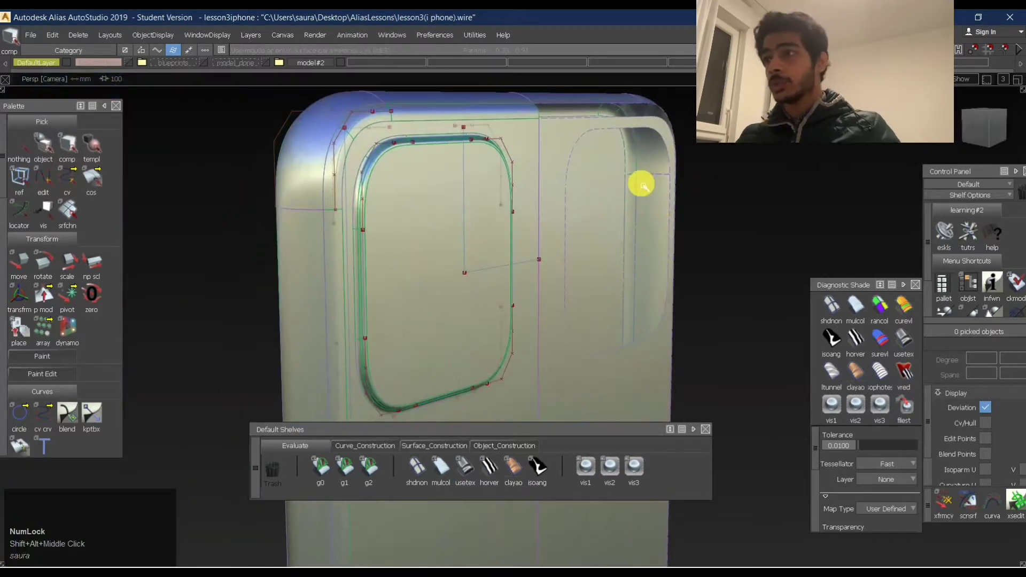
pyautogui.keyDown('alt'); pyautogui.keyDown('shift'); pyautogui.moveTo(716, 156); pyautogui.dragTo(496, 188); pyautogui.keyUp('shift'); pyautogui.keyUp('alt')
pyautogui.keyDown('alt'); pyautogui.keyDown('shift'); pyautogui.moveTo(496, 188); pyautogui.dragTo(534, 176, button='middle'); pyautogui.keyUp('shift'); pyautogui.keyUp('alt')
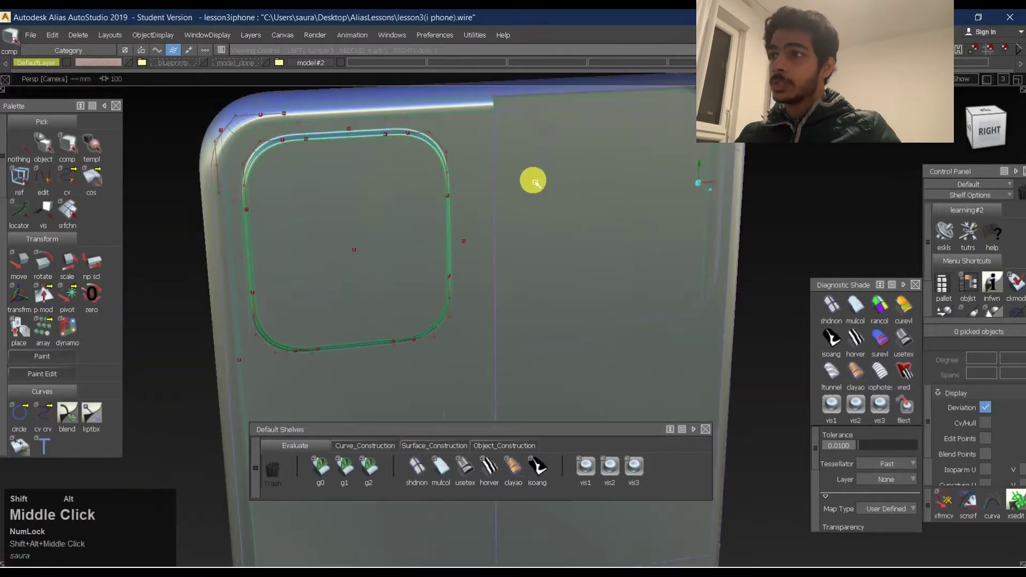
pyautogui.keyDown('alt'); pyautogui.keyDown('shift'); pyautogui.moveTo(534, 177); pyautogui.dragTo(619, 188); pyautogui.keyUp('shift'); pyautogui.keyUp('alt')
pyautogui.keyDown('alt'); pyautogui.keyDown('shift'); pyautogui.moveTo(618, 188); pyautogui.dragTo(692, 123, button='middle'); pyautogui.keyUp('shift'); pyautogui.keyUp('alt')
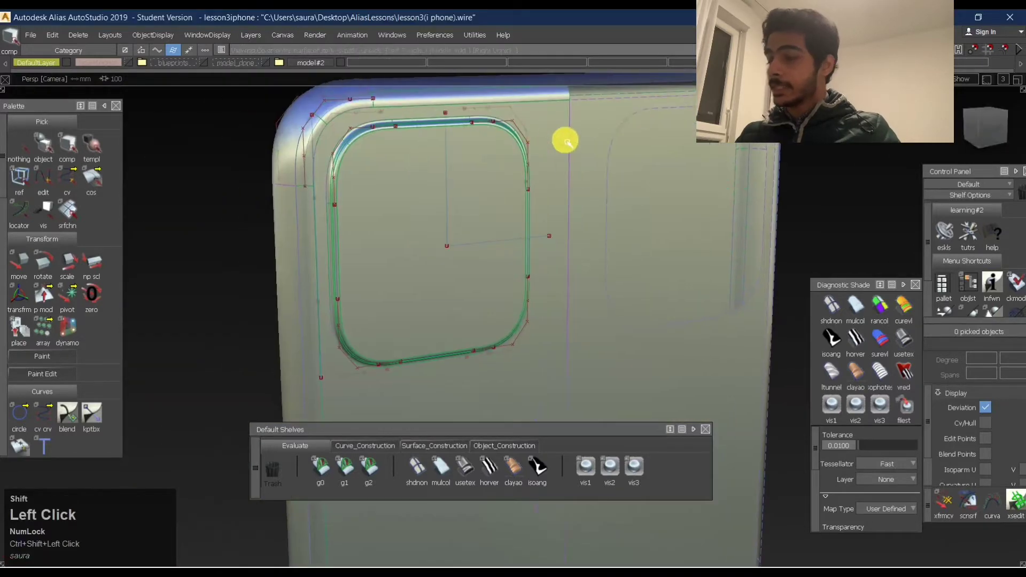
# Isolate the back panel surface to view its trimmed camera openings, and show all the other objects again.
pyautogui.click(620, 147)
pyautogui.hotkey('ctrl', 'h')
pyautogui.click(547, 197)
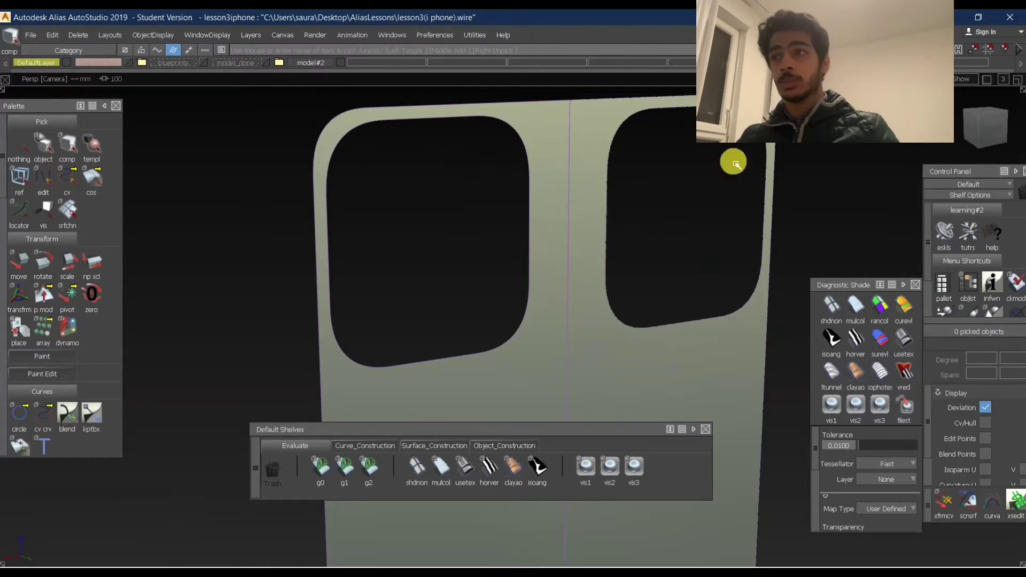
pyautogui.hotkey('ctrl', 'j')
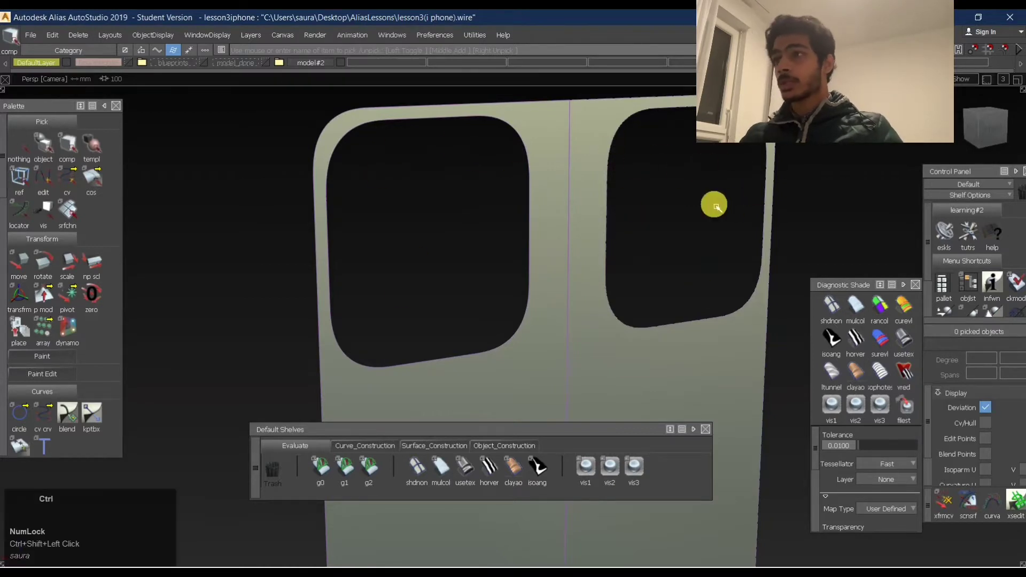
# Compare the shaded camera side of the back with its mirrored side along the centre line and upper edge.
pyautogui.keyDown('alt'); pyautogui.keyDown('shift'); pyautogui.moveTo(567, 149); pyautogui.dragTo(618, 151, button='right'); pyautogui.keyUp('shift'); pyautogui.keyUp('alt')
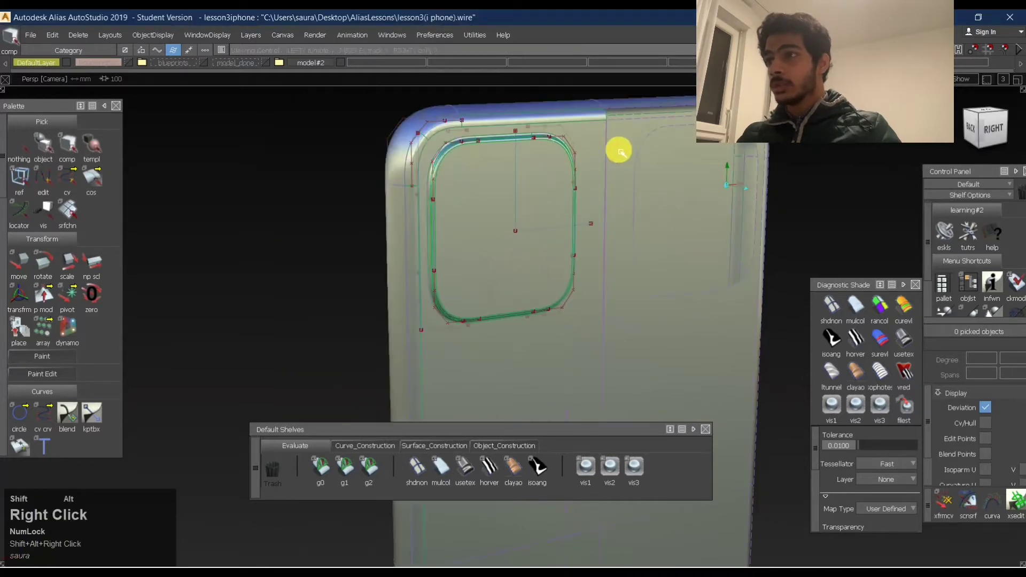
pyautogui.keyDown('alt'); pyautogui.keyDown('shift'); pyautogui.moveTo(618, 151); pyautogui.dragTo(694, 249, button='middle'); pyautogui.keyUp('shift'); pyautogui.keyUp('alt')
pyautogui.keyDown('ctrl'); pyautogui.keyDown('shift'); pyautogui.moveTo(835, 179); pyautogui.dragTo(562, 185); pyautogui.keyUp('shift'); pyautogui.keyUp('ctrl')
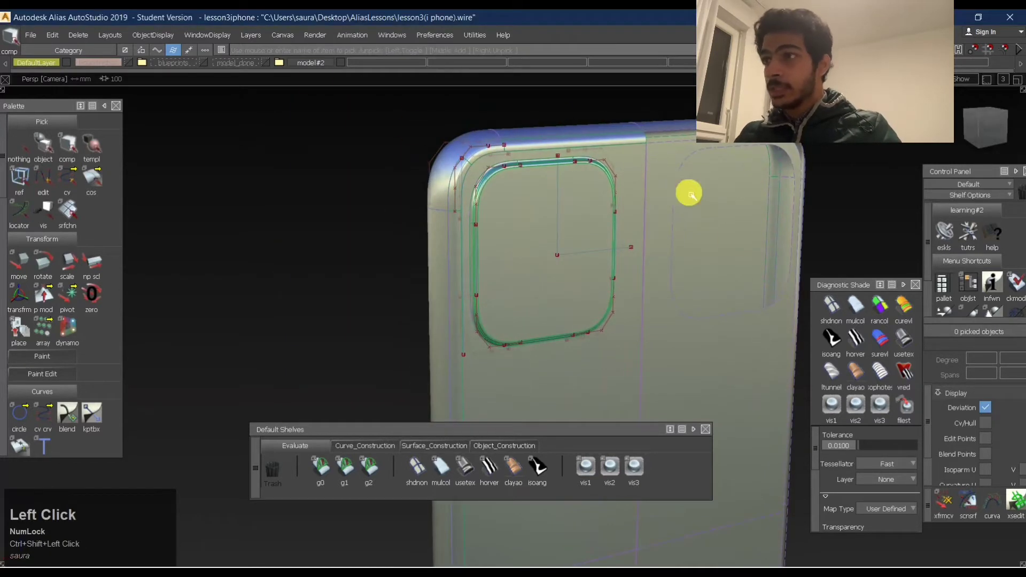
pyautogui.keyDown('alt'); pyautogui.keyDown('shift'); pyautogui.moveTo(678, 168); pyautogui.dragTo(705, 213); pyautogui.keyUp('shift'); pyautogui.keyUp('alt')
pyautogui.keyDown('alt'); pyautogui.keyDown('shift'); pyautogui.moveTo(705, 213); pyautogui.dragTo(683, 190, button='right'); pyautogui.keyUp('shift'); pyautogui.keyUp('alt')
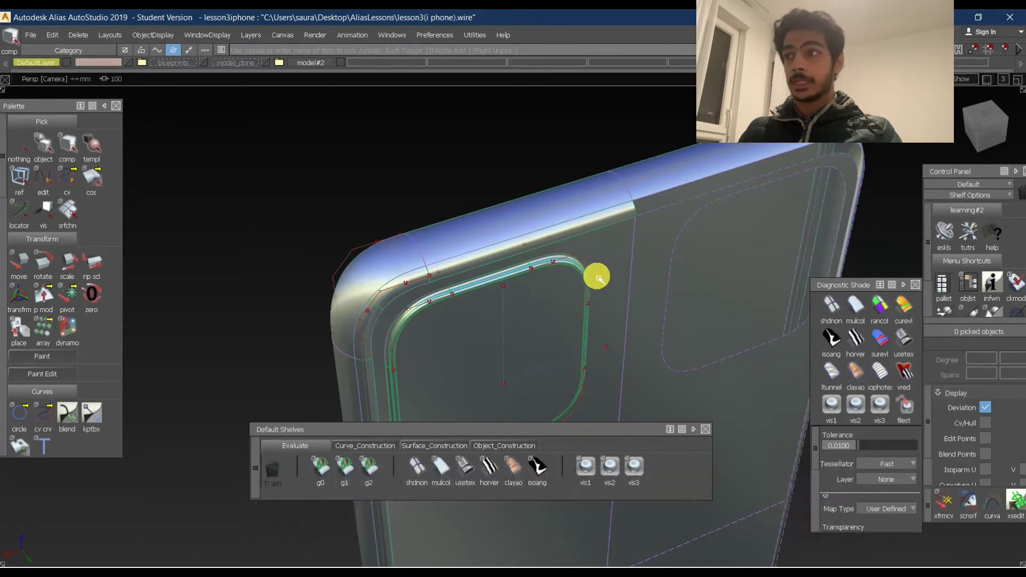
pyautogui.keyDown('alt'); pyautogui.keyDown('shift'); pyautogui.moveTo(668, 242); pyautogui.dragTo(699, 213); pyautogui.keyUp('shift'); pyautogui.keyUp('alt')
pyautogui.keyDown('alt'); pyautogui.keyDown('shift'); pyautogui.moveTo(699, 213); pyautogui.dragTo(556, 222, button='middle'); pyautogui.keyUp('shift'); pyautogui.keyUp('alt')
pyautogui.keyDown('alt'); pyautogui.keyDown('shift'); pyautogui.click(566, 218); pyautogui.keyUp('shift'); pyautogui.keyUp('alt')
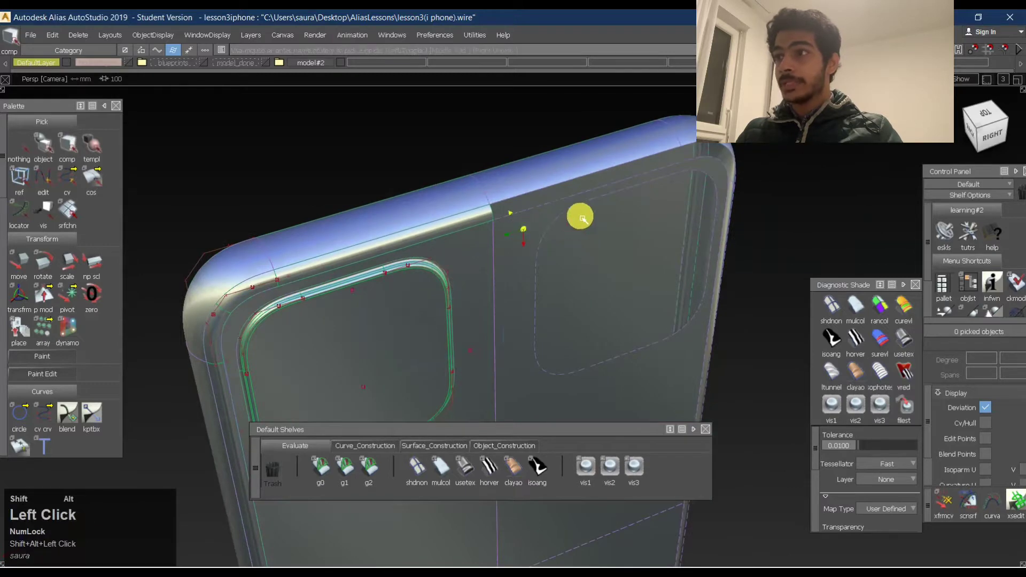
pyautogui.keyDown('alt'); pyautogui.keyDown('shift'); pyautogui.moveTo(578, 213); pyautogui.dragTo(593, 198, button='right'); pyautogui.keyUp('shift'); pyautogui.keyUp('alt')
pyautogui.keyDown('alt'); pyautogui.keyDown('shift'); pyautogui.moveTo(593, 198); pyautogui.dragTo(556, 130); pyautogui.keyUp('shift'); pyautogui.keyUp('alt')
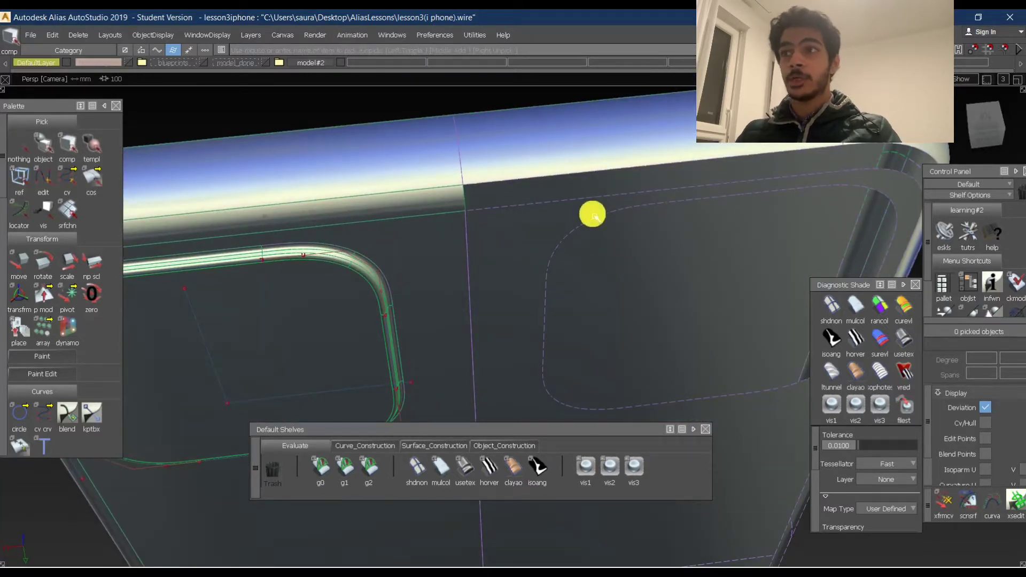
# Pick the back panel surface to check it across the symmetry line, and clear the selection.
pyautogui.keyDown('ctrl'); pyautogui.keyDown('shift'); pyautogui.moveTo(672, 204); pyautogui.dragTo(758, 202); pyautogui.keyUp('shift'); pyautogui.keyUp('ctrl')
pyautogui.click(519, 229)
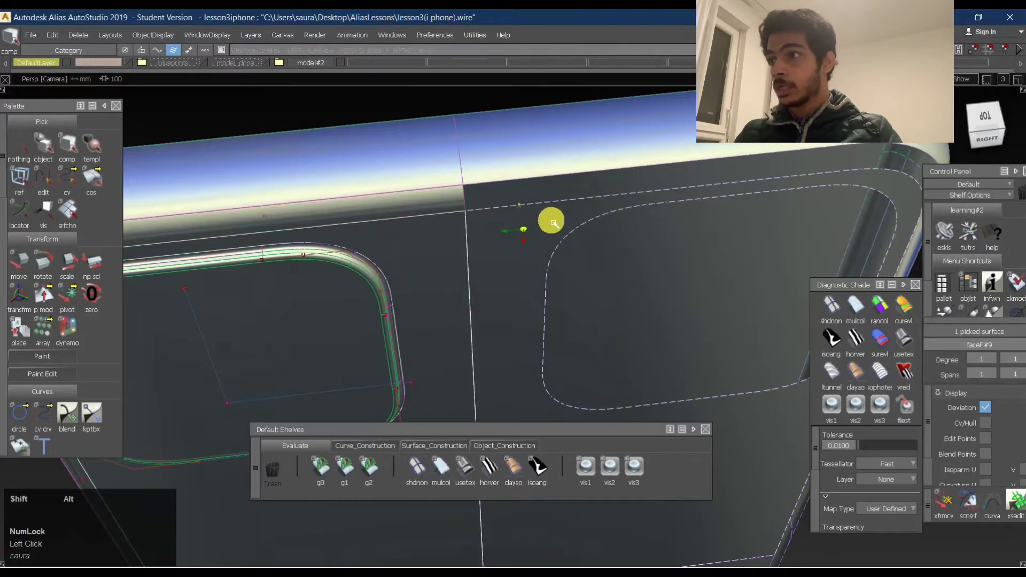
pyautogui.keyDown('alt'); pyautogui.keyDown('shift'); pyautogui.moveTo(537, 282); pyautogui.dragTo(419, 240); pyautogui.keyUp('shift'); pyautogui.keyUp('alt')
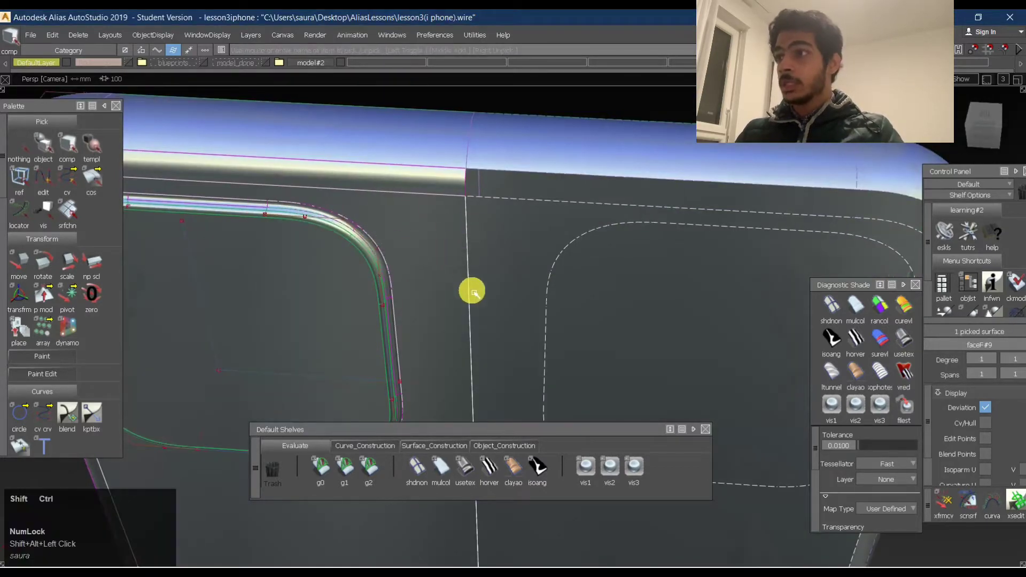
pyautogui.keyDown('ctrl'); pyautogui.keyDown('shift'); pyautogui.moveTo(470, 290); pyautogui.dragTo(485, 222); pyautogui.keyUp('shift'); pyautogui.keyUp('ctrl')
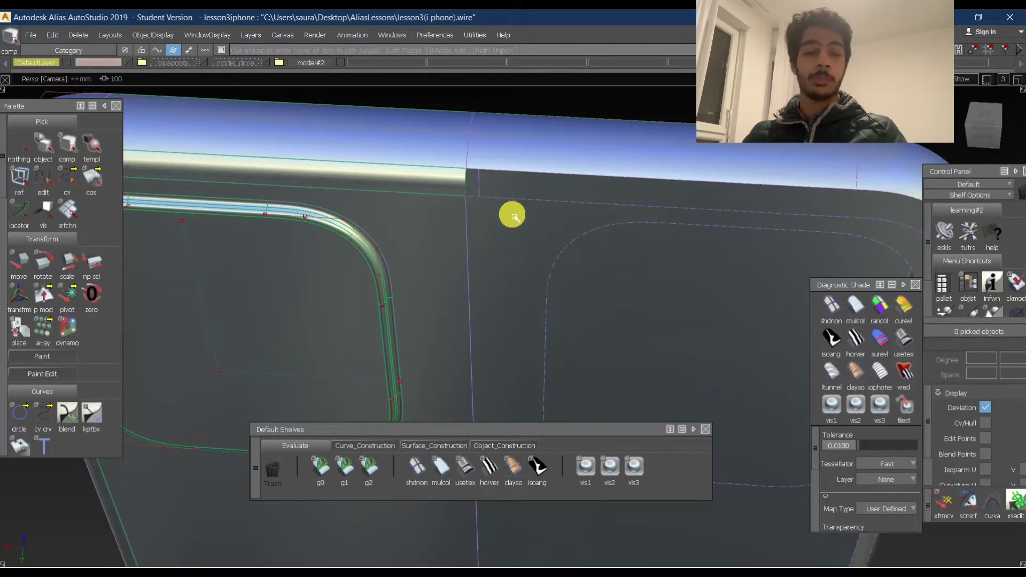
pyautogui.keyDown('alt'); pyautogui.keyDown('shift'); pyautogui.moveTo(534, 237); pyautogui.dragTo(248, 55); pyautogui.keyUp('shift'); pyautogui.keyUp('alt')
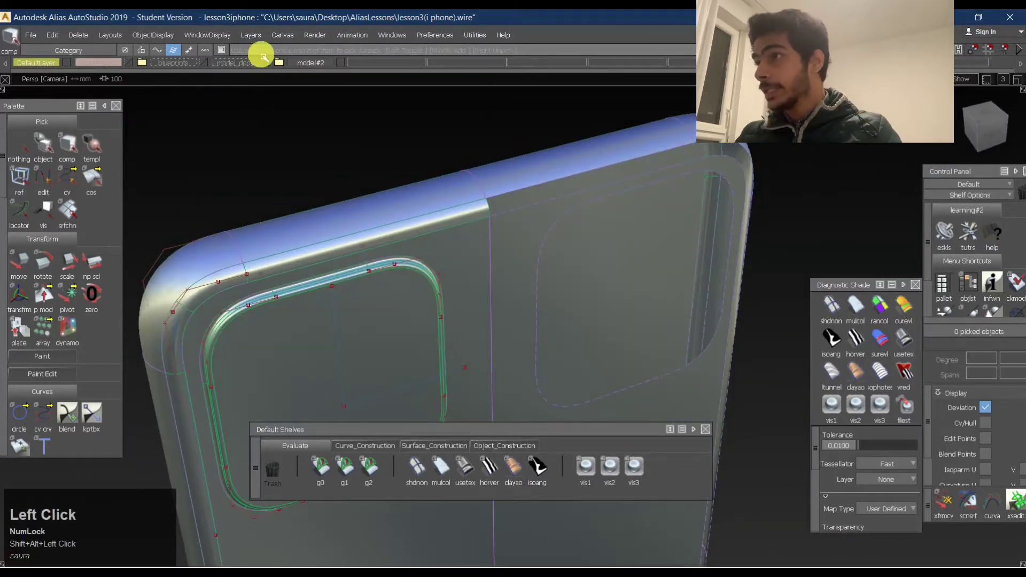
pyautogui.click(253, 35)
pyautogui.click(505, 17)
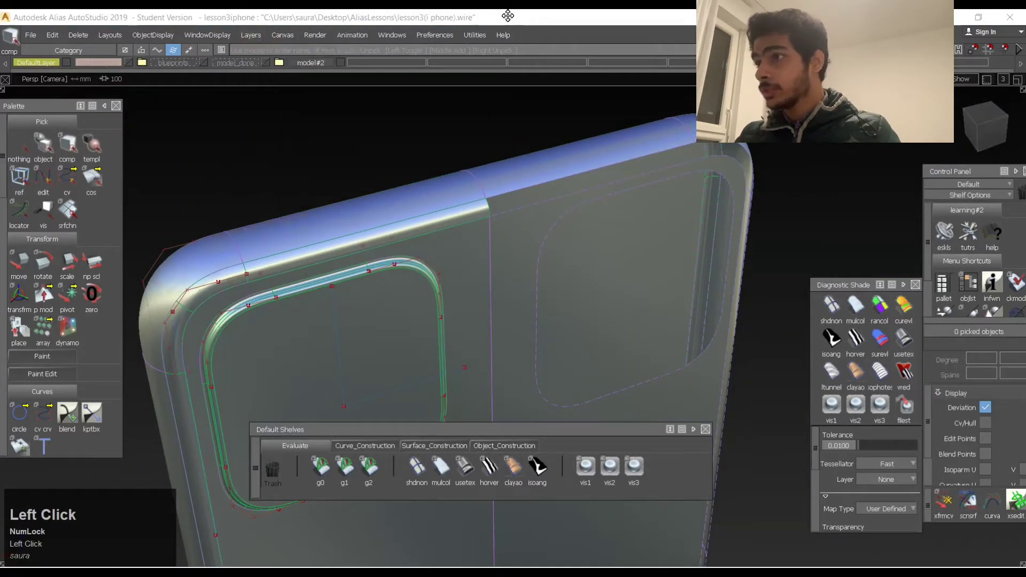
pyautogui.keyDown('ctrl'); pyautogui.keyDown('shift'); pyautogui.click(478, 175); pyautogui.keyUp('shift'); pyautogui.keyUp('ctrl')
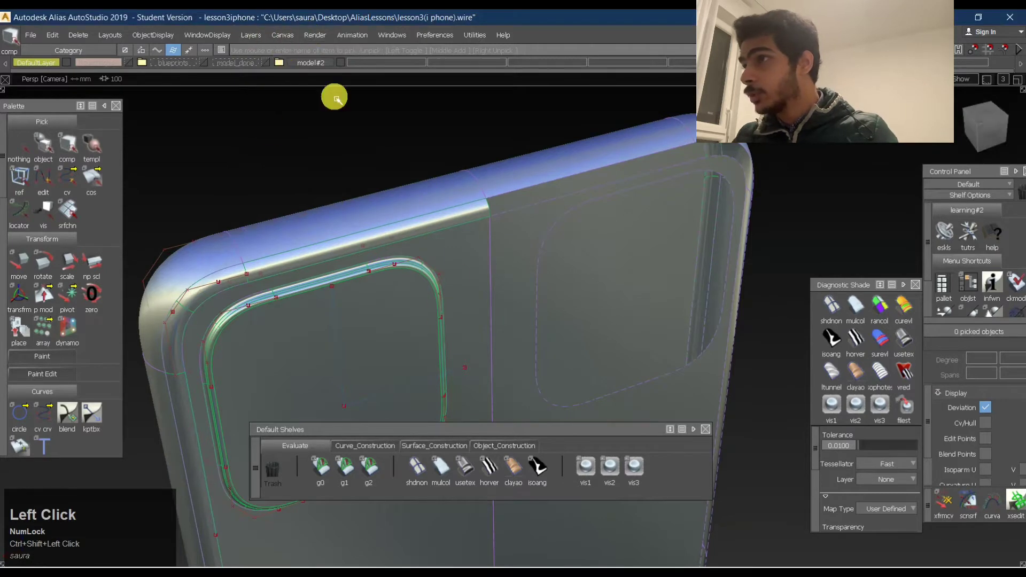
# Open the model#2 layer folder, pick the objects on the base layer to check its contents, and clear the selection.
pyautogui.click(280, 63)
pyautogui.moveTo(99, 62); pyautogui.dragTo(97, 92)
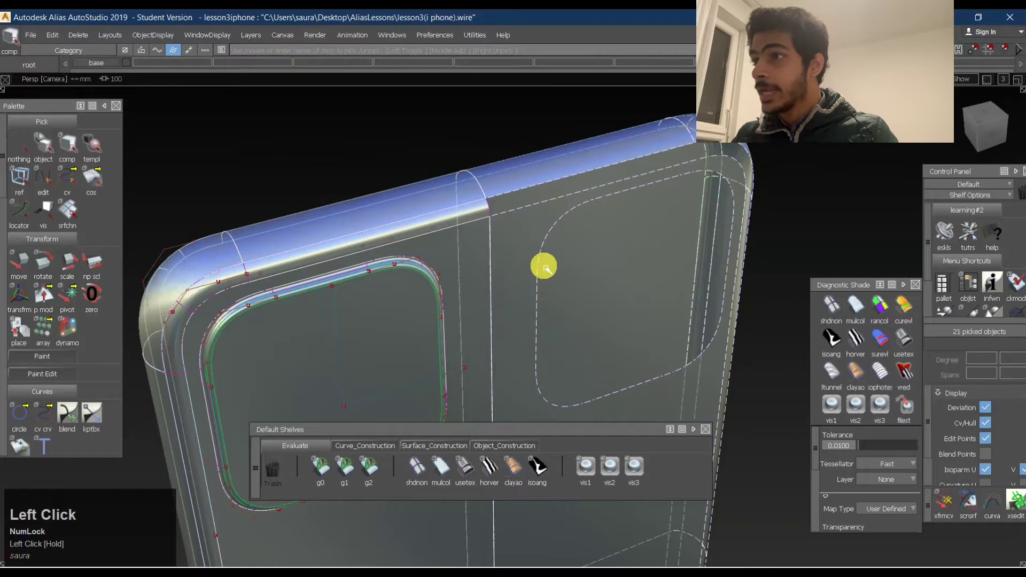
pyautogui.keyDown('alt'); pyautogui.keyDown('shift'); pyautogui.moveTo(408, 198); pyautogui.dragTo(441, 189); pyautogui.keyUp('shift'); pyautogui.keyUp('alt')
pyautogui.keyDown('ctrl'); pyautogui.keyDown('shift'); pyautogui.moveTo(504, 285); pyautogui.dragTo(530, 121); pyautogui.keyUp('shift'); pyautogui.keyUp('ctrl')
# Assign the four edge surfaces bordering the camera side of the phone's back to the base layer.
pyautogui.keyDown('ctrl'); pyautogui.keyDown('shift'); pyautogui.moveTo(389, 122); pyautogui.dragTo(400, 198); pyautogui.keyUp('shift'); pyautogui.keyUp('ctrl')
pyautogui.click(401, 200)
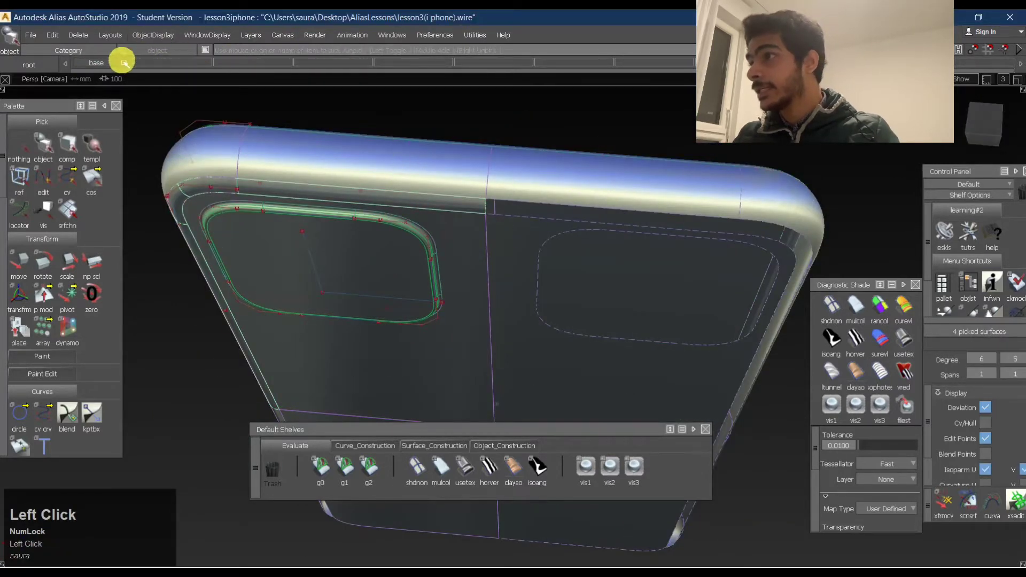
pyautogui.moveTo(98, 65); pyautogui.dragTo(101, 79)
pyautogui.keyDown('ctrl'); pyautogui.keyDown('shift'); pyautogui.moveTo(492, 267); pyautogui.dragTo(503, 198); pyautogui.keyUp('shift'); pyautogui.keyUp('ctrl')
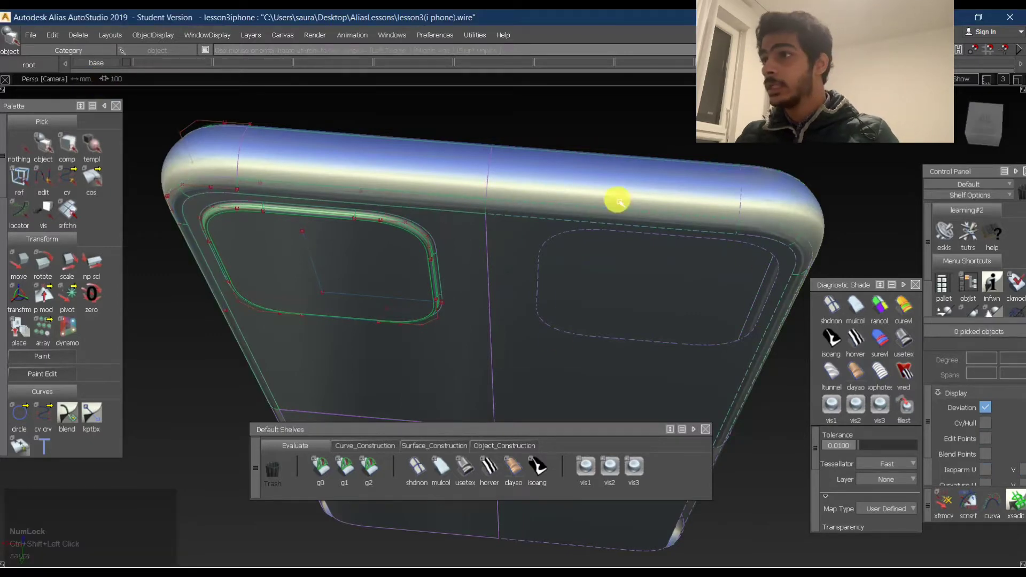
# Make the base layer active and create real geometry from its layer symmetry.
pyautogui.keyDown('alt'); pyautogui.keyDown('shift'); pyautogui.moveTo(616, 200); pyautogui.dragTo(518, 214); pyautogui.keyUp('shift'); pyautogui.keyUp('alt')
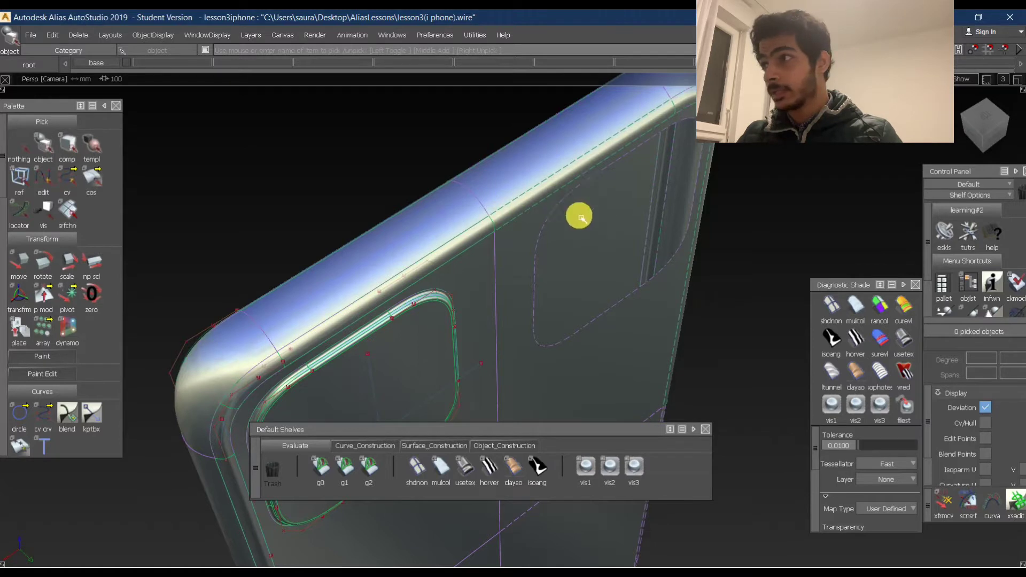
pyautogui.keyDown('alt'); pyautogui.keyDown('shift'); pyautogui.moveTo(652, 215); pyautogui.dragTo(339, 188, button='middle'); pyautogui.keyUp('shift'); pyautogui.keyUp('alt')
pyautogui.moveTo(104, 62); pyautogui.dragTo(109, 96)
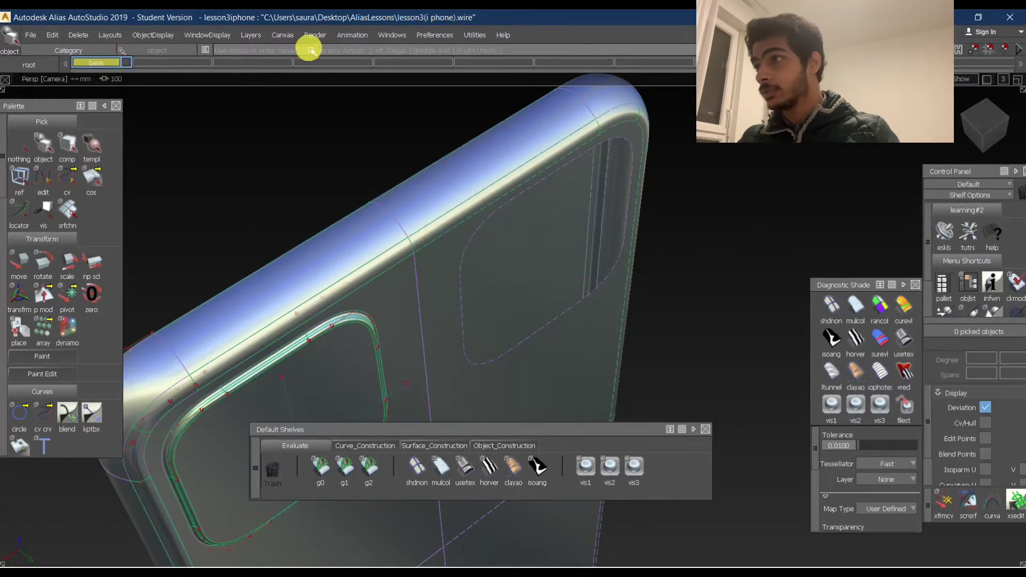
pyautogui.click(251, 35)
pyautogui.moveTo(245, 126); pyautogui.dragTo(254, 156)
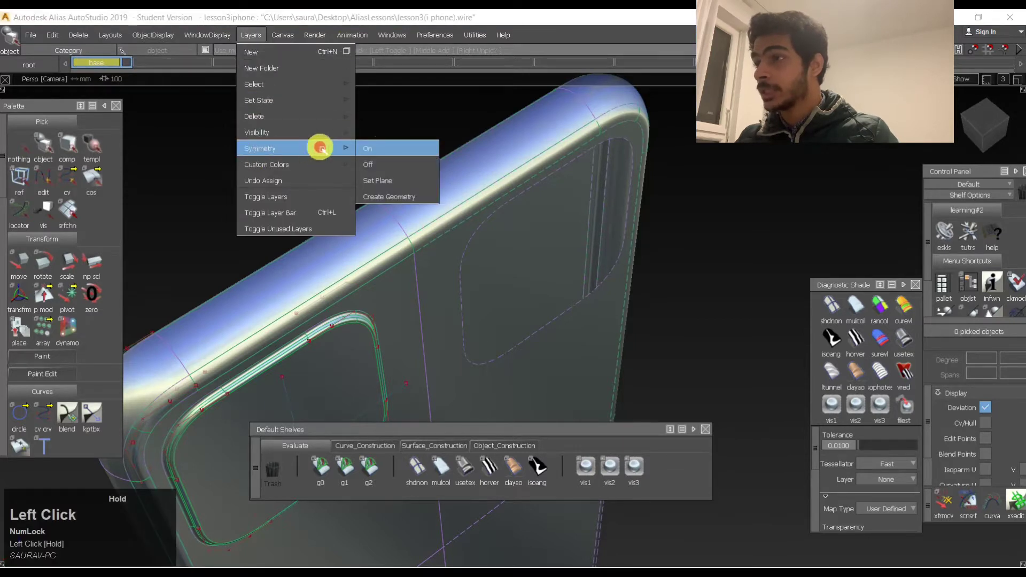
pyautogui.moveTo(381, 150); pyautogui.dragTo(378, 199)
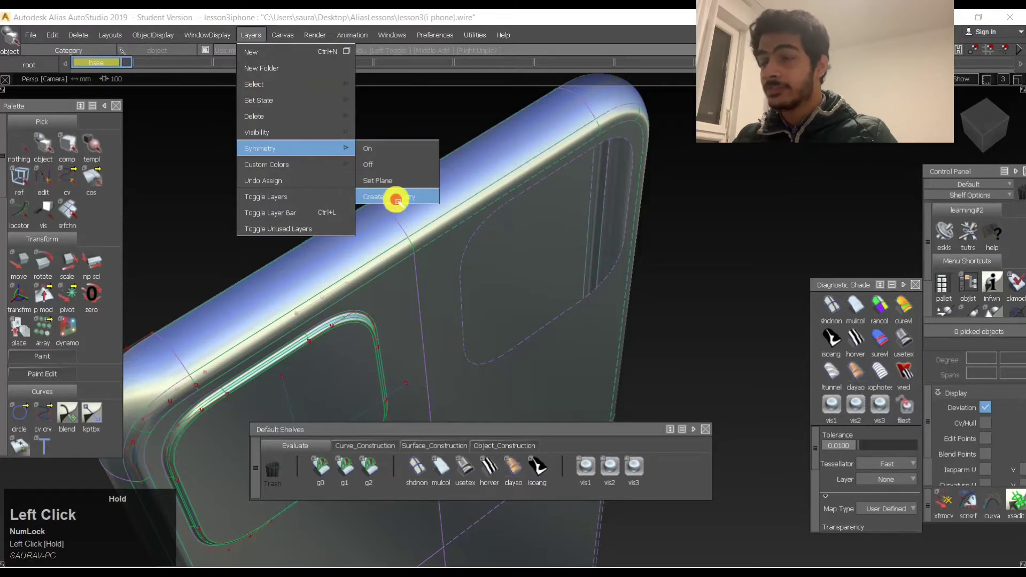
pyautogui.moveTo(396, 199); pyautogui.dragTo(395, 197)
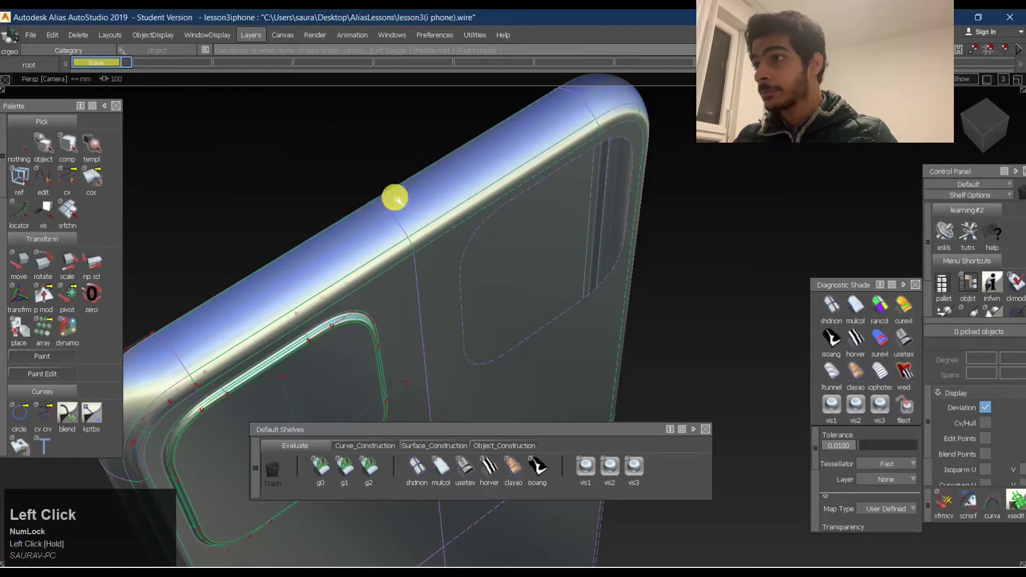
# Inspect the newly created mirrored half of the phone body from several angles.
pyautogui.keyDown('alt'); pyautogui.keyDown('shift'); pyautogui.moveTo(587, 174); pyautogui.dragTo(636, 196, button='middle'); pyautogui.keyUp('shift'); pyautogui.keyUp('alt')
pyautogui.keyDown('alt'); pyautogui.keyDown('shift'); pyautogui.moveTo(635, 196); pyautogui.dragTo(623, 200, button='right'); pyautogui.keyUp('shift'); pyautogui.keyUp('alt')
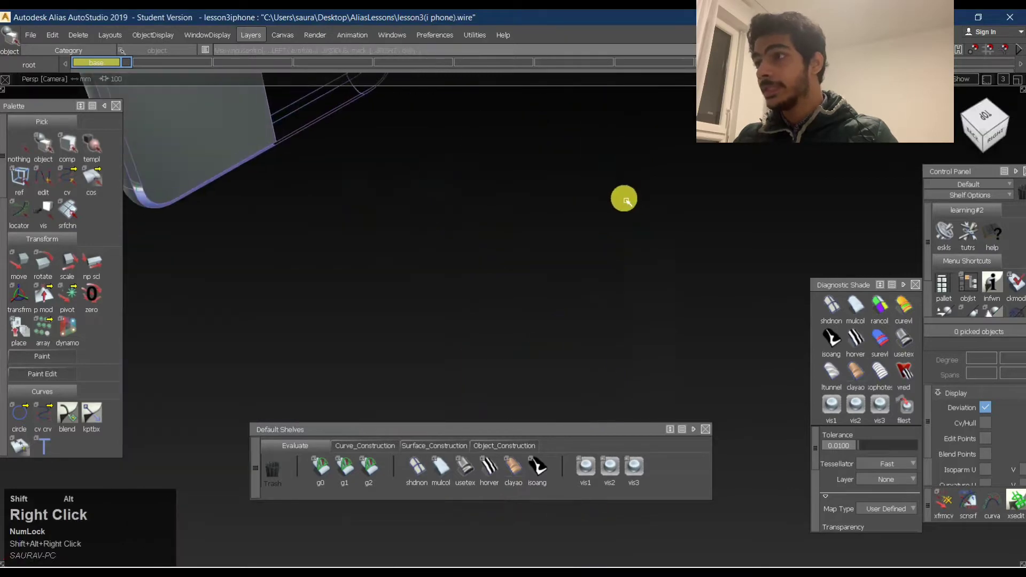
pyautogui.keyDown('alt'); pyautogui.keyDown('shift'); pyautogui.moveTo(623, 199); pyautogui.dragTo(383, 229, button='middle'); pyautogui.keyUp('shift'); pyautogui.keyUp('alt')
pyautogui.keyDown('alt'); pyautogui.keyDown('shift'); pyautogui.moveTo(382, 229); pyautogui.dragTo(398, 206, button='right'); pyautogui.keyUp('shift'); pyautogui.keyUp('alt')
pyautogui.keyDown('alt'); pyautogui.keyDown('shift'); pyautogui.moveTo(398, 207); pyautogui.dragTo(454, 181); pyautogui.keyUp('shift'); pyautogui.keyUp('alt')
pyautogui.keyDown('alt'); pyautogui.keyDown('shift'); pyautogui.moveTo(441, 161); pyautogui.dragTo(543, 186, button='middle'); pyautogui.keyUp('shift'); pyautogui.keyUp('alt')
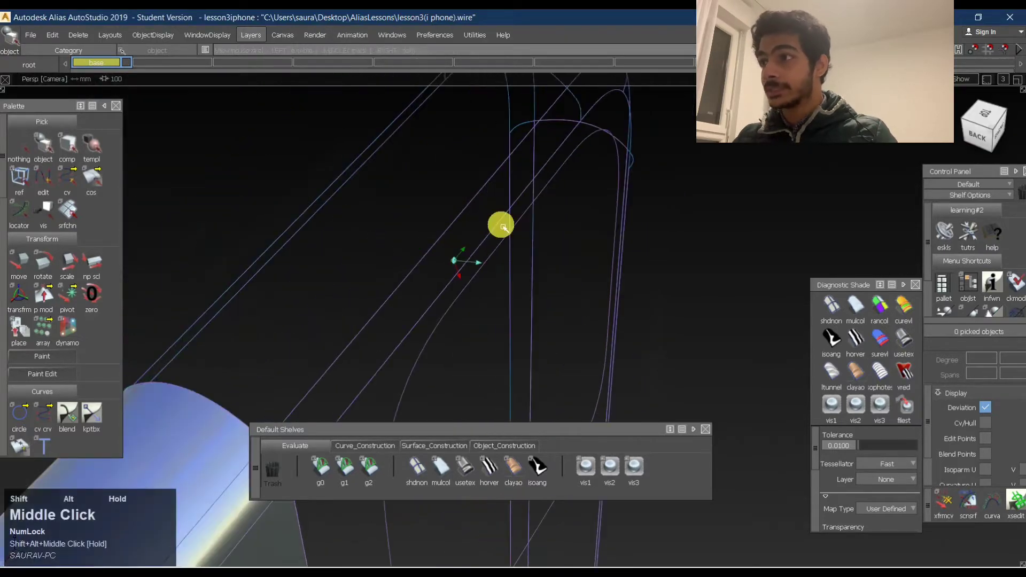
pyautogui.keyDown('alt'); pyautogui.keyDown('shift'); pyautogui.moveTo(528, 216); pyautogui.dragTo(520, 218, button='right'); pyautogui.keyUp('shift'); pyautogui.keyUp('alt')
pyautogui.moveTo(468, 225); pyautogui.dragTo(527, 203)
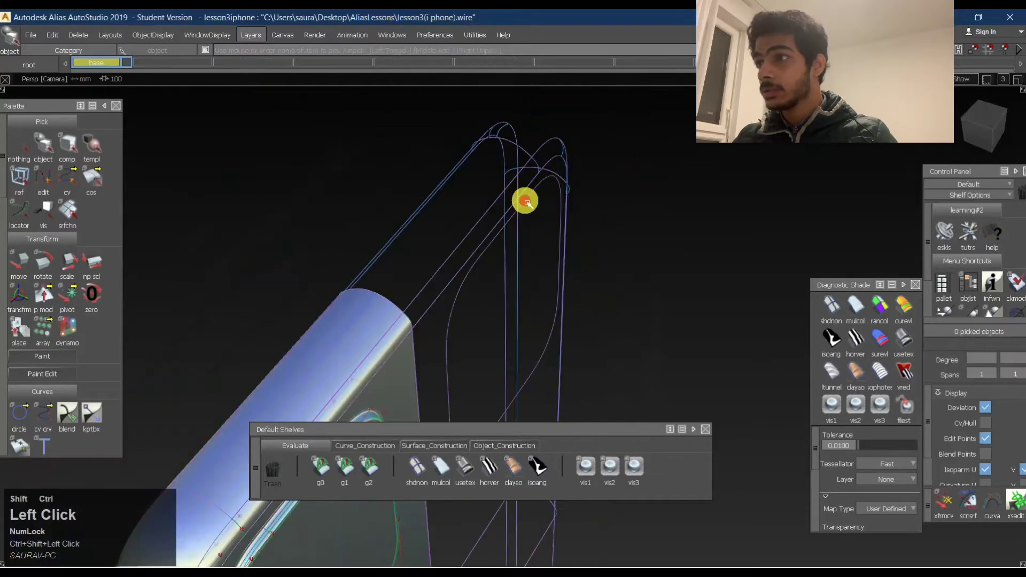
# Display the control vertices of the mirrored top-edge fillet surface to examine it, hide them again, and clear the selection.
pyautogui.click(479, 240)
pyautogui.keyDown('ctrl'); pyautogui.keyDown('shift'); pyautogui.moveTo(581, 171); pyautogui.dragTo(467, 267, button='right'); pyautogui.keyUp('shift'); pyautogui.keyUp('ctrl')
pyautogui.keyDown('alt'); pyautogui.keyDown('shift'); pyautogui.moveTo(590, 228); pyautogui.dragTo(396, 254); pyautogui.keyUp('shift'); pyautogui.keyUp('alt')
pyautogui.keyDown('alt'); pyautogui.keyDown('shift'); pyautogui.moveTo(457, 233); pyautogui.dragTo(463, 263, button='right'); pyautogui.keyUp('shift'); pyautogui.keyUp('alt')
pyautogui.keyDown('ctrl'); pyautogui.keyDown('shift'); pyautogui.moveTo(463, 263); pyautogui.dragTo(469, 207); pyautogui.keyUp('shift'); pyautogui.keyUp('ctrl')
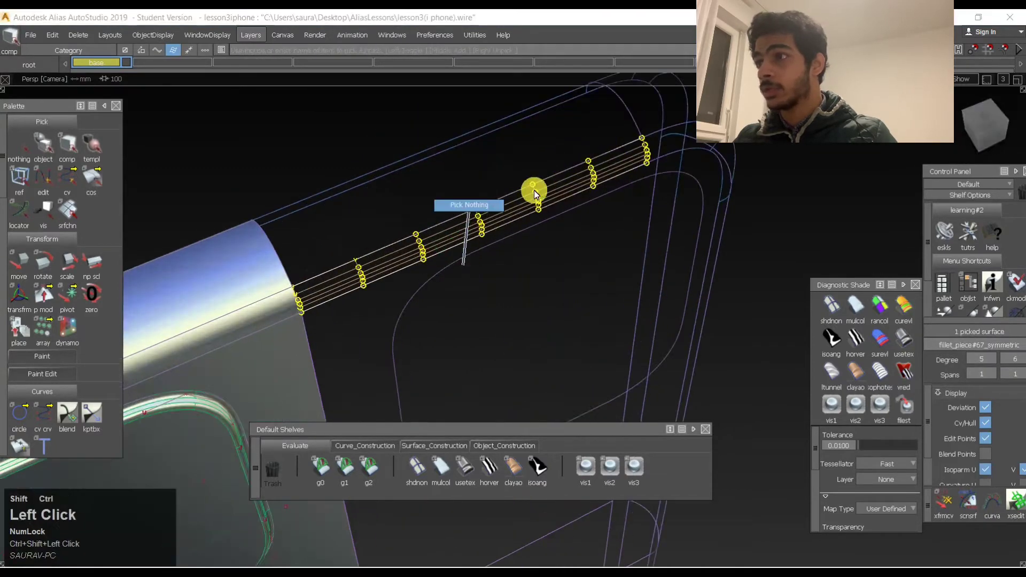
pyautogui.click(427, 257)
pyautogui.keyDown('ctrl'); pyautogui.keyDown('shift'); pyautogui.moveTo(427, 216); pyautogui.dragTo(413, 303, button='right'); pyautogui.keyUp('shift'); pyautogui.keyUp('ctrl')
pyautogui.keyDown('alt'); pyautogui.keyDown('shift'); pyautogui.moveTo(411, 302); pyautogui.dragTo(380, 259, button='middle'); pyautogui.keyUp('shift'); pyautogui.keyUp('alt')
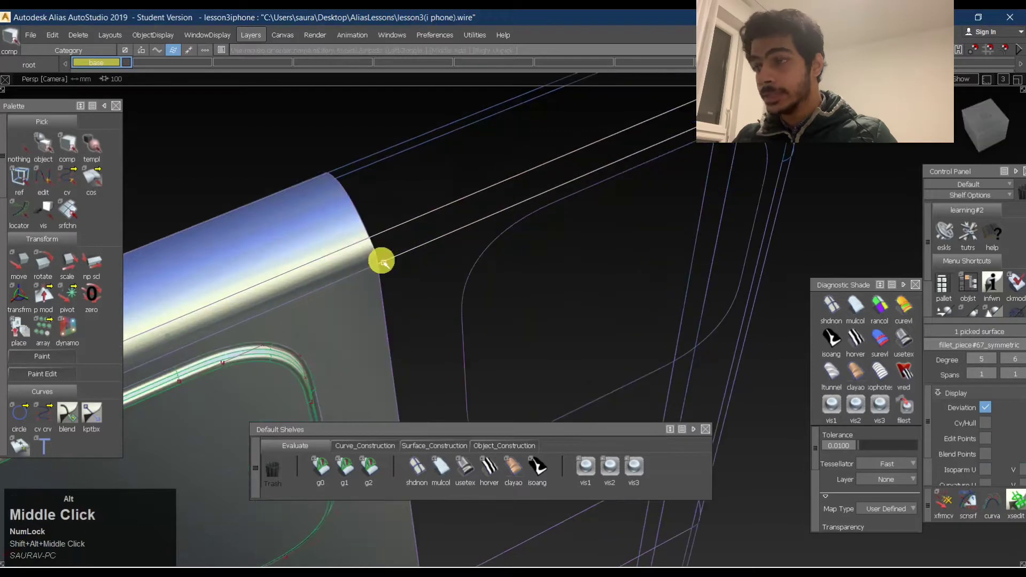
pyautogui.keyDown('ctrl'); pyautogui.keyDown('shift'); pyautogui.moveTo(414, 287); pyautogui.dragTo(517, 168); pyautogui.keyUp('shift'); pyautogui.keyUp('ctrl')
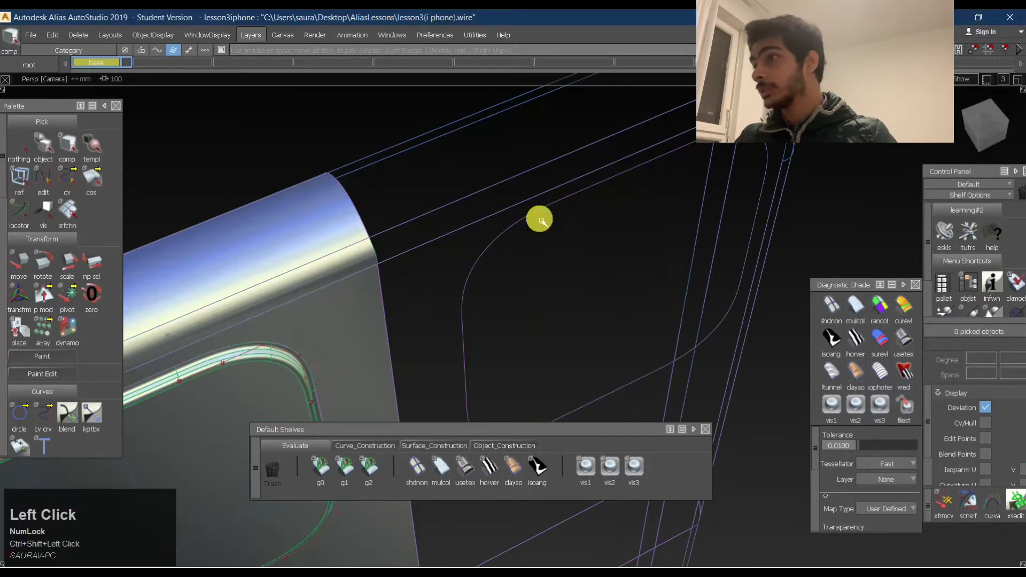
# Pick all objects on the base layer to check that the mirrored half belongs to it, and clear the selection.
pyautogui.moveTo(103, 62); pyautogui.dragTo(102, 92)
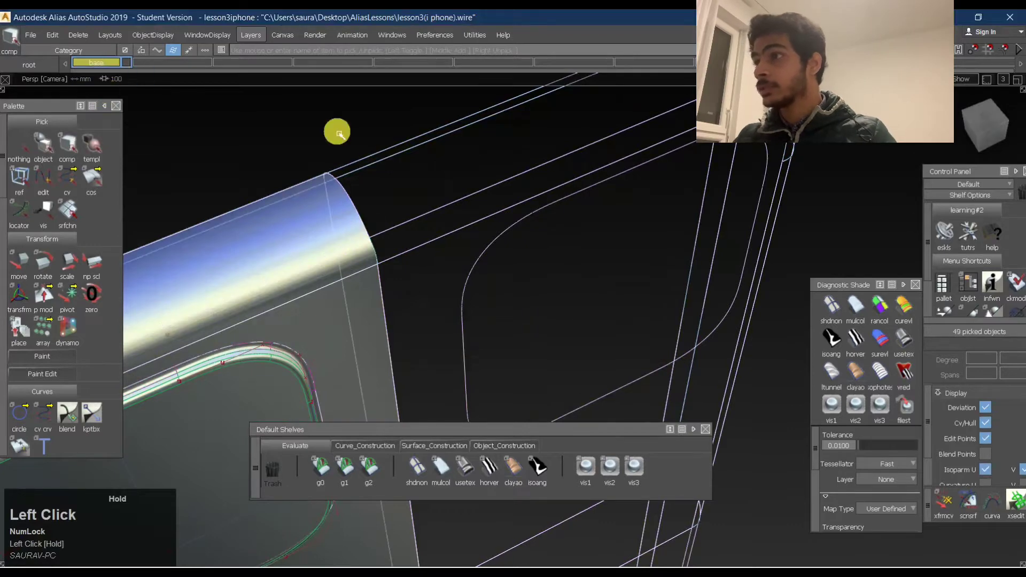
pyautogui.keyDown('alt'); pyautogui.keyDown('shift'); pyautogui.moveTo(583, 187); pyautogui.dragTo(465, 192, button='right'); pyautogui.keyUp('shift'); pyautogui.keyUp('alt')
pyautogui.keyDown('alt'); pyautogui.keyDown('shift'); pyautogui.moveTo(465, 192); pyautogui.dragTo(400, 199); pyautogui.keyUp('shift'); pyautogui.keyUp('alt')
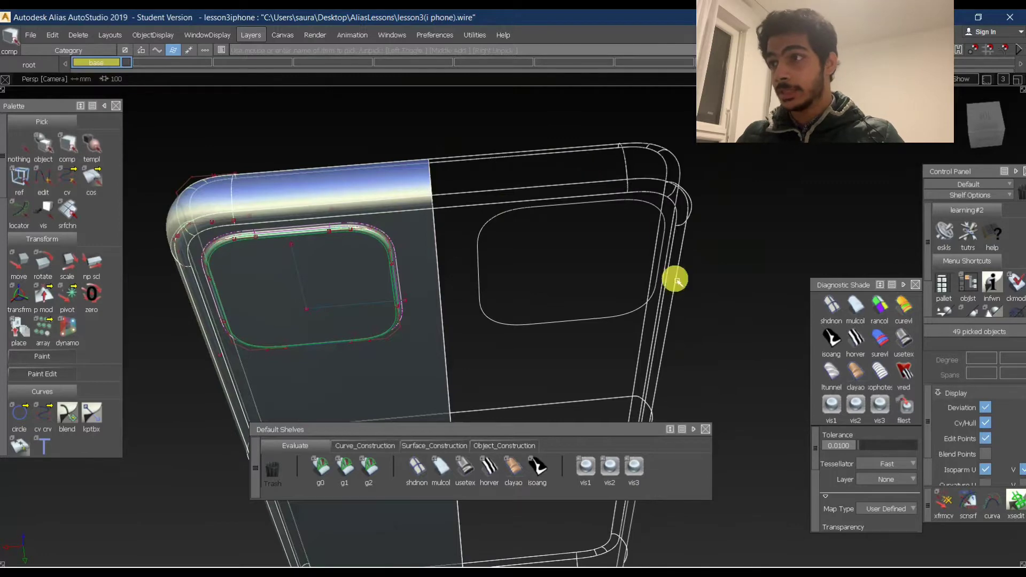
pyautogui.keyDown('ctrl'); pyautogui.keyDown('shift'); pyautogui.moveTo(671, 277); pyautogui.dragTo(757, 183); pyautogui.keyUp('shift'); pyautogui.keyUp('ctrl')
# Isolate the mirrored back face by hiding everything else, and shade it.
pyautogui.click(552, 275)
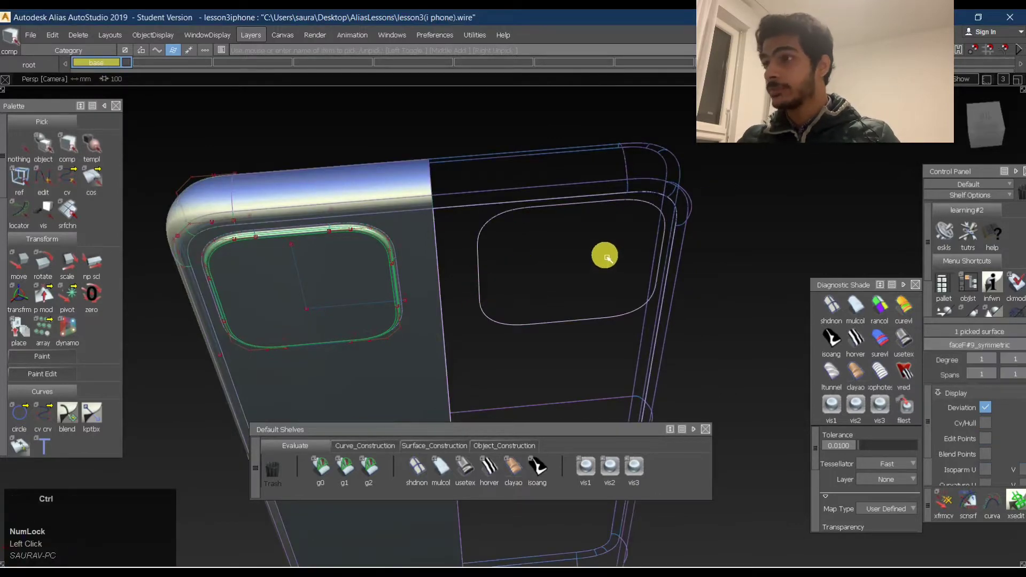
pyautogui.hotkey('ctrl', 'h')
pyautogui.keyDown('ctrl'); pyautogui.keyDown('shift'); pyautogui.moveTo(574, 335); pyautogui.dragTo(762, 210); pyautogui.keyUp('shift'); pyautogui.keyUp('ctrl')
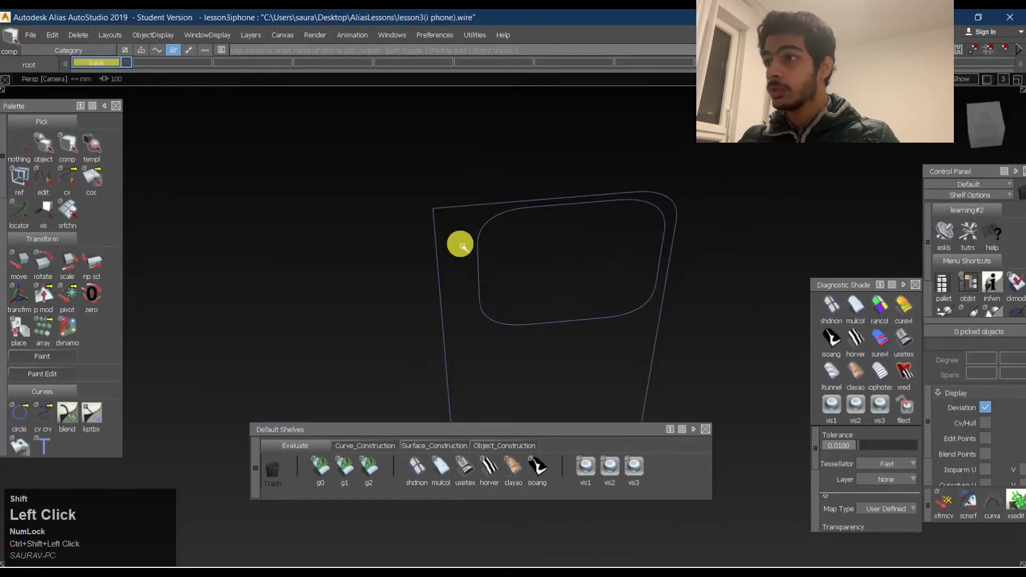
pyautogui.moveTo(535, 350)
pyautogui.keyDown('alt'); pyautogui.keyDown('shift'); pyautogui.mouseDown()
pyautogui.moveTo(559, 228)
pyautogui.moveTo(515, 252)
pyautogui.mouseUp(); pyautogui.keyUp('shift'); pyautogui.keyUp('alt')
pyautogui.click(463, 470)
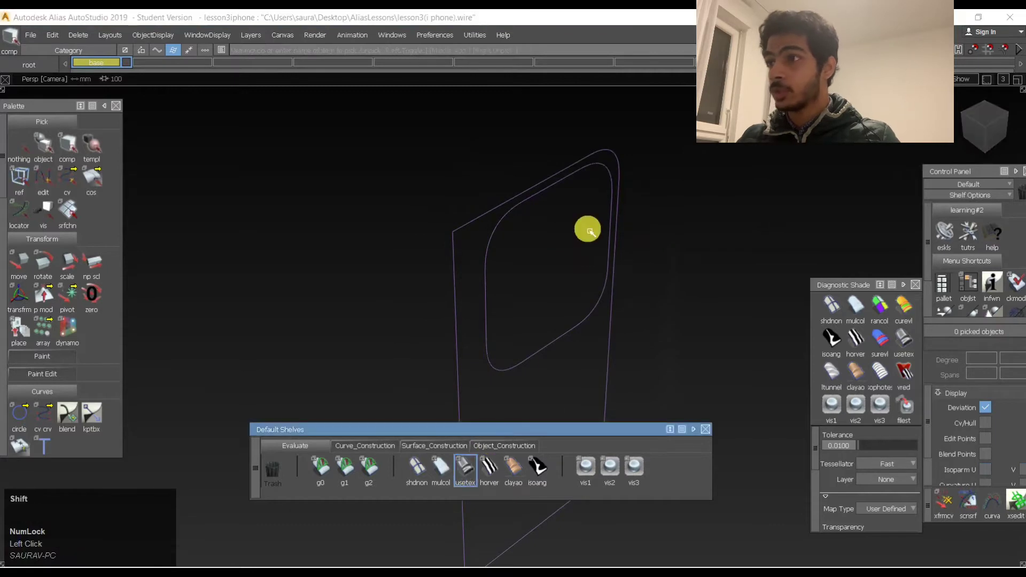
pyautogui.moveTo(587, 229)
pyautogui.keyDown('alt'); pyautogui.keyDown('shift'); pyautogui.mouseDown()
pyautogui.moveTo(596, 235)
pyautogui.moveTo(510, 201)
pyautogui.mouseUp(); pyautogui.keyUp('shift'); pyautogui.keyUp('alt')
# Untrim the isolated back face to close the camera cutout and restore its square outer corner.
pyautogui.keyDown('ctrl'); pyautogui.keyDown('shift'); pyautogui.moveTo(549, 305); pyautogui.dragTo(619, 241); pyautogui.keyUp('shift'); pyautogui.keyUp('ctrl')
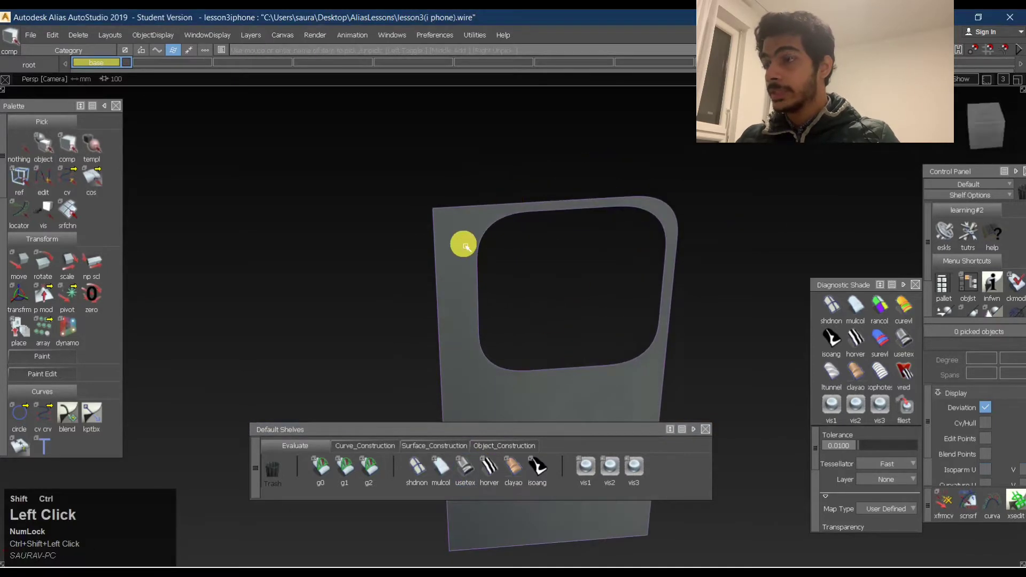
pyautogui.click(463, 243)
pyautogui.scroll(-3, 74, 256)
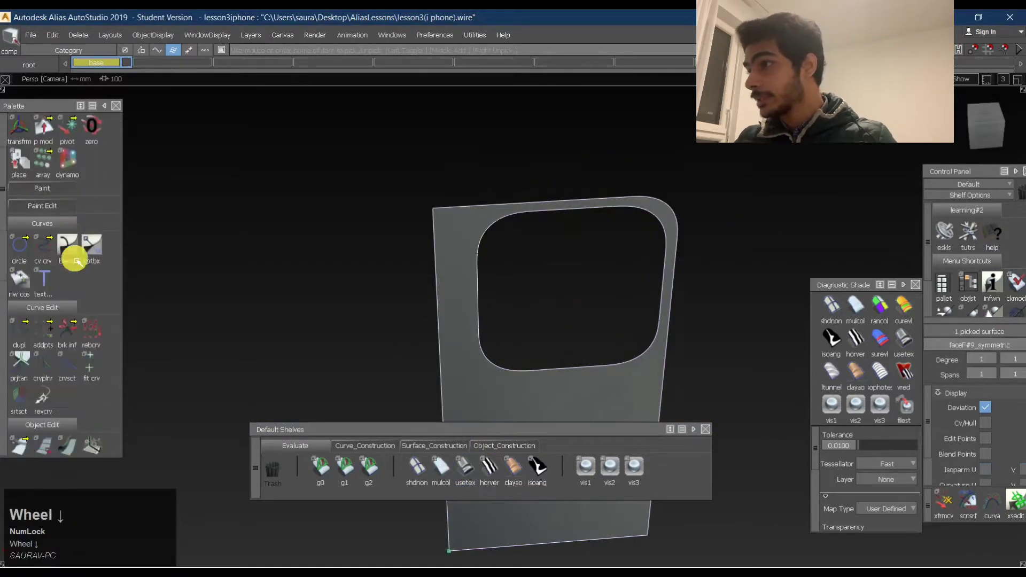
pyautogui.scroll(-3, 49, 346)
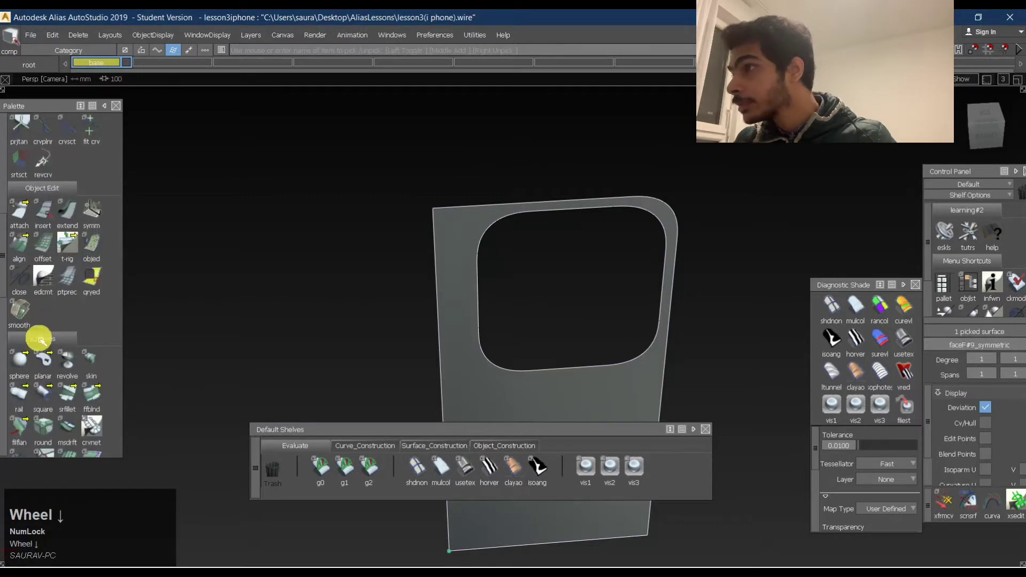
pyautogui.scroll(-3, 59, 299)
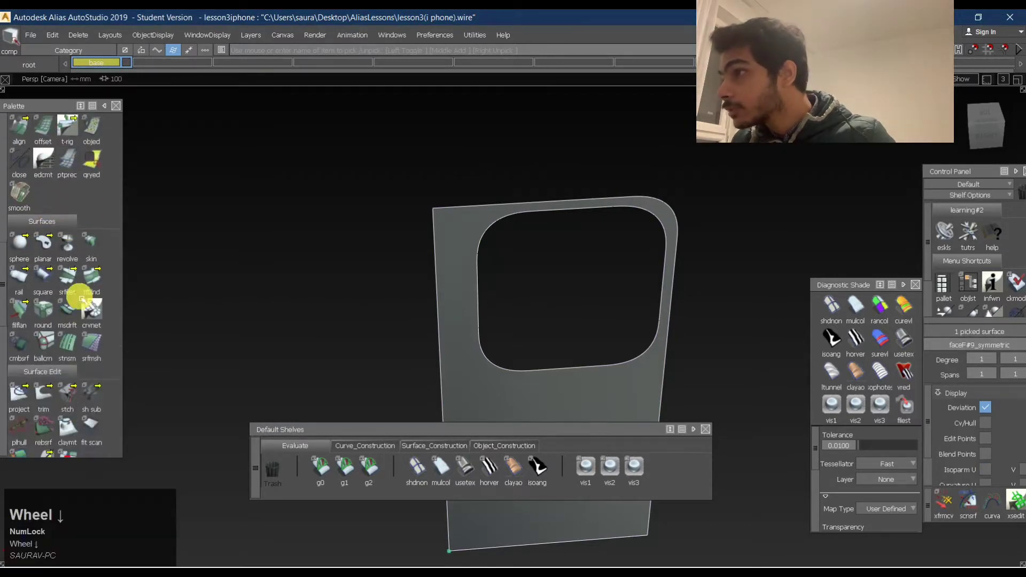
pyautogui.scroll(-3, 51, 315)
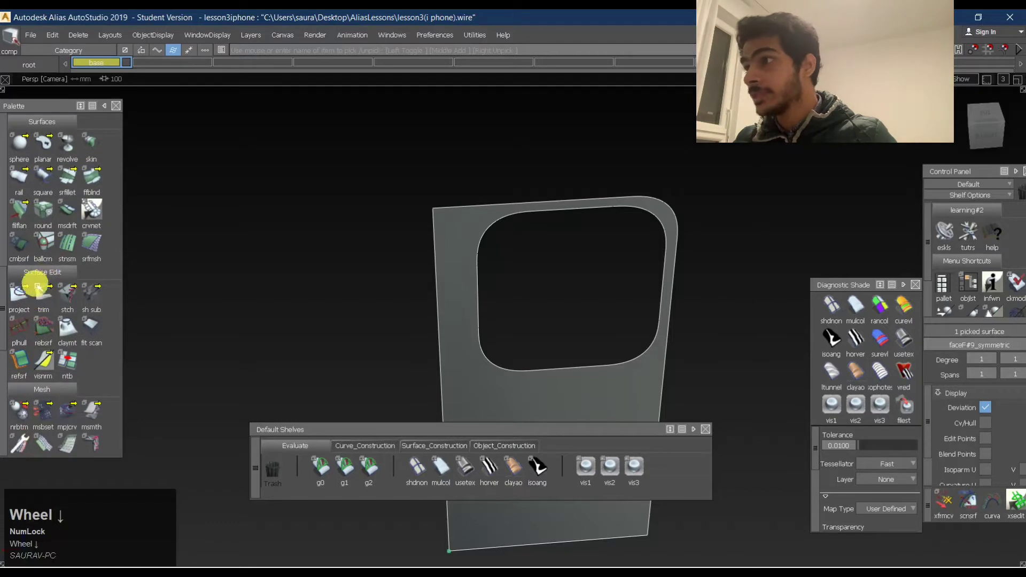
pyautogui.click(46, 298)
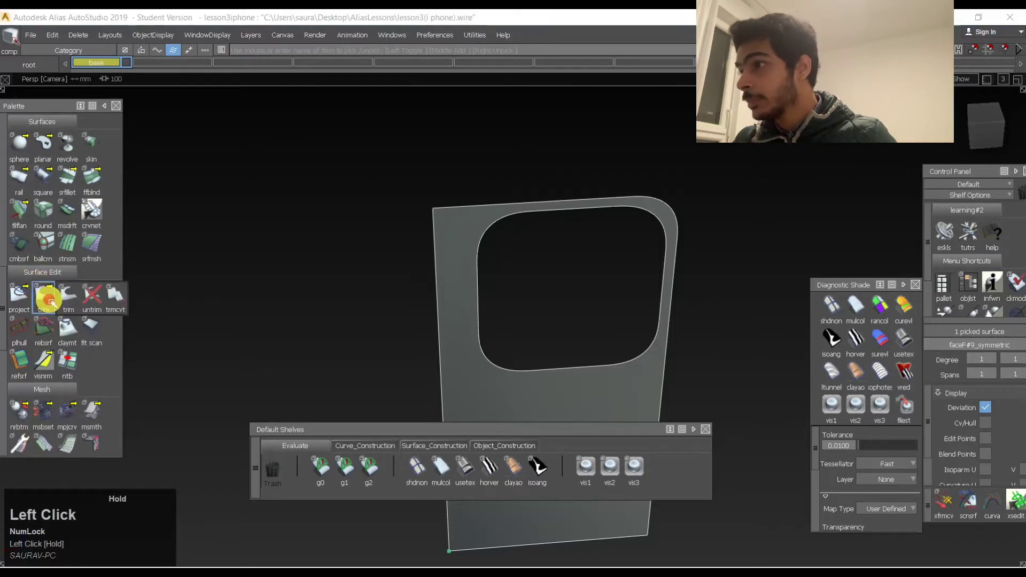
pyautogui.moveTo(46, 303); pyautogui.dragTo(92, 297)
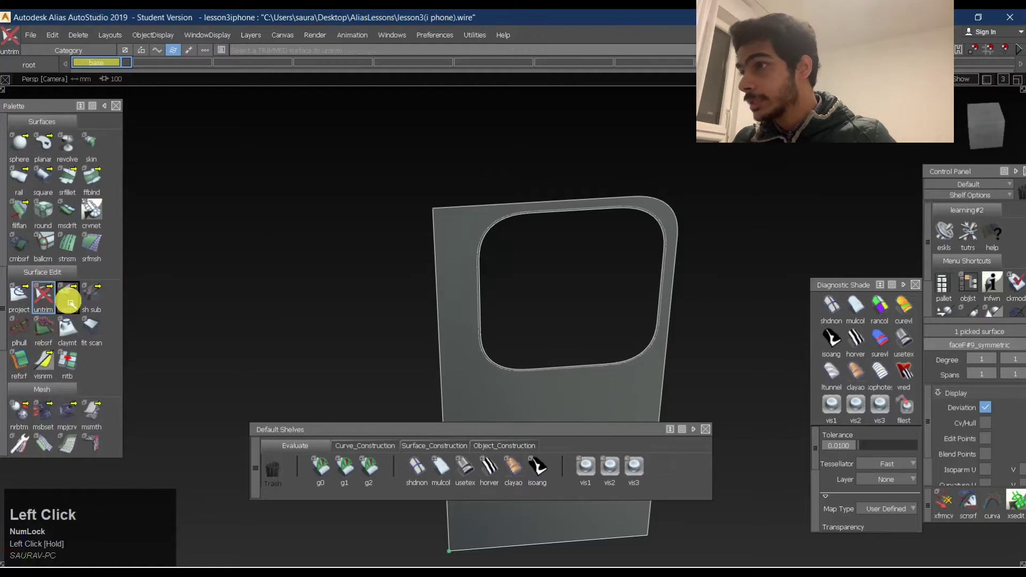
pyautogui.click(482, 257)
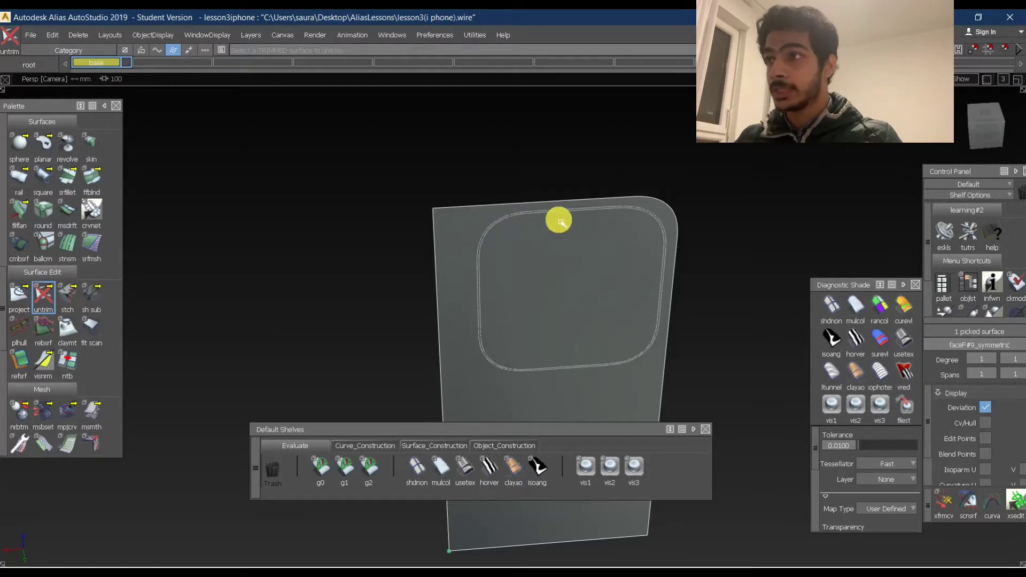
pyautogui.keyDown('alt'); pyautogui.keyDown('shift'); pyautogui.moveTo(662, 203); pyautogui.dragTo(630, 200, button='right'); pyautogui.keyUp('shift'); pyautogui.keyUp('alt')
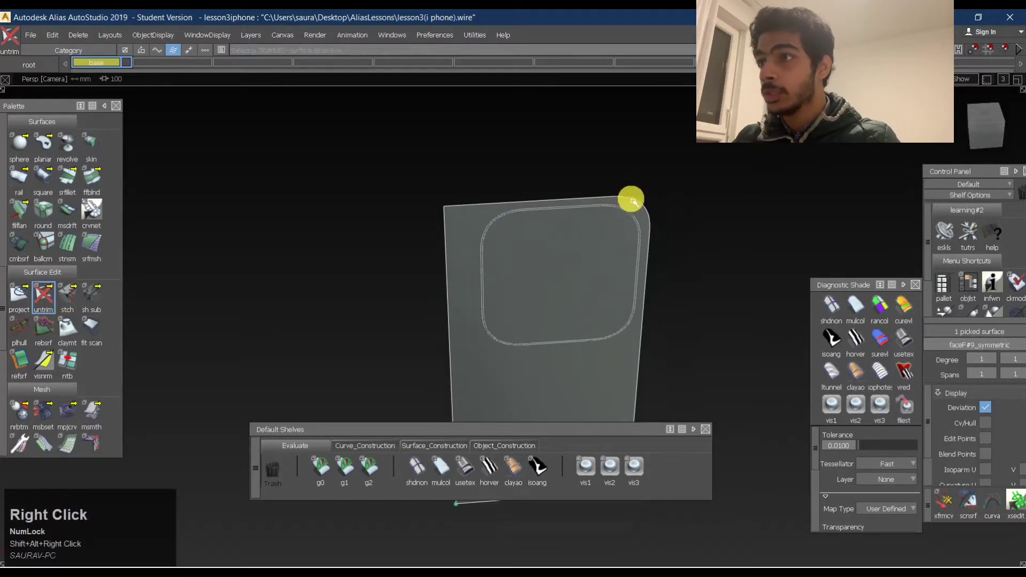
pyautogui.click(641, 200)
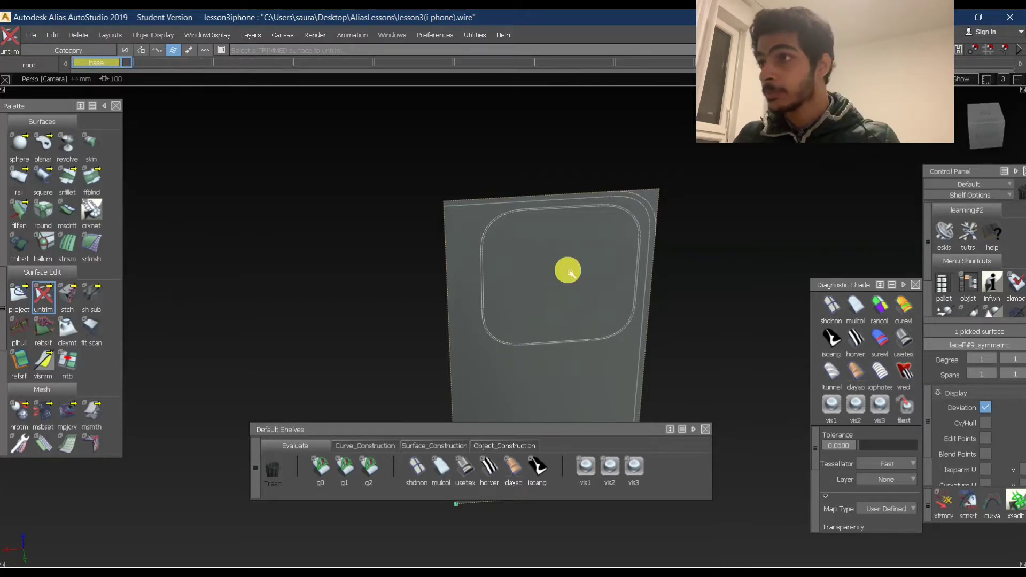
# Trim the back face again, discarding the corner region and the narrow border strip outside its rounded outline.
pyautogui.keyDown('ctrl'); pyautogui.keyDown('shift'); pyautogui.moveTo(615, 183); pyautogui.dragTo(612, 260, button='right'); pyautogui.keyUp('shift'); pyautogui.keyUp('ctrl')
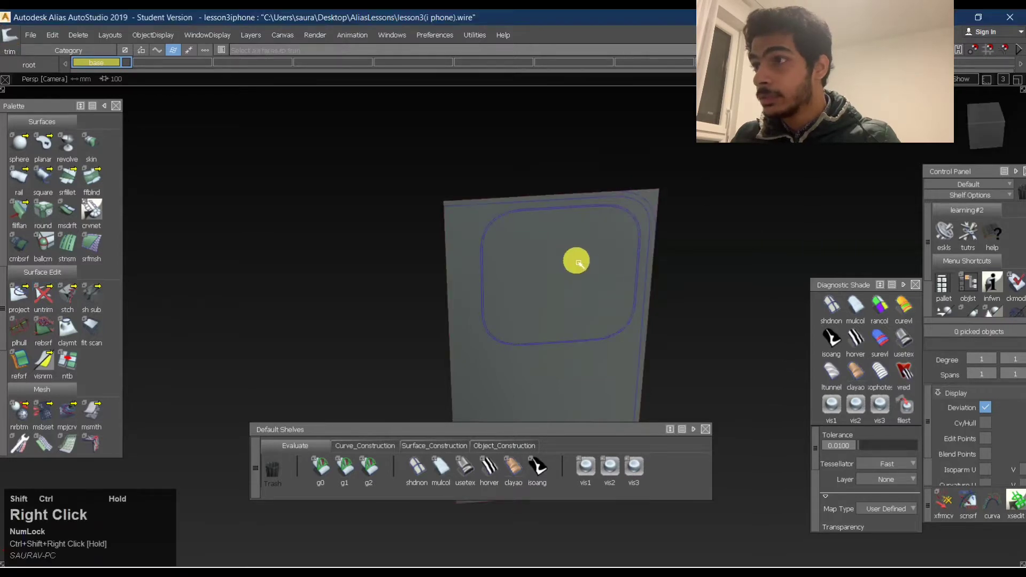
pyautogui.keyDown('alt'); pyautogui.keyDown('shift'); pyautogui.moveTo(619, 206); pyautogui.dragTo(547, 213, button='middle'); pyautogui.keyUp('shift'); pyautogui.keyUp('alt')
pyautogui.keyDown('alt'); pyautogui.keyDown('shift'); pyautogui.moveTo(547, 213); pyautogui.dragTo(568, 192, button='right'); pyautogui.keyUp('shift'); pyautogui.keyUp('alt')
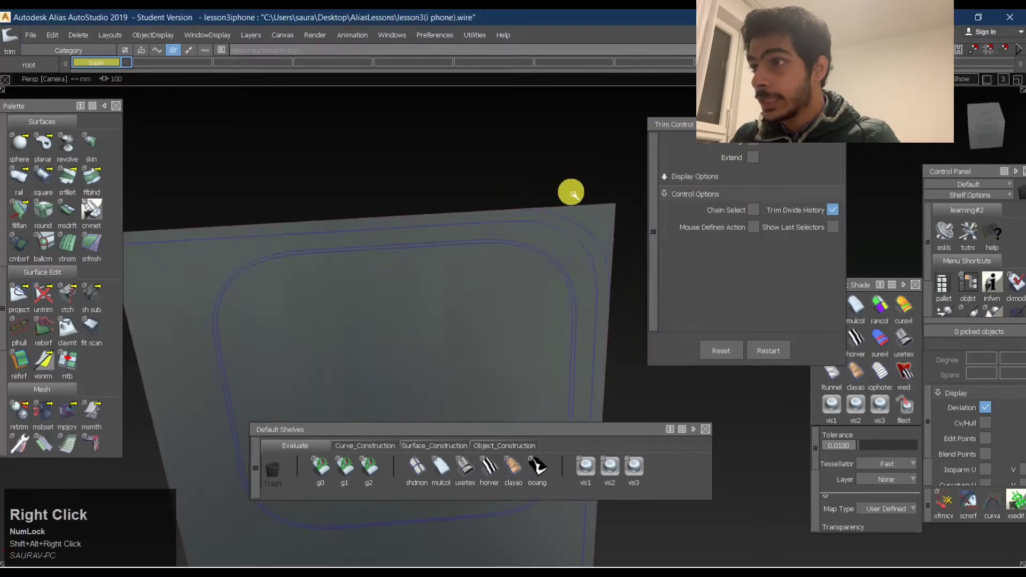
pyautogui.click(606, 231)
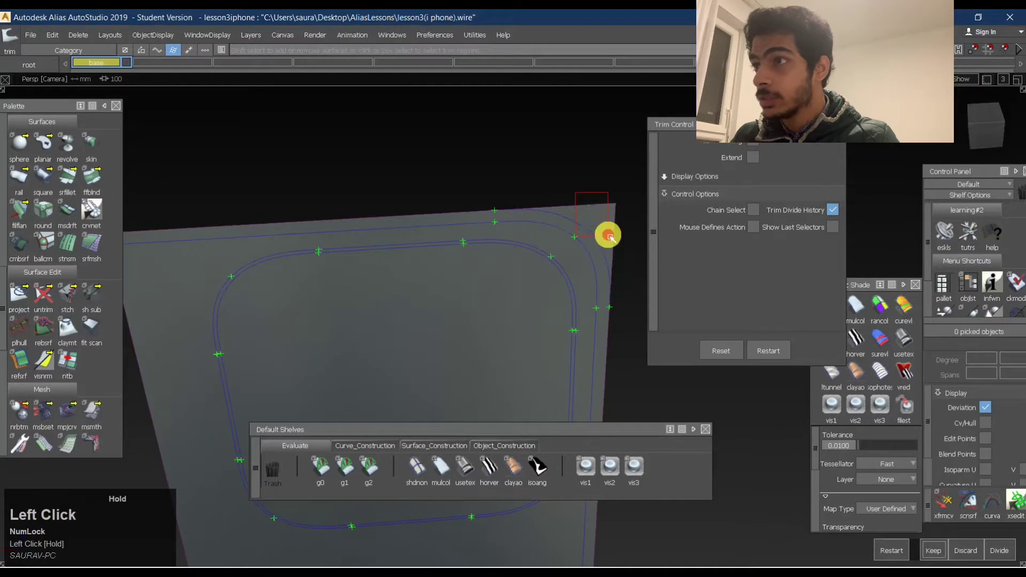
pyautogui.click(965, 550)
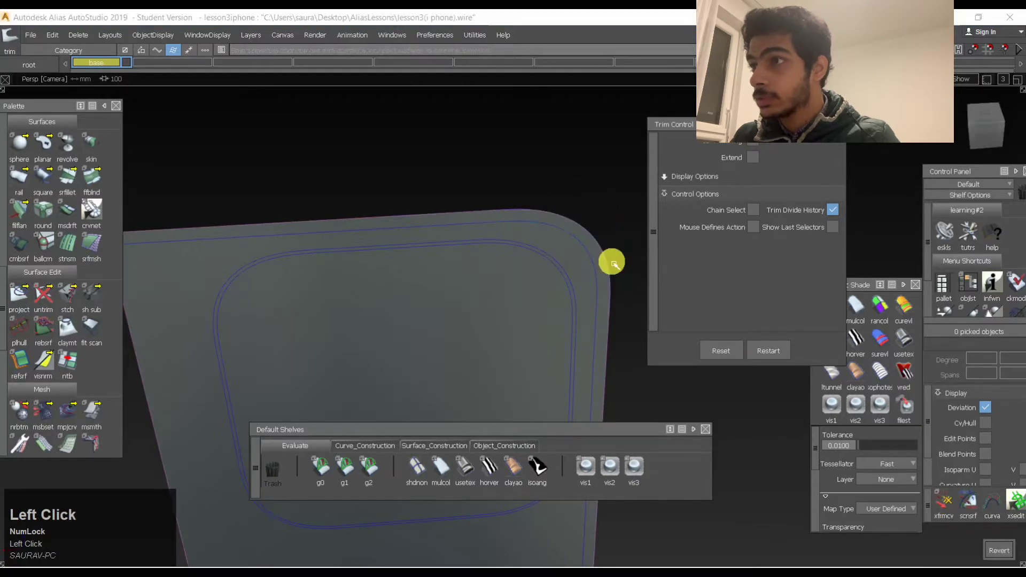
pyautogui.click(589, 235)
pyautogui.press('space')
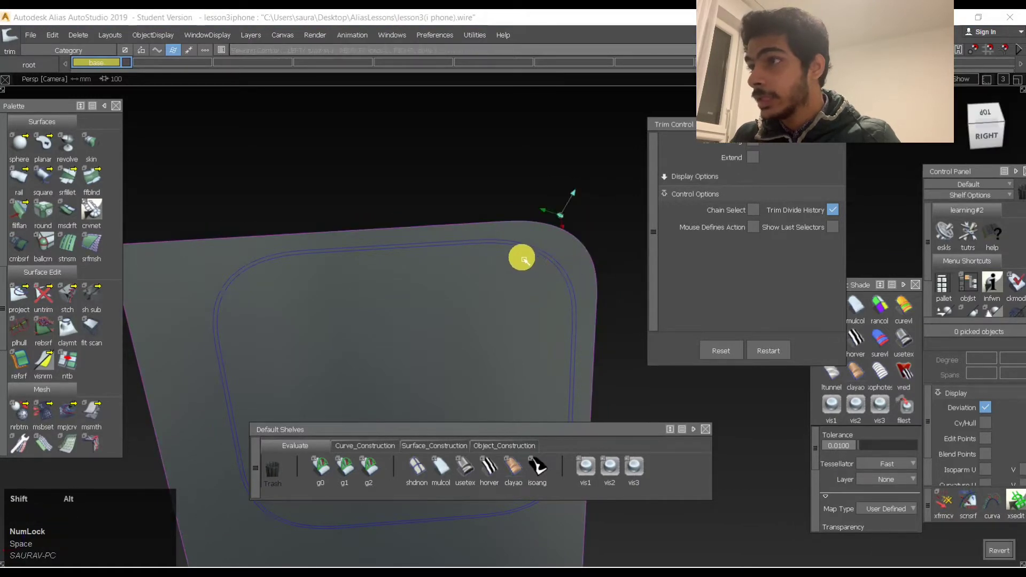
# Delete the leftover camera-outline curves-on-surface from the mirrored back face.
pyautogui.keyDown('alt'); pyautogui.keyDown('shift'); pyautogui.moveTo(524, 260); pyautogui.dragTo(544, 235, button='middle'); pyautogui.keyUp('shift'); pyautogui.keyUp('alt')
pyautogui.keyDown('ctrl'); pyautogui.keyDown('shift'); pyautogui.moveTo(544, 235); pyautogui.dragTo(538, 208); pyautogui.keyUp('shift'); pyautogui.keyUp('ctrl')
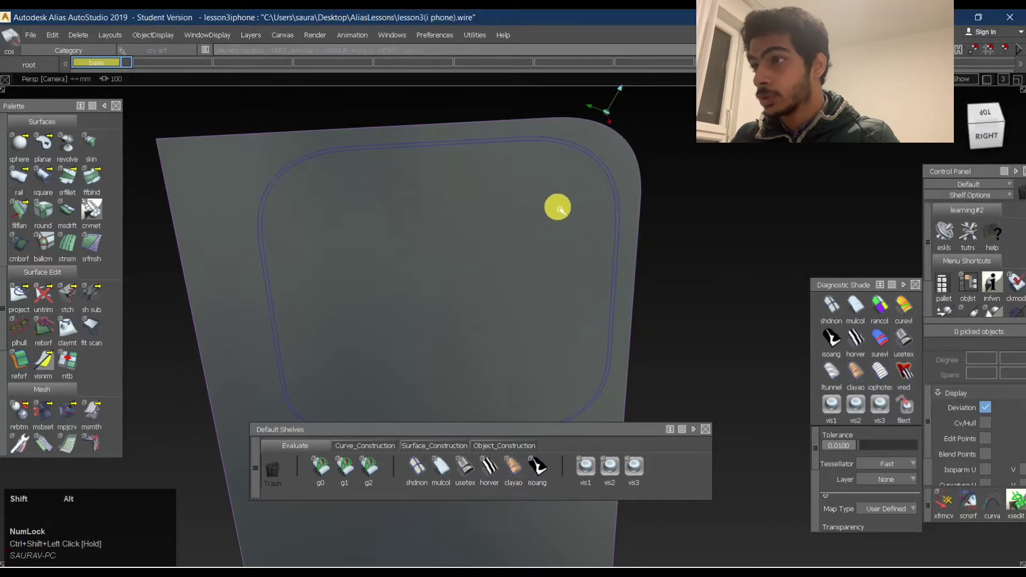
pyautogui.keyDown('ctrl'); pyautogui.keyDown('shift'); pyautogui.moveTo(649, 226); pyautogui.dragTo(590, 215); pyautogui.keyUp('shift'); pyautogui.keyUp('ctrl')
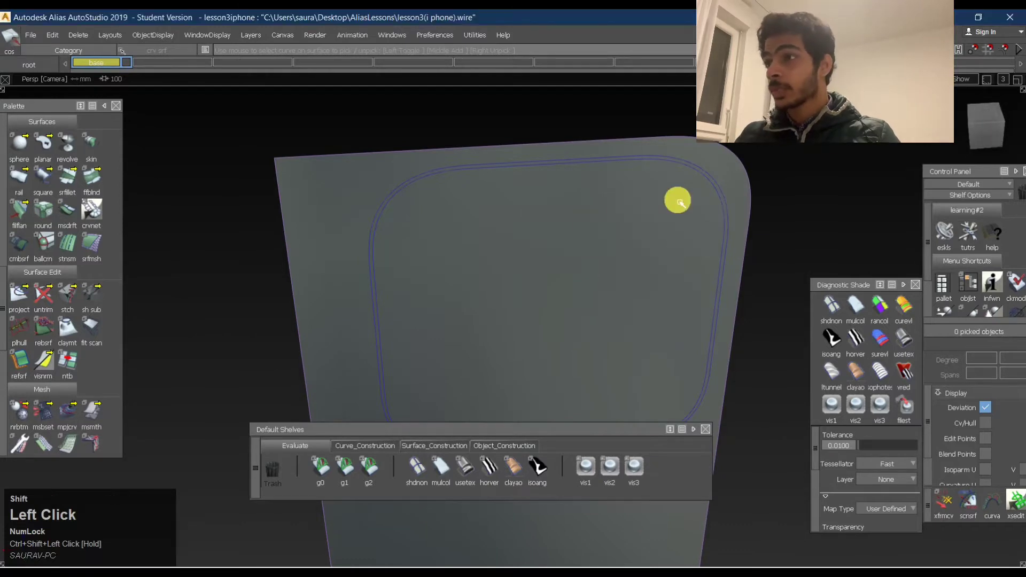
pyautogui.keyDown('alt'); pyautogui.keyDown('shift'); pyautogui.moveTo(678, 200); pyautogui.dragTo(650, 218, button='right'); pyautogui.keyUp('shift'); pyautogui.keyUp('alt')
pyautogui.keyDown('alt'); pyautogui.keyDown('shift'); pyautogui.moveTo(650, 218); pyautogui.dragTo(552, 222, button='middle'); pyautogui.keyUp('shift'); pyautogui.keyUp('alt')
pyautogui.moveTo(405, 140); pyautogui.dragTo(728, 369)
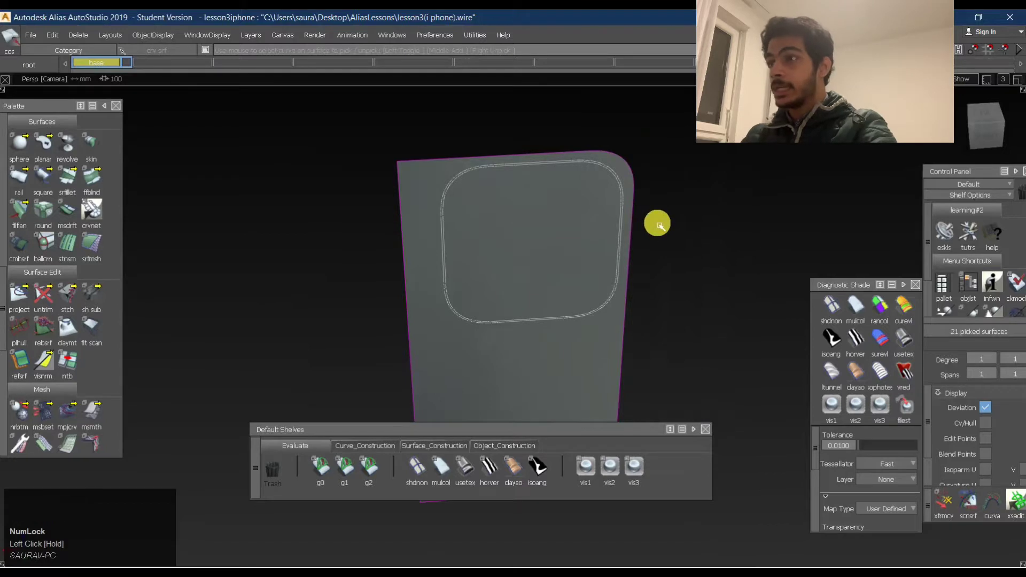
pyautogui.press('Delete')
pyautogui.press('Return')
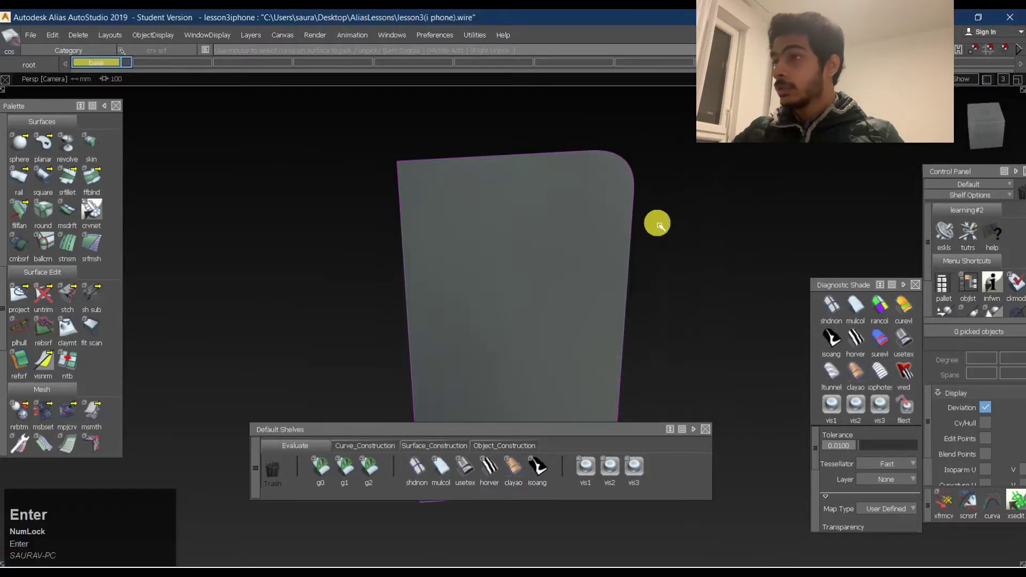
# Bring back all hidden geometry and shade the whole phone body, including the mirrored half.
pyautogui.hotkey('ctrl', 'l')
pyautogui.keyDown('ctrl'); pyautogui.keyDown('shift'); pyautogui.click(548, 293); pyautogui.keyUp('shift'); pyautogui.keyUp('ctrl')
pyautogui.keyDown('alt'); pyautogui.keyDown('shift'); pyautogui.moveTo(681, 186); pyautogui.dragTo(385, 163); pyautogui.keyUp('shift'); pyautogui.keyUp('alt')
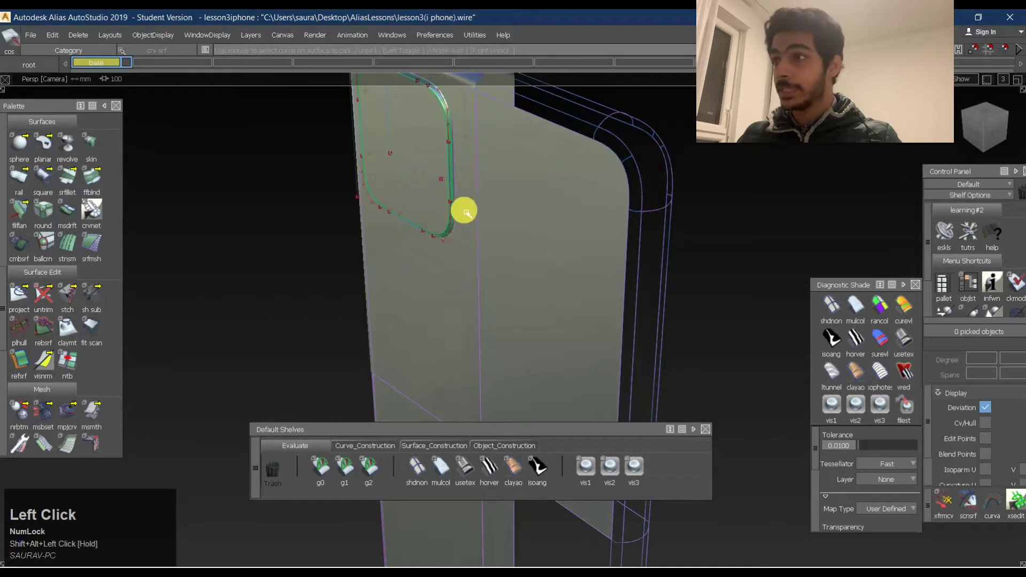
pyautogui.keyDown('alt'); pyautogui.keyDown('shift'); pyautogui.moveTo(708, 188); pyautogui.dragTo(792, 201, button='right'); pyautogui.keyUp('shift'); pyautogui.keyUp('alt')
pyautogui.keyDown('alt'); pyautogui.keyDown('shift'); pyautogui.moveTo(793, 201); pyautogui.dragTo(568, 403, button='middle'); pyautogui.keyUp('shift'); pyautogui.keyUp('alt')
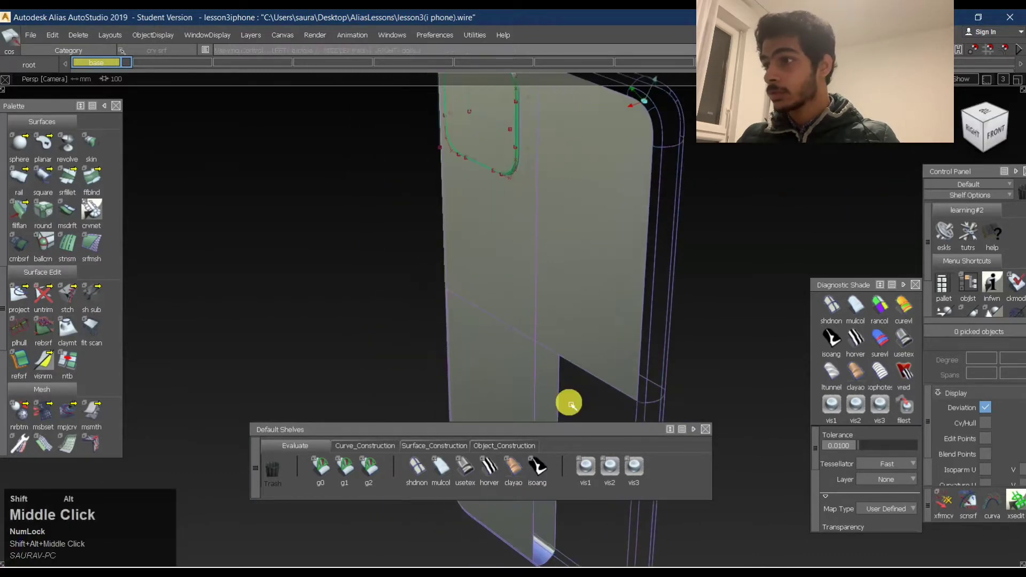
pyautogui.click(477, 474)
pyautogui.keyDown('alt'); pyautogui.keyDown('shift'); pyautogui.moveTo(525, 290); pyautogui.dragTo(550, 281); pyautogui.keyUp('shift'); pyautogui.keyUp('alt')
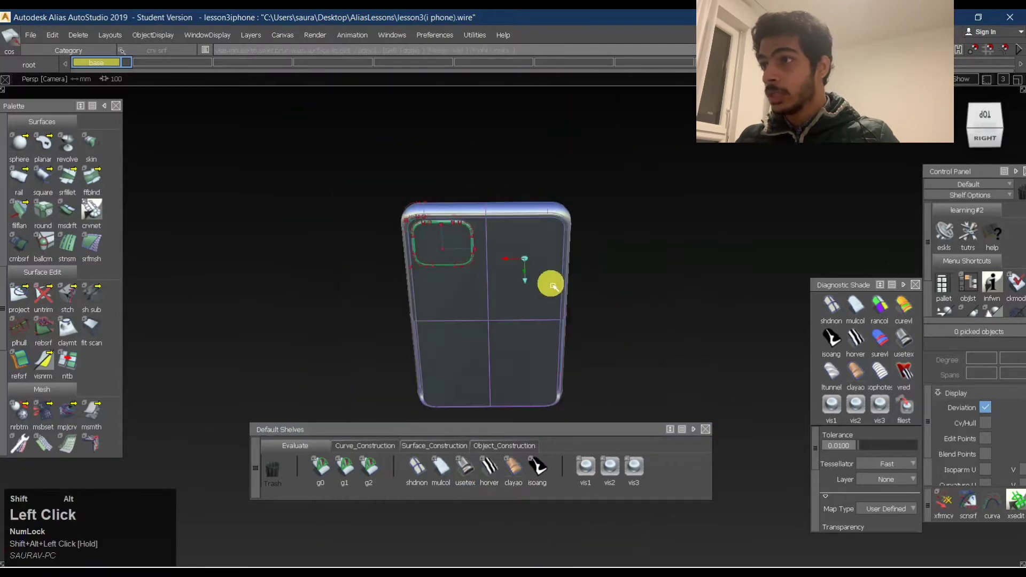
# Inspect the shaded phone back, its side edges and the camera area from several angles.
pyautogui.keyDown('alt'); pyautogui.keyDown('shift'); pyautogui.moveTo(540, 236); pyautogui.dragTo(584, 291, button='right'); pyautogui.keyUp('shift'); pyautogui.keyUp('alt')
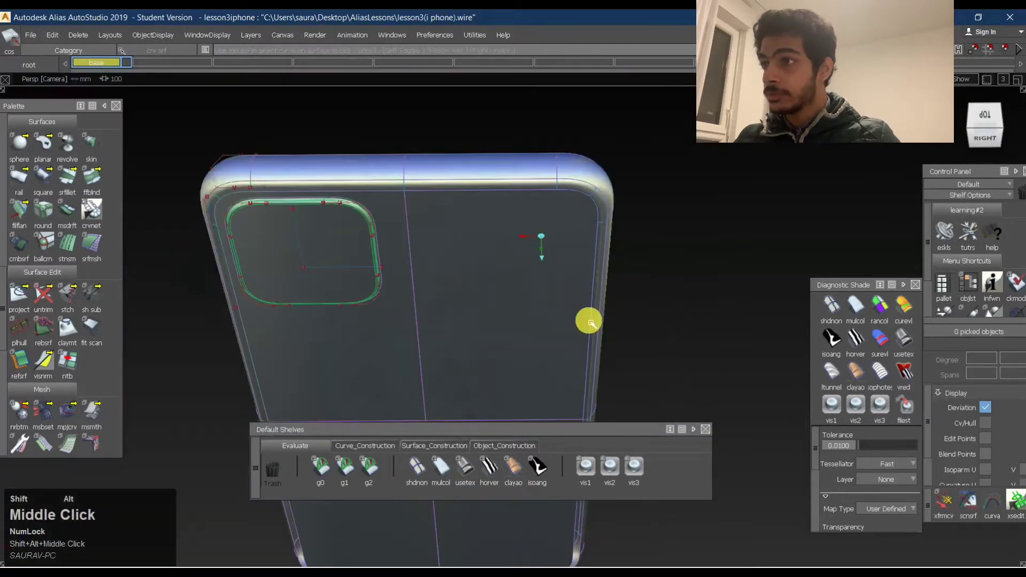
pyautogui.keyDown('alt'); pyautogui.keyDown('shift'); pyautogui.moveTo(588, 321); pyautogui.dragTo(557, 277, button='middle'); pyautogui.keyUp('shift'); pyautogui.keyUp('alt')
pyautogui.keyDown('alt'); pyautogui.keyDown('shift'); pyautogui.moveTo(557, 276); pyautogui.dragTo(591, 247, button='right'); pyautogui.keyUp('shift'); pyautogui.keyUp('alt')
pyautogui.keyDown('alt'); pyautogui.keyDown('shift'); pyautogui.moveTo(591, 247); pyautogui.dragTo(463, 193); pyautogui.keyUp('shift'); pyautogui.keyUp('alt')
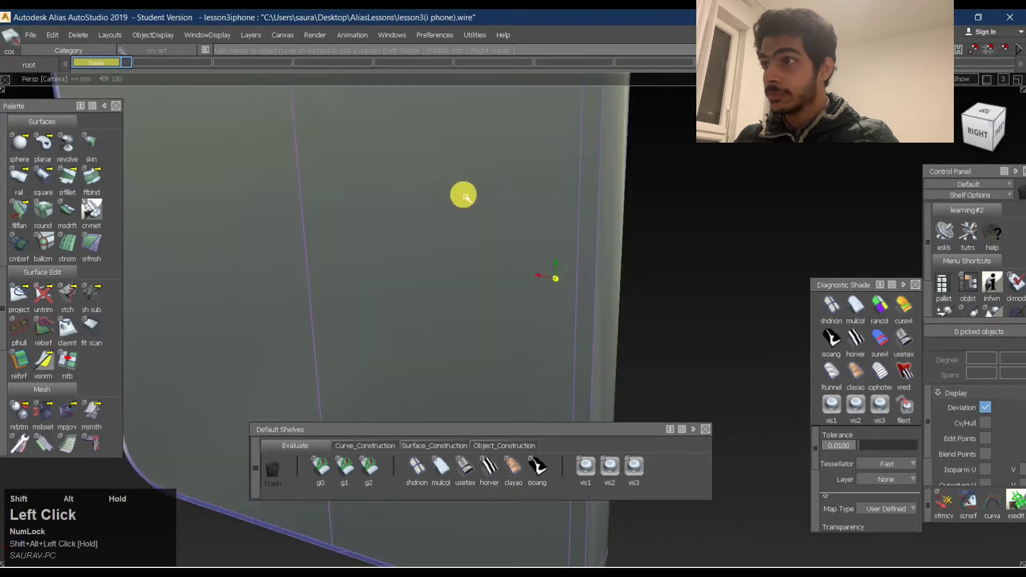
pyautogui.keyDown('alt'); pyautogui.keyDown('shift'); pyautogui.moveTo(463, 192); pyautogui.dragTo(513, 267, button='right'); pyautogui.keyUp('shift'); pyautogui.keyUp('alt')
pyautogui.keyDown('alt'); pyautogui.keyDown('shift'); pyautogui.moveTo(524, 267); pyautogui.dragTo(617, 317, button='middle'); pyautogui.keyUp('shift'); pyautogui.keyUp('alt')
pyautogui.keyDown('alt'); pyautogui.keyDown('shift'); pyautogui.click(434, 238); pyautogui.keyUp('shift'); pyautogui.keyUp('alt')
pyautogui.keyDown('alt'); pyautogui.keyDown('shift'); pyautogui.moveTo(438, 237); pyautogui.dragTo(494, 214, button='right'); pyautogui.keyUp('shift'); pyautogui.keyUp('alt')
pyautogui.keyDown('alt'); pyautogui.keyDown('shift'); pyautogui.moveTo(494, 213); pyautogui.dragTo(411, 230); pyautogui.keyUp('shift'); pyautogui.keyUp('alt')
# Pick the eight fillet surfaces around the camera end of the back and mirror them as duplicates toward the opposite end.
pyautogui.keyDown('ctrl'); pyautogui.keyDown('shift'); pyautogui.moveTo(402, 243); pyautogui.dragTo(393, 286); pyautogui.keyUp('shift'); pyautogui.keyUp('ctrl')
pyautogui.click(458, 192)
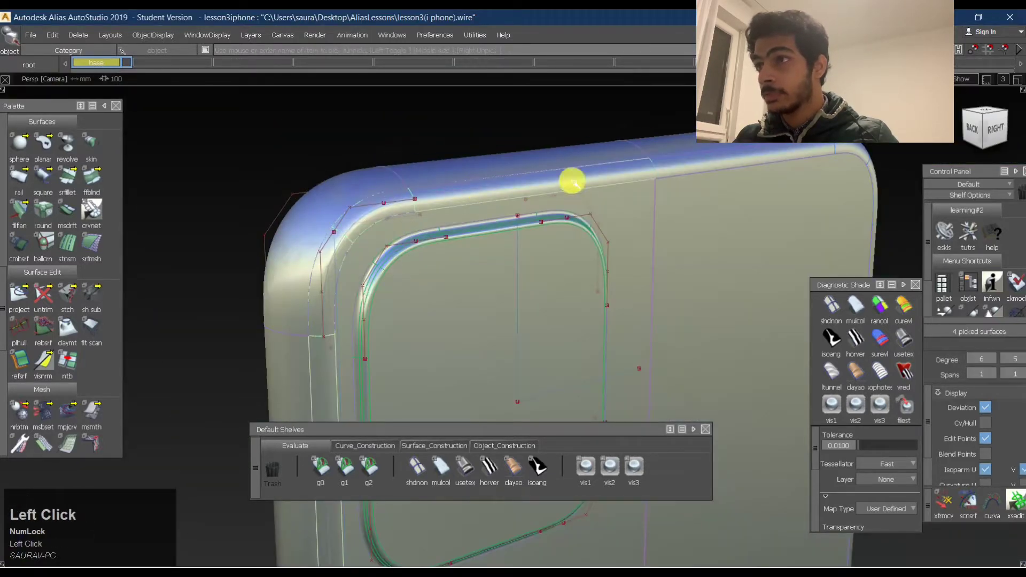
pyautogui.click(670, 168)
pyautogui.keyDown('alt'); pyautogui.keyDown('shift'); pyautogui.moveTo(708, 172); pyautogui.dragTo(674, 246, button='right'); pyautogui.keyUp('shift'); pyautogui.keyUp('alt')
pyautogui.keyDown('alt'); pyautogui.keyDown('shift'); pyautogui.moveTo(674, 267); pyautogui.dragTo(598, 171, button='middle'); pyautogui.keyUp('shift'); pyautogui.keyUp('alt')
pyautogui.keyDown('alt'); pyautogui.keyDown('shift'); pyautogui.moveTo(625, 174); pyautogui.dragTo(592, 197, button='right'); pyautogui.keyUp('shift'); pyautogui.keyUp('alt')
pyautogui.moveTo(52, 35); pyautogui.dragTo(214, 214)
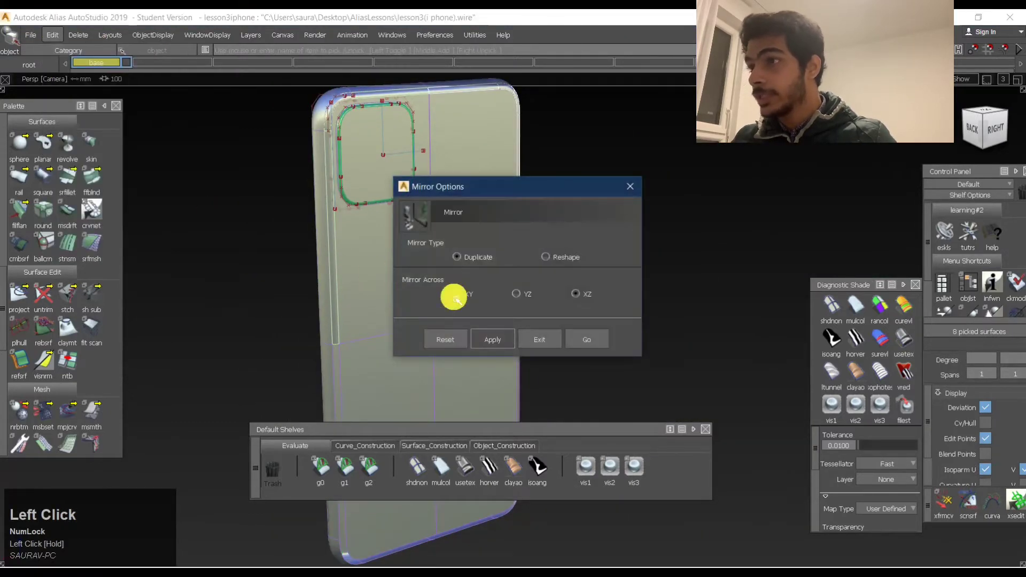
pyautogui.click(587, 344)
pyautogui.keyDown('alt'); pyautogui.keyDown('shift'); pyautogui.moveTo(577, 315); pyautogui.dragTo(542, 390); pyautogui.keyUp('shift'); pyautogui.keyUp('alt')
pyautogui.moveTo(630, 334)
pyautogui.keyDown('alt'); pyautogui.keyDown('shift'); pyautogui.mouseDown()
pyautogui.moveTo(492, 265)
pyautogui.moveTo(644, 207)
pyautogui.moveTo(738, 304)
pyautogui.moveTo(588, 357)
pyautogui.mouseUp(); pyautogui.keyUp('shift'); pyautogui.keyUp('alt')
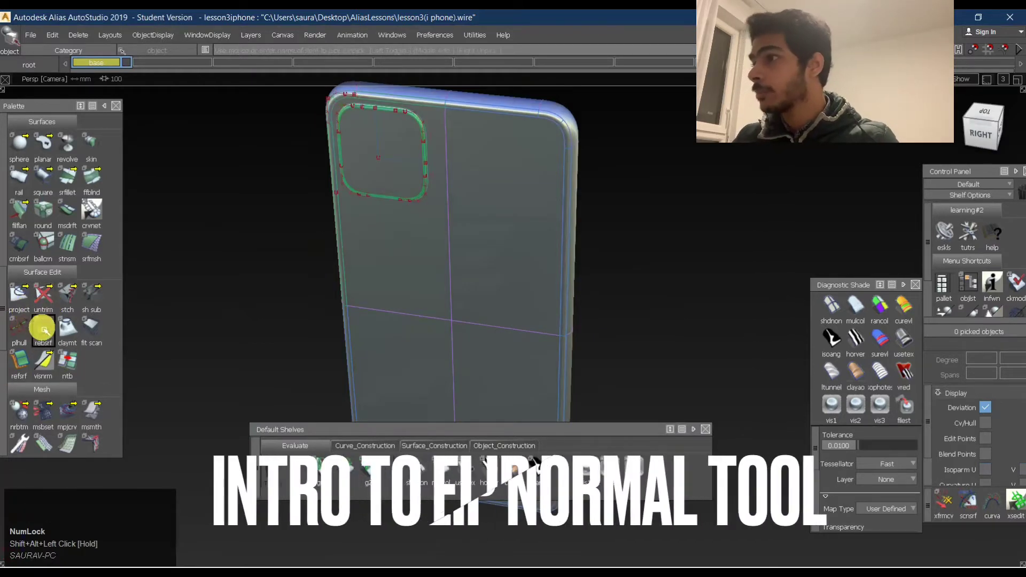
# Display the body's surface normals with the visual normals tool and reverse the one opposite-facing quarter of the back face.
pyautogui.click(43, 360)
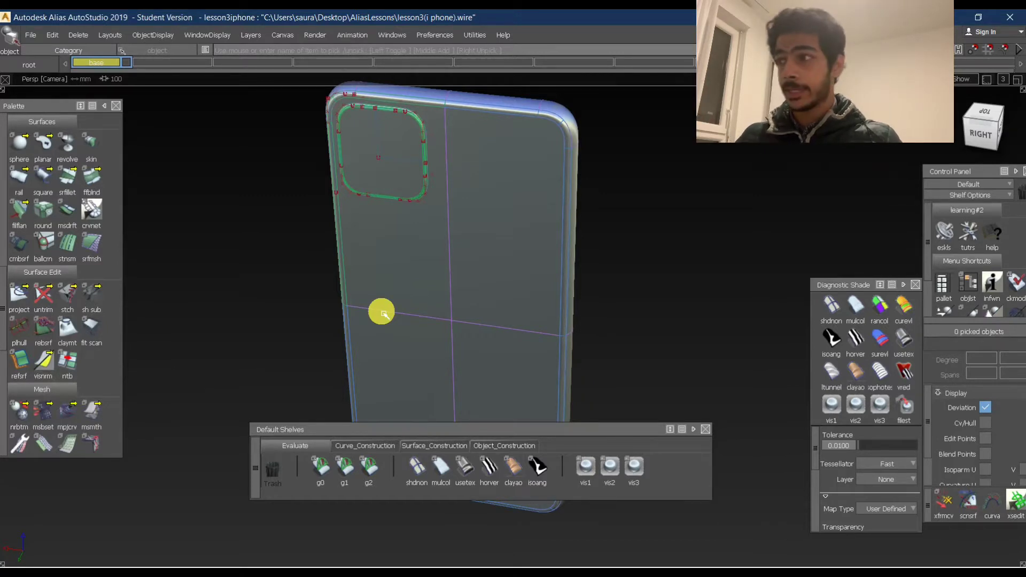
pyautogui.click(55, 369)
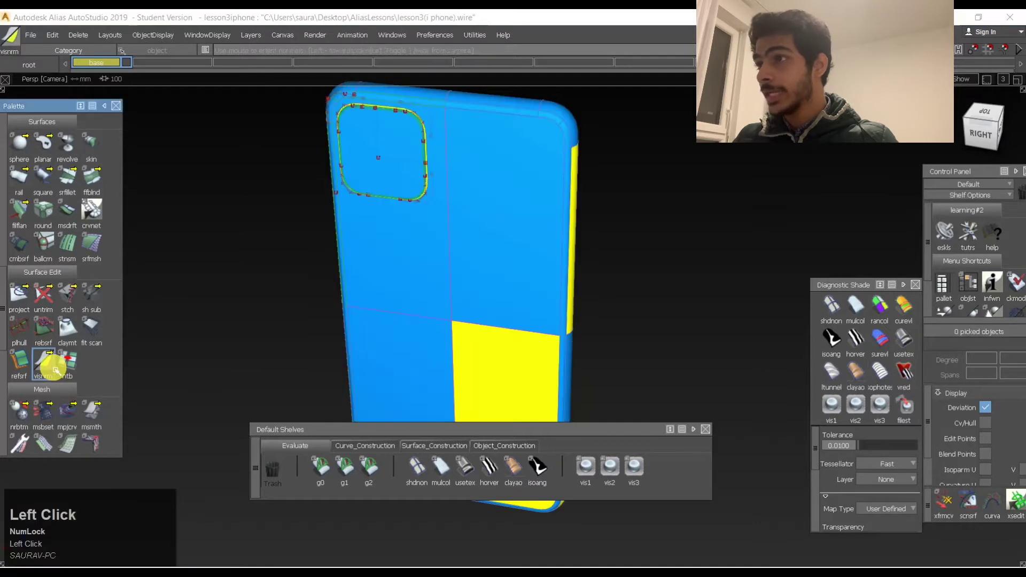
pyautogui.keyDown('alt'); pyautogui.keyDown('shift'); pyautogui.moveTo(536, 226); pyautogui.dragTo(576, 277, button='middle'); pyautogui.keyUp('shift'); pyautogui.keyUp('alt')
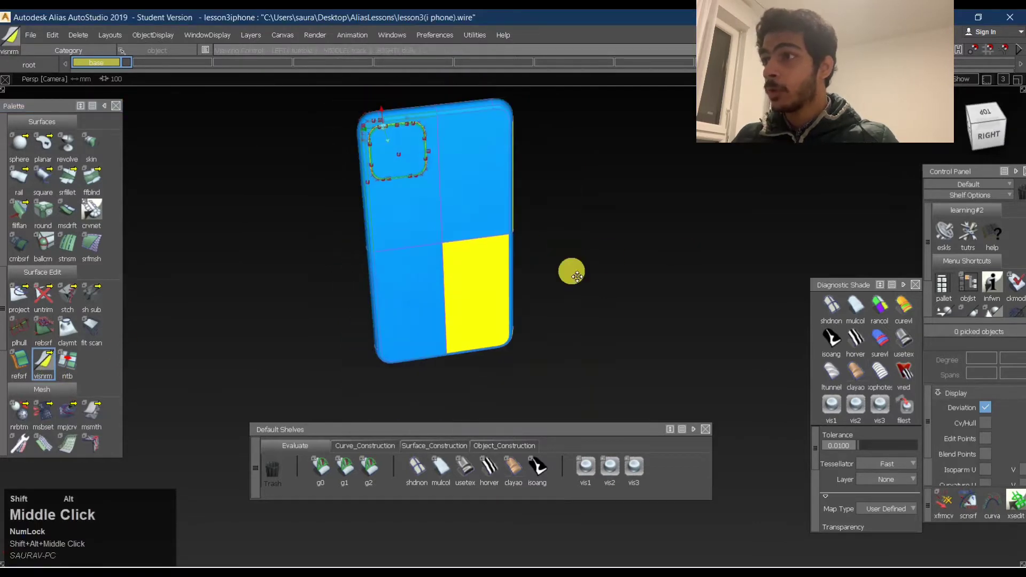
pyautogui.keyDown('alt'); pyautogui.keyDown('shift'); pyautogui.moveTo(577, 276); pyautogui.dragTo(554, 265, button='right'); pyautogui.keyUp('shift'); pyautogui.keyUp('alt')
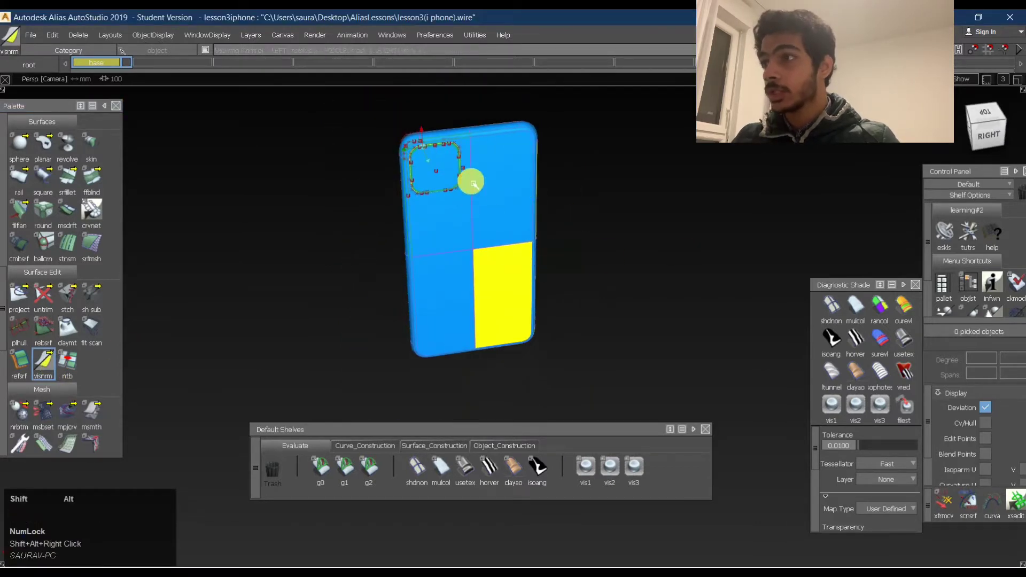
pyautogui.keyDown('alt'); pyautogui.keyDown('shift'); pyautogui.moveTo(473, 184); pyautogui.dragTo(479, 180, button='middle'); pyautogui.keyUp('shift'); pyautogui.keyUp('alt')
pyautogui.keyDown('alt'); pyautogui.keyDown('shift'); pyautogui.moveTo(479, 181); pyautogui.dragTo(589, 201, button='right'); pyautogui.keyUp('shift'); pyautogui.keyUp('alt')
pyautogui.keyDown('alt'); pyautogui.keyDown('shift'); pyautogui.moveTo(588, 202); pyautogui.dragTo(479, 272); pyautogui.keyUp('shift'); pyautogui.keyUp('alt')
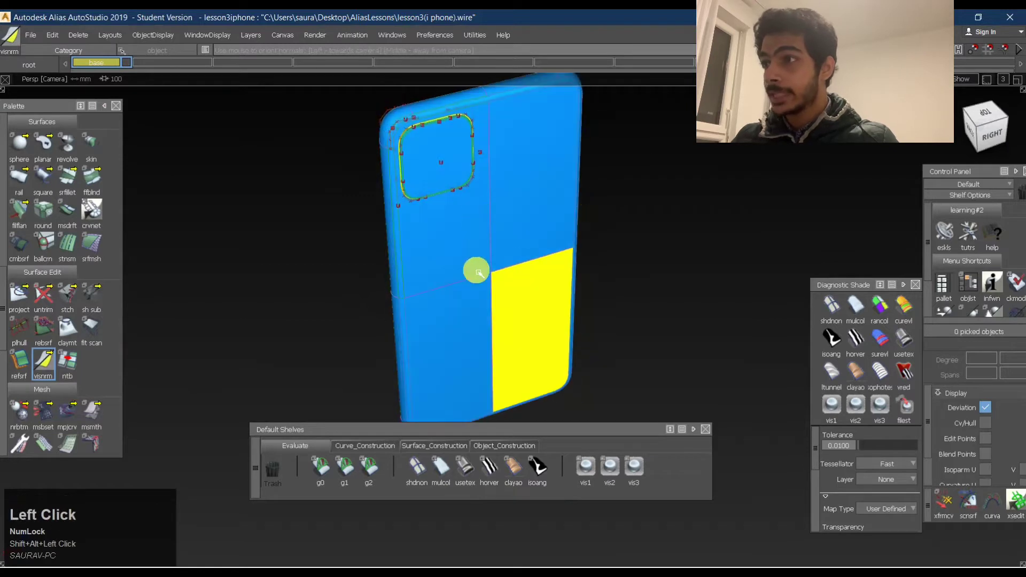
pyautogui.click(529, 326)
pyautogui.keyDown('alt'); pyautogui.keyDown('shift'); pyautogui.moveTo(551, 265); pyautogui.dragTo(449, 278); pyautogui.keyUp('shift'); pyautogui.keyUp('alt')
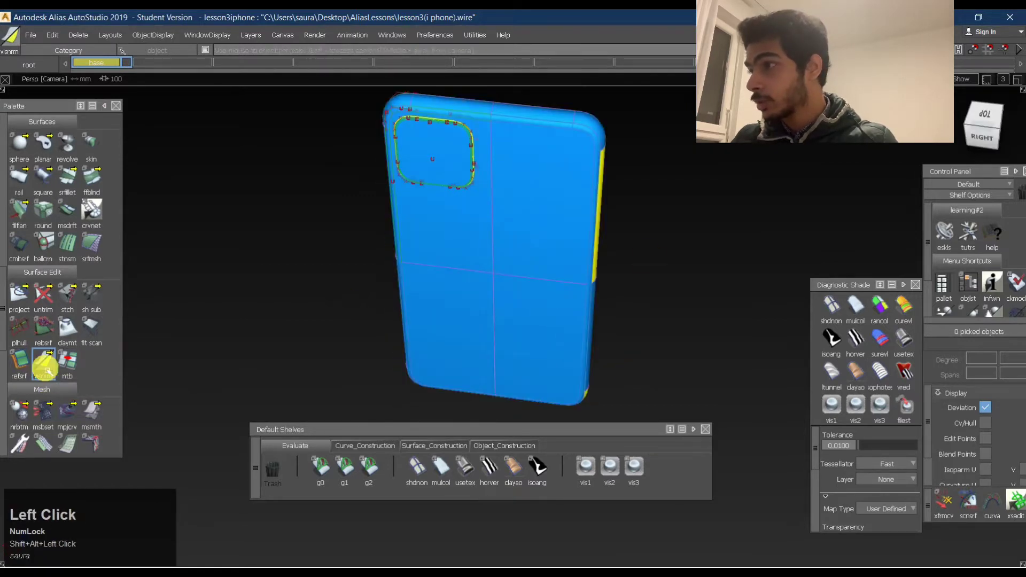
# Reverse the remaining opposite-facing normals on the phone's long side edge and bottom corner.
pyautogui.click(46, 369)
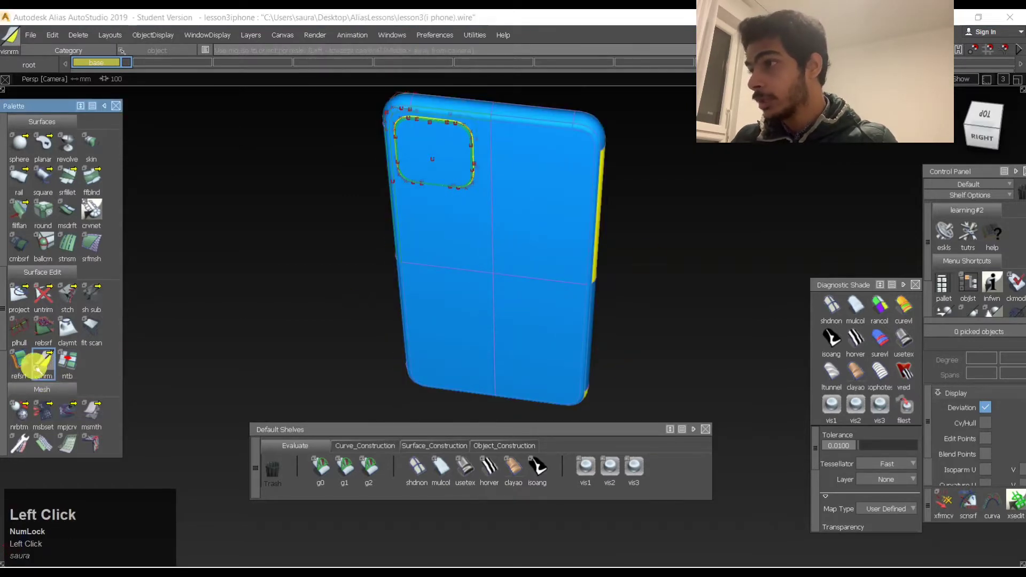
pyautogui.keyDown('alt'); pyautogui.keyDown('shift'); pyautogui.moveTo(669, 245); pyautogui.dragTo(381, 231); pyautogui.keyUp('shift'); pyautogui.keyUp('alt')
pyautogui.click(49, 368)
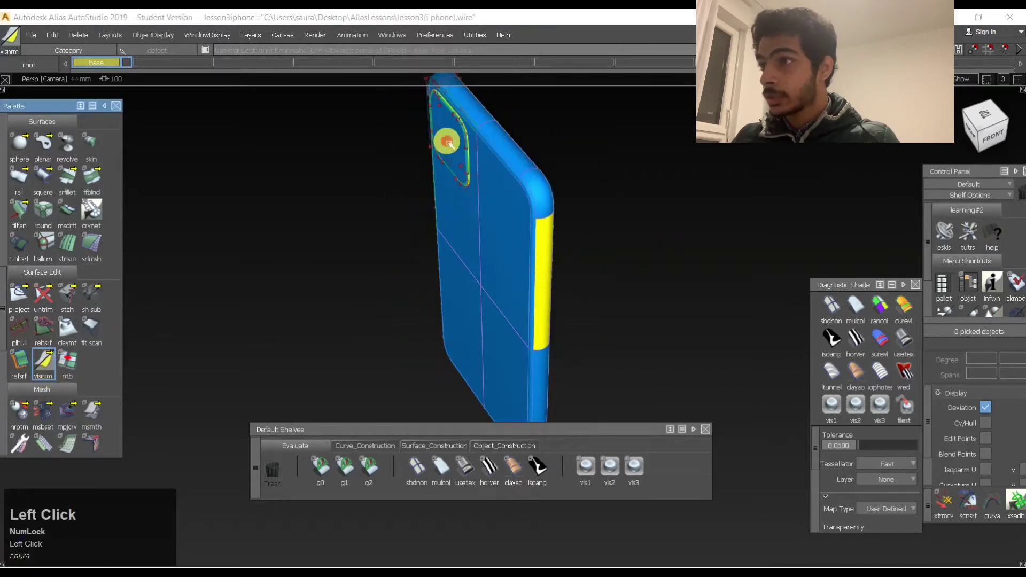
pyautogui.keyDown('alt'); pyautogui.keyDown('shift'); pyautogui.moveTo(639, 327); pyautogui.dragTo(342, 240); pyautogui.keyUp('shift'); pyautogui.keyUp('alt')
pyautogui.keyDown('alt'); pyautogui.keyDown('shift'); pyautogui.moveTo(341, 241); pyautogui.dragTo(336, 86, button='middle'); pyautogui.keyUp('shift'); pyautogui.keyUp('alt')
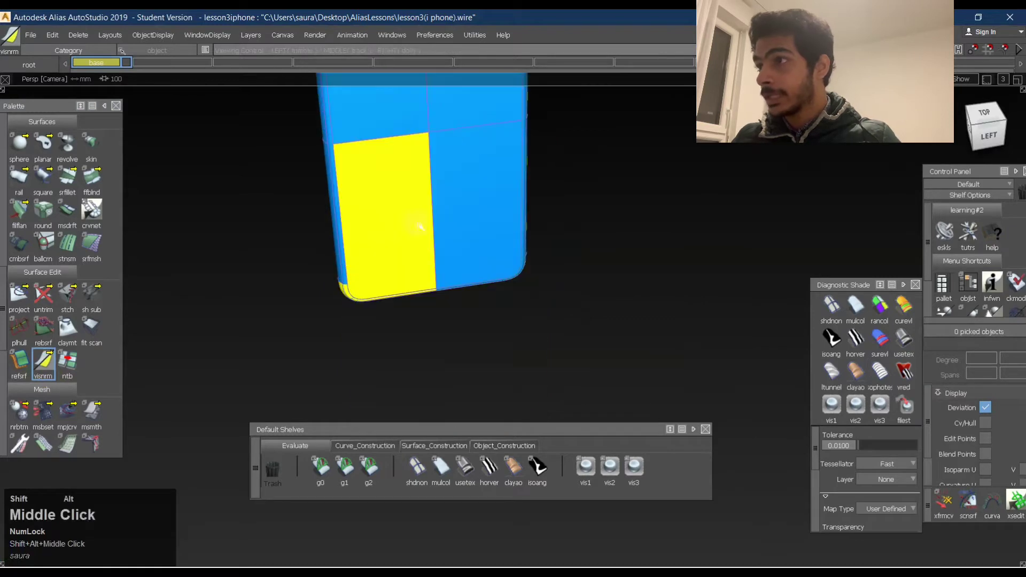
pyautogui.keyDown('alt'); pyautogui.keyDown('shift'); pyautogui.moveTo(618, 351); pyautogui.dragTo(464, 338); pyautogui.keyUp('shift'); pyautogui.keyUp('alt')
pyautogui.moveTo(389, 289); pyautogui.dragTo(598, 400)
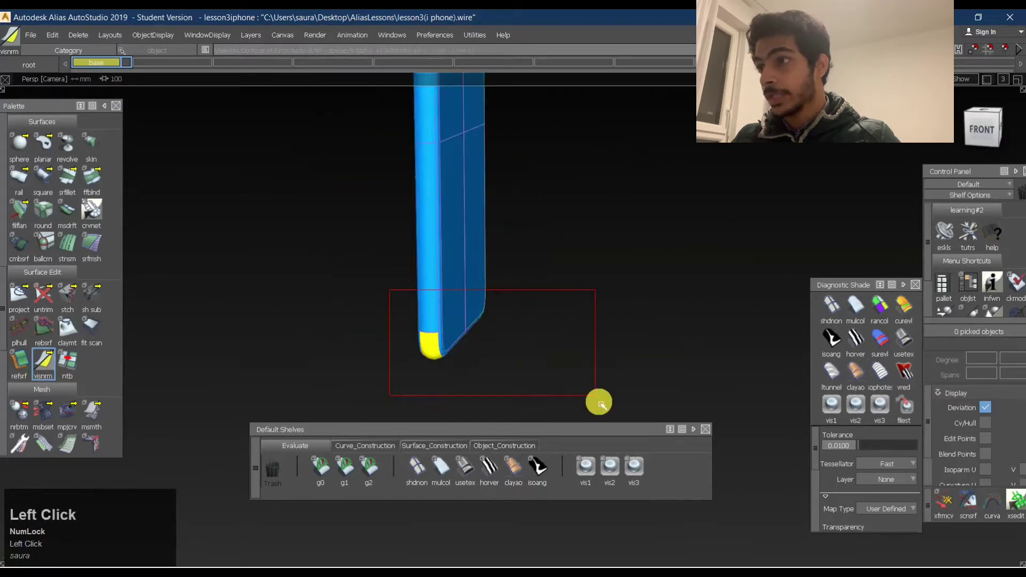
pyautogui.click(426, 350)
pyautogui.keyDown('alt'); pyautogui.keyDown('shift'); pyautogui.moveTo(427, 350); pyautogui.dragTo(436, 298); pyautogui.keyUp('shift'); pyautogui.keyUp('alt')
pyautogui.click(527, 302)
# Check the normal colours around the camera end, cutout edge and sides for consistency, then leave the normals display.
pyautogui.keyDown('alt'); pyautogui.keyDown('shift'); pyautogui.moveTo(547, 206); pyautogui.dragTo(566, 434, button='middle'); pyautogui.keyUp('shift'); pyautogui.keyUp('alt')
pyautogui.keyDown('alt'); pyautogui.keyDown('shift'); pyautogui.moveTo(479, 197); pyautogui.dragTo(567, 179, button='right'); pyautogui.keyUp('shift'); pyautogui.keyUp('alt')
pyautogui.keyDown('alt'); pyautogui.keyDown('shift'); pyautogui.moveTo(409, 209); pyautogui.dragTo(480, 176); pyautogui.keyUp('shift'); pyautogui.keyUp('alt')
pyautogui.keyDown('alt'); pyautogui.keyDown('shift'); pyautogui.moveTo(633, 243); pyautogui.dragTo(385, 184); pyautogui.keyUp('shift'); pyautogui.keyUp('alt')
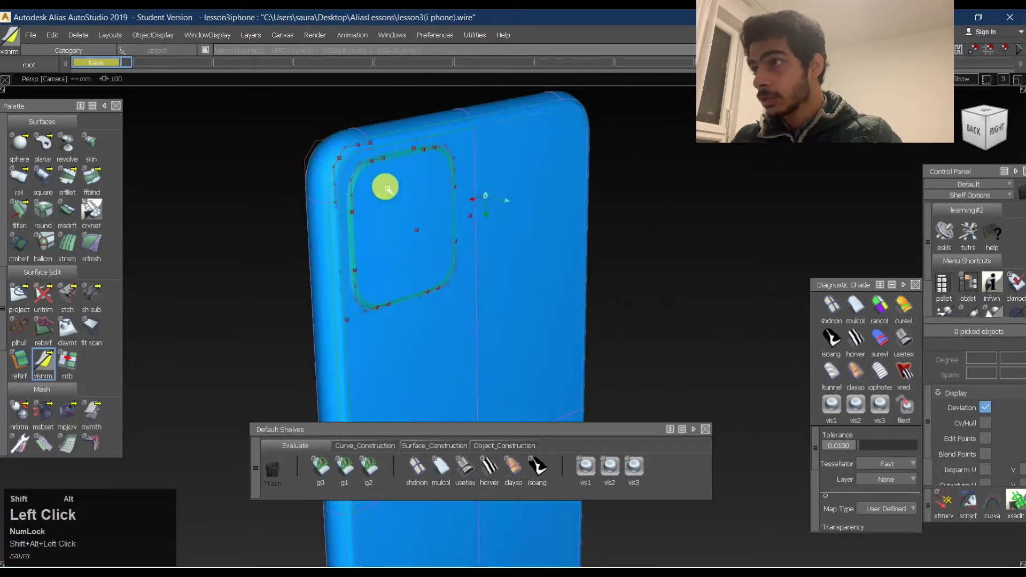
pyautogui.keyDown('alt'); pyautogui.keyDown('shift'); pyautogui.moveTo(385, 183); pyautogui.dragTo(437, 167, button='right'); pyautogui.keyUp('shift'); pyautogui.keyUp('alt')
pyautogui.keyDown('alt'); pyautogui.keyDown('shift'); pyautogui.moveTo(438, 168); pyautogui.dragTo(403, 278); pyautogui.keyUp('shift'); pyautogui.keyUp('alt')
pyautogui.keyDown('alt'); pyautogui.keyDown('shift'); pyautogui.moveTo(403, 277); pyautogui.dragTo(366, 282, button='middle'); pyautogui.keyUp('shift'); pyautogui.keyUp('alt')
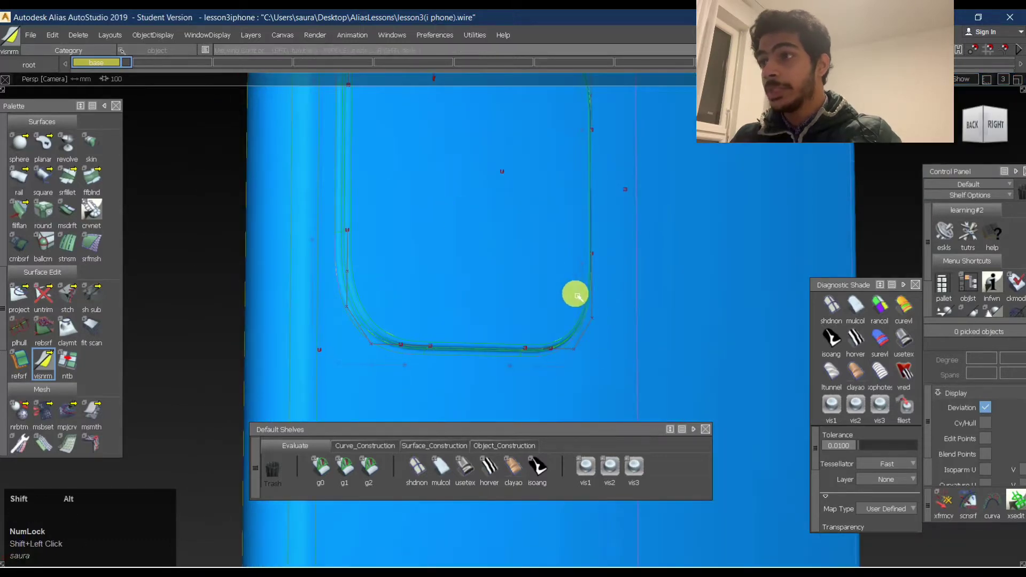
pyautogui.keyDown('alt'); pyautogui.keyDown('shift'); pyautogui.moveTo(575, 293); pyautogui.dragTo(596, 320, button='right'); pyautogui.keyUp('shift'); pyautogui.keyUp('alt')
pyautogui.keyDown('alt'); pyautogui.keyDown('shift'); pyautogui.moveTo(595, 321); pyautogui.dragTo(677, 331); pyautogui.keyUp('shift'); pyautogui.keyUp('alt')
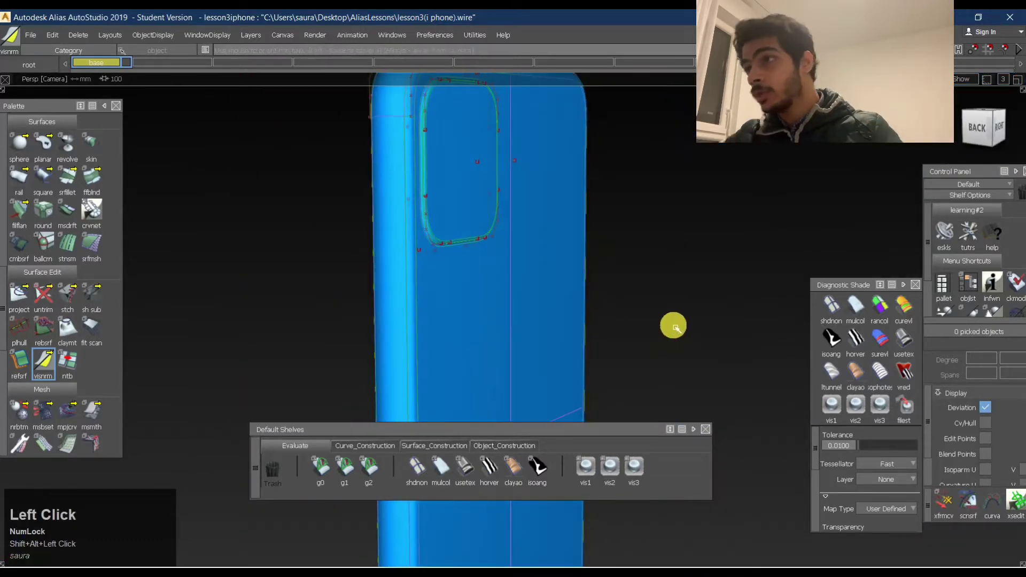
pyautogui.keyDown('alt'); pyautogui.keyDown('shift'); pyautogui.moveTo(485, 256); pyautogui.dragTo(499, 267, button='right'); pyautogui.keyUp('shift'); pyautogui.keyUp('alt')
pyautogui.moveTo(499, 268)
pyautogui.keyDown('alt'); pyautogui.keyDown('shift'); pyautogui.mouseDown()
pyautogui.moveTo(484, 283)
pyautogui.moveTo(607, 281)
pyautogui.moveTo(438, 204)
pyautogui.moveTo(685, 202)
pyautogui.moveTo(642, 214)
pyautogui.mouseUp(); pyautogui.keyUp('shift'); pyautogui.keyUp('alt')
pyautogui.keyDown('ctrl'); pyautogui.keyDown('shift'); pyautogui.moveTo(492, 301); pyautogui.dragTo(503, 187); pyautogui.keyUp('shift'); pyautogui.keyUp('ctrl')
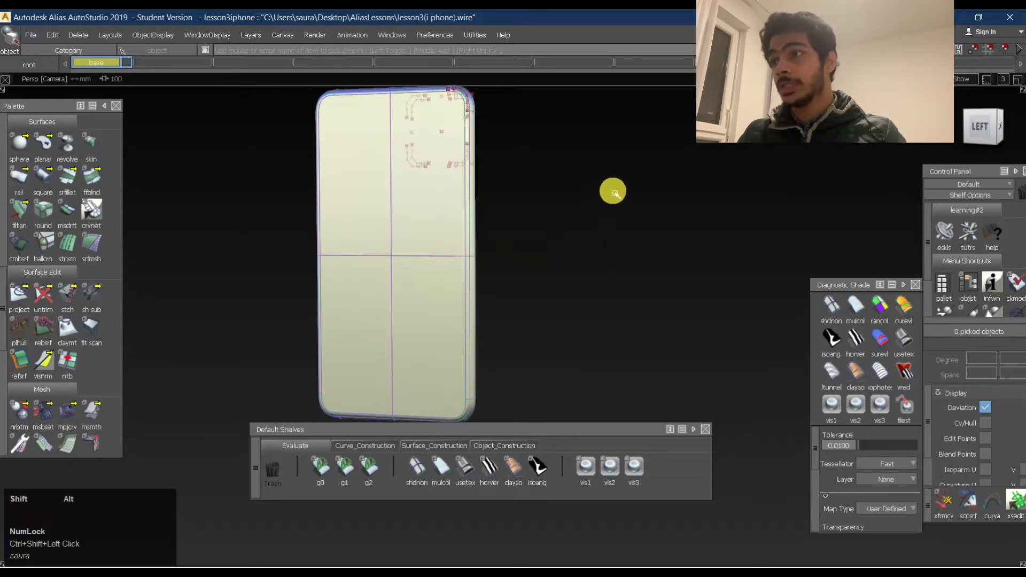
# Inspect the shaded phone body and its camera surround from the front, side and back.
pyautogui.keyDown('alt'); pyautogui.keyDown('shift'); pyautogui.moveTo(611, 190); pyautogui.dragTo(602, 238, button='middle'); pyautogui.keyUp('shift'); pyautogui.keyUp('alt')
pyautogui.keyDown('alt'); pyautogui.keyDown('shift'); pyautogui.moveTo(602, 238); pyautogui.dragTo(528, 184, button='right'); pyautogui.keyUp('shift'); pyautogui.keyUp('alt')
pyautogui.keyDown('alt'); pyautogui.keyDown('shift'); pyautogui.moveTo(528, 184); pyautogui.dragTo(548, 205); pyautogui.keyUp('shift'); pyautogui.keyUp('alt')
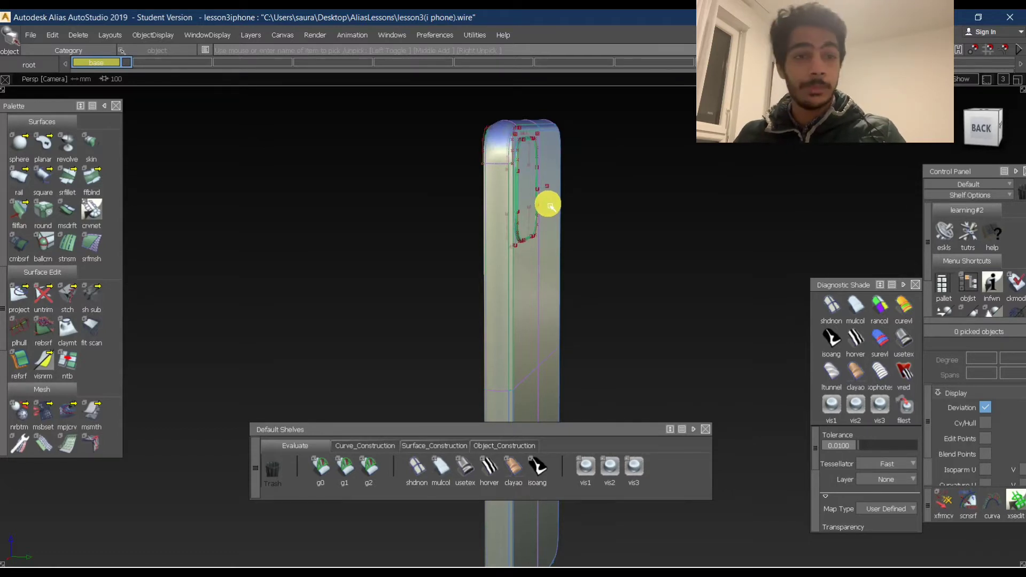
pyautogui.keyDown('alt'); pyautogui.keyDown('shift'); pyautogui.moveTo(499, 167); pyautogui.dragTo(433, 150); pyautogui.keyUp('shift'); pyautogui.keyUp('alt')
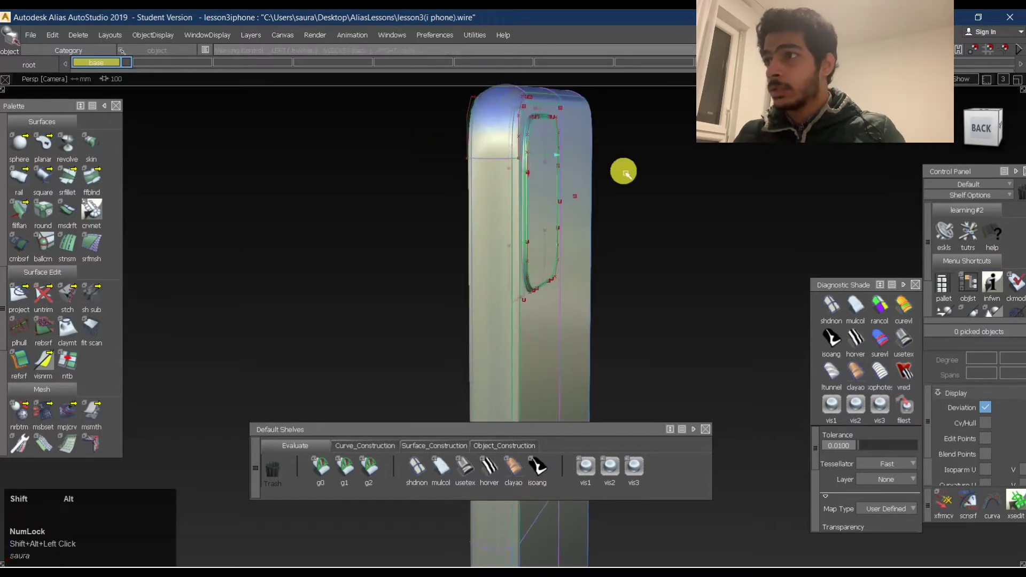
pyautogui.keyDown('alt'); pyautogui.keyDown('shift'); pyautogui.moveTo(623, 169); pyautogui.dragTo(591, 156); pyautogui.keyUp('shift'); pyautogui.keyUp('alt')
pyautogui.keyDown('alt'); pyautogui.keyDown('shift'); pyautogui.moveTo(591, 155); pyautogui.dragTo(465, 194, button='middle'); pyautogui.keyUp('shift'); pyautogui.keyUp('alt')
pyautogui.keyDown('alt'); pyautogui.keyDown('shift'); pyautogui.moveTo(465, 195); pyautogui.dragTo(504, 166, button='right'); pyautogui.keyUp('shift'); pyautogui.keyUp('alt')
pyautogui.keyDown('alt'); pyautogui.keyDown('shift'); pyautogui.moveTo(506, 167); pyautogui.dragTo(424, 157); pyautogui.keyUp('shift'); pyautogui.keyUp('alt')
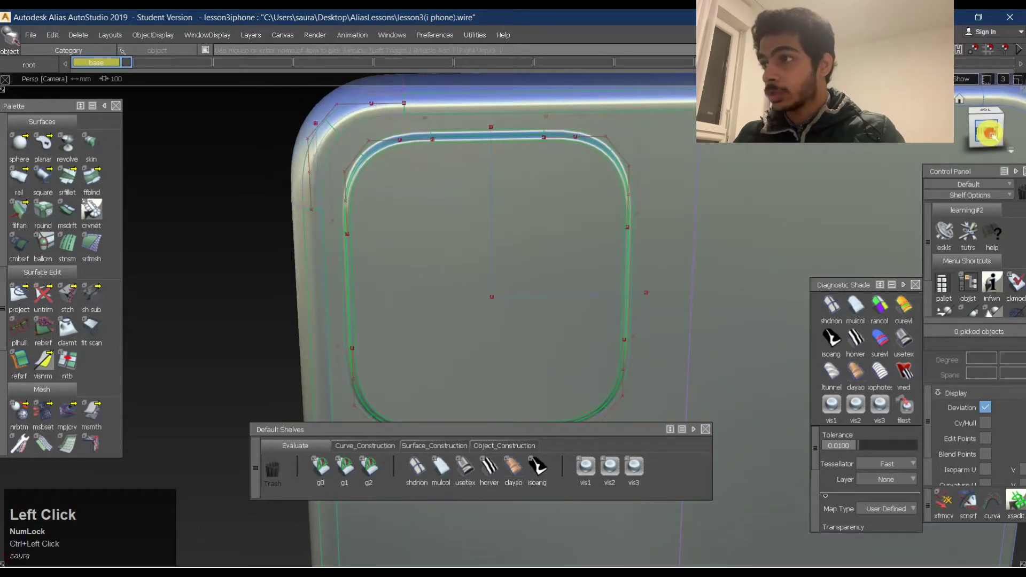
# In the Right orthographic view, show the blueprints layer and turn off surface shading to reveal the camera layout on the blueprint.
pyautogui.click(989, 133)
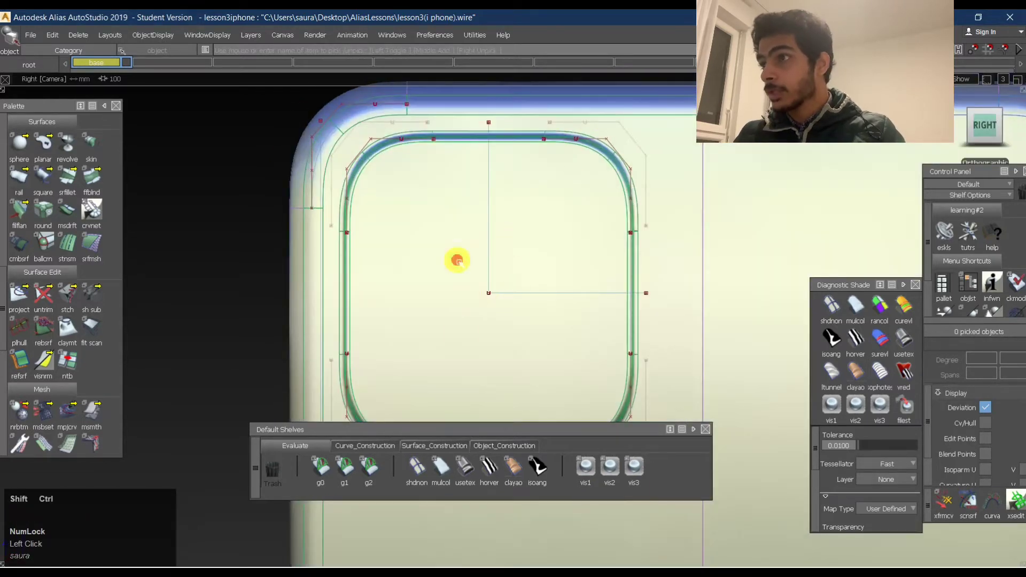
pyautogui.keyDown('alt'); pyautogui.keyDown('shift'); pyautogui.moveTo(524, 217); pyautogui.dragTo(550, 207, button='middle'); pyautogui.keyUp('shift'); pyautogui.keyUp('alt')
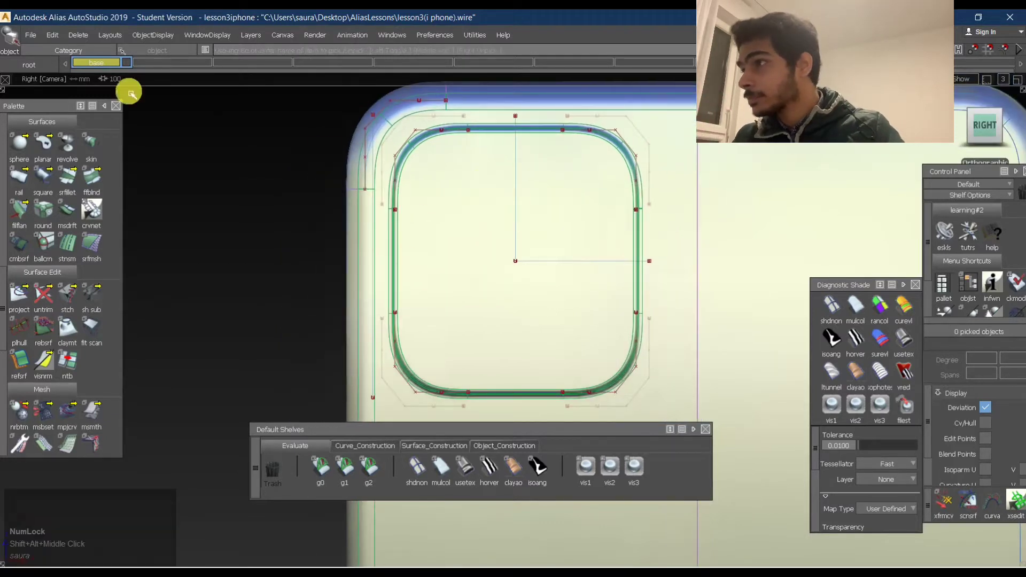
pyautogui.click(29, 62)
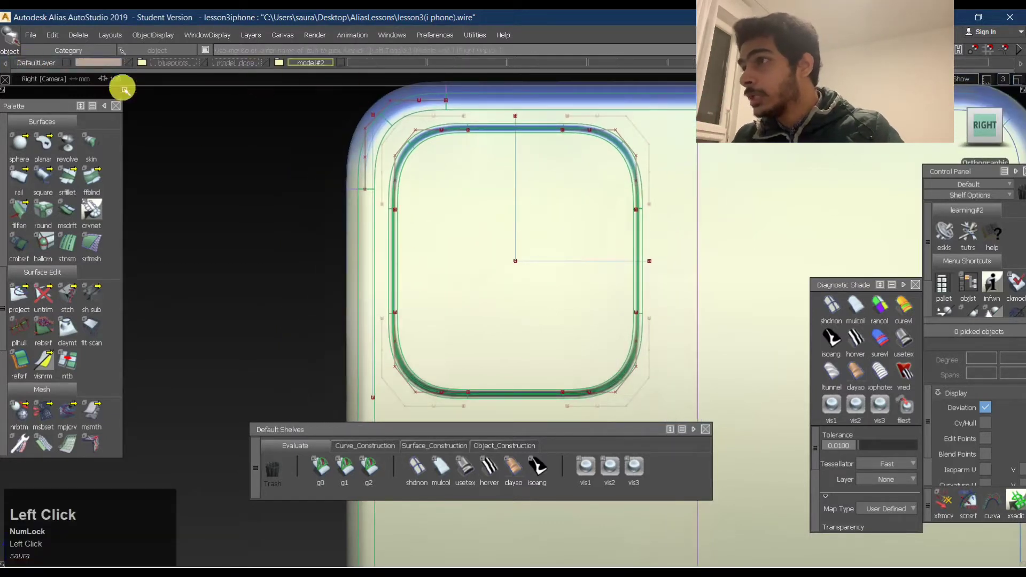
pyautogui.click(202, 63)
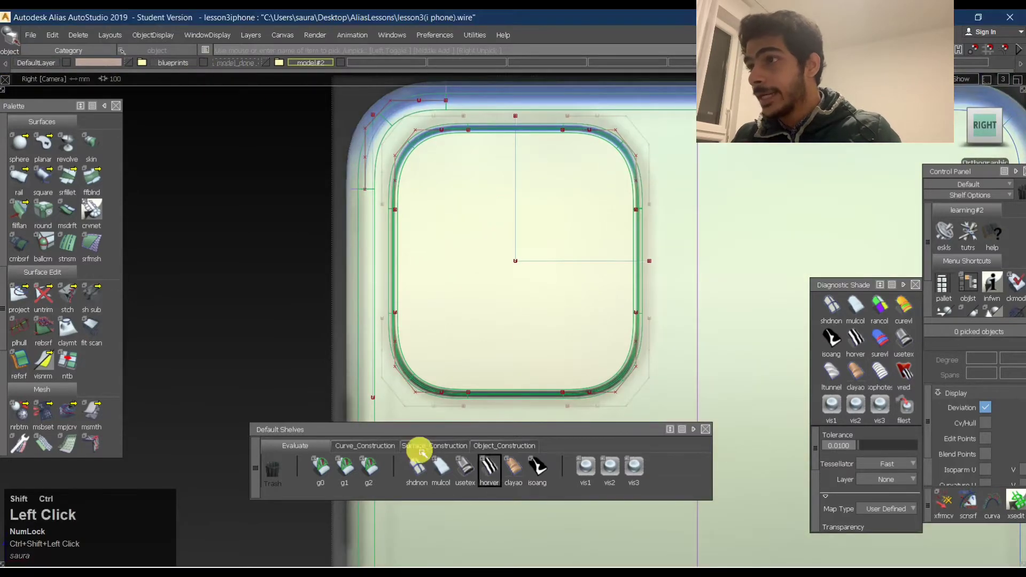
pyautogui.click(418, 464)
pyautogui.keyDown('alt'); pyautogui.keyDown('shift'); pyautogui.moveTo(409, 197); pyautogui.dragTo(481, 252, button='middle'); pyautogui.keyUp('shift'); pyautogui.keyUp('alt')
pyautogui.keyDown('alt'); pyautogui.keyDown('shift'); pyautogui.moveTo(481, 252); pyautogui.dragTo(657, 229, button='right'); pyautogui.keyUp('shift'); pyautogui.keyUp('alt')
pyautogui.keyDown('alt'); pyautogui.keyDown('shift'); pyautogui.moveTo(657, 229); pyautogui.dragTo(644, 419, button='middle'); pyautogui.keyUp('shift'); pyautogui.keyUp('alt')
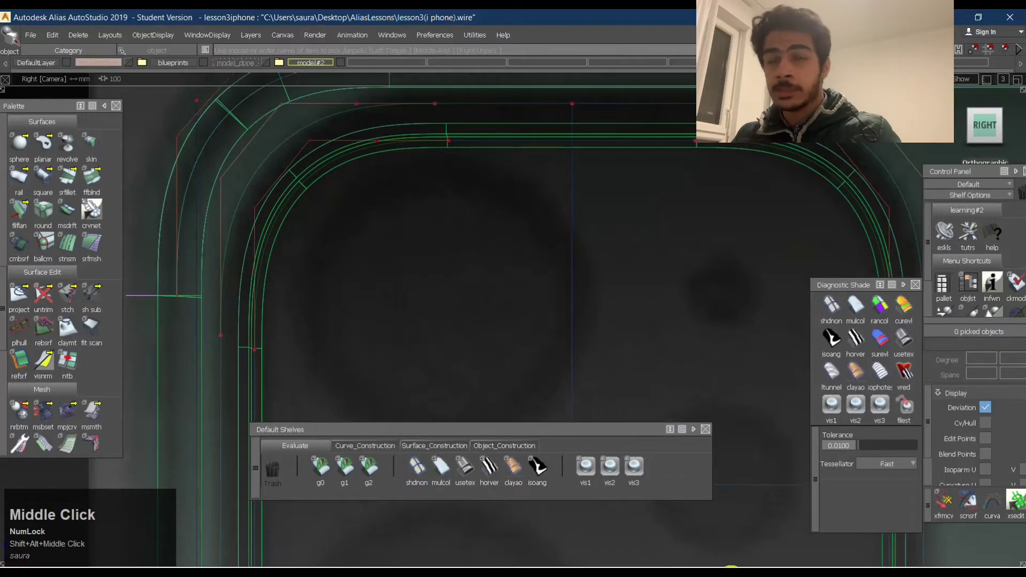
# Switch to the reference image board and examine the lens rings and flash on the dark green triple-camera phone.
pyautogui.moveTo(731, 566)
pyautogui.click(733, 513)
pyautogui.scroll(-2, 529, 299)
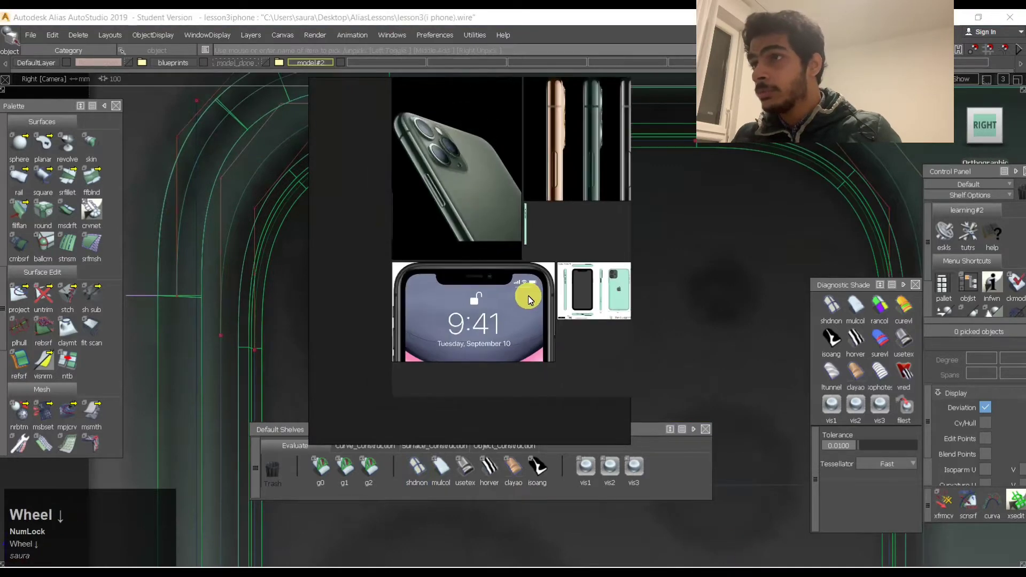
pyautogui.scroll(-1, 515, 245)
pyautogui.rightClick(657, 214)
pyautogui.click(732, 565)
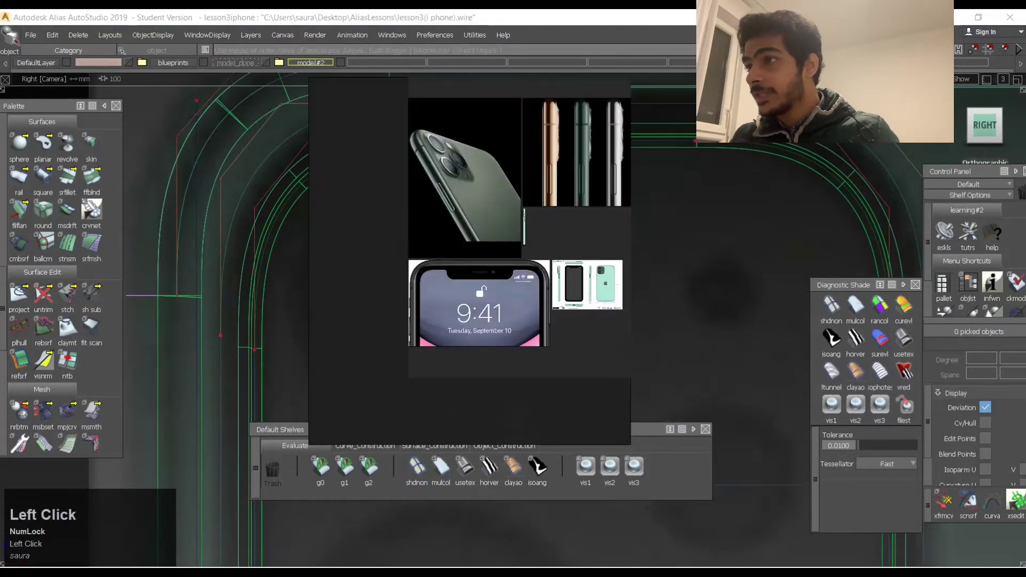
pyautogui.scroll(1, 505, 240)
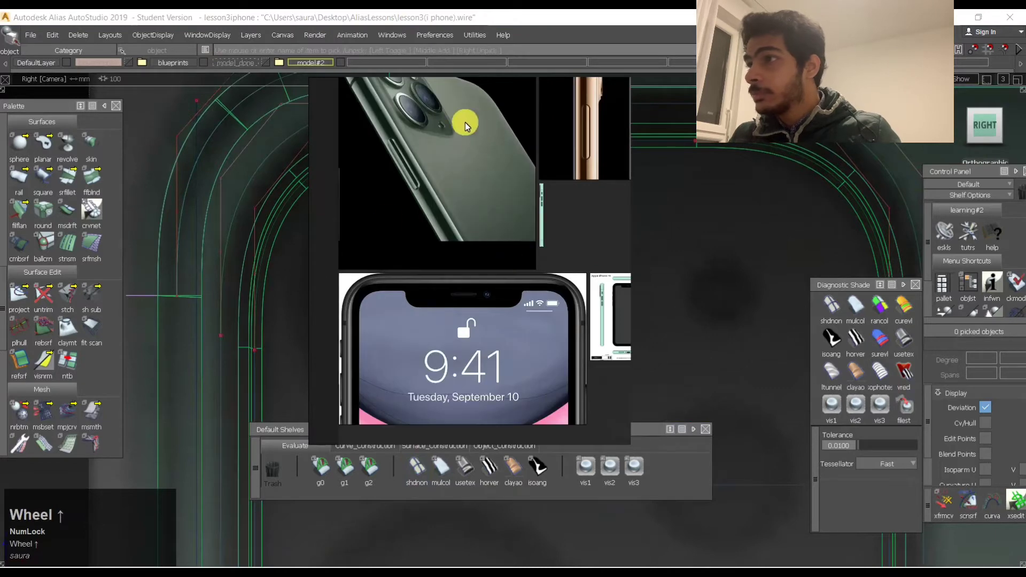
pyautogui.moveTo(465, 126); pyautogui.dragTo(479, 213)
pyautogui.scroll(3, 402, 149)
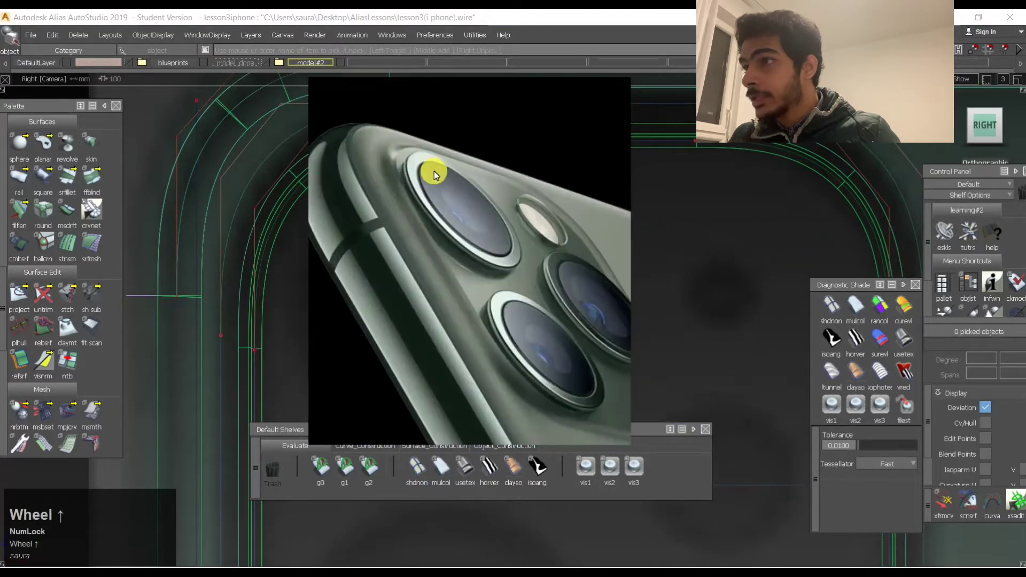
pyautogui.scroll(1, 418, 203)
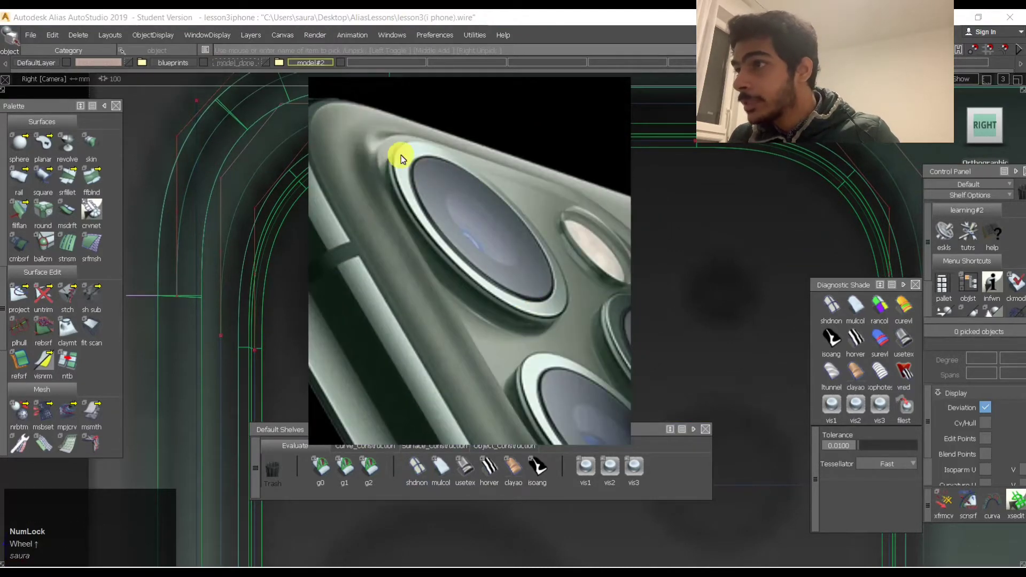
pyautogui.scroll(-3, 461, 196)
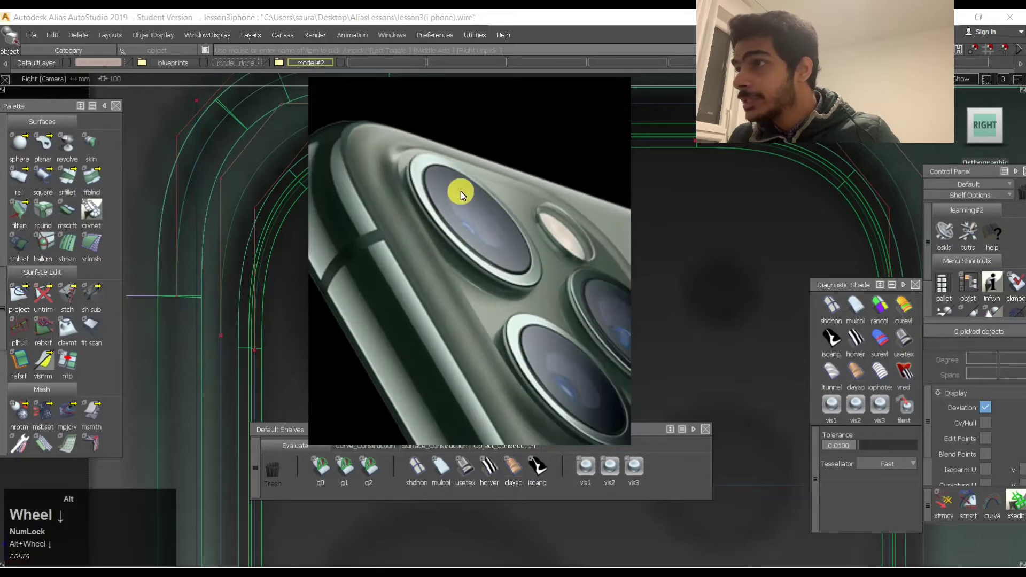
pyautogui.scroll(-2, 481, 208)
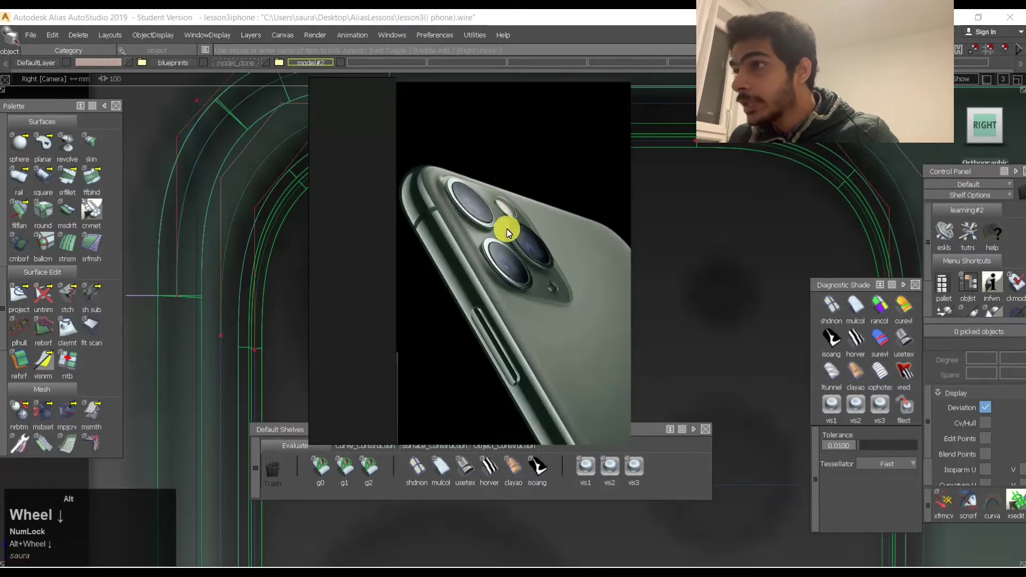
# Examine the light green dual-camera phone photo up close for its lens and flash arrangement.
pyautogui.click(486, 213)
pyautogui.scroll(-3, 522, 204)
pyautogui.keyDown('alt'); pyautogui.moveTo(537, 230); pyautogui.dragTo(555, 254); pyautogui.keyUp('alt')
pyautogui.click(355, 217)
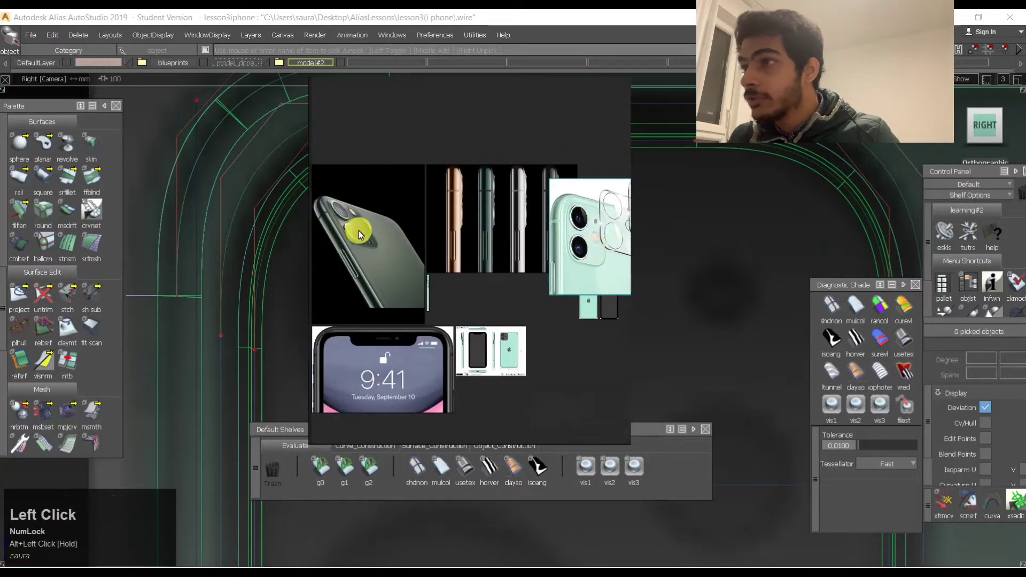
pyautogui.click(609, 237)
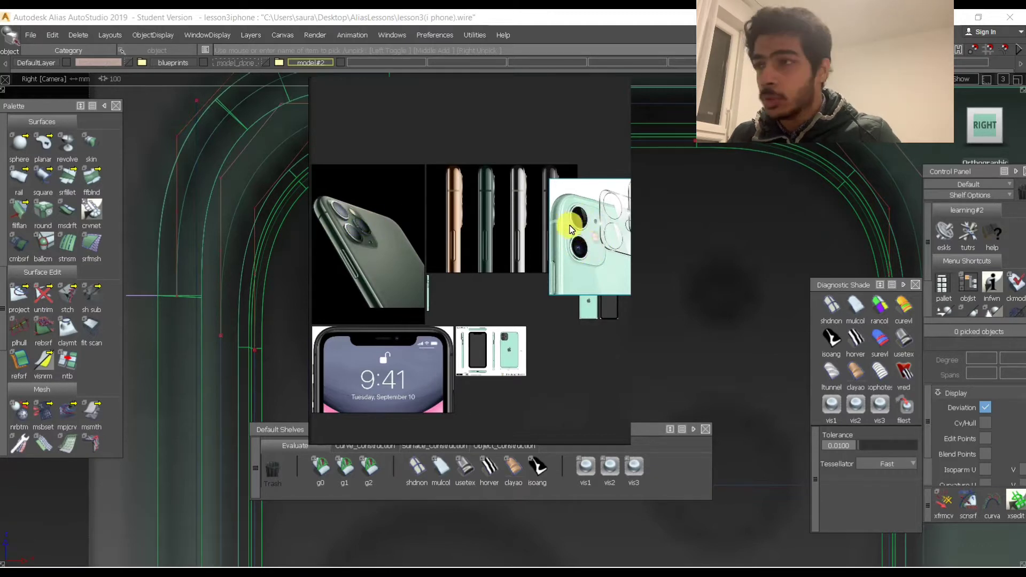
pyautogui.scroll(2, 588, 232)
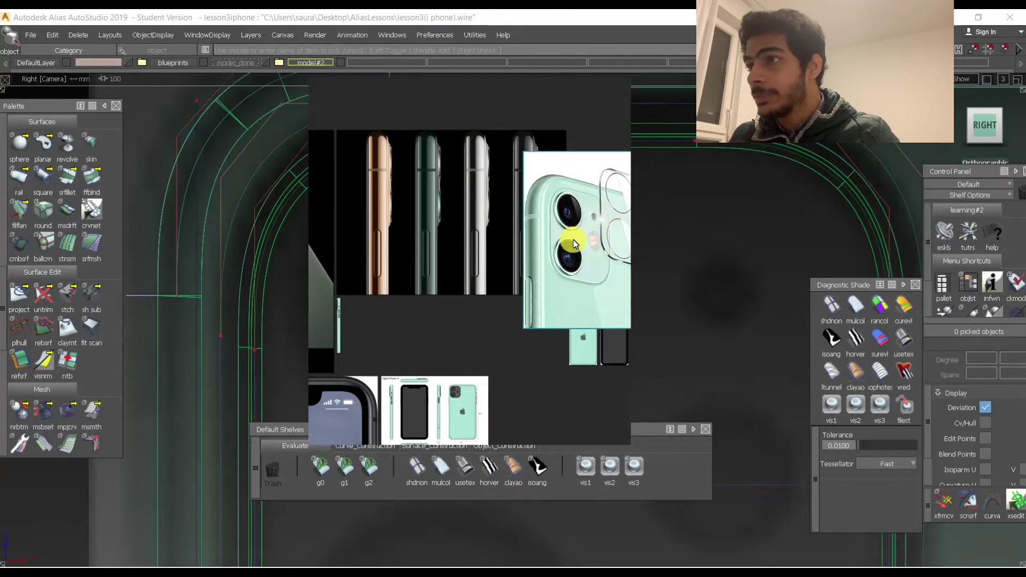
pyautogui.scroll(-2, 576, 238)
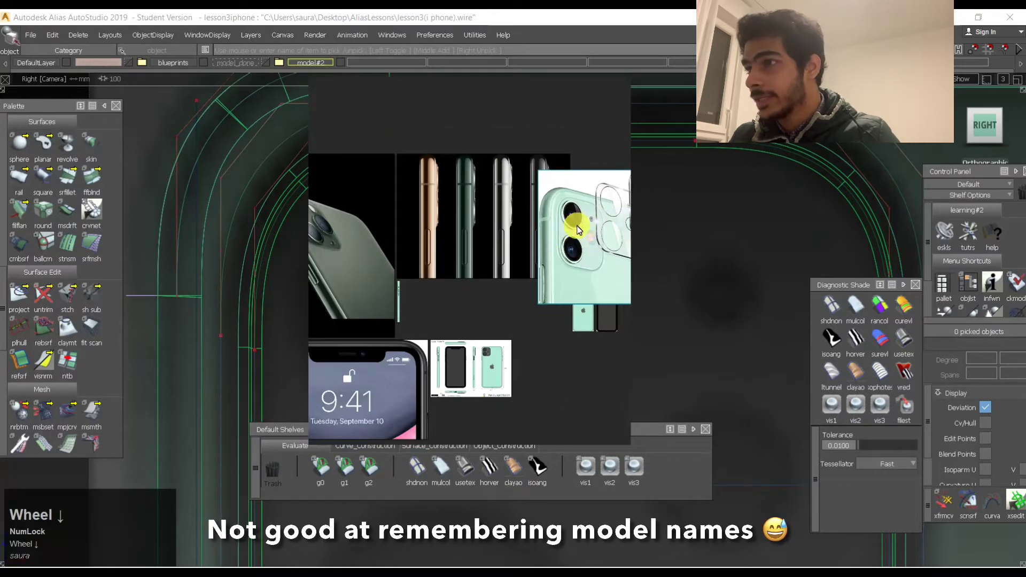
pyautogui.scroll(3, 571, 230)
pyautogui.scroll(-1, 556, 249)
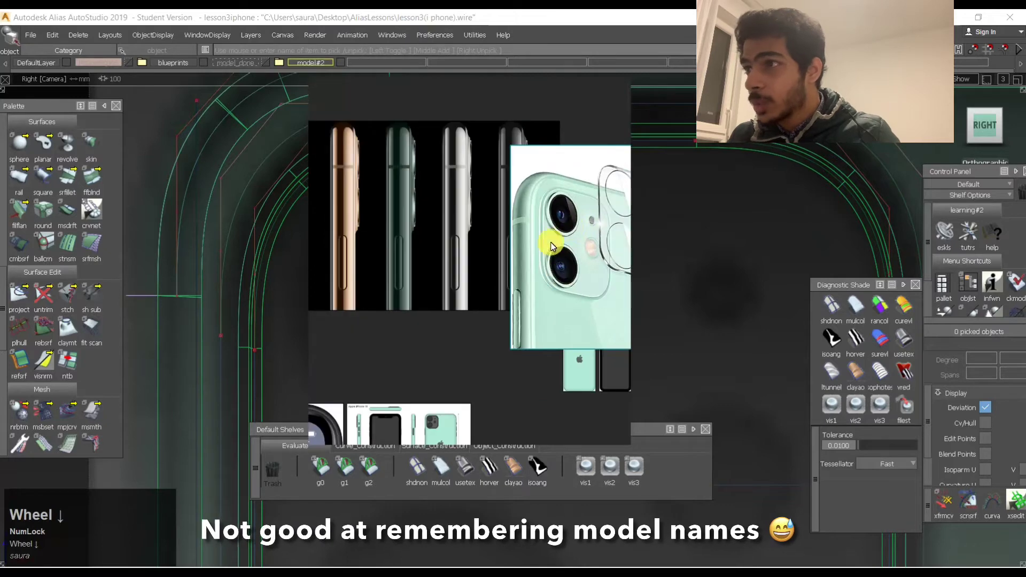
pyautogui.scroll(2, 573, 201)
pyautogui.keyDown('alt'); pyautogui.click(508, 226); pyautogui.keyUp('alt')
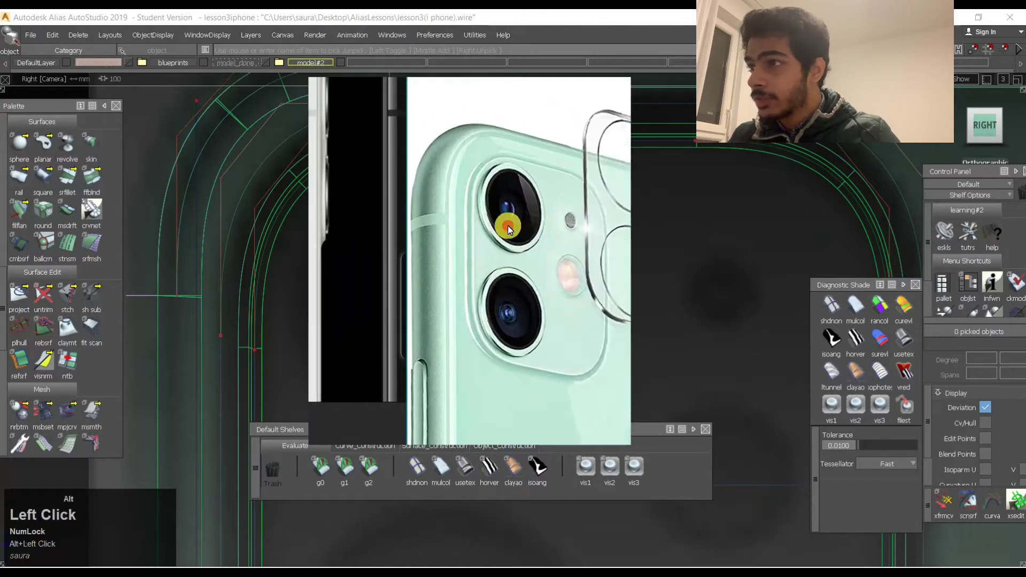
# Examine the rims and edge details around both lenses in the light green phone photo.
pyautogui.keyDown('alt'); pyautogui.moveTo(508, 226); pyautogui.dragTo(517, 187); pyautogui.keyUp('alt')
pyautogui.scroll(2, 488, 247)
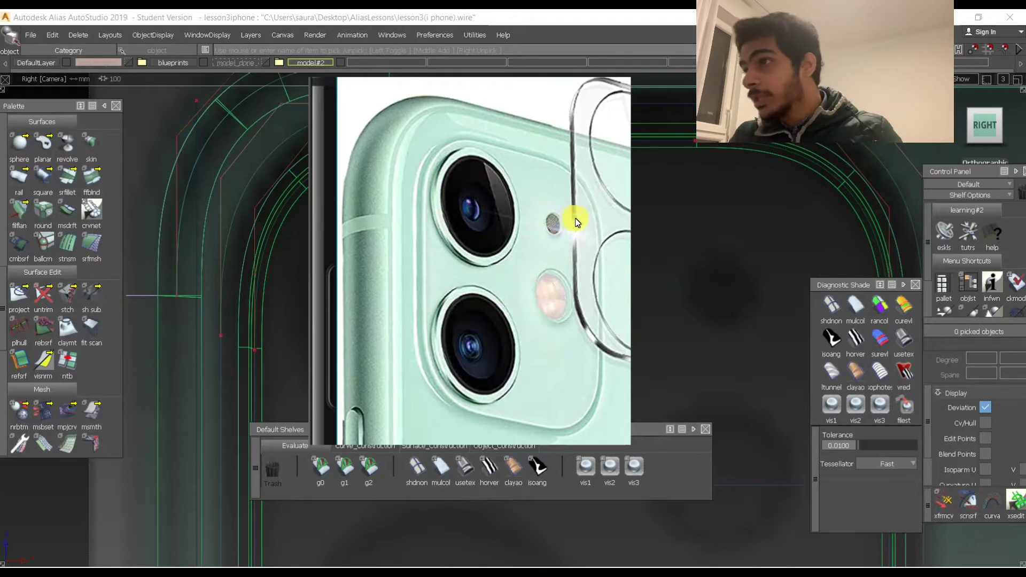
pyautogui.scroll(5, 436, 177)
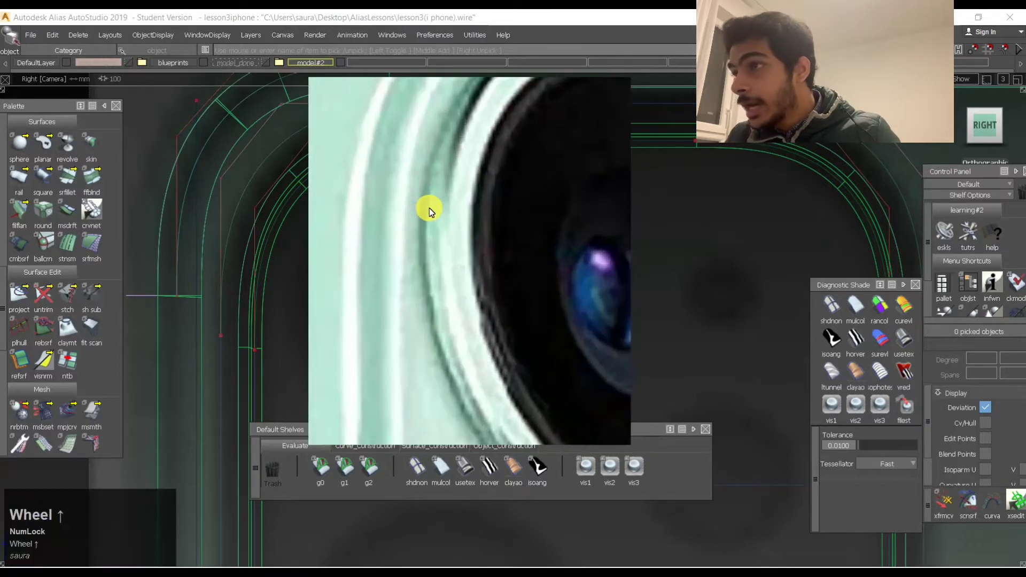
pyautogui.scroll(-1, 430, 206)
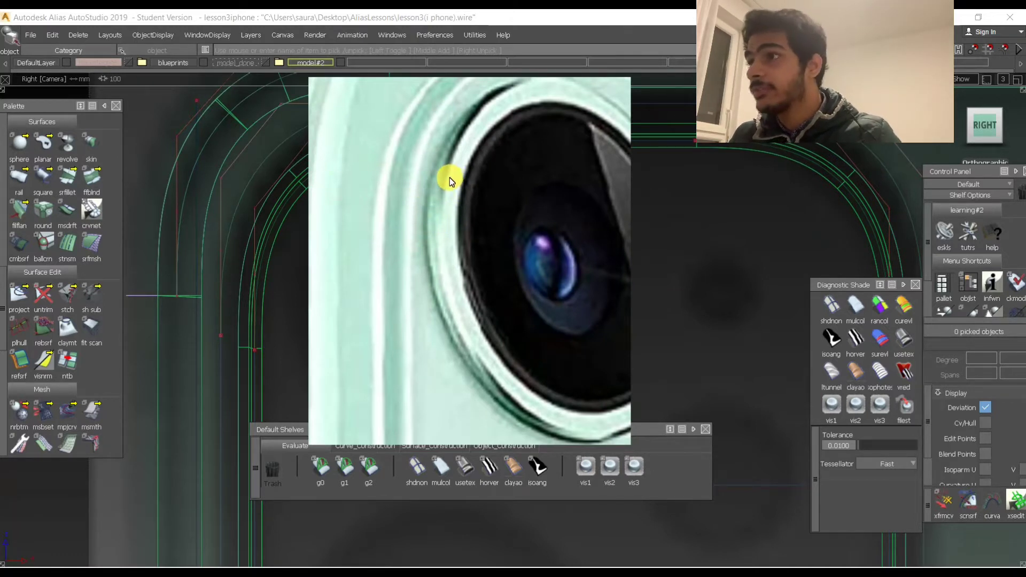
pyautogui.scroll(-3, 449, 178)
pyautogui.scroll(3, 464, 319)
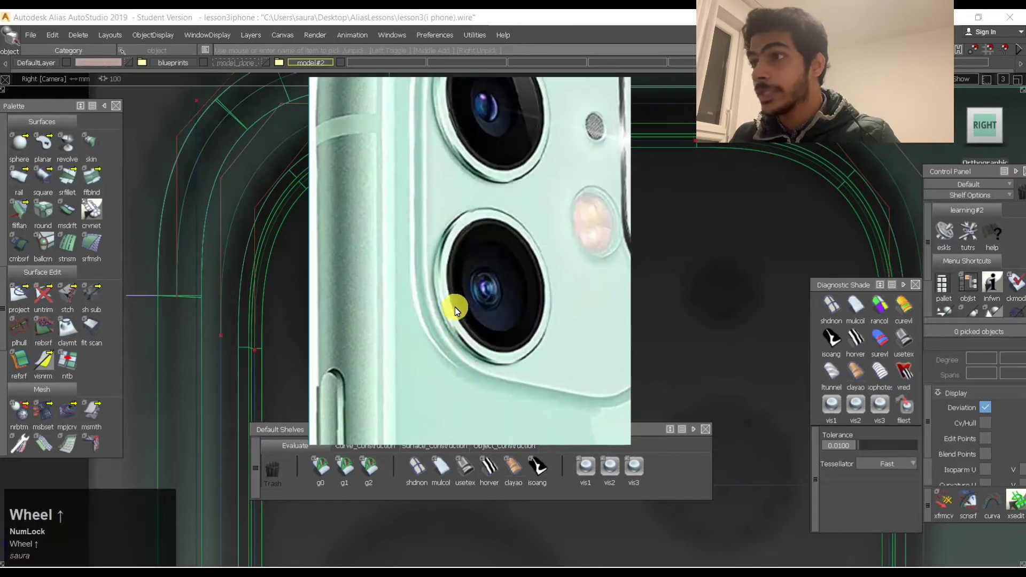
pyautogui.scroll(-2, 456, 297)
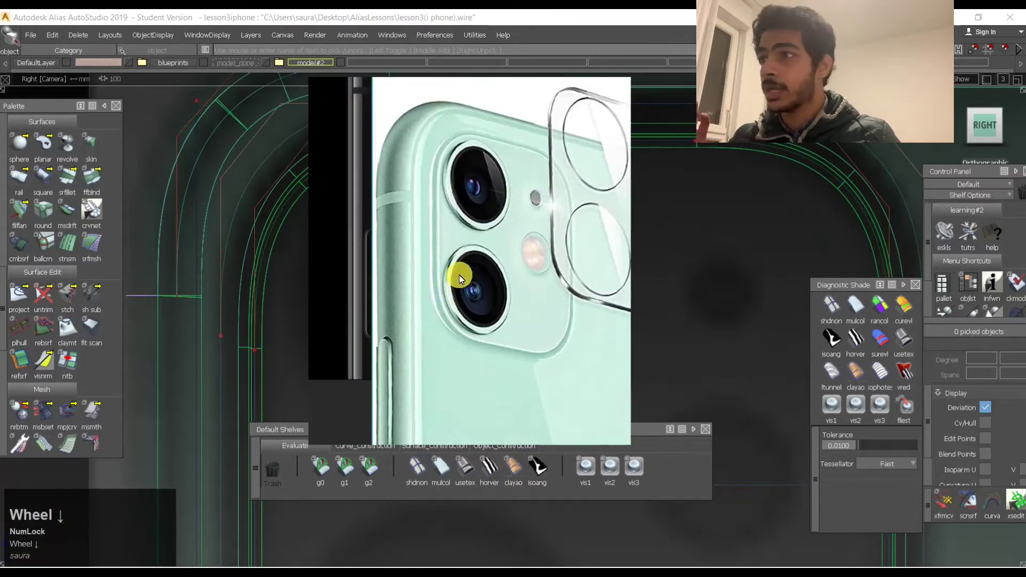
pyautogui.scroll(2, 479, 273)
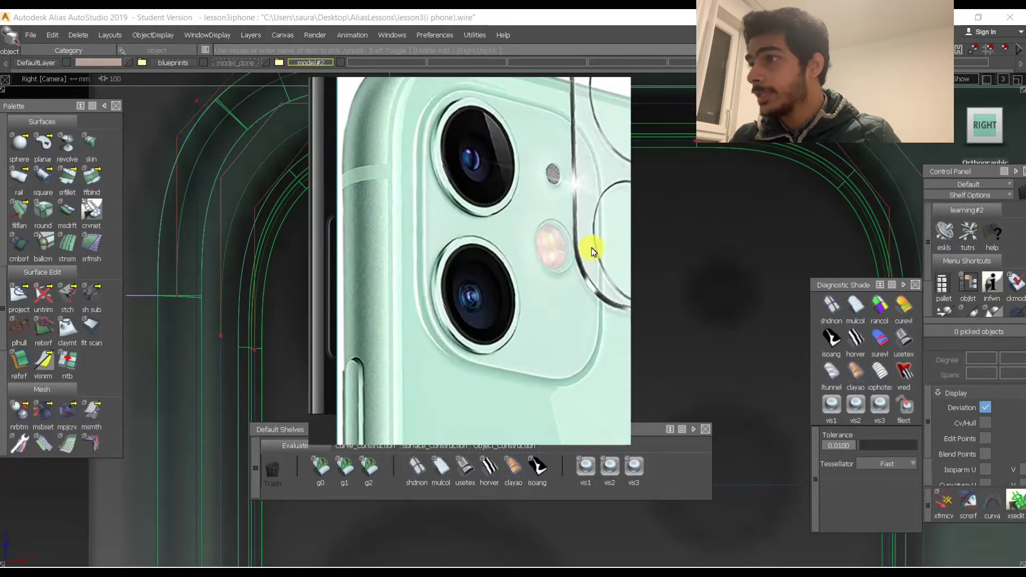
# Set the Circle tool to create a periodic circle with degree 5 and 12 spans.
pyautogui.keyDown('ctrl'); pyautogui.keyDown('shift'); pyautogui.moveTo(296, 341); pyautogui.dragTo(308, 185); pyautogui.keyUp('shift'); pyautogui.keyUp('ctrl')
pyautogui.keyDown('alt'); pyautogui.keyDown('shift'); pyautogui.moveTo(492, 257); pyautogui.dragTo(463, 254, button='right'); pyautogui.keyUp('shift'); pyautogui.keyUp('alt')
pyautogui.keyDown('alt'); pyautogui.keyDown('shift'); pyautogui.moveTo(465, 253); pyautogui.dragTo(468, 220, button='middle'); pyautogui.keyUp('shift'); pyautogui.keyUp('alt')
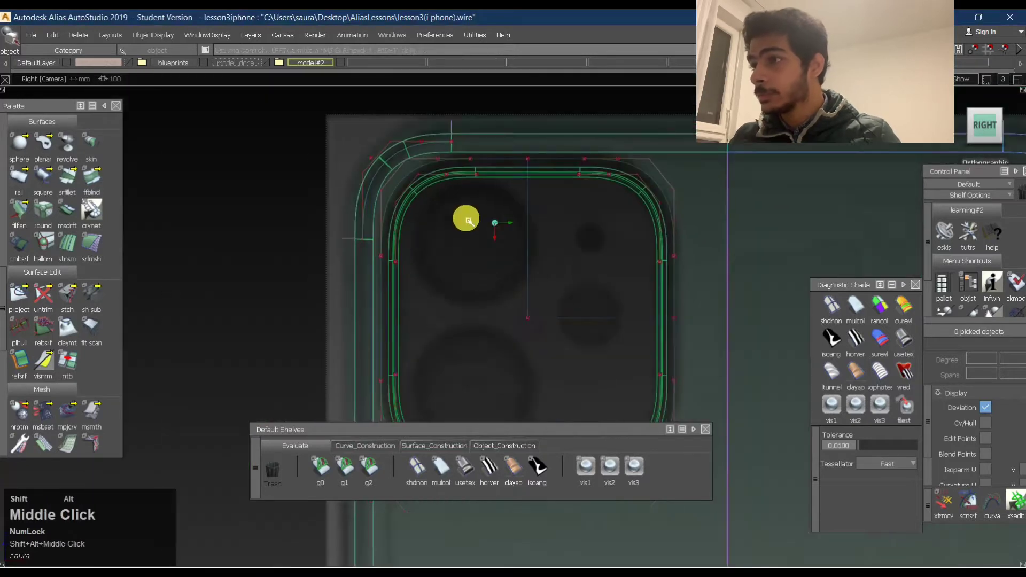
pyautogui.keyDown('ctrl'); pyautogui.keyDown('shift'); pyautogui.moveTo(527, 293); pyautogui.dragTo(529, 407); pyautogui.keyUp('shift'); pyautogui.keyUp('ctrl')
pyautogui.click(385, 445)
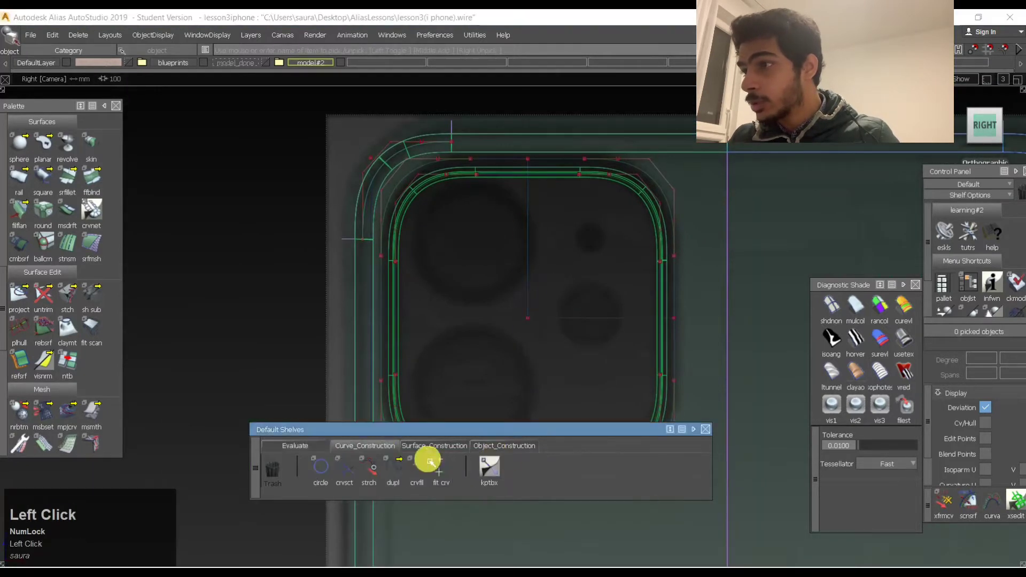
pyautogui.click(323, 471)
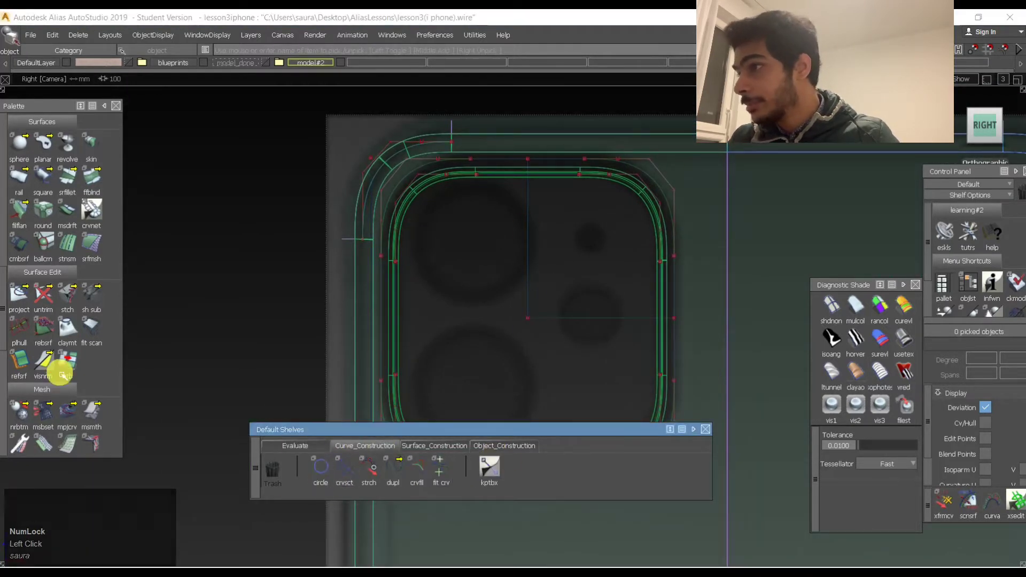
pyautogui.scroll(-3, 62, 331)
pyautogui.scroll(6, 65, 302)
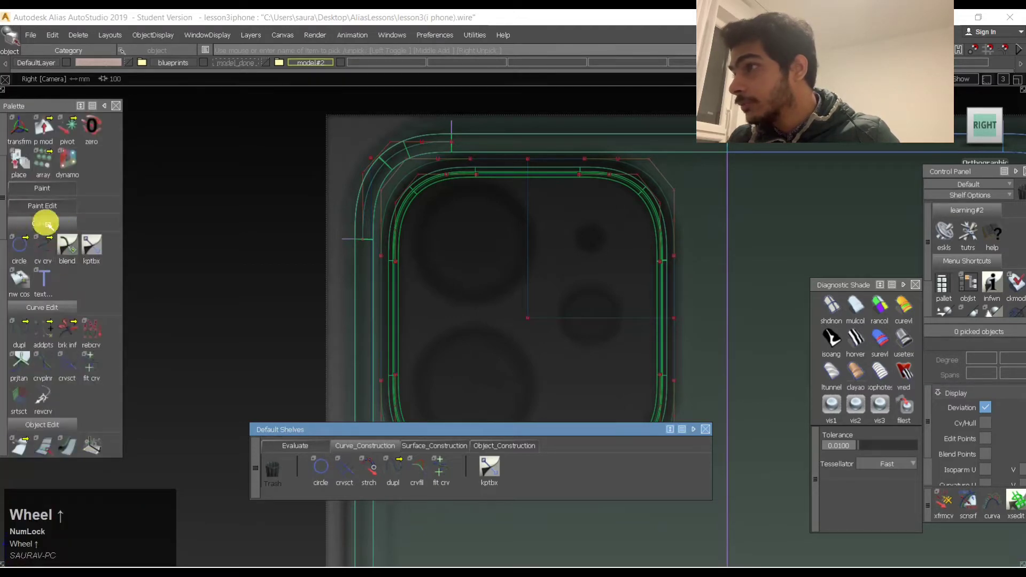
pyautogui.doubleClick(20, 246)
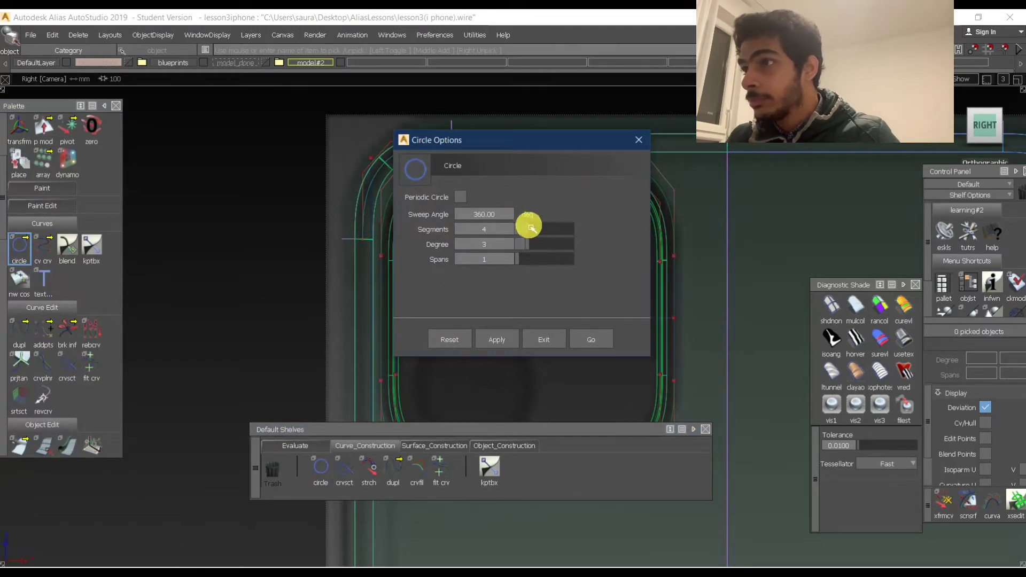
pyautogui.click(460, 198)
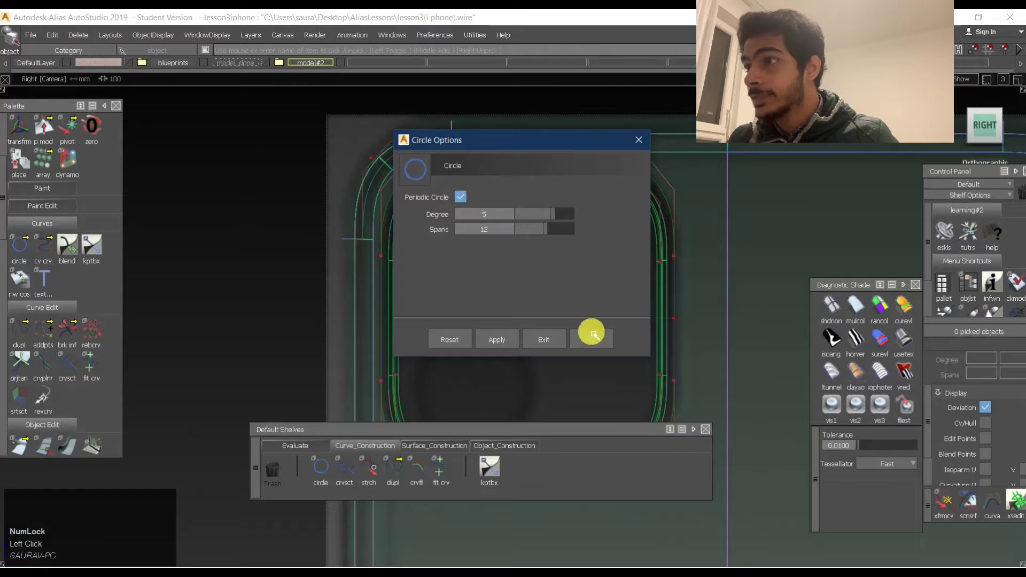
pyautogui.click(591, 337)
# Place a circle on the blueprint's upper camera lens and scale it up to the lens outline.
pyautogui.click(470, 237)
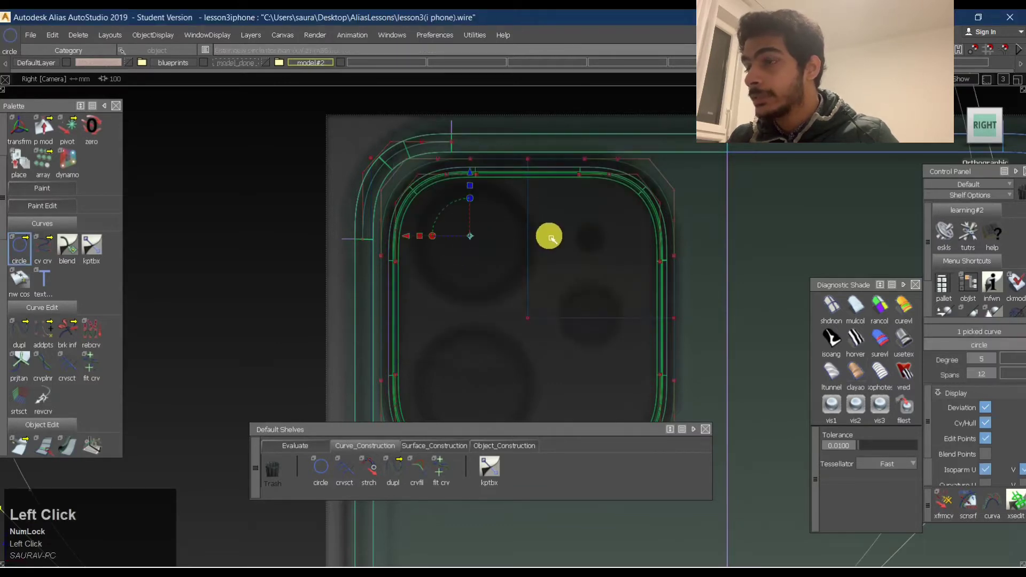
pyautogui.keyDown('alt'); pyautogui.keyDown('shift'); pyautogui.moveTo(591, 212); pyautogui.dragTo(402, 259, button='right'); pyautogui.keyUp('shift'); pyautogui.keyUp('alt')
pyautogui.keyDown('ctrl'); pyautogui.keyDown('shift'); pyautogui.moveTo(422, 257); pyautogui.dragTo(466, 256, button='middle'); pyautogui.keyUp('shift'); pyautogui.keyUp('ctrl')
pyautogui.moveTo(730, 172); pyautogui.dragTo(521, 230)
pyautogui.keyDown('alt'); pyautogui.keyDown('shift'); pyautogui.moveTo(541, 229); pyautogui.dragTo(670, 207, button='right'); pyautogui.keyUp('shift'); pyautogui.keyUp('alt')
pyautogui.keyDown('alt'); pyautogui.keyDown('shift'); pyautogui.moveTo(581, 194); pyautogui.dragTo(663, 204, button='right'); pyautogui.keyUp('shift'); pyautogui.keyUp('alt')
pyautogui.keyDown('alt'); pyautogui.keyDown('shift'); pyautogui.moveTo(666, 203); pyautogui.dragTo(709, 188, button='middle'); pyautogui.keyUp('shift'); pyautogui.keyUp('alt')
# Move the circle horizontally and vertically to centre it on the blueprint's upper lens.
pyautogui.keyDown('ctrl'); pyautogui.keyDown('shift'); pyautogui.moveTo(597, 257); pyautogui.dragTo(598, 197, button='middle'); pyautogui.keyUp('shift'); pyautogui.keyUp('ctrl')
pyautogui.moveTo(637, 204); pyautogui.dragTo(635, 215, button='right')
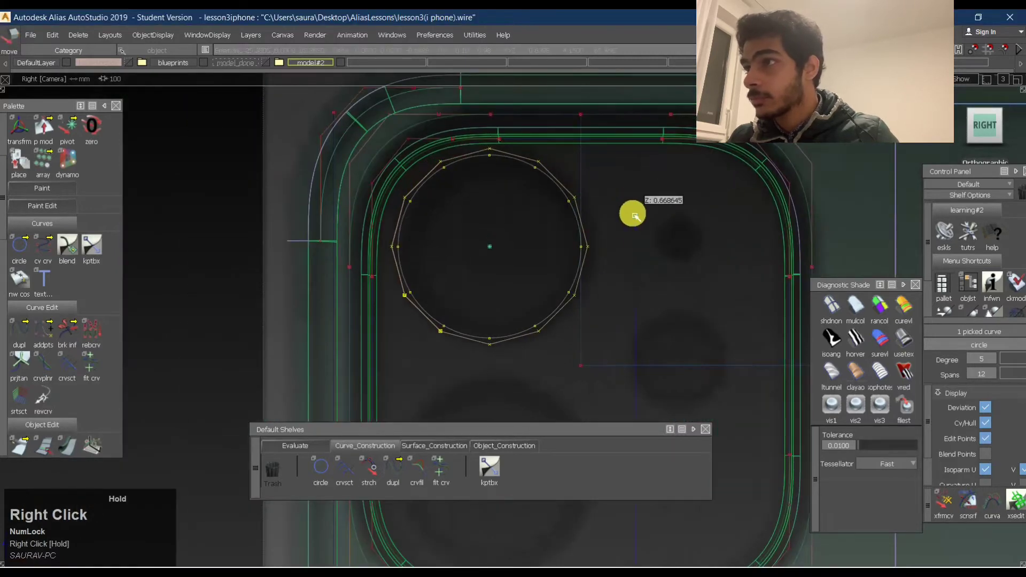
pyautogui.moveTo(635, 216); pyautogui.dragTo(643, 214, button='middle')
pyautogui.moveTo(643, 213); pyautogui.dragTo(645, 217, button='right')
pyautogui.moveTo(645, 217); pyautogui.dragTo(640, 235, button='middle')
pyautogui.moveTo(640, 233); pyautogui.dragTo(639, 239, button='right')
pyautogui.moveTo(643, 236); pyautogui.dragTo(641, 236, button='middle')
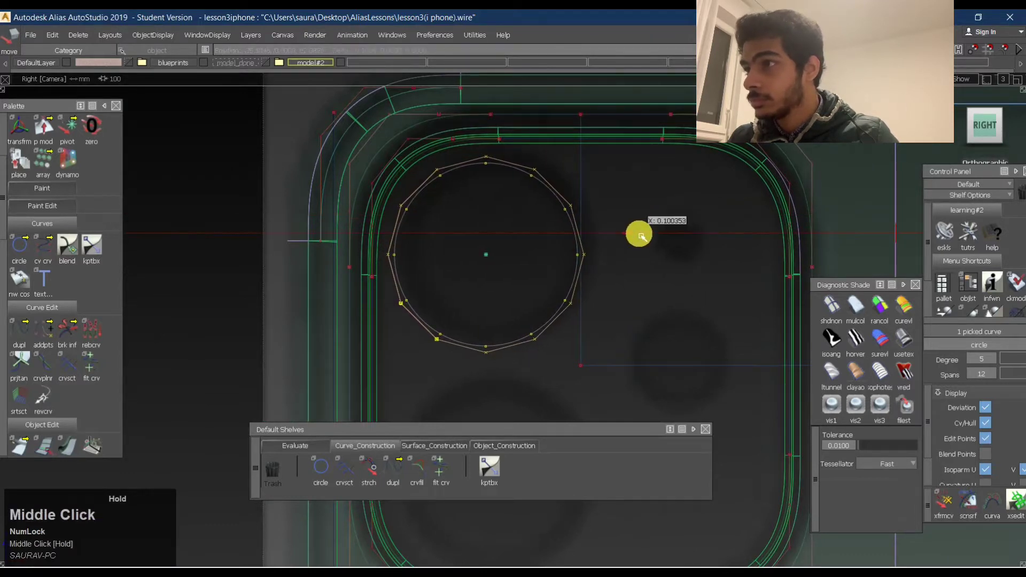
pyautogui.moveTo(642, 236); pyautogui.dragTo(641, 239, button='right')
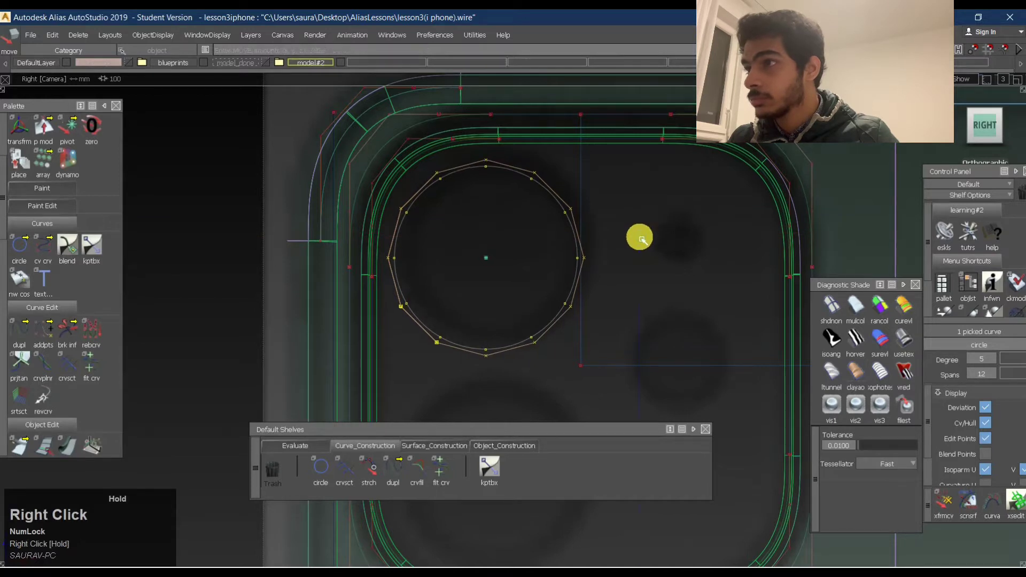
pyautogui.moveTo(641, 240); pyautogui.dragTo(638, 239, button='middle')
pyautogui.moveTo(638, 238); pyautogui.dragTo(637, 230, button='right')
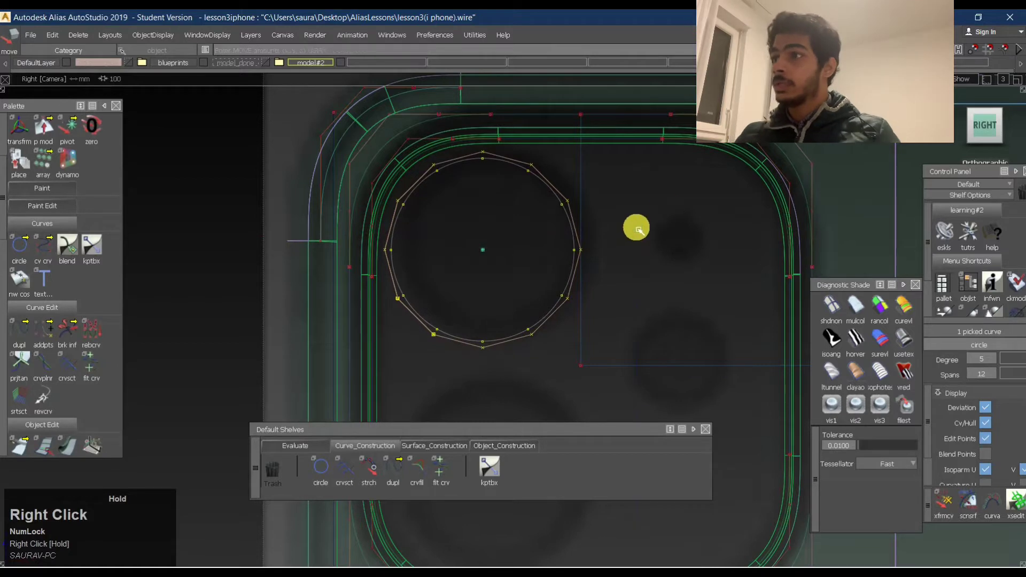
# Reselect the upper lens circle and refine its position against the blurred blueprint outline.
pyautogui.keyDown('ctrl'); pyautogui.keyDown('shift'); pyautogui.moveTo(612, 183); pyautogui.dragTo(600, 279); pyautogui.keyUp('shift'); pyautogui.keyUp('ctrl')
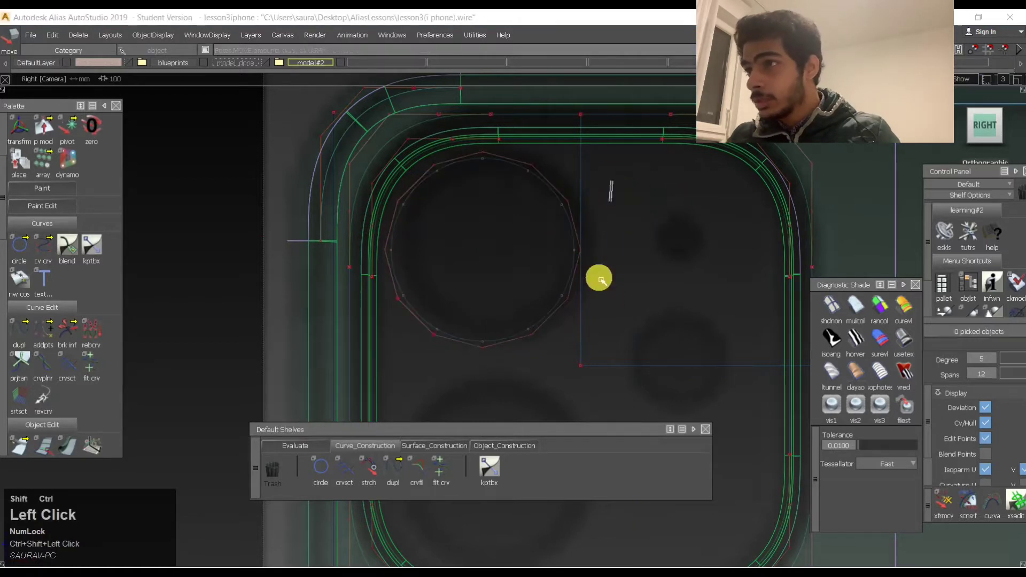
pyautogui.click(571, 222)
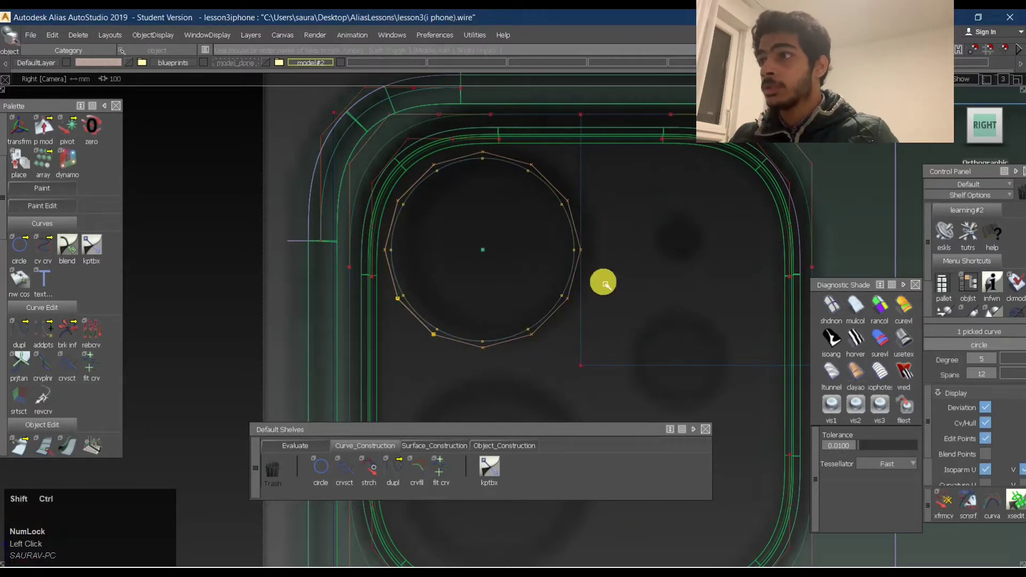
pyautogui.keyDown('ctrl'); pyautogui.keyDown('shift'); pyautogui.moveTo(607, 304); pyautogui.dragTo(618, 217, button='middle'); pyautogui.keyUp('shift'); pyautogui.keyUp('ctrl')
pyautogui.moveTo(626, 230); pyautogui.dragTo(629, 230, button='right')
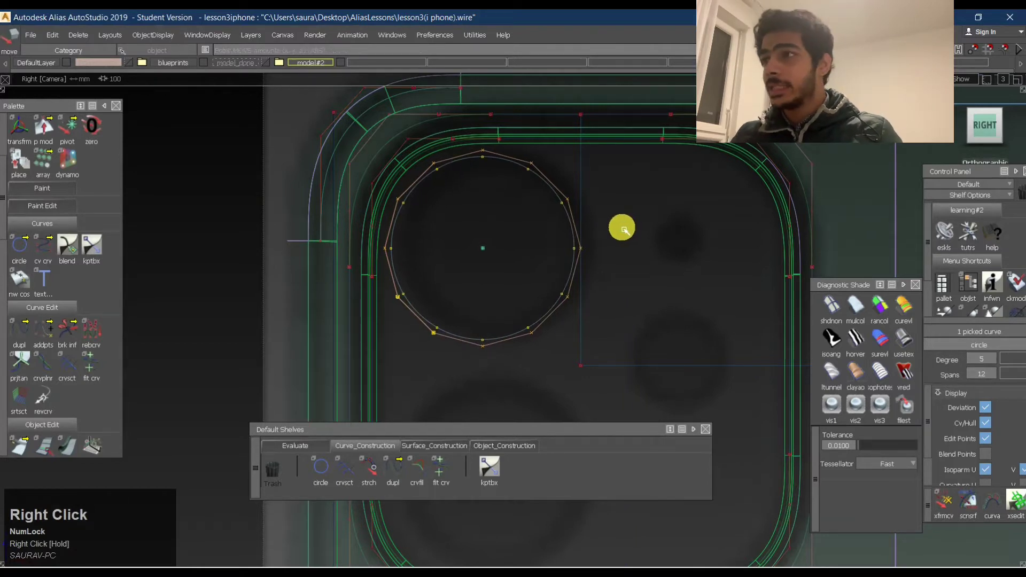
pyautogui.moveTo(606, 218); pyautogui.dragTo(621, 208, button='middle')
pyautogui.moveTo(626, 204); pyautogui.dragTo(627, 207, button='right')
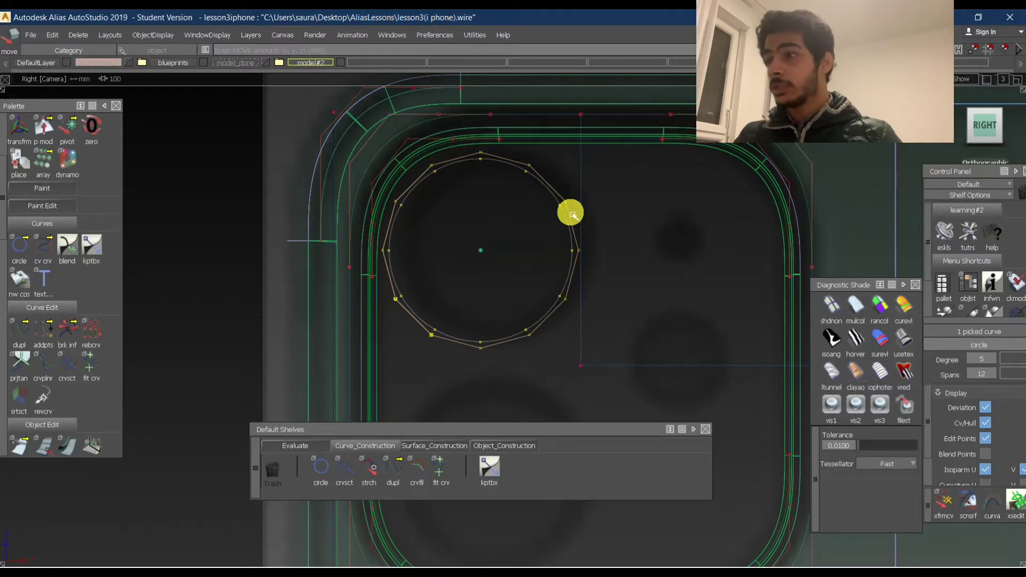
pyautogui.moveTo(627, 202); pyautogui.dragTo(632, 205, button='middle')
pyautogui.moveTo(636, 207); pyautogui.dragTo(636, 205, button='right')
pyautogui.middleClick(637, 206)
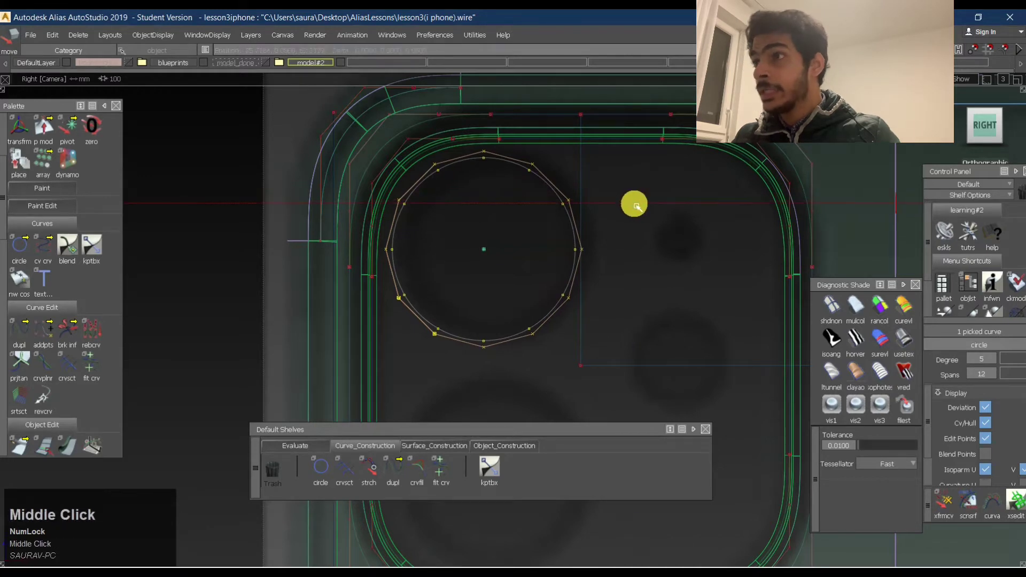
pyautogui.moveTo(637, 206); pyautogui.dragTo(635, 207, button='middle')
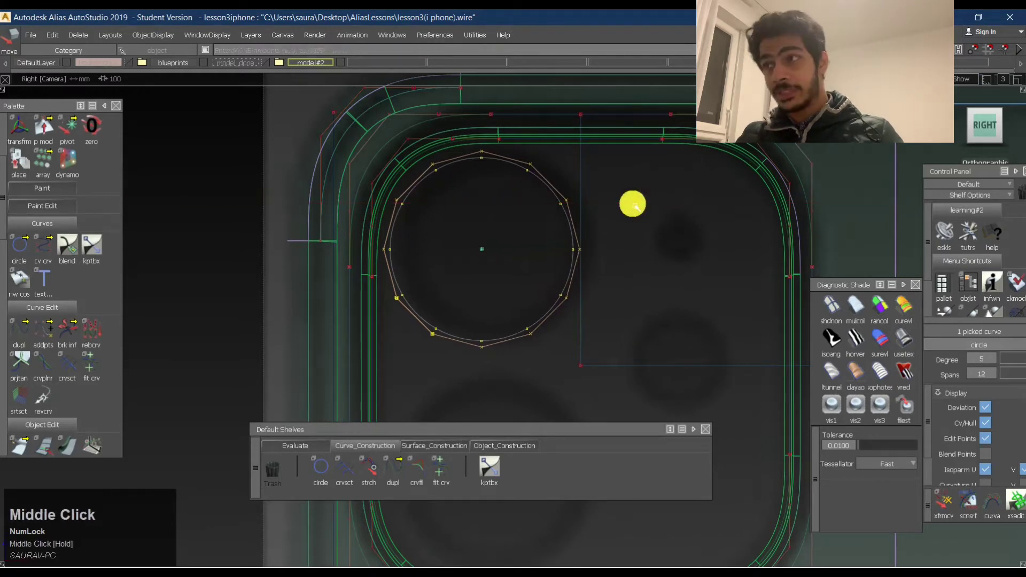
# Duplicate the lens circle and move the copy straight down onto the blueprint's lower camera lens.
pyautogui.keyDown('alt'); pyautogui.keyDown('shift'); pyautogui.moveTo(631, 205); pyautogui.dragTo(581, 222, button='right'); pyautogui.keyUp('shift'); pyautogui.keyUp('alt')
pyautogui.keyDown('alt'); pyautogui.keyDown('shift'); pyautogui.moveTo(582, 223); pyautogui.dragTo(639, 189, button='middle'); pyautogui.keyUp('shift'); pyautogui.keyUp('alt')
pyautogui.press('ctrl')
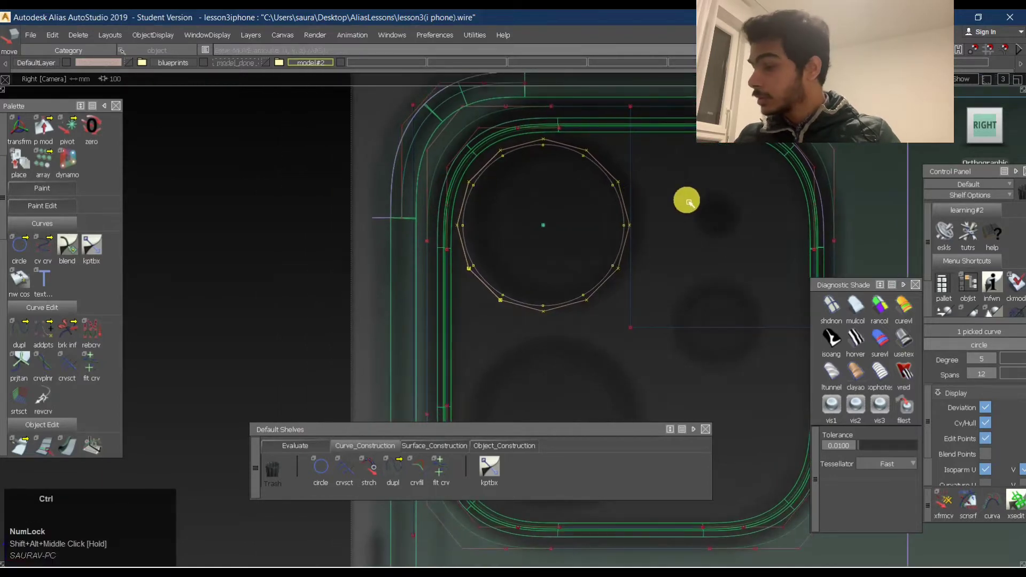
pyautogui.hotkey('ctrl', 'v')
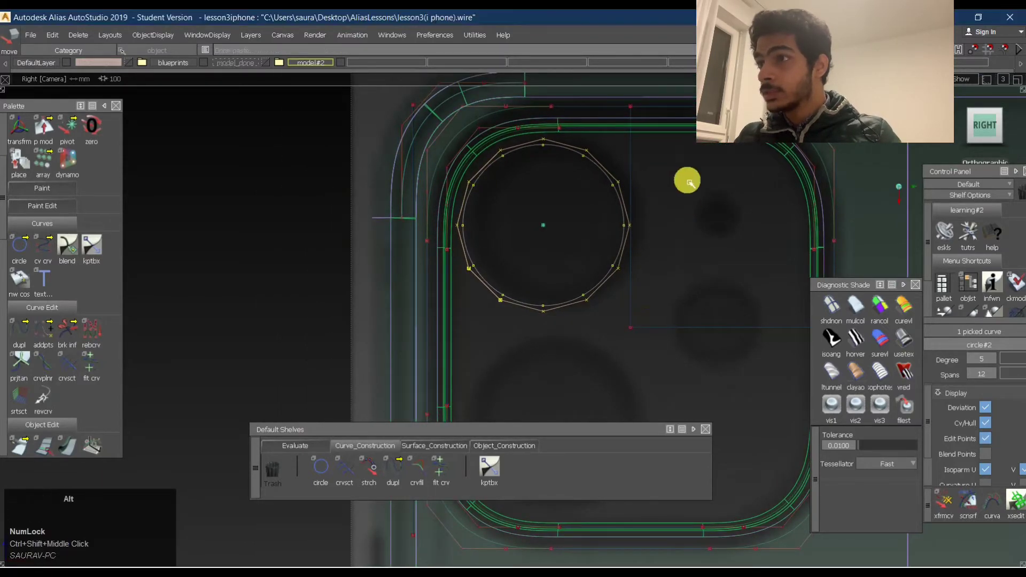
pyautogui.keyDown('alt'); pyautogui.keyDown('shift'); pyautogui.moveTo(687, 178); pyautogui.dragTo(634, 197, button='right'); pyautogui.keyUp('shift'); pyautogui.keyUp('alt')
pyautogui.keyDown('alt'); pyautogui.moveTo(634, 196); pyautogui.dragTo(426, 219, button='middle'); pyautogui.keyUp('alt')
pyautogui.moveTo(394, 179); pyautogui.dragTo(378, 332, button='right')
pyautogui.moveTo(380, 334); pyautogui.dragTo(381, 333, button='right')
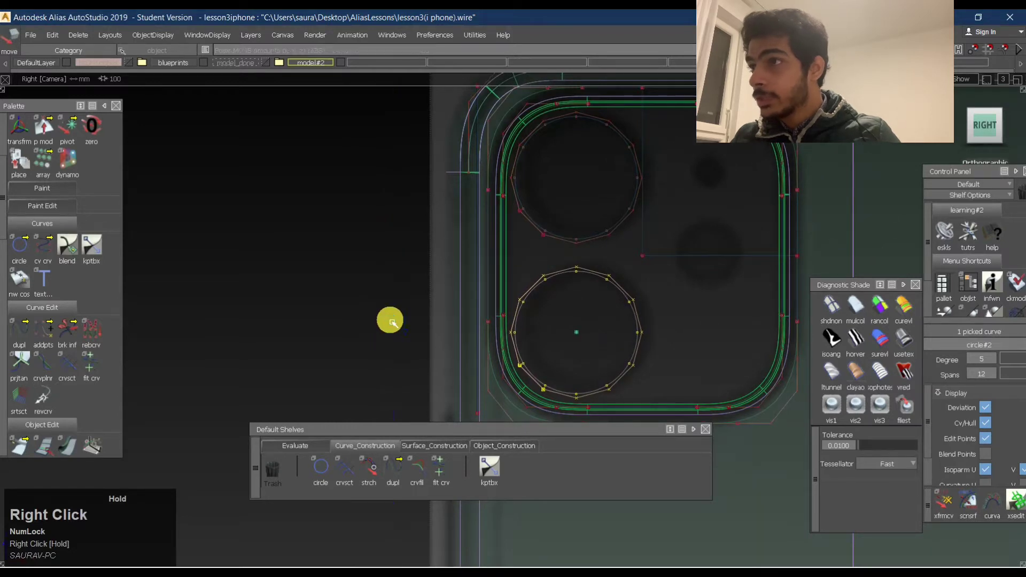
# Select both lens circles and nudge them together by about 0.25 in X and 0.2 in Z.
pyautogui.keyDown('ctrl'); pyautogui.keyDown('shift'); pyautogui.moveTo(551, 213); pyautogui.dragTo(561, 155); pyautogui.keyUp('shift'); pyautogui.keyUp('ctrl')
pyautogui.click(557, 240)
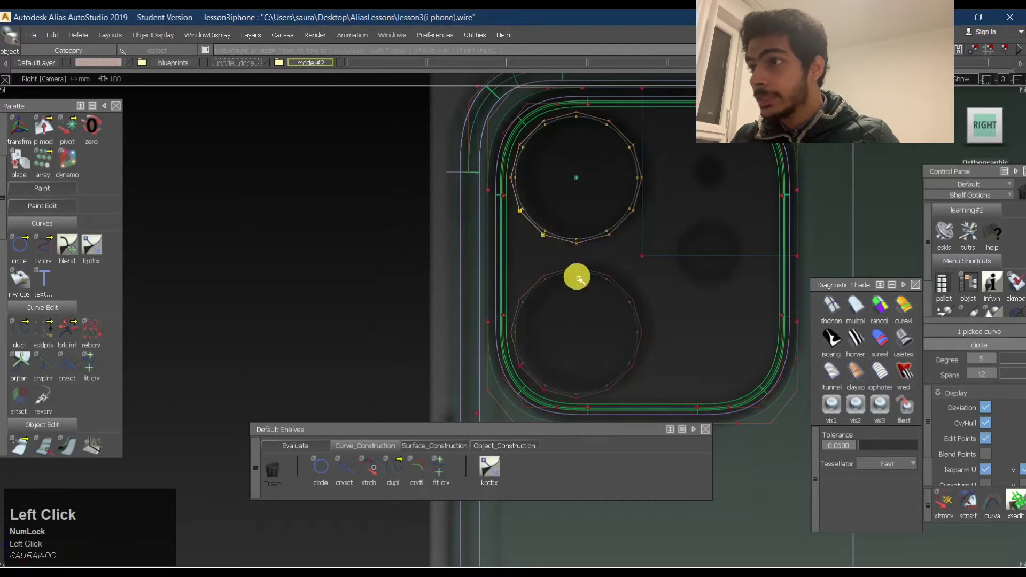
pyautogui.click(575, 275)
pyautogui.keyDown('ctrl'); pyautogui.keyDown('shift'); pyautogui.moveTo(374, 286); pyautogui.dragTo(369, 230, button='middle'); pyautogui.keyUp('shift'); pyautogui.keyUp('ctrl')
pyautogui.middleClick(346, 267)
pyautogui.moveTo(346, 268); pyautogui.dragTo(348, 268, button='middle')
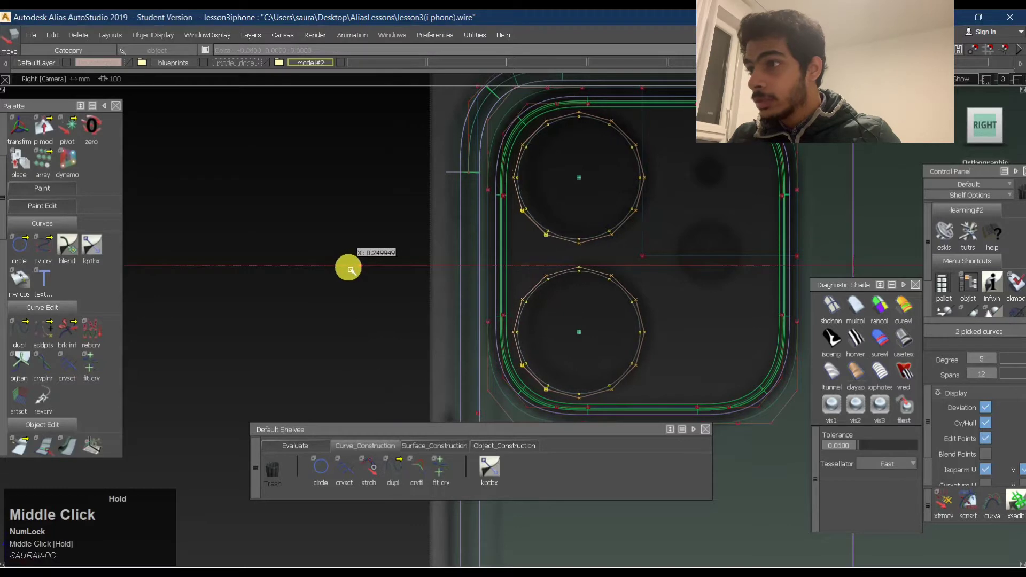
pyautogui.moveTo(348, 268); pyautogui.dragTo(349, 266, button='right')
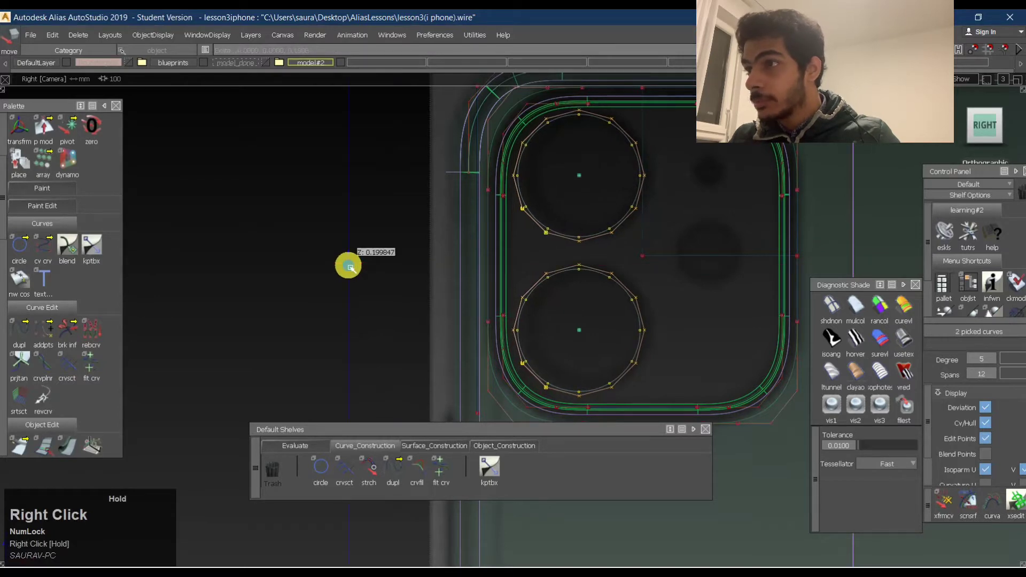
# Nudge only the upper lens circle slightly down to match its blueprint outline.
pyautogui.keyDown('ctrl'); pyautogui.keyDown('shift'); pyautogui.moveTo(538, 298); pyautogui.dragTo(556, 235); pyautogui.keyUp('shift'); pyautogui.keyUp('ctrl')
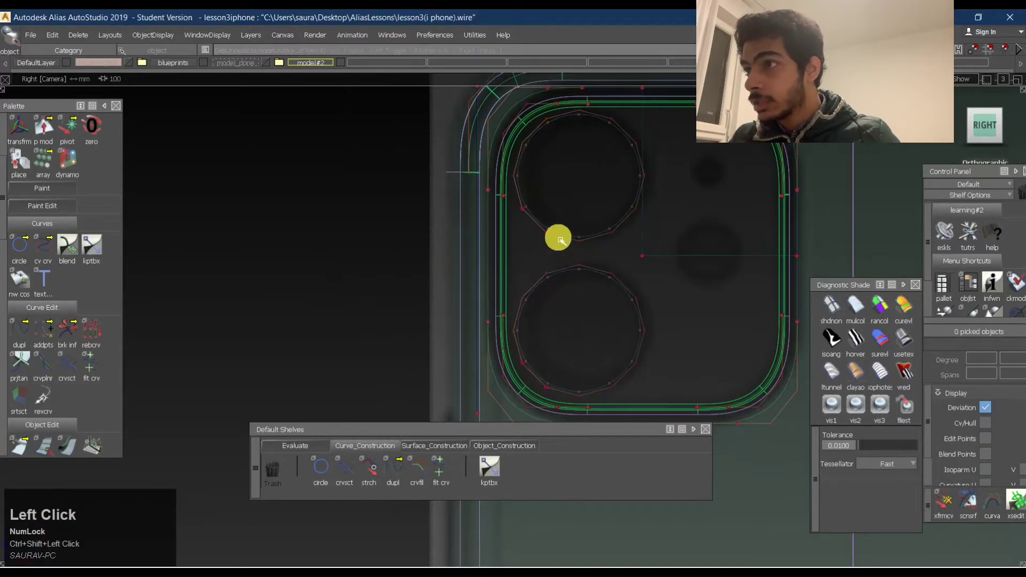
pyautogui.click(556, 236)
pyautogui.keyDown('ctrl'); pyautogui.keyDown('shift'); pyautogui.moveTo(353, 276); pyautogui.dragTo(376, 234, button='middle'); pyautogui.keyUp('shift'); pyautogui.keyUp('ctrl')
pyautogui.moveTo(380, 219); pyautogui.dragTo(379, 221, button='right')
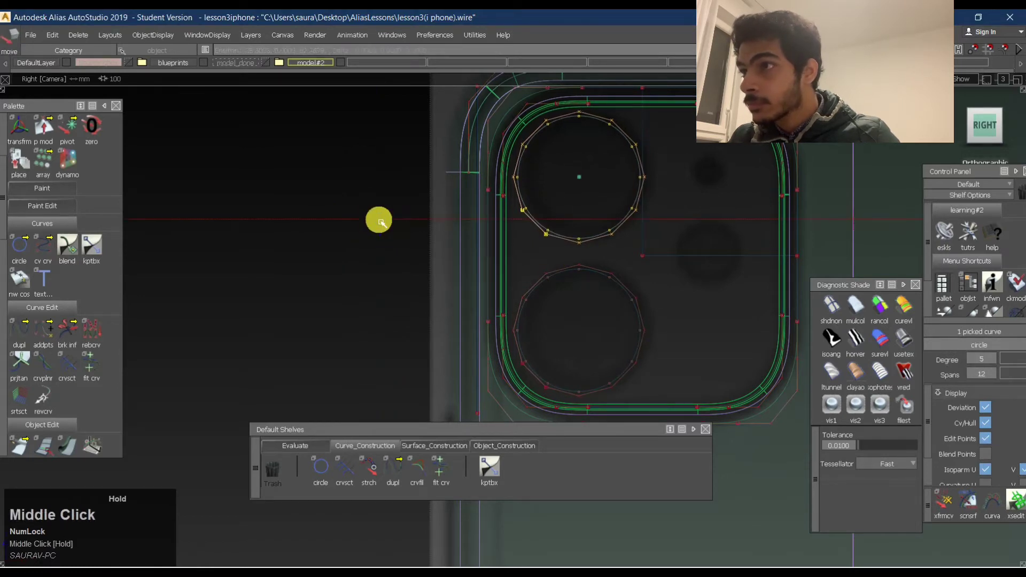
pyautogui.moveTo(380, 220); pyautogui.dragTo(380, 223, button='right')
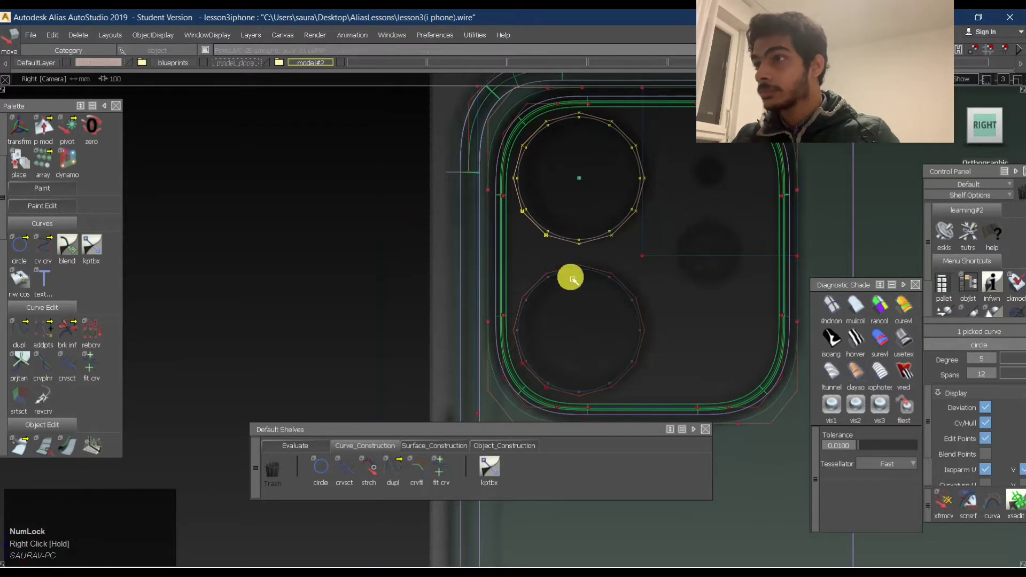
# Adjust the lower lens circle's vertical position to its blueprint outline, then clear the selection.
pyautogui.keyDown('ctrl'); pyautogui.keyDown('shift'); pyautogui.moveTo(571, 277); pyautogui.dragTo(571, 229); pyautogui.keyUp('shift'); pyautogui.keyUp('ctrl')
pyautogui.keyDown('alt'); pyautogui.keyDown('shift'); pyautogui.moveTo(640, 177); pyautogui.dragTo(591, 173, button='middle'); pyautogui.keyUp('shift'); pyautogui.keyUp('alt')
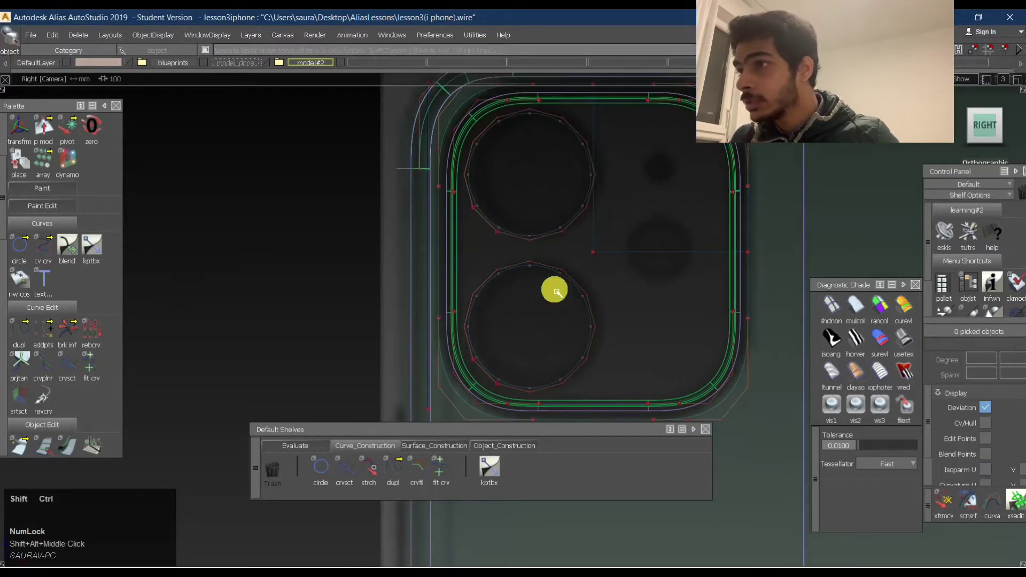
pyautogui.click(543, 268)
pyautogui.keyDown('ctrl'); pyautogui.keyDown('shift'); pyautogui.moveTo(237, 357); pyautogui.dragTo(244, 286, button='middle'); pyautogui.keyUp('shift'); pyautogui.keyUp('ctrl')
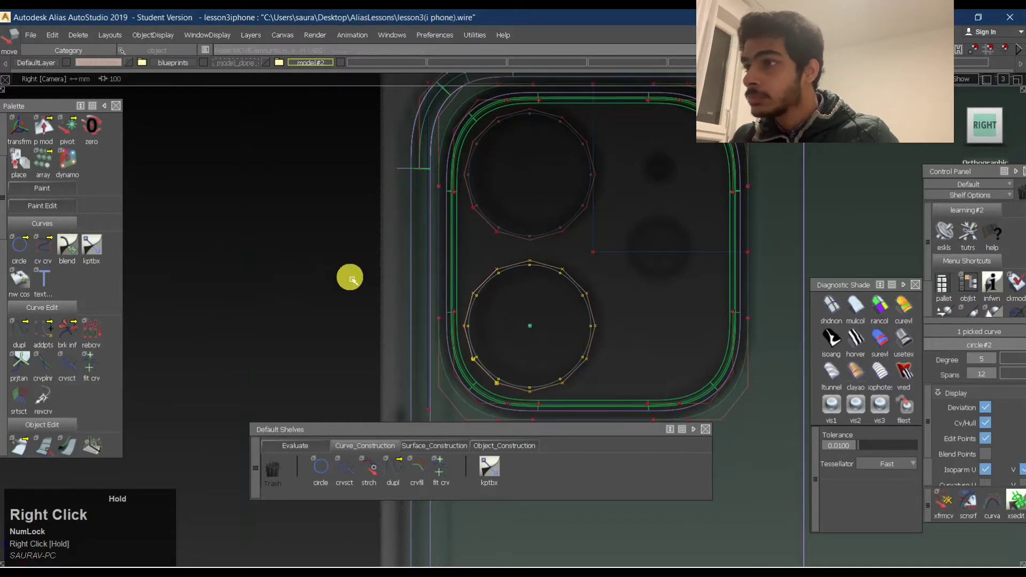
pyautogui.keyDown('ctrl'); pyautogui.keyDown('shift'); pyautogui.moveTo(350, 278); pyautogui.dragTo(440, 291); pyautogui.keyUp('shift'); pyautogui.keyUp('ctrl')
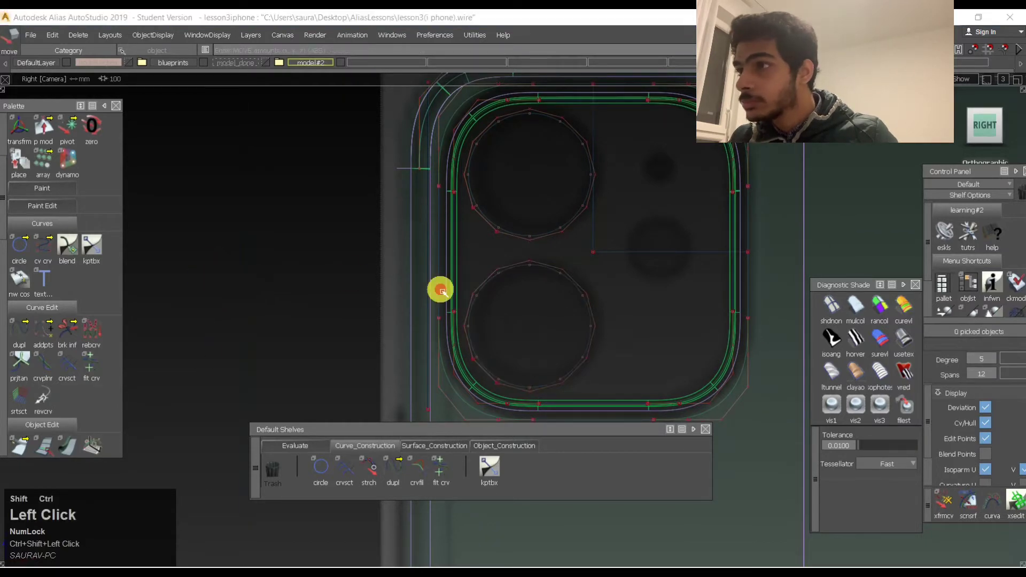
# Select both lens circles, nudge them together by about 0.1 in X, and clear the selection.
pyautogui.click(546, 237)
pyautogui.keyDown('ctrl'); pyautogui.keyDown('shift'); pyautogui.moveTo(343, 291); pyautogui.dragTo(318, 273, button='middle'); pyautogui.keyUp('shift'); pyautogui.keyUp('ctrl')
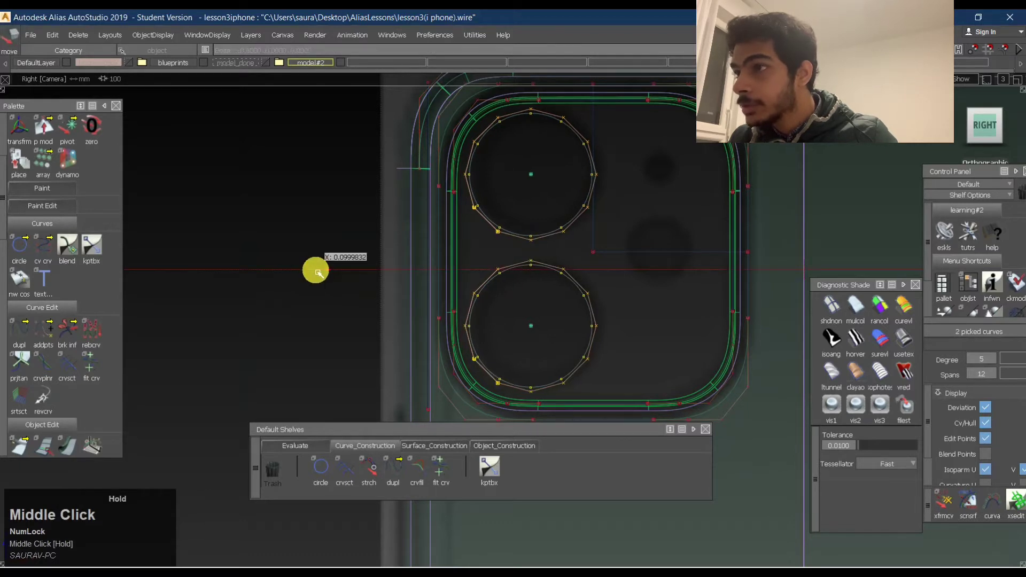
pyautogui.keyDown('ctrl'); pyautogui.keyDown('shift'); pyautogui.moveTo(318, 273); pyautogui.dragTo(424, 229); pyautogui.keyUp('shift'); pyautogui.keyUp('ctrl')
# Nudge only the lower lens circle by about 0.1 in Z to match the blueprint, then clear the selection.
pyautogui.click(554, 275)
pyautogui.click(554, 266)
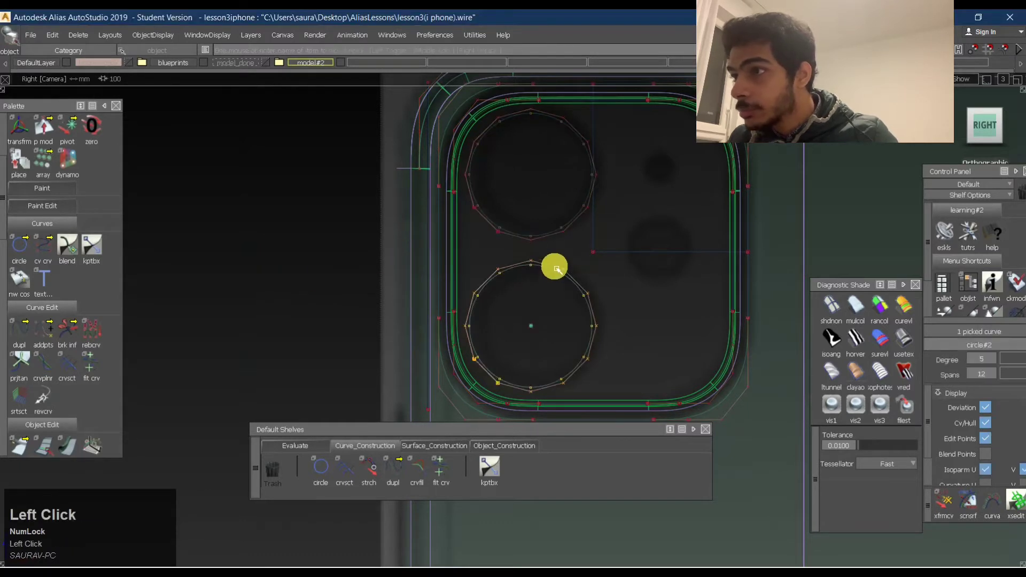
pyautogui.keyDown('ctrl'); pyautogui.keyDown('shift'); pyautogui.moveTo(324, 335); pyautogui.dragTo(319, 323, button='right'); pyautogui.keyUp('shift'); pyautogui.keyUp('ctrl')
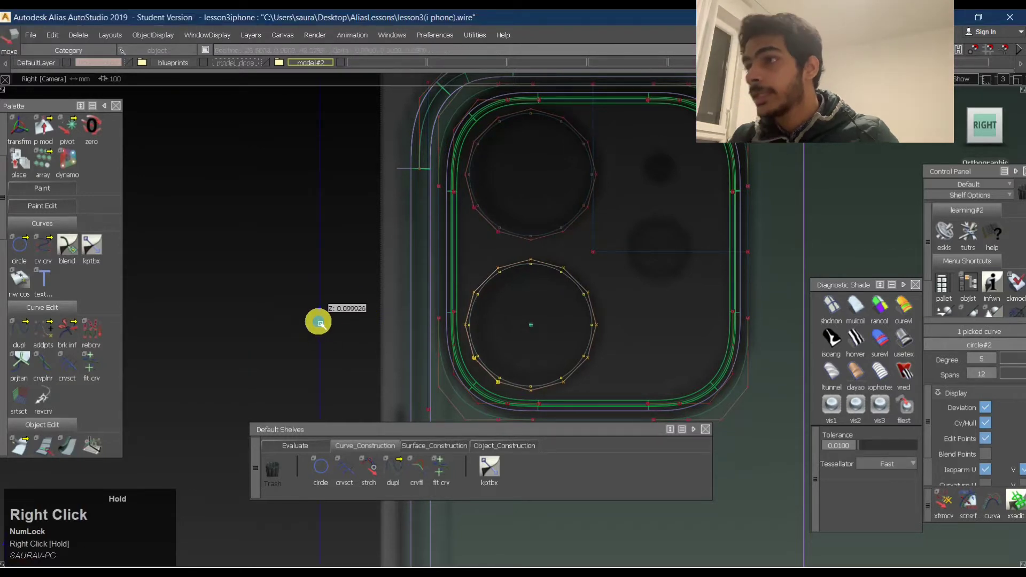
pyautogui.keyDown('ctrl'); pyautogui.keyDown('shift'); pyautogui.moveTo(319, 280); pyautogui.dragTo(334, 309); pyautogui.keyUp('shift'); pyautogui.keyUp('ctrl')
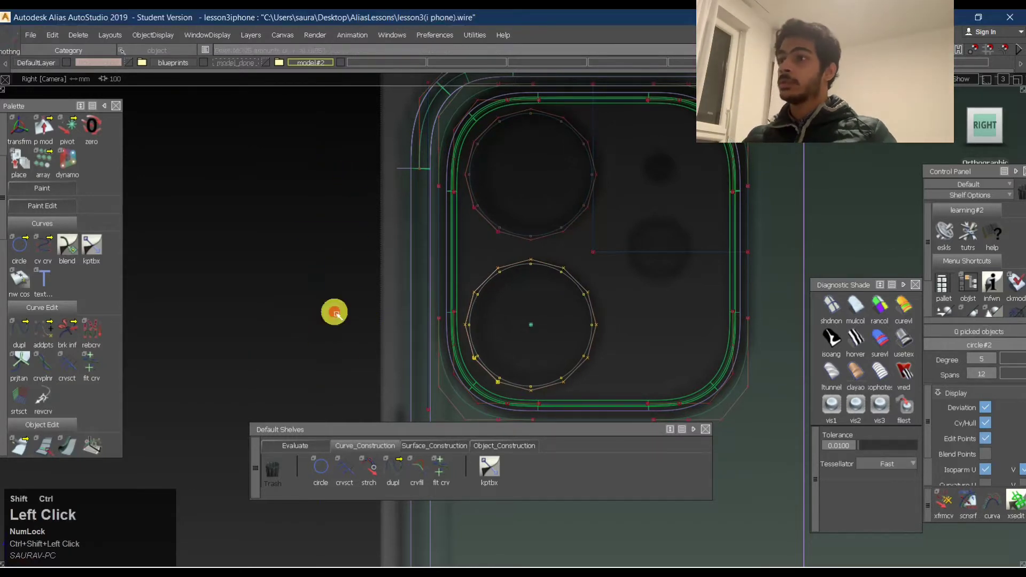
# Select both lens circles and, in the back view, move them sideways until they sit just outside the camera panel's surface.
pyautogui.keyDown('shift'); pyautogui.click(581, 216); pyautogui.keyUp('shift')
pyautogui.keyDown('alt'); pyautogui.keyDown('shift'); pyautogui.moveTo(749, 222); pyautogui.dragTo(1017, 154); pyautogui.keyUp('shift'); pyautogui.keyUp('alt')
pyautogui.click(985, 136)
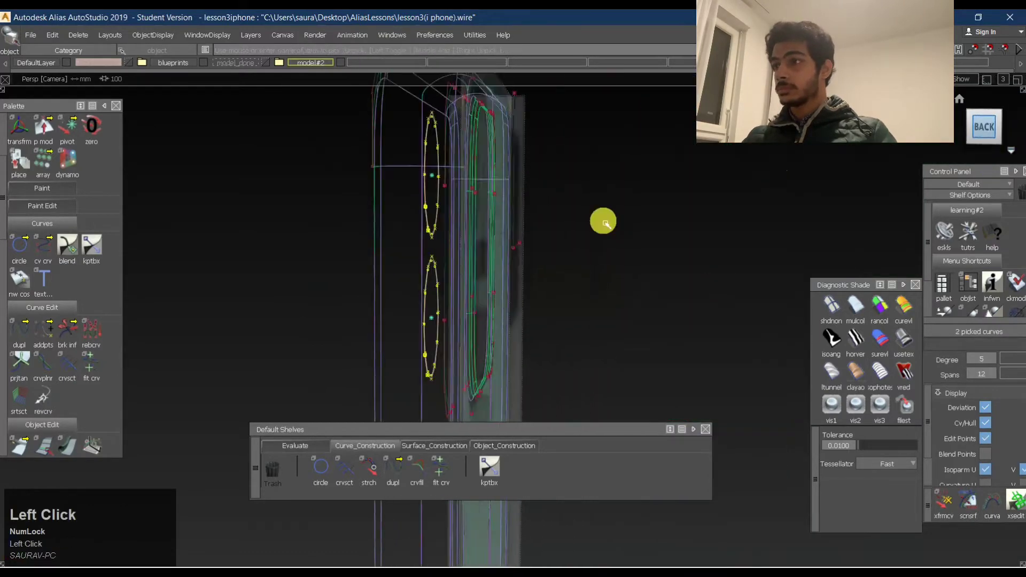
pyautogui.keyDown('ctrl'); pyautogui.keyDown('shift'); pyautogui.moveTo(559, 320); pyautogui.dragTo(566, 128, button='middle'); pyautogui.keyUp('shift'); pyautogui.keyUp('ctrl')
pyautogui.moveTo(637, 229); pyautogui.dragTo(675, 231, button='middle')
pyautogui.keyDown('ctrl'); pyautogui.keyDown('shift'); pyautogui.click(643, 298); pyautogui.keyUp('shift'); pyautogui.keyUp('ctrl')
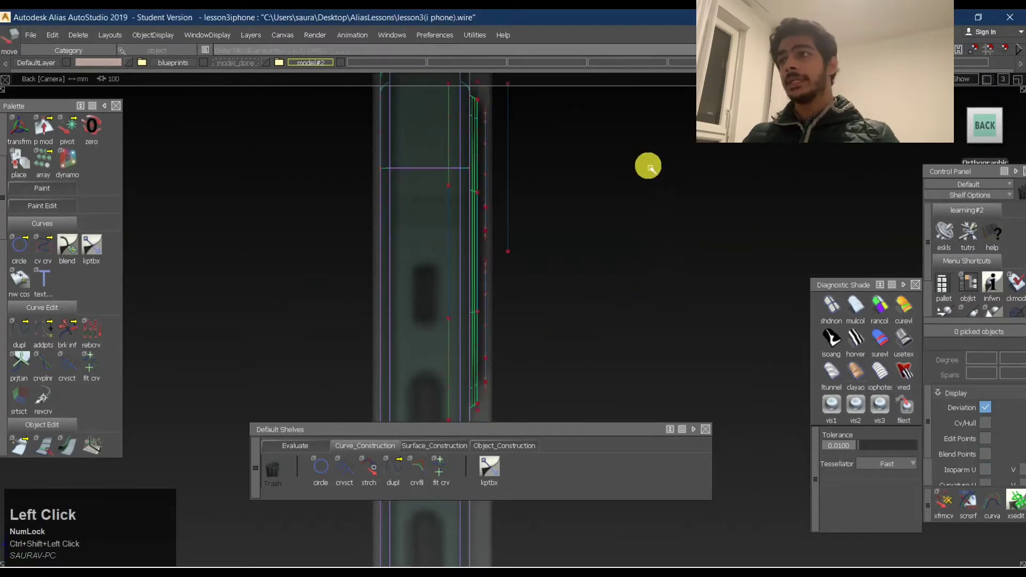
# Isolate the camera panel's face and the upper lens circle by hiding all other objects.
pyautogui.keyDown('alt'); pyautogui.keyDown('shift'); pyautogui.moveTo(662, 165); pyautogui.dragTo(552, 186); pyautogui.keyUp('shift'); pyautogui.keyUp('alt')
pyautogui.click(557, 246)
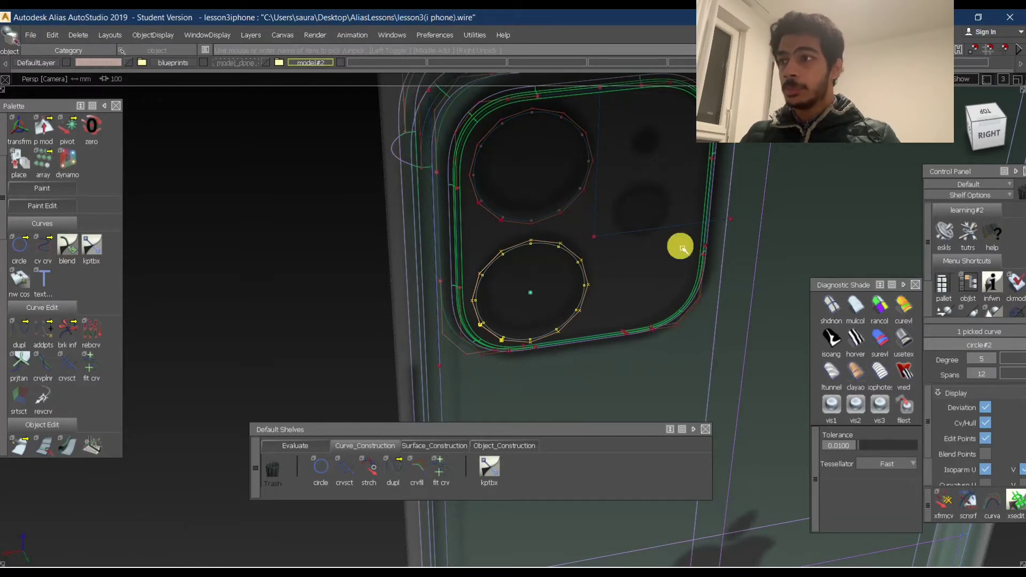
pyautogui.keyDown('alt'); pyautogui.keyDown('shift'); pyautogui.moveTo(502, 182); pyautogui.dragTo(559, 179, button='right'); pyautogui.keyUp('shift'); pyautogui.keyUp('alt')
pyautogui.keyDown('ctrl'); pyautogui.moveTo(535, 296); pyautogui.dragTo(545, 187); pyautogui.keyUp('ctrl')
pyautogui.keyDown('alt'); pyautogui.keyDown('shift'); pyautogui.moveTo(568, 195); pyautogui.dragTo(586, 235, button='right'); pyautogui.keyUp('shift'); pyautogui.keyUp('alt')
pyautogui.keyDown('alt'); pyautogui.keyDown('shift'); pyautogui.moveTo(586, 236); pyautogui.dragTo(609, 237); pyautogui.keyUp('shift'); pyautogui.keyUp('alt')
pyautogui.click(585, 267)
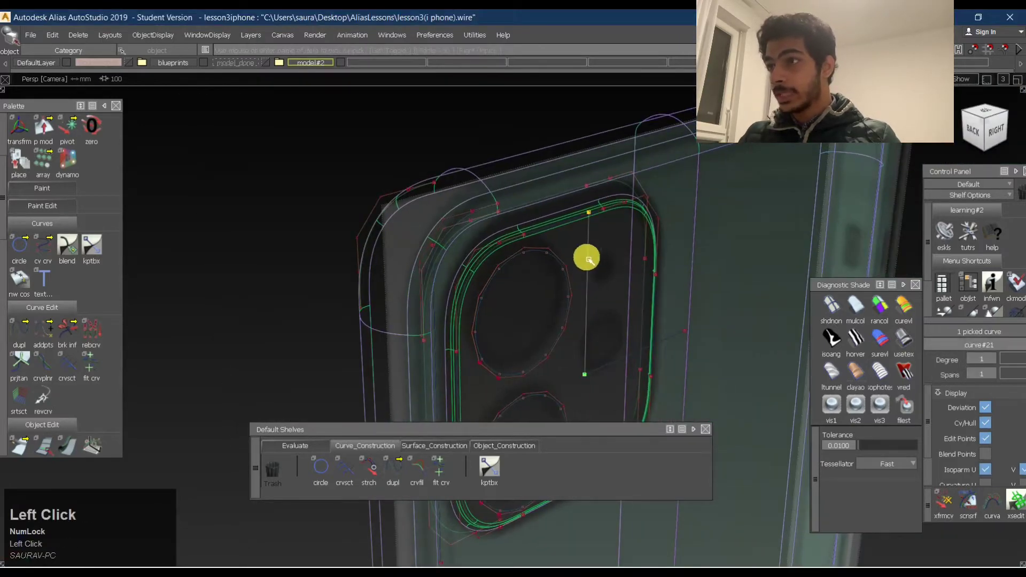
pyautogui.click(578, 245)
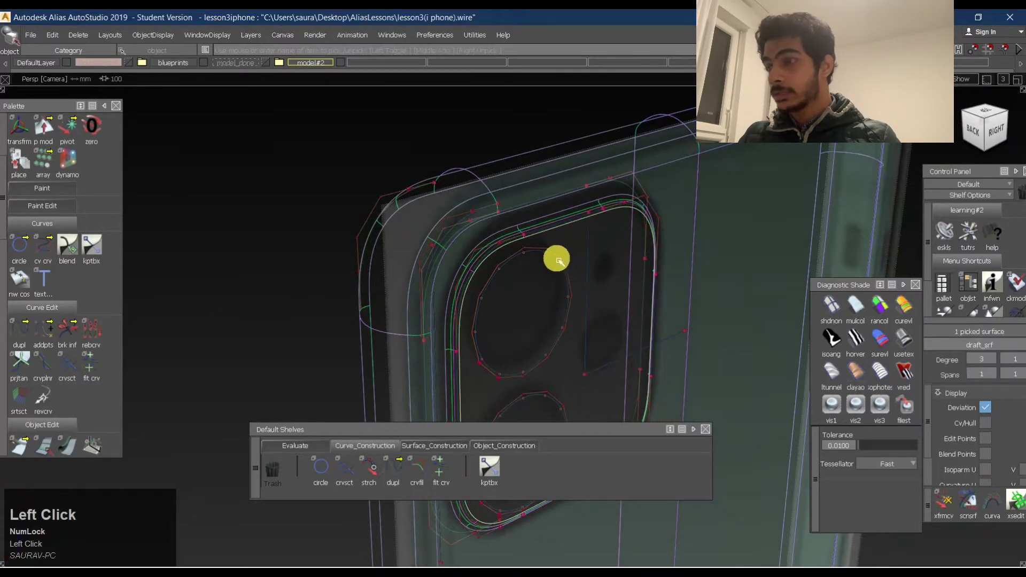
pyautogui.click(556, 259)
pyautogui.hotkey('ctrl', 'h')
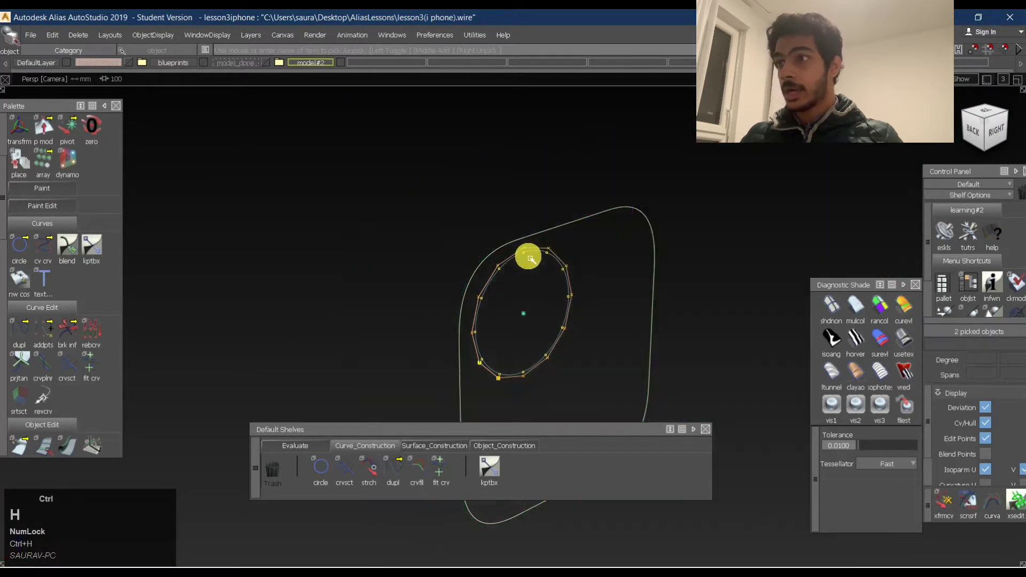
# Shade the isolated camera face and start a multi-surface draft from the upper lens circle.
pyautogui.keyDown('ctrl'); pyautogui.keyDown('shift'); pyautogui.moveTo(529, 254); pyautogui.dragTo(523, 168); pyautogui.keyUp('shift'); pyautogui.keyUp('ctrl')
pyautogui.click(375, 453)
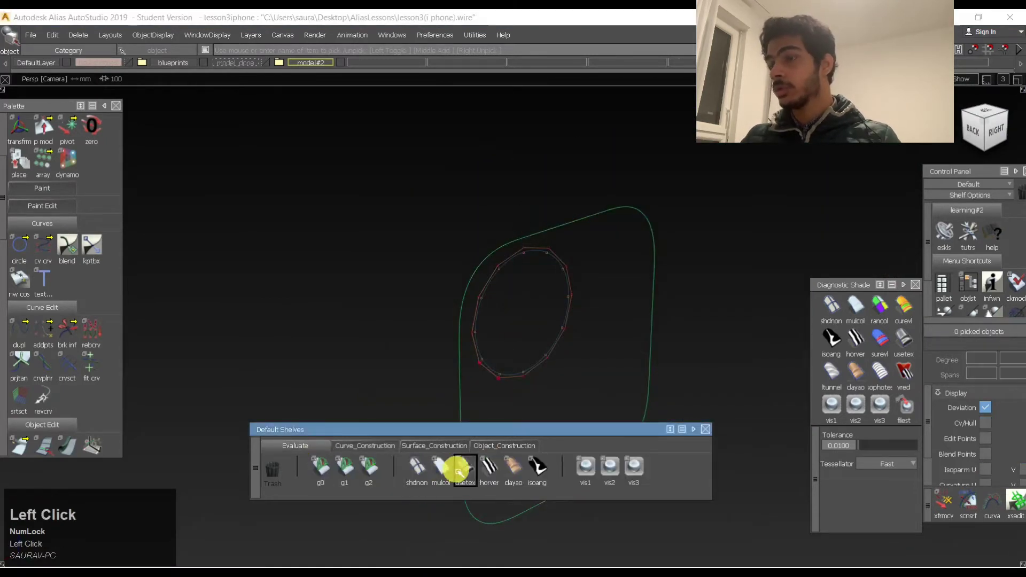
pyautogui.moveTo(424, 293)
pyautogui.keyDown('alt'); pyautogui.mouseDown()
pyautogui.moveTo(700, 297)
pyautogui.moveTo(518, 291)
pyautogui.moveTo(888, 198)
pyautogui.moveTo(488, 293)
pyautogui.mouseUp(); pyautogui.keyUp('alt')
pyautogui.keyDown('ctrl'); pyautogui.keyDown('shift'); pyautogui.moveTo(488, 293); pyautogui.dragTo(527, 263, button='right'); pyautogui.keyUp('shift'); pyautogui.keyUp('ctrl')
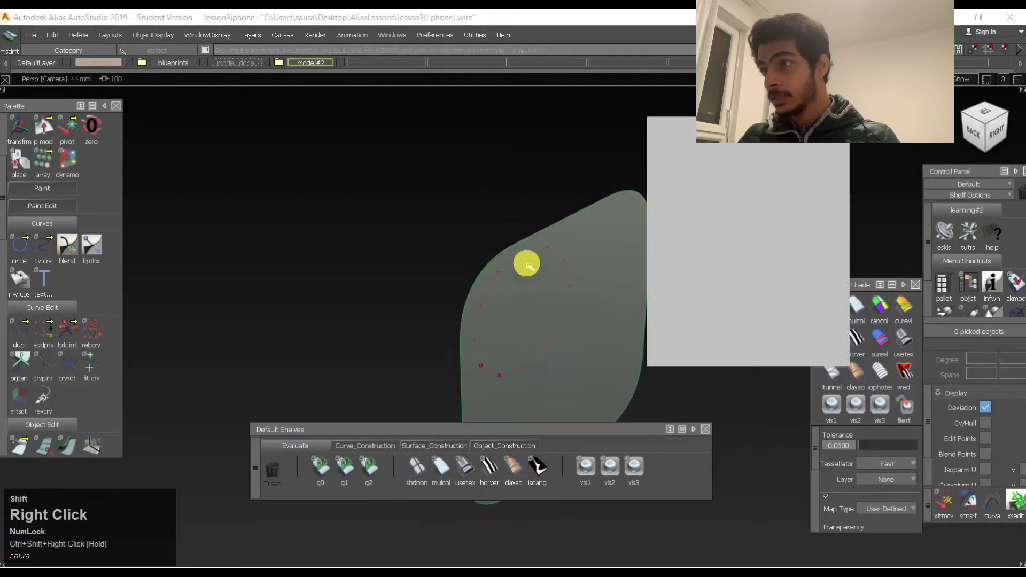
pyautogui.click(516, 260)
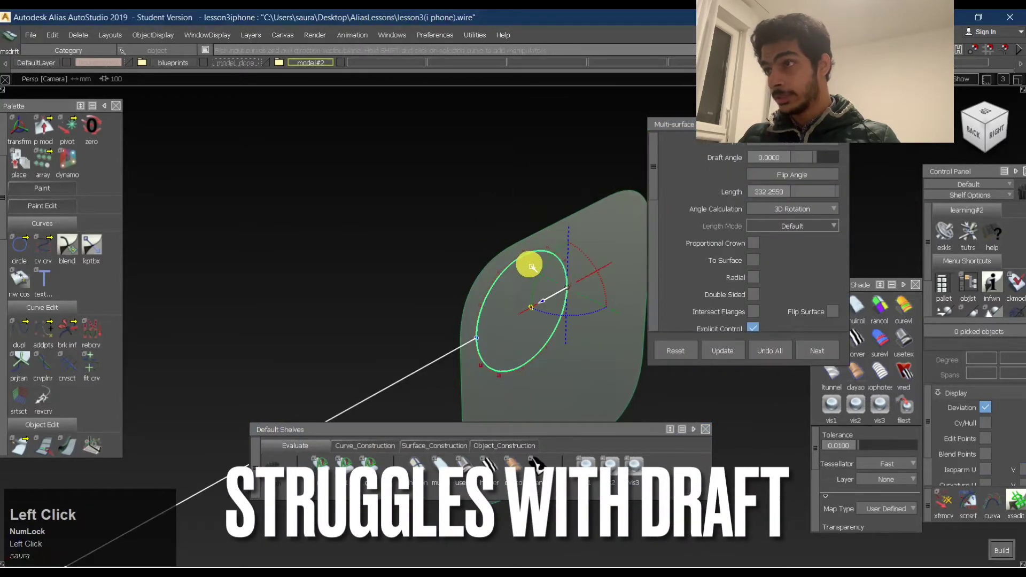
# Shorten the draft length to about 0.33 mm.
pyautogui.click(973, 139)
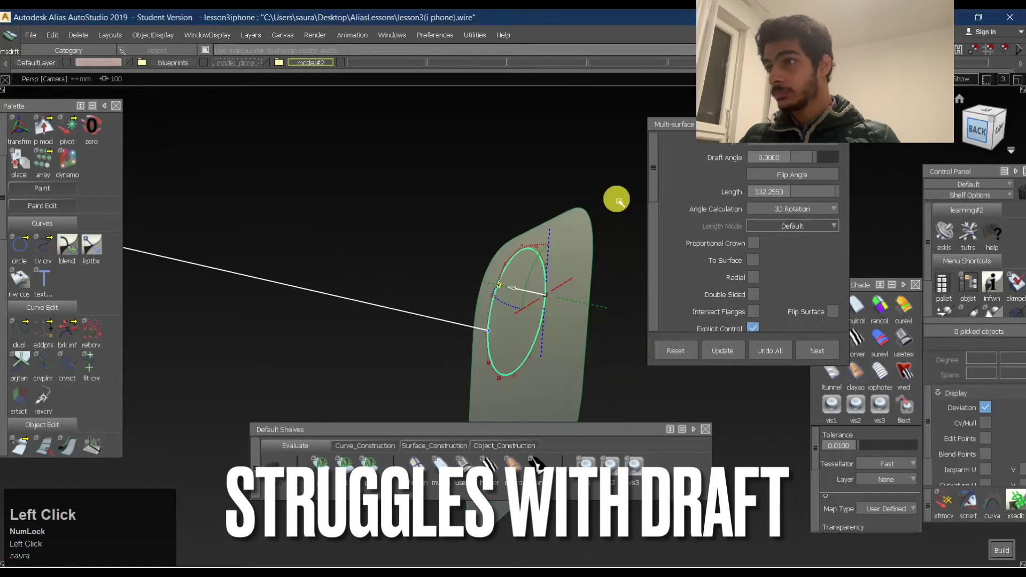
pyautogui.keyDown('alt'); pyautogui.keyDown('shift'); pyautogui.moveTo(617, 197); pyautogui.dragTo(427, 276, button='right'); pyautogui.keyUp('shift'); pyautogui.keyUp('alt')
pyautogui.keyDown('alt'); pyautogui.keyDown('shift'); pyautogui.moveTo(427, 276); pyautogui.dragTo(620, 215, button='middle'); pyautogui.keyUp('shift'); pyautogui.keyUp('alt')
pyautogui.keyDown('alt'); pyautogui.keyDown('shift'); pyautogui.moveTo(617, 214); pyautogui.dragTo(531, 261, button='right'); pyautogui.keyUp('shift'); pyautogui.keyUp('alt')
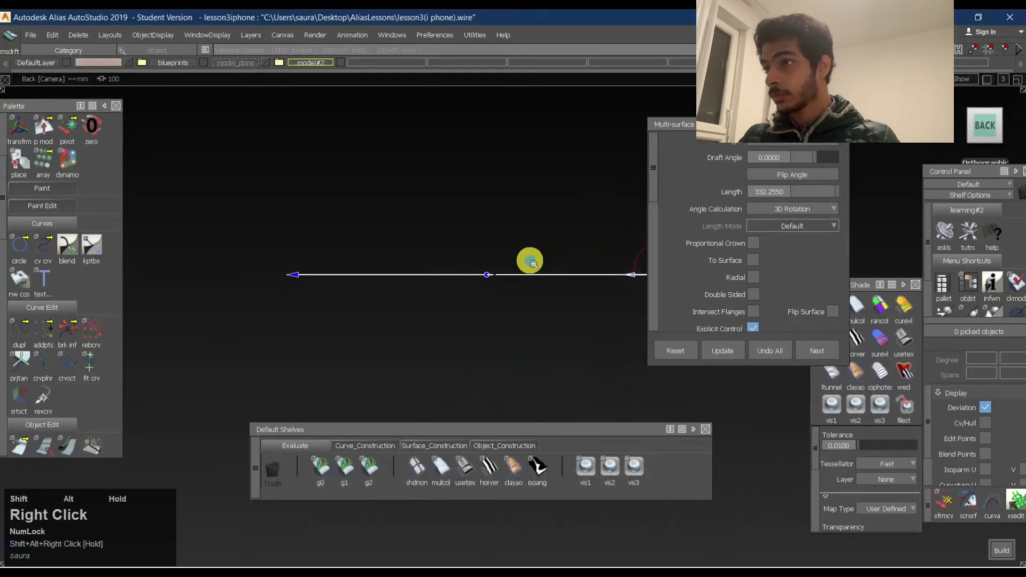
pyautogui.keyDown('alt'); pyautogui.keyDown('shift'); pyautogui.moveTo(531, 262); pyautogui.dragTo(296, 273, button='middle'); pyautogui.keyUp('shift'); pyautogui.keyUp('alt')
pyautogui.moveTo(200, 271); pyautogui.dragTo(559, 275)
pyautogui.keyDown('alt'); pyautogui.keyDown('shift'); pyautogui.moveTo(556, 284); pyautogui.dragTo(639, 280, button='right'); pyautogui.keyUp('shift'); pyautogui.keyUp('alt')
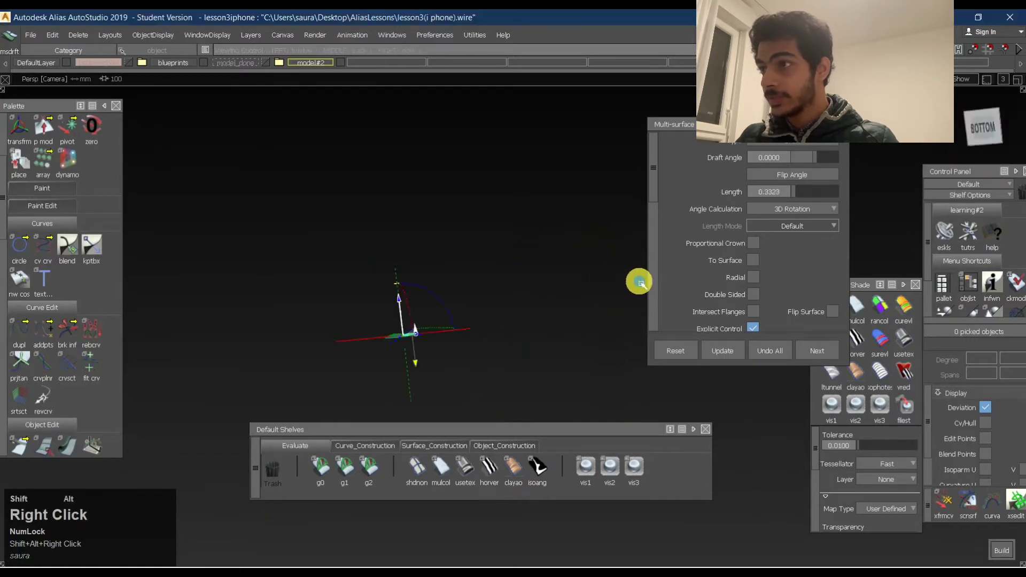
pyautogui.keyDown('alt'); pyautogui.keyDown('shift'); pyautogui.moveTo(639, 279); pyautogui.dragTo(882, 212); pyautogui.keyUp('shift'); pyautogui.keyUp('alt')
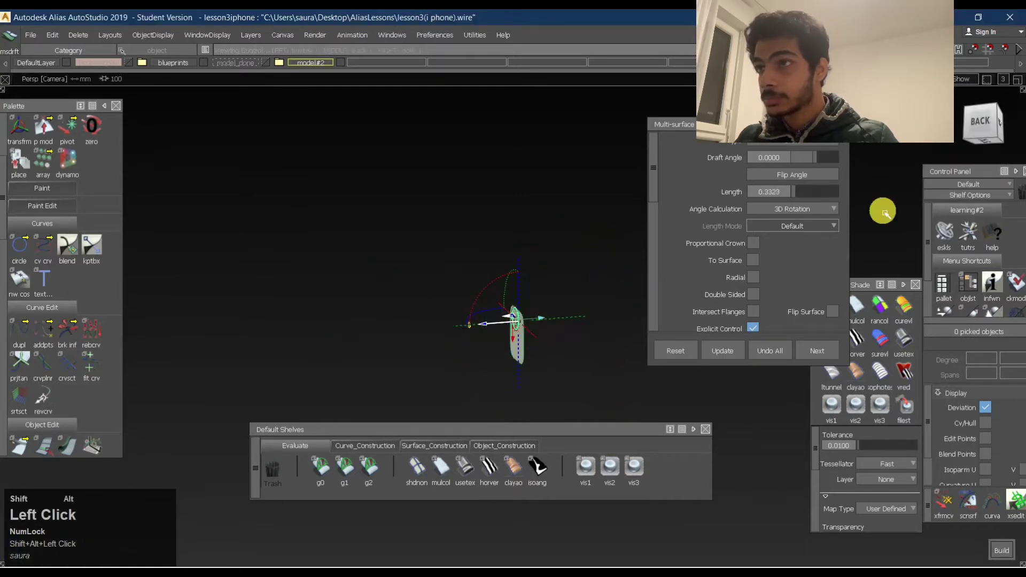
# In the back view, point the draft toward the camera face, set its length to about 0.55 mm, and build it.
pyautogui.click(981, 122)
pyautogui.keyDown('alt'); pyautogui.keyDown('shift'); pyautogui.moveTo(524, 345); pyautogui.dragTo(916, 276, button='right'); pyautogui.keyUp('shift'); pyautogui.keyUp('alt')
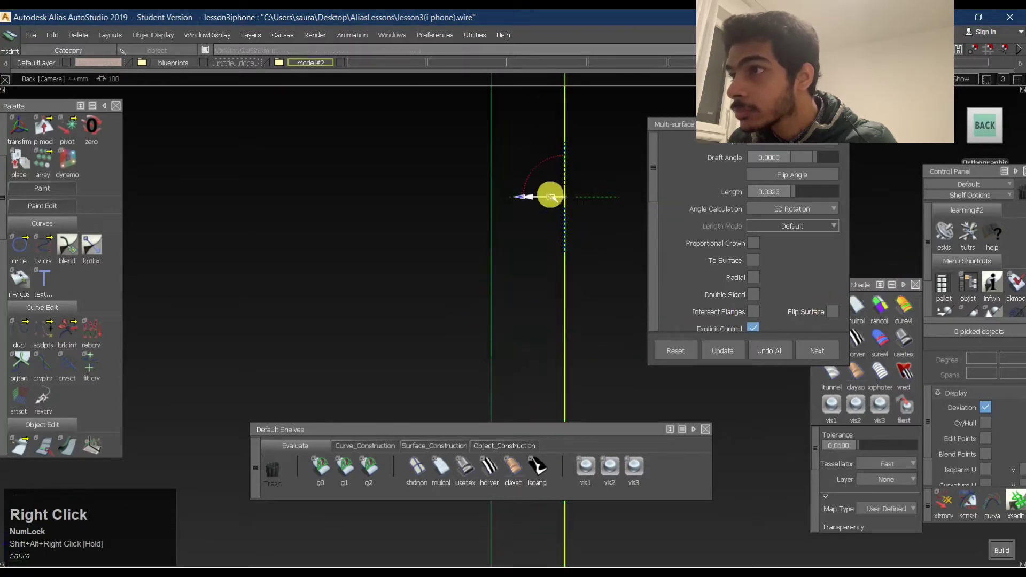
pyautogui.moveTo(550, 197); pyautogui.dragTo(551, 202)
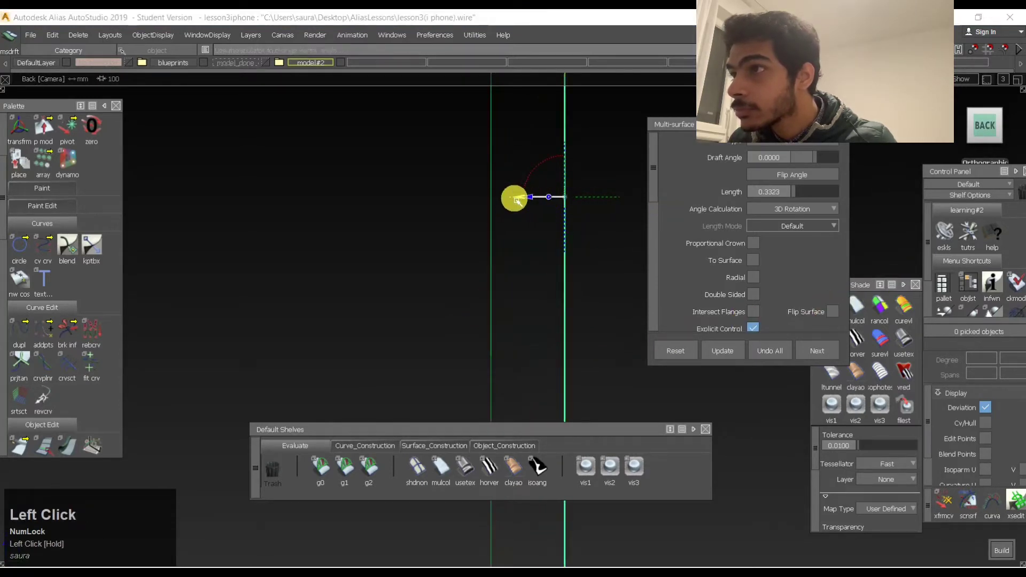
pyautogui.click(491, 202)
pyautogui.moveTo(795, 192)
pyautogui.mouseDown()
pyautogui.moveTo(783, 195)
pyautogui.moveTo(802, 196)
pyautogui.mouseUp()
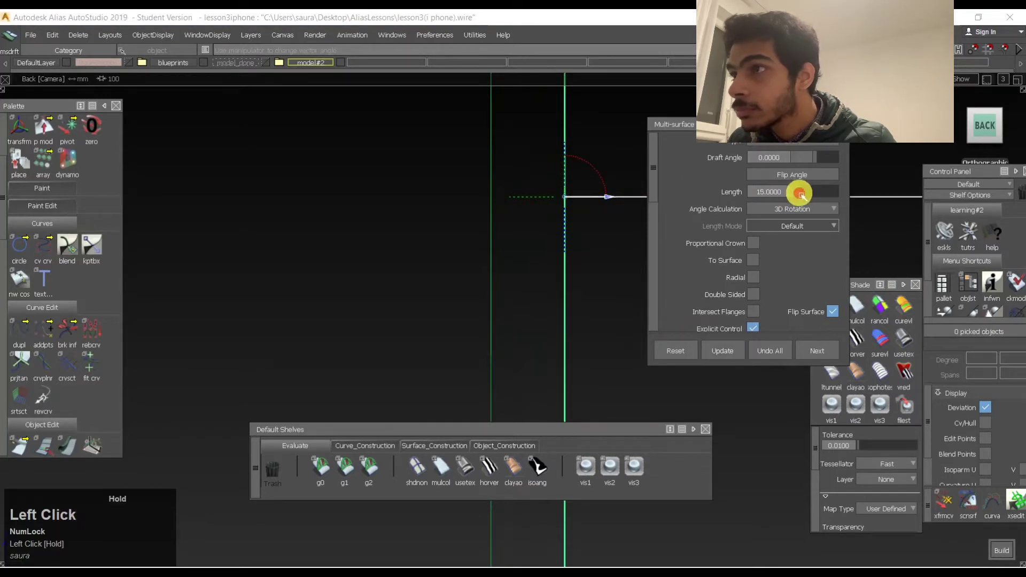
pyautogui.moveTo(607, 198); pyautogui.dragTo(549, 195)
pyautogui.keyDown('alt'); pyautogui.keyDown('shift'); pyautogui.moveTo(549, 194); pyautogui.dragTo(282, 332, button='right'); pyautogui.keyUp('shift'); pyautogui.keyUp('alt')
pyautogui.moveTo(281, 332); pyautogui.dragTo(500, 319)
pyautogui.keyDown('alt'); pyautogui.keyDown('shift'); pyautogui.moveTo(499, 318); pyautogui.dragTo(582, 279, button='right'); pyautogui.keyUp('shift'); pyautogui.keyUp('alt')
pyautogui.press('space')
# Extend the lens draft's length to about 0.74 mm so it passes into the camera face, and rebuild it.
pyautogui.keyDown('alt'); pyautogui.keyDown('shift'); pyautogui.moveTo(582, 279); pyautogui.dragTo(495, 293); pyautogui.keyUp('shift'); pyautogui.keyUp('alt')
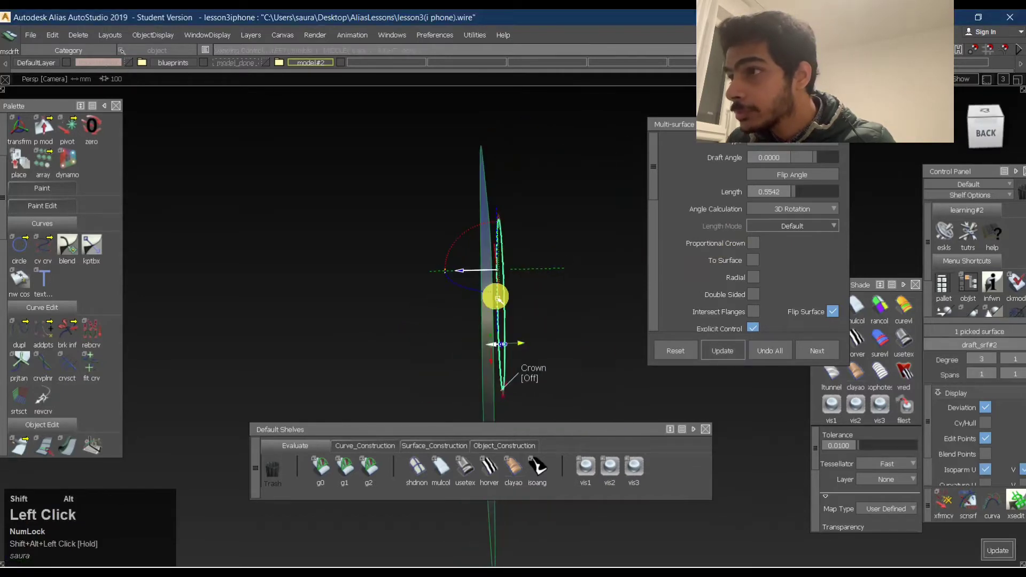
pyautogui.keyDown('shift'); pyautogui.rightClick(502, 292); pyautogui.keyUp('shift')
pyautogui.keyDown('alt'); pyautogui.keyDown('shift'); pyautogui.moveTo(502, 291); pyautogui.dragTo(549, 325, button='right'); pyautogui.keyUp('shift'); pyautogui.keyUp('alt')
pyautogui.keyDown('alt'); pyautogui.keyDown('shift'); pyautogui.moveTo(550, 326); pyautogui.dragTo(512, 330); pyautogui.keyUp('shift'); pyautogui.keyUp('alt')
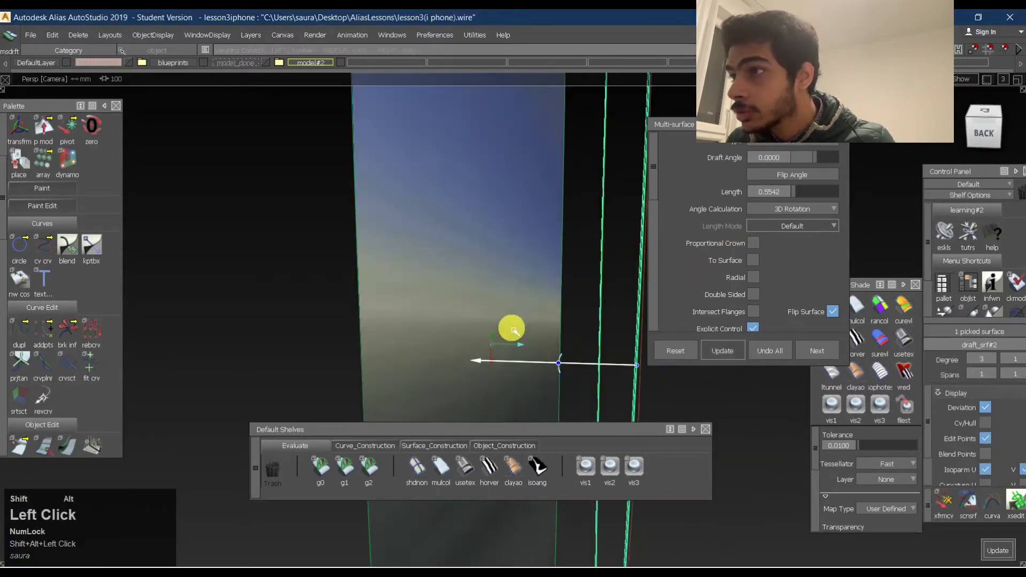
pyautogui.moveTo(500, 368); pyautogui.dragTo(424, 360)
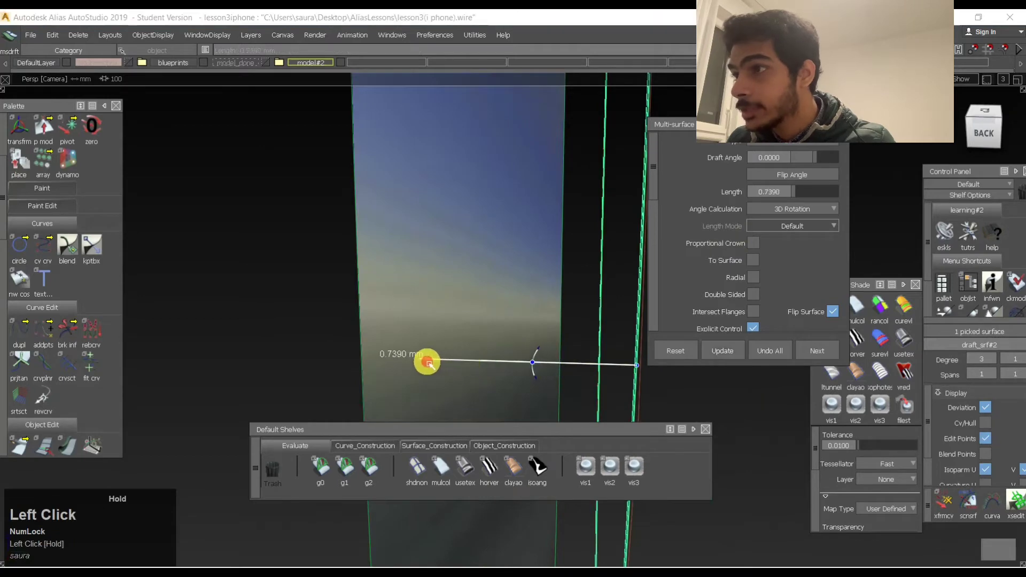
pyautogui.press('space')
# Check the draft wall in shaded display and delete it.
pyautogui.keyDown('alt'); pyautogui.keyDown('shift'); pyautogui.moveTo(556, 323); pyautogui.dragTo(624, 309); pyautogui.keyUp('shift'); pyautogui.keyUp('alt')
pyautogui.scroll(-5, 504, 303)
pyautogui.moveTo(504, 303)
pyautogui.keyDown('alt'); pyautogui.keyDown('shift'); pyautogui.mouseDown()
pyautogui.moveTo(568, 257)
pyautogui.moveTo(554, 327)
pyautogui.moveTo(349, 441)
pyautogui.mouseUp(); pyautogui.keyUp('shift'); pyautogui.keyUp('alt')
pyautogui.click(466, 468)
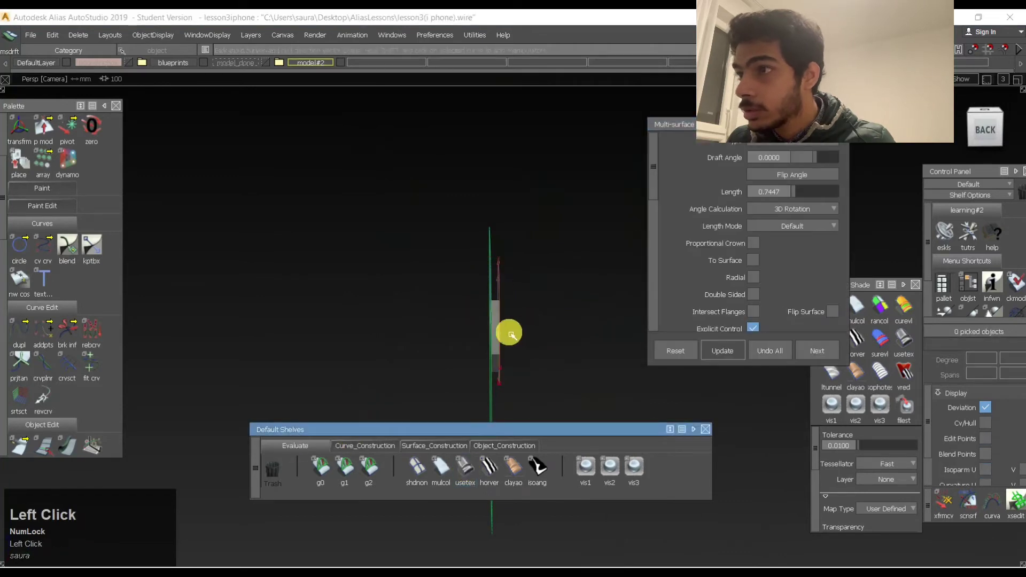
pyautogui.keyDown('alt'); pyautogui.keyDown('shift'); pyautogui.moveTo(509, 335); pyautogui.dragTo(553, 325, button='right'); pyautogui.keyUp('shift'); pyautogui.keyUp('alt')
pyautogui.moveTo(552, 325)
pyautogui.keyDown('alt'); pyautogui.keyDown('shift'); pyautogui.mouseDown()
pyautogui.moveTo(406, 345)
pyautogui.moveTo(488, 332)
pyautogui.moveTo(511, 339)
pyautogui.moveTo(459, 303)
pyautogui.mouseUp(); pyautogui.keyUp('shift'); pyautogui.keyUp('alt')
pyautogui.click(564, 275)
pyautogui.press('Return')
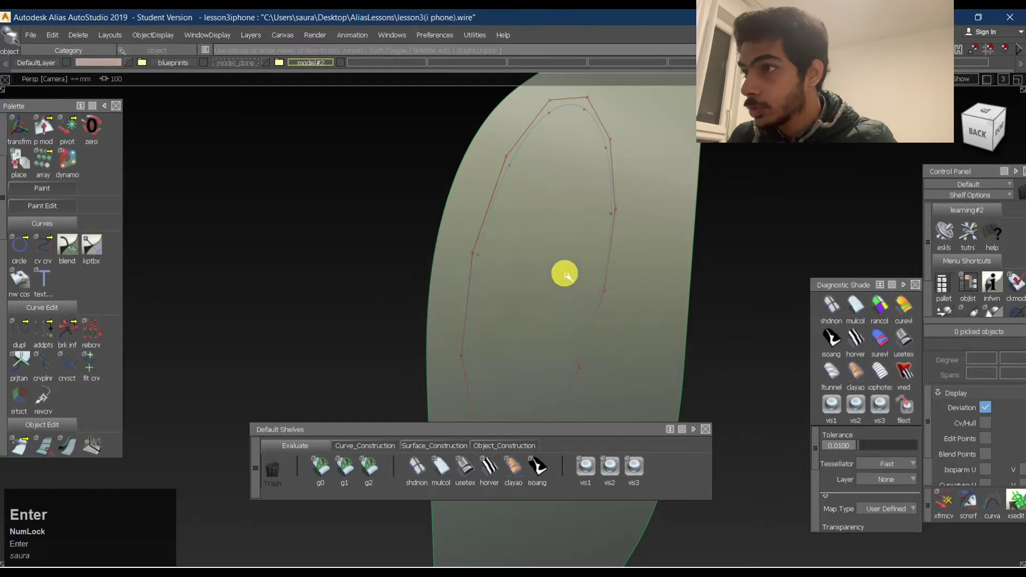
# Try the multi-surface draft again from the upper lens circle with the same 0.7447 length.
pyautogui.moveTo(542, 283)
pyautogui.keyDown('ctrl'); pyautogui.keyDown('shift'); pyautogui.mouseDown(button='right')
pyautogui.moveTo(540, 259)
pyautogui.moveTo(486, 247)
pyautogui.mouseUp(button='right'); pyautogui.keyUp('shift'); pyautogui.keyUp('ctrl')
pyautogui.click(483, 231)
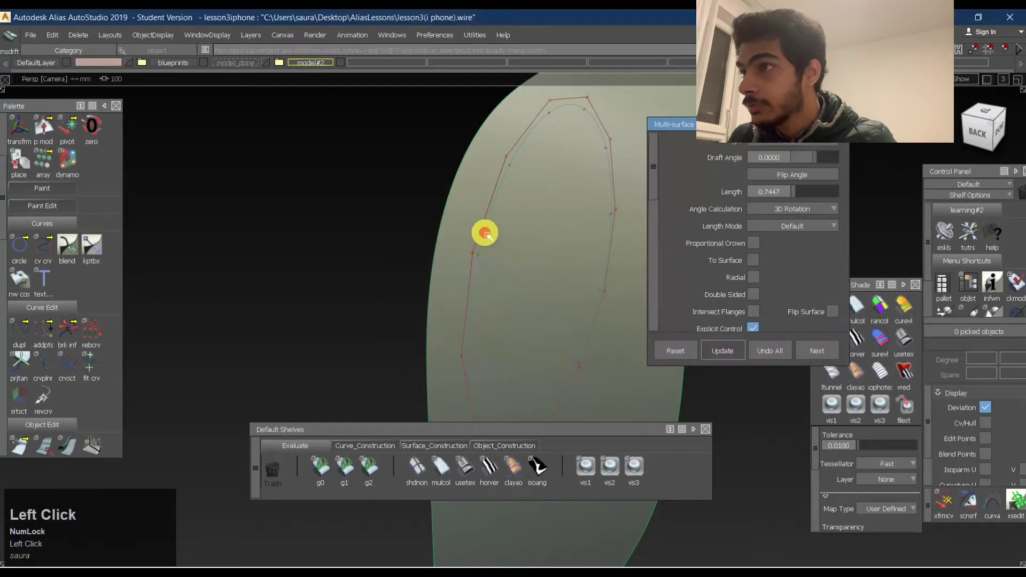
pyautogui.keyDown('alt'); pyautogui.keyDown('shift'); pyautogui.moveTo(487, 261); pyautogui.dragTo(562, 236); pyautogui.keyUp('shift'); pyautogui.keyUp('alt')
pyautogui.click(521, 220)
pyautogui.press('space')
# Shade the second draft wall, then pick and delete it.
pyautogui.click(508, 339)
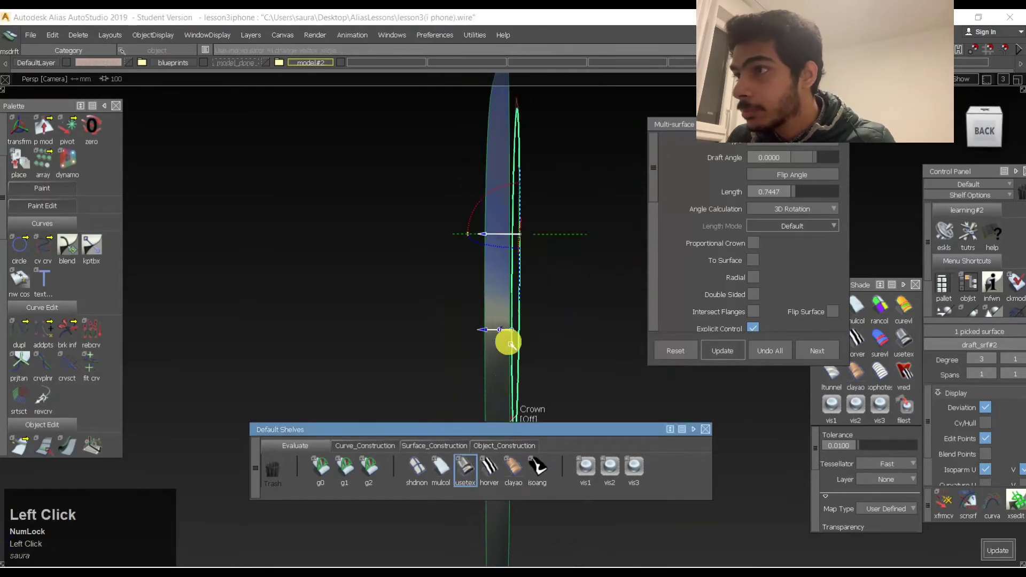
pyautogui.keyDown('alt'); pyautogui.keyDown('shift'); pyautogui.moveTo(508, 337); pyautogui.dragTo(461, 241); pyautogui.keyUp('shift'); pyautogui.keyUp('alt')
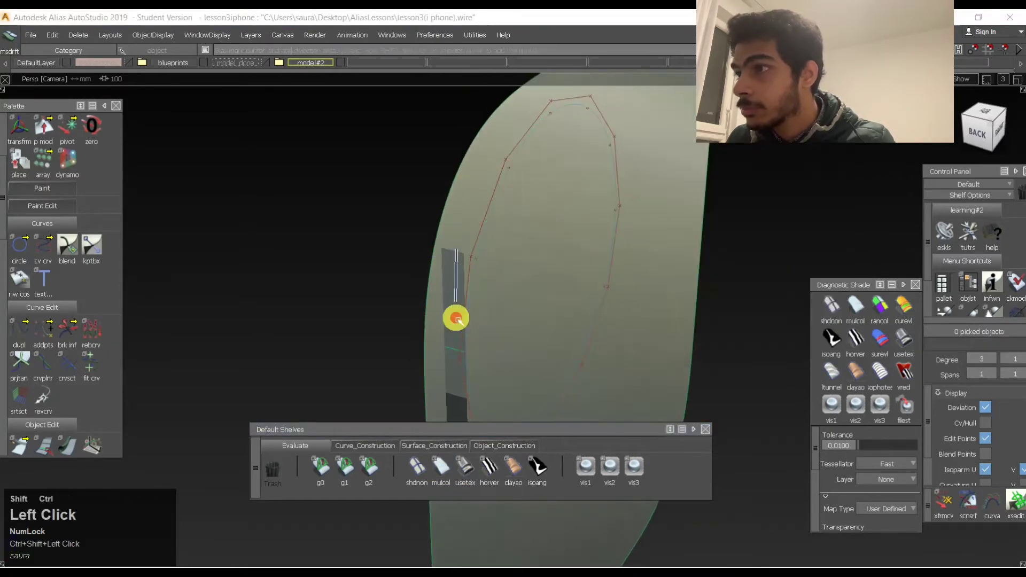
pyautogui.keyDown('shift'); pyautogui.click(456, 317); pyautogui.keyUp('shift')
pyautogui.press('Return')
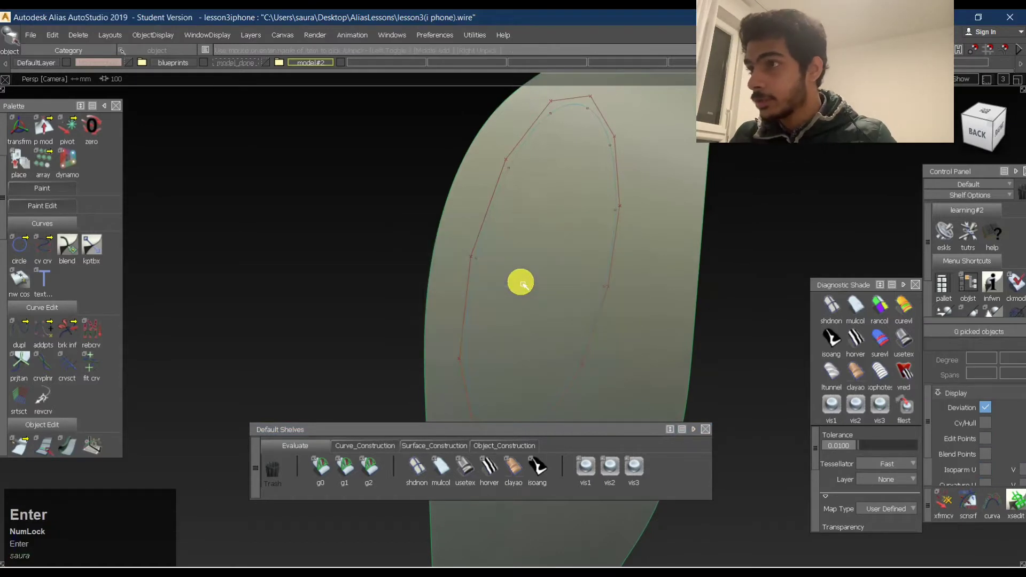
# Pick the upper lens circle to check its degree and spans and its position relative to the face, then deselect it.
pyautogui.keyDown('ctrl'); pyautogui.keyDown('shift'); pyautogui.click(502, 211); pyautogui.keyUp('shift'); pyautogui.keyUp('ctrl')
pyautogui.click(503, 188)
pyautogui.keyDown('alt'); pyautogui.keyDown('shift'); pyautogui.rightClick(540, 184); pyautogui.keyUp('shift'); pyautogui.keyUp('alt')
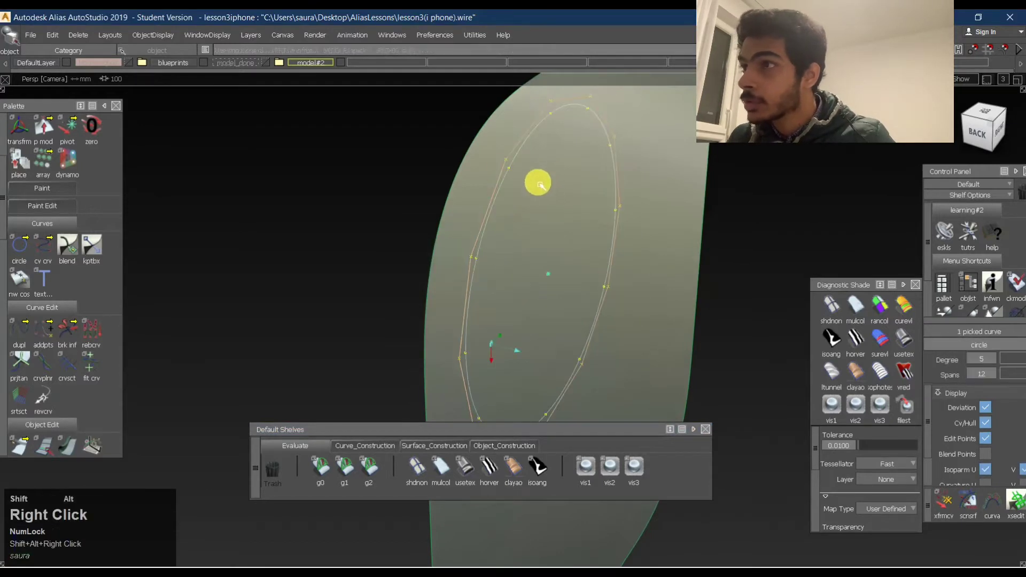
pyautogui.keyDown('alt'); pyautogui.keyDown('shift'); pyautogui.moveTo(539, 184); pyautogui.dragTo(715, 154); pyautogui.keyUp('shift'); pyautogui.keyUp('alt')
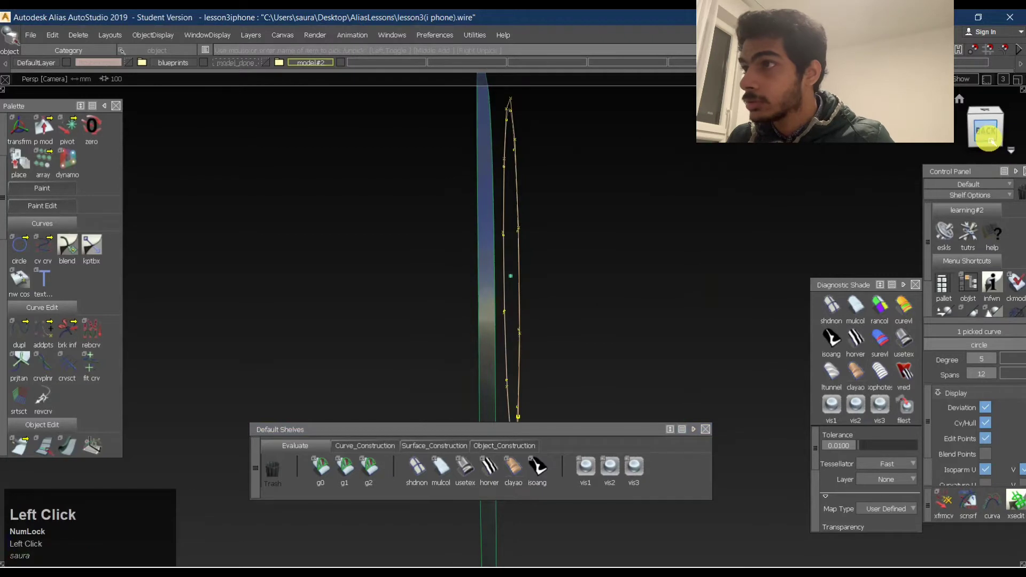
pyautogui.keyDown('ctrl'); pyautogui.keyDown('shift'); pyautogui.moveTo(550, 245); pyautogui.dragTo(552, 170); pyautogui.keyUp('shift'); pyautogui.keyUp('ctrl')
# Draft a wall from the upper lens circle toward the camera face with the explicit U degree set to 5, and build it.
pyautogui.keyDown('ctrl'); pyautogui.keyDown('shift'); pyautogui.moveTo(552, 169); pyautogui.dragTo(552, 149, button='right'); pyautogui.keyUp('shift'); pyautogui.keyUp('ctrl')
pyautogui.keyDown('alt'); pyautogui.keyDown('shift'); pyautogui.moveTo(553, 170); pyautogui.dragTo(518, 191); pyautogui.keyUp('shift'); pyautogui.keyUp('alt')
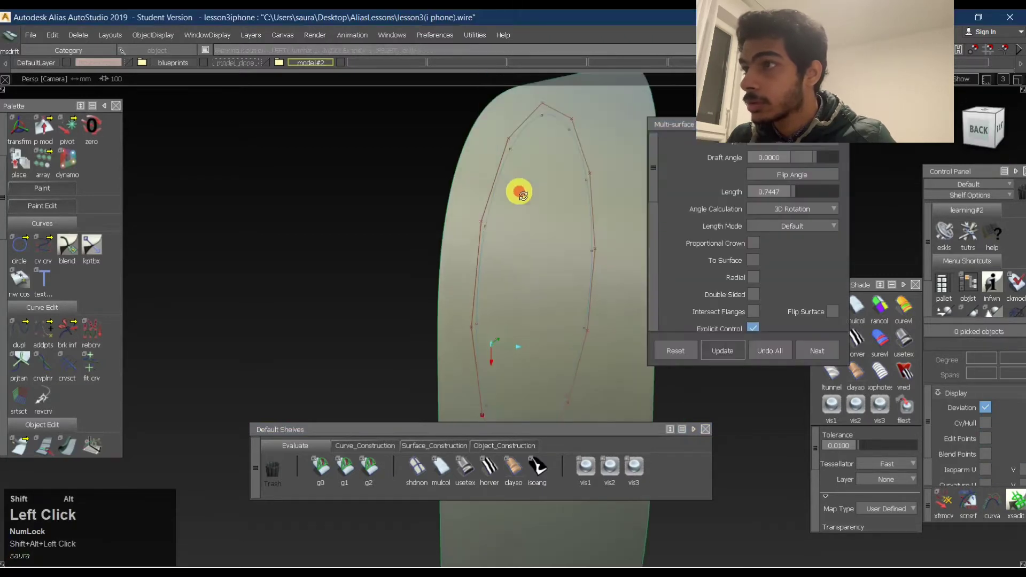
pyautogui.click(510, 155)
pyautogui.scroll(-6, 760, 264)
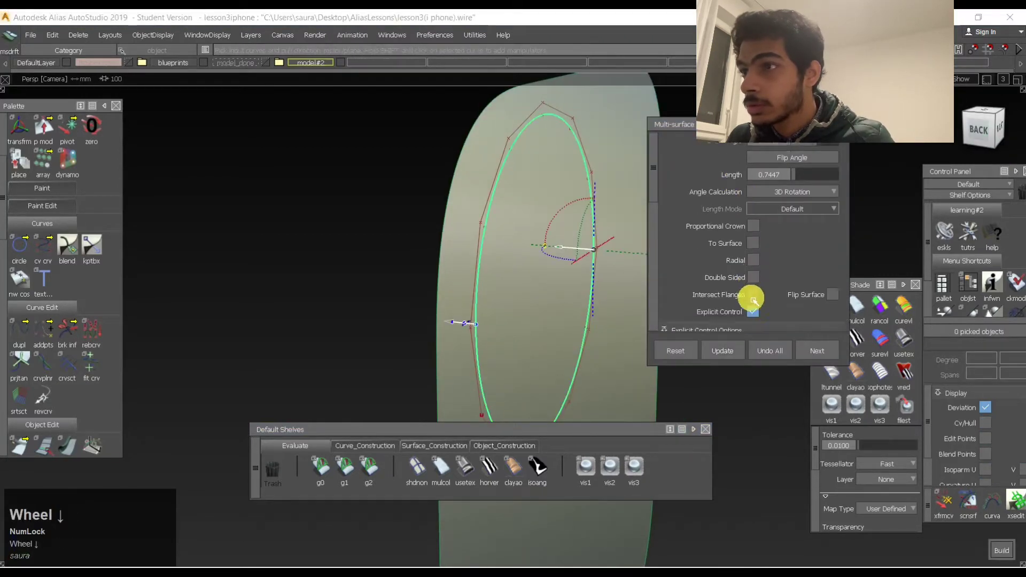
pyautogui.click(814, 261)
pyautogui.press('space')
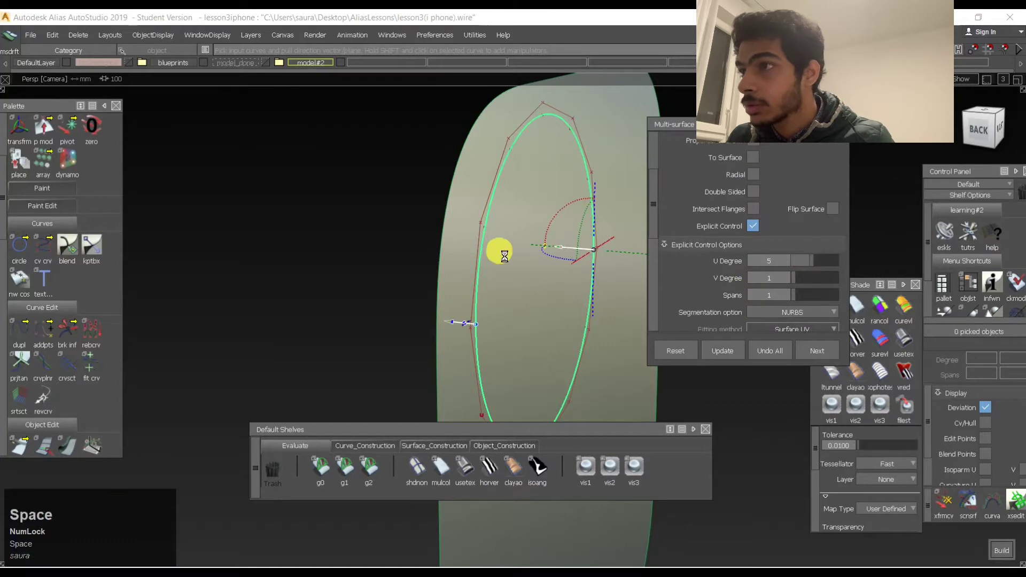
pyautogui.keyDown('alt'); pyautogui.keyDown('shift'); pyautogui.moveTo(463, 249); pyautogui.dragTo(689, 273); pyautogui.keyUp('shift'); pyautogui.keyUp('alt')
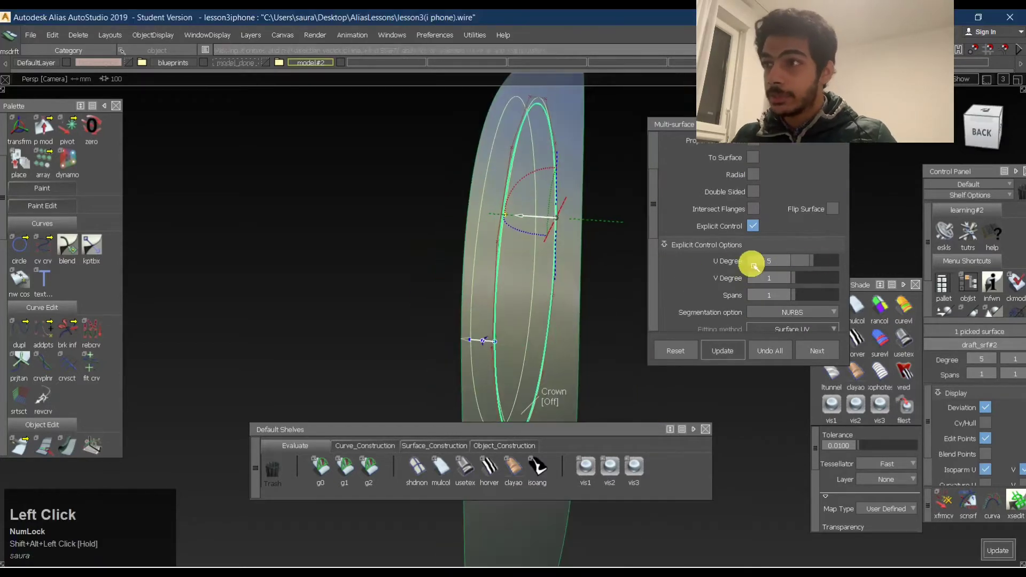
# Turn off explicit control for the upper lens draft wall, rebuild it, and review the remaining draft options.
pyautogui.click(754, 226)
pyautogui.press('space')
pyautogui.keyDown('alt'); pyautogui.keyDown('shift'); pyautogui.moveTo(575, 193); pyautogui.dragTo(287, 229); pyautogui.keyUp('shift'); pyautogui.keyUp('alt')
pyautogui.scroll(3, 711, 212)
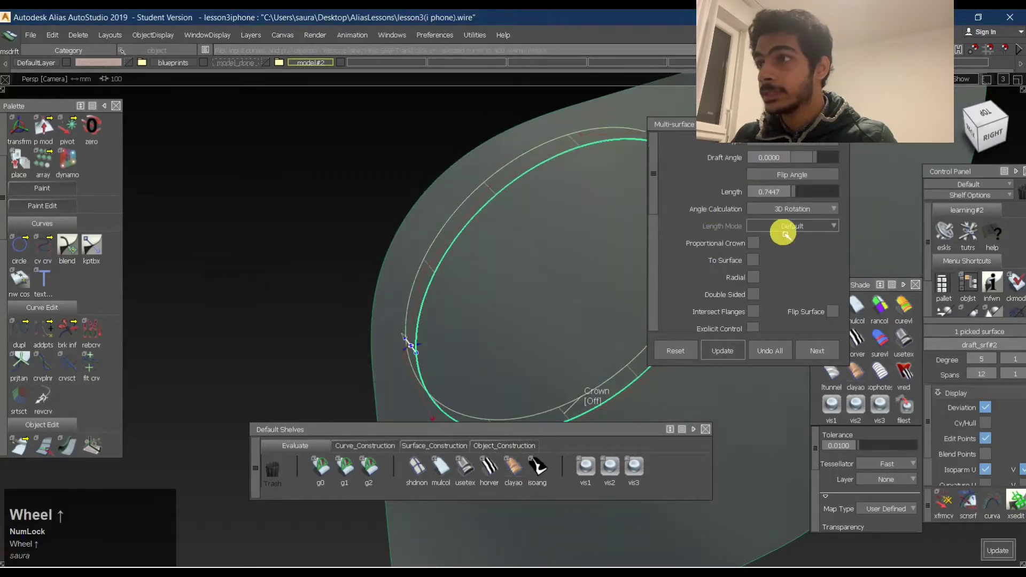
pyautogui.scroll(-5, 784, 234)
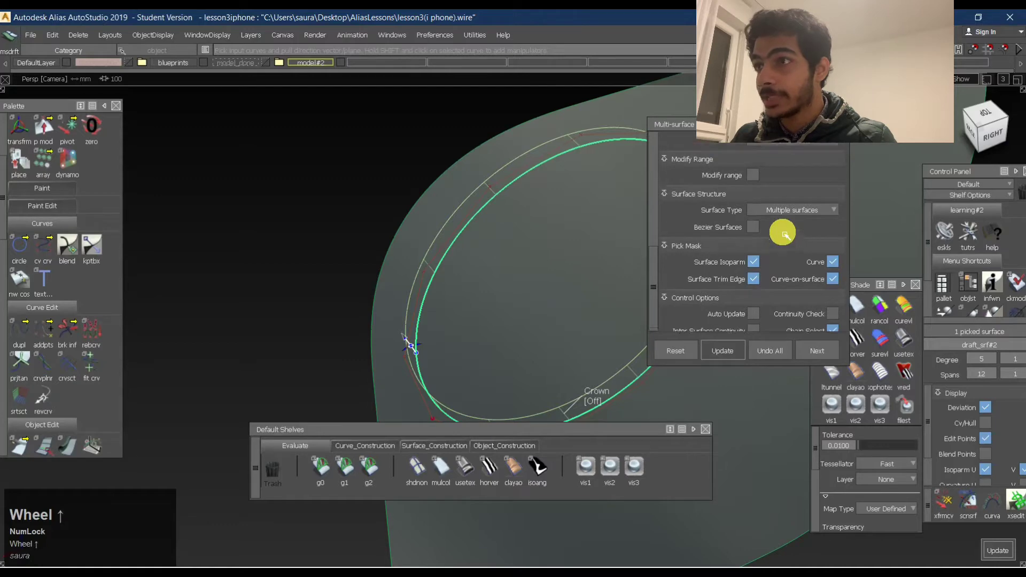
pyautogui.scroll(6, 783, 234)
pyautogui.scroll(-6, 783, 235)
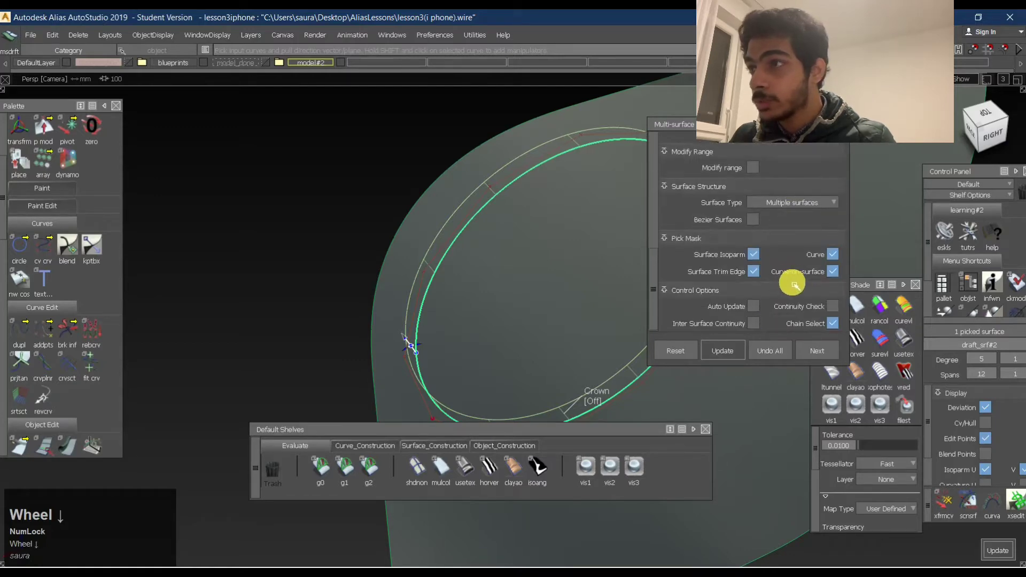
# Turn on the continuity check for the draft wall and update it.
pyautogui.click(834, 306)
pyautogui.press('space')
pyautogui.keyDown('alt'); pyautogui.keyDown('shift'); pyautogui.moveTo(412, 284); pyautogui.dragTo(577, 216); pyautogui.keyUp('shift'); pyautogui.keyUp('alt')
# Check the G0 continuity of the draft wall around the upper lens circle.
pyautogui.click(321, 466)
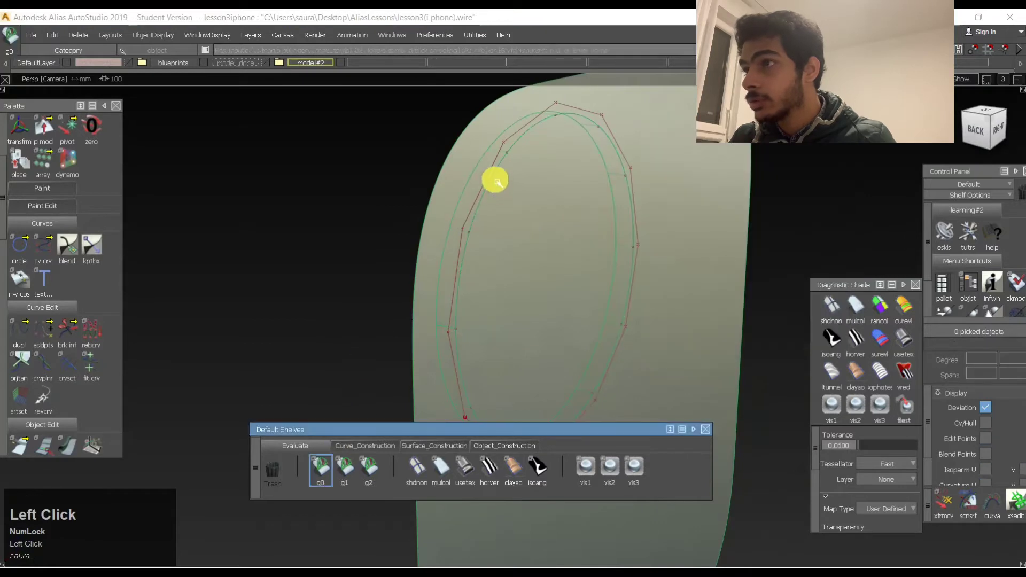
pyautogui.click(495, 180)
pyautogui.keyDown('ctrl'); pyautogui.keyDown('shift'); pyautogui.moveTo(525, 181); pyautogui.dragTo(469, 264, button='middle'); pyautogui.keyUp('shift'); pyautogui.keyUp('ctrl')
pyautogui.keyDown('ctrl'); pyautogui.keyDown('shift'); pyautogui.moveTo(623, 177); pyautogui.dragTo(508, 118, button='middle'); pyautogui.keyUp('shift'); pyautogui.keyUp('ctrl')
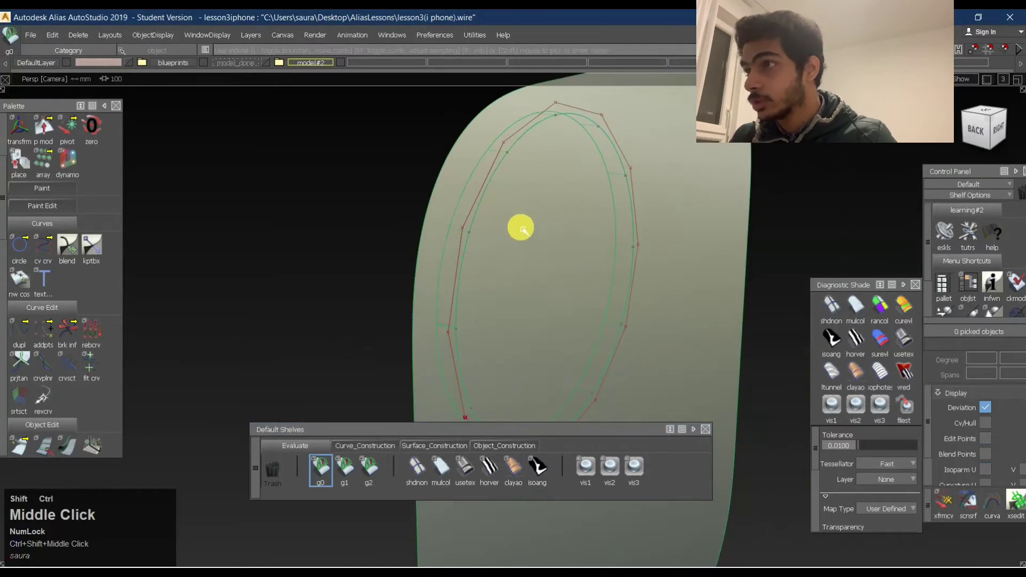
pyautogui.moveTo(592, 155)
pyautogui.keyDown('ctrl'); pyautogui.keyDown('shift'); pyautogui.mouseDown(button='middle')
pyautogui.moveTo(458, 170)
pyautogui.moveTo(462, 177)
pyautogui.mouseUp(button='middle'); pyautogui.keyUp('shift'); pyautogui.keyUp('ctrl')
# Reopen the draft wall's construction options with Query Edit and set its length to 0.75 in the back view.
pyautogui.click(473, 182)
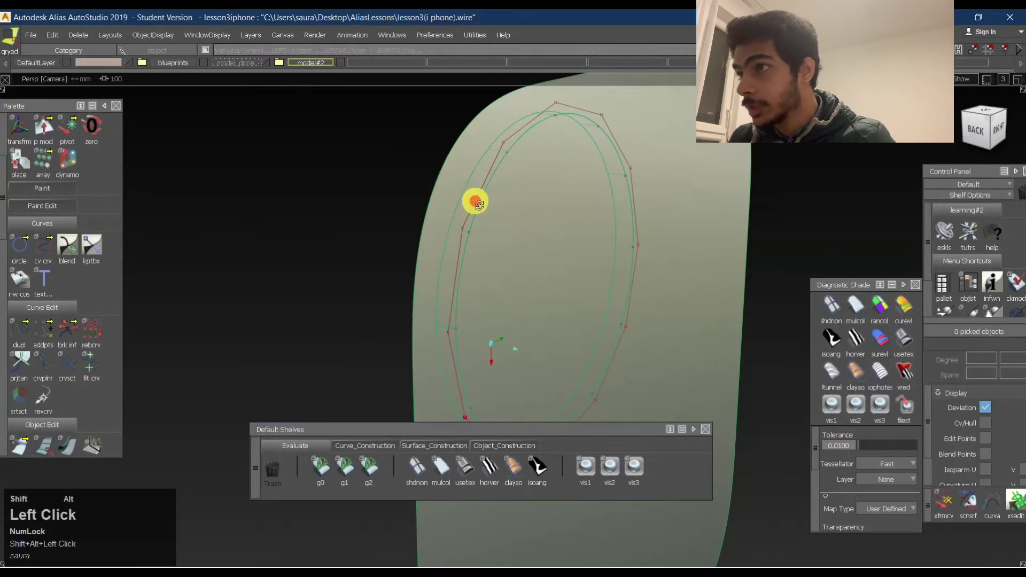
pyautogui.keyDown('alt'); pyautogui.keyDown('shift'); pyautogui.moveTo(475, 202); pyautogui.dragTo(506, 185); pyautogui.keyUp('shift'); pyautogui.keyUp('alt')
pyautogui.keyDown('alt'); pyautogui.keyDown('shift'); pyautogui.moveTo(506, 185); pyautogui.dragTo(534, 158, button='right'); pyautogui.keyUp('shift'); pyautogui.keyUp('alt')
pyautogui.keyDown('ctrl'); pyautogui.keyDown('shift'); pyautogui.moveTo(518, 107); pyautogui.dragTo(508, 161, button='middle'); pyautogui.keyUp('shift'); pyautogui.keyUp('ctrl')
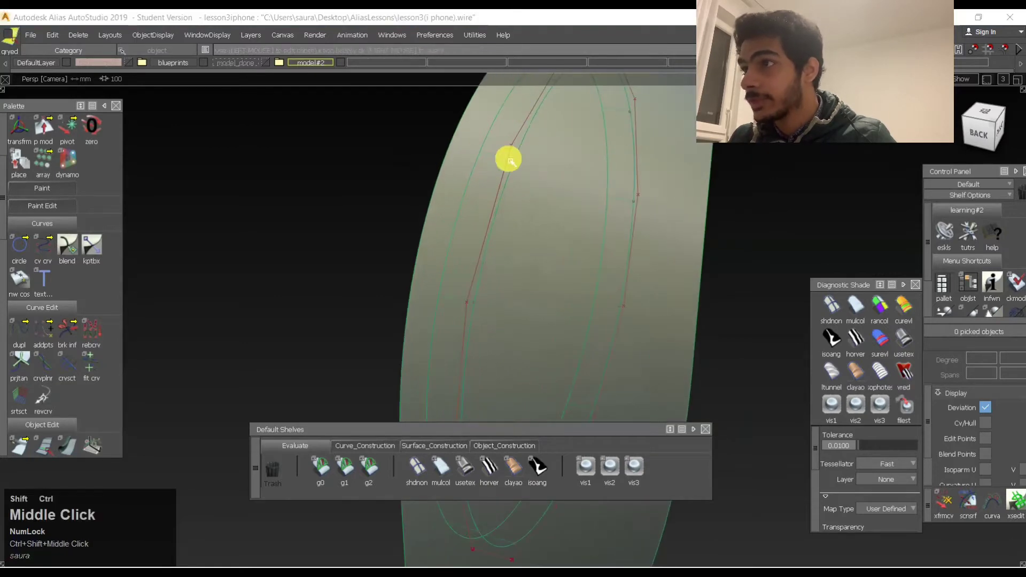
pyautogui.click(499, 161)
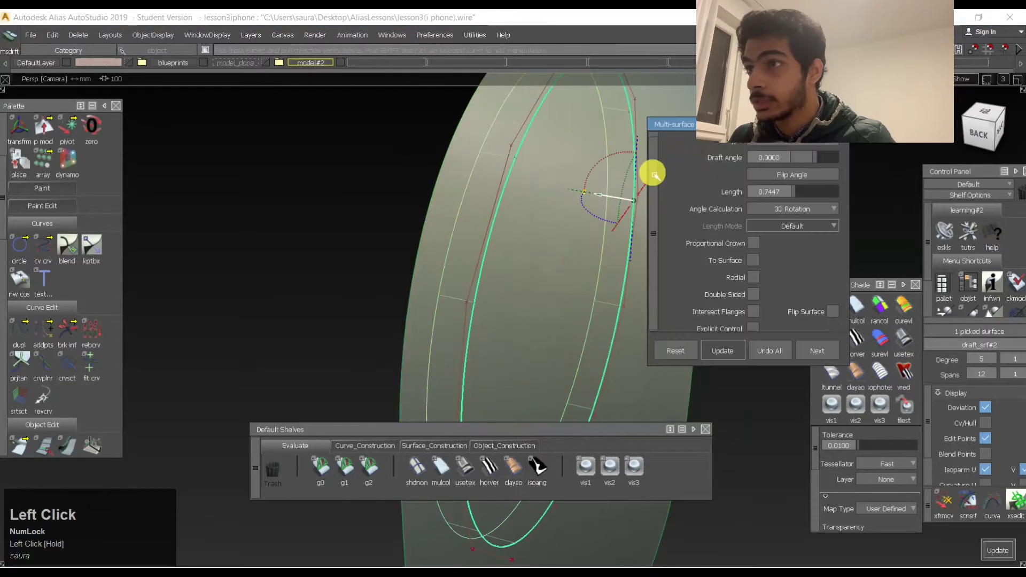
pyautogui.keyDown('alt'); pyautogui.keyDown('shift'); pyautogui.moveTo(515, 214); pyautogui.dragTo(565, 155); pyautogui.keyUp('shift'); pyautogui.keyUp('alt')
pyautogui.click(981, 131)
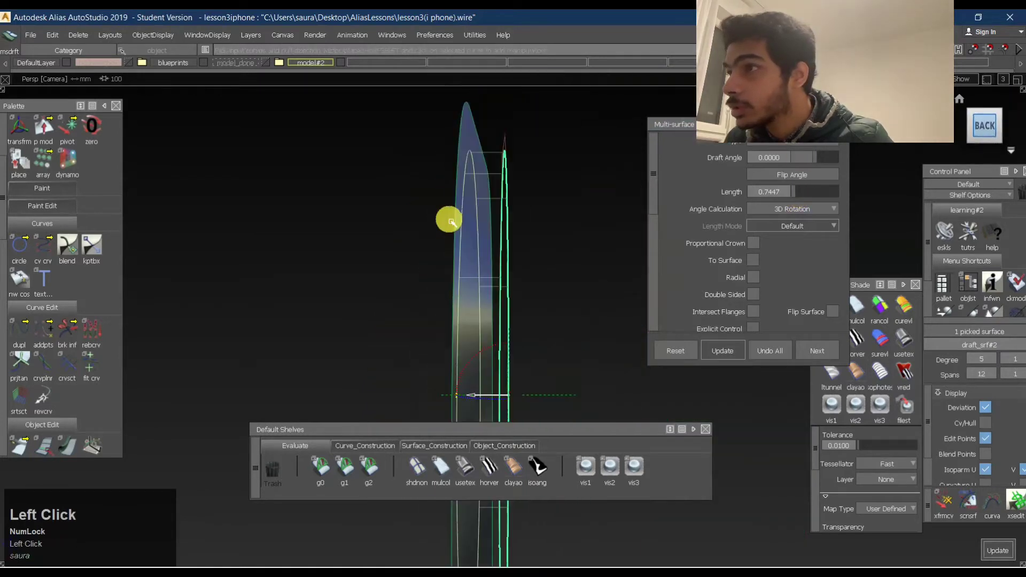
pyautogui.click(784, 192)
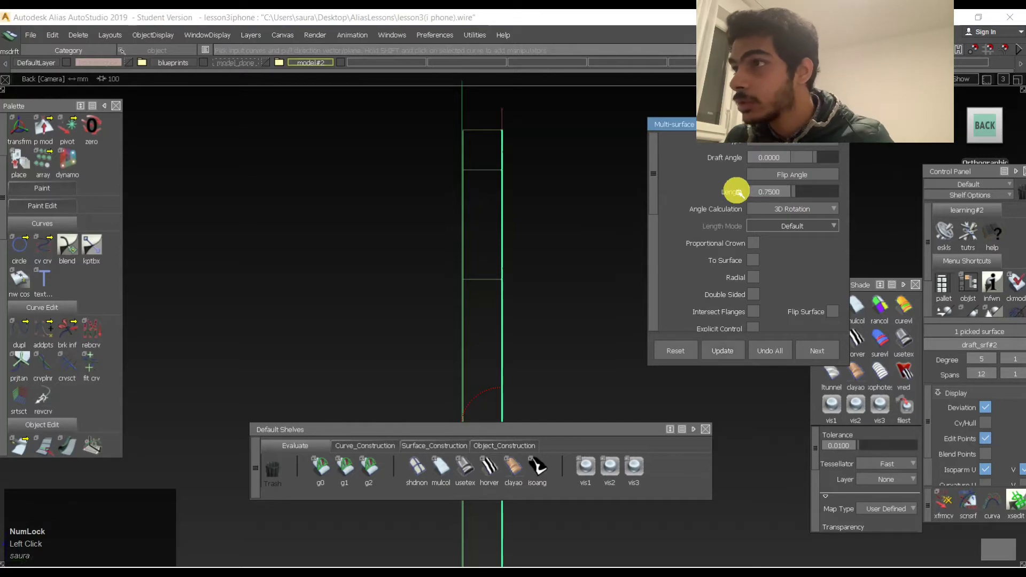
pyautogui.press('space')
# Try draft wall lengths of 0.8 and 0.775 while comparing the wall's edge with the camera face up close.
pyautogui.keyDown('alt'); pyautogui.keyDown('shift'); pyautogui.moveTo(456, 144); pyautogui.dragTo(533, 244, button='middle'); pyautogui.keyUp('shift'); pyautogui.keyUp('alt')
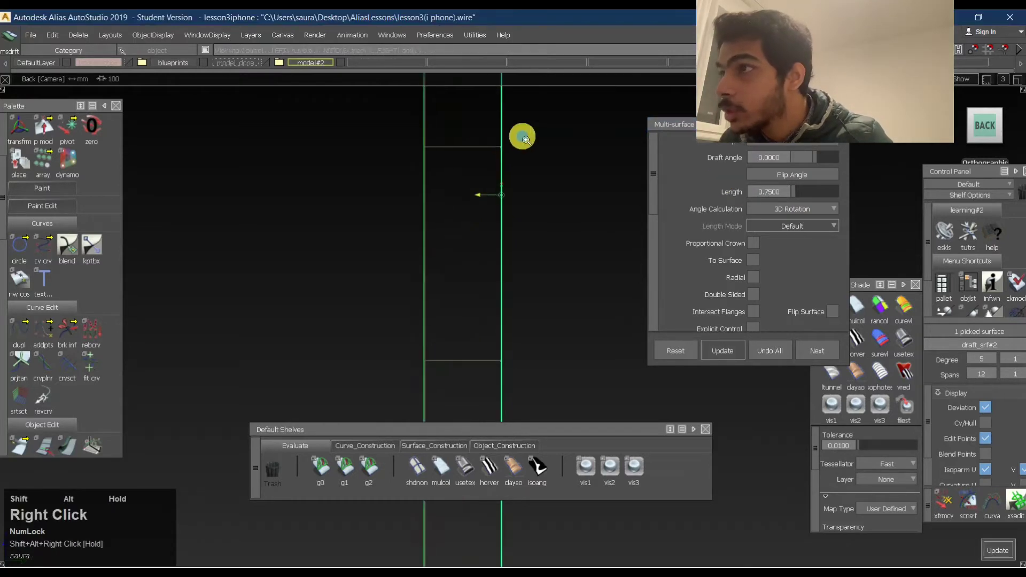
pyautogui.moveTo(451, 161); pyautogui.dragTo(521, 188, button='right')
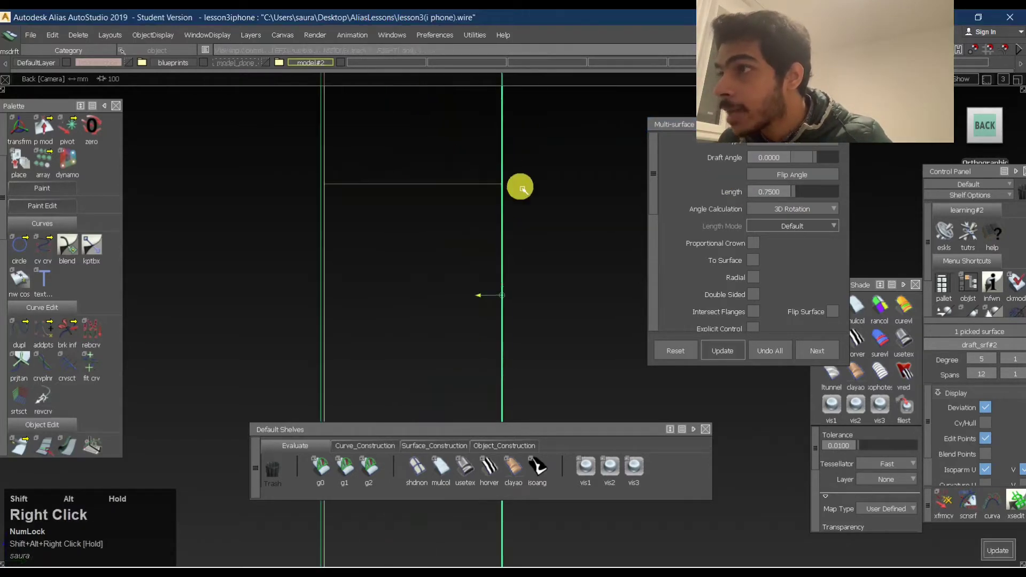
pyautogui.keyDown('alt'); pyautogui.keyDown('shift'); pyautogui.moveTo(521, 188); pyautogui.dragTo(592, 362, button='middle'); pyautogui.keyUp('shift'); pyautogui.keyUp('alt')
pyautogui.keyDown('alt'); pyautogui.keyDown('shift'); pyautogui.moveTo(462, 177); pyautogui.dragTo(497, 165, button='right'); pyautogui.keyUp('shift'); pyautogui.keyUp('alt')
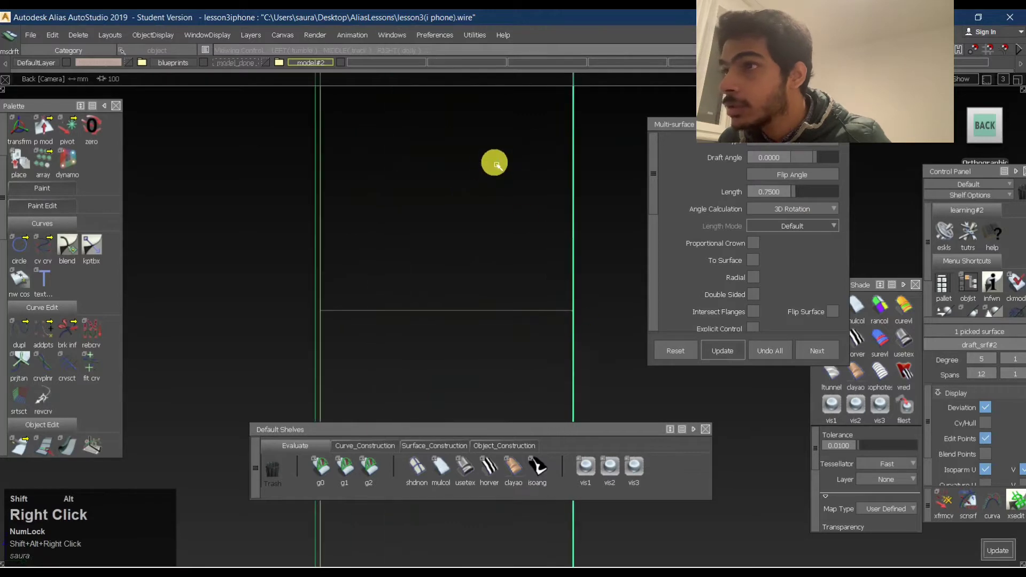
pyautogui.keyDown('alt'); pyautogui.keyDown('shift'); pyautogui.moveTo(495, 163); pyautogui.dragTo(724, 271, button='middle'); pyautogui.keyUp('shift'); pyautogui.keyUp('alt')
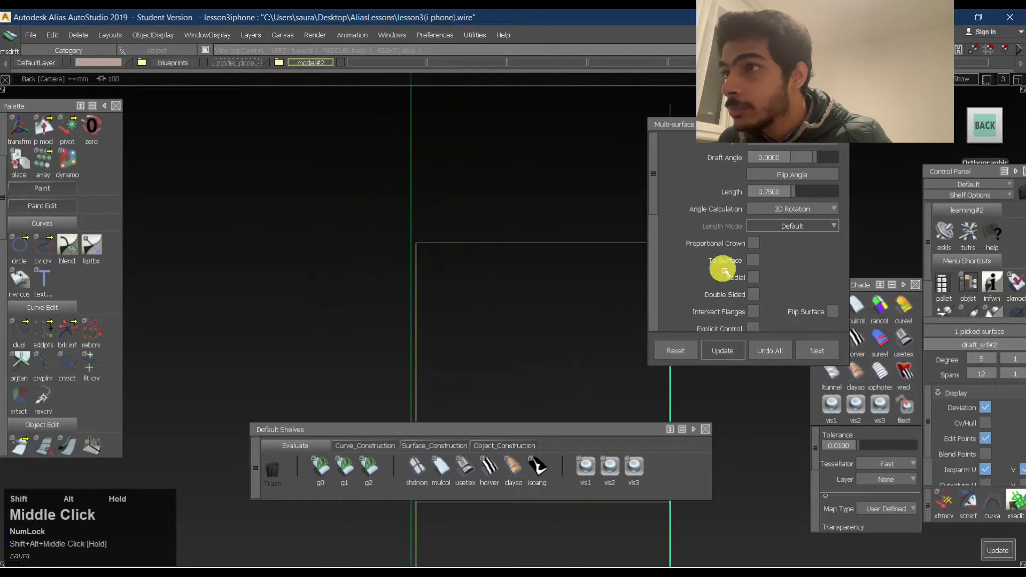
pyautogui.click(776, 193)
pyautogui.write('0.8')
pyautogui.press('space')
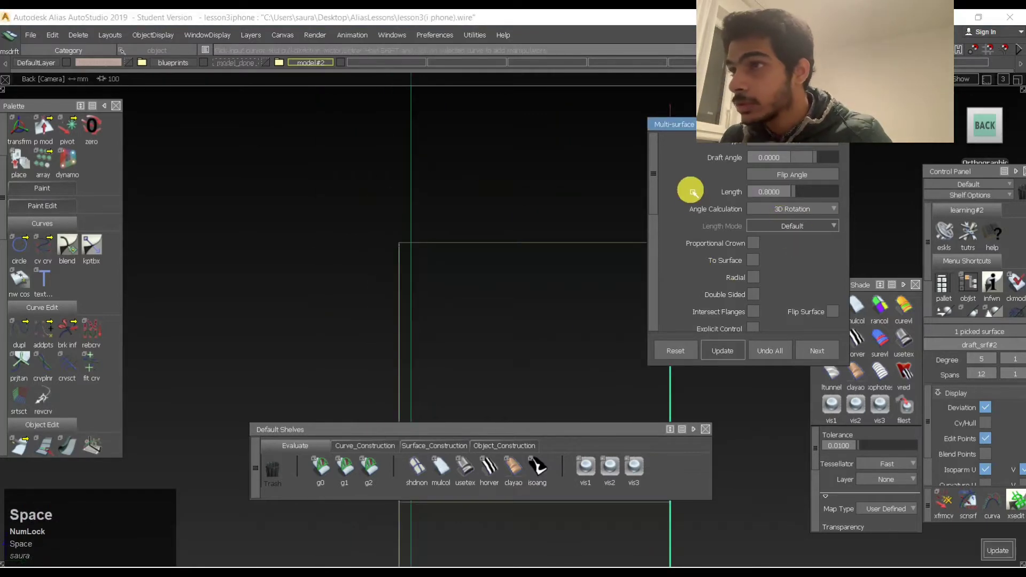
pyautogui.click(778, 193)
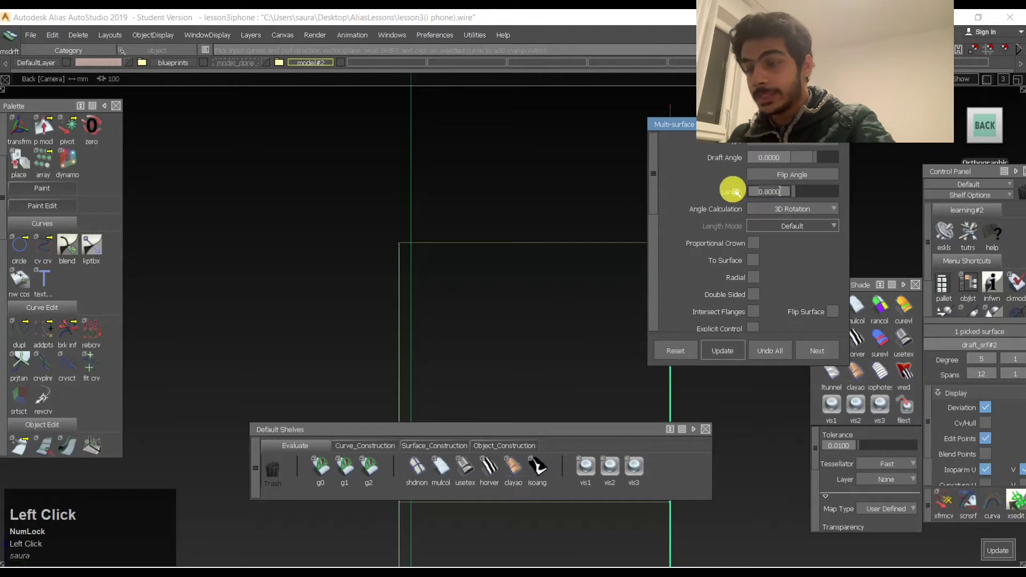
pyautogui.press('space')
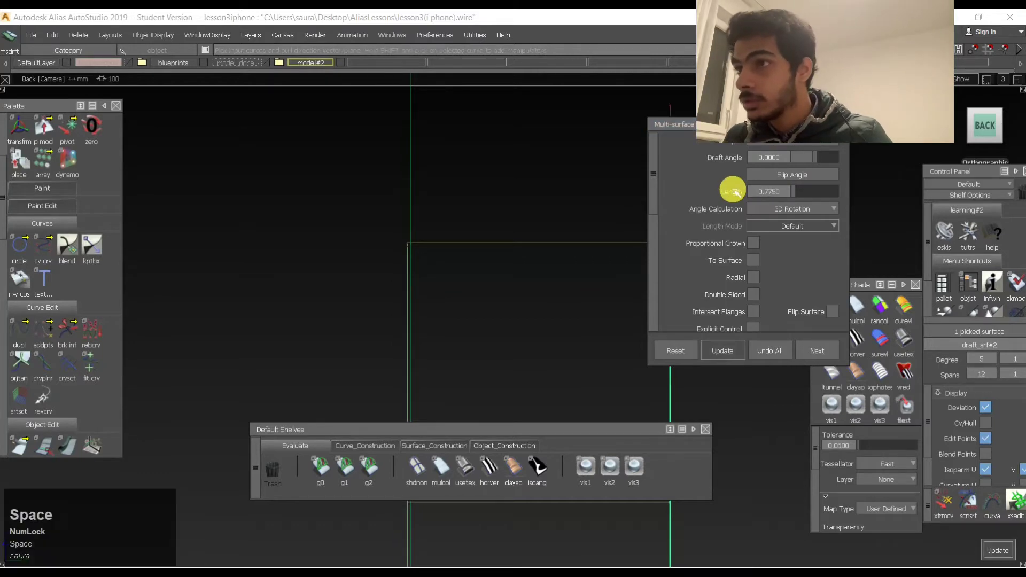
# Set the draft wall's length to 0.765 so it meets the camera face, and deselect it.
pyautogui.click(755, 193)
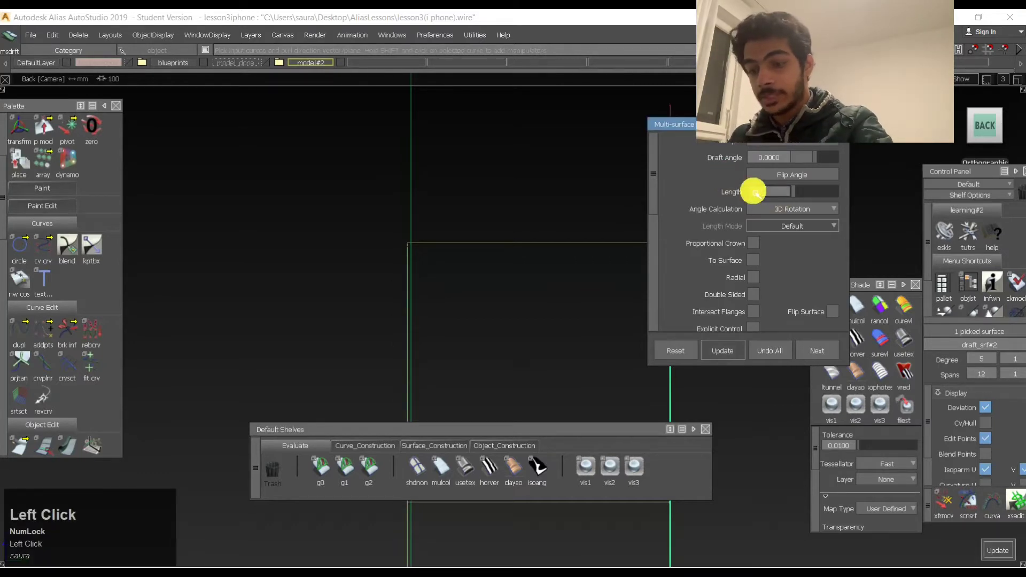
pyautogui.press('space')
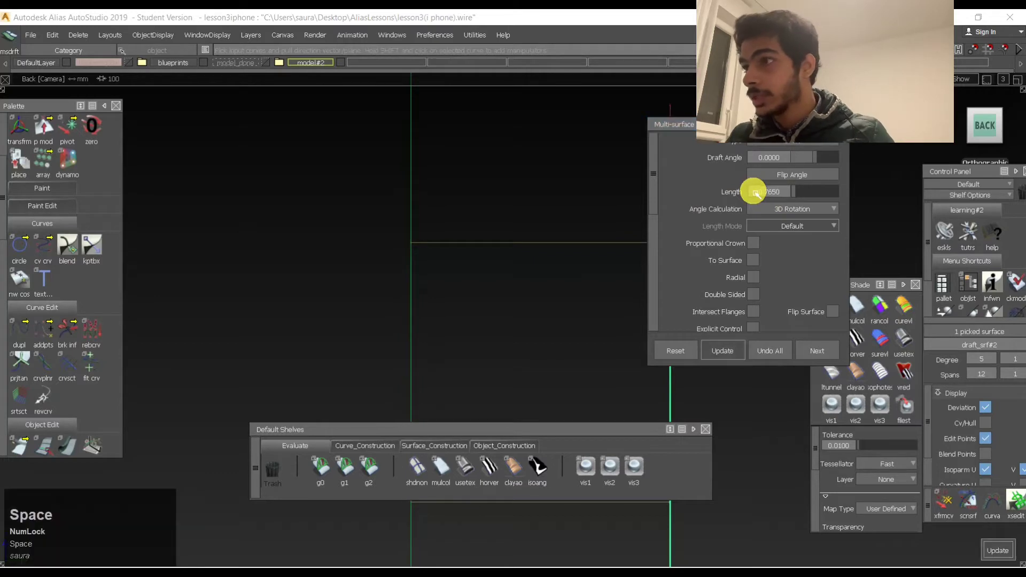
pyautogui.keyDown('ctrl'); pyautogui.keyDown('shift'); pyautogui.moveTo(504, 321); pyautogui.dragTo(520, 138); pyautogui.keyUp('shift'); pyautogui.keyUp('ctrl')
# Shade the draft wall and examine where it meets the camera face from several angles.
pyautogui.keyDown('alt'); pyautogui.keyDown('shift'); pyautogui.moveTo(470, 275); pyautogui.dragTo(480, 281); pyautogui.keyUp('shift'); pyautogui.keyUp('alt')
pyautogui.keyDown('alt'); pyautogui.keyDown('shift'); pyautogui.moveTo(480, 281); pyautogui.dragTo(494, 280, button='right'); pyautogui.keyUp('shift'); pyautogui.keyUp('alt')
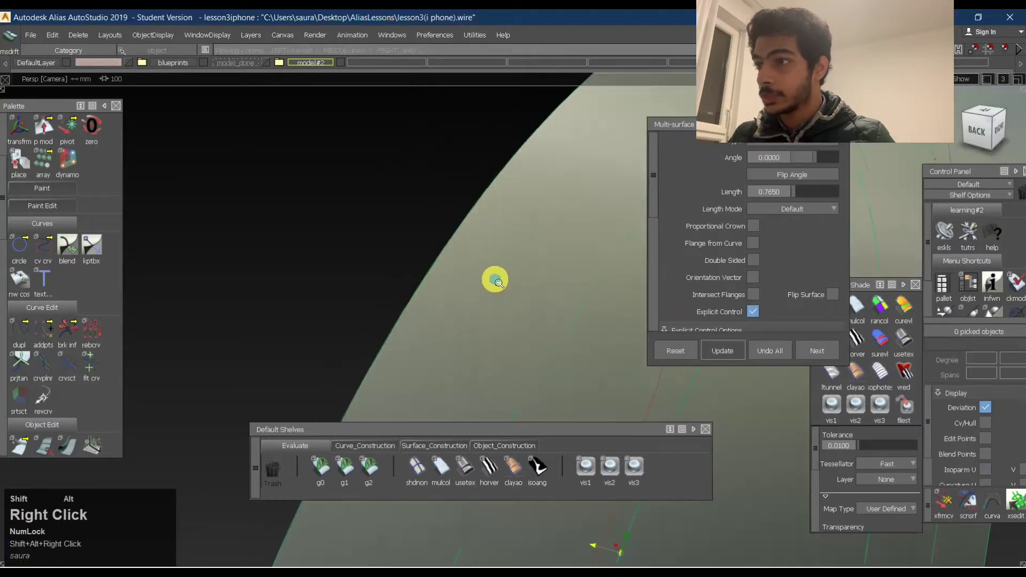
pyautogui.keyDown('alt'); pyautogui.keyDown('shift'); pyautogui.moveTo(494, 280); pyautogui.dragTo(526, 295); pyautogui.keyUp('shift'); pyautogui.keyUp('alt')
pyautogui.keyDown('alt'); pyautogui.keyDown('shift'); pyautogui.moveTo(526, 295); pyautogui.dragTo(395, 259, button='middle'); pyautogui.keyUp('shift'); pyautogui.keyUp('alt')
pyautogui.keyDown('alt'); pyautogui.keyDown('shift'); pyautogui.moveTo(396, 258); pyautogui.dragTo(465, 268, button='right'); pyautogui.keyUp('shift'); pyautogui.keyUp('alt')
pyautogui.keyDown('alt'); pyautogui.keyDown('shift'); pyautogui.moveTo(465, 268); pyautogui.dragTo(499, 260); pyautogui.keyUp('shift'); pyautogui.keyUp('alt')
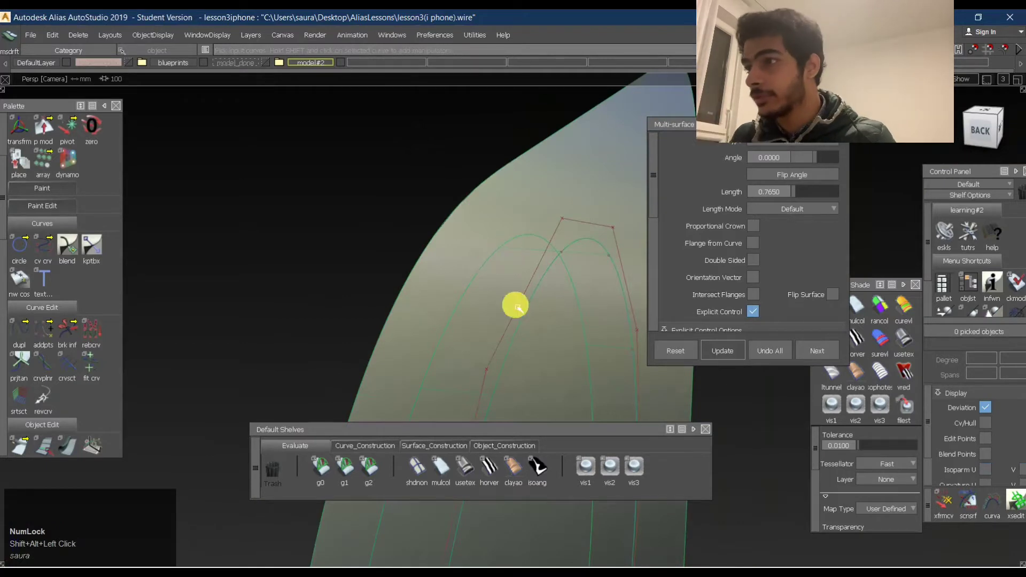
pyautogui.click(469, 473)
pyautogui.keyDown('alt'); pyautogui.keyDown('shift'); pyautogui.moveTo(564, 229); pyautogui.dragTo(570, 235, button='right'); pyautogui.keyUp('shift'); pyautogui.keyUp('alt')
pyautogui.keyDown('alt'); pyautogui.keyDown('shift'); pyautogui.moveTo(569, 235); pyautogui.dragTo(510, 210, button='middle'); pyautogui.keyUp('shift'); pyautogui.keyUp('alt')
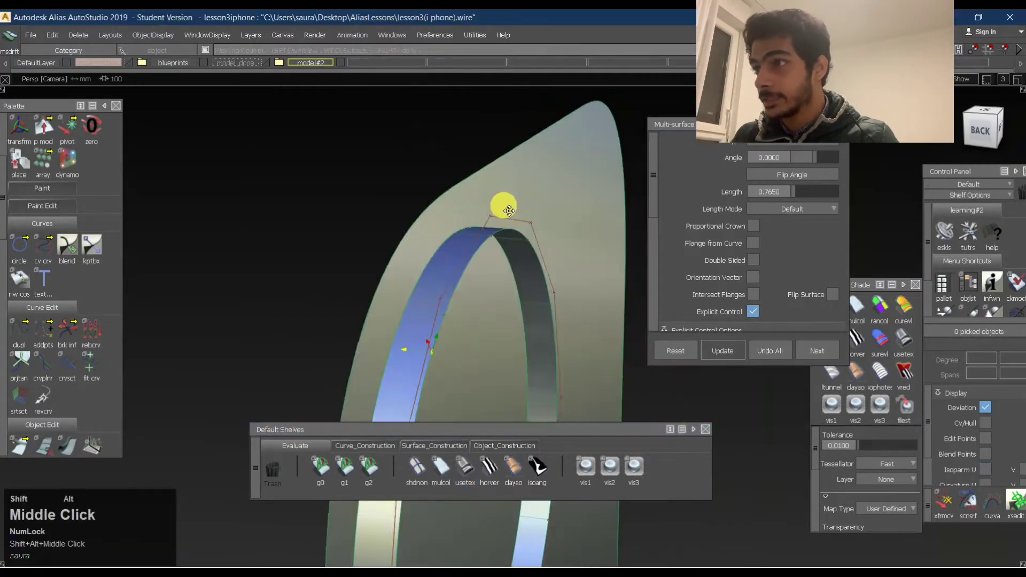
pyautogui.keyDown('alt'); pyautogui.keyDown('shift'); pyautogui.moveTo(509, 210); pyautogui.dragTo(499, 211, button='right'); pyautogui.keyUp('shift'); pyautogui.keyUp('alt')
pyautogui.keyDown('alt'); pyautogui.keyDown('shift'); pyautogui.moveTo(499, 211); pyautogui.dragTo(549, 237); pyautogui.keyUp('shift'); pyautogui.keyUp('alt')
pyautogui.keyDown('alt'); pyautogui.keyDown('shift'); pyautogui.moveTo(457, 233); pyautogui.dragTo(366, 270); pyautogui.keyUp('shift'); pyautogui.keyUp('alt')
# Reopen the draft wall's construction options, turn on Bezier Surfaces, and rebuild the wall.
pyautogui.keyDown('ctrl'); pyautogui.keyDown('shift'); pyautogui.moveTo(570, 222); pyautogui.dragTo(429, 244, button='middle'); pyautogui.keyUp('shift'); pyautogui.keyUp('ctrl')
pyautogui.moveTo(422, 228); pyautogui.dragTo(428, 247)
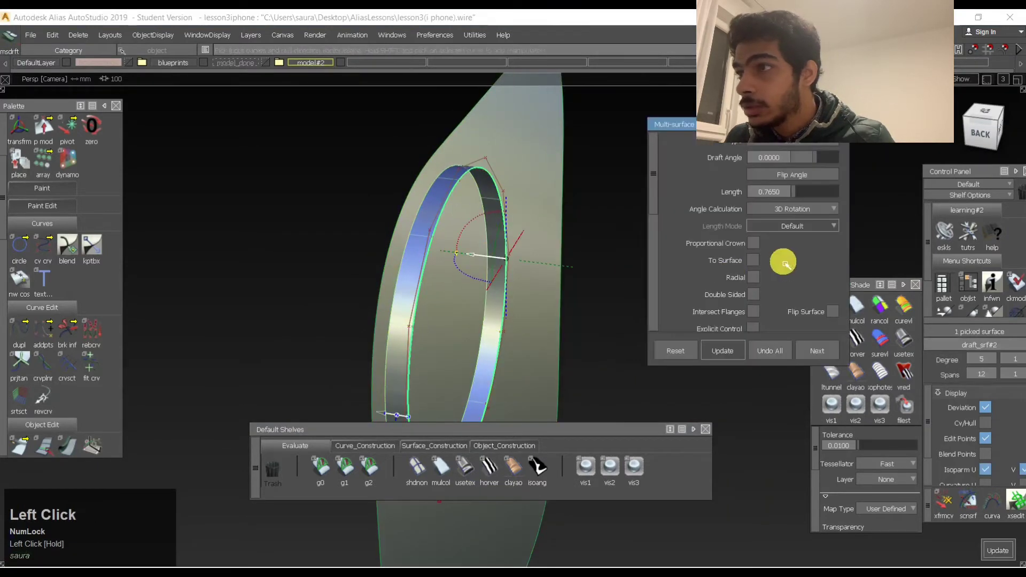
pyautogui.scroll(-4, 765, 251)
pyautogui.scroll(4, 765, 252)
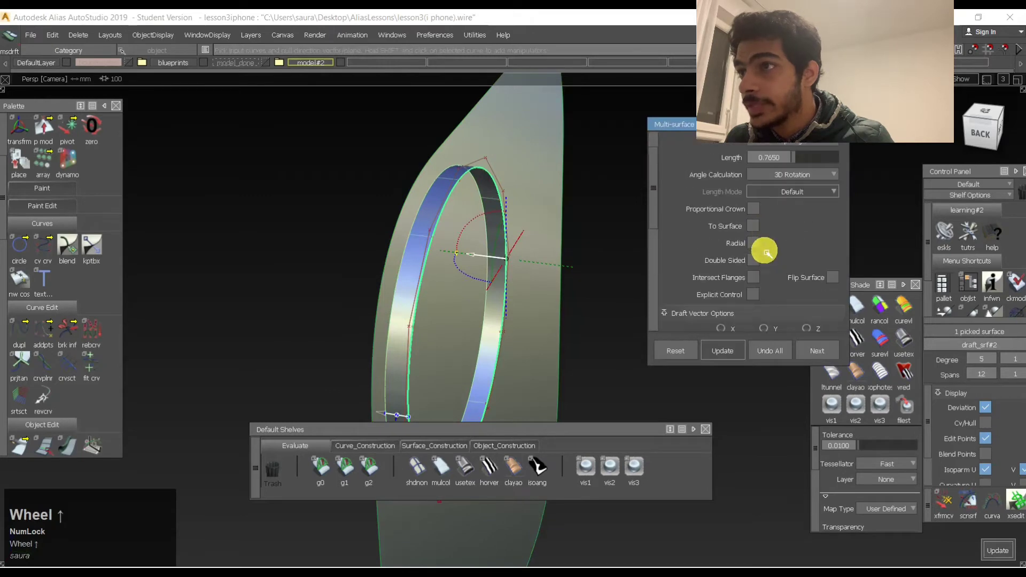
pyautogui.scroll(-2, 761, 271)
pyautogui.scroll(2, 758, 271)
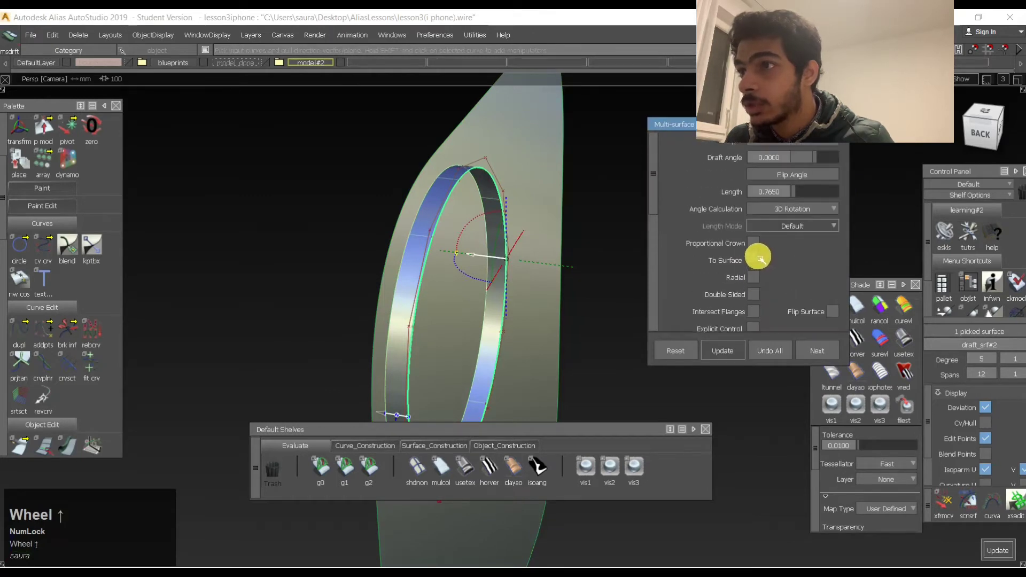
pyautogui.scroll(-3, 756, 272)
pyautogui.scroll(-2, 755, 270)
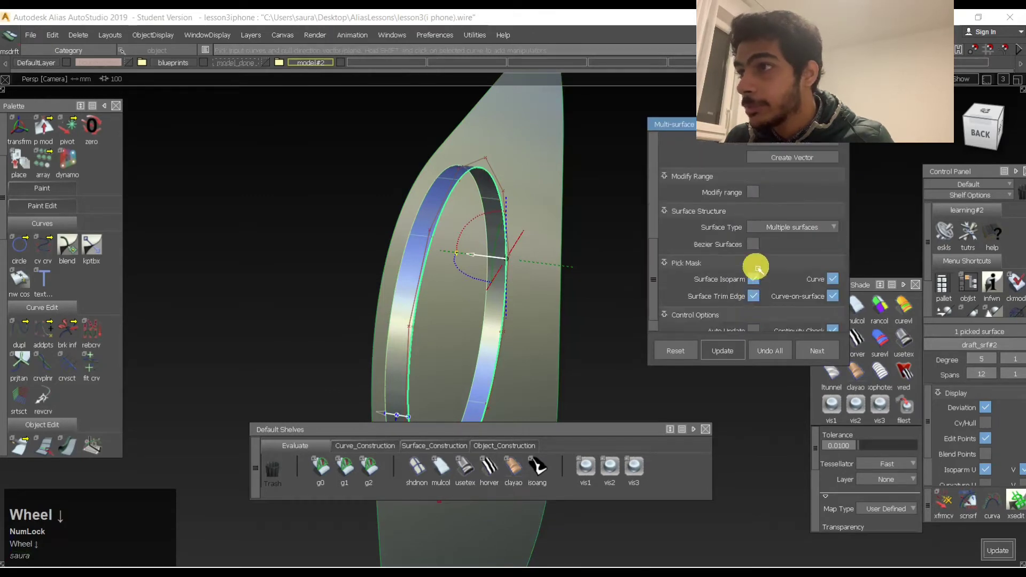
pyautogui.click(753, 244)
pyautogui.press('space')
# Deselect the rebuilt wall, shade it, and examine its segments and fit to the camera face, including from the back.
pyautogui.keyDown('alt'); pyautogui.keyDown('shift'); pyautogui.moveTo(474, 253); pyautogui.dragTo(458, 217); pyautogui.keyUp('shift'); pyautogui.keyUp('alt')
pyautogui.keyDown('ctrl'); pyautogui.keyDown('shift'); pyautogui.click(422, 454); pyautogui.keyUp('shift'); pyautogui.keyUp('ctrl')
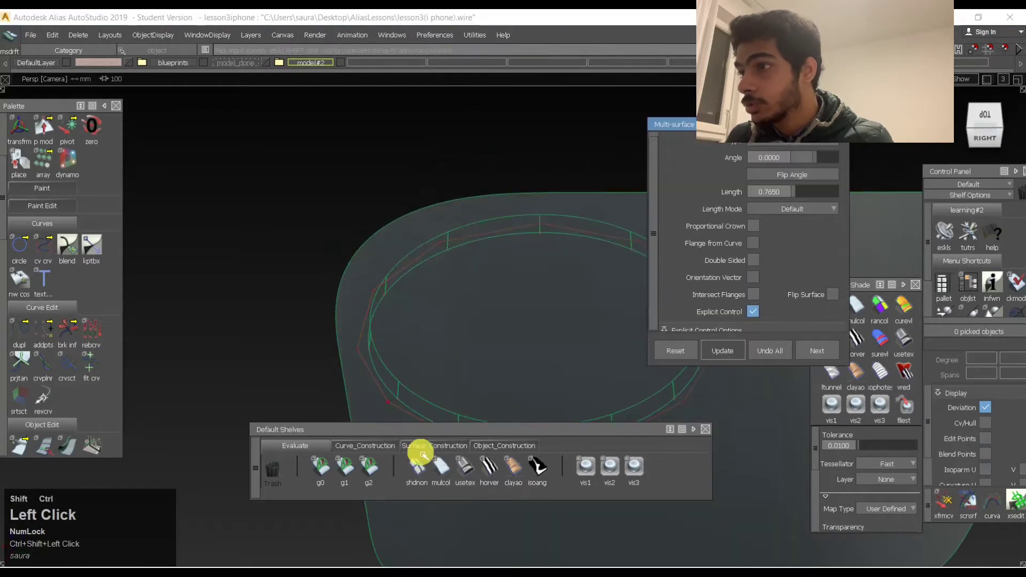
pyautogui.click(465, 472)
pyautogui.moveTo(527, 229)
pyautogui.keyDown('alt'); pyautogui.keyDown('shift'); pyautogui.mouseDown()
pyautogui.moveTo(529, 179)
pyautogui.moveTo(391, 286)
pyautogui.mouseUp(); pyautogui.keyUp('shift'); pyautogui.keyUp('alt')
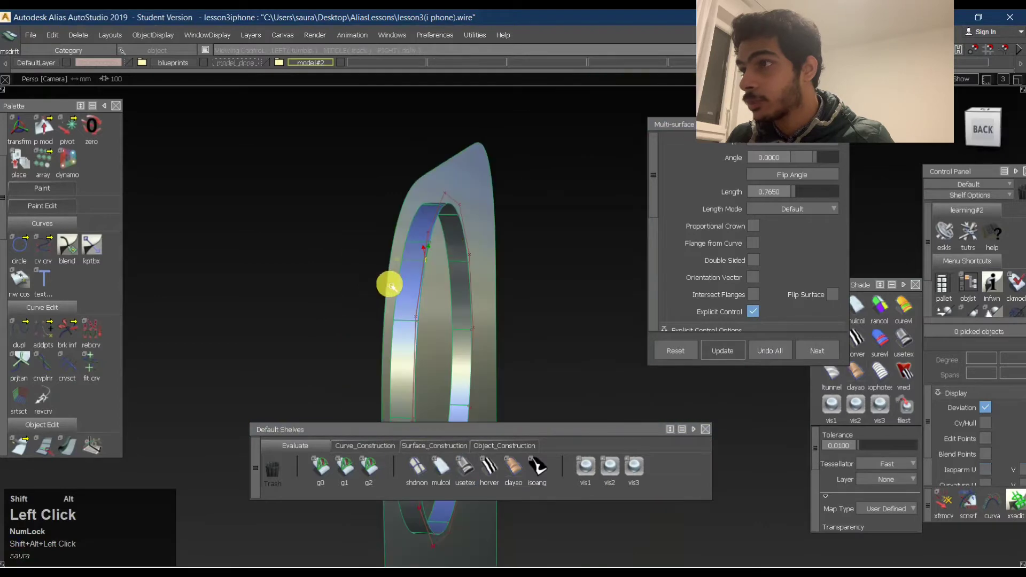
pyautogui.keyDown('alt'); pyautogui.keyDown('shift'); pyautogui.moveTo(390, 286); pyautogui.dragTo(441, 247, button='right'); pyautogui.keyUp('shift'); pyautogui.keyUp('alt')
pyautogui.keyDown('alt'); pyautogui.keyDown('shift'); pyautogui.moveTo(442, 248); pyautogui.dragTo(362, 280); pyautogui.keyUp('shift'); pyautogui.keyUp('alt')
pyautogui.keyDown('alt'); pyautogui.keyDown('shift'); pyautogui.moveTo(361, 280); pyautogui.dragTo(518, 263, button='right'); pyautogui.keyUp('shift'); pyautogui.keyUp('alt')
pyautogui.keyDown('alt'); pyautogui.keyDown('shift'); pyautogui.moveTo(518, 264); pyautogui.dragTo(458, 187); pyautogui.keyUp('shift'); pyautogui.keyUp('alt')
pyautogui.keyDown('alt'); pyautogui.keyDown('shift'); pyautogui.moveTo(486, 280); pyautogui.dragTo(464, 198, button='middle'); pyautogui.keyUp('shift'); pyautogui.keyUp('alt')
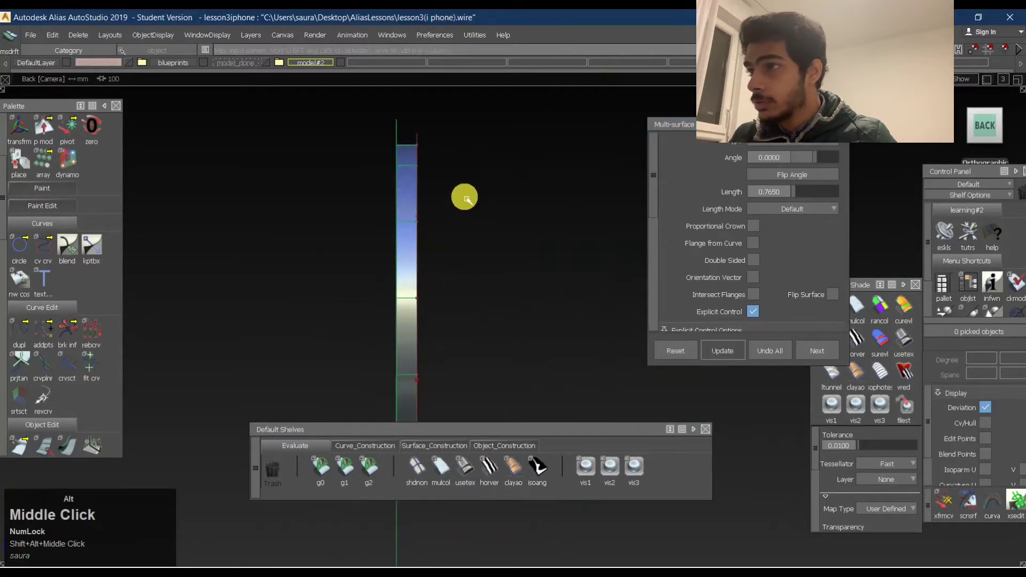
pyautogui.keyDown('alt'); pyautogui.keyDown('shift'); pyautogui.moveTo(465, 198); pyautogui.dragTo(108, 252); pyautogui.keyUp('shift'); pyautogui.keyUp('alt')
# Pick the draft wall surfaces and hide everything else so only the lens ring shows.
pyautogui.click(982, 134)
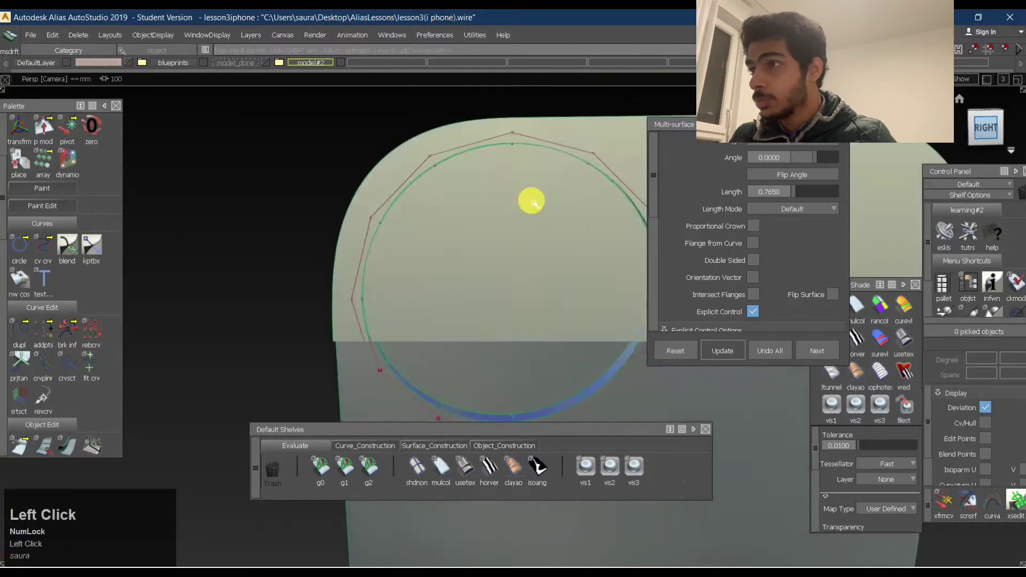
pyautogui.keyDown('alt'); pyautogui.keyDown('shift'); pyautogui.moveTo(333, 190); pyautogui.dragTo(561, 192); pyautogui.keyUp('shift'); pyautogui.keyUp('alt')
pyautogui.click(419, 181)
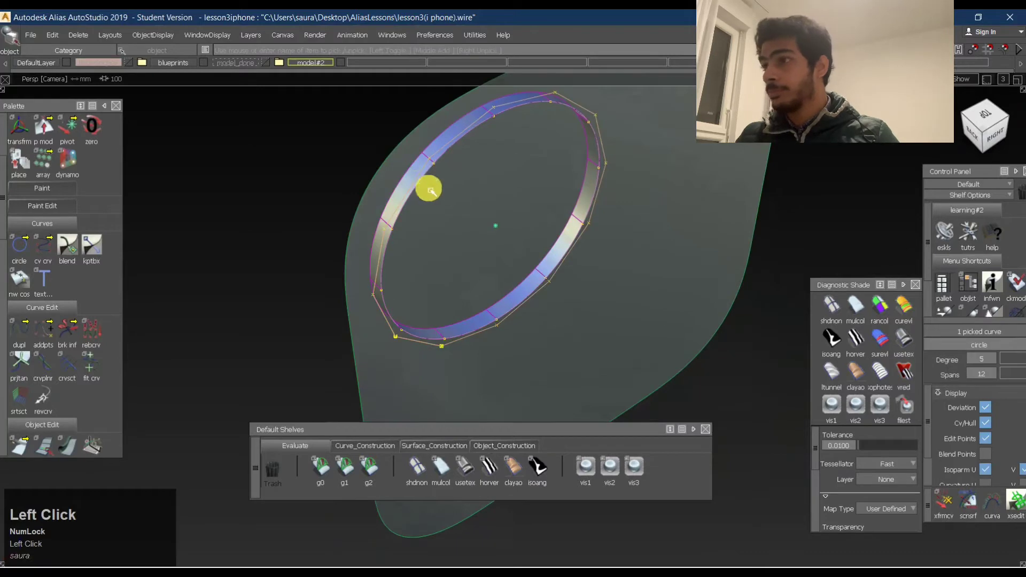
pyautogui.hotkey('ctrl', 'h')
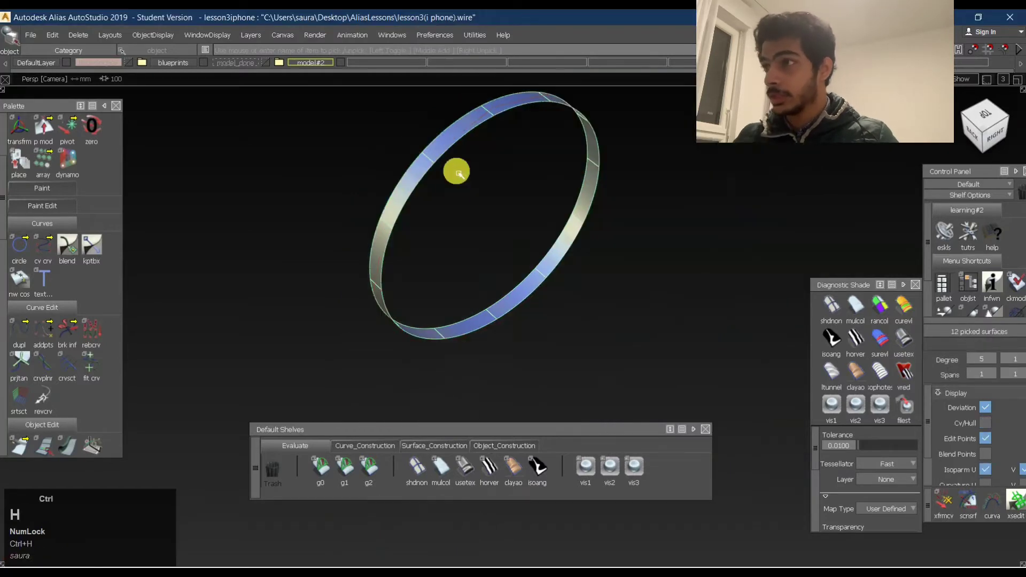
# Draw a straight vertical edit-point curve in the right view from the ring's topmost point to just below the ring.
pyautogui.click(989, 140)
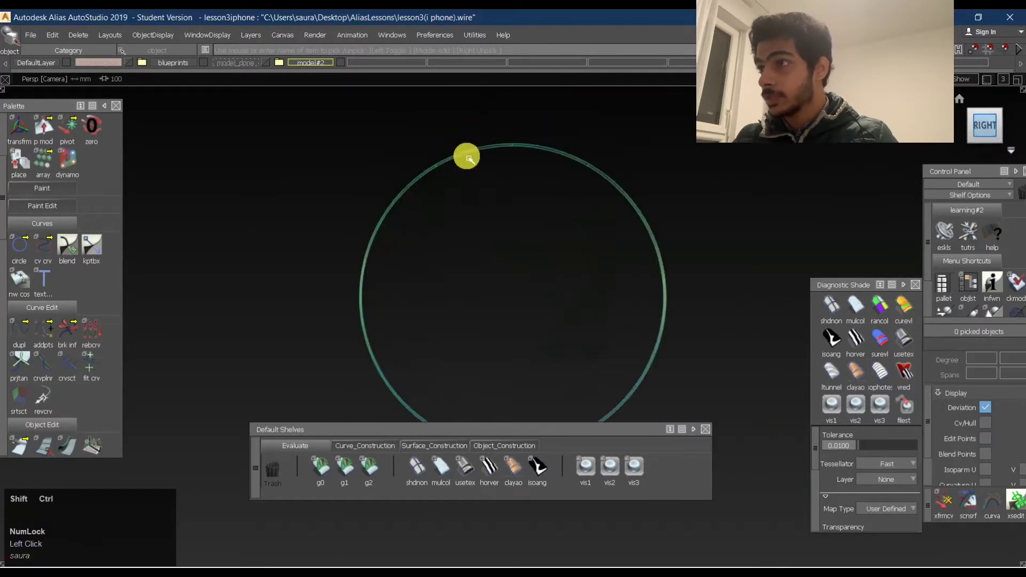
pyautogui.keyDown('ctrl'); pyautogui.keyDown('shift'); pyautogui.moveTo(467, 155); pyautogui.dragTo(459, 214); pyautogui.keyUp('shift'); pyautogui.keyUp('ctrl')
pyautogui.keyDown('ctrl'); pyautogui.keyDown('alt'); pyautogui.click(494, 147); pyautogui.keyUp('alt'); pyautogui.keyUp('ctrl')
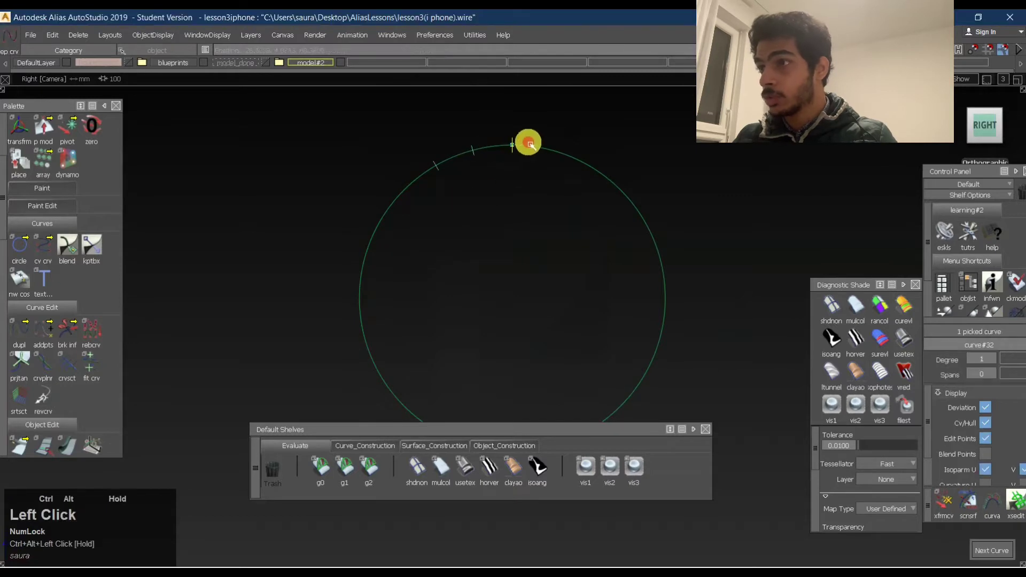
pyautogui.keyDown('ctrl'); pyautogui.keyDown('alt'); pyautogui.click(529, 143); pyautogui.keyUp('alt'); pyautogui.keyUp('ctrl')
pyautogui.rightClick(543, 368)
pyautogui.keyDown('alt'); pyautogui.keyDown('shift'); pyautogui.moveTo(553, 275); pyautogui.dragTo(521, 235, button='middle'); pyautogui.keyUp('shift'); pyautogui.keyUp('alt')
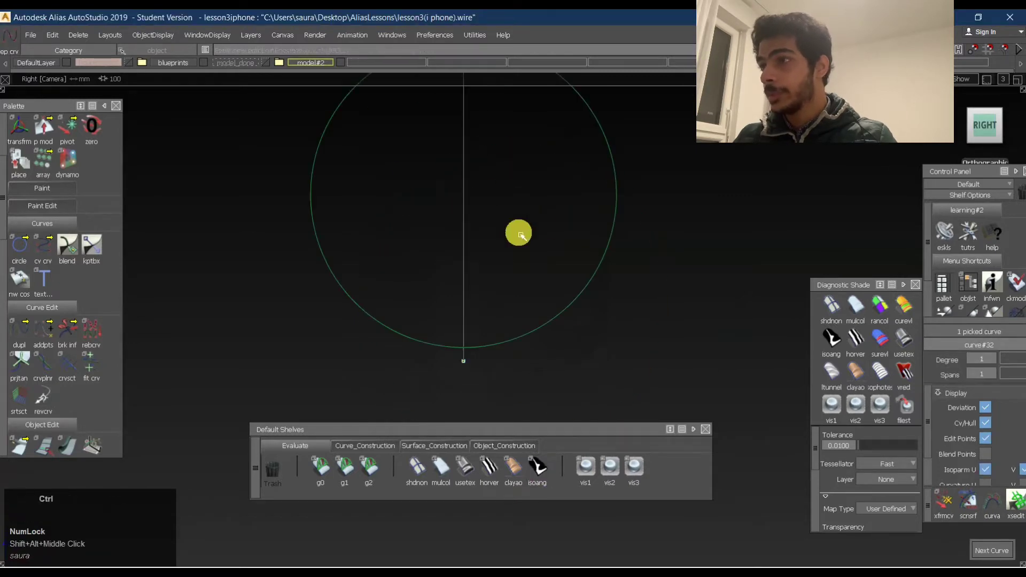
# Pick the straight vertical curve drawn across the ring and delete it.
pyautogui.rightClick(521, 235)
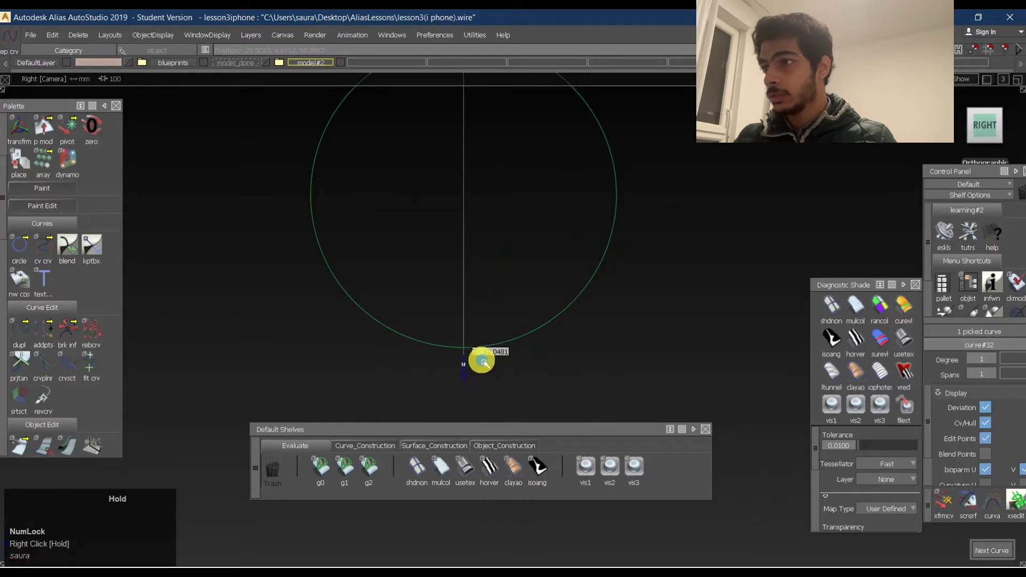
pyautogui.keyDown('alt'); pyautogui.keyDown('shift'); pyautogui.moveTo(238, 215); pyautogui.dragTo(503, 236); pyautogui.keyUp('shift'); pyautogui.keyUp('alt')
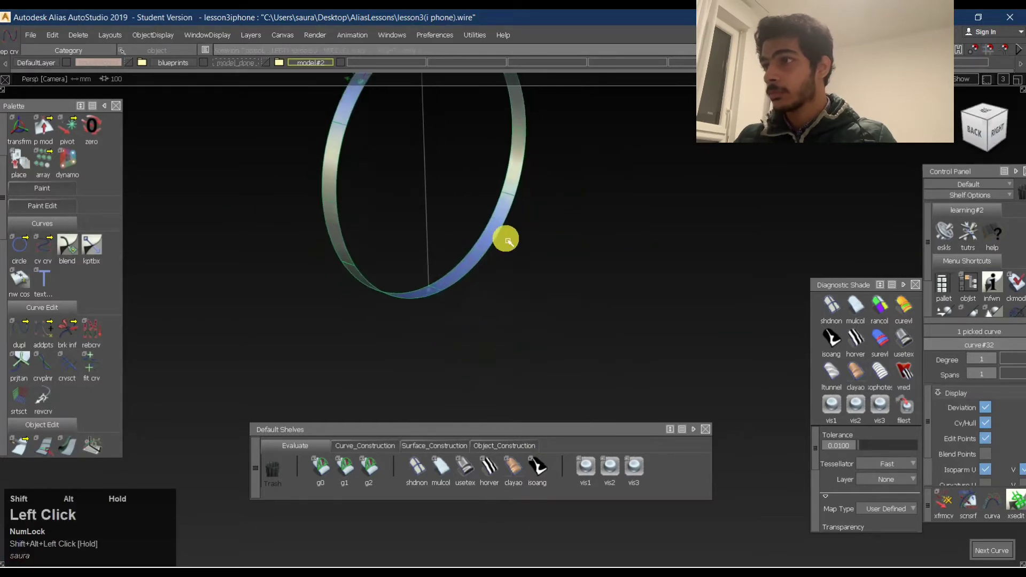
pyautogui.keyDown('alt'); pyautogui.keyDown('shift'); pyautogui.moveTo(504, 236); pyautogui.dragTo(417, 343, button='middle'); pyautogui.keyUp('shift'); pyautogui.keyUp('alt')
pyautogui.keyDown('ctrl'); pyautogui.keyDown('shift'); pyautogui.moveTo(468, 268); pyautogui.dragTo(573, 252); pyautogui.keyUp('shift'); pyautogui.keyUp('ctrl')
pyautogui.press('Delete')
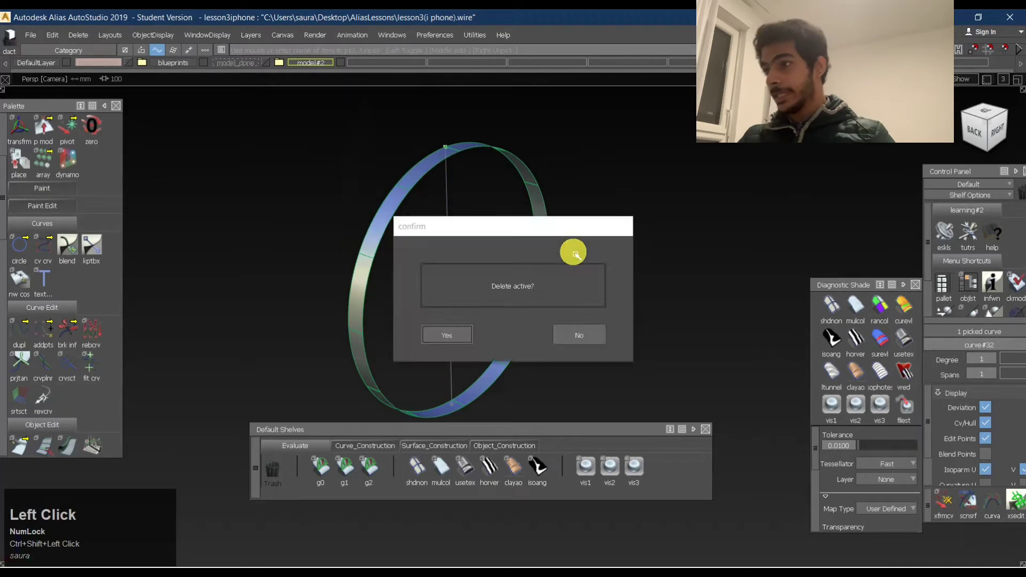
pyautogui.press('Return')
# Place a primitive plane inside the lens ring in the right view.
pyautogui.click(426, 447)
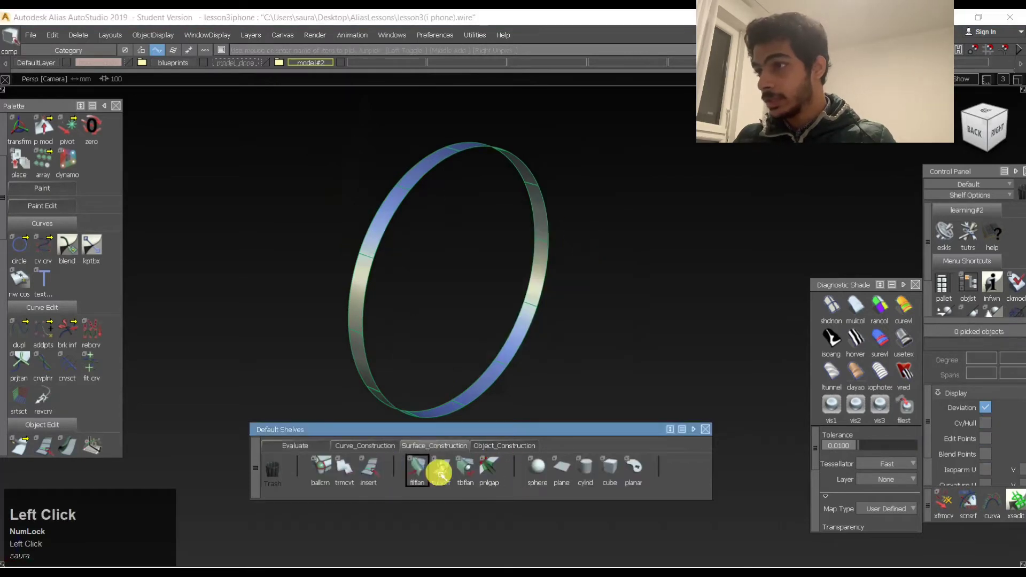
pyautogui.scroll(-5, 33, 225)
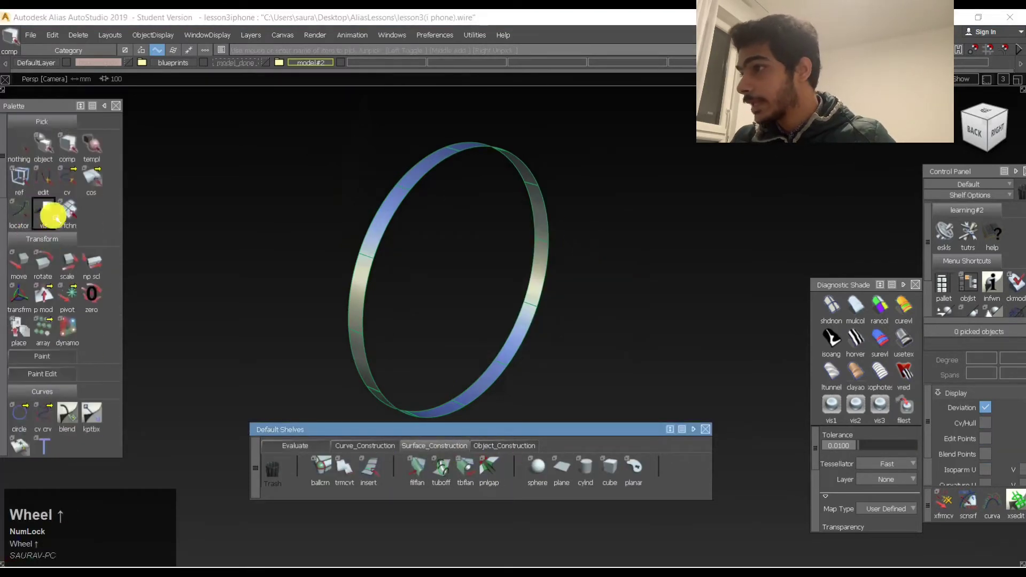
pyautogui.scroll(-4, 71, 331)
pyautogui.moveTo(21, 326); pyautogui.dragTo(160, 331)
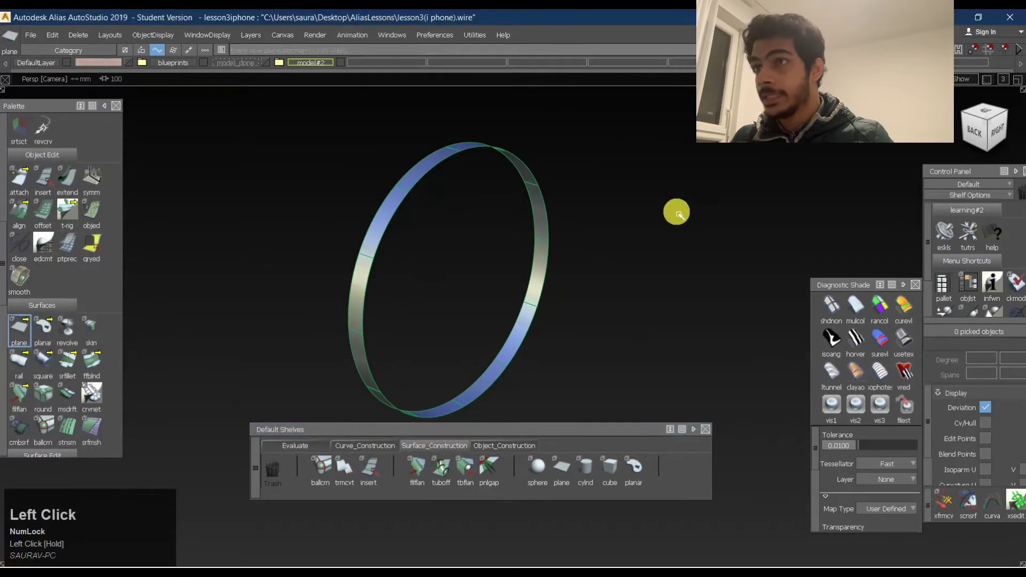
pyautogui.click(1008, 140)
pyautogui.click(472, 304)
# Scale the plane until it is slightly larger than the ring and move it so the ring sits centred inside.
pyautogui.keyDown('alt'); pyautogui.keyDown('shift'); pyautogui.moveTo(630, 279); pyautogui.dragTo(504, 225, button='middle'); pyautogui.keyUp('shift'); pyautogui.keyUp('alt')
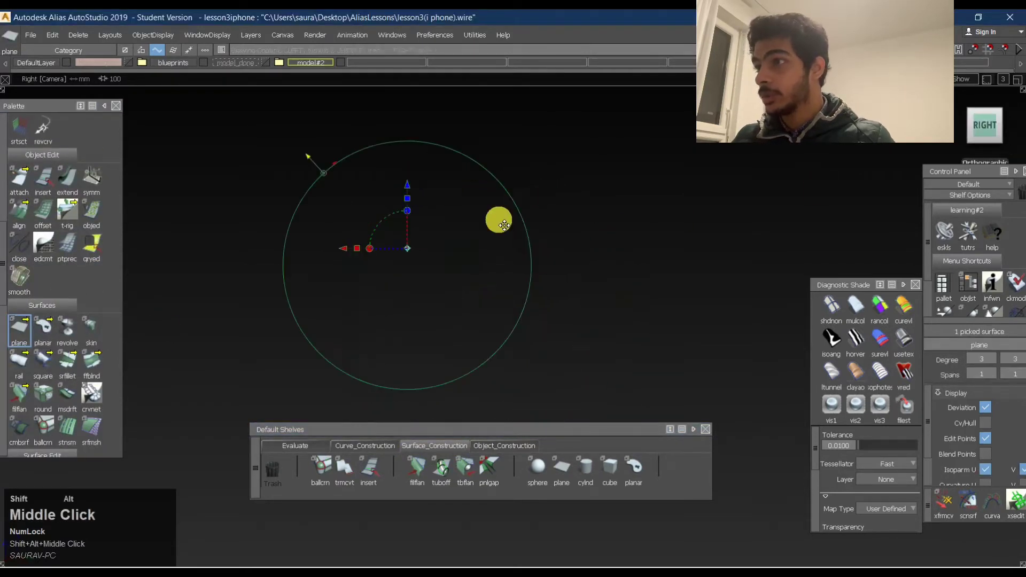
pyautogui.keyDown('alt'); pyautogui.keyDown('shift'); pyautogui.moveTo(504, 225); pyautogui.dragTo(283, 259, button='right'); pyautogui.keyUp('shift'); pyautogui.keyUp('alt')
pyautogui.keyDown('alt'); pyautogui.keyDown('shift'); pyautogui.moveTo(284, 258); pyautogui.dragTo(686, 259, button='middle'); pyautogui.keyUp('shift'); pyautogui.keyUp('alt')
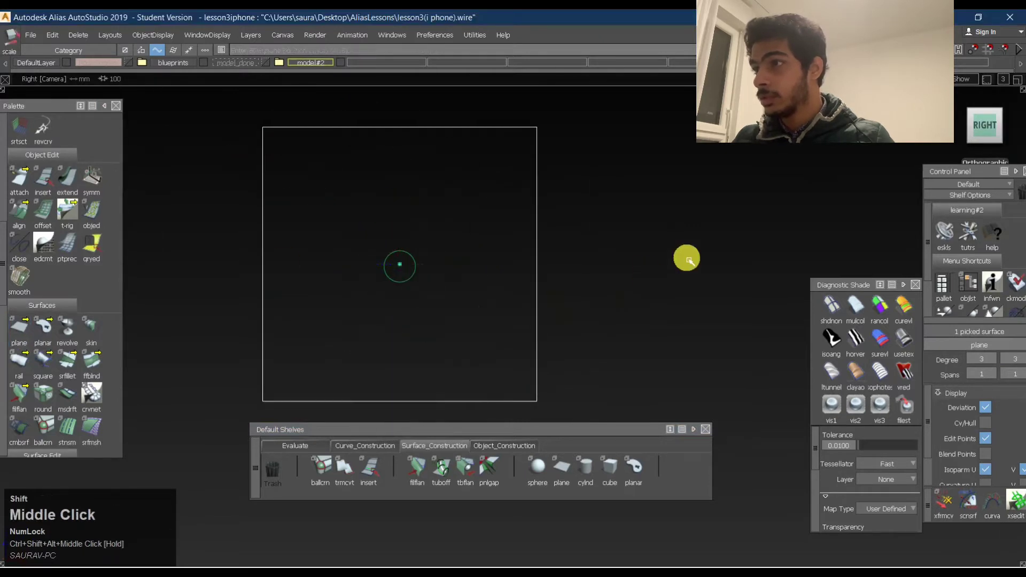
pyautogui.moveTo(686, 258); pyautogui.dragTo(576, 271)
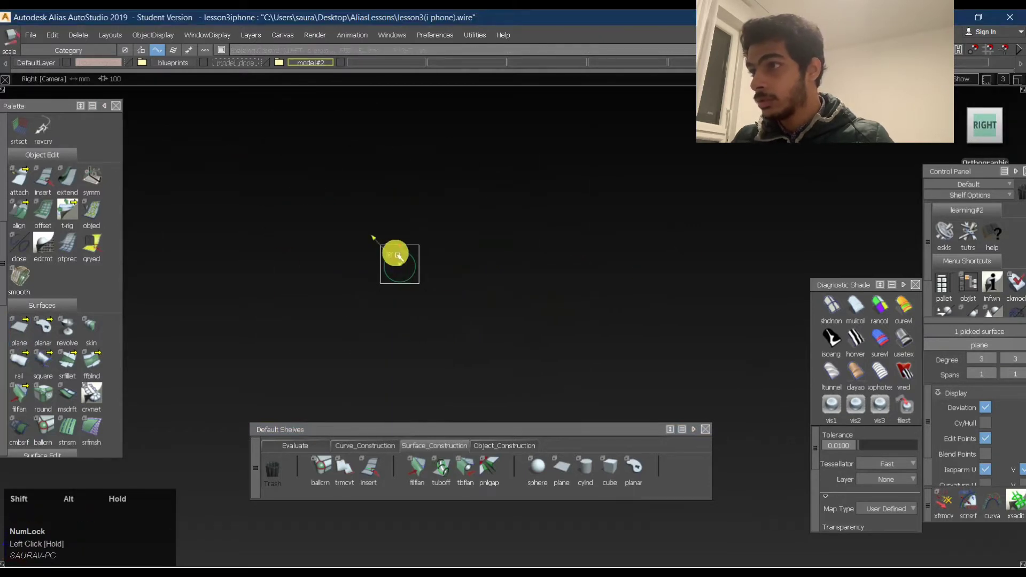
pyautogui.keyDown('alt'); pyautogui.keyDown('shift'); pyautogui.moveTo(396, 255); pyautogui.dragTo(425, 280, button='right'); pyautogui.keyUp('shift'); pyautogui.keyUp('alt')
pyautogui.keyDown('ctrl'); pyautogui.keyDown('alt'); pyautogui.keyDown('shift'); pyautogui.moveTo(426, 279); pyautogui.dragTo(563, 254, button='middle'); pyautogui.keyUp('shift'); pyautogui.keyUp('alt'); pyautogui.keyUp('ctrl')
pyautogui.moveTo(563, 254); pyautogui.dragTo(589, 250, button='right')
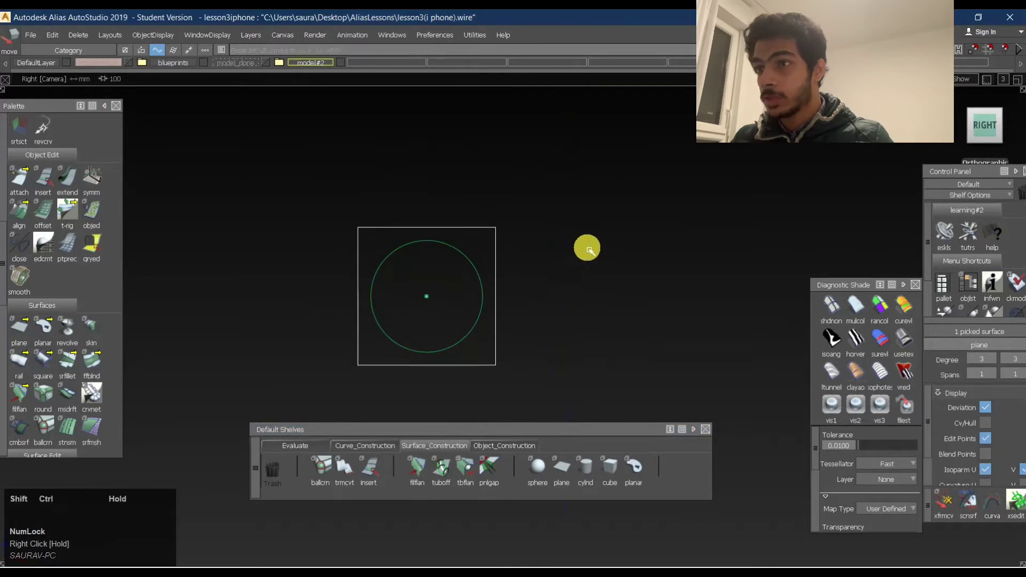
# Set the plane's degree to 1 in both directions and accept the change.
pyautogui.click(997, 360)
pyautogui.click(994, 406)
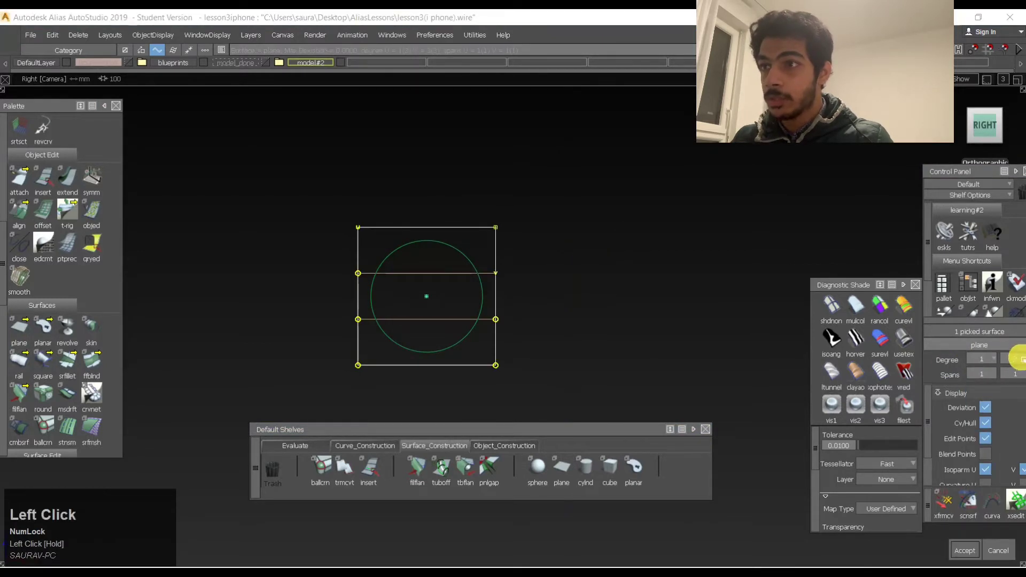
pyautogui.moveTo(1017, 359); pyautogui.dragTo(991, 397)
pyautogui.press('space')
# Pick the square plane around the ring and reposition its pivot.
pyautogui.keyDown('ctrl'); pyautogui.keyDown('shift'); pyautogui.click(415, 319); pyautogui.keyUp('shift'); pyautogui.keyUp('ctrl')
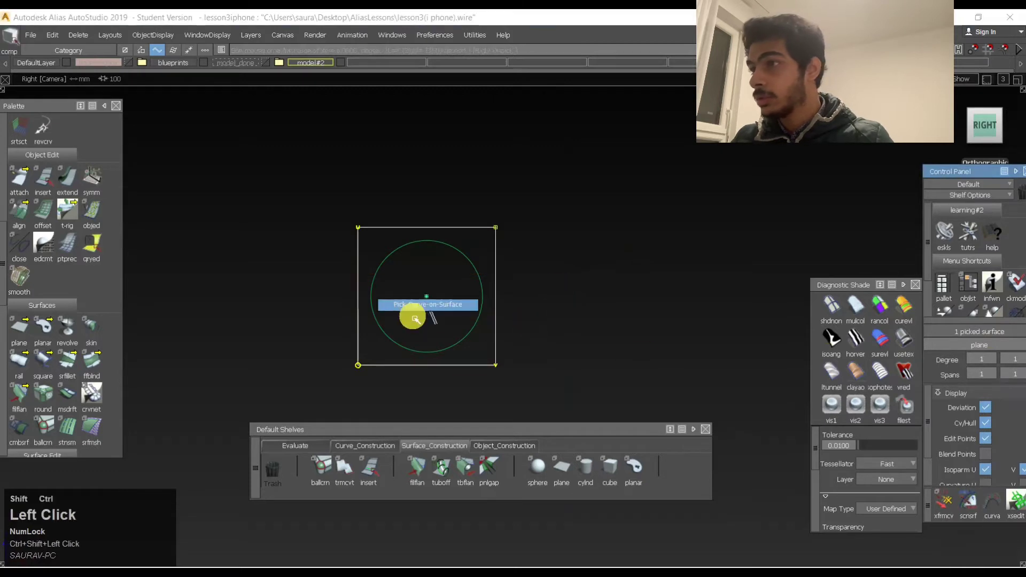
pyautogui.keyDown('ctrl'); pyautogui.keyDown('shift'); pyautogui.moveTo(419, 256); pyautogui.dragTo(442, 233); pyautogui.keyUp('shift'); pyautogui.keyUp('ctrl')
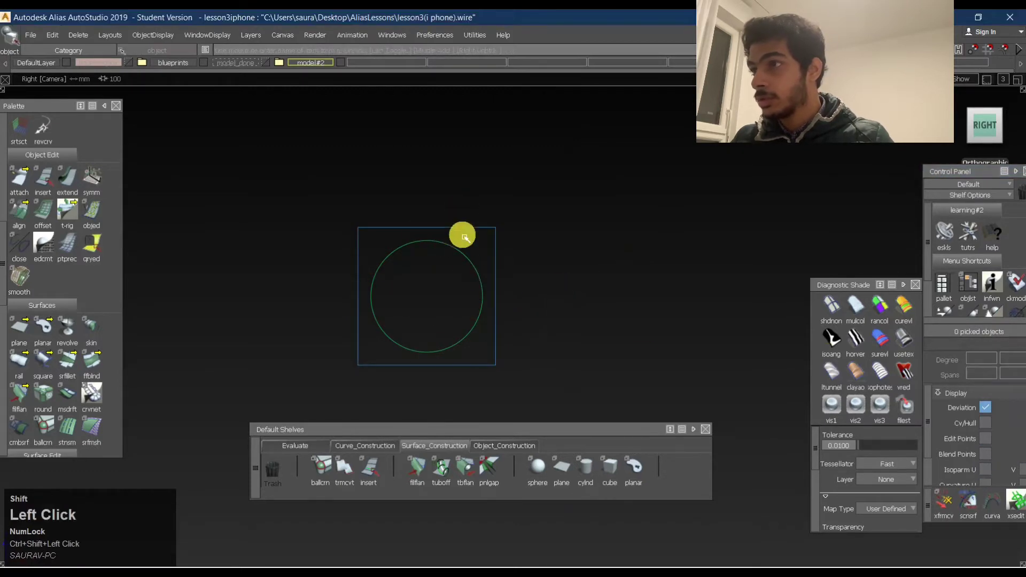
pyautogui.click(463, 235)
pyautogui.keyDown('ctrl'); pyautogui.keyDown('shift'); pyautogui.moveTo(460, 247); pyautogui.dragTo(389, 244, button='middle'); pyautogui.keyUp('shift'); pyautogui.keyUp('ctrl')
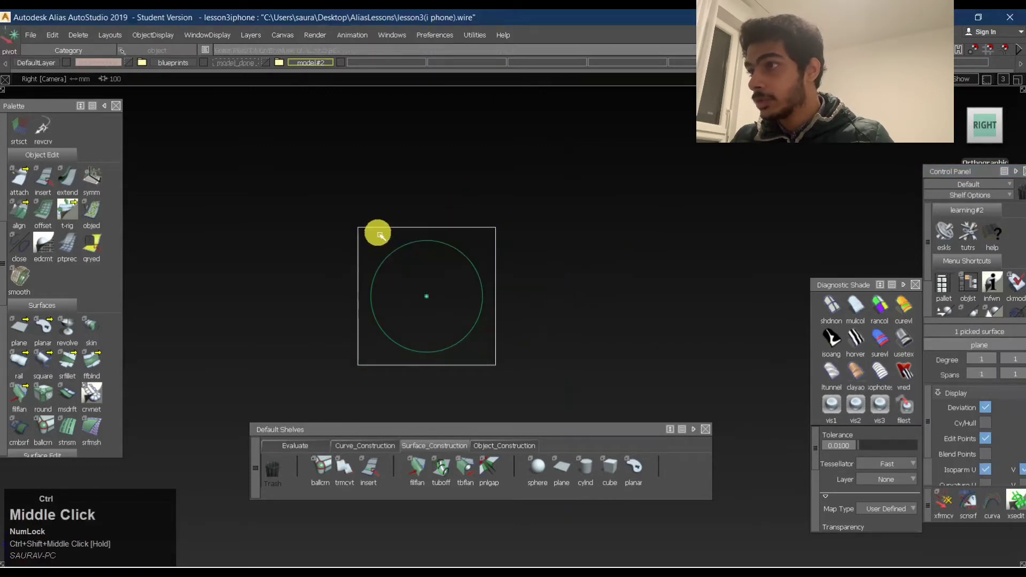
pyautogui.keyDown('ctrl'); pyautogui.keyDown('shift'); pyautogui.moveTo(412, 308); pyautogui.dragTo(417, 228, button='middle'); pyautogui.keyUp('shift'); pyautogui.keyUp('ctrl')
pyautogui.keyDown('ctrl'); pyautogui.keyDown('alt'); pyautogui.moveTo(433, 244); pyautogui.dragTo(419, 245); pyautogui.keyUp('alt'); pyautogui.keyUp('ctrl')
pyautogui.keyDown('ctrl'); pyautogui.keyDown('shift'); pyautogui.moveTo(434, 337); pyautogui.dragTo(435, 267, button='middle'); pyautogui.keyUp('shift'); pyautogui.keyUp('ctrl')
# Move the plane until it lies flush with one edge of the ring wall, checking the alignment from the back.
pyautogui.moveTo(676, 246)
pyautogui.mouseDown(button='middle')
pyautogui.moveTo(589, 255)
pyautogui.moveTo(576, 305)
pyautogui.mouseUp(button='middle')
pyautogui.moveTo(603, 268); pyautogui.dragTo(602, 255, button='right')
pyautogui.keyDown('ctrl'); pyautogui.keyDown('shift'); pyautogui.moveTo(614, 256); pyautogui.dragTo(530, 257, button='middle'); pyautogui.keyUp('shift'); pyautogui.keyUp('ctrl')
pyautogui.keyDown('ctrl'); pyautogui.keyDown('shift'); pyautogui.moveTo(581, 278); pyautogui.dragTo(577, 218, button='middle'); pyautogui.keyUp('shift'); pyautogui.keyUp('ctrl')
pyautogui.keyDown('ctrl'); pyautogui.keyDown('shift'); pyautogui.moveTo(549, 272); pyautogui.dragTo(544, 202); pyautogui.keyUp('shift'); pyautogui.keyUp('ctrl')
pyautogui.click(504, 261)
pyautogui.keyDown('ctrl'); pyautogui.keyDown('shift'); pyautogui.moveTo(544, 318); pyautogui.dragTo(541, 262, button='middle'); pyautogui.keyUp('shift'); pyautogui.keyUp('ctrl')
pyautogui.moveTo(614, 246); pyautogui.dragTo(607, 247, button='middle')
pyautogui.keyDown('alt'); pyautogui.keyDown('shift'); pyautogui.moveTo(499, 322); pyautogui.dragTo(673, 263); pyautogui.keyUp('shift'); pyautogui.keyUp('alt')
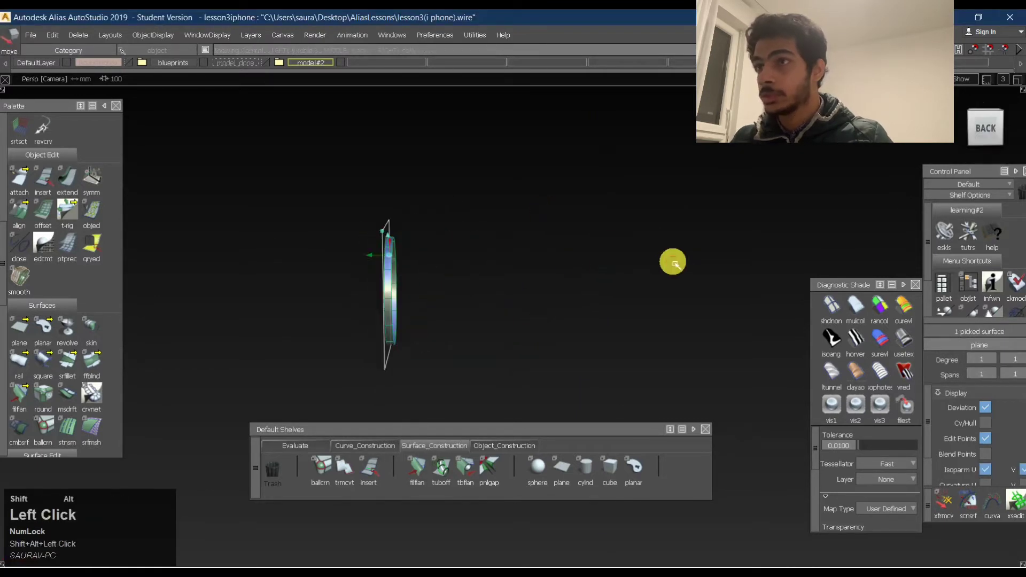
pyautogui.click(985, 136)
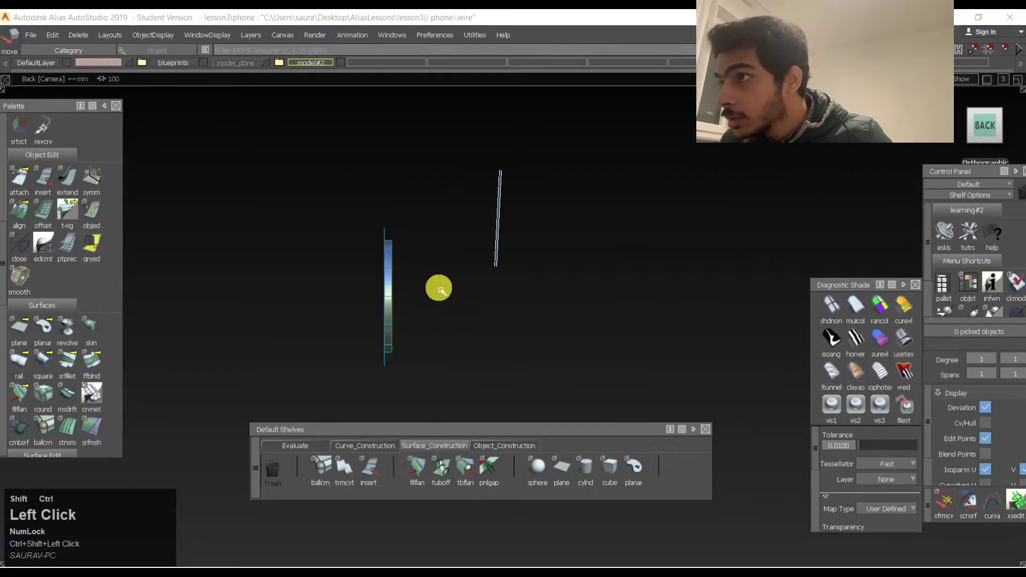
# Display the control vertices of the ring's topmost wall segment.
pyautogui.keyDown('alt'); pyautogui.keyDown('shift'); pyautogui.moveTo(438, 250); pyautogui.dragTo(604, 236, button='right'); pyautogui.keyUp('shift'); pyautogui.keyUp('alt')
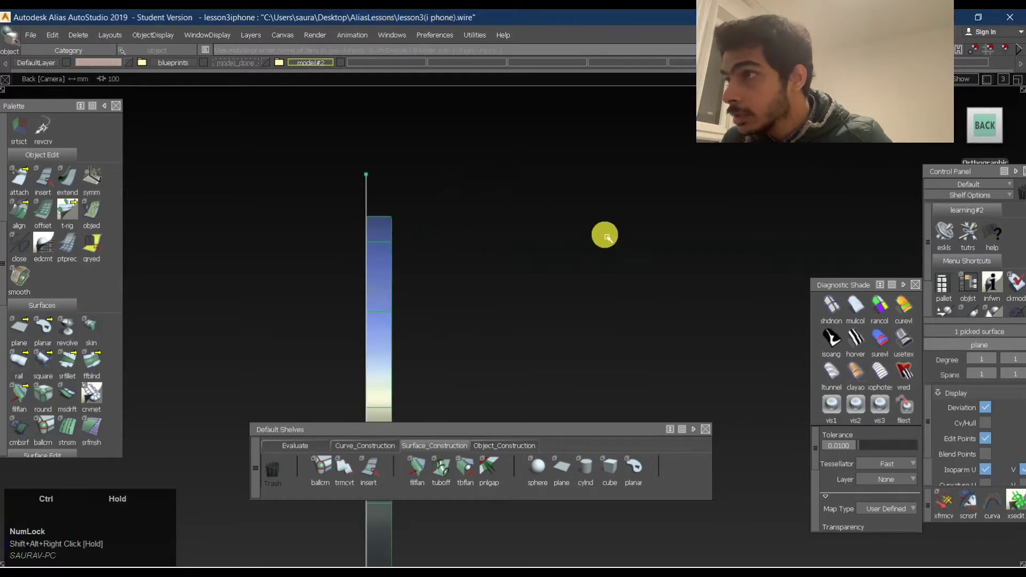
pyautogui.keyDown('ctrl'); pyautogui.keyDown('shift'); pyautogui.moveTo(694, 221); pyautogui.dragTo(516, 220); pyautogui.keyUp('shift'); pyautogui.keyUp('ctrl')
pyautogui.click(381, 220)
pyautogui.moveTo(556, 283)
pyautogui.keyDown('ctrl'); pyautogui.keyDown('shift'); pyautogui.mouseDown()
pyautogui.moveTo(553, 163)
pyautogui.moveTo(577, 195)
pyautogui.mouseUp(); pyautogui.keyUp('shift'); pyautogui.keyUp('ctrl')
pyautogui.keyDown('ctrl'); pyautogui.keyDown('shift'); pyautogui.moveTo(648, 197); pyautogui.dragTo(423, 220); pyautogui.keyUp('shift'); pyautogui.keyUp('ctrl')
pyautogui.click(392, 238)
pyautogui.keyDown('ctrl'); pyautogui.keyDown('shift'); pyautogui.moveTo(454, 179); pyautogui.dragTo(407, 304, button='right'); pyautogui.keyUp('shift'); pyautogui.keyUp('ctrl')
pyautogui.keyDown('ctrl'); pyautogui.keyDown('shift'); pyautogui.moveTo(544, 195); pyautogui.dragTo(394, 214); pyautogui.keyUp('shift'); pyautogui.keyUp('ctrl')
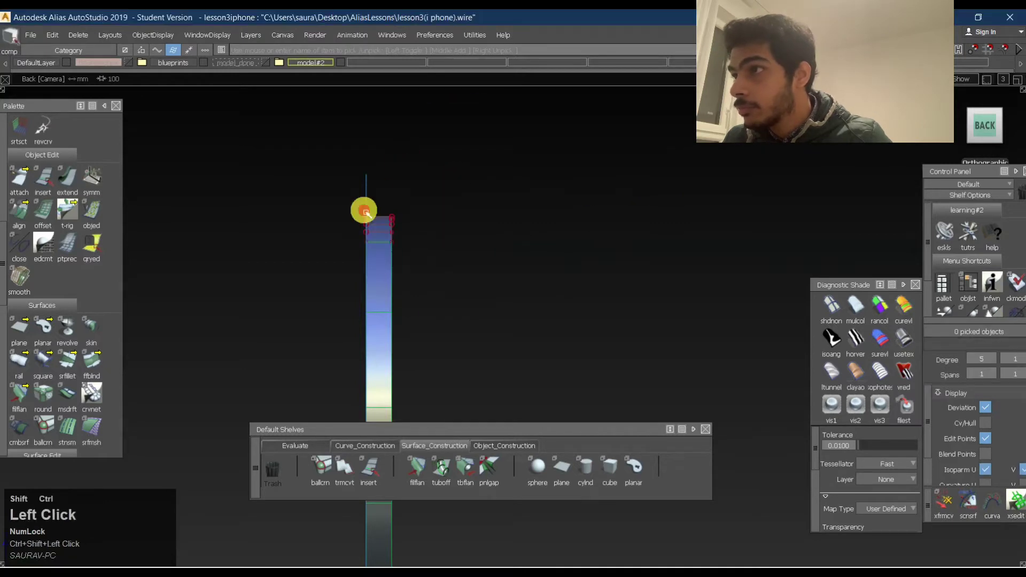
# Place a copy of the plane on the ring wall's opposite edge and hide the ring's control vertices.
pyautogui.keyDown('ctrl'); pyautogui.keyDown('shift'); pyautogui.moveTo(428, 165); pyautogui.dragTo(417, 244); pyautogui.keyUp('shift'); pyautogui.keyUp('ctrl')
pyautogui.moveTo(350, 192); pyautogui.dragTo(415, 198)
pyautogui.keyDown('ctrl'); pyautogui.keyDown('shift'); pyautogui.moveTo(416, 199); pyautogui.dragTo(423, 215, button='middle'); pyautogui.keyUp('shift'); pyautogui.keyUp('ctrl')
pyautogui.keyDown('ctrl'); pyautogui.keyDown('shift'); pyautogui.moveTo(423, 214); pyautogui.dragTo(376, 233); pyautogui.keyUp('shift'); pyautogui.keyUp('ctrl')
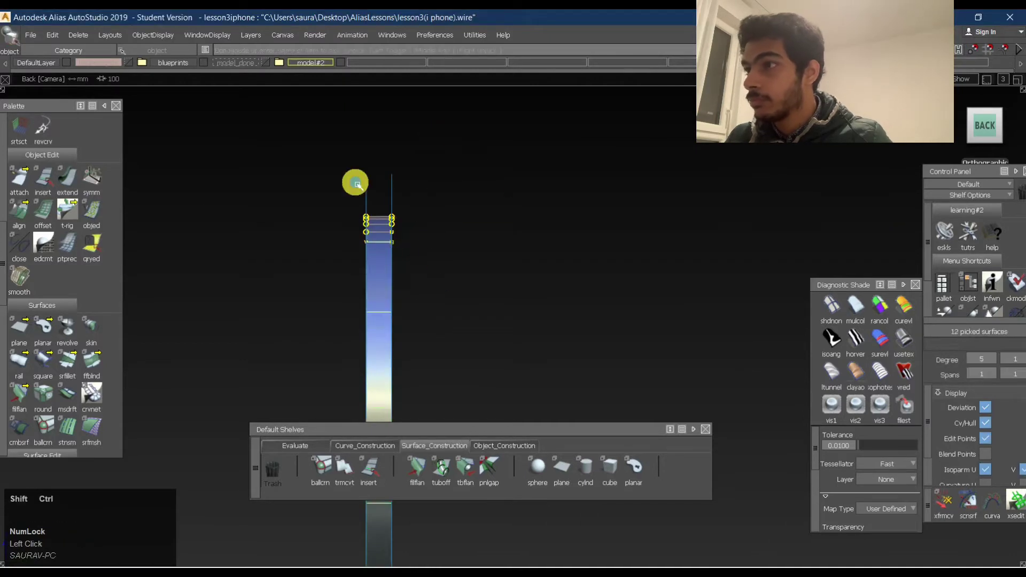
pyautogui.keyDown('ctrl'); pyautogui.keyDown('shift'); pyautogui.moveTo(357, 185); pyautogui.dragTo(368, 120); pyautogui.keyUp('shift'); pyautogui.keyUp('ctrl')
pyautogui.keyDown('alt'); pyautogui.keyDown('shift'); pyautogui.moveTo(631, 182); pyautogui.dragTo(283, 262); pyautogui.keyUp('shift'); pyautogui.keyUp('alt')
pyautogui.keyDown('ctrl'); pyautogui.keyDown('shift'); pyautogui.moveTo(389, 287); pyautogui.dragTo(383, 128); pyautogui.keyUp('shift'); pyautogui.keyUp('ctrl')
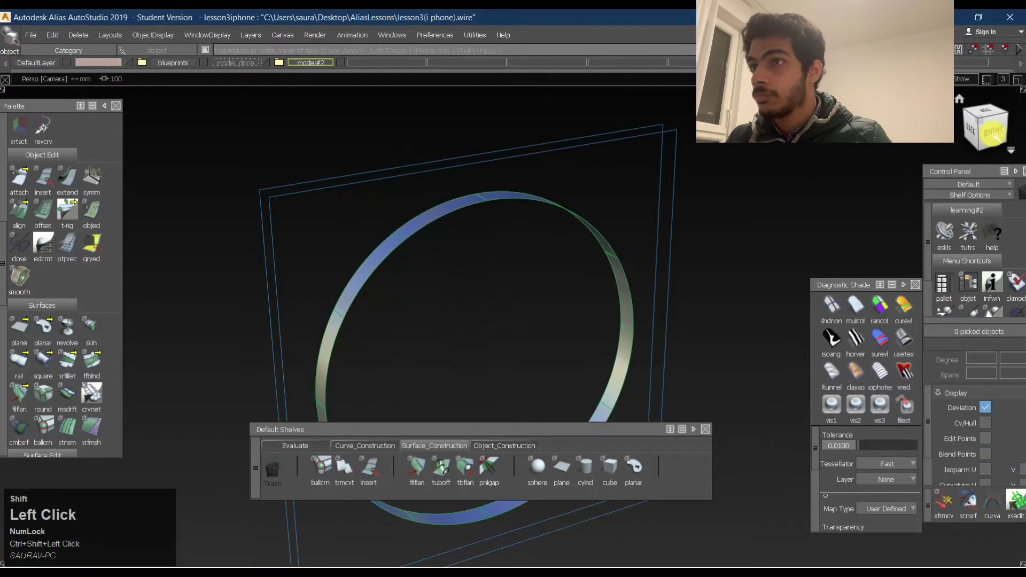
# Shade both planes and orbit to an angled view of them with the ring.
pyautogui.click(992, 137)
pyautogui.click(309, 445)
pyautogui.click(462, 468)
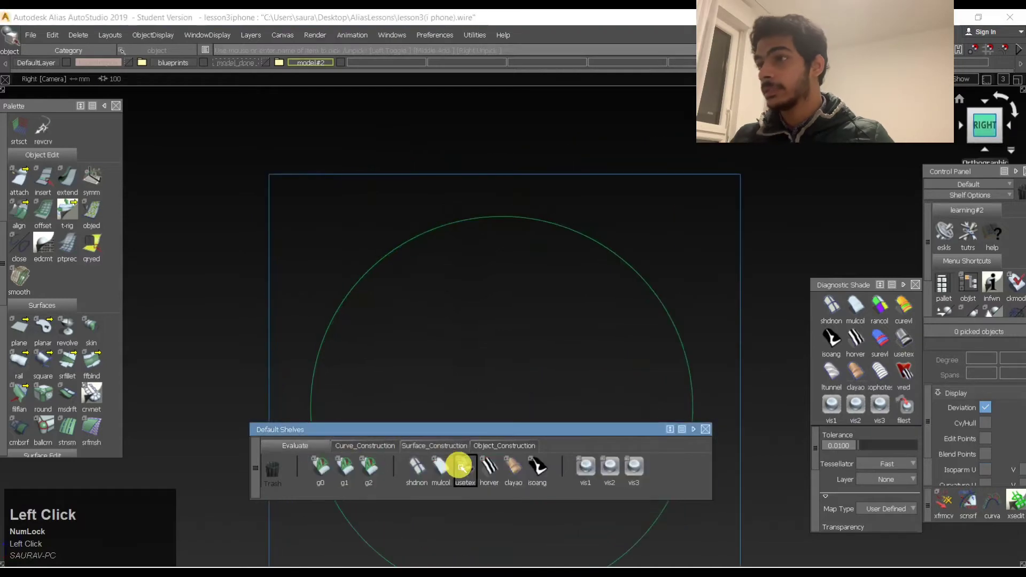
pyautogui.moveTo(366, 284)
pyautogui.keyDown('alt'); pyautogui.keyDown('shift'); pyautogui.mouseDown()
pyautogui.moveTo(607, 341)
pyautogui.moveTo(465, 277)
pyautogui.moveTo(680, 230)
pyautogui.moveTo(467, 169)
pyautogui.moveTo(422, 261)
pyautogui.mouseUp(); pyautogui.keyUp('shift'); pyautogui.keyUp('alt')
pyautogui.keyDown('alt'); pyautogui.keyDown('shift'); pyautogui.moveTo(348, 228); pyautogui.dragTo(497, 224); pyautogui.keyUp('shift'); pyautogui.keyUp('alt')
pyautogui.click(526, 231)
# Intersect the copied plane with all the ring's wall surfaces.
pyautogui.keyDown('ctrl'); pyautogui.keyDown('shift'); pyautogui.moveTo(420, 229); pyautogui.dragTo(421, 255, button='right'); pyautogui.keyUp('shift'); pyautogui.keyUp('ctrl')
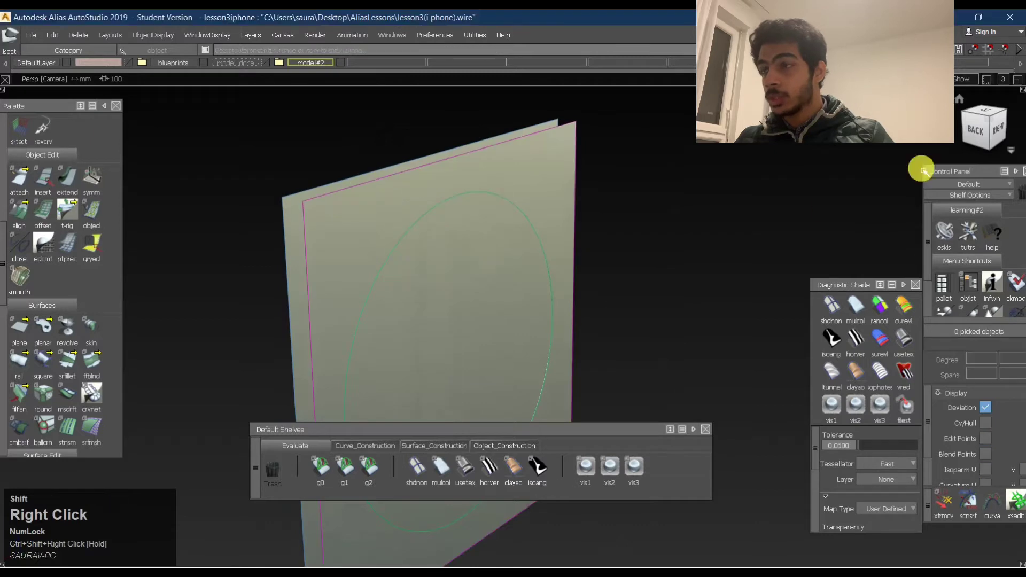
pyautogui.click(976, 130)
pyautogui.keyDown('alt'); pyautogui.keyDown('shift'); pyautogui.moveTo(551, 297); pyautogui.dragTo(485, 325, button='right'); pyautogui.keyUp('shift'); pyautogui.keyUp('alt')
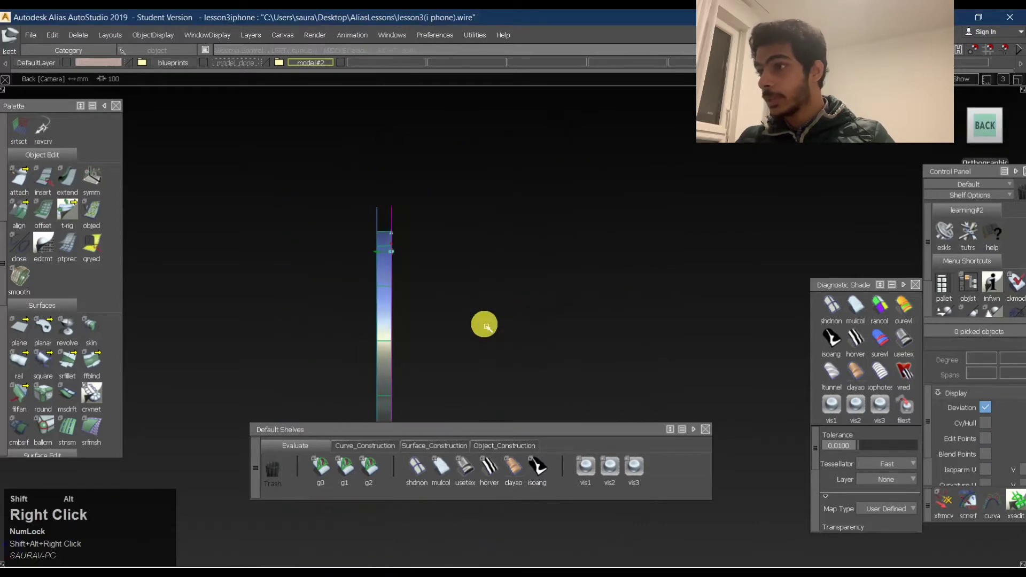
pyautogui.keyDown('alt'); pyautogui.keyDown('shift'); pyautogui.moveTo(481, 325); pyautogui.dragTo(491, 253, button='middle'); pyautogui.keyUp('shift'); pyautogui.keyUp('alt')
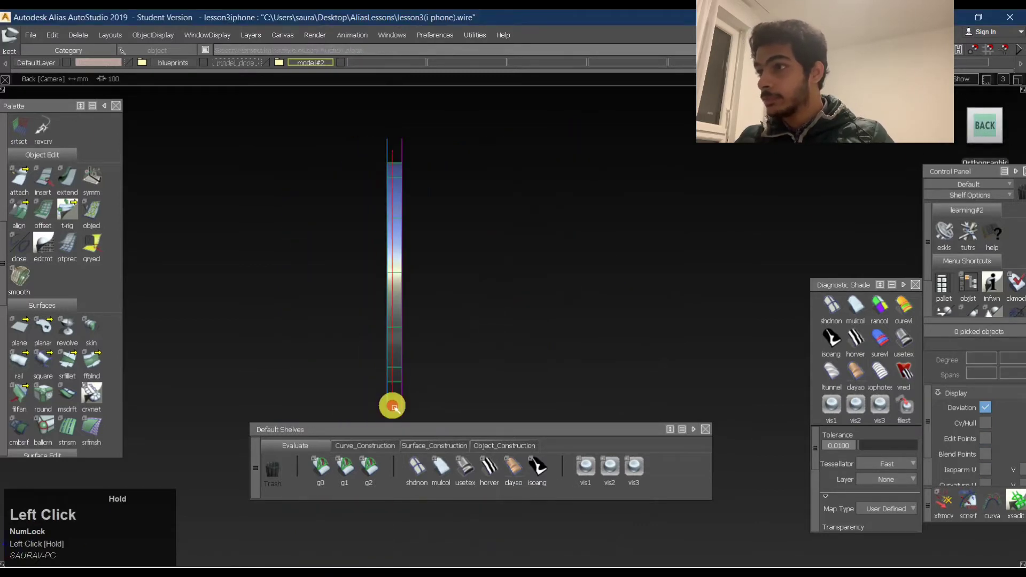
pyautogui.keyDown('alt'); pyautogui.keyDown('shift'); pyautogui.moveTo(552, 286); pyautogui.dragTo(417, 307); pyautogui.keyUp('shift'); pyautogui.keyUp('alt')
# Trim the copied plane, keeping only the circular region inside the ring.
pyautogui.keyDown('ctrl'); pyautogui.keyDown('shift'); pyautogui.moveTo(430, 210); pyautogui.dragTo(428, 291, button='right'); pyautogui.keyUp('shift'); pyautogui.keyUp('ctrl')
pyautogui.click(451, 241)
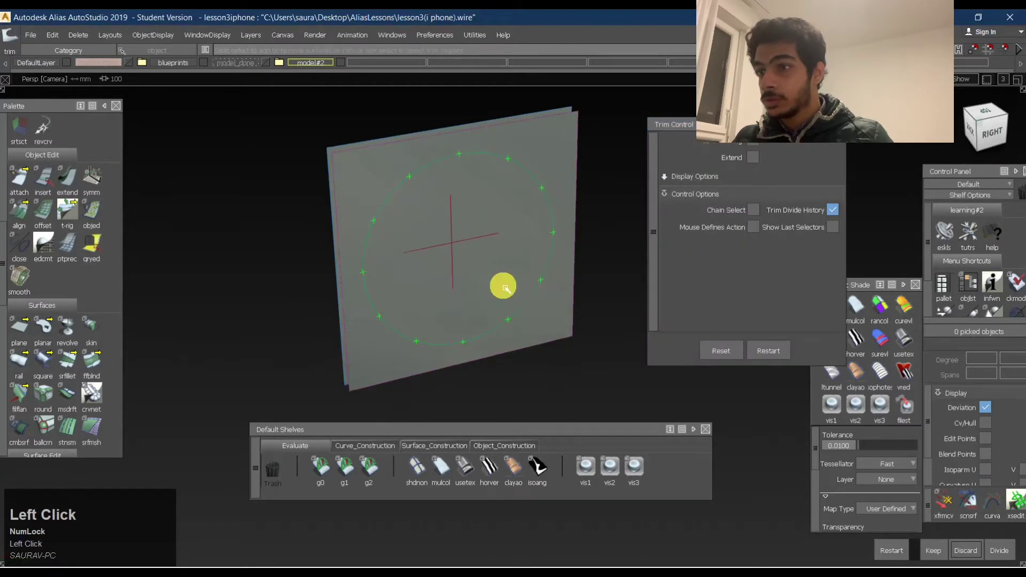
pyautogui.click(936, 548)
pyautogui.keyDown('ctrl'); pyautogui.click(446, 223); pyautogui.keyUp('ctrl')
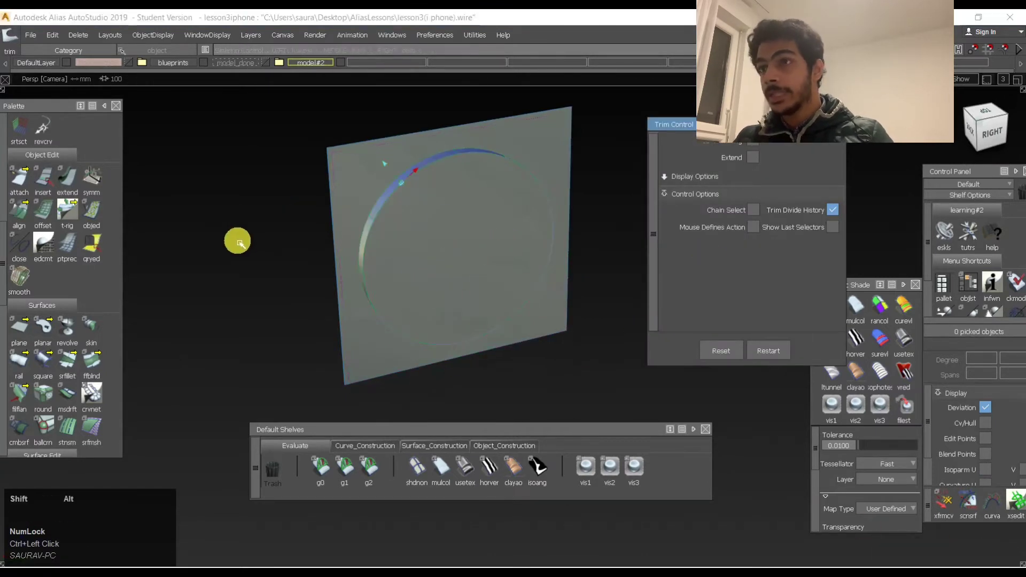
pyautogui.keyDown('alt'); pyautogui.keyDown('shift'); pyautogui.moveTo(236, 241); pyautogui.dragTo(347, 229); pyautogui.keyUp('shift'); pyautogui.keyUp('alt')
pyautogui.click(984, 126)
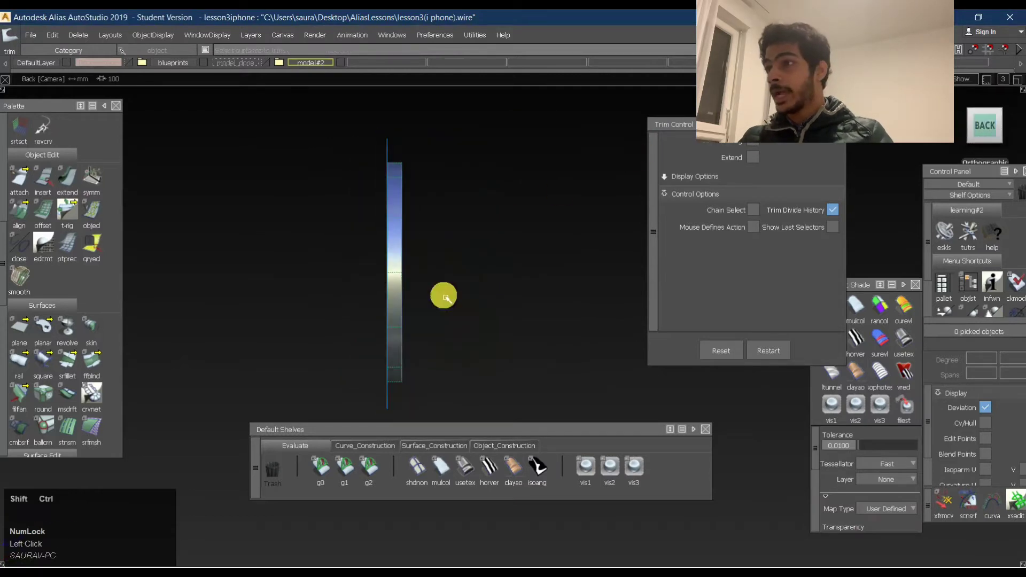
pyautogui.keyDown('ctrl'); pyautogui.keyDown('shift'); pyautogui.click(444, 126); pyautogui.keyUp('shift'); pyautogui.keyUp('ctrl')
pyautogui.keyDown('ctrl'); pyautogui.keyDown('shift'); pyautogui.moveTo(445, 127); pyautogui.dragTo(447, 214, button='right'); pyautogui.keyUp('shift'); pyautogui.keyUp('ctrl')
pyautogui.keyDown('alt'); pyautogui.keyDown('shift'); pyautogui.moveTo(408, 212); pyautogui.dragTo(565, 262); pyautogui.keyUp('shift'); pyautogui.keyUp('alt')
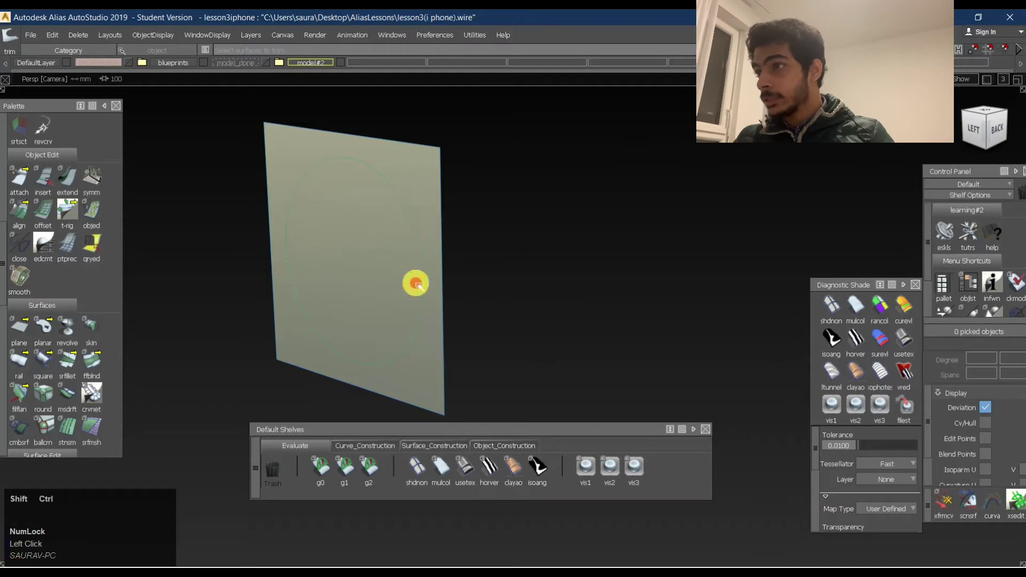
pyautogui.keyDown('ctrl'); pyautogui.keyDown('shift'); pyautogui.moveTo(409, 161); pyautogui.dragTo(410, 206, button='right'); pyautogui.keyUp('shift'); pyautogui.keyUp('ctrl')
pyautogui.keyDown('shift'); pyautogui.click(441, 182); pyautogui.keyUp('shift')
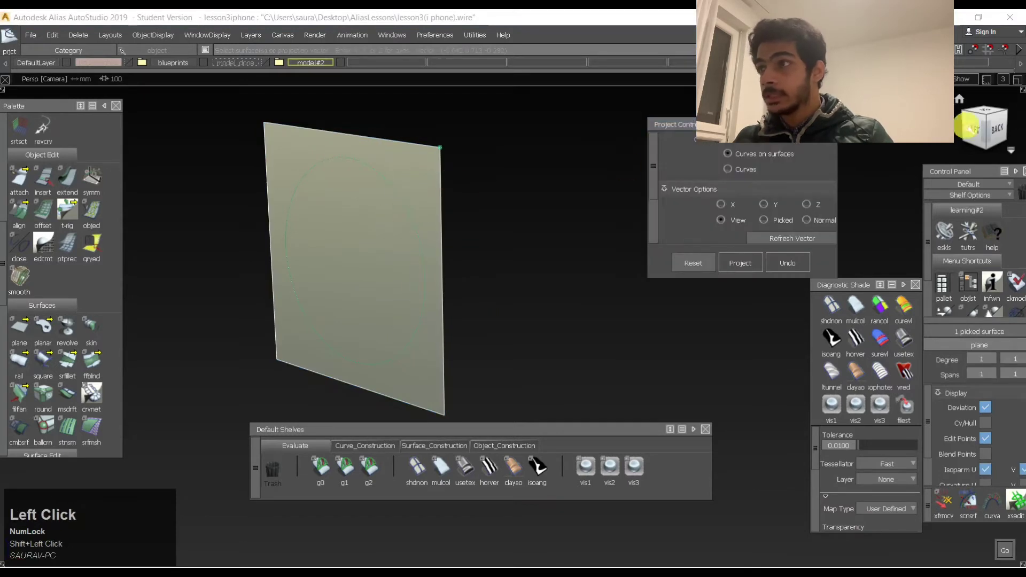
pyautogui.click(967, 128)
pyautogui.press('space')
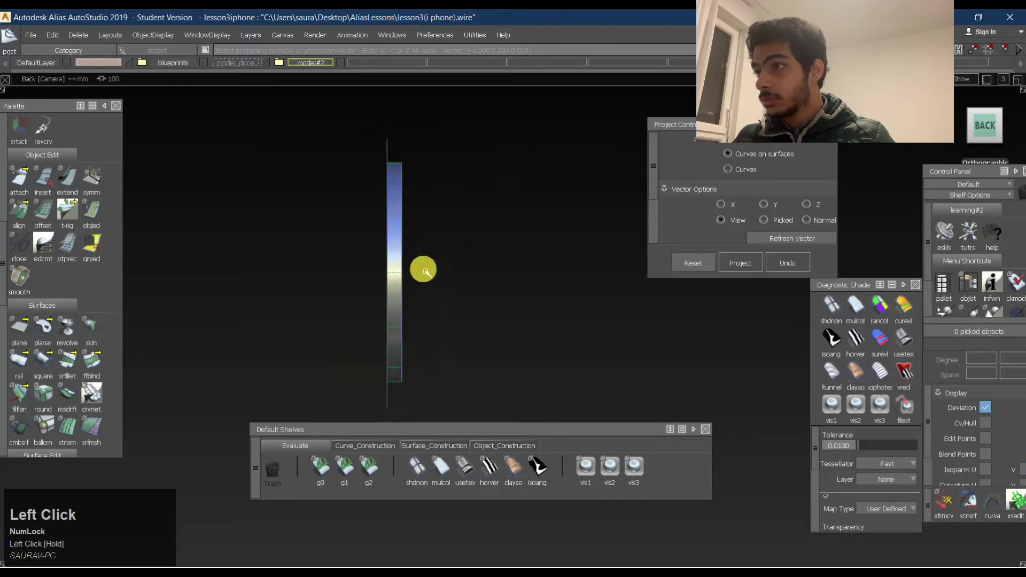
pyautogui.hotkey('shift', 'alt', 'space')
pyautogui.keyDown('alt'); pyautogui.keyDown('shift'); pyautogui.moveTo(341, 229); pyautogui.dragTo(428, 289); pyautogui.keyUp('shift'); pyautogui.keyUp('alt')
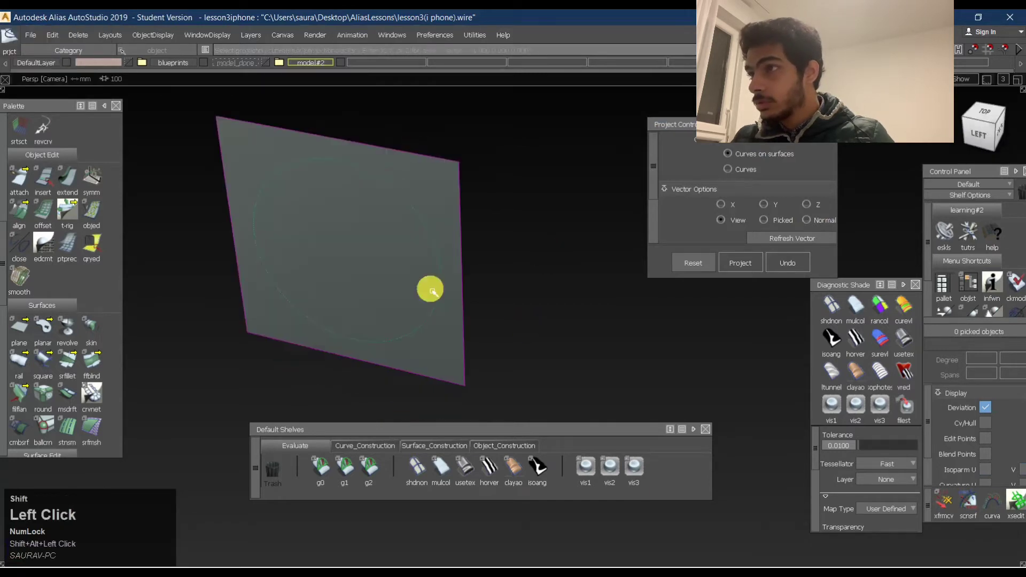
# Intersect the remaining square plane with the ring wall and trim it, keeping only the circular region inside.
pyautogui.keyDown('ctrl'); pyautogui.keyDown('shift'); pyautogui.moveTo(422, 172); pyautogui.dragTo(419, 233, button='right'); pyautogui.keyUp('shift'); pyautogui.keyUp('ctrl')
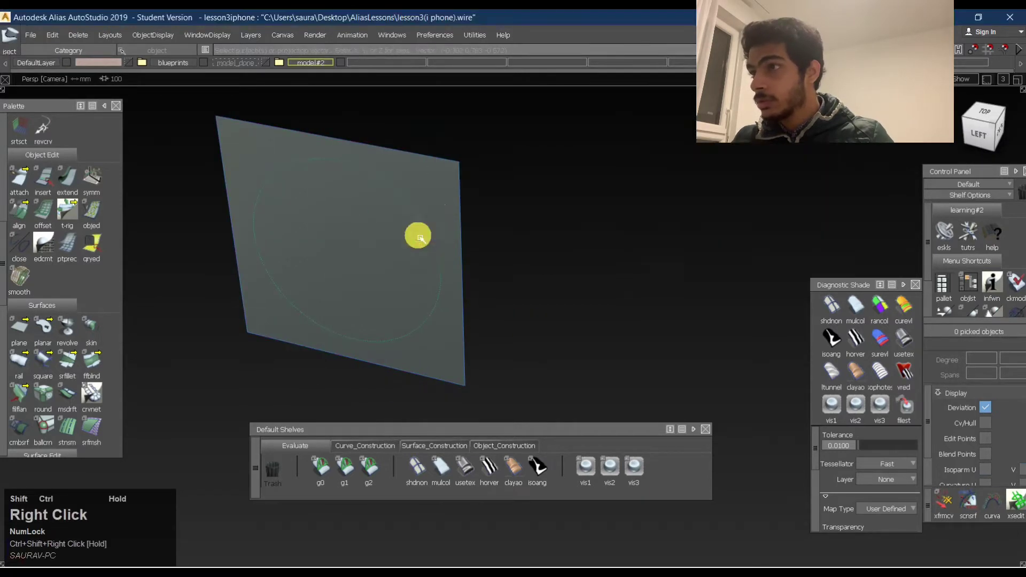
pyautogui.press('space')
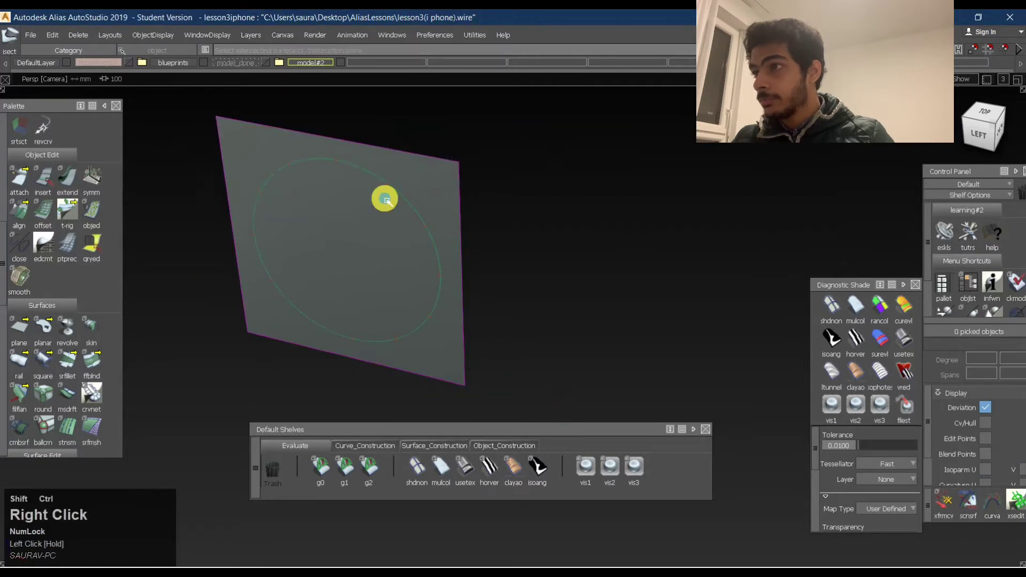
pyautogui.keyDown('ctrl'); pyautogui.keyDown('shift'); pyautogui.moveTo(384, 200); pyautogui.dragTo(373, 275, button='right'); pyautogui.keyUp('shift'); pyautogui.keyUp('ctrl')
pyautogui.click(342, 256)
pyautogui.press('space')
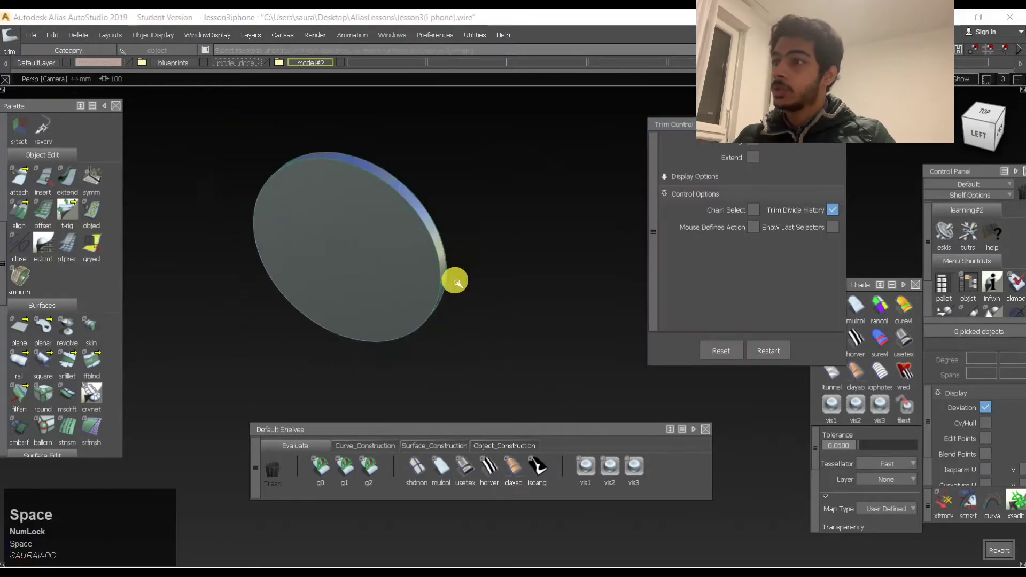
pyautogui.keyDown('ctrl'); pyautogui.keyDown('shift'); pyautogui.moveTo(457, 282); pyautogui.dragTo(190, 238); pyautogui.keyUp('shift'); pyautogui.keyUp('ctrl')
pyautogui.keyDown('alt'); pyautogui.keyDown('shift'); pyautogui.moveTo(348, 215); pyautogui.dragTo(263, 192); pyautogui.keyUp('shift'); pyautogui.keyUp('alt')
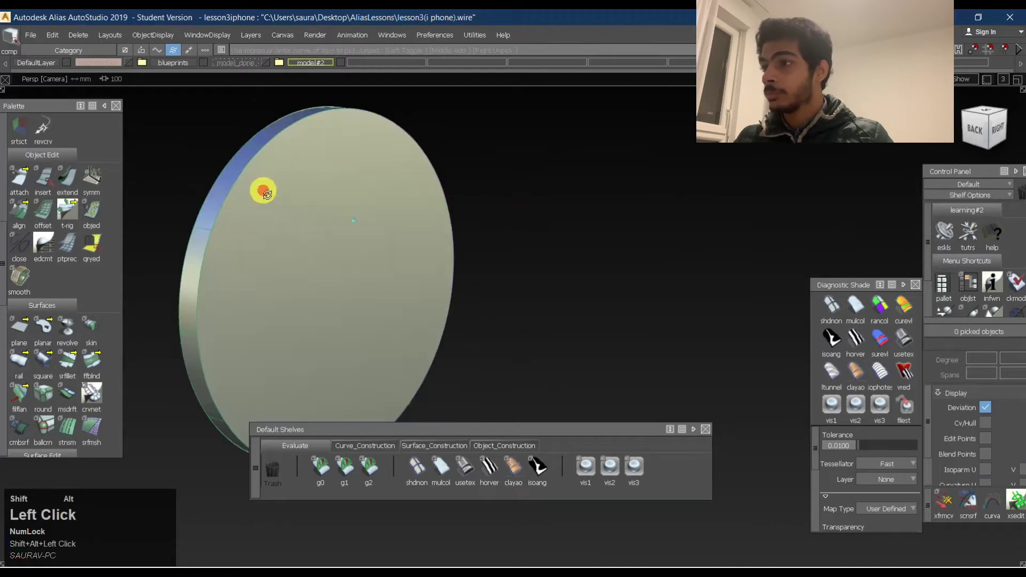
# Inspect the capped ring from angled views with the horizontal/vertical highlight shading and the textured shading.
pyautogui.click(489, 469)
pyautogui.moveTo(378, 214)
pyautogui.keyDown('alt'); pyautogui.keyDown('shift'); pyautogui.mouseDown()
pyautogui.moveTo(276, 240)
pyautogui.moveTo(393, 219)
pyautogui.mouseUp(); pyautogui.keyUp('shift'); pyautogui.keyUp('alt')
pyautogui.click(467, 468)
pyautogui.moveTo(322, 213)
pyautogui.keyDown('alt'); pyautogui.keyDown('shift'); pyautogui.mouseDown()
pyautogui.moveTo(515, 179)
pyautogui.moveTo(491, 225)
pyautogui.mouseUp(); pyautogui.keyUp('shift'); pyautogui.keyUp('alt')
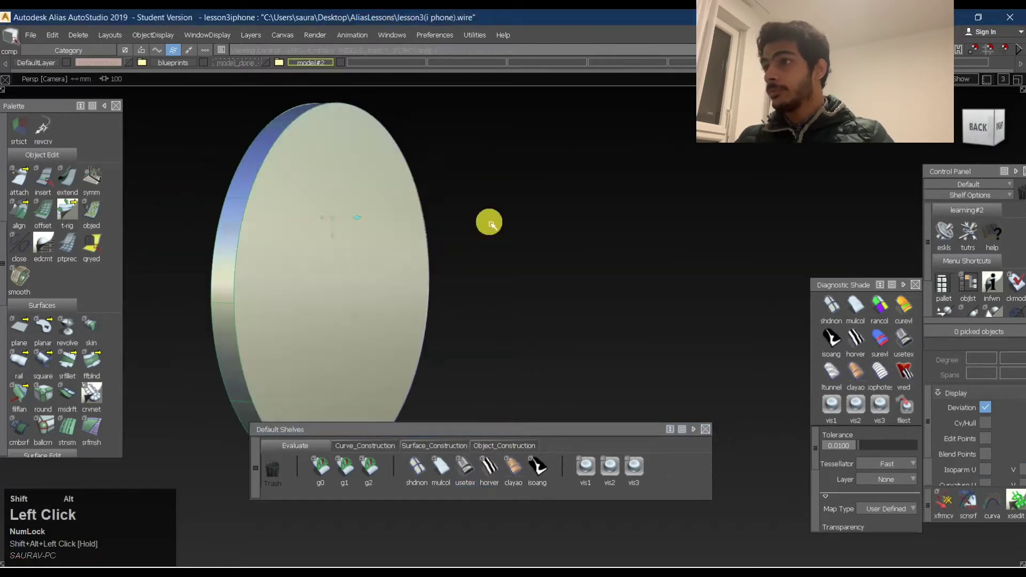
pyautogui.keyDown('alt'); pyautogui.keyDown('shift'); pyautogui.moveTo(493, 224); pyautogui.dragTo(592, 205, button='middle'); pyautogui.keyUp('shift'); pyautogui.keyUp('alt')
pyautogui.keyDown('alt'); pyautogui.keyDown('shift'); pyautogui.moveTo(591, 205); pyautogui.dragTo(567, 223, button='right'); pyautogui.keyUp('shift'); pyautogui.keyUp('alt')
pyautogui.keyDown('alt'); pyautogui.keyDown('shift'); pyautogui.moveTo(567, 222); pyautogui.dragTo(657, 206); pyautogui.keyUp('shift'); pyautogui.keyUp('alt')
# Build a G2 Curvature surface fillet with a chordal length of 0.1 between the ring's walls and its outer circular face.
pyautogui.keyDown('ctrl'); pyautogui.keyDown('shift'); pyautogui.moveTo(488, 337); pyautogui.dragTo(539, 180); pyautogui.keyUp('shift'); pyautogui.keyUp('ctrl')
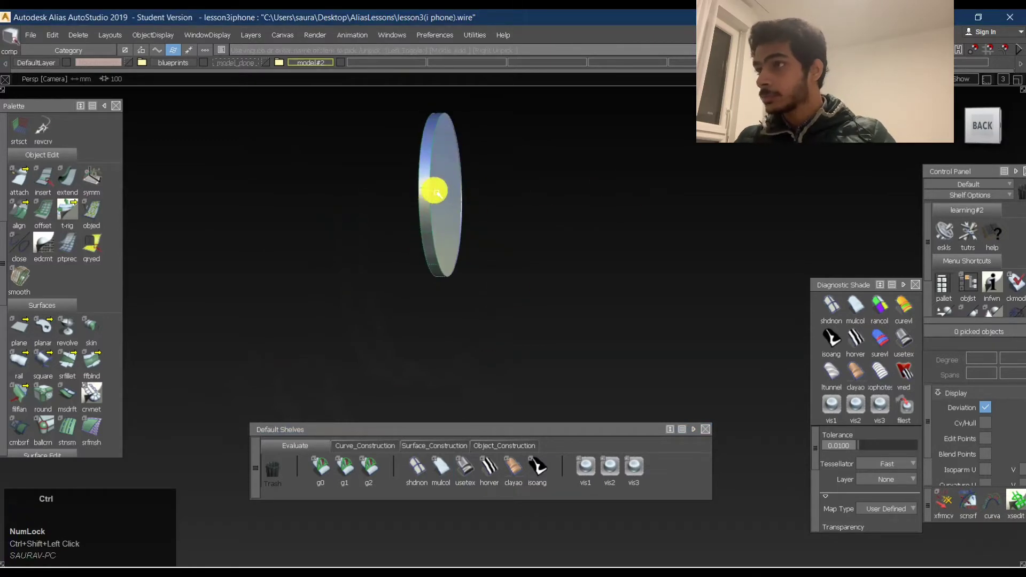
pyautogui.keyDown('ctrl'); pyautogui.keyDown('shift'); pyautogui.moveTo(460, 156); pyautogui.dragTo(432, 181); pyautogui.keyUp('shift'); pyautogui.keyUp('ctrl')
pyautogui.keyDown('alt'); pyautogui.keyDown('shift'); pyautogui.moveTo(434, 176); pyautogui.dragTo(613, 184, button='right'); pyautogui.keyUp('shift'); pyautogui.keyUp('alt')
pyautogui.keyDown('alt'); pyautogui.keyDown('shift'); pyautogui.moveTo(611, 182); pyautogui.dragTo(417, 106, button='middle'); pyautogui.keyUp('shift'); pyautogui.keyUp('alt')
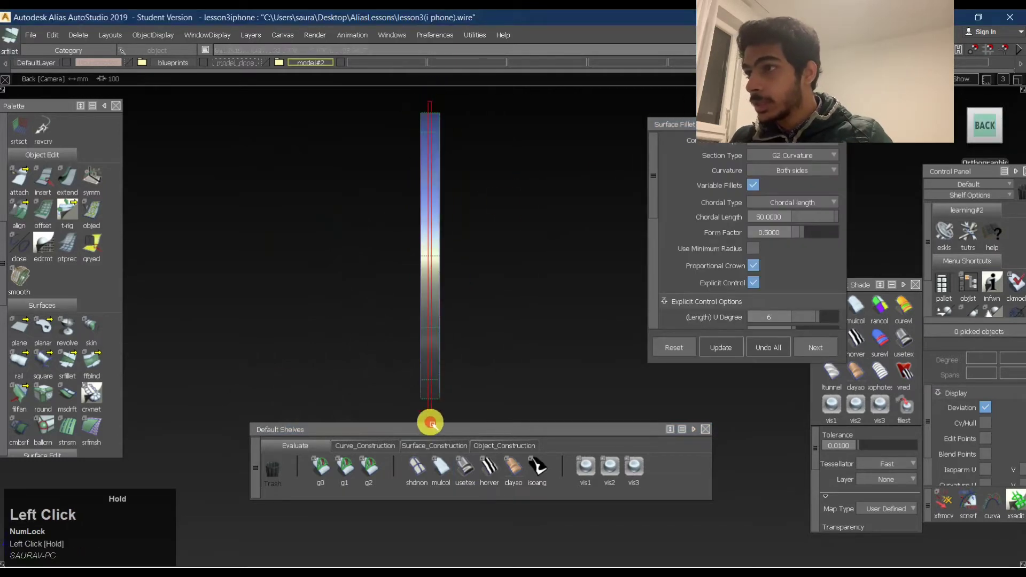
pyautogui.moveTo(432, 423); pyautogui.dragTo(432, 425)
pyautogui.keyDown('alt'); pyautogui.keyDown('shift'); pyautogui.moveTo(541, 334); pyautogui.dragTo(283, 315); pyautogui.keyUp('shift'); pyautogui.keyUp('alt')
pyautogui.click(485, 232)
pyautogui.keyDown('alt'); pyautogui.keyDown('shift'); pyautogui.moveTo(443, 286); pyautogui.dragTo(588, 281); pyautogui.keyUp('shift'); pyautogui.keyUp('alt')
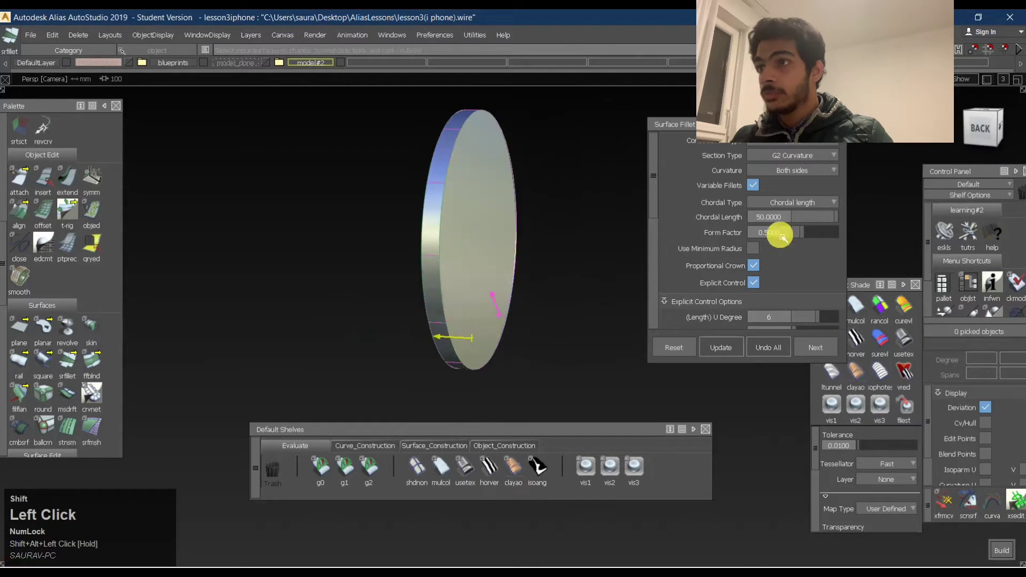
pyautogui.moveTo(783, 218); pyautogui.dragTo(725, 230)
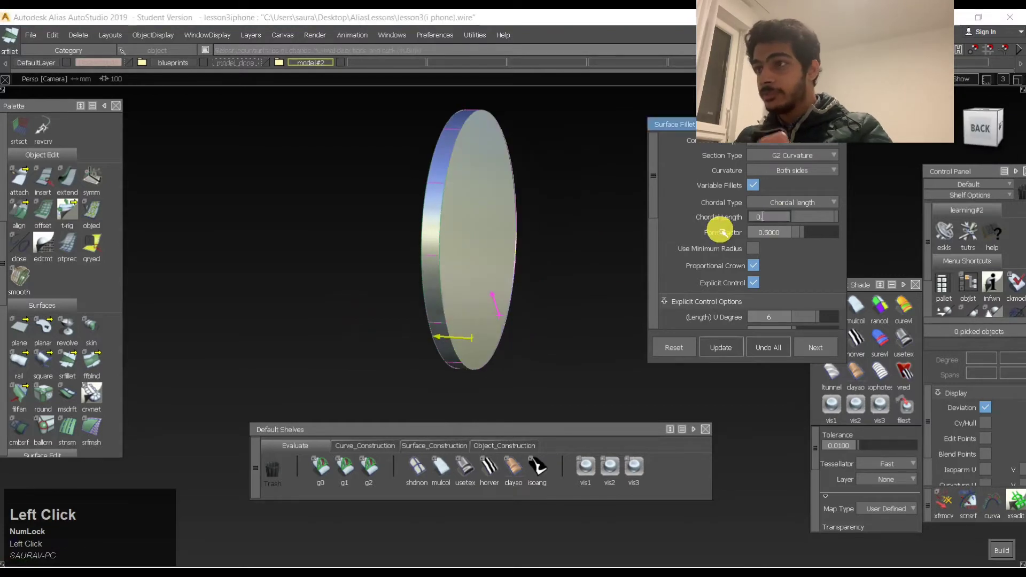
pyautogui.press('space')
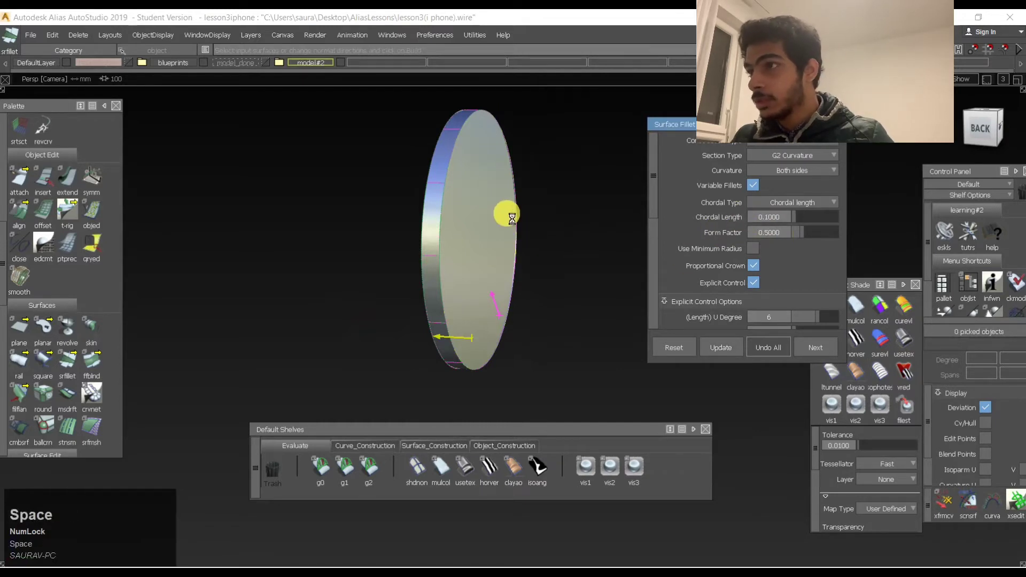
# Set the outer fillet's chordal length to 0.15, rebuild it and clear the selection.
pyautogui.keyDown('alt'); pyautogui.keyDown('shift'); pyautogui.moveTo(437, 150); pyautogui.dragTo(485, 126, button='right'); pyautogui.keyUp('shift'); pyautogui.keyUp('alt')
pyautogui.keyDown('alt'); pyautogui.keyDown('shift'); pyautogui.moveTo(485, 126); pyautogui.dragTo(552, 114); pyautogui.keyUp('shift'); pyautogui.keyUp('alt')
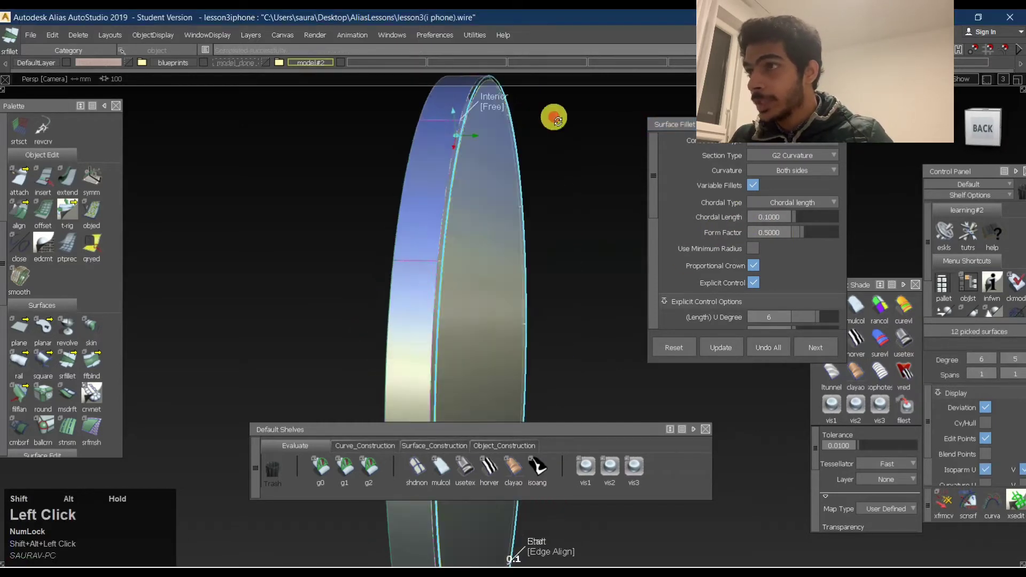
pyautogui.keyDown('alt'); pyautogui.keyDown('shift'); pyautogui.moveTo(552, 114); pyautogui.dragTo(485, 131, button='right'); pyautogui.keyUp('shift'); pyautogui.keyUp('alt')
pyautogui.keyDown('alt'); pyautogui.keyDown('shift'); pyautogui.moveTo(485, 130); pyautogui.dragTo(591, 222); pyautogui.keyUp('shift'); pyautogui.keyUp('alt')
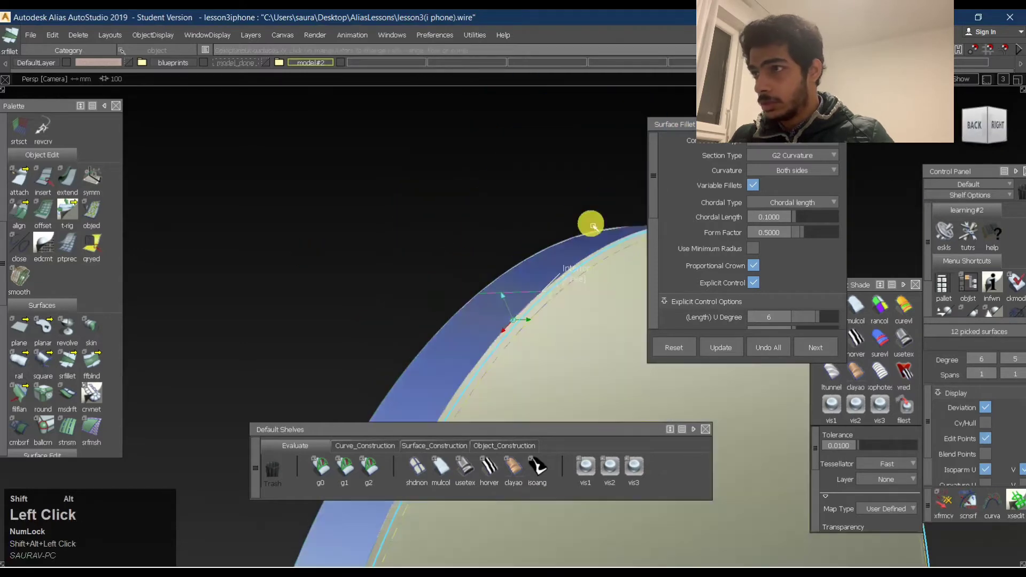
pyautogui.keyDown('alt'); pyautogui.keyDown('shift'); pyautogui.moveTo(591, 223); pyautogui.dragTo(481, 279, button='middle'); pyautogui.keyUp('shift'); pyautogui.keyUp('alt')
pyautogui.keyDown('alt'); pyautogui.keyDown('shift'); pyautogui.moveTo(480, 279); pyautogui.dragTo(497, 277, button='right'); pyautogui.keyUp('shift'); pyautogui.keyUp('alt')
pyautogui.keyDown('alt'); pyautogui.keyDown('shift'); pyautogui.moveTo(497, 277); pyautogui.dragTo(661, 275); pyautogui.keyUp('shift'); pyautogui.keyUp('alt')
pyautogui.click(785, 217)
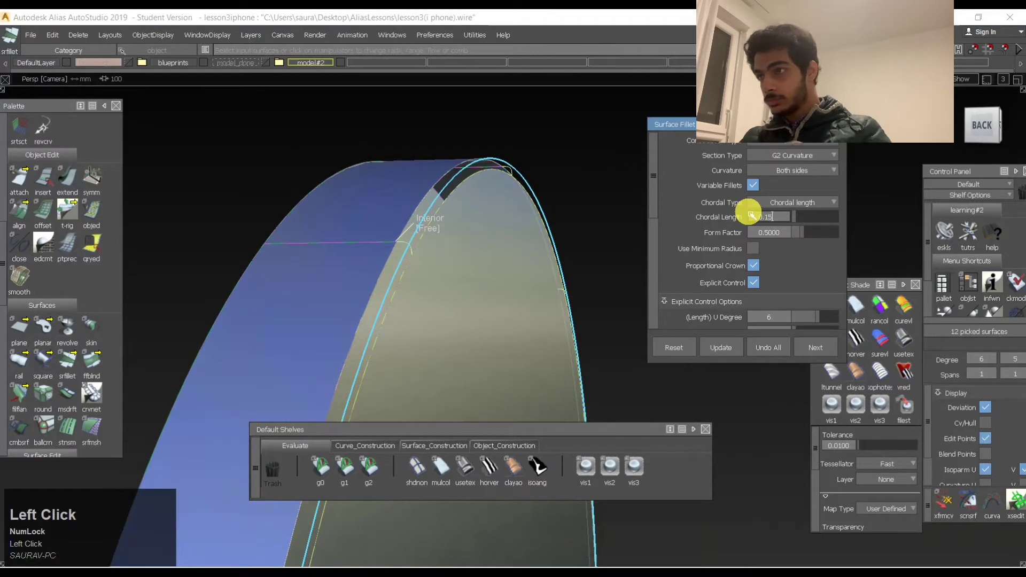
pyautogui.press('space')
pyautogui.keyDown('ctrl'); pyautogui.keyDown('shift'); pyautogui.moveTo(385, 236); pyautogui.dragTo(417, 227); pyautogui.keyUp('shift'); pyautogui.keyUp('ctrl')
# Build a G2 Curvature surface fillet with a chordal length of 0.15 between the ring's walls and its opposite, phone-side circular face.
pyautogui.keyDown('alt'); pyautogui.keyDown('shift'); pyautogui.moveTo(486, 215); pyautogui.dragTo(534, 216, button='right'); pyautogui.keyUp('shift'); pyautogui.keyUp('alt')
pyautogui.keyDown('alt'); pyautogui.keyDown('shift'); pyautogui.moveTo(534, 216); pyautogui.dragTo(508, 176, button='middle'); pyautogui.keyUp('shift'); pyautogui.keyUp('alt')
pyautogui.keyDown('alt'); pyautogui.keyDown('shift'); pyautogui.moveTo(508, 176); pyautogui.dragTo(519, 211, button='right'); pyautogui.keyUp('shift'); pyautogui.keyUp('alt')
pyautogui.keyDown('alt'); pyautogui.keyDown('shift'); pyautogui.moveTo(517, 210); pyautogui.dragTo(879, 160); pyautogui.keyUp('shift'); pyautogui.keyUp('alt')
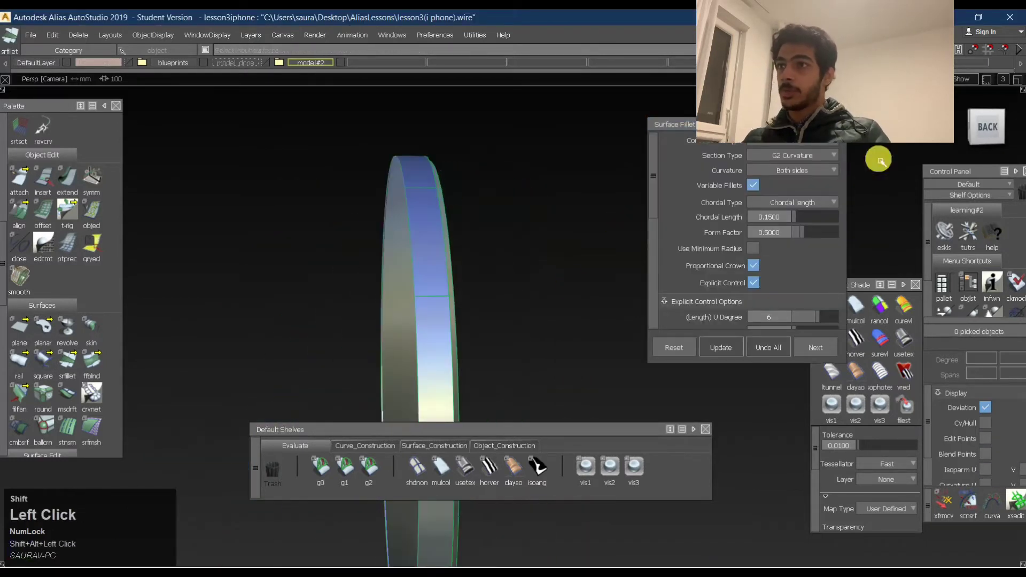
pyautogui.click(988, 127)
pyautogui.keyDown('ctrl'); pyautogui.keyDown('shift'); pyautogui.moveTo(538, 270); pyautogui.dragTo(547, 167); pyautogui.keyUp('shift'); pyautogui.keyUp('ctrl')
pyautogui.keyDown('ctrl'); pyautogui.keyDown('shift'); pyautogui.moveTo(579, 189); pyautogui.dragTo(506, 254, button='right'); pyautogui.keyUp('shift'); pyautogui.keyUp('ctrl')
pyautogui.keyDown('alt'); pyautogui.keyDown('shift'); pyautogui.moveTo(506, 254); pyautogui.dragTo(488, 187, button='middle'); pyautogui.keyUp('shift'); pyautogui.keyUp('alt')
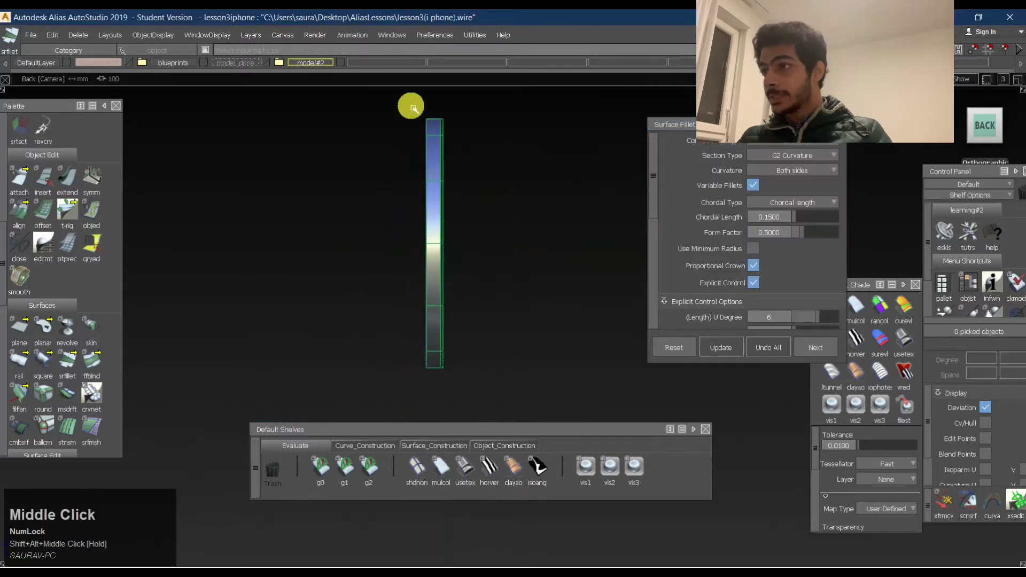
pyautogui.keyDown('alt'); pyautogui.keyDown('shift'); pyautogui.moveTo(389, 232); pyautogui.dragTo(427, 219); pyautogui.keyUp('shift'); pyautogui.keyUp('alt')
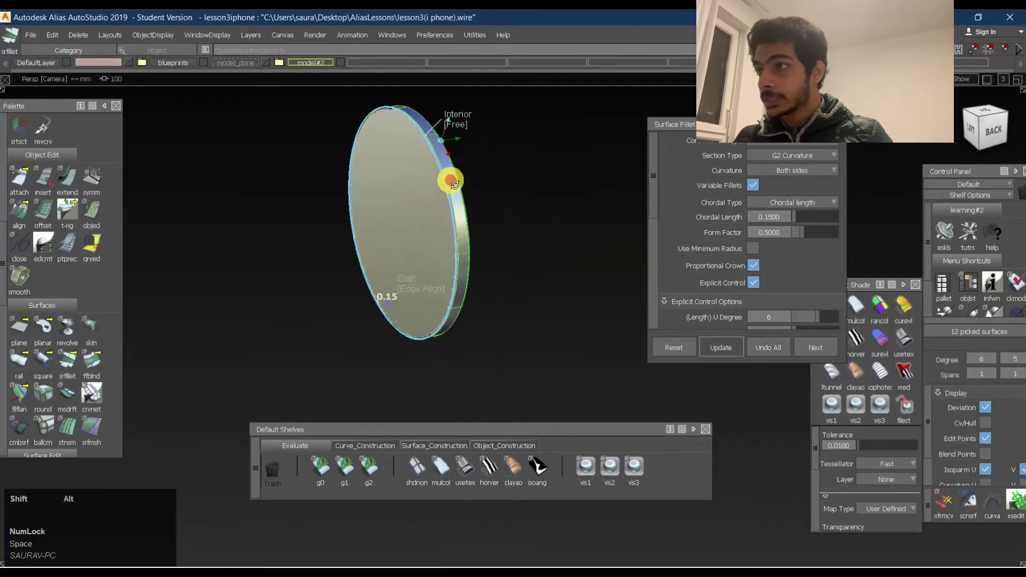
# Set the phone-side fillet's chordal length to 0.1, rebuild it and clear the selection.
pyautogui.keyDown('alt'); pyautogui.keyDown('shift'); pyautogui.moveTo(451, 176); pyautogui.dragTo(494, 153, button='right'); pyautogui.keyUp('shift'); pyautogui.keyUp('alt')
pyautogui.keyDown('alt'); pyautogui.keyDown('shift'); pyautogui.moveTo(495, 153); pyautogui.dragTo(602, 172); pyautogui.keyUp('shift'); pyautogui.keyUp('alt')
pyautogui.moveTo(781, 218); pyautogui.dragTo(711, 215)
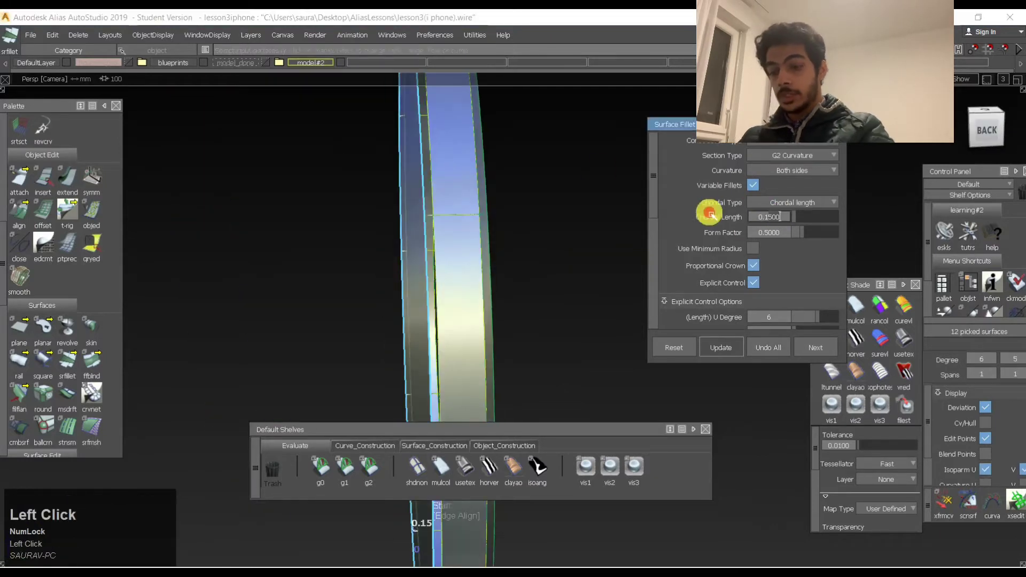
pyautogui.press('space')
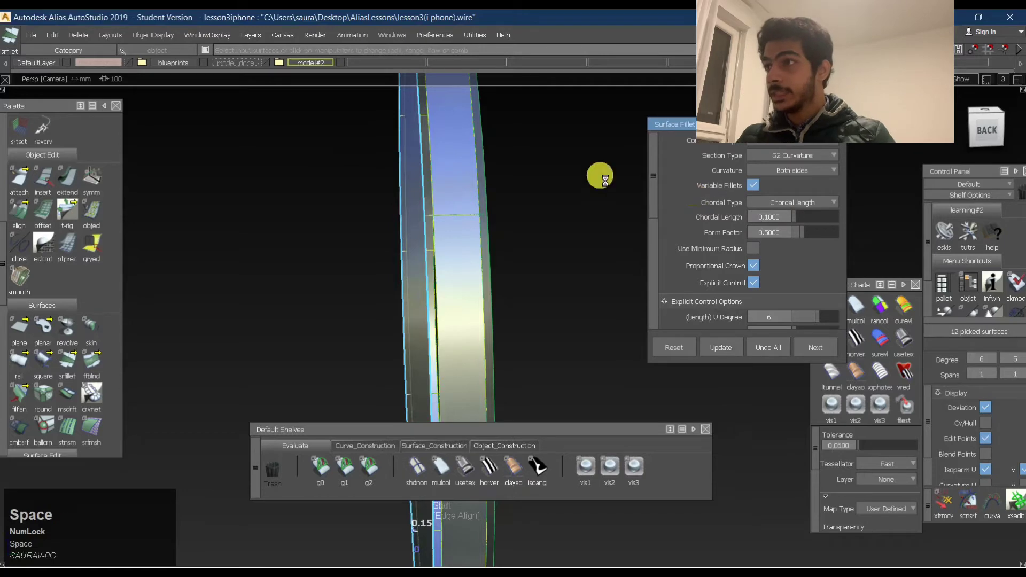
pyautogui.keyDown('ctrl'); pyautogui.keyDown('shift'); pyautogui.moveTo(492, 314); pyautogui.dragTo(454, 542); pyautogui.keyUp('shift'); pyautogui.keyUp('ctrl')
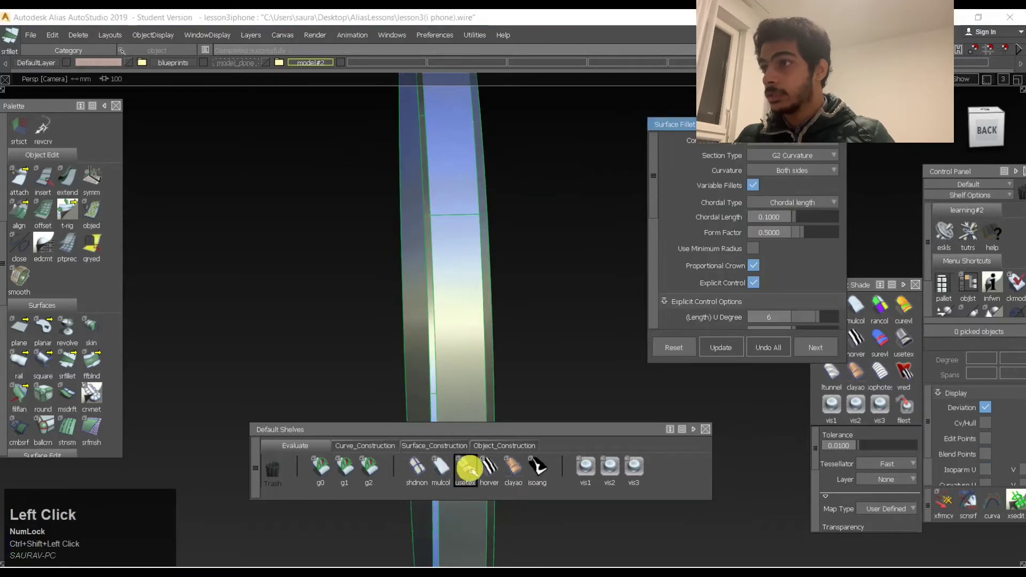
pyautogui.click(467, 468)
# Show the rest of the phone model around the lens ring and toggle off the model's wireframe display.
pyautogui.keyDown('alt'); pyautogui.keyDown('shift'); pyautogui.moveTo(536, 196); pyautogui.dragTo(454, 206, button='right'); pyautogui.keyUp('shift'); pyautogui.keyUp('alt')
pyautogui.keyDown('alt'); pyautogui.keyDown('shift'); pyautogui.moveTo(454, 206); pyautogui.dragTo(312, 215); pyautogui.keyUp('shift'); pyautogui.keyUp('alt')
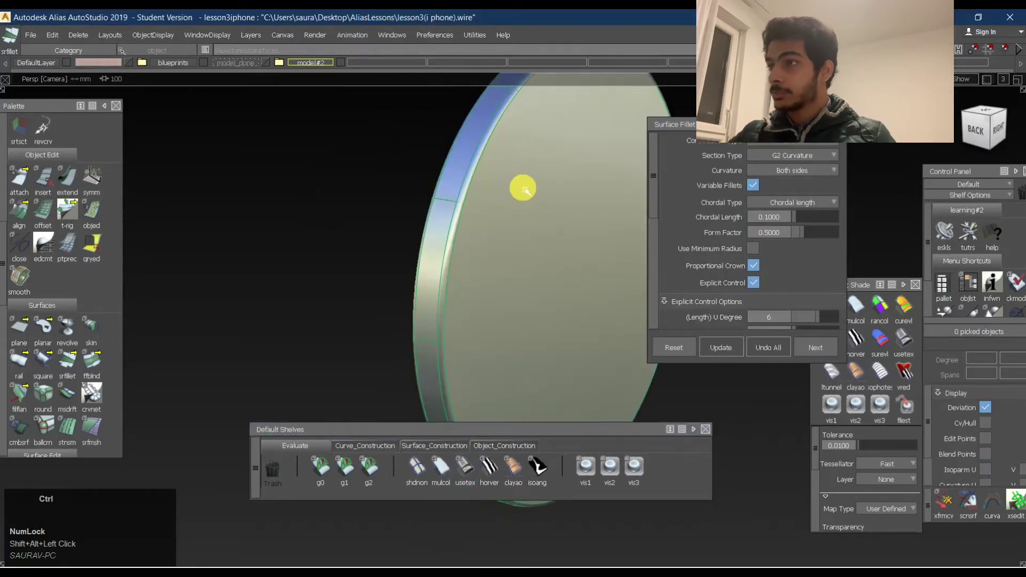
pyautogui.hotkey('ctrl', 'j')
pyautogui.keyDown('ctrl'); pyautogui.keyDown('shift'); pyautogui.moveTo(503, 289); pyautogui.dragTo(506, 152); pyautogui.keyUp('shift'); pyautogui.keyUp('ctrl')
pyautogui.keyDown('alt'); pyautogui.keyDown('shift'); pyautogui.moveTo(558, 165); pyautogui.dragTo(503, 155, button='right'); pyautogui.keyUp('shift'); pyautogui.keyUp('alt')
pyautogui.keyDown('ctrl'); pyautogui.keyDown('shift'); pyautogui.middleClick(559, 139); pyautogui.keyUp('shift'); pyautogui.keyUp('ctrl')
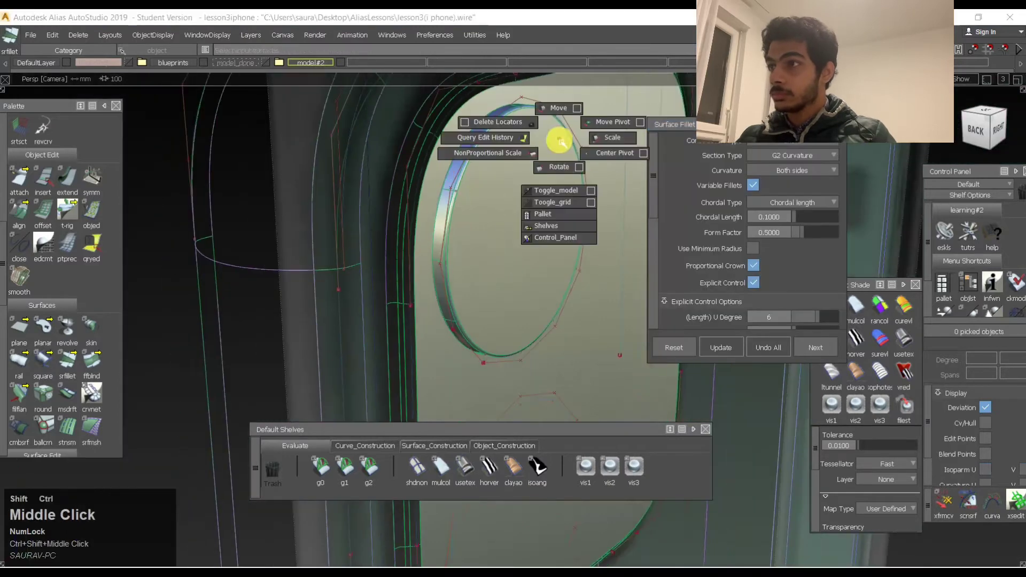
pyautogui.keyDown('ctrl'); pyautogui.keyDown('shift'); pyautogui.moveTo(559, 140); pyautogui.dragTo(556, 190, button='middle'); pyautogui.keyUp('shift'); pyautogui.keyUp('ctrl')
# Compare the lens ring on the camera bump with the iPhone reference photo, including from the back view.
pyautogui.keyDown('alt'); pyautogui.keyDown('shift'); pyautogui.moveTo(556, 191); pyautogui.dragTo(439, 227); pyautogui.keyUp('shift'); pyautogui.keyUp('alt')
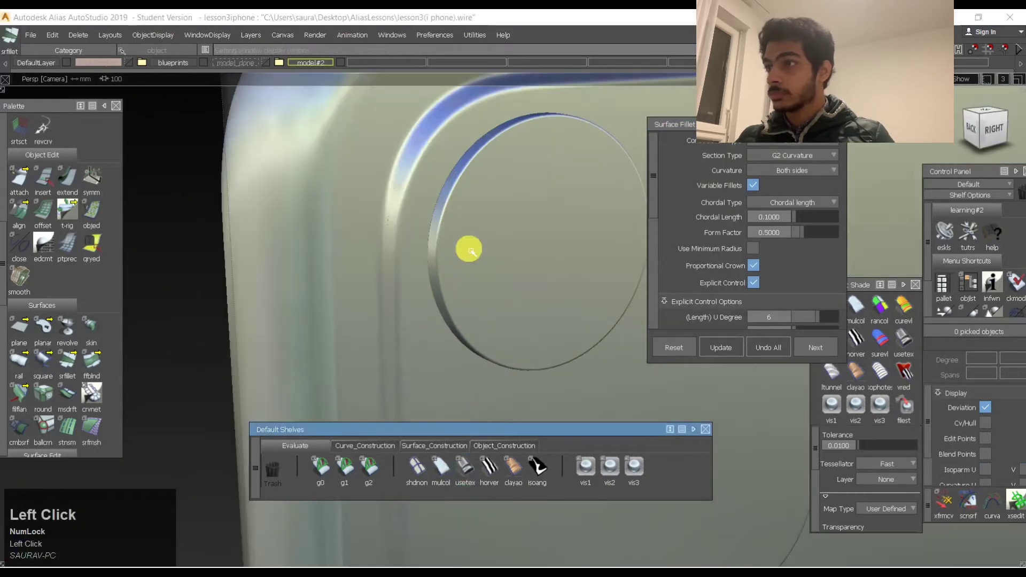
pyautogui.keyDown('alt'); pyautogui.keyDown('shift'); pyautogui.moveTo(469, 247); pyautogui.dragTo(577, 316); pyautogui.keyUp('shift'); pyautogui.keyUp('alt')
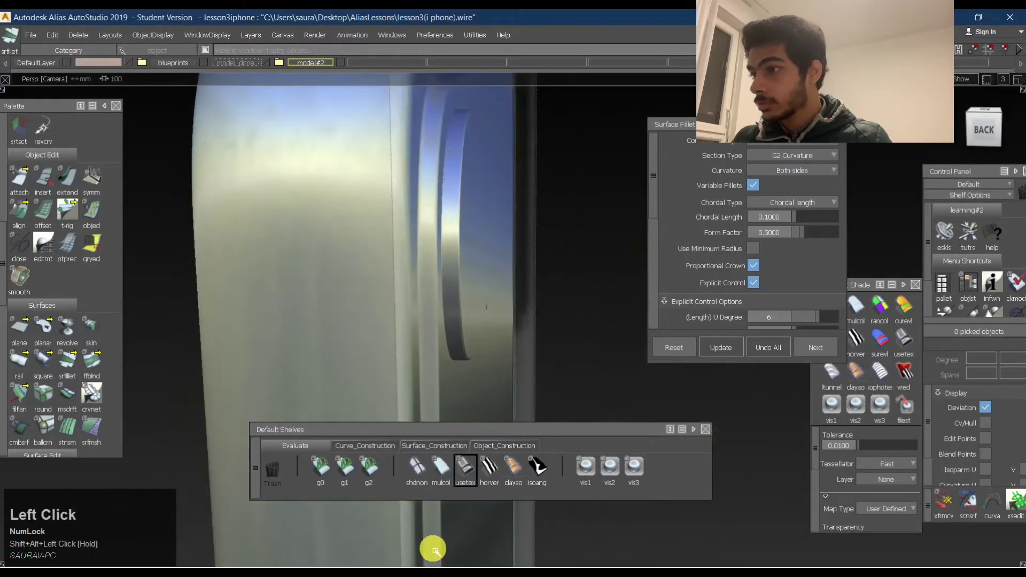
pyautogui.click(552, 394)
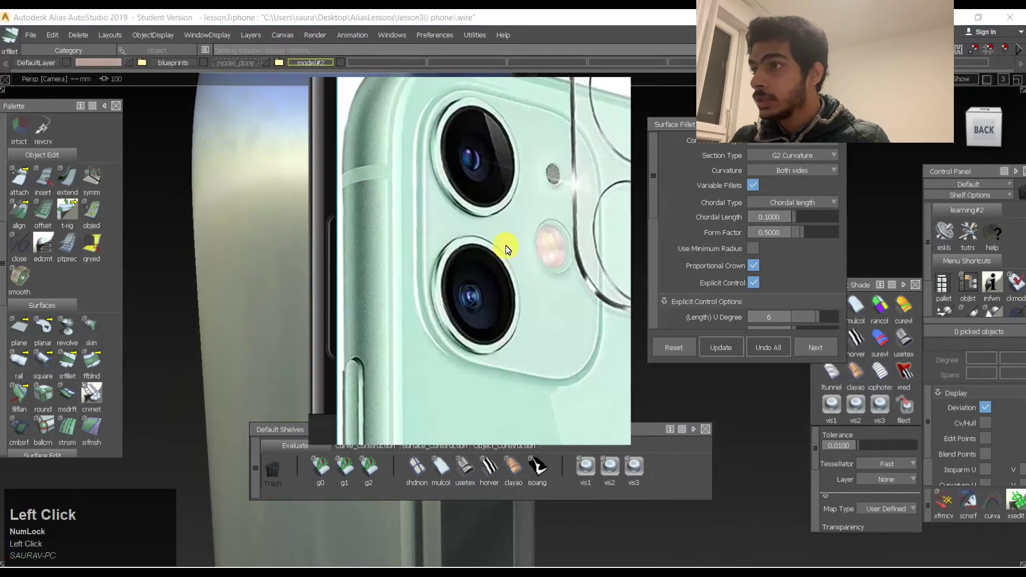
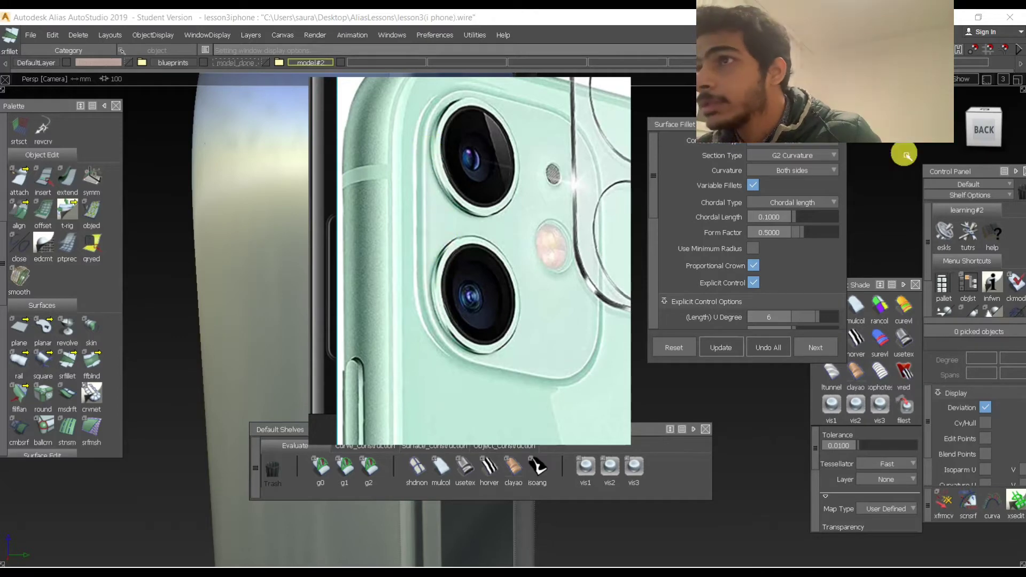
pyautogui.click(970, 134)
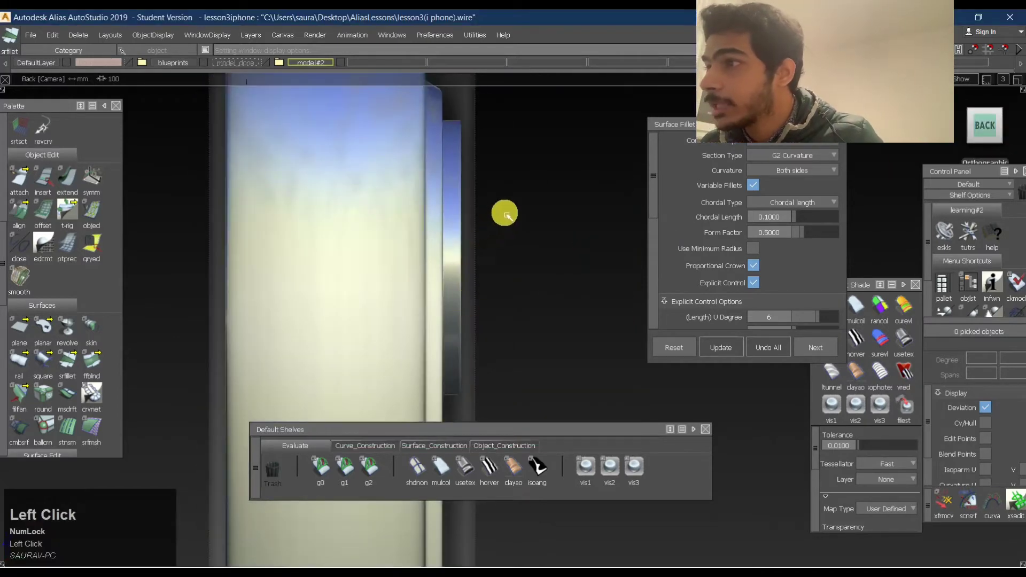
pyautogui.moveTo(499, 302)
pyautogui.keyDown('alt'); pyautogui.keyDown('shift'); pyautogui.mouseDown(button='right')
pyautogui.moveTo(479, 291)
pyautogui.moveTo(412, 325)
pyautogui.moveTo(550, 289)
pyautogui.moveTo(494, 299)
pyautogui.mouseUp(button='right'); pyautogui.keyUp('shift'); pyautogui.keyUp('alt')
pyautogui.keyDown('alt'); pyautogui.keyDown('shift'); pyautogui.moveTo(492, 297); pyautogui.dragTo(522, 227); pyautogui.keyUp('shift'); pyautogui.keyUp('alt')
# Toggle the model's wireframe display back on and select the lens's outer circular face.
pyautogui.keyDown('ctrl'); pyautogui.keyDown('shift'); pyautogui.moveTo(522, 229); pyautogui.dragTo(522, 282, button='middle'); pyautogui.keyUp('shift'); pyautogui.keyUp('ctrl')
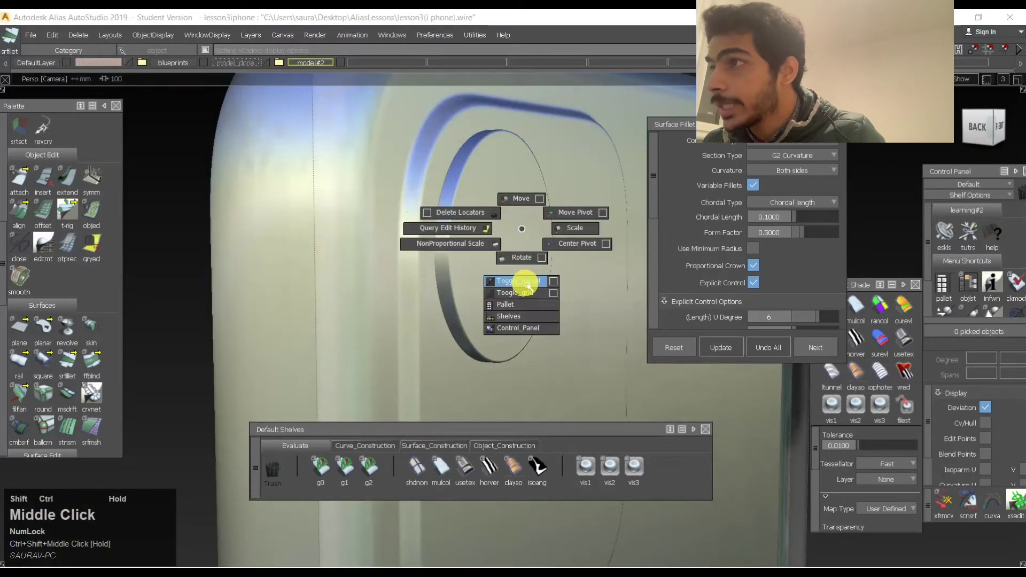
pyautogui.keyDown('ctrl'); pyautogui.keyDown('shift'); pyautogui.moveTo(499, 339); pyautogui.dragTo(501, 181); pyautogui.keyUp('shift'); pyautogui.keyUp('ctrl')
pyautogui.click(508, 235)
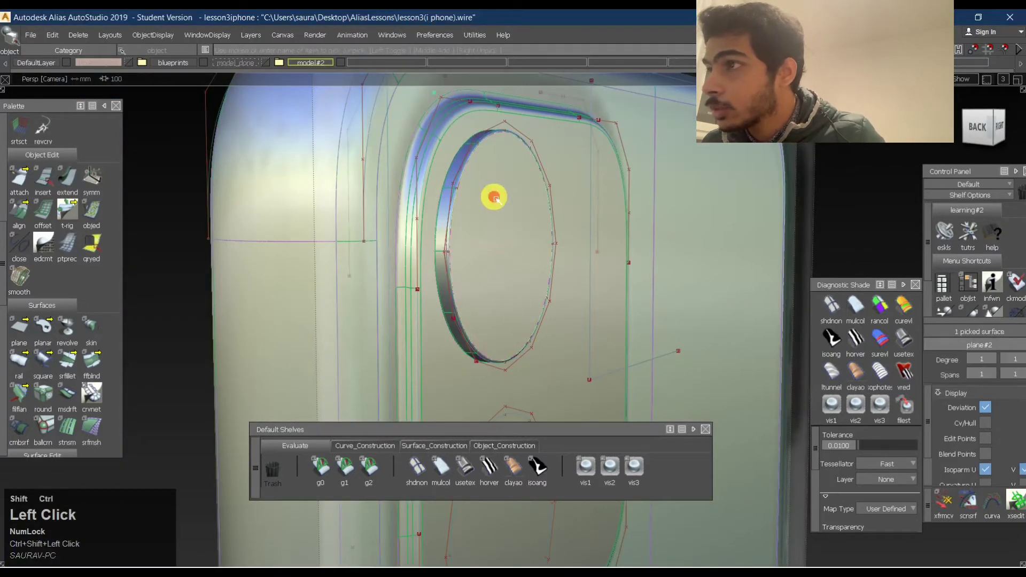
# Query-edit the fillet along the lens ring's outer edge and undo it completely.
pyautogui.keyDown('alt'); pyautogui.keyDown('shift'); pyautogui.moveTo(460, 177); pyautogui.dragTo(531, 149, button='right'); pyautogui.keyUp('shift'); pyautogui.keyUp('alt')
pyautogui.keyDown('alt'); pyautogui.keyDown('shift'); pyautogui.moveTo(531, 149); pyautogui.dragTo(467, 165, button='middle'); pyautogui.keyUp('shift'); pyautogui.keyUp('alt')
pyautogui.click(447, 196)
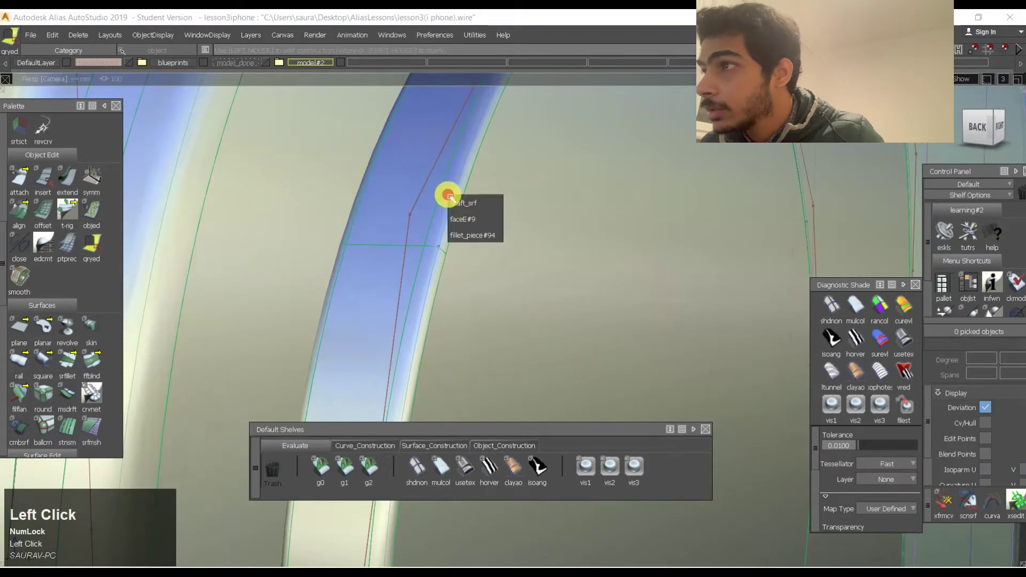
pyautogui.click(460, 236)
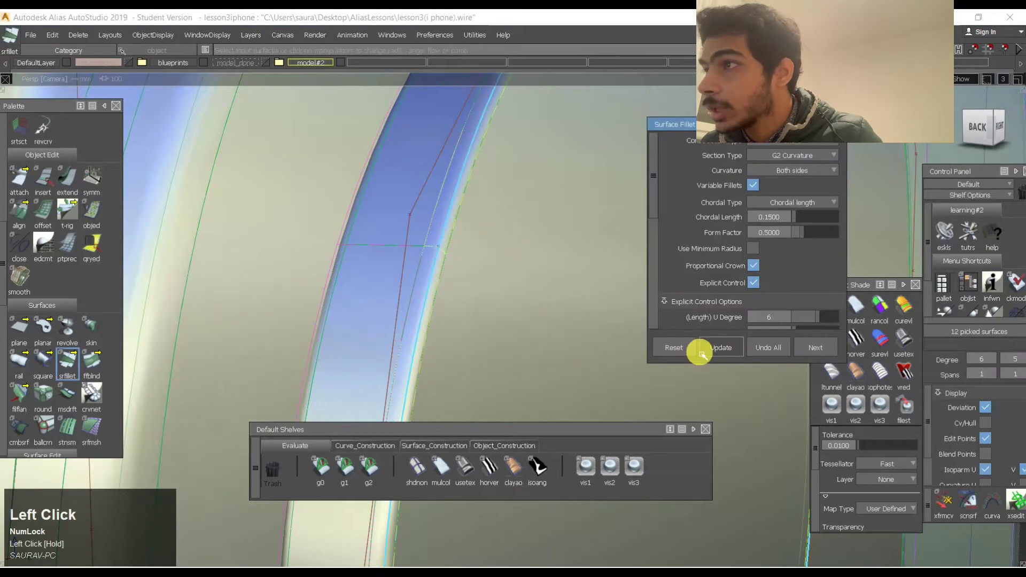
pyautogui.click(760, 346)
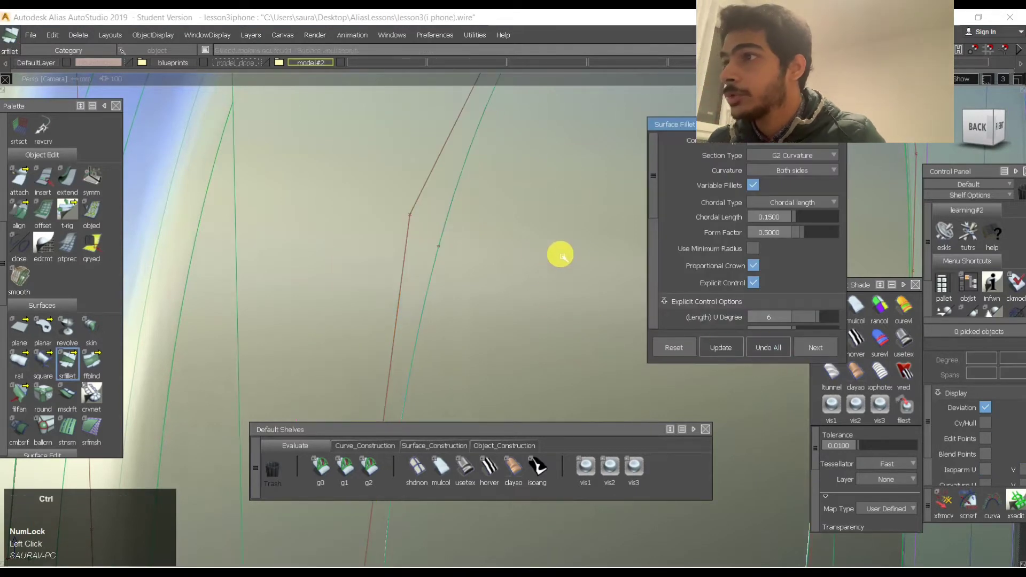
pyautogui.keyDown('alt'); pyautogui.keyDown('shift'); pyautogui.moveTo(560, 256); pyautogui.dragTo(522, 229, button='right'); pyautogui.keyUp('shift'); pyautogui.keyUp('alt')
pyautogui.keyDown('alt'); pyautogui.keyDown('shift'); pyautogui.moveTo(522, 228); pyautogui.dragTo(462, 346); pyautogui.keyUp('shift'); pyautogui.keyUp('alt')
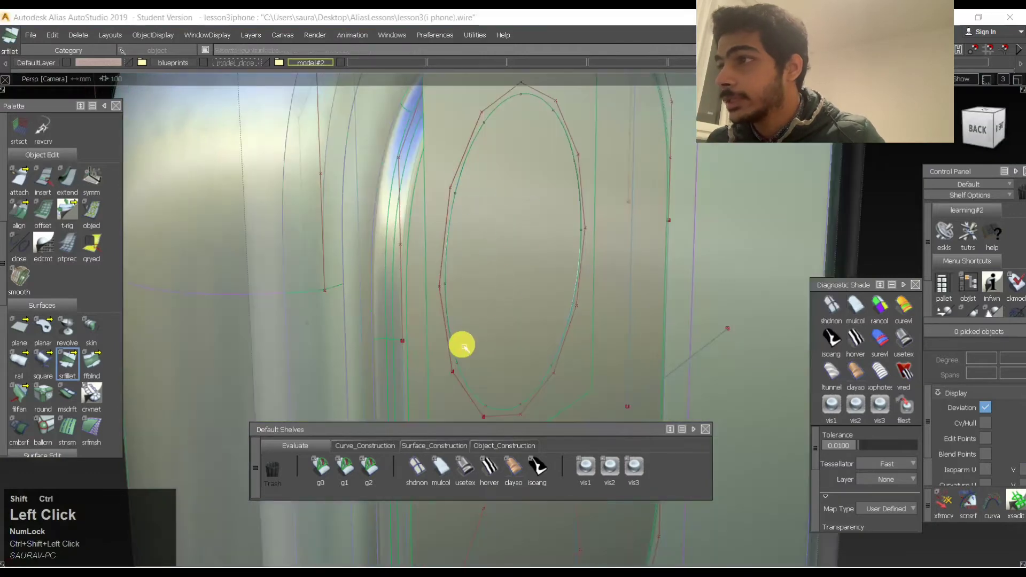
# Select the lens's outer circular face and move it about 0.24 mm along Y toward the phone body in the back view.
pyautogui.click(738, 248)
pyautogui.click(977, 131)
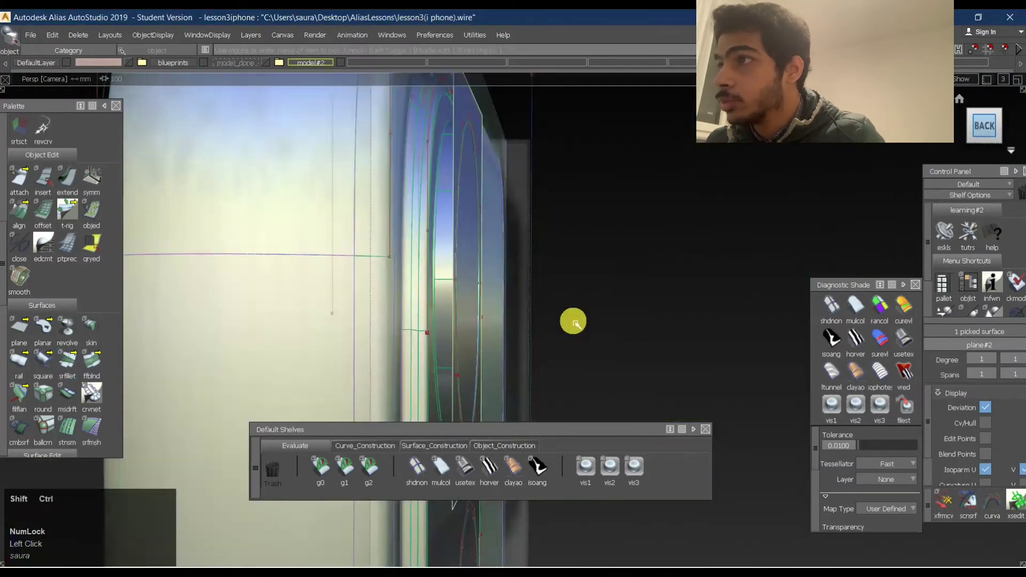
pyautogui.keyDown('shift'); pyautogui.moveTo(613, 236); pyautogui.dragTo(610, 236, button='middle'); pyautogui.keyUp('shift')
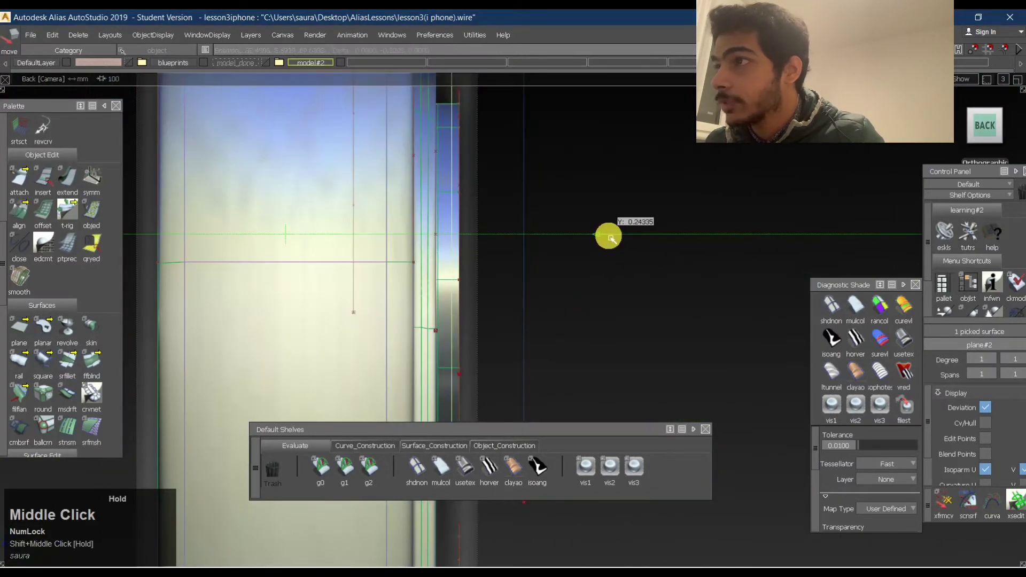
# Trim the ring's wall surfaces at the moved circular face, discarding the narrow strip outside it.
pyautogui.keyDown('alt'); pyautogui.keyDown('shift'); pyautogui.moveTo(655, 229); pyautogui.dragTo(446, 263); pyautogui.keyUp('shift'); pyautogui.keyUp('alt')
pyautogui.keyDown('ctrl'); pyautogui.keyDown('shift'); pyautogui.moveTo(504, 179); pyautogui.dragTo(499, 257, button='right'); pyautogui.keyUp('shift'); pyautogui.keyUp('ctrl')
pyautogui.click(980, 133)
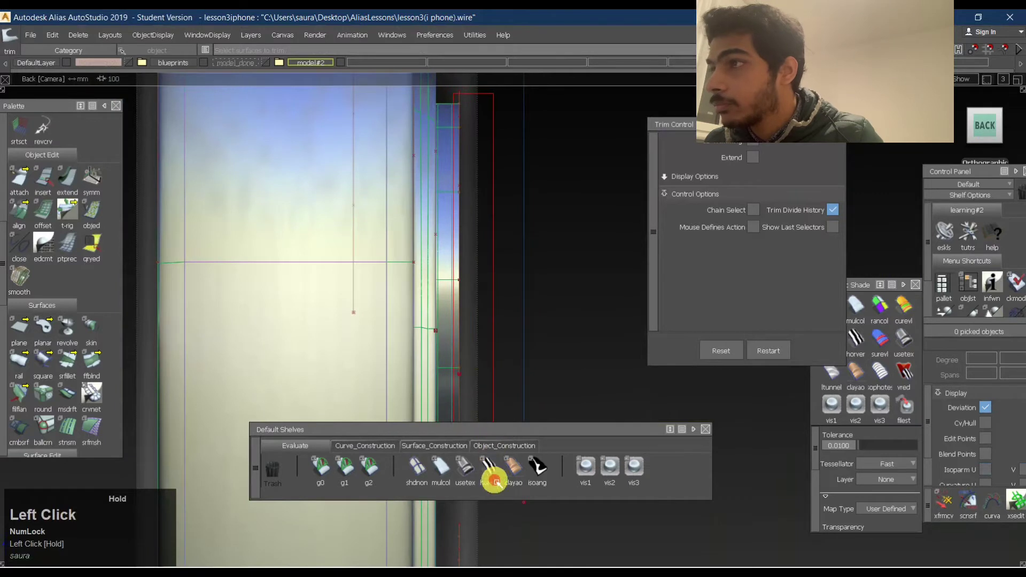
pyautogui.keyDown('alt'); pyautogui.keyDown('shift'); pyautogui.moveTo(550, 323); pyautogui.dragTo(553, 297, button='middle'); pyautogui.keyUp('shift'); pyautogui.keyUp('alt')
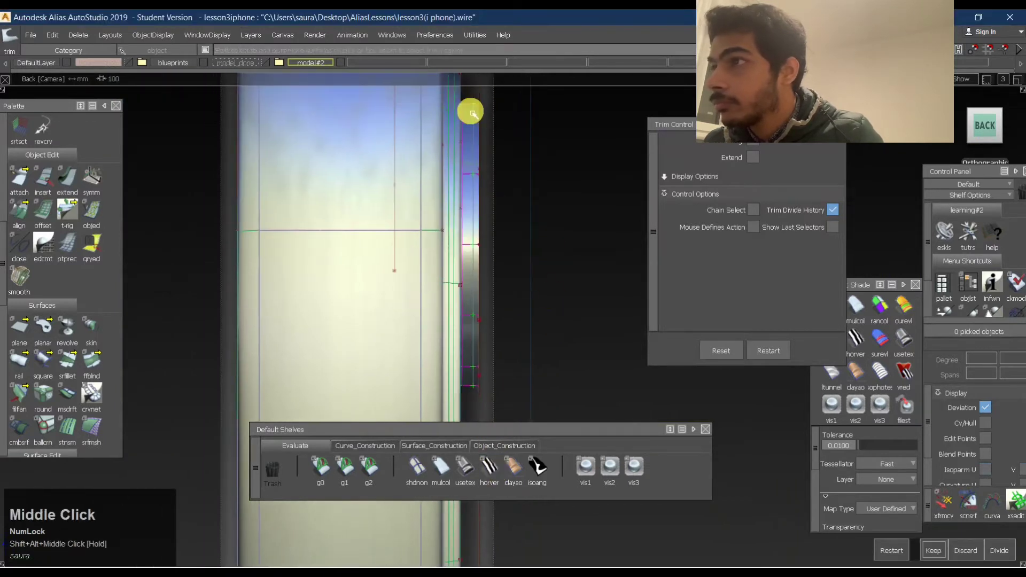
pyautogui.moveTo(477, 100)
pyautogui.mouseDown()
pyautogui.moveTo(504, 394)
pyautogui.moveTo(521, 430)
pyautogui.mouseUp()
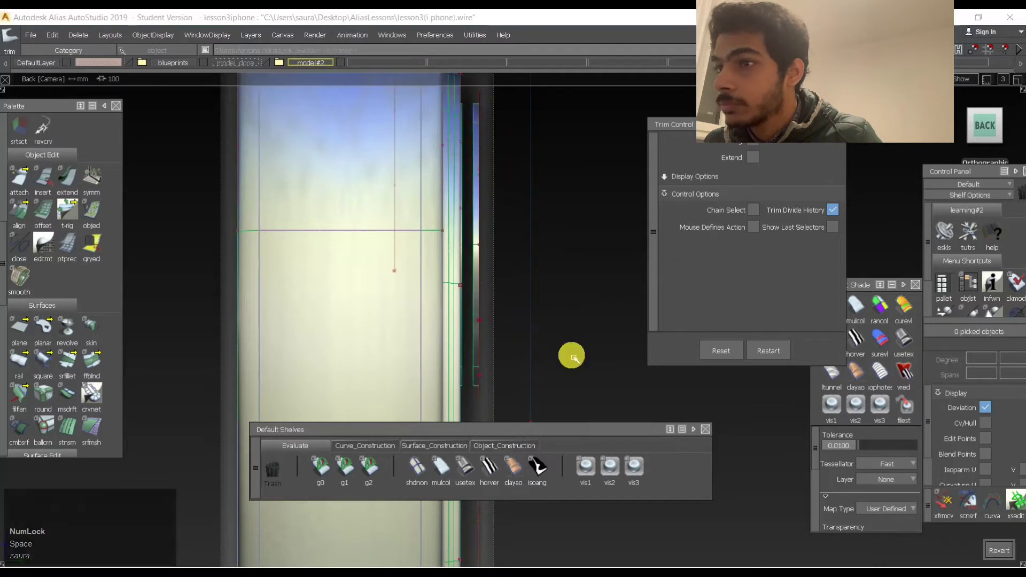
pyautogui.click(1003, 550)
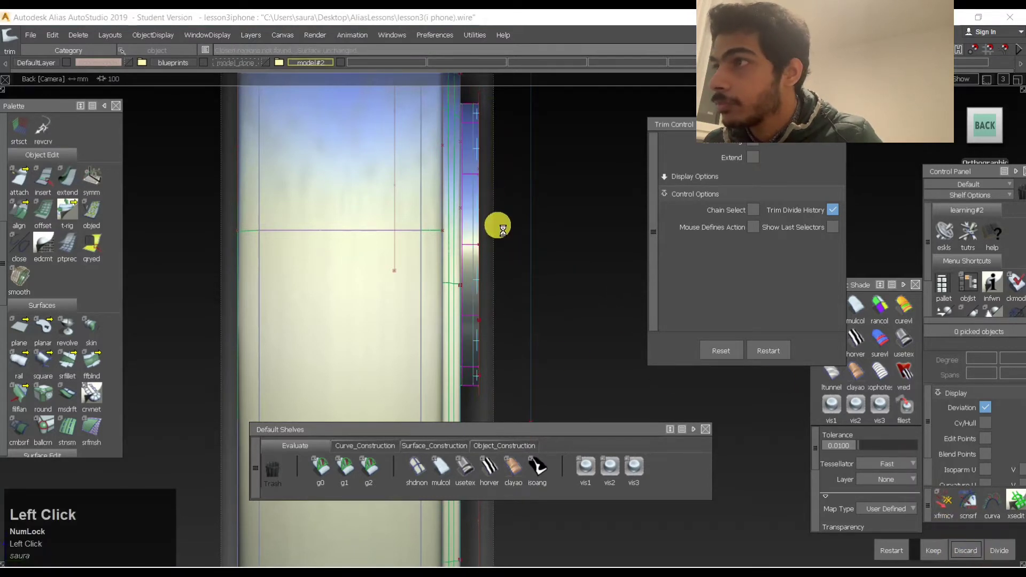
pyautogui.keyDown('alt'); pyautogui.keyDown('shift'); pyautogui.moveTo(497, 224); pyautogui.dragTo(508, 160, button='right'); pyautogui.keyUp('shift'); pyautogui.keyUp('alt')
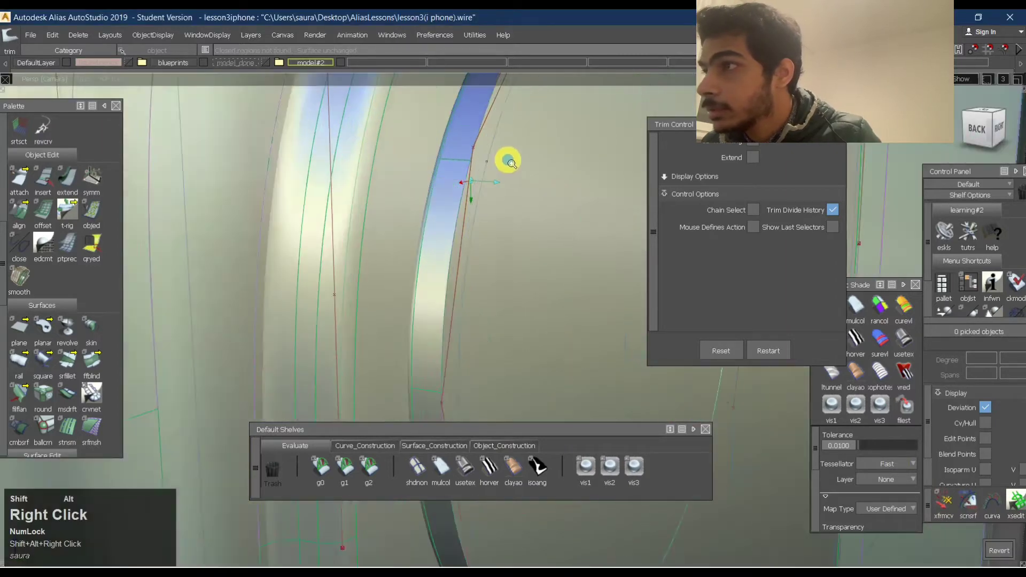
# Build a G2 curvature surface fillet with 0.1 chordal length between the lens ring's wall and its outer circular face.
pyautogui.keyDown('alt'); pyautogui.keyDown('shift'); pyautogui.moveTo(508, 160); pyautogui.dragTo(524, 236); pyautogui.keyUp('shift'); pyautogui.keyUp('alt')
pyautogui.keyDown('ctrl'); pyautogui.keyDown('shift'); pyautogui.rightClick(519, 231); pyautogui.keyUp('shift'); pyautogui.keyUp('ctrl')
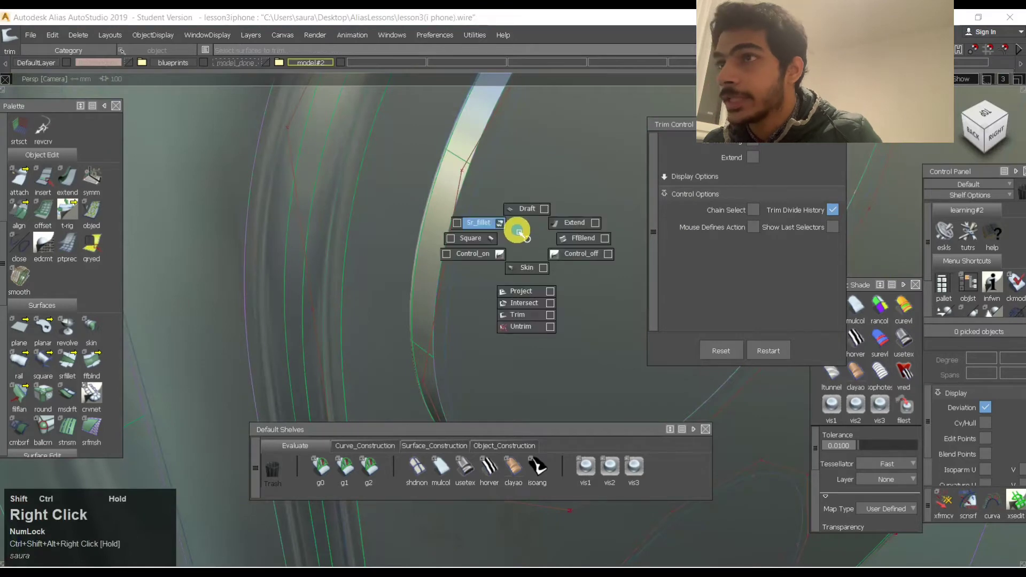
pyautogui.keyDown('ctrl'); pyautogui.keyDown('shift'); pyautogui.moveTo(519, 231); pyautogui.dragTo(514, 228, button='right'); pyautogui.keyUp('shift'); pyautogui.keyUp('ctrl')
pyautogui.click(983, 140)
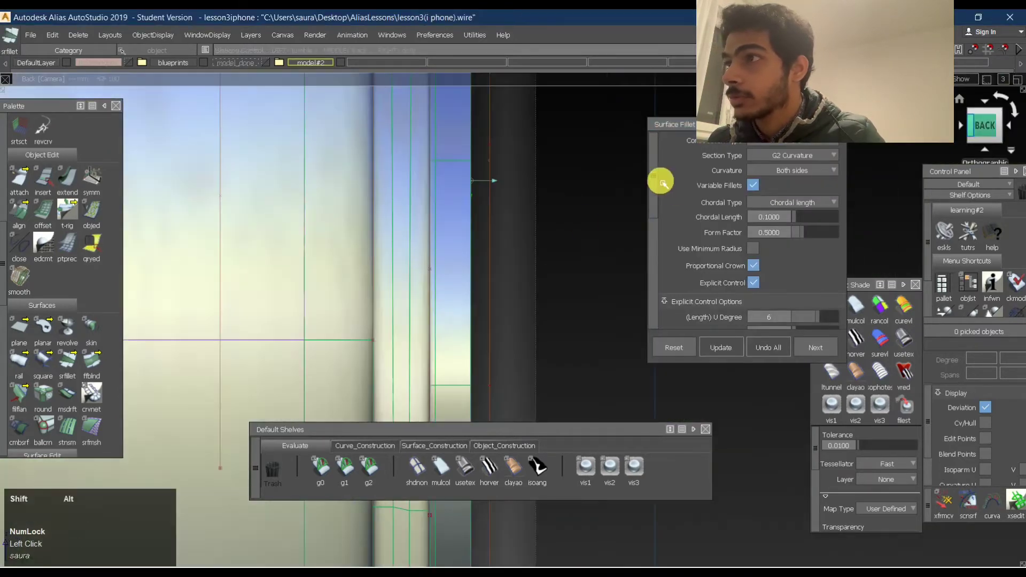
pyautogui.keyDown('alt'); pyautogui.keyDown('shift'); pyautogui.moveTo(658, 177); pyautogui.dragTo(470, 128, button='right'); pyautogui.keyUp('shift'); pyautogui.keyUp('alt')
pyautogui.click(466, 144)
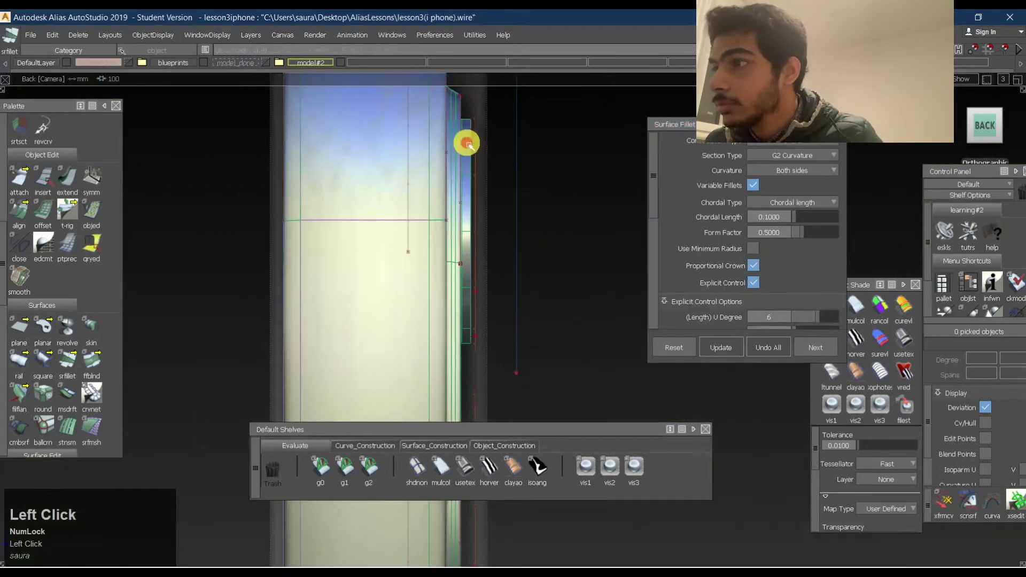
pyautogui.keyDown('alt'); pyautogui.keyDown('shift'); pyautogui.moveTo(608, 254); pyautogui.dragTo(462, 298); pyautogui.keyUp('shift'); pyautogui.keyUp('alt')
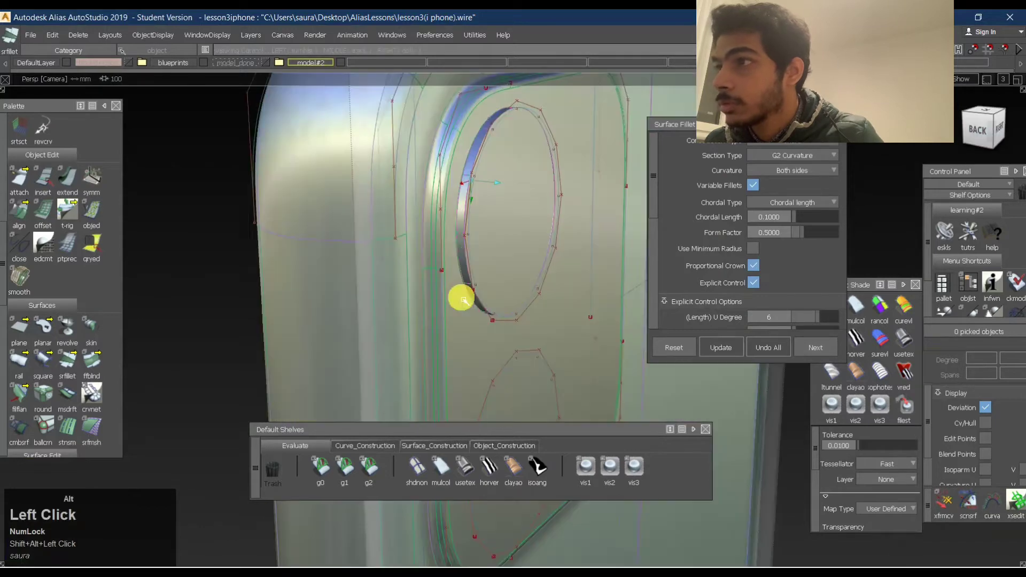
pyautogui.click(522, 209)
pyautogui.press('space')
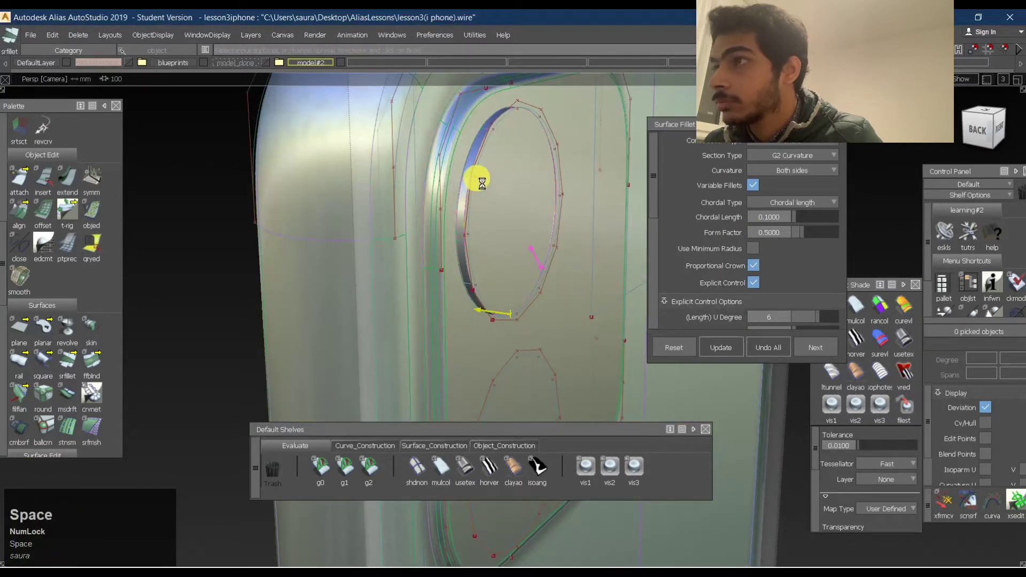
# Refresh the textured diagnostic shading and hide the model's wireframe display to inspect the new lens ring fillet.
pyautogui.moveTo(477, 177)
pyautogui.keyDown('ctrl'); pyautogui.keyDown('shift'); pyautogui.mouseDown()
pyautogui.moveTo(499, 147)
pyautogui.moveTo(487, 172)
pyautogui.moveTo(497, 203)
pyautogui.mouseUp(); pyautogui.keyUp('shift'); pyautogui.keyUp('ctrl')
pyautogui.click(417, 468)
pyautogui.click(464, 473)
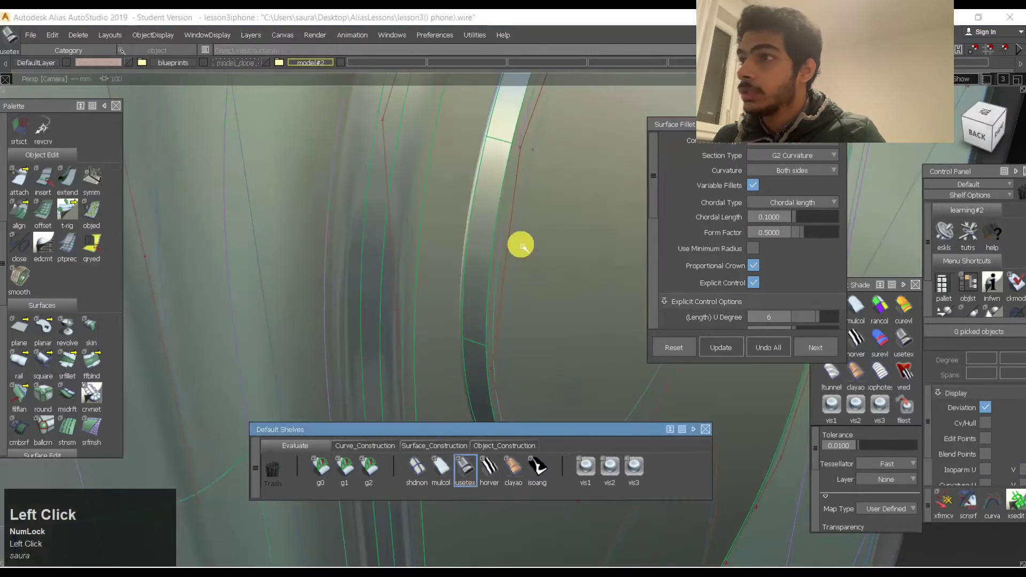
pyautogui.keyDown('alt'); pyautogui.keyDown('shift'); pyautogui.moveTo(522, 246); pyautogui.dragTo(510, 254, button='right'); pyautogui.keyUp('shift'); pyautogui.keyUp('alt')
pyautogui.keyDown('alt'); pyautogui.keyDown('shift'); pyautogui.moveTo(511, 254); pyautogui.dragTo(458, 155); pyautogui.keyUp('shift'); pyautogui.keyUp('alt')
pyautogui.keyDown('ctrl'); pyautogui.keyDown('shift'); pyautogui.moveTo(496, 147); pyautogui.dragTo(496, 202, button='middle'); pyautogui.keyUp('shift'); pyautogui.keyUp('ctrl')
pyautogui.keyDown('alt'); pyautogui.keyDown('shift'); pyautogui.moveTo(495, 202); pyautogui.dragTo(524, 196, button='right'); pyautogui.keyUp('shift'); pyautogui.keyUp('alt')
pyautogui.moveTo(524, 196)
pyautogui.keyDown('alt'); pyautogui.keyDown('shift'); pyautogui.mouseDown()
pyautogui.moveTo(728, 174)
pyautogui.moveTo(632, 169)
pyautogui.moveTo(523, 186)
pyautogui.mouseUp(); pyautogui.keyUp('shift'); pyautogui.keyUp('alt')
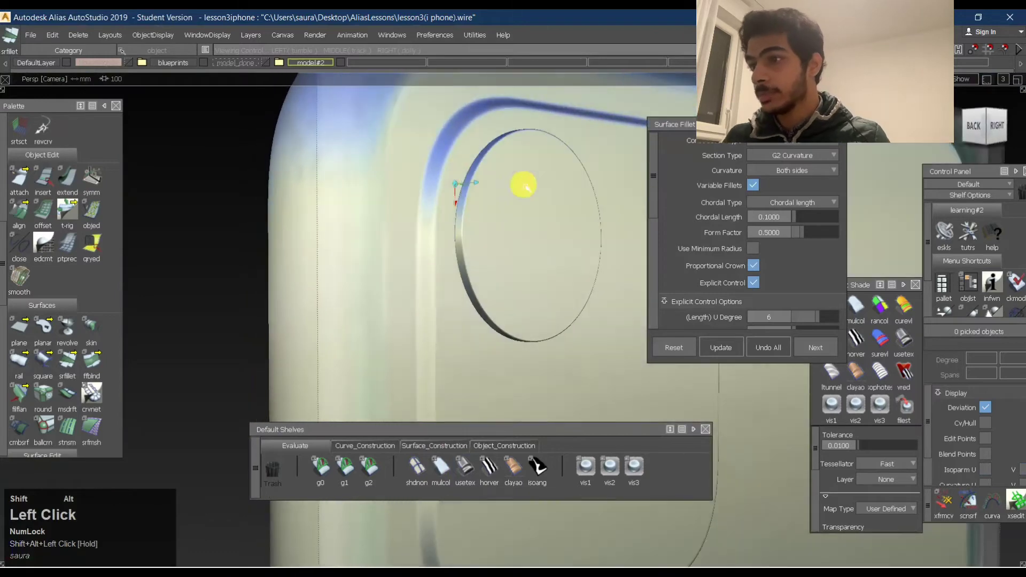
# Compare the filleted lens ring with the camera lenses in the reference photo.
pyautogui.click(695, 565)
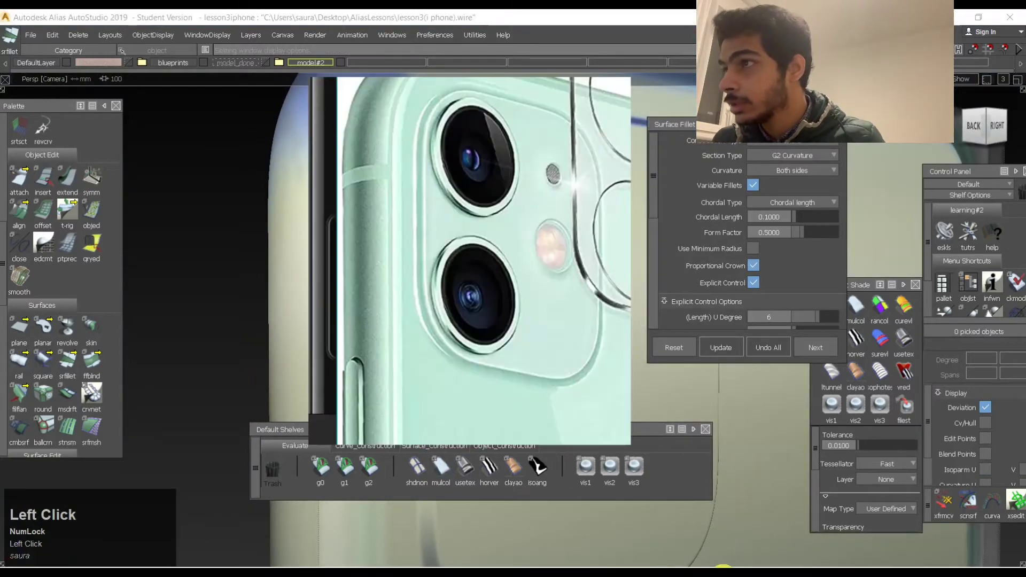
pyautogui.click(723, 574)
pyautogui.click(723, 574)
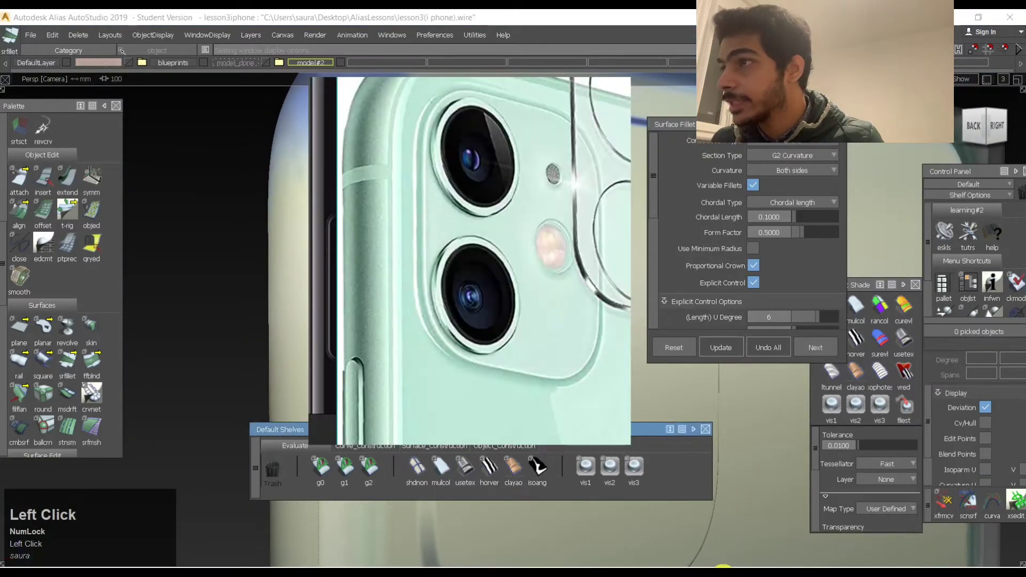
pyautogui.click(722, 568)
pyautogui.keyDown('alt'); pyautogui.keyDown('shift'); pyautogui.moveTo(556, 436); pyautogui.dragTo(693, 475); pyautogui.keyUp('shift'); pyautogui.keyUp('alt')
pyautogui.click(723, 573)
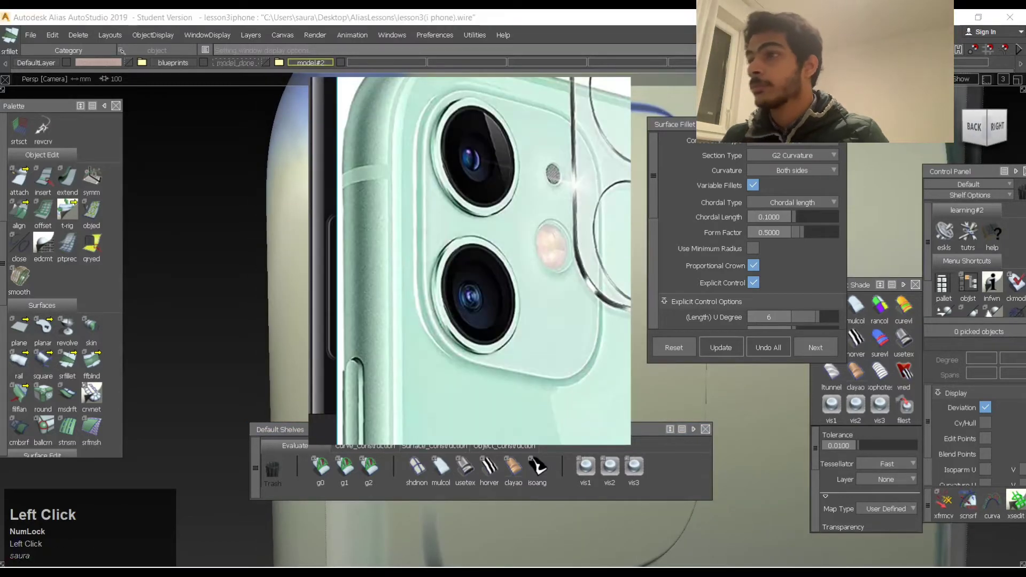
pyautogui.click(723, 573)
pyautogui.keyDown('alt'); pyautogui.keyDown('shift'); pyautogui.moveTo(494, 277); pyautogui.dragTo(439, 273, button='right'); pyautogui.keyUp('shift'); pyautogui.keyUp('alt')
pyautogui.keyDown('alt'); pyautogui.keyDown('shift'); pyautogui.moveTo(439, 273); pyautogui.dragTo(543, 290); pyautogui.keyUp('shift'); pyautogui.keyUp('alt')
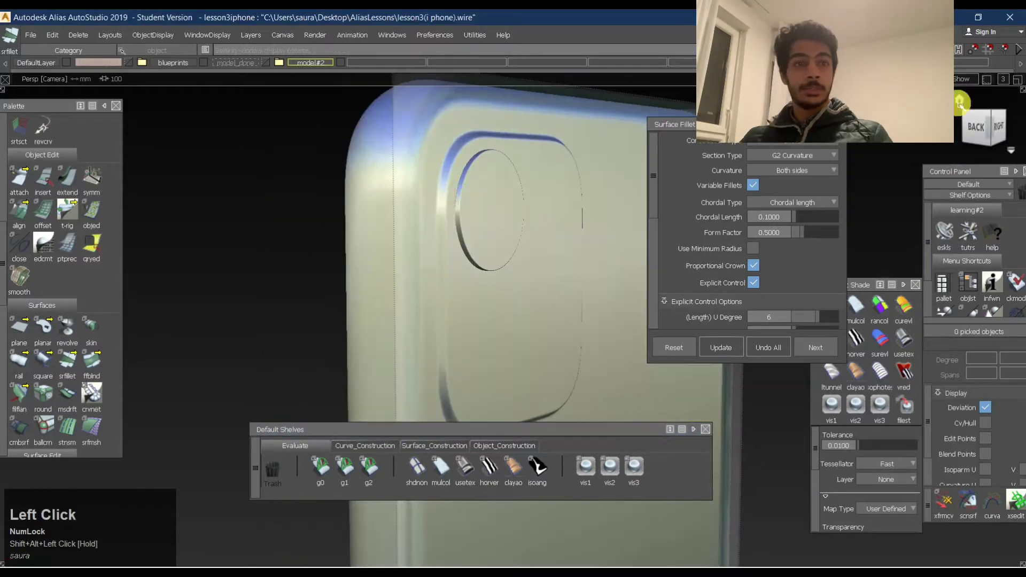
# Show the model's wireframe display again and examine the lens ring's wall and fillet up close.
pyautogui.keyDown('ctrl'); pyautogui.keyDown('shift'); pyautogui.moveTo(542, 105); pyautogui.dragTo(615, 150, button='middle'); pyautogui.keyUp('shift'); pyautogui.keyUp('ctrl')
pyautogui.keyDown('alt'); pyautogui.keyDown('shift'); pyautogui.moveTo(615, 150); pyautogui.dragTo(481, 160); pyautogui.keyUp('shift'); pyautogui.keyUp('alt')
pyautogui.keyDown('alt'); pyautogui.keyDown('shift'); pyautogui.moveTo(481, 161); pyautogui.dragTo(534, 126, button='right'); pyautogui.keyUp('shift'); pyautogui.keyUp('alt')
pyautogui.keyDown('alt'); pyautogui.keyDown('shift'); pyautogui.moveTo(534, 126); pyautogui.dragTo(454, 181); pyautogui.keyUp('shift'); pyautogui.keyUp('alt')
pyautogui.keyDown('alt'); pyautogui.keyDown('shift'); pyautogui.moveTo(454, 182); pyautogui.dragTo(487, 153, button='right'); pyautogui.keyUp('shift'); pyautogui.keyUp('alt')
pyautogui.keyDown('alt'); pyautogui.keyDown('shift'); pyautogui.moveTo(488, 154); pyautogui.dragTo(394, 296); pyautogui.keyUp('shift'); pyautogui.keyUp('alt')
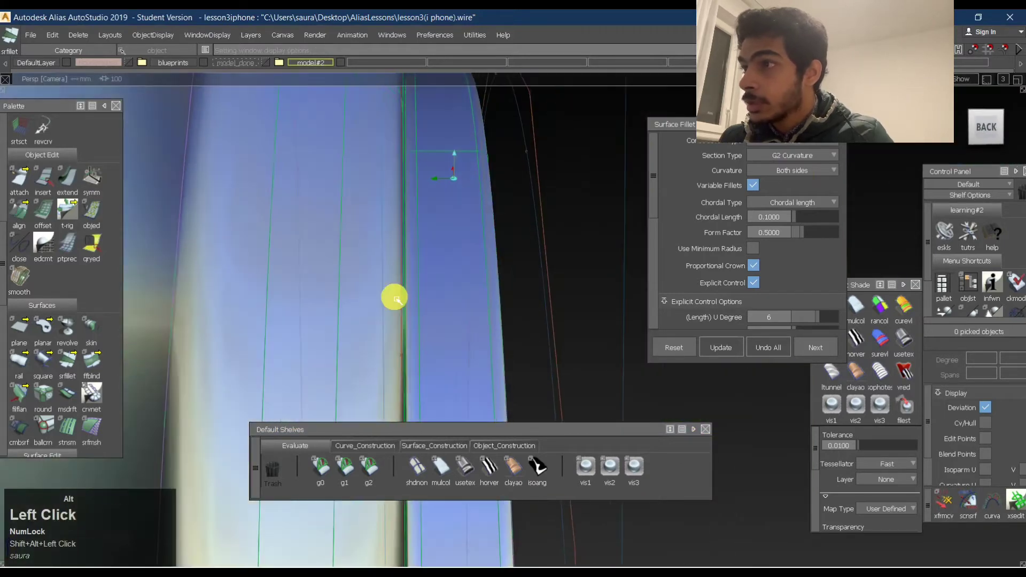
pyautogui.keyDown('alt'); pyautogui.keyDown('shift'); pyautogui.moveTo(394, 296); pyautogui.dragTo(456, 263, button='right'); pyautogui.keyUp('shift'); pyautogui.keyUp('alt')
pyautogui.keyDown('alt'); pyautogui.keyDown('shift'); pyautogui.moveTo(456, 263); pyautogui.dragTo(474, 264); pyautogui.keyUp('shift'); pyautogui.keyUp('alt')
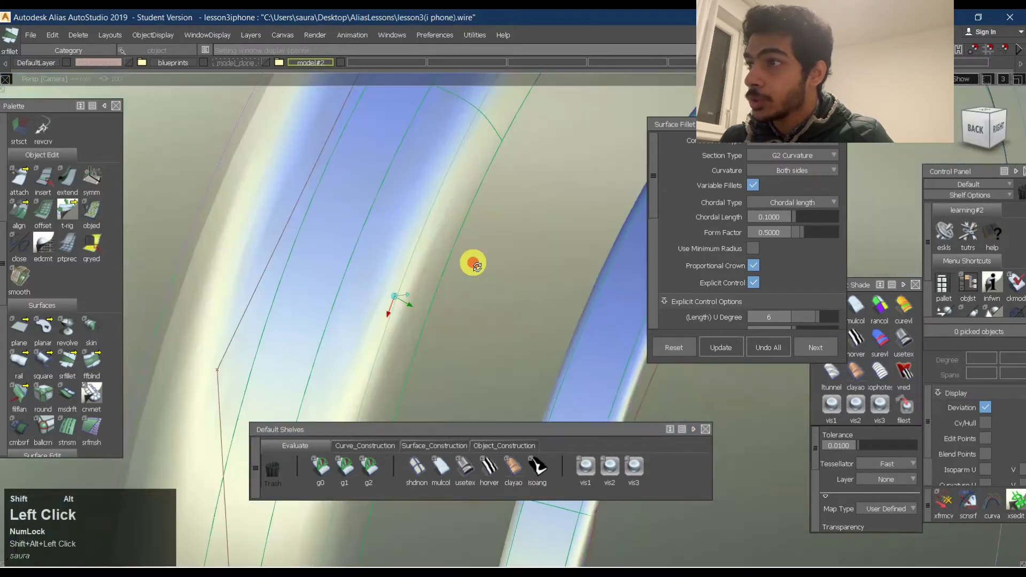
pyautogui.keyDown('alt'); pyautogui.keyDown('shift'); pyautogui.moveTo(474, 263); pyautogui.dragTo(317, 216, button='middle'); pyautogui.keyUp('shift'); pyautogui.keyUp('alt')
pyautogui.keyDown('alt'); pyautogui.keyDown('shift'); pyautogui.moveTo(317, 215); pyautogui.dragTo(465, 208, button='right'); pyautogui.keyUp('shift'); pyautogui.keyUp('alt')
pyautogui.keyDown('alt'); pyautogui.keyDown('shift'); pyautogui.moveTo(465, 208); pyautogui.dragTo(451, 278); pyautogui.keyUp('shift'); pyautogui.keyUp('alt')
pyautogui.click(414, 240)
pyautogui.keyDown('alt'); pyautogui.keyDown('shift'); pyautogui.moveTo(362, 266); pyautogui.dragTo(353, 229, button='right'); pyautogui.keyUp('shift'); pyautogui.keyUp('alt')
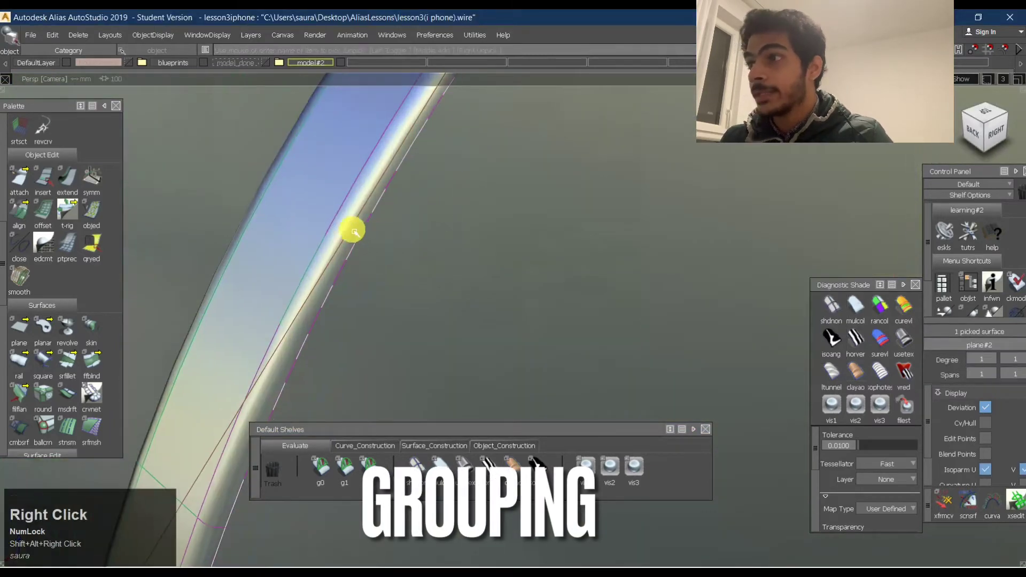
pyautogui.click(352, 229)
pyautogui.click(460, 154)
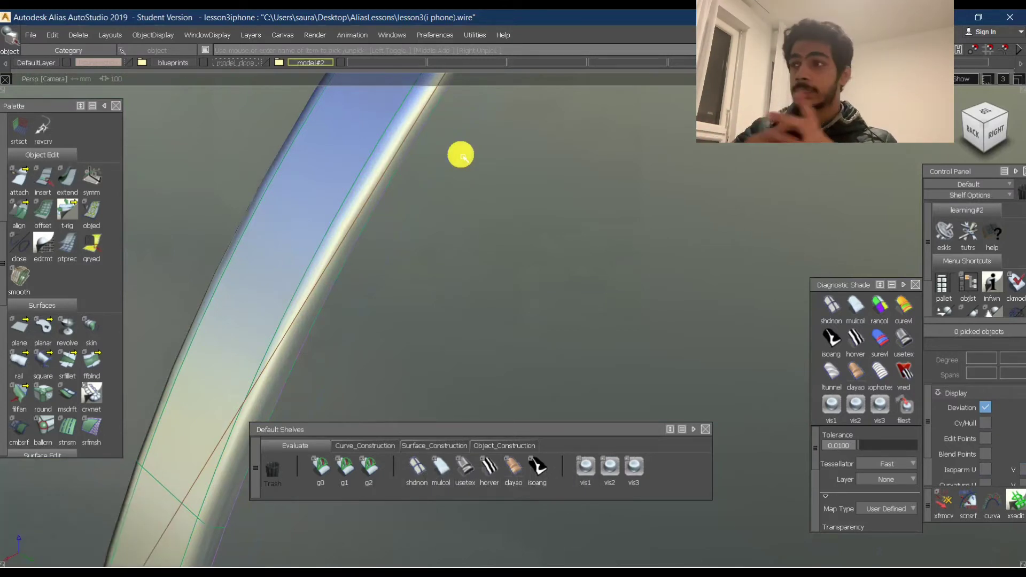
pyautogui.click(474, 178)
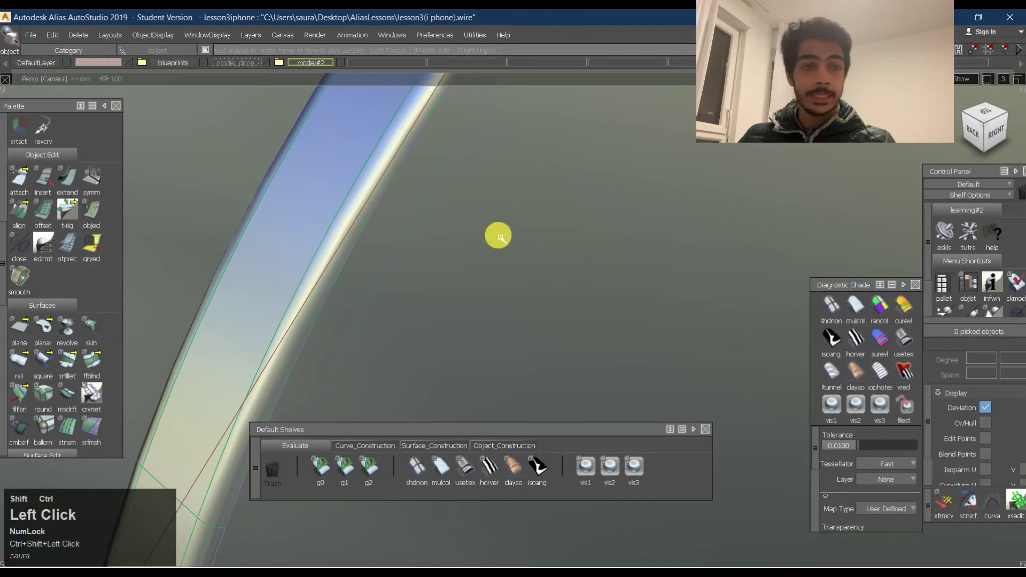
# Select the lens's outer face, fillet and ring wall surfaces, hide all unselected geometry and clear the selection.
pyautogui.click(339, 208)
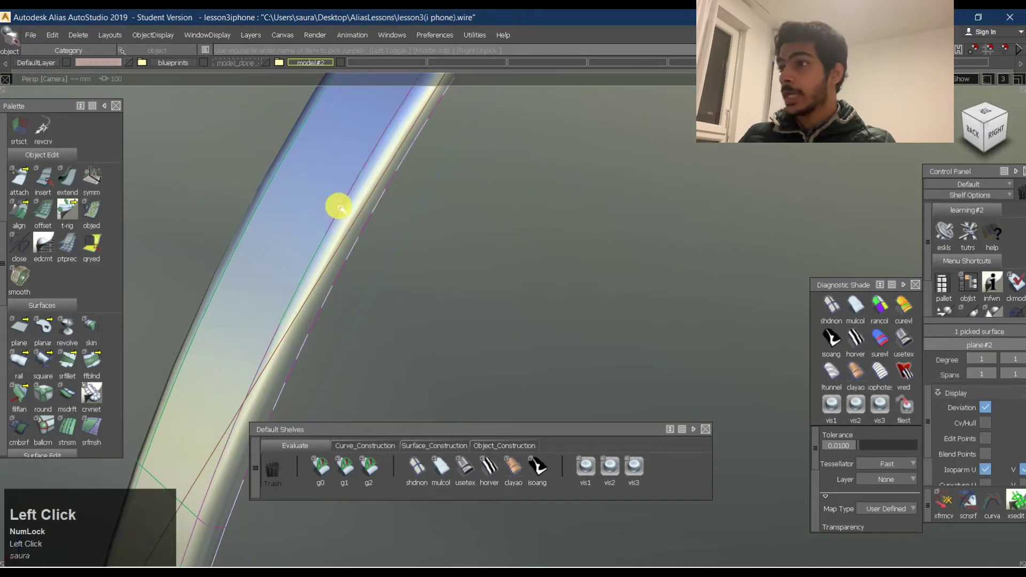
pyautogui.click(347, 217)
pyautogui.click(328, 186)
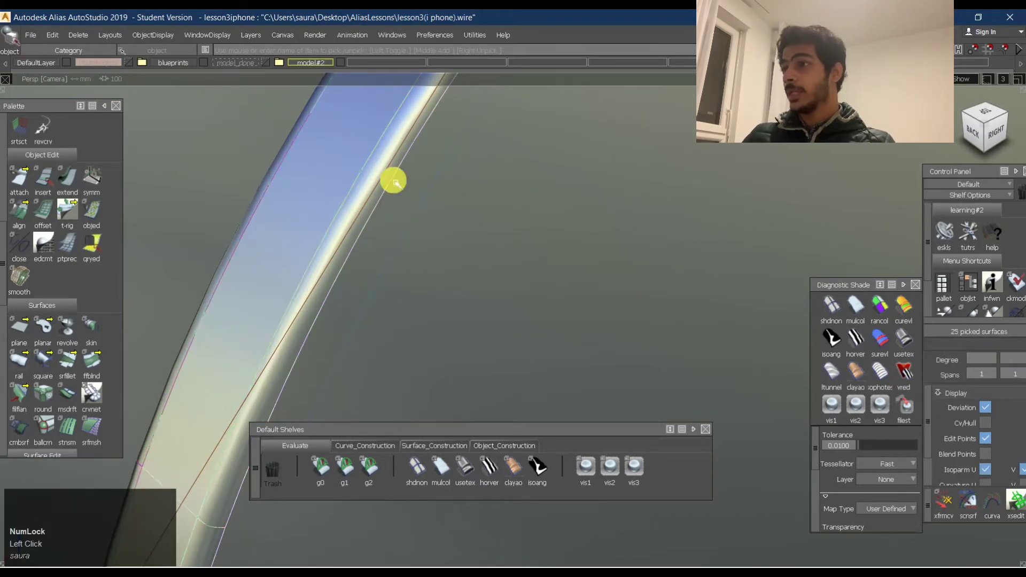
pyautogui.keyDown('alt'); pyautogui.keyDown('shift'); pyautogui.moveTo(404, 180); pyautogui.dragTo(519, 230); pyautogui.keyUp('shift'); pyautogui.keyUp('alt')
pyautogui.keyDown('alt'); pyautogui.keyDown('shift'); pyautogui.moveTo(382, 236); pyautogui.dragTo(432, 233, button='middle'); pyautogui.keyUp('shift'); pyautogui.keyUp('alt')
pyautogui.keyDown('alt'); pyautogui.keyDown('shift'); pyautogui.moveTo(359, 206); pyautogui.dragTo(402, 174, button='right'); pyautogui.keyUp('shift'); pyautogui.keyUp('alt')
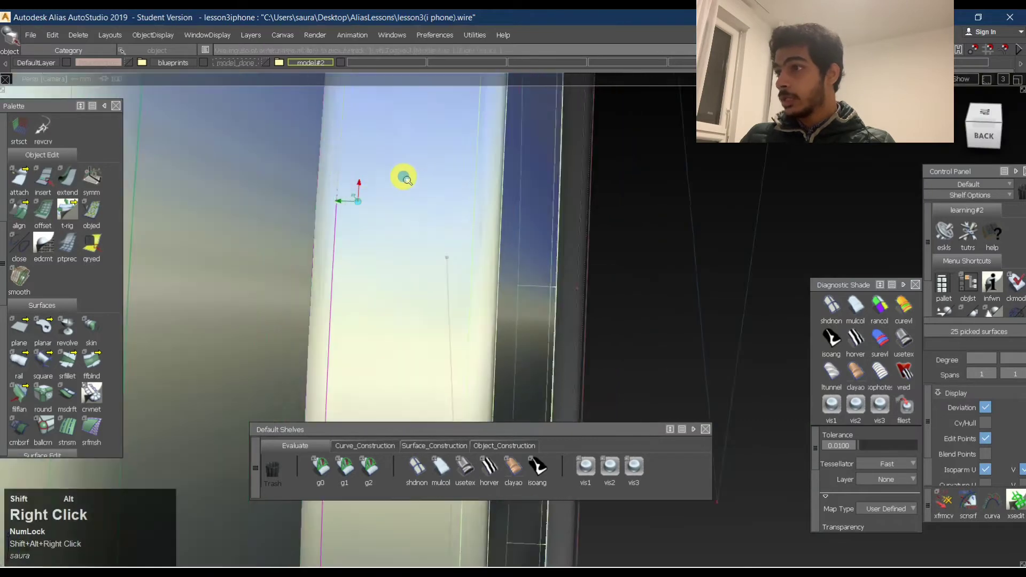
pyautogui.keyDown('alt'); pyautogui.keyDown('shift'); pyautogui.moveTo(403, 174); pyautogui.dragTo(479, 218); pyautogui.keyUp('shift'); pyautogui.keyUp('alt')
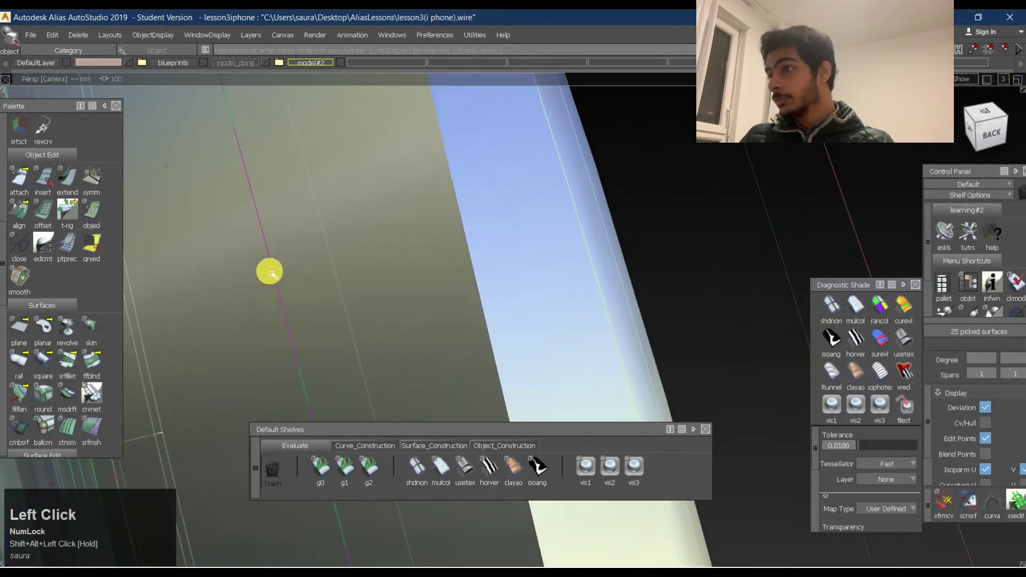
pyautogui.keyDown('alt'); pyautogui.keyDown('shift'); pyautogui.moveTo(278, 276); pyautogui.dragTo(303, 250); pyautogui.keyUp('shift'); pyautogui.keyUp('alt')
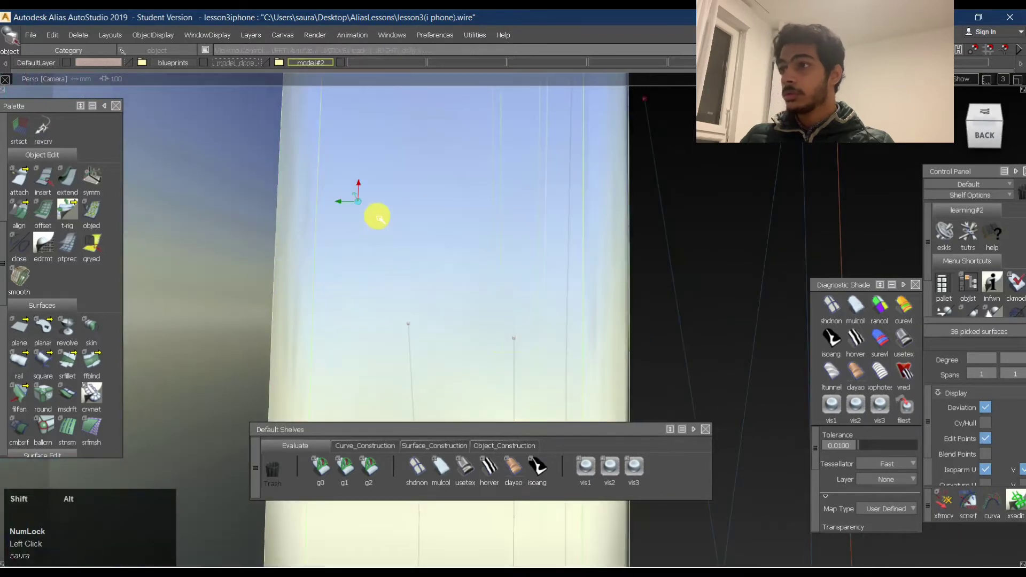
pyautogui.keyDown('alt'); pyautogui.keyDown('shift'); pyautogui.moveTo(378, 217); pyautogui.dragTo(359, 229); pyautogui.keyUp('shift'); pyautogui.keyUp('alt')
pyautogui.keyDown('alt'); pyautogui.keyDown('shift'); pyautogui.moveTo(360, 229); pyautogui.dragTo(370, 221, button='right'); pyautogui.keyUp('shift'); pyautogui.keyUp('alt')
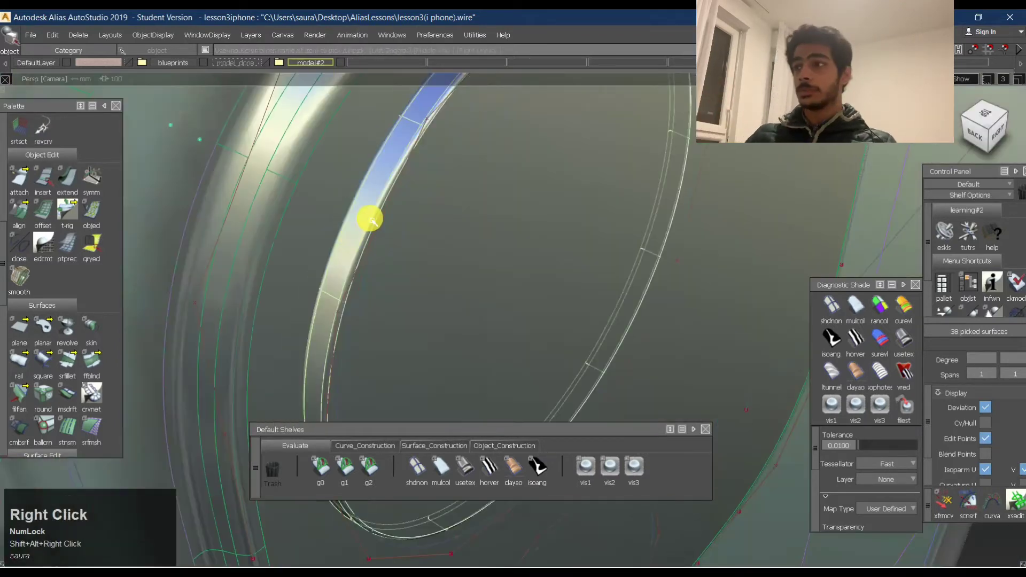
pyautogui.keyDown('alt'); pyautogui.keyDown('shift'); pyautogui.moveTo(490, 207); pyautogui.dragTo(488, 215, button='right'); pyautogui.keyUp('shift'); pyautogui.keyUp('alt')
pyautogui.keyDown('alt'); pyautogui.keyDown('shift'); pyautogui.moveTo(488, 216); pyautogui.dragTo(546, 203); pyautogui.keyUp('shift'); pyautogui.keyUp('alt')
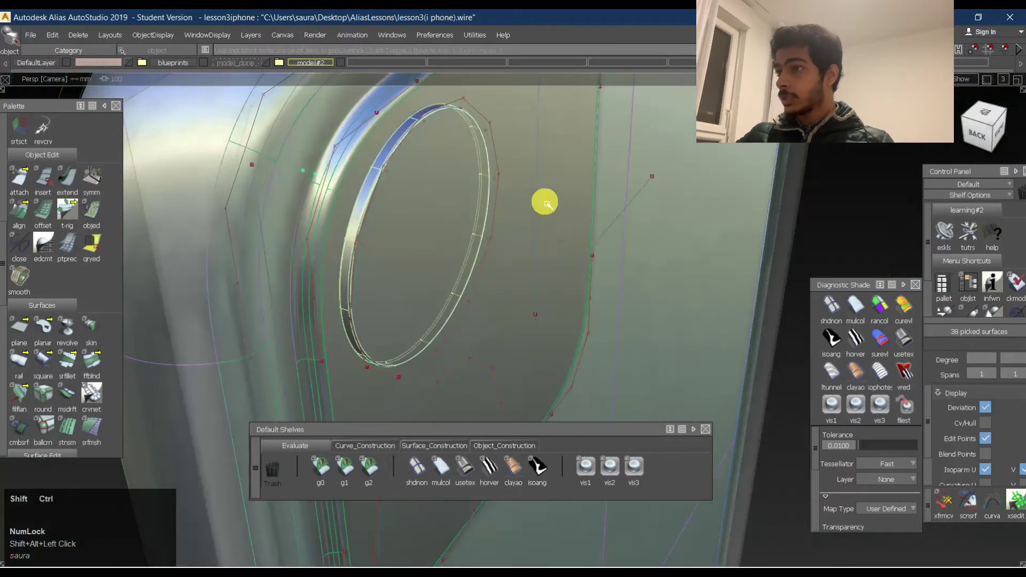
pyautogui.hotkey('ctrl', 'h')
pyautogui.keyDown('ctrl'); pyautogui.keyDown('shift'); pyautogui.moveTo(463, 298); pyautogui.dragTo(452, 134); pyautogui.keyUp('shift'); pyautogui.keyUp('ctrl')
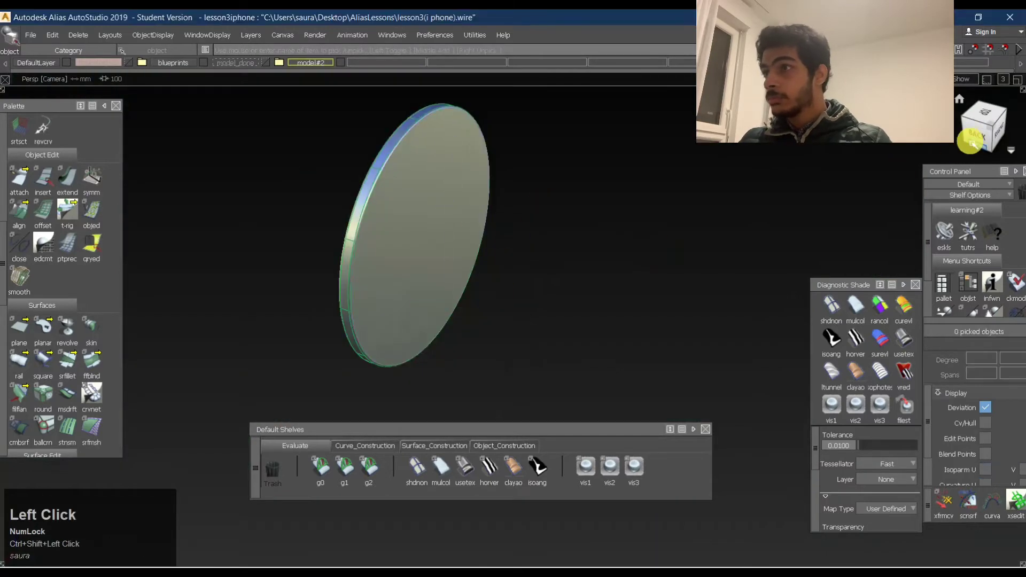
# Copy and paste all the lens surfaces, moving the copy straight down below the original in the back view and accepting removal of construction history.
pyautogui.click(974, 141)
pyautogui.keyDown('alt'); pyautogui.keyDown('shift'); pyautogui.moveTo(471, 273); pyautogui.dragTo(454, 294, button='right'); pyautogui.keyUp('shift'); pyautogui.keyUp('alt')
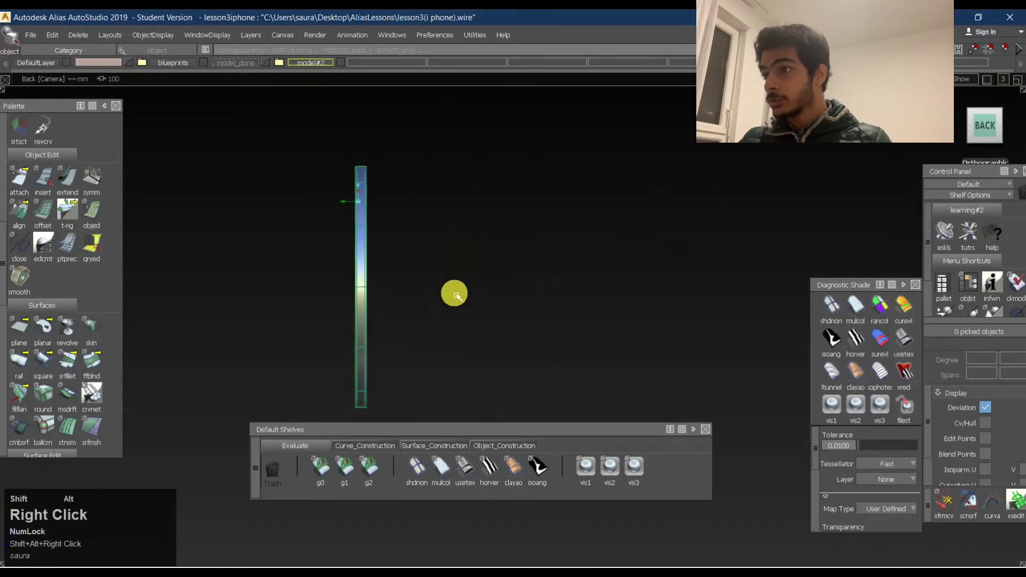
pyautogui.keyDown('alt'); pyautogui.keyDown('shift'); pyautogui.moveTo(453, 293); pyautogui.dragTo(474, 316, button='middle'); pyautogui.keyUp('shift'); pyautogui.keyUp('alt')
pyautogui.moveTo(414, 104); pyautogui.dragTo(534, 389)
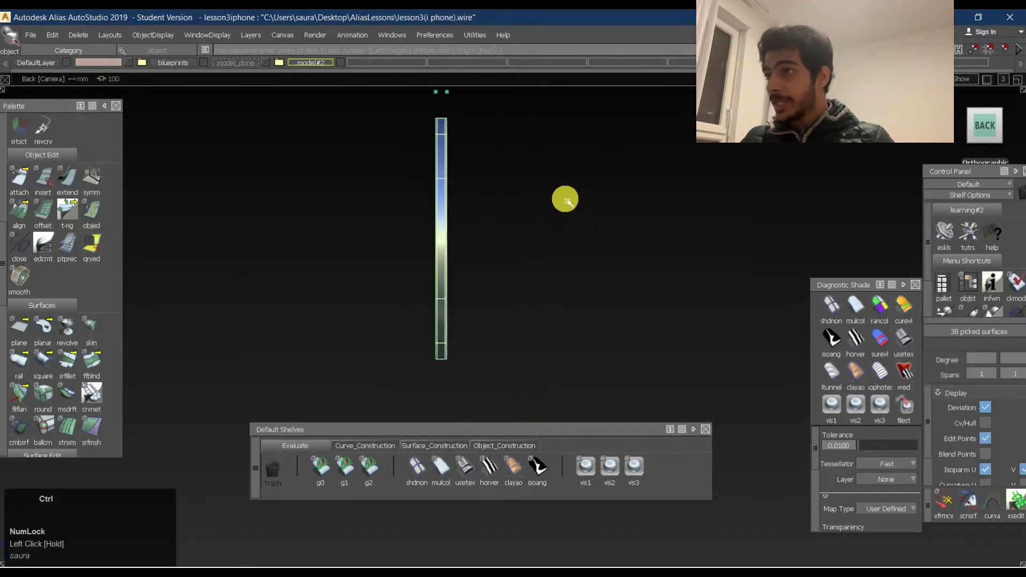
pyautogui.hotkey('ctrl', 'c')
pyautogui.hotkey('ctrl', 'v')
pyautogui.keyDown('ctrl'); pyautogui.keyDown('shift'); pyautogui.moveTo(506, 252); pyautogui.dragTo(516, 166, button='middle'); pyautogui.keyUp('shift'); pyautogui.keyUp('ctrl')
pyautogui.rightClick(554, 235)
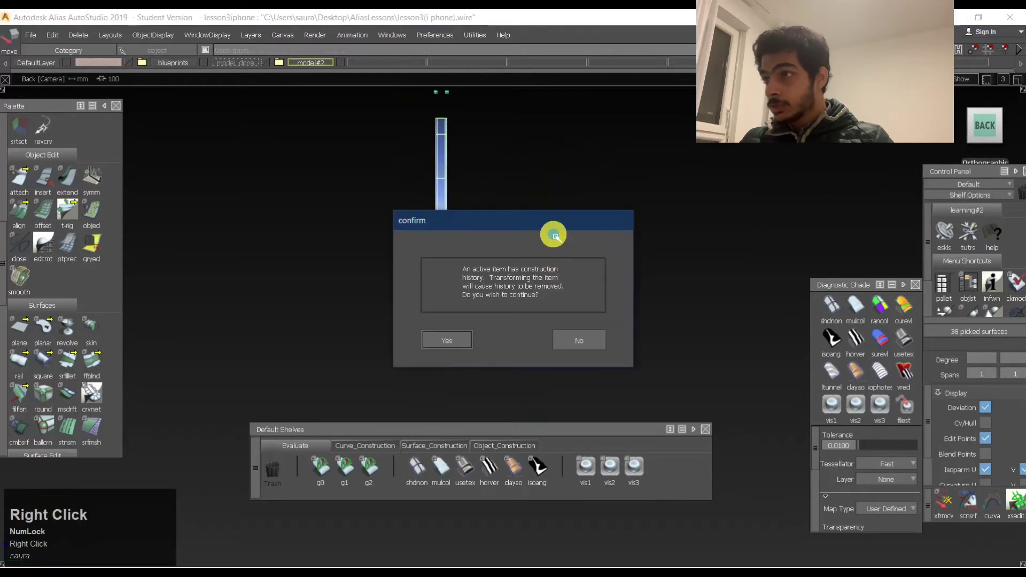
pyautogui.click(474, 342)
pyautogui.moveTo(552, 206); pyautogui.dragTo(556, 338, button='right')
pyautogui.keyDown('alt'); pyautogui.keyDown('shift'); pyautogui.moveTo(549, 183); pyautogui.dragTo(557, 169, button='middle'); pyautogui.keyUp('shift'); pyautogui.keyUp('alt')
pyautogui.moveTo(557, 169); pyautogui.dragTo(575, 276, button='right')
# Examine the copied lens below the original from several angles, ending in the orthographic right view.
pyautogui.keyDown('alt'); pyautogui.keyDown('shift'); pyautogui.moveTo(680, 248); pyautogui.dragTo(466, 287); pyautogui.keyUp('shift'); pyautogui.keyUp('alt')
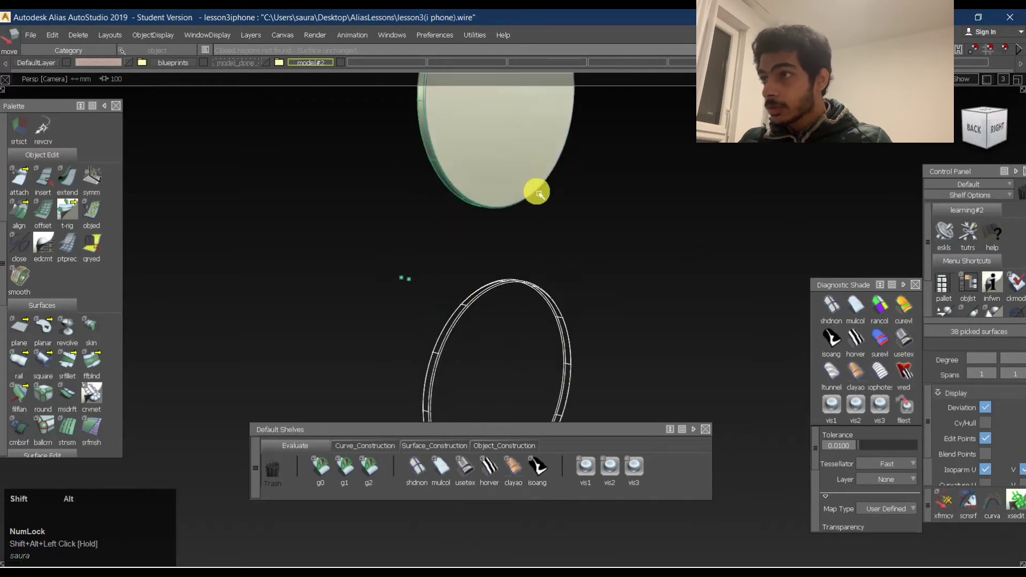
pyautogui.keyDown('alt'); pyautogui.keyDown('shift'); pyautogui.moveTo(537, 193); pyautogui.dragTo(504, 235, button='middle'); pyautogui.keyUp('shift'); pyautogui.keyUp('alt')
pyautogui.keyDown('alt'); pyautogui.keyDown('shift'); pyautogui.moveTo(504, 235); pyautogui.dragTo(554, 206, button='right'); pyautogui.keyUp('shift'); pyautogui.keyUp('alt')
pyautogui.keyDown('alt'); pyautogui.keyDown('shift'); pyautogui.moveTo(554, 207); pyautogui.dragTo(619, 215); pyautogui.keyUp('shift'); pyautogui.keyUp('alt')
pyautogui.keyDown('alt'); pyautogui.keyDown('shift'); pyautogui.moveTo(620, 215); pyautogui.dragTo(598, 229, button='right'); pyautogui.keyUp('shift'); pyautogui.keyUp('alt')
pyautogui.keyDown('alt'); pyautogui.keyDown('shift'); pyautogui.moveTo(598, 229); pyautogui.dragTo(641, 222); pyautogui.keyUp('shift'); pyautogui.keyUp('alt')
pyautogui.keyDown('alt'); pyautogui.keyDown('shift'); pyautogui.moveTo(642, 223); pyautogui.dragTo(647, 107, button='middle'); pyautogui.keyUp('shift'); pyautogui.keyUp('alt')
pyautogui.keyDown('alt'); pyautogui.keyDown('shift'); pyautogui.moveTo(647, 107); pyautogui.dragTo(618, 211, button='right'); pyautogui.keyUp('shift'); pyautogui.keyUp('alt')
pyautogui.keyDown('alt'); pyautogui.keyDown('shift'); pyautogui.moveTo(618, 210); pyautogui.dragTo(1005, 146); pyautogui.keyUp('shift'); pyautogui.keyUp('alt')
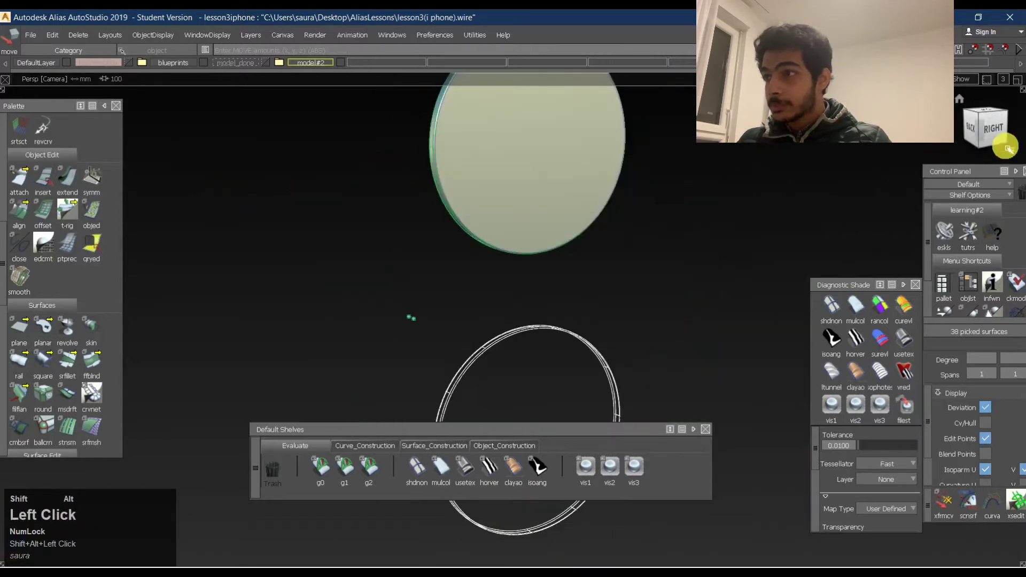
pyautogui.click(993, 130)
pyautogui.keyDown('alt'); pyautogui.keyDown('shift'); pyautogui.moveTo(579, 341); pyautogui.dragTo(444, 272, button='middle'); pyautogui.keyUp('shift'); pyautogui.keyUp('alt')
pyautogui.keyDown('ctrl'); pyautogui.keyDown('shift'); pyautogui.moveTo(409, 330); pyautogui.dragTo(402, 183); pyautogui.keyUp('shift'); pyautogui.keyUp('ctrl')
pyautogui.keyDown('ctrl'); pyautogui.keyDown('shift'); pyautogui.moveTo(403, 183); pyautogui.dragTo(380, 326); pyautogui.keyUp('shift'); pyautogui.keyUp('ctrl')
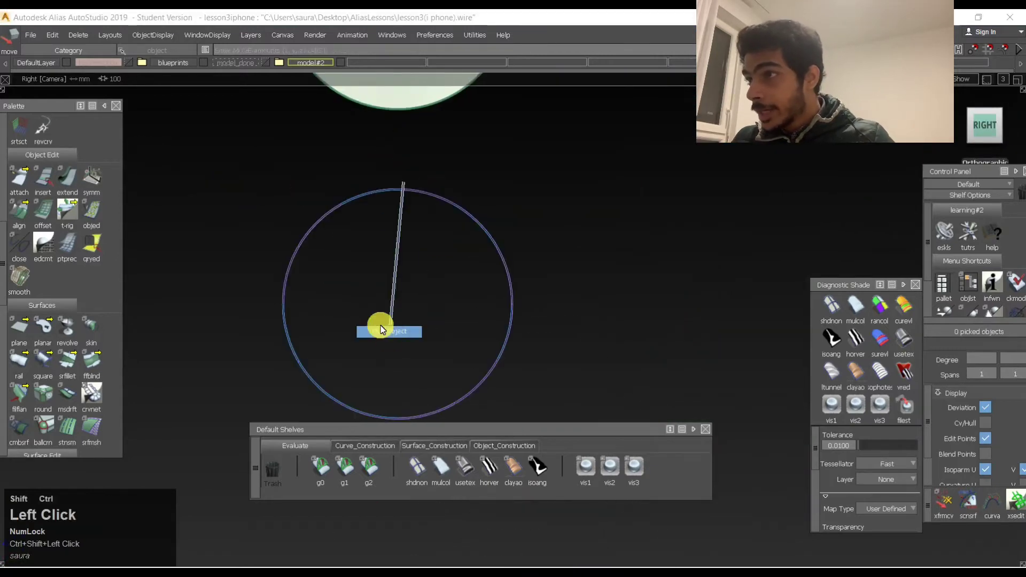
pyautogui.moveTo(253, 195)
pyautogui.mouseDown()
pyautogui.moveTo(429, 298)
pyautogui.moveTo(657, 483)
pyautogui.mouseUp()
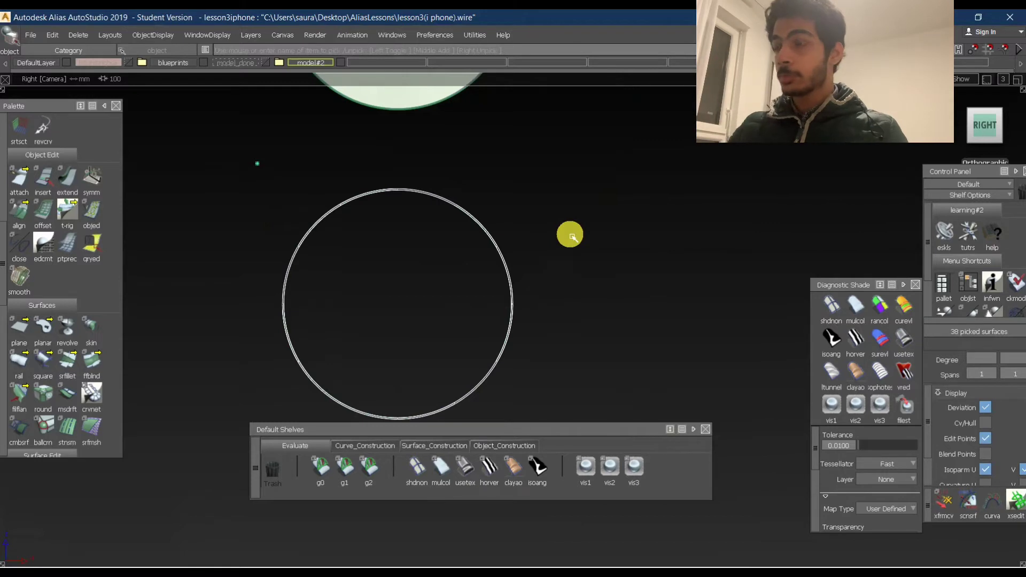
pyautogui.keyDown('ctrl'); pyautogui.keyDown('shift'); pyautogui.moveTo(540, 311); pyautogui.dragTo(545, 216); pyautogui.keyUp('shift'); pyautogui.keyUp('ctrl')
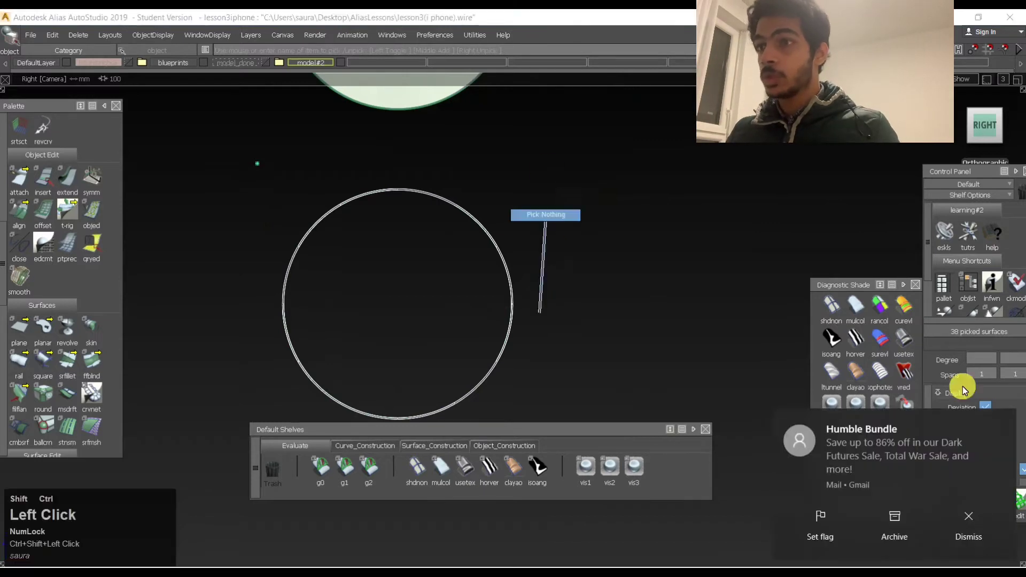
pyautogui.click(998, 424)
pyautogui.keyDown('ctrl'); pyautogui.keyDown('shift'); pyautogui.moveTo(458, 189); pyautogui.dragTo(454, 317); pyautogui.keyUp('shift'); pyautogui.keyUp('ctrl')
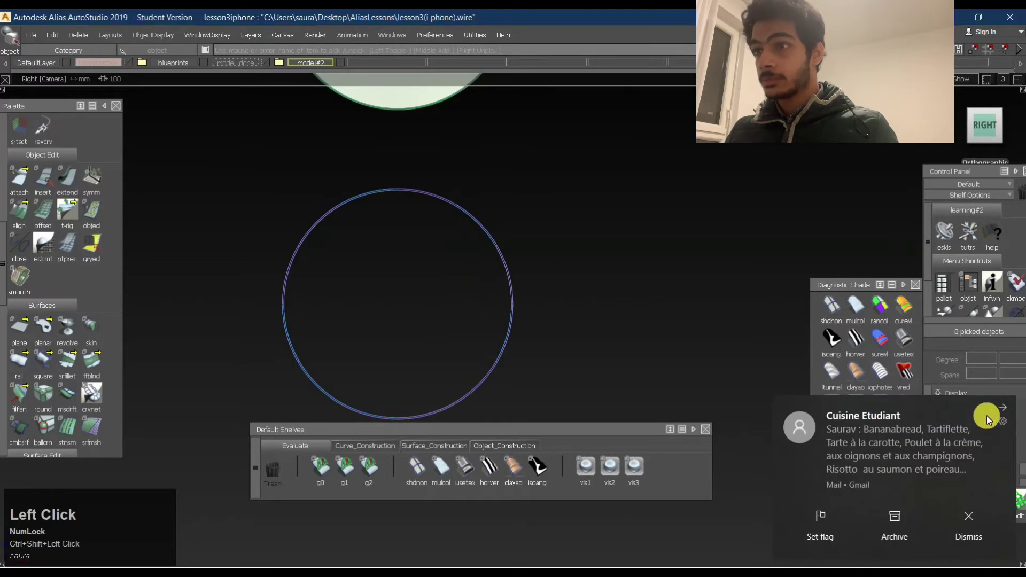
pyautogui.click(987, 416)
# Select all surfaces of the copied lens in the right view and ungroup them.
pyautogui.keyDown('alt'); pyautogui.keyDown('shift'); pyautogui.moveTo(514, 284); pyautogui.dragTo(655, 268, button='middle'); pyautogui.keyUp('shift'); pyautogui.keyUp('alt')
pyautogui.keyDown('ctrl'); pyautogui.keyDown('shift'); pyautogui.moveTo(614, 325); pyautogui.dragTo(607, 188); pyautogui.keyUp('shift'); pyautogui.keyUp('ctrl')
pyautogui.moveTo(351, 155); pyautogui.dragTo(762, 475)
pyautogui.keyDown('ctrl'); pyautogui.keyDown('shift'); pyautogui.moveTo(595, 171); pyautogui.dragTo(556, 207); pyautogui.keyUp('shift'); pyautogui.keyUp('ctrl')
pyautogui.moveTo(316, 135); pyautogui.dragTo(777, 396)
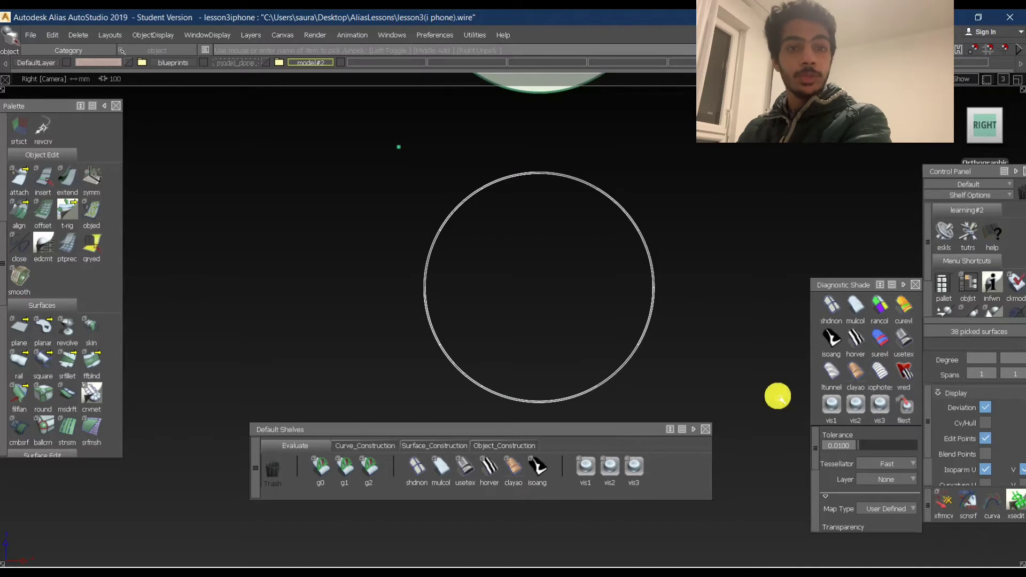
pyautogui.hotkey('ctrl', 'u')
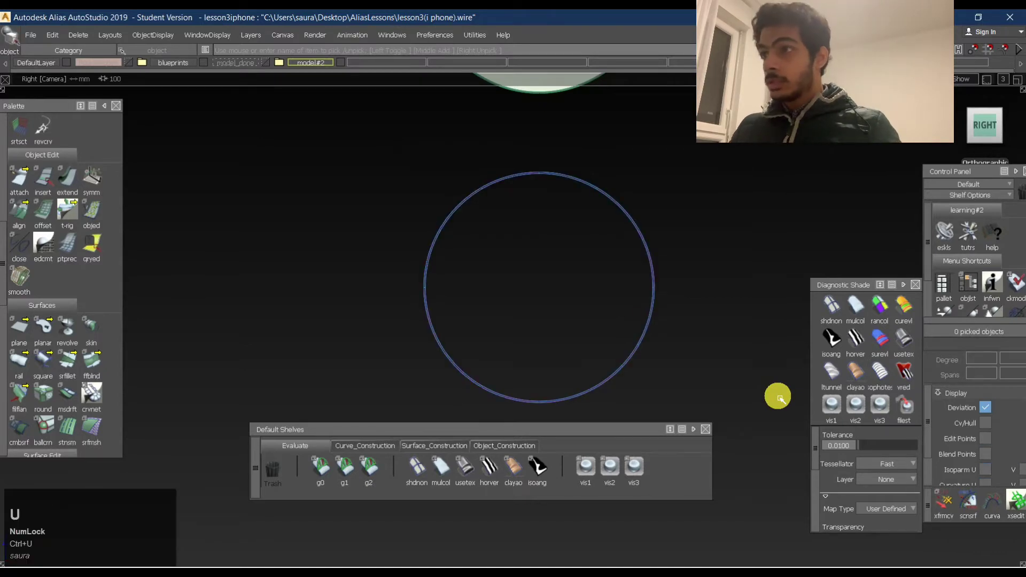
# Pick several wall and fillet surfaces of the copied lens one by one to check the ungrouping, and clear the selection.
pyautogui.keyDown('alt'); pyautogui.keyDown('shift'); pyautogui.moveTo(717, 243); pyautogui.dragTo(502, 199); pyautogui.keyUp('shift'); pyautogui.keyUp('alt')
pyautogui.keyDown('alt'); pyautogui.keyDown('shift'); pyautogui.moveTo(502, 200); pyautogui.dragTo(520, 178, button='right'); pyautogui.keyUp('shift'); pyautogui.keyUp('alt')
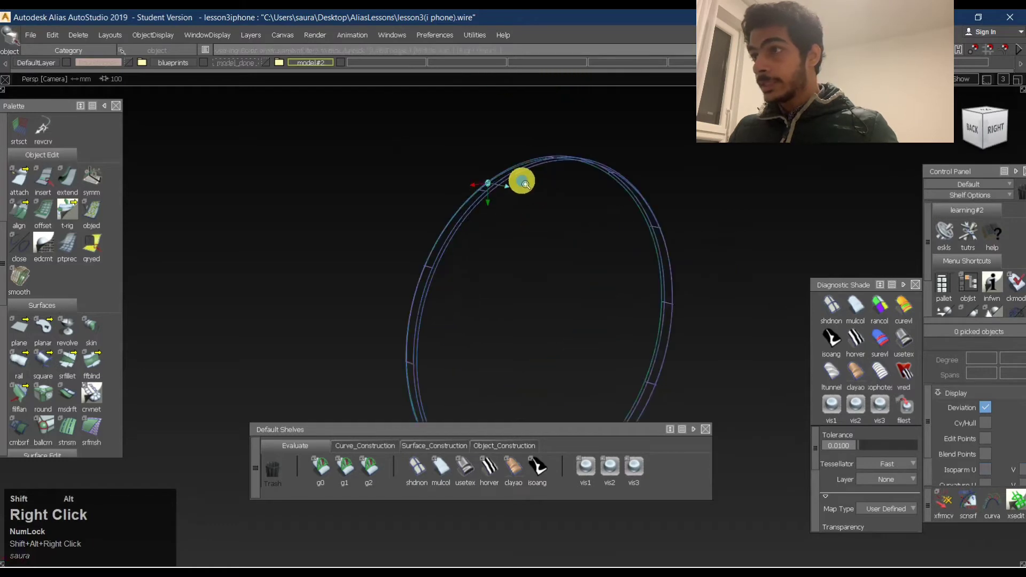
pyautogui.keyDown('alt'); pyautogui.keyDown('shift'); pyautogui.moveTo(520, 178); pyautogui.dragTo(501, 291); pyautogui.keyUp('shift'); pyautogui.keyUp('alt')
pyautogui.click(487, 229)
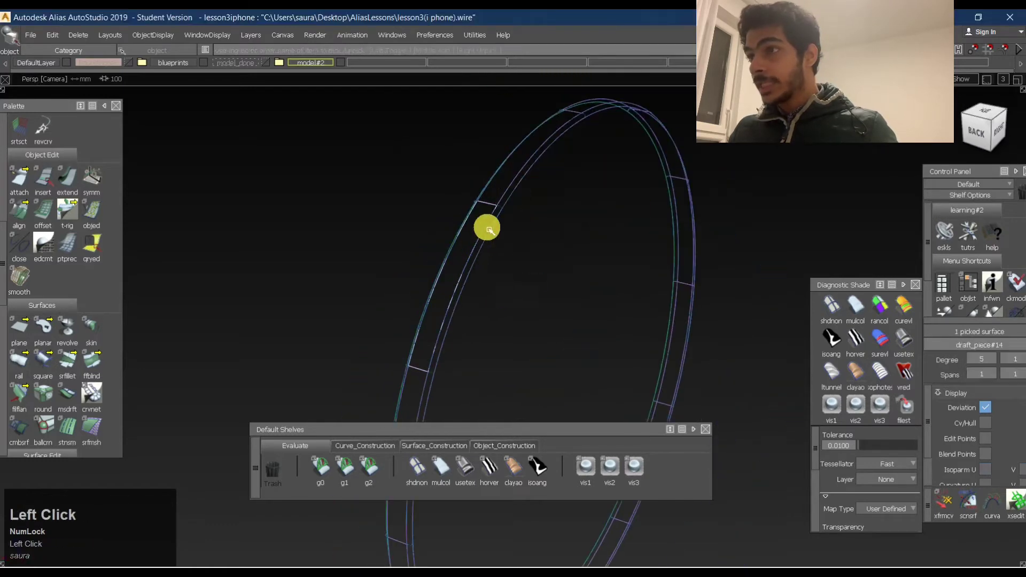
pyautogui.click(507, 180)
pyautogui.keyDown('alt'); pyautogui.keyDown('shift'); pyautogui.moveTo(466, 244); pyautogui.dragTo(518, 301); pyautogui.keyUp('shift'); pyautogui.keyUp('alt')
pyautogui.keyDown('alt'); pyautogui.keyDown('shift'); pyautogui.moveTo(518, 300); pyautogui.dragTo(533, 268, button='middle'); pyautogui.keyUp('shift'); pyautogui.keyUp('alt')
pyautogui.click(469, 271)
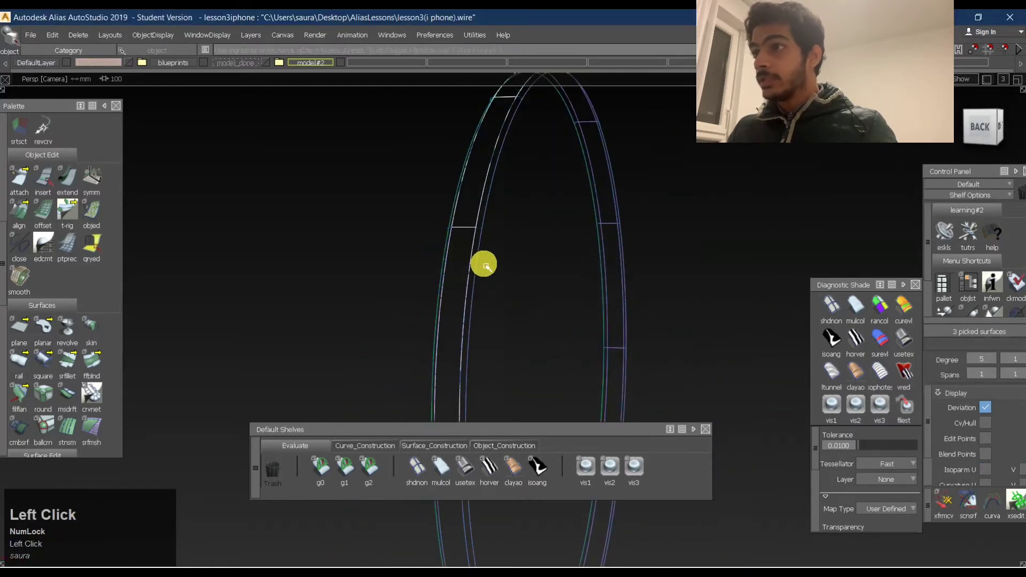
pyautogui.keyDown('alt'); pyautogui.keyDown('shift'); pyautogui.moveTo(533, 206); pyautogui.dragTo(556, 326, button='middle'); pyautogui.keyUp('shift'); pyautogui.keyUp('alt')
pyautogui.keyDown('alt'); pyautogui.keyDown('shift'); pyautogui.moveTo(583, 203); pyautogui.dragTo(591, 360, button='middle'); pyautogui.keyUp('shift'); pyautogui.keyUp('alt')
pyautogui.keyDown('ctrl'); pyautogui.keyDown('shift'); pyautogui.moveTo(503, 249); pyautogui.dragTo(507, 188); pyautogui.keyUp('shift'); pyautogui.keyUp('ctrl')
# Pick the fillet on the original lens to check whether its surfaces select as a group, and clear the selection.
pyautogui.keyDown('alt'); pyautogui.keyDown('shift'); pyautogui.moveTo(522, 196); pyautogui.dragTo(527, 194); pyautogui.keyUp('shift'); pyautogui.keyUp('alt')
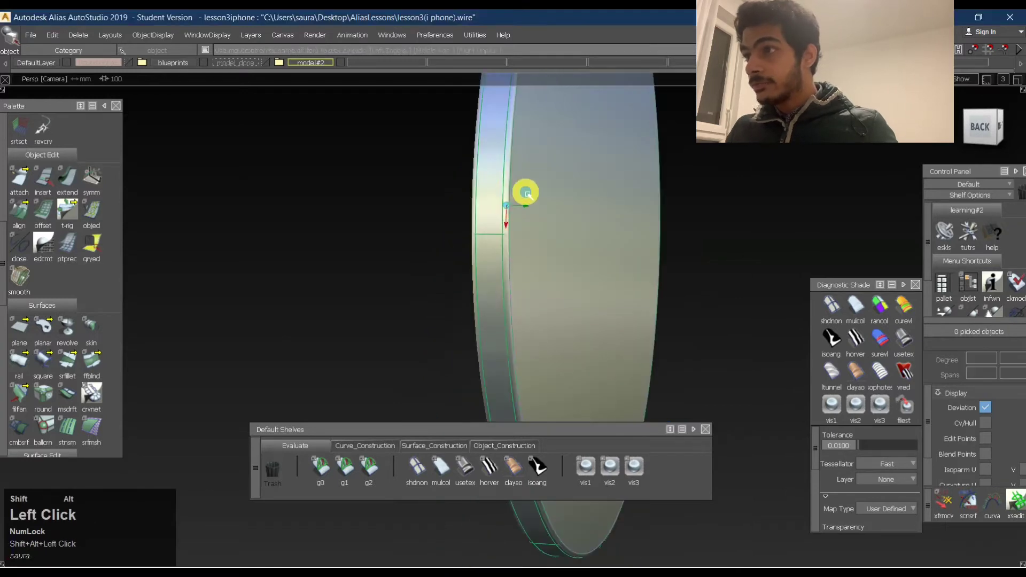
pyautogui.keyDown('alt'); pyautogui.keyDown('shift'); pyautogui.moveTo(527, 194); pyautogui.dragTo(552, 152, button='right'); pyautogui.keyUp('shift'); pyautogui.keyUp('alt')
pyautogui.keyDown('ctrl'); pyautogui.keyDown('shift'); pyautogui.moveTo(521, 179); pyautogui.dragTo(514, 228); pyautogui.keyUp('shift'); pyautogui.keyUp('ctrl')
pyautogui.click(512, 215)
pyautogui.keyDown('alt'); pyautogui.keyDown('shift'); pyautogui.moveTo(605, 195); pyautogui.dragTo(526, 267, button='right'); pyautogui.keyUp('shift'); pyautogui.keyUp('alt')
pyautogui.keyDown('alt'); pyautogui.keyDown('shift'); pyautogui.moveTo(526, 267); pyautogui.dragTo(568, 236); pyautogui.keyUp('shift'); pyautogui.keyUp('alt')
pyautogui.keyDown('alt'); pyautogui.keyDown('shift'); pyautogui.moveTo(568, 236); pyautogui.dragTo(562, 232, button='middle'); pyautogui.keyUp('shift'); pyautogui.keyUp('alt')
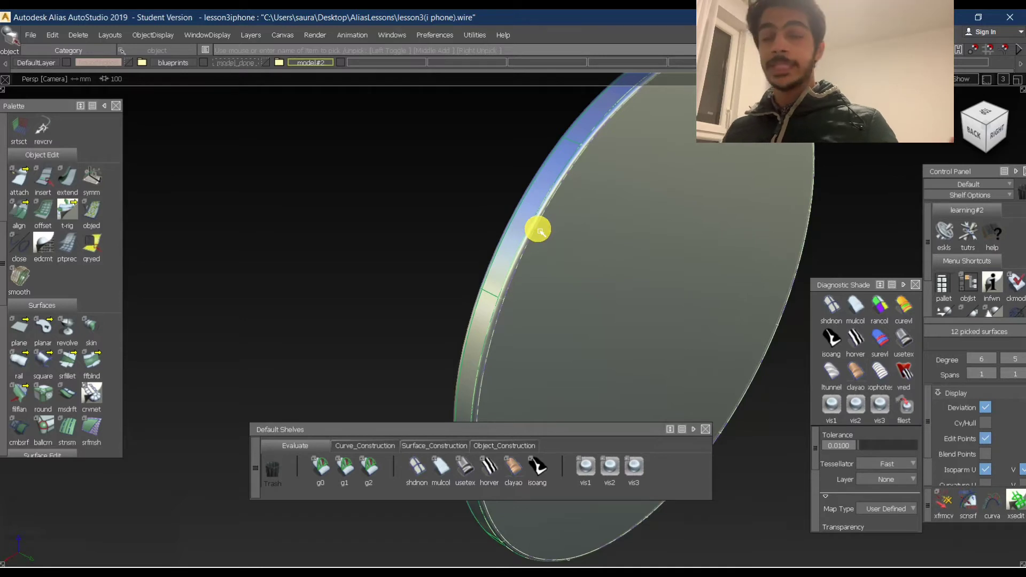
pyautogui.moveTo(563, 389)
pyautogui.keyDown('alt'); pyautogui.keyDown('shift'); pyautogui.mouseDown(button='middle')
pyautogui.moveTo(627, 208)
pyautogui.moveTo(556, 378)
pyautogui.mouseUp(button='middle'); pyautogui.keyUp('shift'); pyautogui.keyUp('alt')
pyautogui.keyDown('ctrl'); pyautogui.keyDown('shift'); pyautogui.moveTo(562, 253); pyautogui.dragTo(537, 344); pyautogui.keyUp('shift'); pyautogui.keyUp('ctrl')
# Pick a single fillet surface on the copied lens to compare its grouping with the original, and clear the selection.
pyautogui.keyDown('alt'); pyautogui.keyDown('shift'); pyautogui.moveTo(535, 344); pyautogui.dragTo(642, 265, button='right'); pyautogui.keyUp('shift'); pyautogui.keyUp('alt')
pyautogui.keyDown('alt'); pyautogui.keyDown('shift'); pyautogui.moveTo(642, 265); pyautogui.dragTo(659, 222); pyautogui.keyUp('shift'); pyautogui.keyUp('alt')
pyautogui.keyDown('ctrl'); pyautogui.keyDown('shift'); pyautogui.moveTo(659, 215); pyautogui.dragTo(632, 325); pyautogui.keyUp('shift'); pyautogui.keyUp('ctrl')
pyautogui.click(587, 271)
pyautogui.keyDown('alt'); pyautogui.keyDown('shift'); pyautogui.moveTo(590, 269); pyautogui.dragTo(768, 188); pyautogui.keyUp('shift'); pyautogui.keyUp('alt')
pyautogui.keyDown('alt'); pyautogui.keyDown('shift'); pyautogui.moveTo(602, 280); pyautogui.dragTo(619, 227, button='middle'); pyautogui.keyUp('shift'); pyautogui.keyUp('alt')
pyautogui.keyDown('alt'); pyautogui.keyDown('shift'); pyautogui.moveTo(620, 227); pyautogui.dragTo(552, 308); pyautogui.keyUp('shift'); pyautogui.keyUp('alt')
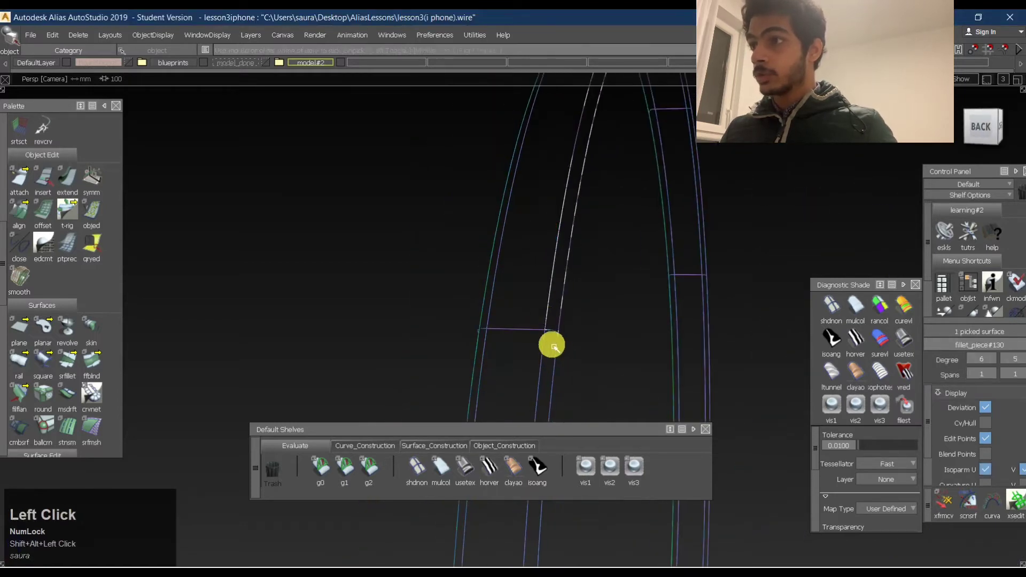
pyautogui.click(531, 274)
pyautogui.keyDown('ctrl'); pyautogui.moveTo(555, 266); pyautogui.dragTo(555, 267); pyautogui.keyUp('ctrl')
pyautogui.keyDown('alt'); pyautogui.keyDown('shift'); pyautogui.moveTo(556, 267); pyautogui.dragTo(561, 281, button='right'); pyautogui.keyUp('shift'); pyautogui.keyUp('alt')
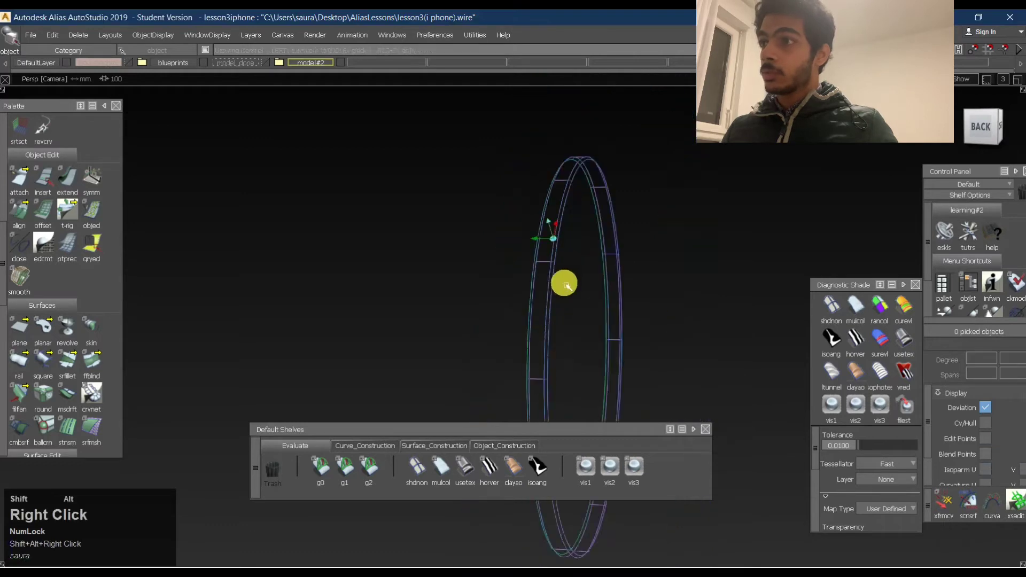
pyautogui.keyDown('alt'); pyautogui.keyDown('shift'); pyautogui.moveTo(561, 281); pyautogui.dragTo(538, 177, button='middle'); pyautogui.keyUp('shift'); pyautogui.keyUp('alt')
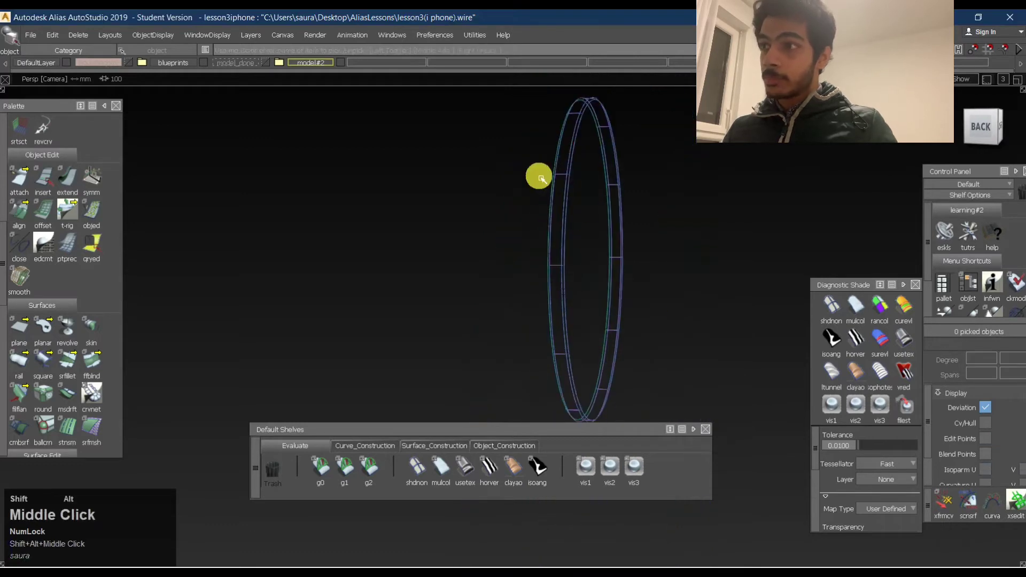
# Select all surfaces of the copied lens in the back view and group them, accepting deletion of construction history.
pyautogui.click(981, 127)
pyautogui.keyDown('alt'); pyautogui.keyDown('shift'); pyautogui.moveTo(575, 243); pyautogui.dragTo(605, 222, button='right'); pyautogui.keyUp('shift'); pyautogui.keyUp('alt')
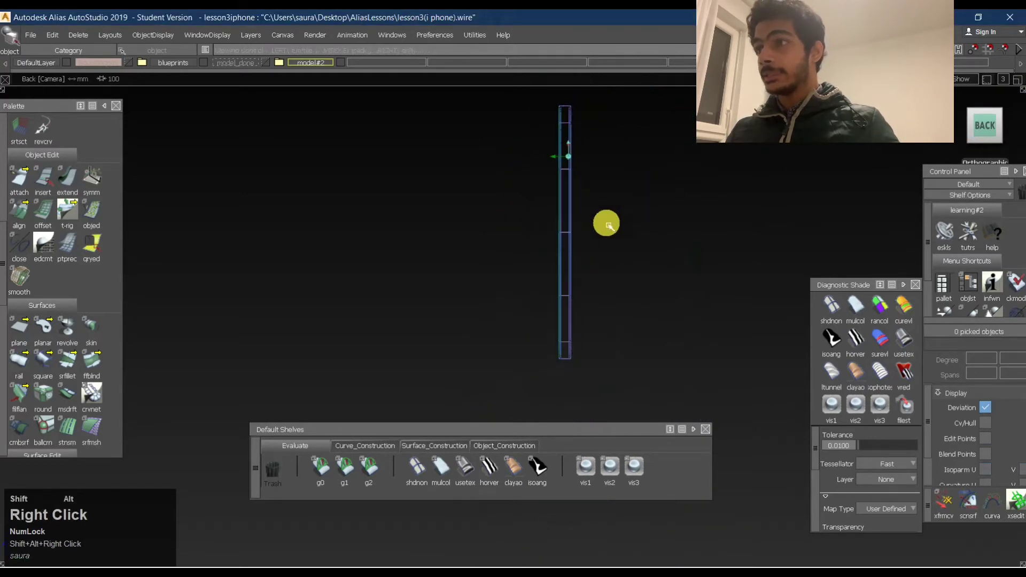
pyautogui.keyDown('alt'); pyautogui.keyDown('shift'); pyautogui.moveTo(605, 222); pyautogui.dragTo(541, 126, button='middle'); pyautogui.keyUp('shift'); pyautogui.keyUp('alt')
pyautogui.moveTo(533, 118); pyautogui.dragTo(636, 432)
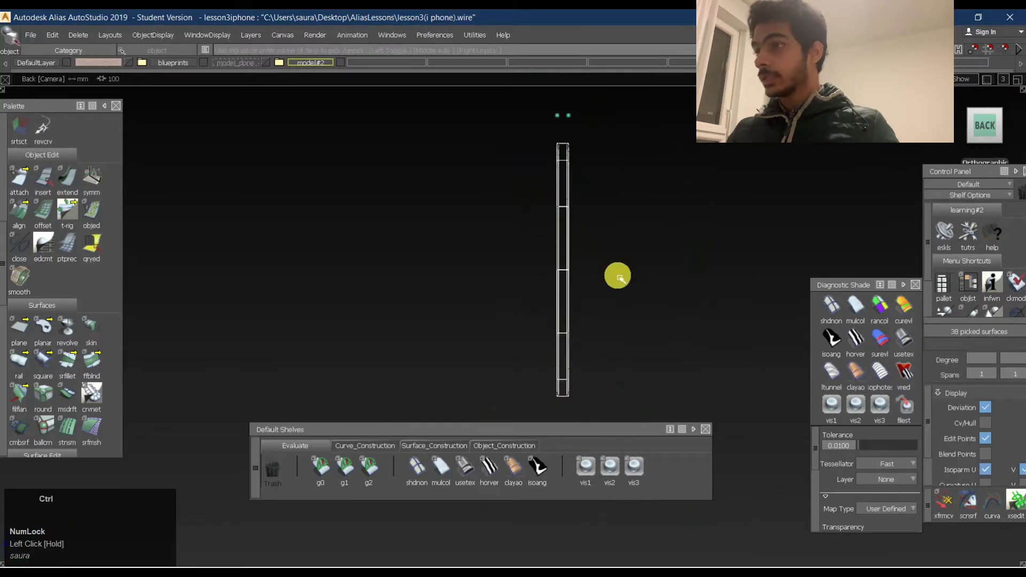
pyautogui.hotkey('ctrl', 'g')
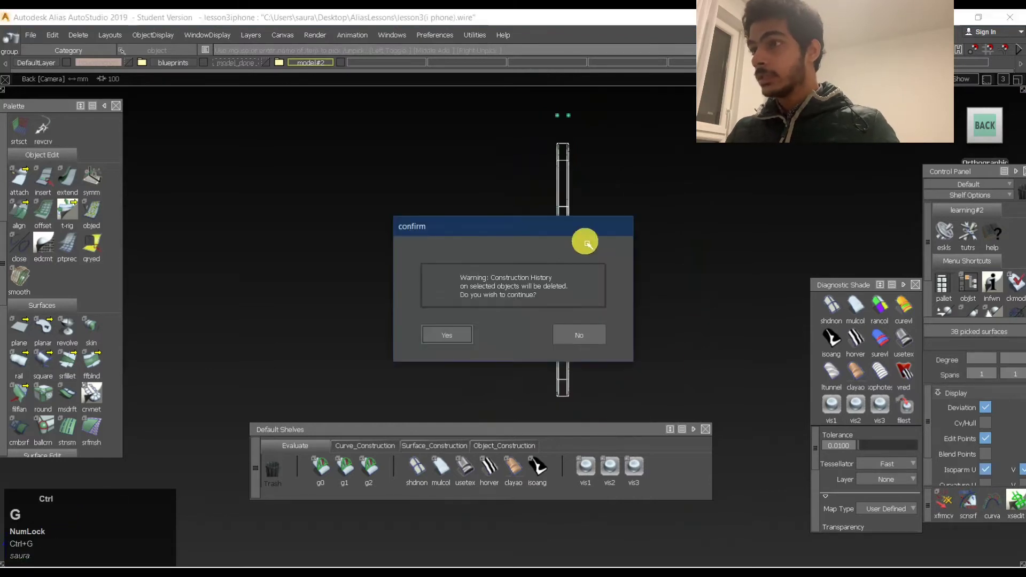
pyautogui.click(452, 342)
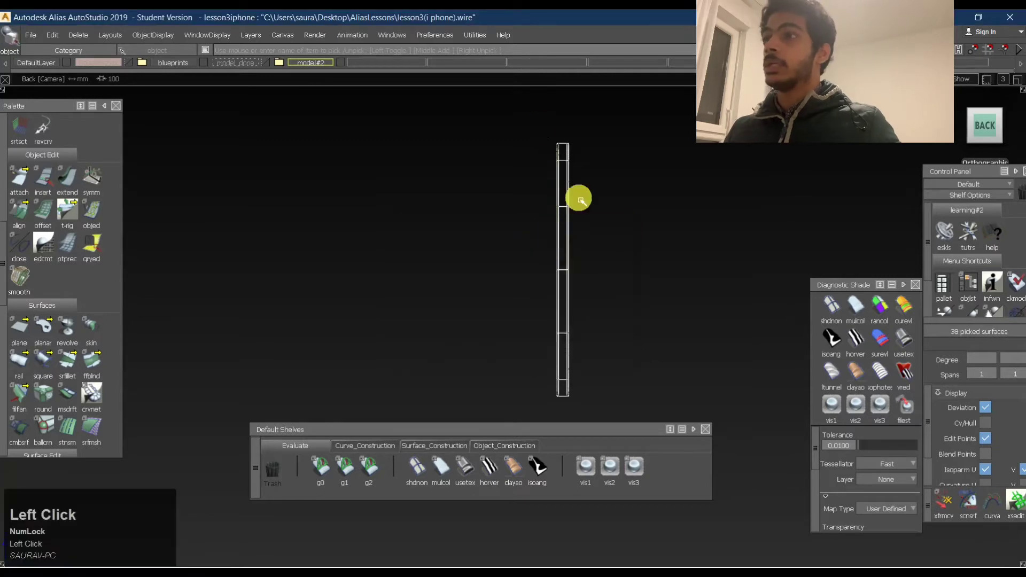
# Center the pivot of the copied lens group and clear the selection.
pyautogui.keyDown('alt'); pyautogui.keyDown('shift'); pyautogui.moveTo(591, 151); pyautogui.dragTo(595, 360, button='middle'); pyautogui.keyUp('shift'); pyautogui.keyUp('alt')
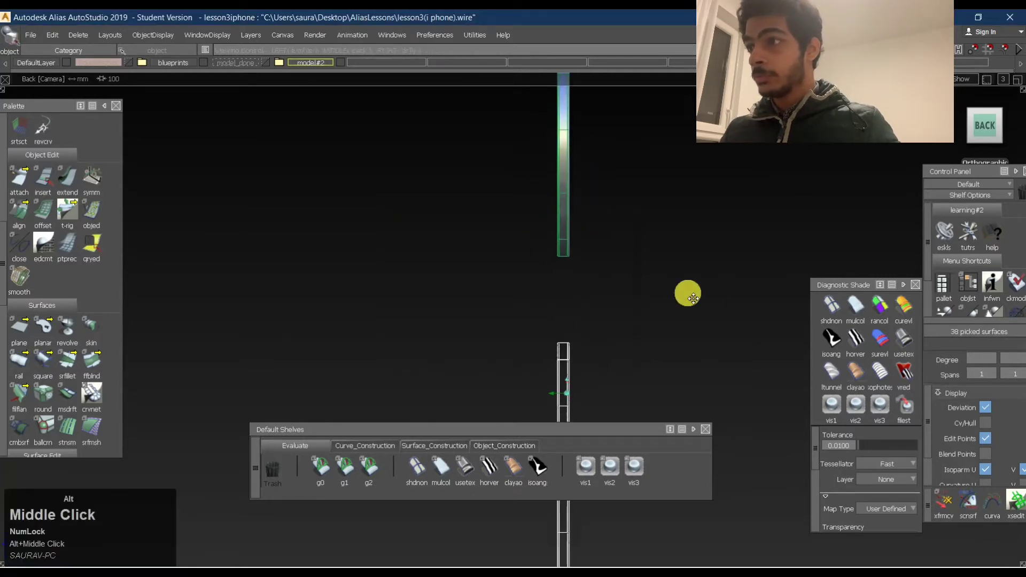
pyautogui.keyDown('alt'); pyautogui.keyDown('shift'); pyautogui.moveTo(687, 293); pyautogui.dragTo(600, 272, button='middle'); pyautogui.keyUp('shift'); pyautogui.keyUp('alt')
pyautogui.keyDown('ctrl'); pyautogui.keyDown('shift'); pyautogui.moveTo(527, 241); pyautogui.dragTo(569, 257, button='middle'); pyautogui.keyUp('shift'); pyautogui.keyUp('ctrl')
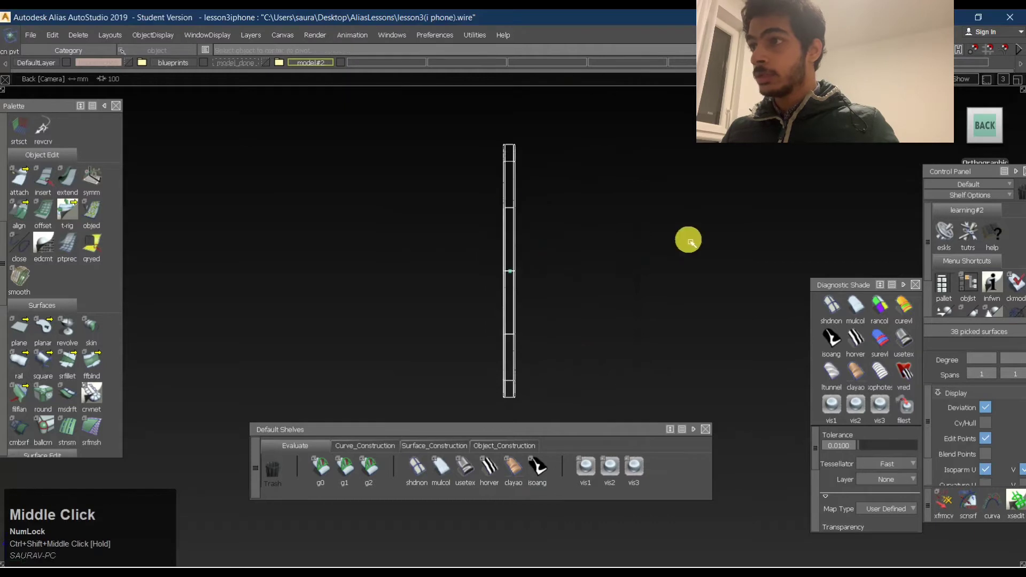
pyautogui.keyDown('alt'); pyautogui.keyDown('shift'); pyautogui.moveTo(687, 238); pyautogui.dragTo(572, 293); pyautogui.keyUp('shift'); pyautogui.keyUp('alt')
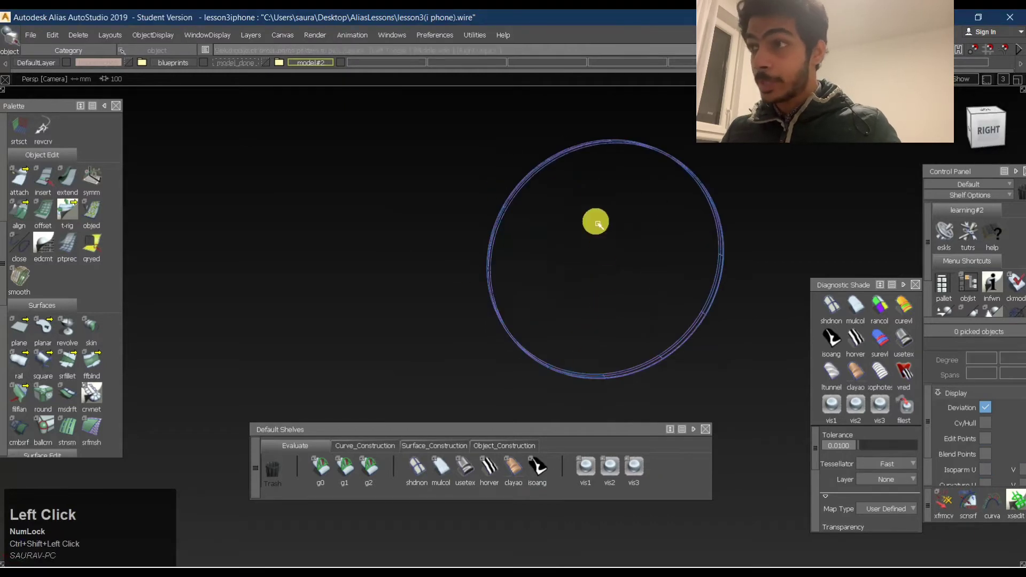
# Pick the copied lens in perspective to check that all its surfaces select as one group.
pyautogui.keyDown('ctrl'); pyautogui.keyDown('shift'); pyautogui.moveTo(593, 190); pyautogui.dragTo(540, 192); pyautogui.keyUp('shift'); pyautogui.keyUp('ctrl')
pyautogui.click(652, 155)
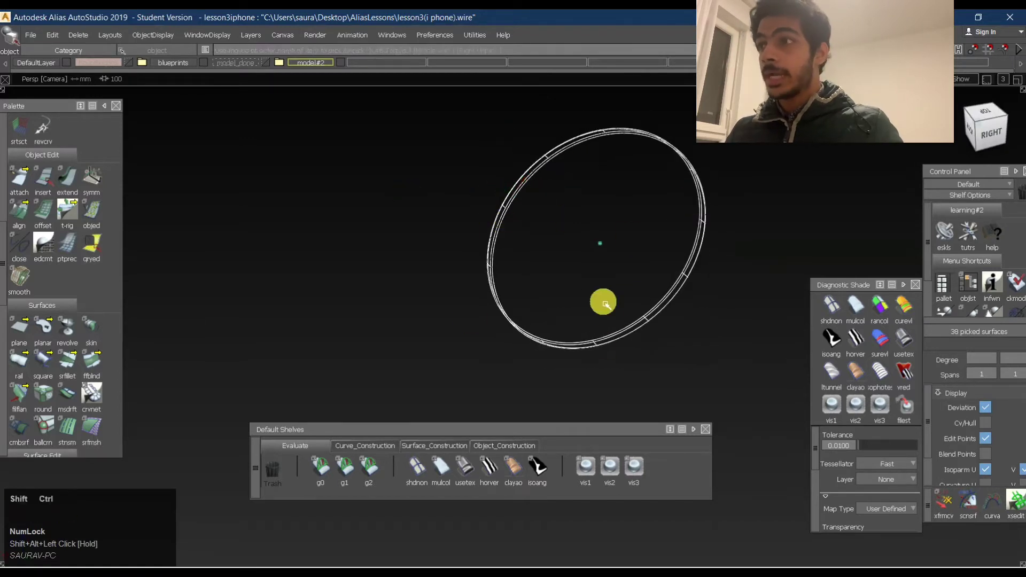
pyautogui.keyDown('ctrl'); pyautogui.keyDown('shift'); pyautogui.click(589, 307); pyautogui.keyUp('shift'); pyautogui.keyUp('ctrl')
pyautogui.click(562, 156)
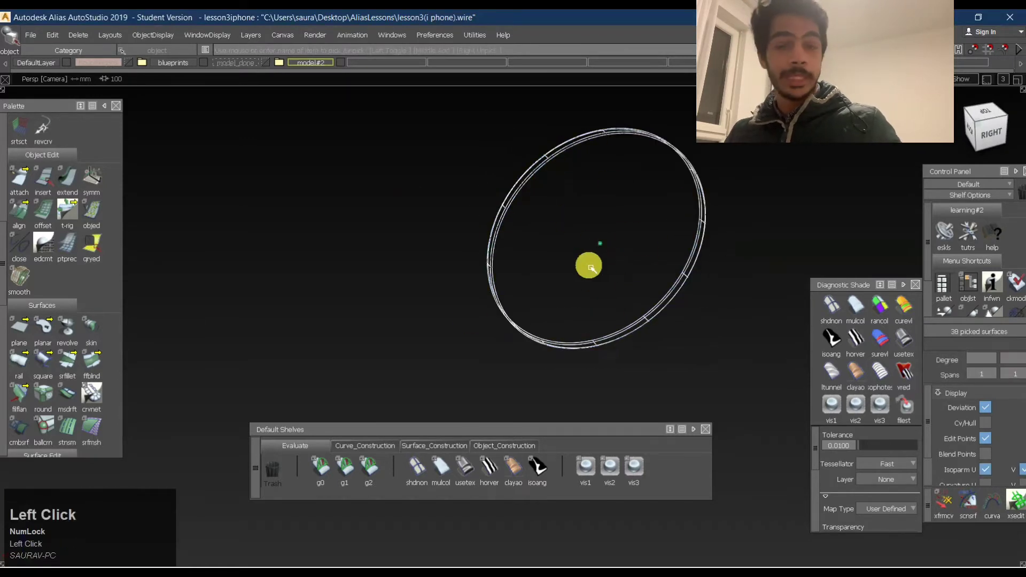
# Show all hidden geometry of the phone model again and clear the selection.
pyautogui.keyDown('ctrl'); pyautogui.keyDown('shift'); pyautogui.click(668, 286); pyautogui.keyUp('shift'); pyautogui.keyUp('ctrl')
pyautogui.hotkey('ctrl', 'j')
pyautogui.keyDown('ctrl'); pyautogui.keyDown('shift'); pyautogui.moveTo(681, 230); pyautogui.dragTo(667, 304); pyautogui.keyUp('shift'); pyautogui.keyUp('ctrl')
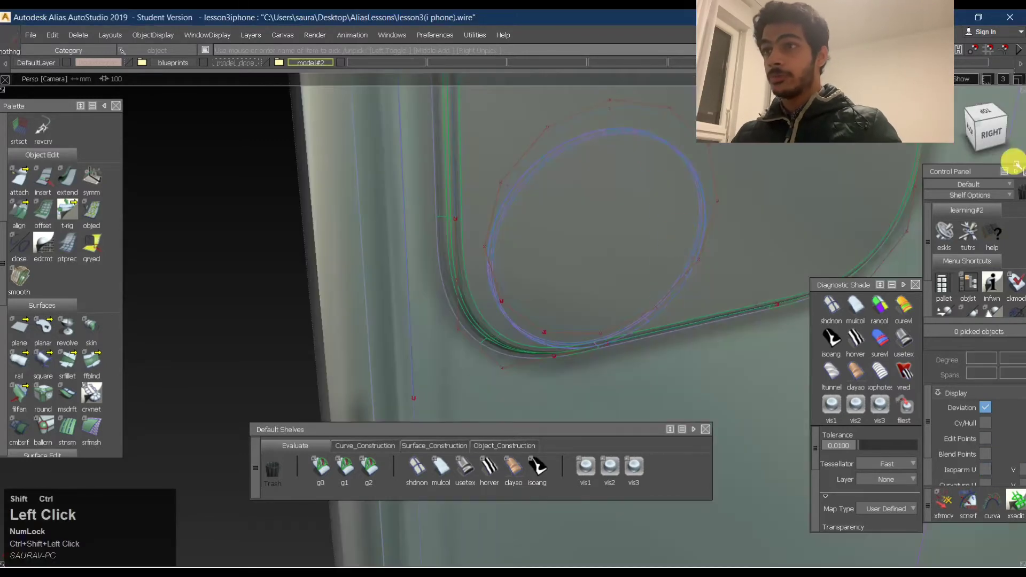
# Move the copied lens group up about 1.26 in Z in the right view, aligning it with the lower lens circle, and clear the selection.
pyautogui.click(993, 137)
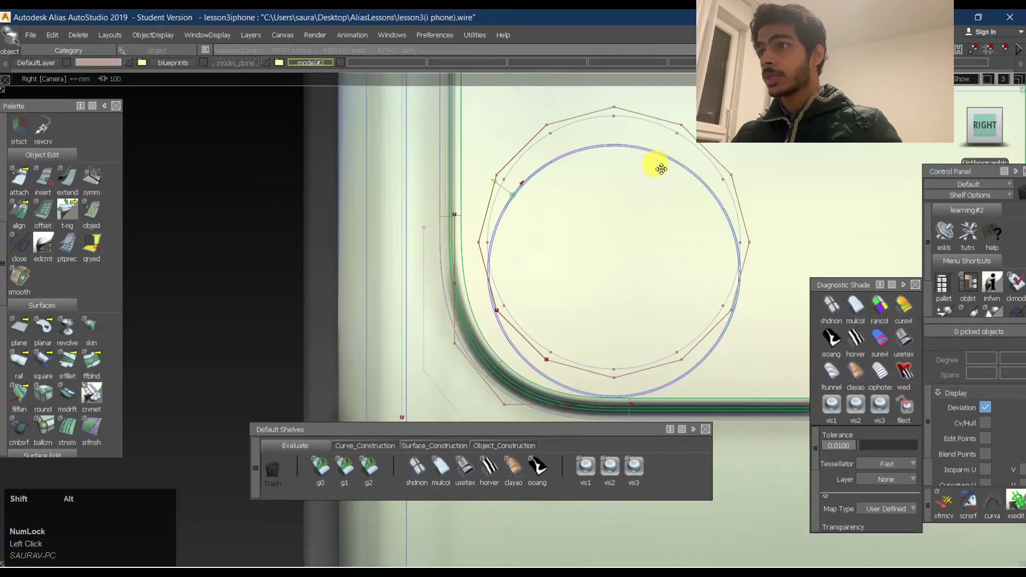
pyautogui.keyDown('alt'); pyautogui.keyDown('shift'); pyautogui.moveTo(657, 165); pyautogui.dragTo(536, 161, button='middle'); pyautogui.keyUp('shift'); pyautogui.keyUp('alt')
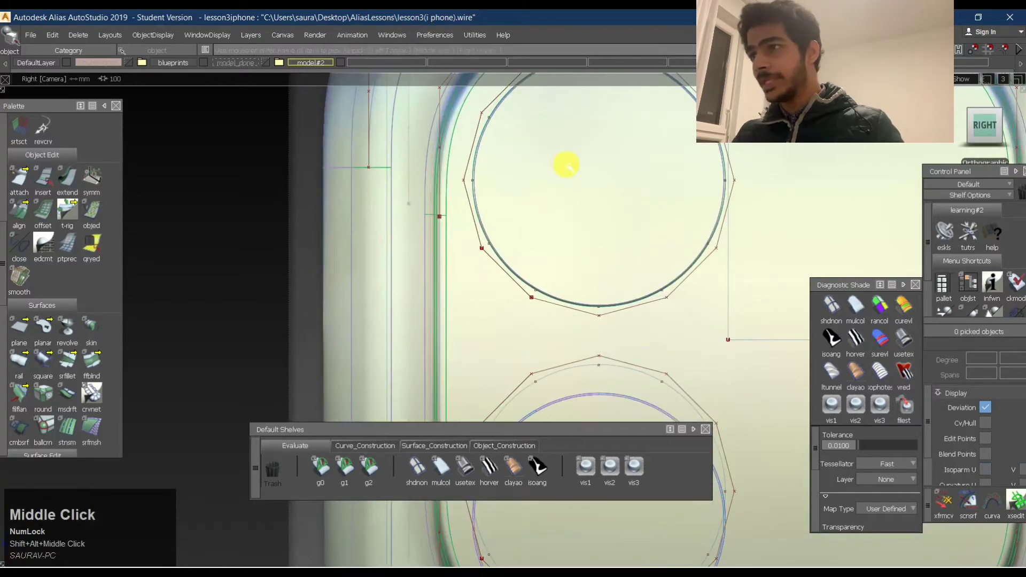
pyautogui.keyDown('alt'); pyautogui.keyDown('shift'); pyautogui.moveTo(606, 354); pyautogui.dragTo(572, 251, button='middle'); pyautogui.keyUp('shift'); pyautogui.keyUp('alt')
pyautogui.keyDown('ctrl'); pyautogui.keyDown('shift'); pyautogui.moveTo(534, 230); pyautogui.dragTo(556, 345); pyautogui.keyUp('shift'); pyautogui.keyUp('ctrl')
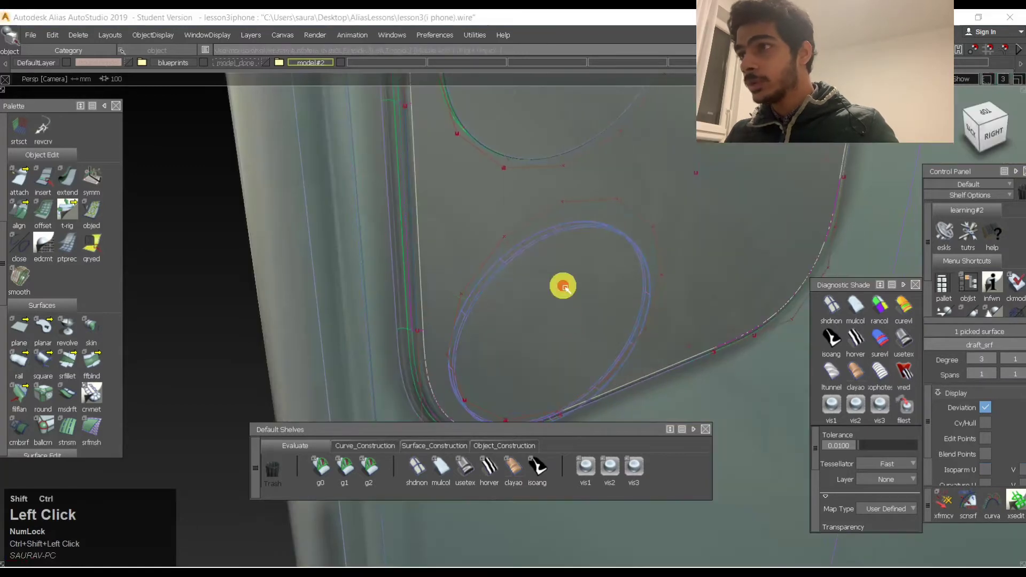
pyautogui.click(545, 238)
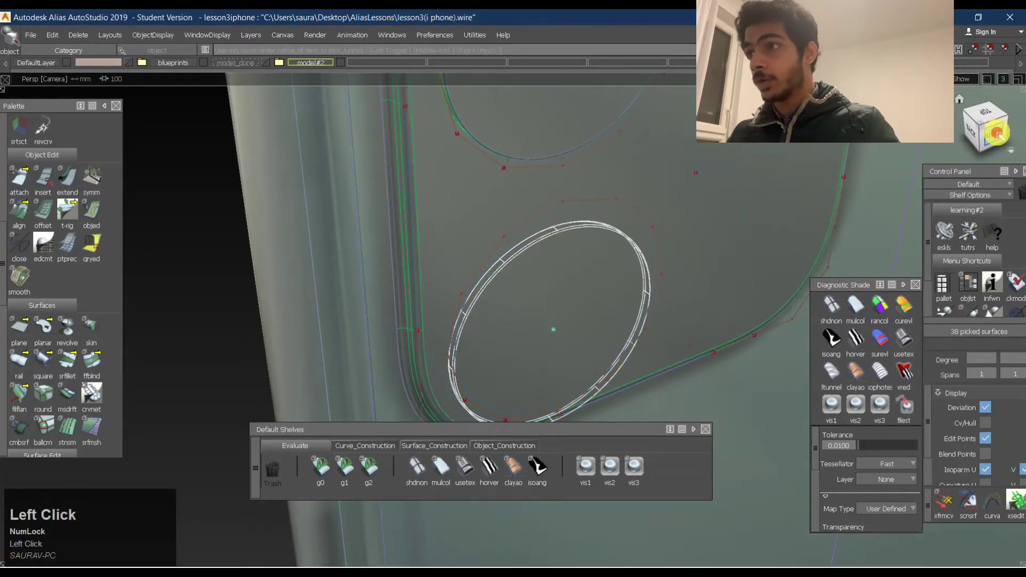
pyautogui.click(995, 135)
pyautogui.keyDown('alt'); pyautogui.keyDown('shift'); pyautogui.moveTo(561, 234); pyautogui.dragTo(536, 247, button='right'); pyautogui.keyUp('shift'); pyautogui.keyUp('alt')
pyautogui.keyDown('alt'); pyautogui.keyDown('shift'); pyautogui.moveTo(535, 248); pyautogui.dragTo(549, 194, button='middle'); pyautogui.keyUp('shift'); pyautogui.keyUp('alt')
pyautogui.keyDown('ctrl'); pyautogui.keyDown('shift'); pyautogui.moveTo(325, 291); pyautogui.dragTo(327, 214, button='middle'); pyautogui.keyUp('shift'); pyautogui.keyUp('ctrl')
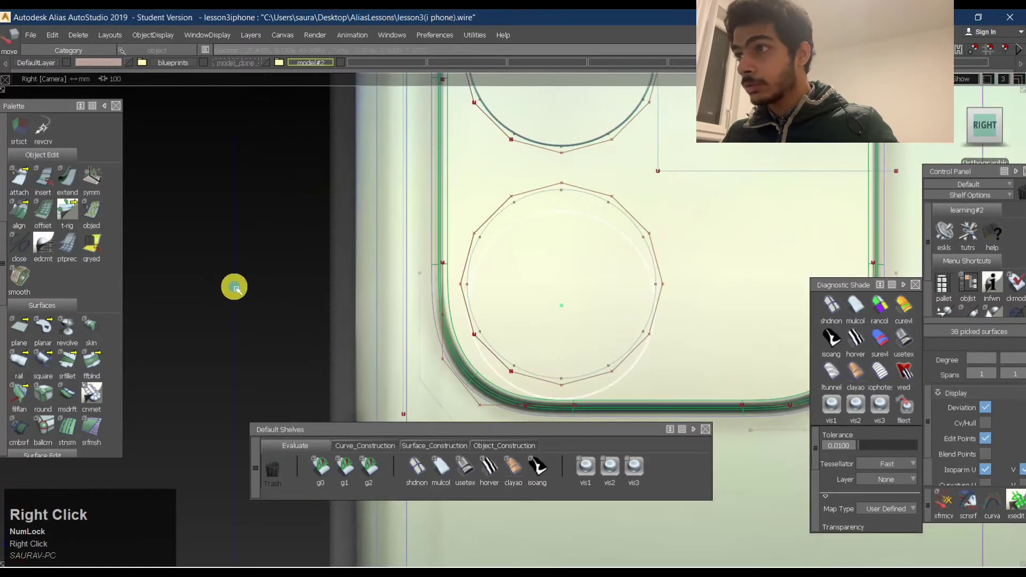
pyautogui.moveTo(233, 287); pyautogui.dragTo(239, 269, button='right')
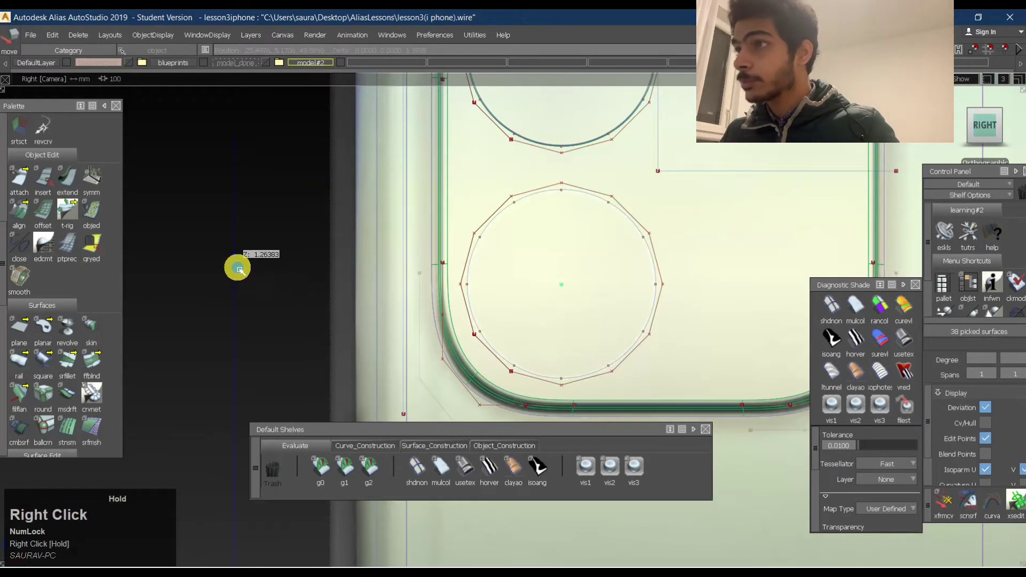
pyautogui.moveTo(239, 269); pyautogui.dragTo(239, 269, button='right')
pyautogui.keyDown('ctrl'); pyautogui.keyDown('shift'); pyautogui.moveTo(534, 321); pyautogui.dragTo(533, 207); pyautogui.keyUp('shift'); pyautogui.keyUp('ctrl')
# Apply diagnostic shading to the copied lens and clear the selection.
pyautogui.keyDown('alt'); pyautogui.keyDown('shift'); pyautogui.moveTo(366, 241); pyautogui.dragTo(722, 325); pyautogui.keyUp('shift'); pyautogui.keyUp('alt')
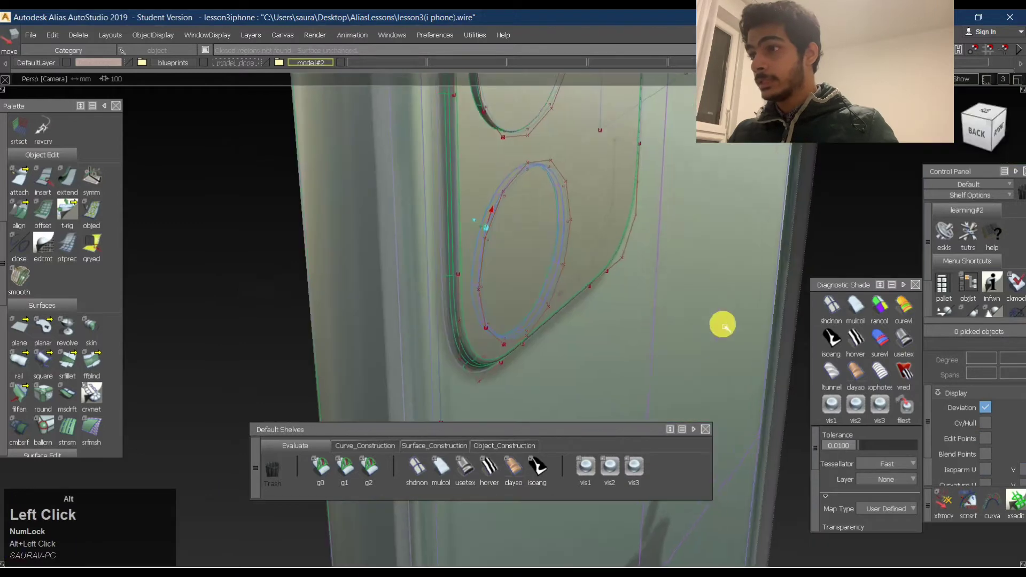
pyautogui.keyDown('ctrl'); pyautogui.keyDown('shift'); pyautogui.moveTo(529, 338); pyautogui.dragTo(530, 206); pyautogui.keyUp('shift'); pyautogui.keyUp('ctrl')
pyautogui.keyDown('ctrl'); pyautogui.keyDown('shift'); pyautogui.moveTo(550, 255); pyautogui.dragTo(550, 256); pyautogui.keyUp('shift'); pyautogui.keyUp('ctrl')
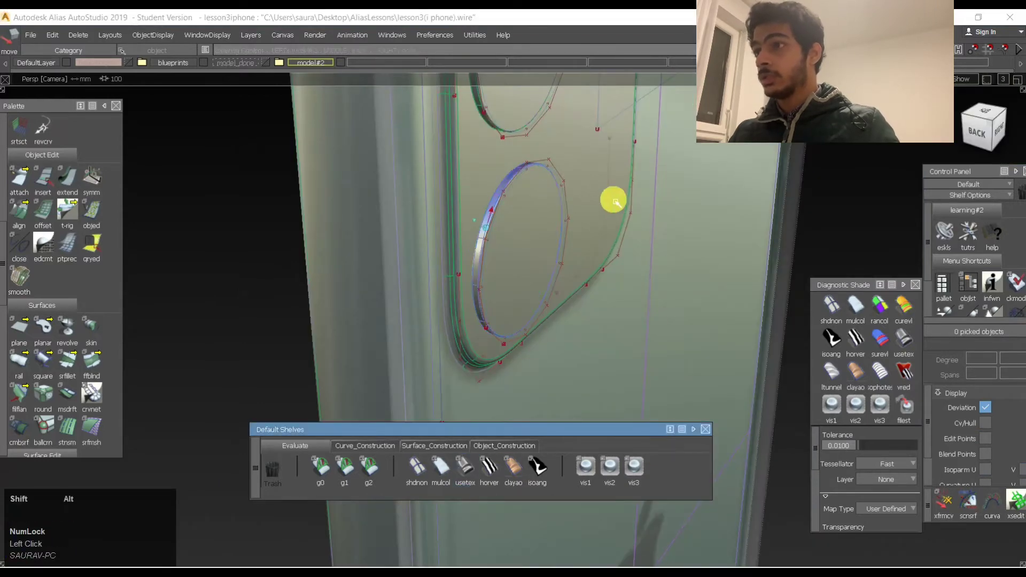
# Examine both shaded lenses on the phone back from several angles, with the construction curves hidden and shown.
pyautogui.keyDown('alt'); pyautogui.keyDown('shift'); pyautogui.moveTo(614, 199); pyautogui.dragTo(543, 148); pyautogui.keyUp('shift'); pyautogui.keyUp('alt')
pyautogui.keyDown('ctrl'); pyautogui.keyDown('shift'); pyautogui.moveTo(549, 142); pyautogui.dragTo(543, 193, button='middle'); pyautogui.keyUp('shift'); pyautogui.keyUp('ctrl')
pyautogui.keyDown('alt'); pyautogui.keyDown('shift'); pyautogui.moveTo(392, 273); pyautogui.dragTo(522, 224); pyautogui.keyUp('shift'); pyautogui.keyUp('alt')
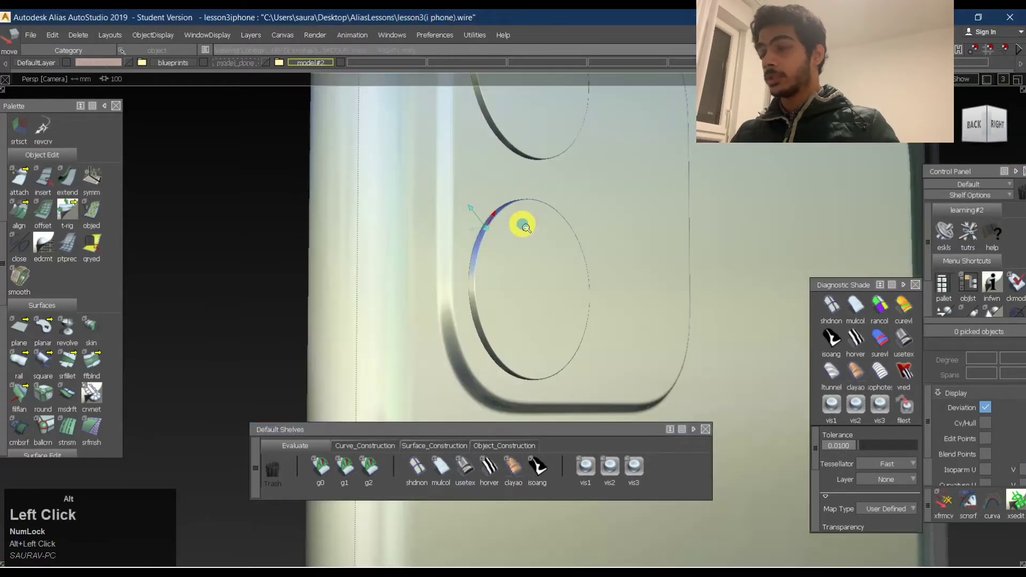
pyautogui.keyDown('alt'); pyautogui.keyDown('shift'); pyautogui.moveTo(543, 225); pyautogui.dragTo(527, 220, button='right'); pyautogui.keyUp('shift'); pyautogui.keyUp('alt')
pyautogui.keyDown('alt'); pyautogui.keyDown('shift'); pyautogui.moveTo(527, 220); pyautogui.dragTo(522, 319, button='middle'); pyautogui.keyUp('shift'); pyautogui.keyUp('alt')
pyautogui.keyDown('alt'); pyautogui.keyDown('shift'); pyautogui.moveTo(522, 319); pyautogui.dragTo(534, 272, button='right'); pyautogui.keyUp('shift'); pyautogui.keyUp('alt')
pyautogui.keyDown('alt'); pyautogui.keyDown('shift'); pyautogui.moveTo(534, 273); pyautogui.dragTo(538, 188, button='middle'); pyautogui.keyUp('shift'); pyautogui.keyUp('alt')
pyautogui.keyDown('alt'); pyautogui.keyDown('shift'); pyautogui.moveTo(538, 188); pyautogui.dragTo(507, 237); pyautogui.keyUp('shift'); pyautogui.keyUp('alt')
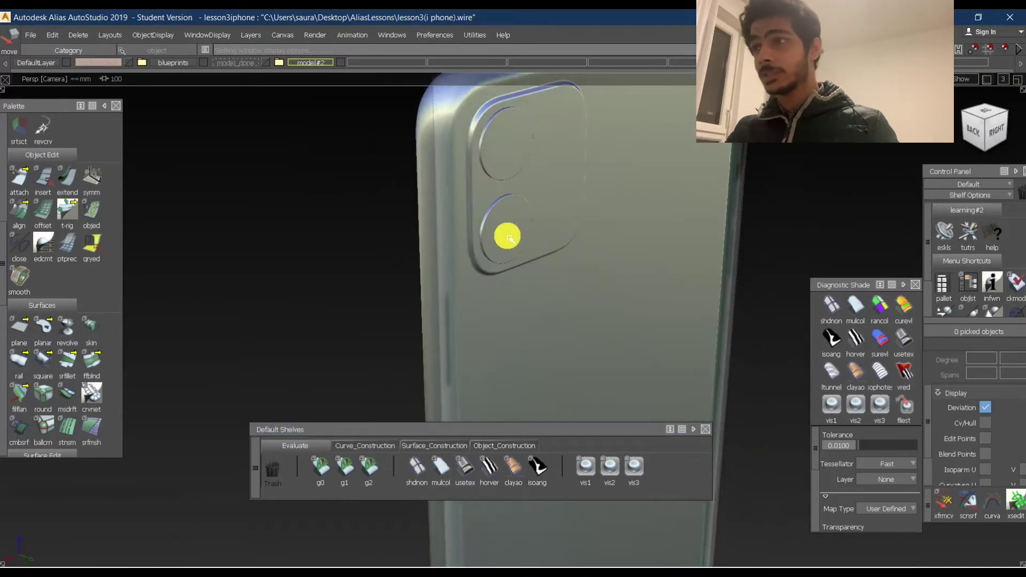
pyautogui.keyDown('ctrl'); pyautogui.keyDown('shift'); pyautogui.moveTo(559, 148); pyautogui.dragTo(501, 153, button='middle'); pyautogui.keyUp('shift'); pyautogui.keyUp('ctrl')
pyautogui.keyDown('alt'); pyautogui.keyDown('shift'); pyautogui.moveTo(501, 153); pyautogui.dragTo(530, 140, button='right'); pyautogui.keyUp('shift'); pyautogui.keyUp('alt')
pyautogui.keyDown('alt'); pyautogui.keyDown('shift'); pyautogui.moveTo(530, 140); pyautogui.dragTo(491, 154); pyautogui.keyUp('shift'); pyautogui.keyUp('alt')
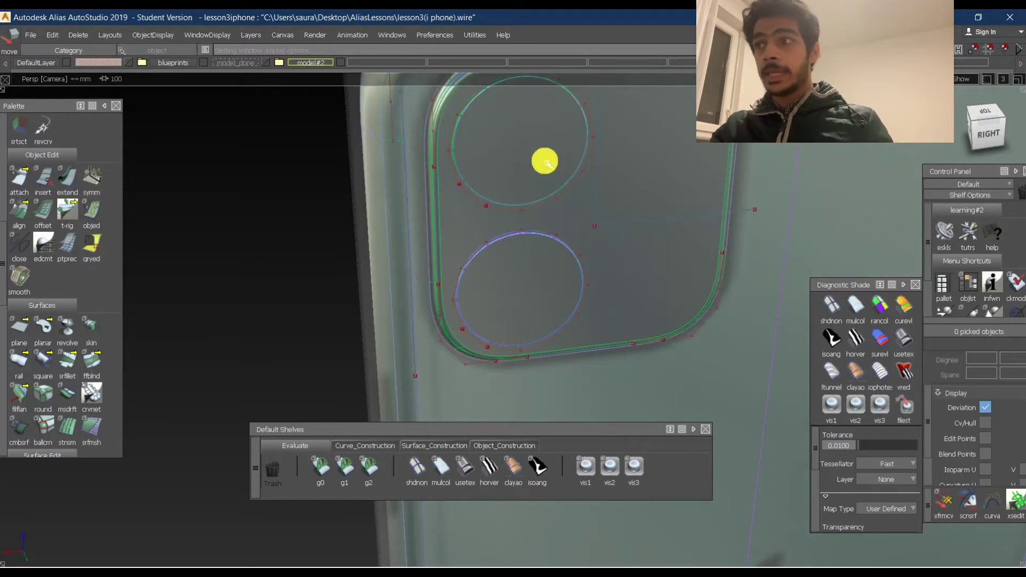
pyautogui.scroll(-4, 544, 161)
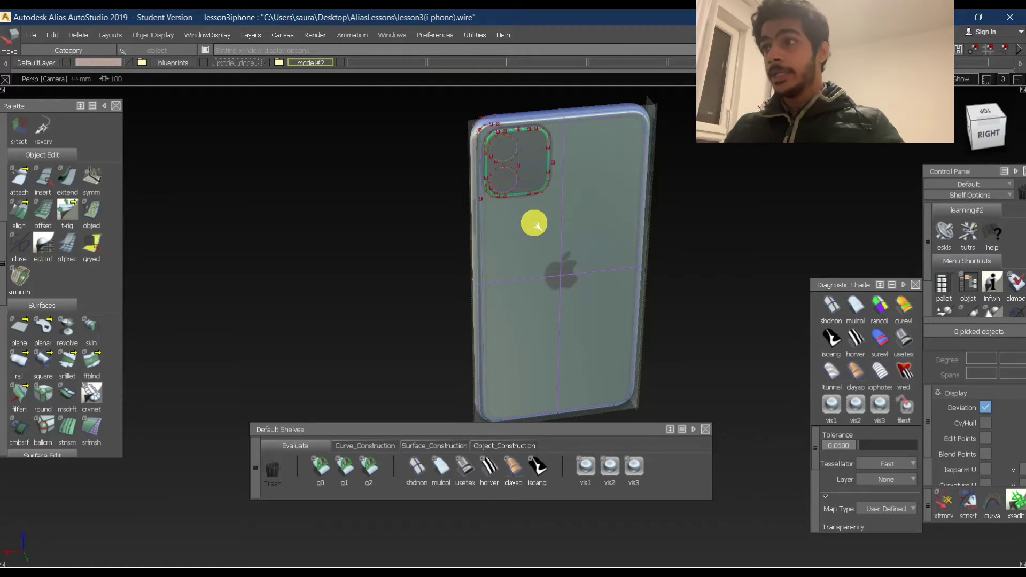
# Inspect the camera area close up with curves hidden, restore the curve display and bring up the reference photo of the camera.
pyautogui.keyDown('alt'); pyautogui.keyDown('shift'); pyautogui.moveTo(499, 165); pyautogui.dragTo(542, 149, button='right'); pyautogui.keyUp('shift'); pyautogui.keyUp('alt')
pyautogui.keyDown('alt'); pyautogui.keyDown('shift'); pyautogui.moveTo(543, 150); pyautogui.dragTo(543, 222, button='middle'); pyautogui.keyUp('shift'); pyautogui.keyUp('alt')
pyautogui.keyDown('alt'); pyautogui.keyDown('shift'); pyautogui.moveTo(516, 267); pyautogui.dragTo(537, 241, button='right'); pyautogui.keyUp('shift'); pyautogui.keyUp('alt')
pyautogui.keyDown('alt'); pyautogui.keyDown('shift'); pyautogui.moveTo(537, 242); pyautogui.dragTo(575, 225); pyautogui.keyUp('shift'); pyautogui.keyUp('alt')
pyautogui.keyDown('alt'); pyautogui.keyDown('shift'); pyautogui.moveTo(574, 225); pyautogui.dragTo(580, 179, button='middle'); pyautogui.keyUp('shift'); pyautogui.keyUp('alt')
pyautogui.keyDown('ctrl'); pyautogui.keyDown('shift'); pyautogui.middleClick(580, 179); pyautogui.keyUp('shift'); pyautogui.keyUp('ctrl')
pyautogui.click(573, 231)
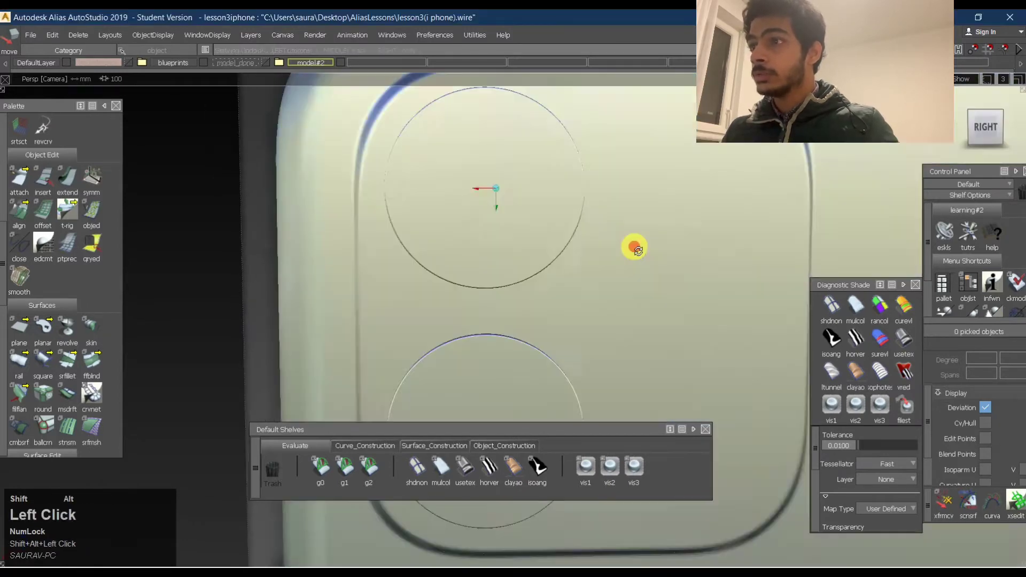
pyautogui.keyDown('ctrl'); pyautogui.keyDown('shift'); pyautogui.moveTo(654, 221); pyautogui.dragTo(648, 279, button='middle'); pyautogui.keyUp('shift'); pyautogui.keyUp('ctrl')
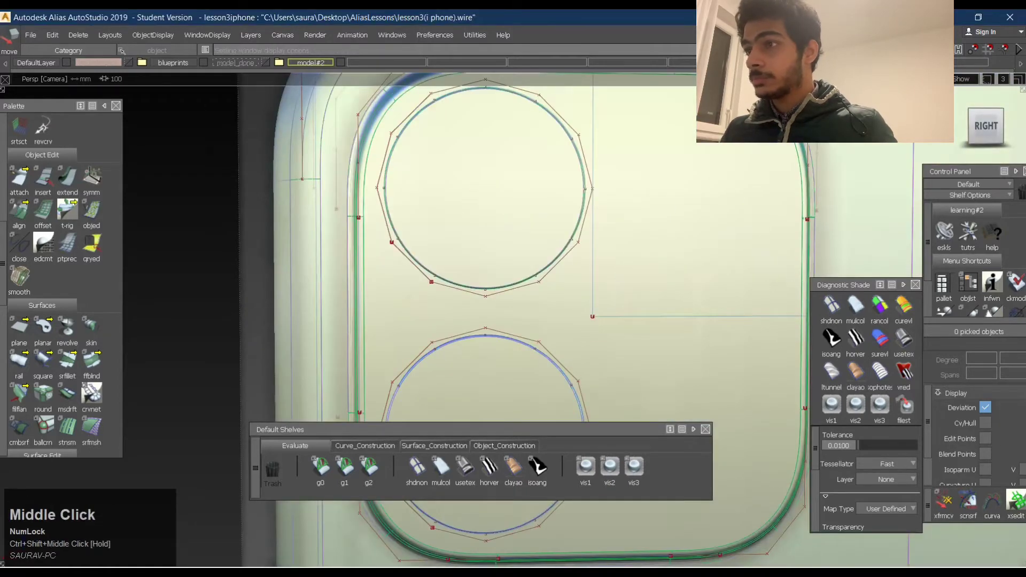
pyautogui.click(491, 571)
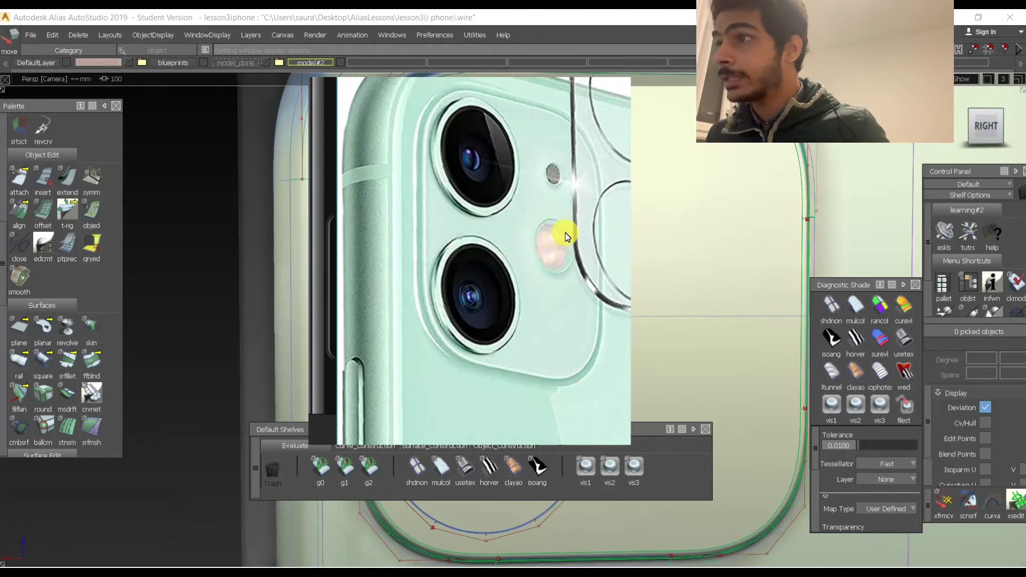
# Examine the camera flash in the reference photo, and locate the same flash on the blueprint of the phone's back.
pyautogui.scroll(-3, 556, 241)
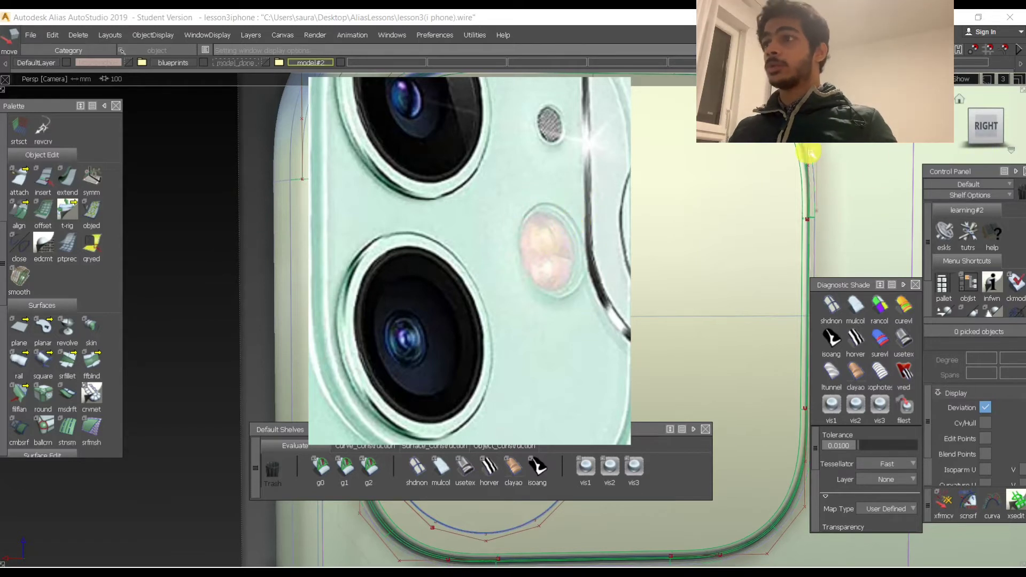
pyautogui.scroll(2, 662, 139)
pyautogui.scroll(1, 623, 188)
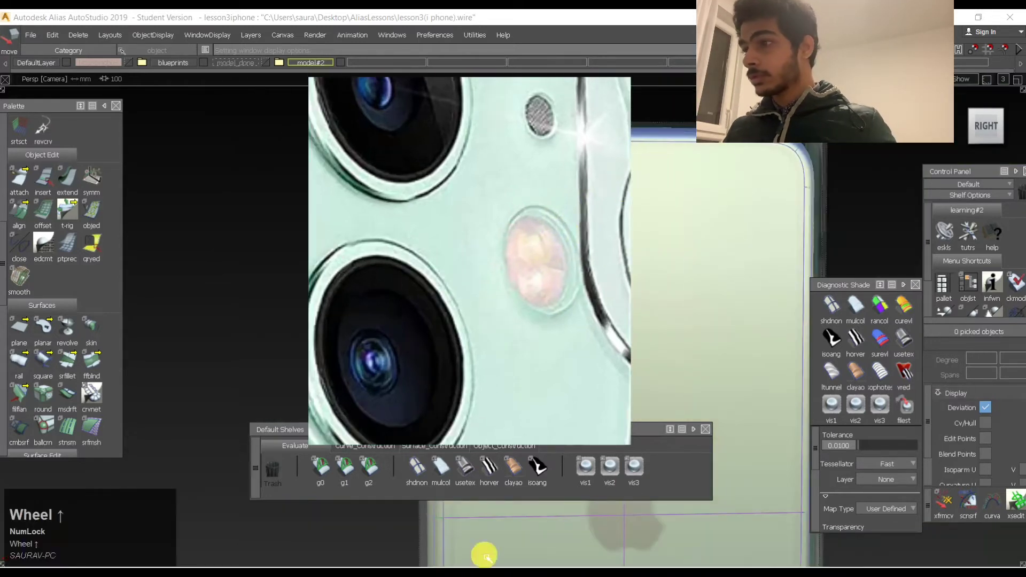
pyautogui.click(334, 568)
pyautogui.keyDown('alt'); pyautogui.keyDown('shift'); pyautogui.click(588, 246); pyautogui.keyUp('shift'); pyautogui.keyUp('alt')
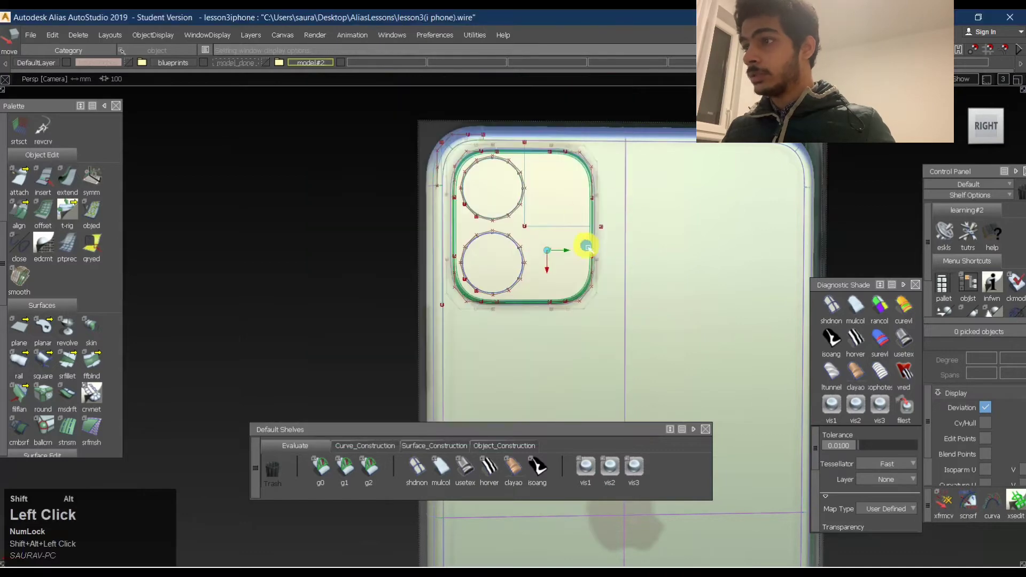
pyautogui.moveTo(589, 246)
pyautogui.keyDown('alt'); pyautogui.keyDown('shift'); pyautogui.mouseDown(button='right')
pyautogui.moveTo(589, 282)
pyautogui.moveTo(545, 302)
pyautogui.mouseUp(button='right'); pyautogui.keyUp('shift'); pyautogui.keyUp('alt')
pyautogui.click(419, 470)
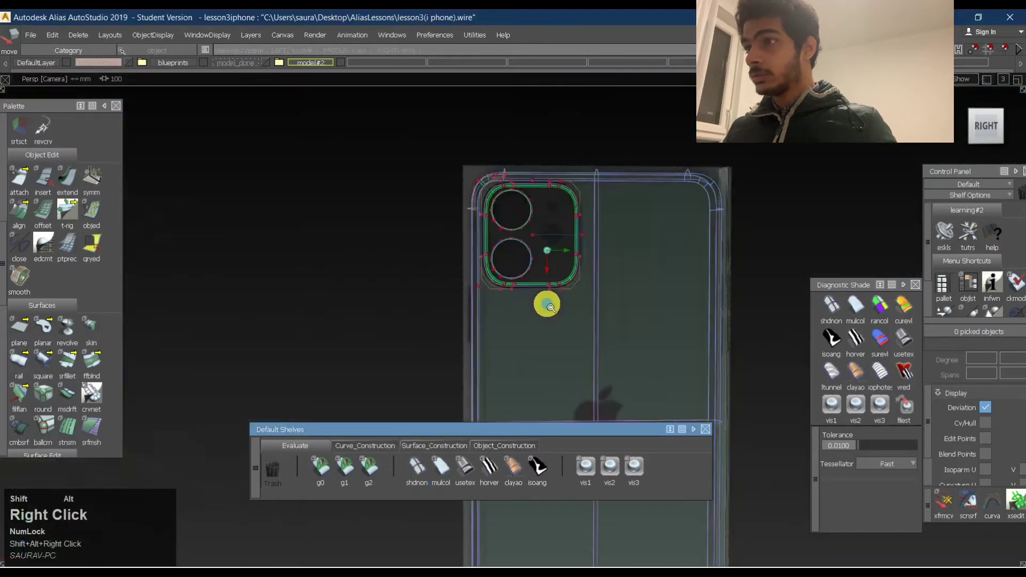
pyautogui.keyDown('alt'); pyautogui.keyDown('shift'); pyautogui.moveTo(545, 302); pyautogui.dragTo(575, 311, button='middle'); pyautogui.keyUp('shift'); pyautogui.keyUp('alt')
pyautogui.keyDown('alt'); pyautogui.keyDown('shift'); pyautogui.click(540, 328); pyautogui.keyUp('shift'); pyautogui.keyUp('alt')
pyautogui.keyDown('alt'); pyautogui.keyDown('shift'); pyautogui.moveTo(540, 328); pyautogui.dragTo(611, 333, button='right'); pyautogui.keyUp('shift'); pyautogui.keyUp('alt')
pyautogui.keyDown('alt'); pyautogui.keyDown('shift'); pyautogui.moveTo(611, 332); pyautogui.dragTo(626, 248, button='middle'); pyautogui.keyUp('shift'); pyautogui.keyUp('alt')
# Duplicate the lower camera lens circle and place the copy beside it, below the flash on the blueprint.
pyautogui.keyDown('ctrl'); pyautogui.keyDown('shift'); pyautogui.moveTo(452, 283); pyautogui.dragTo(453, 266); pyautogui.keyUp('shift'); pyautogui.keyUp('ctrl')
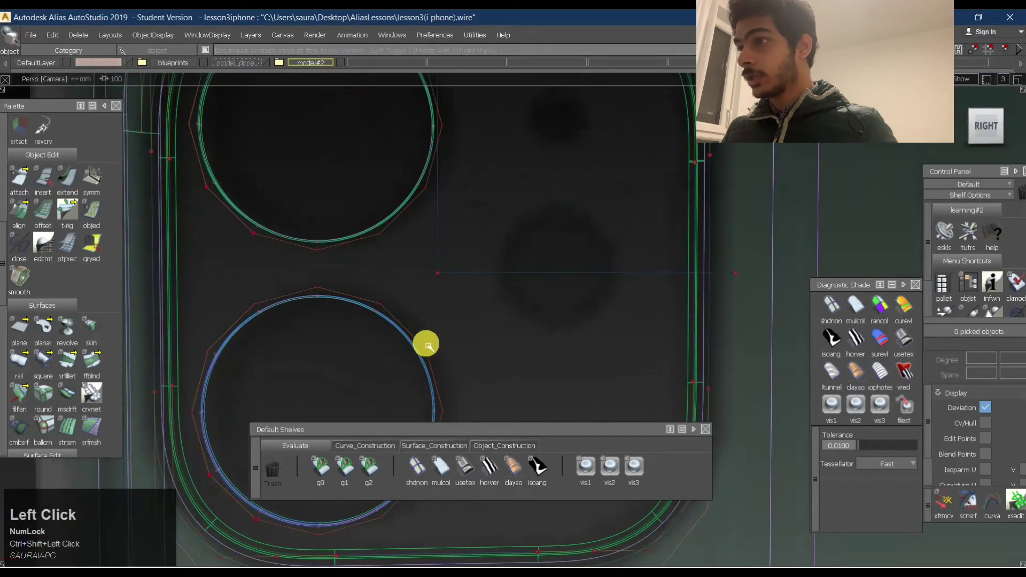
pyautogui.click(423, 346)
pyautogui.hotkey('ctrl', 'c')
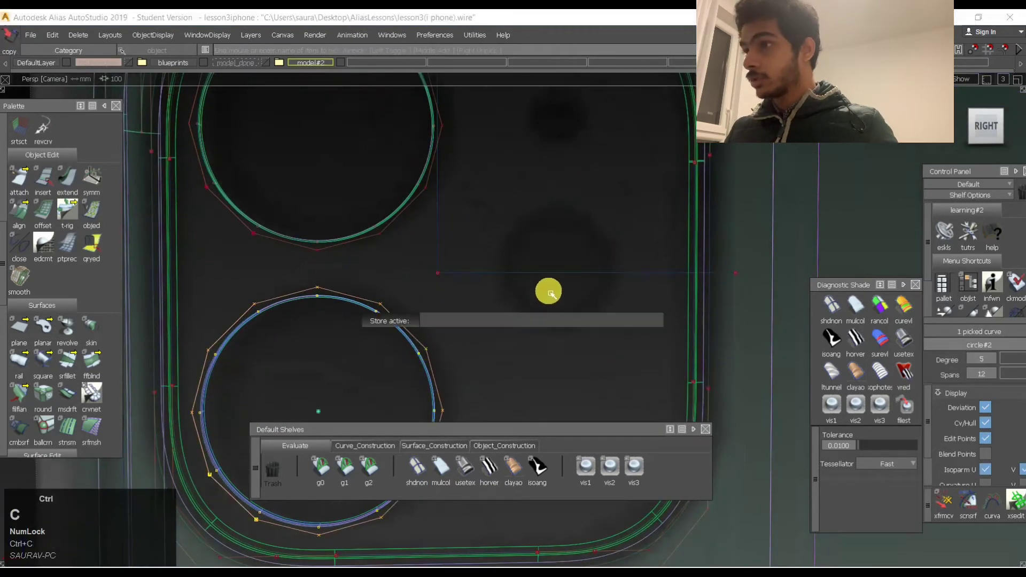
pyautogui.hotkey('ctrl', 'v')
pyautogui.keyDown('ctrl'); pyautogui.keyDown('shift'); pyautogui.moveTo(538, 359); pyautogui.dragTo(543, 222, button='middle'); pyautogui.keyUp('shift'); pyautogui.keyUp('ctrl')
pyautogui.moveTo(575, 309); pyautogui.dragTo(755, 213)
# In the right view, scale the copied circle down to the flash's size and centre it on the flash in the blueprint.
pyautogui.click(986, 132)
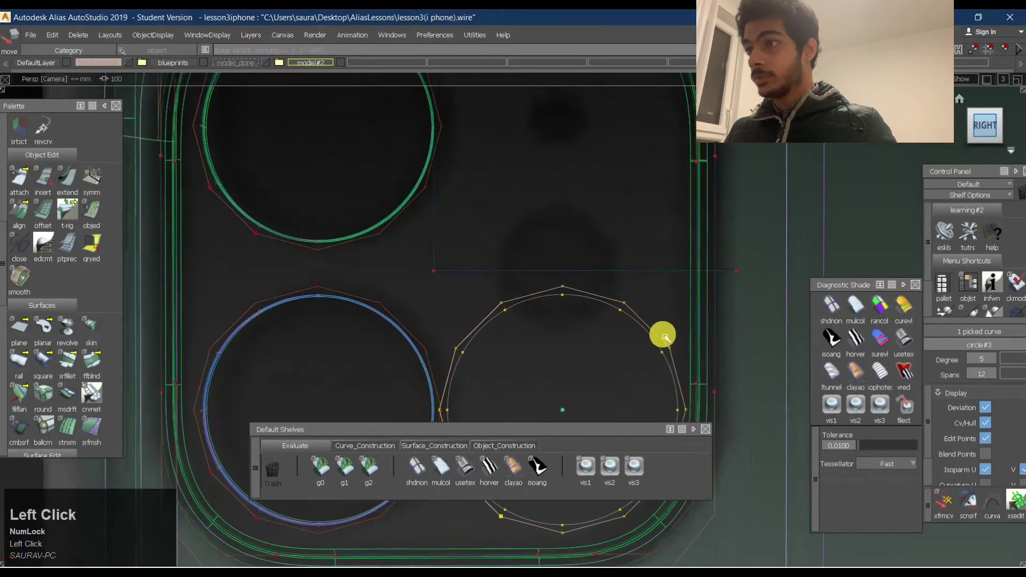
pyautogui.moveTo(623, 327); pyautogui.dragTo(607, 224, button='right')
pyautogui.keyDown('ctrl'); pyautogui.keyDown('shift'); pyautogui.moveTo(566, 336); pyautogui.dragTo(619, 332, button='middle'); pyautogui.keyUp('shift'); pyautogui.keyUp('ctrl')
pyautogui.moveTo(615, 394); pyautogui.dragTo(540, 348)
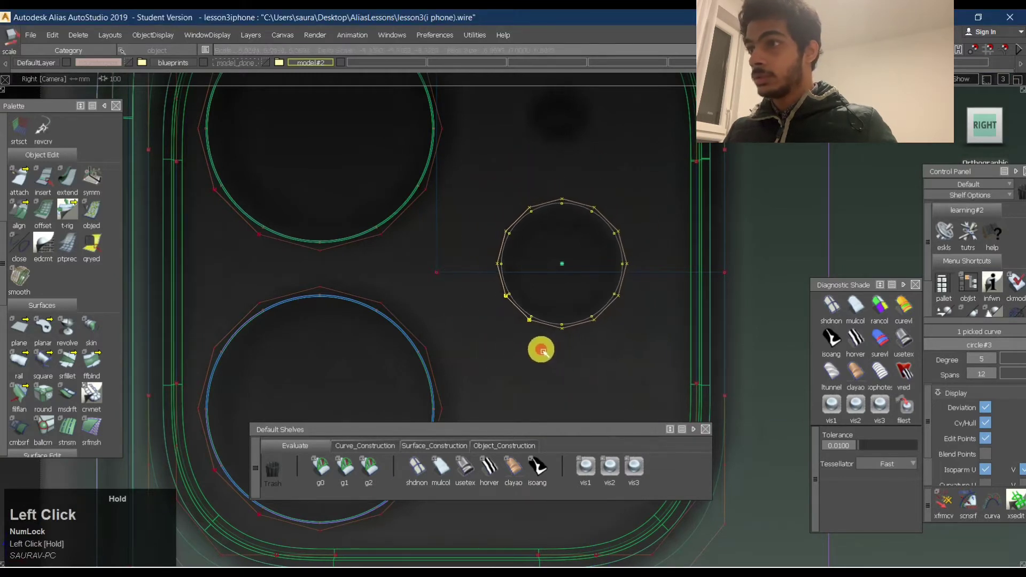
pyautogui.keyDown('ctrl'); pyautogui.keyDown('shift'); pyautogui.moveTo(540, 348); pyautogui.dragTo(618, 298, button='middle'); pyautogui.keyUp('shift'); pyautogui.keyUp('ctrl')
pyautogui.moveTo(618, 298); pyautogui.dragTo(635, 310, button='right')
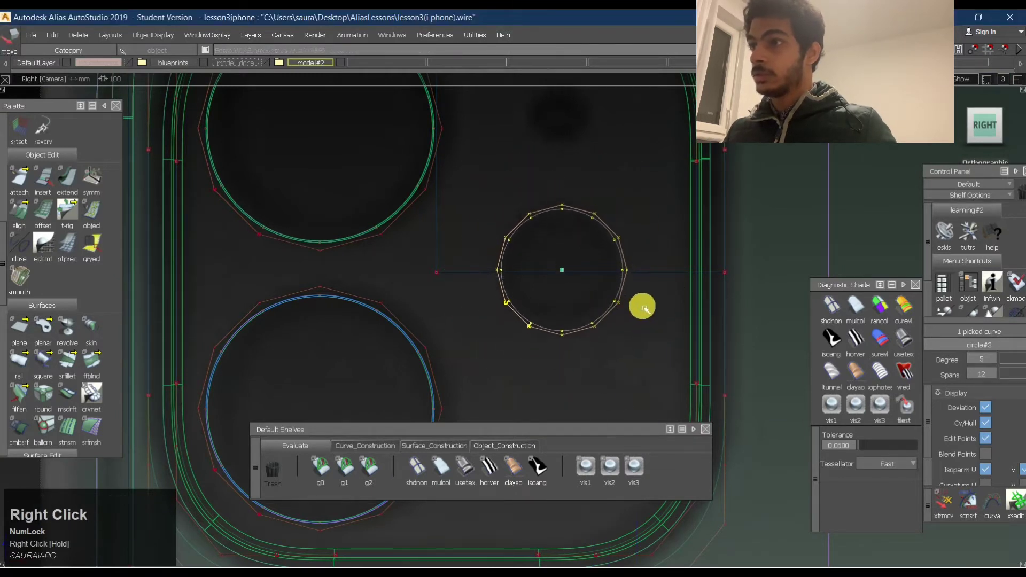
pyautogui.moveTo(642, 306); pyautogui.dragTo(640, 306, button='middle')
pyautogui.moveTo(640, 306); pyautogui.dragTo(639, 303, button='right')
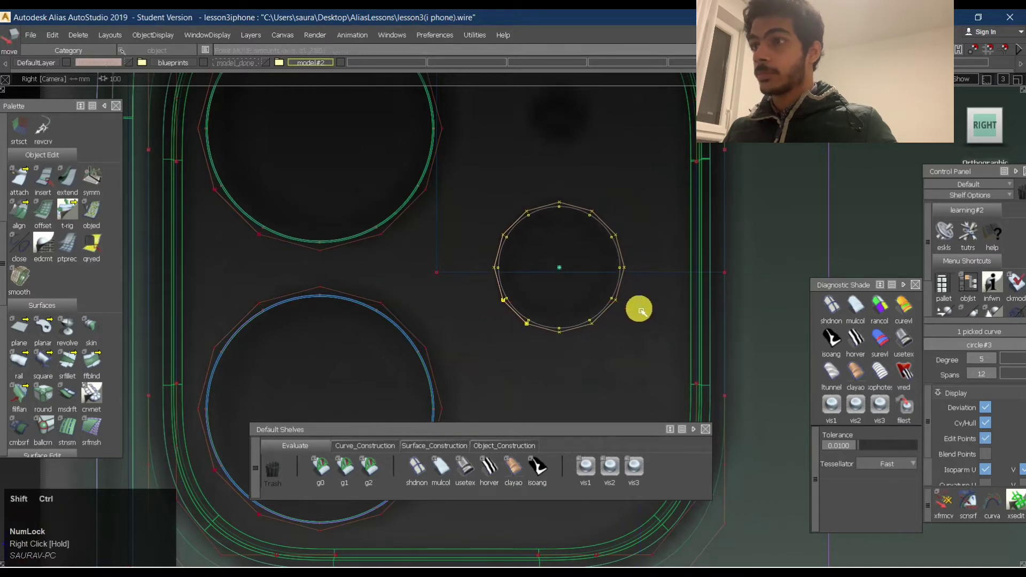
# Project the flash circle onto the camera bump surface as a curve on surface along the view vector.
pyautogui.keyDown('ctrl'); pyautogui.keyDown('shift'); pyautogui.moveTo(641, 309); pyautogui.dragTo(630, 227); pyautogui.keyUp('shift'); pyautogui.keyUp('ctrl')
pyautogui.keyDown('ctrl'); pyautogui.keyDown('shift'); pyautogui.moveTo(630, 226); pyautogui.dragTo(629, 278, button='right'); pyautogui.keyUp('shift'); pyautogui.keyUp('ctrl')
pyautogui.keyDown('shift'); pyautogui.click(643, 309); pyautogui.keyUp('shift')
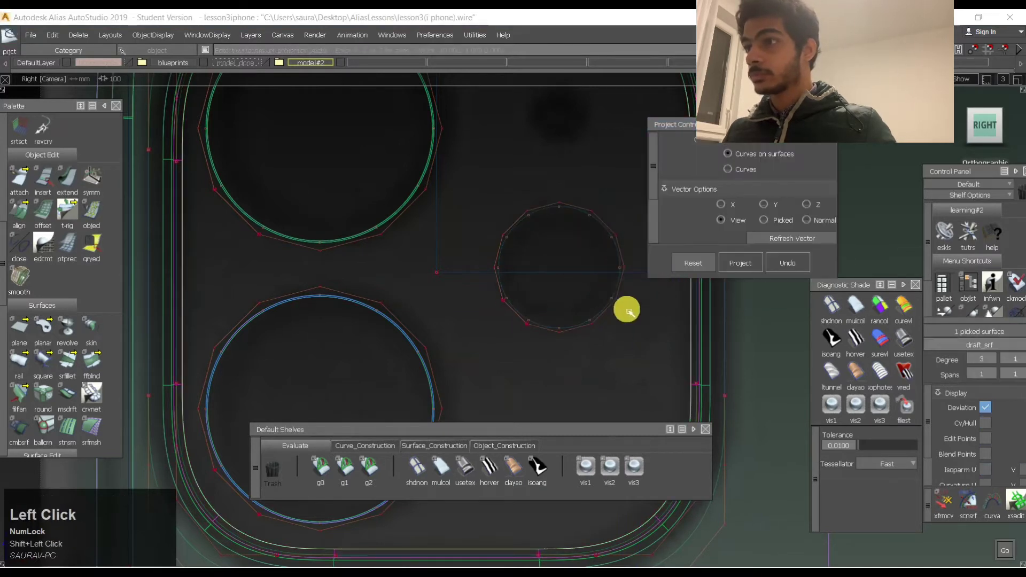
pyautogui.click(599, 314)
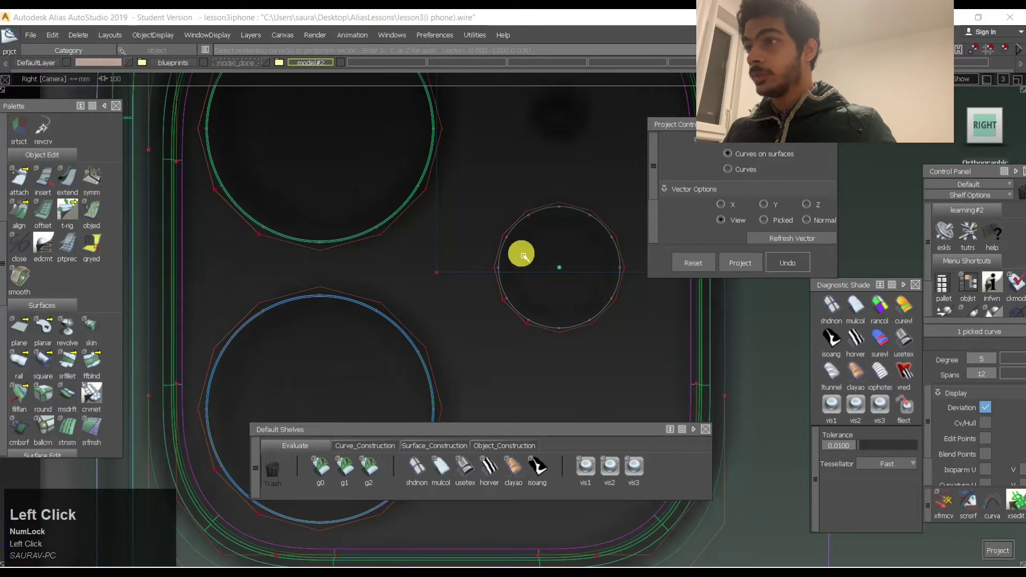
# Pick the camera bump surface and hide everything else.
pyautogui.keyDown('ctrl'); pyautogui.keyDown('shift'); pyautogui.moveTo(554, 288); pyautogui.dragTo(534, 354); pyautogui.keyUp('shift'); pyautogui.keyUp('ctrl')
pyautogui.keyDown('shift'); pyautogui.click(702, 319); pyautogui.keyUp('shift')
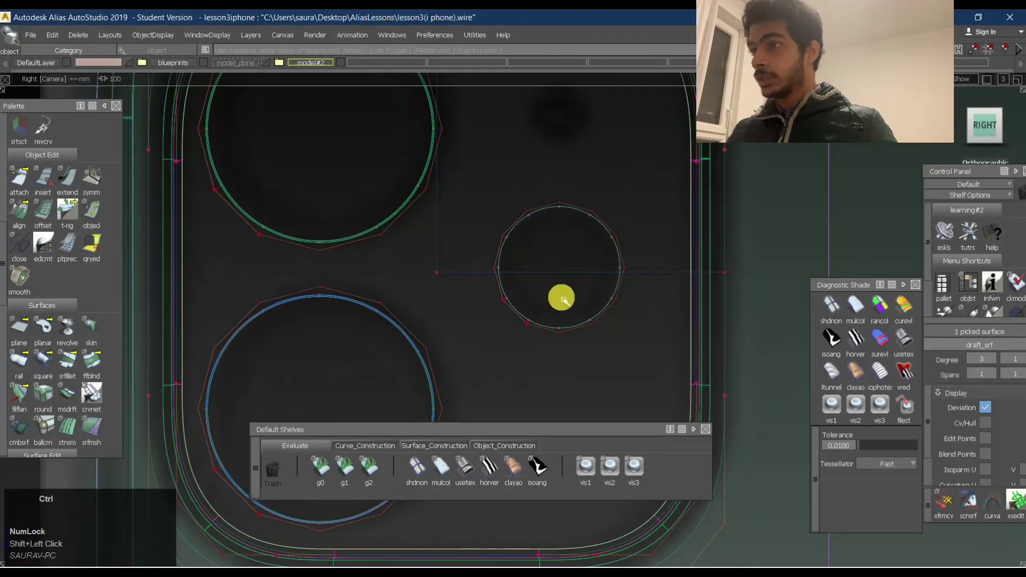
pyautogui.hotkey('ctrl', 'h')
# Trim the camera bump surface by discarding the region inside the projected flash circle.
pyautogui.keyDown('ctrl'); pyautogui.keyDown('shift'); pyautogui.moveTo(554, 210); pyautogui.dragTo(543, 288, button='right'); pyautogui.keyUp('shift'); pyautogui.keyUp('ctrl')
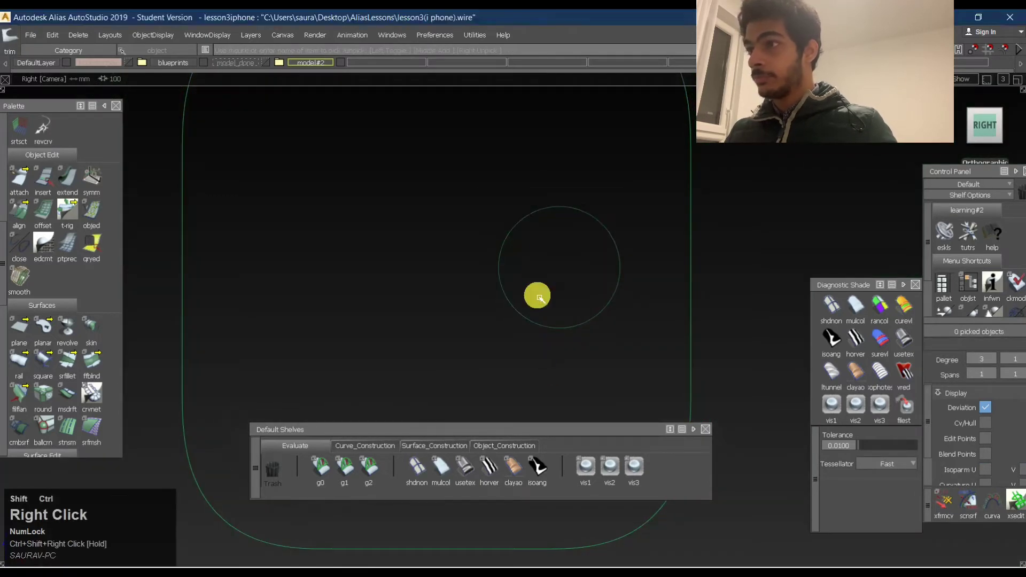
pyautogui.click(526, 320)
pyautogui.click(500, 329)
pyautogui.keyDown('ctrl'); pyautogui.keyDown('shift'); pyautogui.moveTo(559, 355); pyautogui.dragTo(562, 273); pyautogui.keyUp('shift'); pyautogui.keyUp('ctrl')
pyautogui.keyDown('ctrl'); pyautogui.keyDown('shift'); pyautogui.moveTo(567, 228); pyautogui.dragTo(567, 230); pyautogui.keyUp('shift'); pyautogui.keyUp('ctrl')
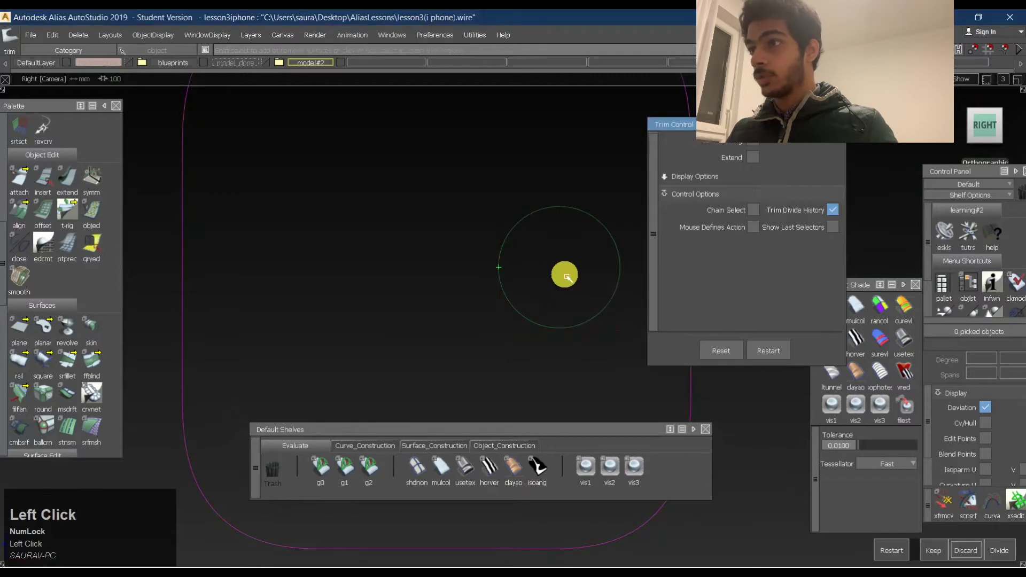
pyautogui.press('space')
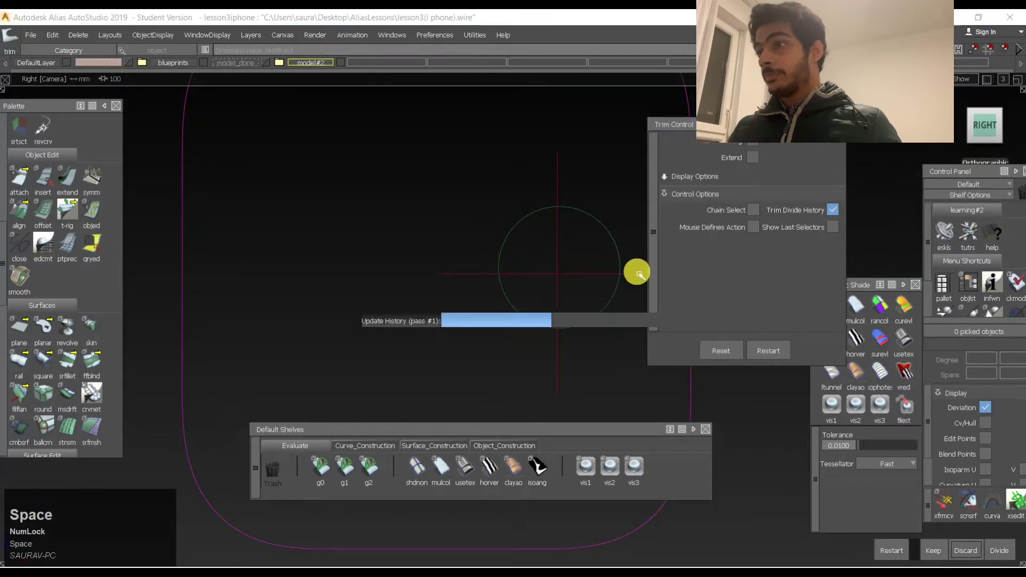
pyautogui.click(637, 273)
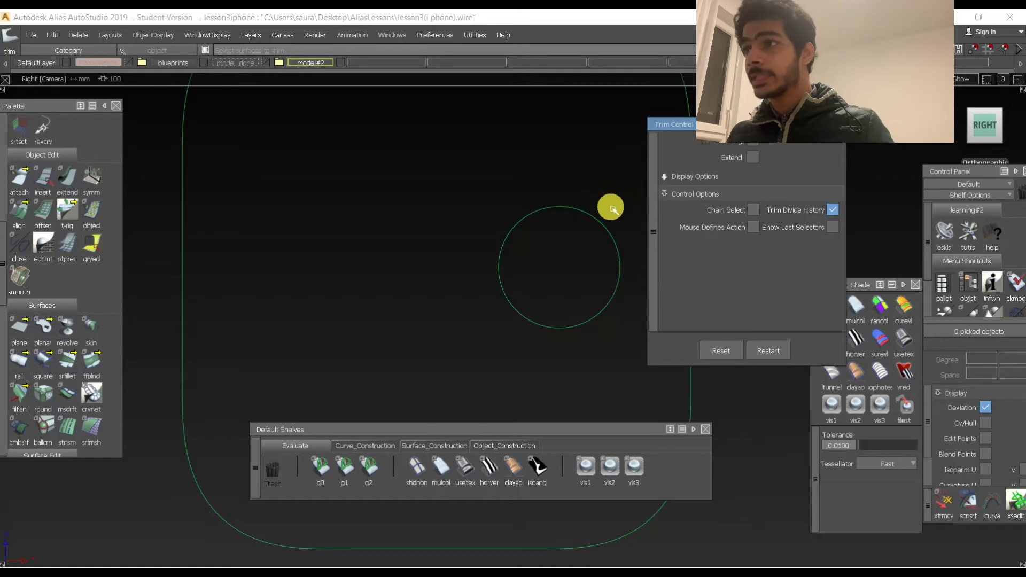
# Build a multi-surface draft from the circular trim edge of the flash hole with a 0 draft angle.
pyautogui.keyDown('alt'); pyautogui.keyDown('shift'); pyautogui.moveTo(470, 220); pyautogui.dragTo(540, 238); pyautogui.keyUp('shift'); pyautogui.keyUp('alt')
pyautogui.keyDown('alt'); pyautogui.keyDown('shift'); pyautogui.moveTo(540, 239); pyautogui.dragTo(441, 367, button='middle'); pyautogui.keyUp('shift'); pyautogui.keyUp('alt')
pyautogui.click(997, 128)
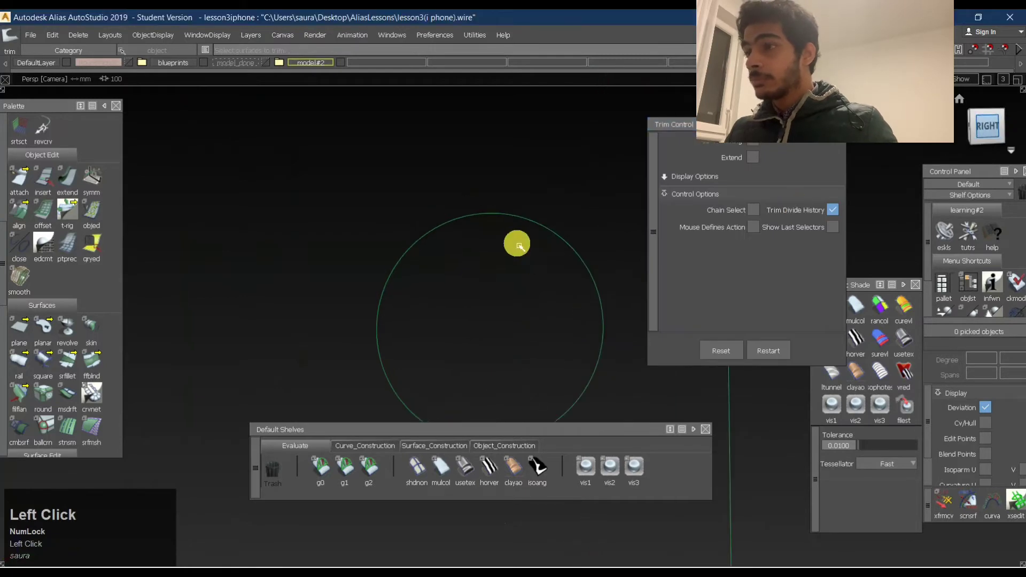
pyautogui.keyDown('alt'); pyautogui.keyDown('shift'); pyautogui.moveTo(506, 202); pyautogui.dragTo(594, 227, button='middle'); pyautogui.keyUp('shift'); pyautogui.keyUp('alt')
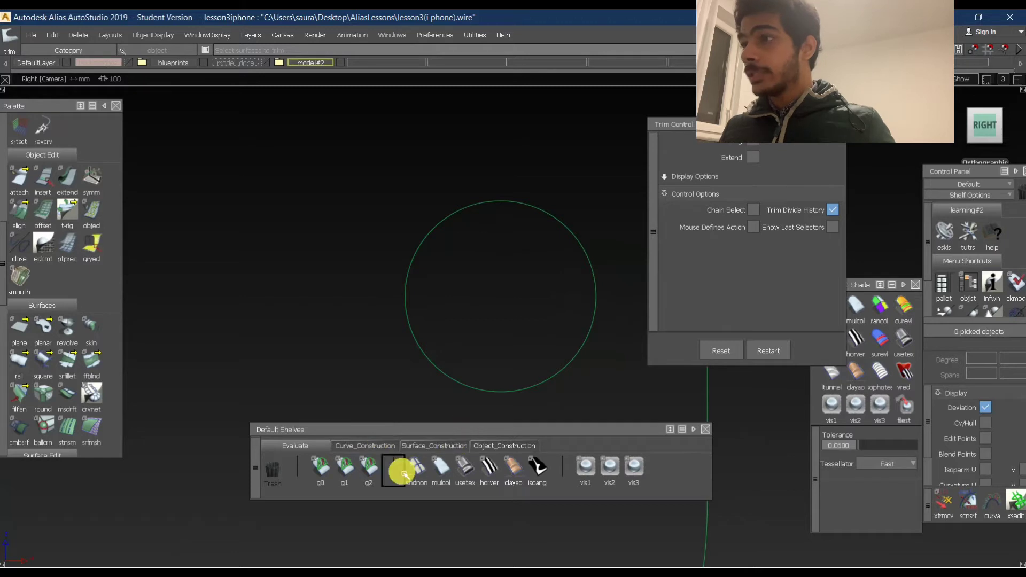
pyautogui.keyDown('alt'); pyautogui.keyDown('shift'); pyautogui.moveTo(499, 254); pyautogui.dragTo(465, 235); pyautogui.keyUp('shift'); pyautogui.keyUp('alt')
pyautogui.keyDown('ctrl'); pyautogui.keyDown('shift'); pyautogui.moveTo(517, 236); pyautogui.dragTo(498, 211, button='right'); pyautogui.keyUp('shift'); pyautogui.keyUp('ctrl')
pyautogui.click(473, 188)
pyautogui.press('space')
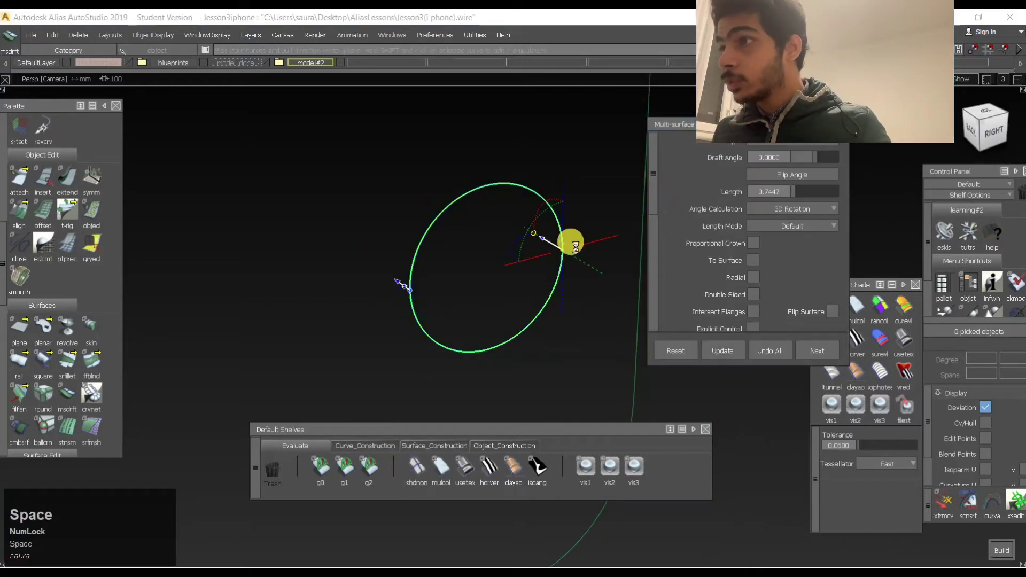
# Examine the draft wall around the flash hole, its surface structure options and its edge against the trimmed surface.
pyautogui.keyDown('alt'); pyautogui.keyDown('shift'); pyautogui.moveTo(561, 244); pyautogui.dragTo(540, 242); pyautogui.keyUp('shift'); pyautogui.keyUp('alt')
pyautogui.keyDown('alt'); pyautogui.keyDown('shift'); pyautogui.moveTo(540, 242); pyautogui.dragTo(530, 267, button='middle'); pyautogui.keyUp('shift'); pyautogui.keyUp('alt')
pyautogui.keyDown('alt'); pyautogui.keyDown('shift'); pyautogui.moveTo(530, 267); pyautogui.dragTo(552, 230); pyautogui.keyUp('shift'); pyautogui.keyUp('alt')
pyautogui.keyDown('alt'); pyautogui.keyDown('shift'); pyautogui.moveTo(552, 229); pyautogui.dragTo(625, 222, button='middle'); pyautogui.keyUp('shift'); pyautogui.keyUp('alt')
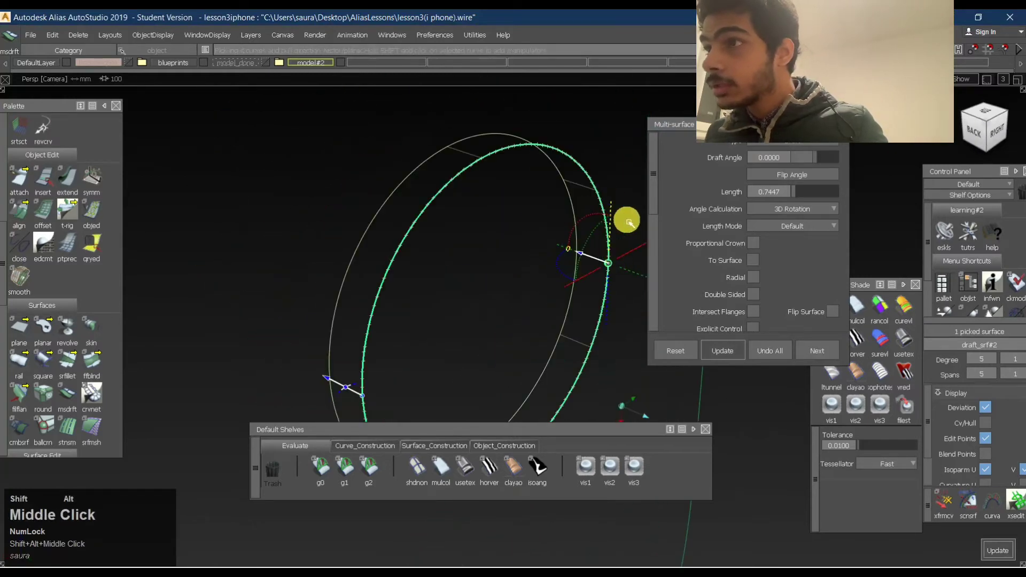
pyautogui.scroll(-6, 751, 210)
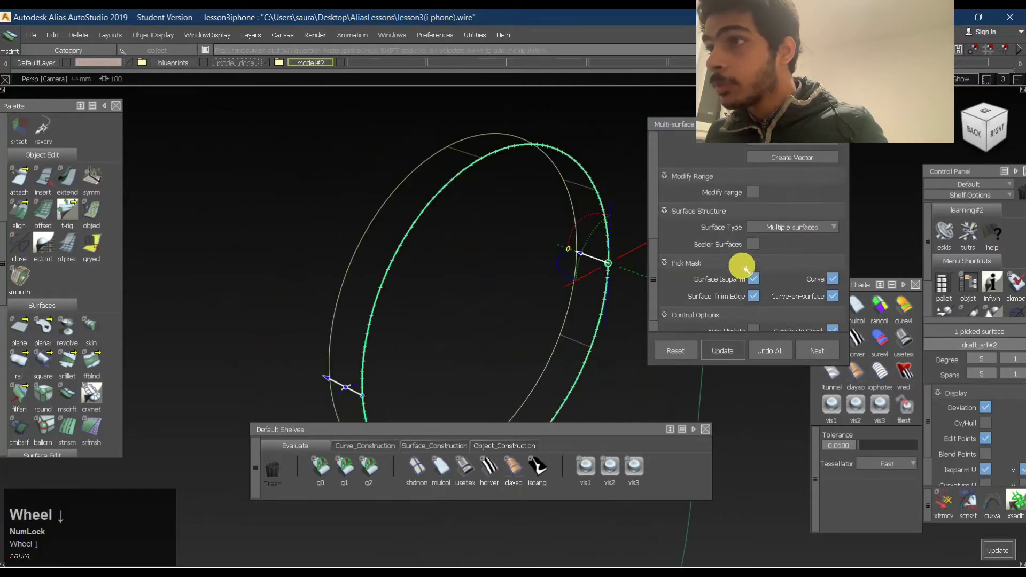
pyautogui.keyDown('ctrl'); pyautogui.keyDown('shift'); pyautogui.moveTo(477, 321); pyautogui.dragTo(502, 208); pyautogui.keyUp('shift'); pyautogui.keyUp('ctrl')
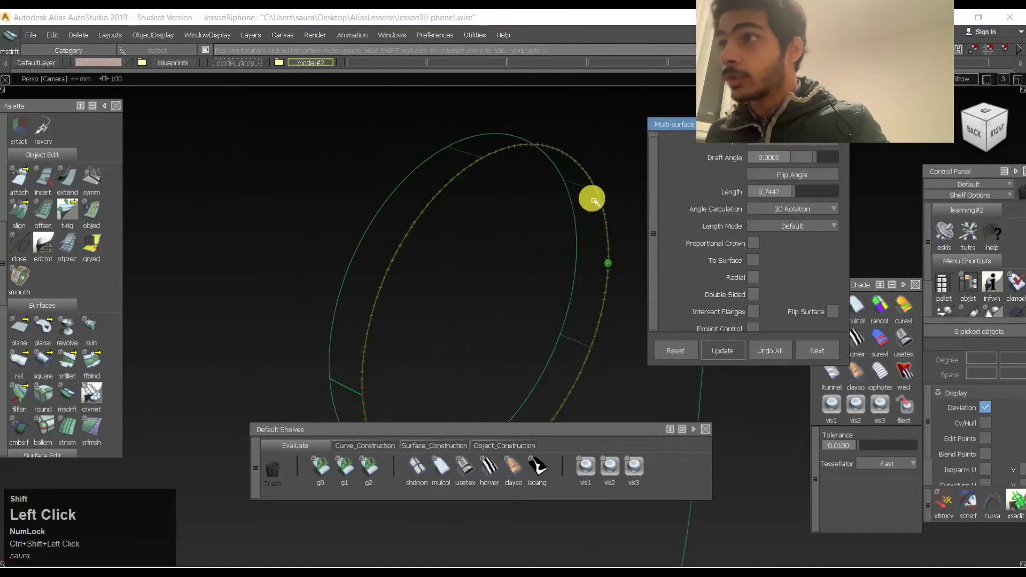
pyautogui.keyDown('ctrl'); pyautogui.keyDown('shift'); pyautogui.middleClick(591, 195); pyautogui.keyUp('shift'); pyautogui.keyUp('ctrl')
pyautogui.keyDown('ctrl'); pyautogui.keyDown('shift'); pyautogui.moveTo(590, 194); pyautogui.dragTo(632, 179); pyautogui.keyUp('shift'); pyautogui.keyUp('ctrl')
pyautogui.keyDown('alt'); pyautogui.keyDown('shift'); pyautogui.moveTo(635, 179); pyautogui.dragTo(623, 192, button='right'); pyautogui.keyUp('shift'); pyautogui.keyUp('alt')
pyautogui.keyDown('alt'); pyautogui.keyDown('shift'); pyautogui.moveTo(623, 192); pyautogui.dragTo(520, 228); pyautogui.keyUp('shift'); pyautogui.keyUp('alt')
# Reopen the flash hole's draft wall for editing, enable Bezier Surfaces and update it.
pyautogui.keyDown('ctrl'); pyautogui.keyDown('shift'); pyautogui.moveTo(520, 229); pyautogui.dragTo(568, 336, button='middle'); pyautogui.keyUp('shift'); pyautogui.keyUp('ctrl')
pyautogui.click(585, 341)
pyautogui.scroll(-4, 772, 321)
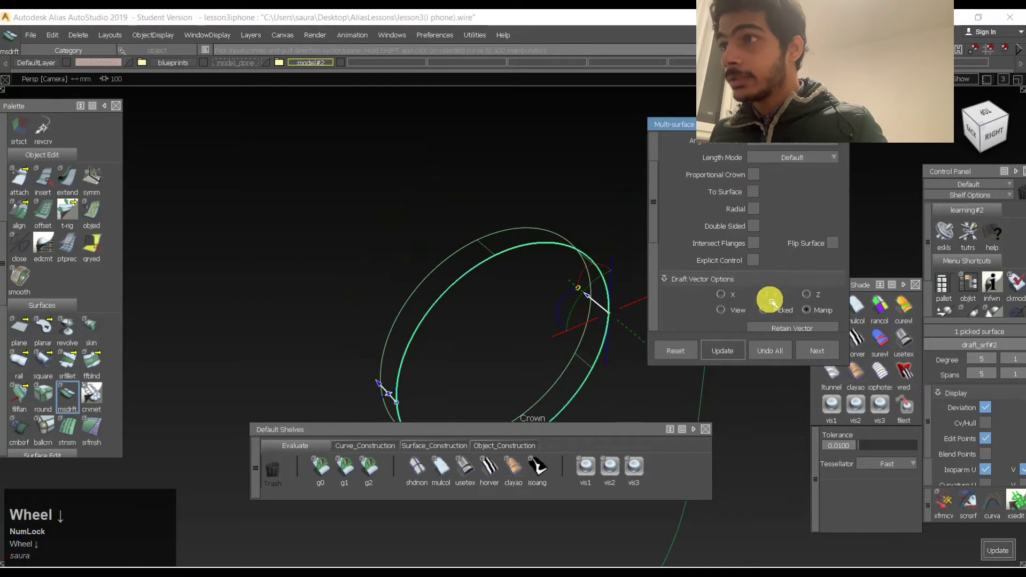
pyautogui.scroll(4, 774, 294)
pyautogui.scroll(-10, 757, 263)
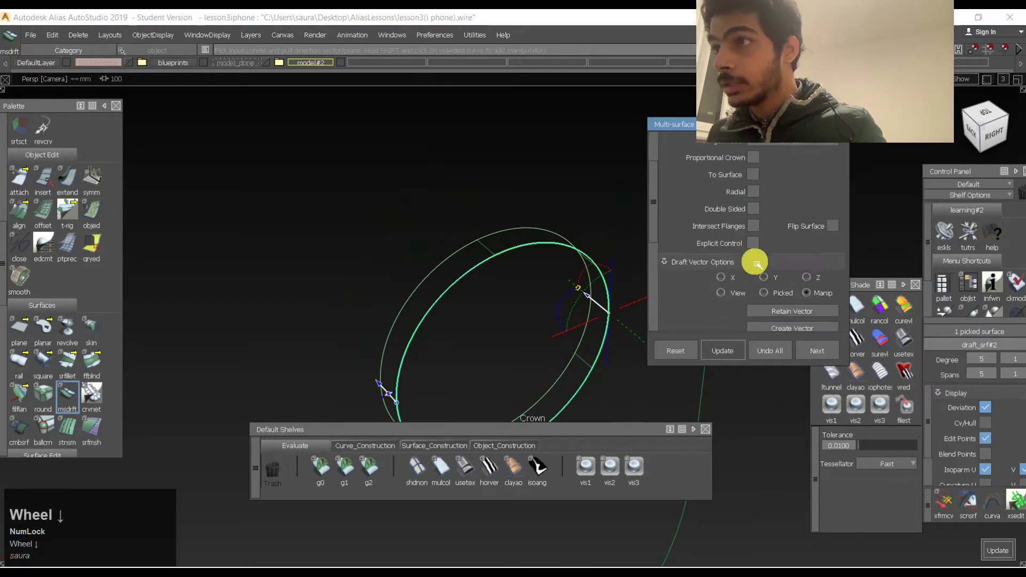
pyautogui.click(759, 245)
pyautogui.press('space')
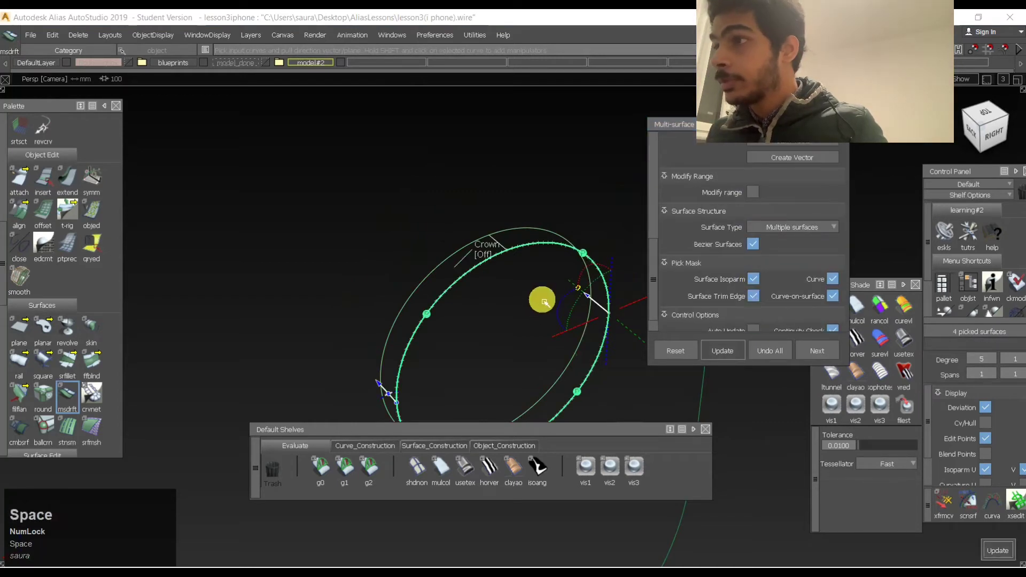
pyautogui.keyDown('ctrl'); pyautogui.keyDown('shift'); pyautogui.moveTo(540, 297); pyautogui.dragTo(398, 238, button='middle'); pyautogui.keyUp('shift'); pyautogui.keyUp('ctrl')
pyautogui.keyDown('ctrl'); pyautogui.keyDown('shift'); pyautogui.click(545, 213); pyautogui.keyUp('shift'); pyautogui.keyUp('ctrl')
# Reopen the flash hole's draft wall and shorten it in the back view, setting its length to 0.25.
pyautogui.keyDown('alt'); pyautogui.keyDown('shift'); pyautogui.moveTo(545, 213); pyautogui.dragTo(536, 233, button='right'); pyautogui.keyUp('shift'); pyautogui.keyUp('alt')
pyautogui.keyDown('alt'); pyautogui.keyDown('shift'); pyautogui.moveTo(538, 235); pyautogui.dragTo(551, 259, button='middle'); pyautogui.keyUp('shift'); pyautogui.keyUp('alt')
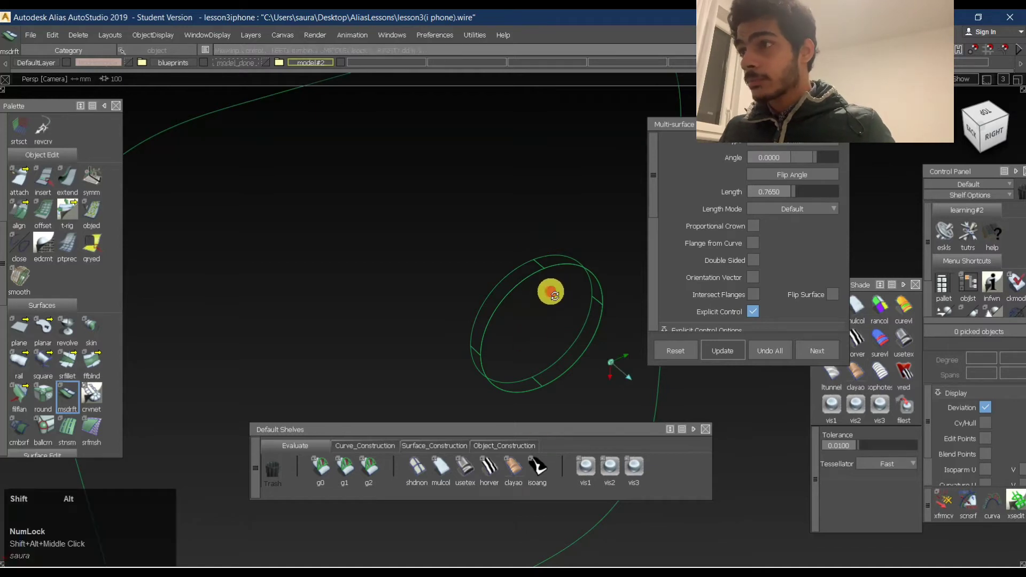
pyautogui.keyDown('alt'); pyautogui.keyDown('shift'); pyautogui.moveTo(550, 291); pyautogui.dragTo(552, 277, button='middle'); pyautogui.keyUp('shift'); pyautogui.keyUp('alt')
pyautogui.click(986, 136)
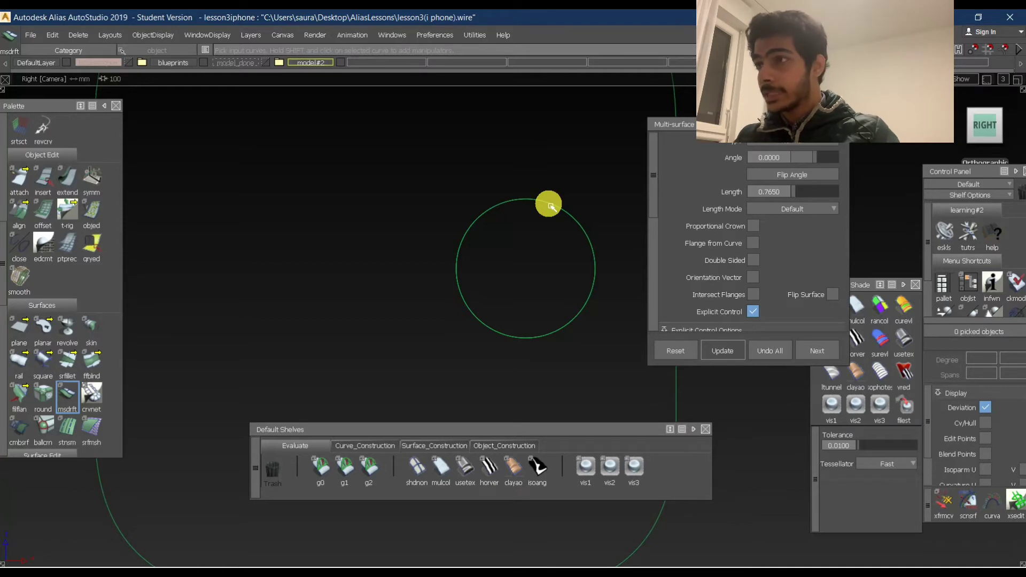
pyautogui.keyDown('alt'); pyautogui.keyDown('shift'); pyautogui.moveTo(476, 172); pyautogui.dragTo(625, 275); pyautogui.keyUp('shift'); pyautogui.keyUp('alt')
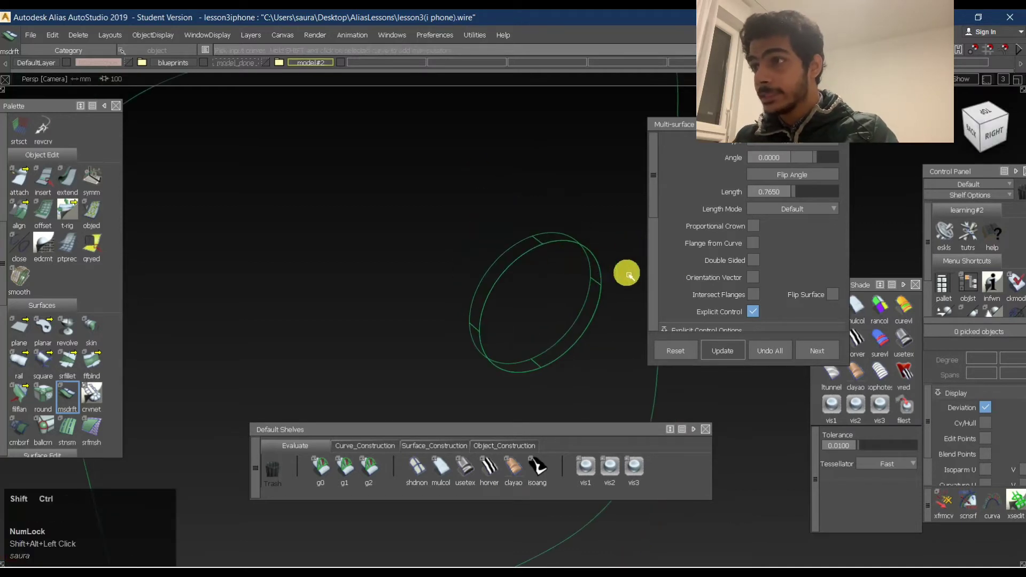
pyautogui.keyDown('ctrl'); pyautogui.keyDown('shift'); pyautogui.middleClick(598, 298); pyautogui.keyUp('shift'); pyautogui.keyUp('ctrl')
pyautogui.click(599, 298)
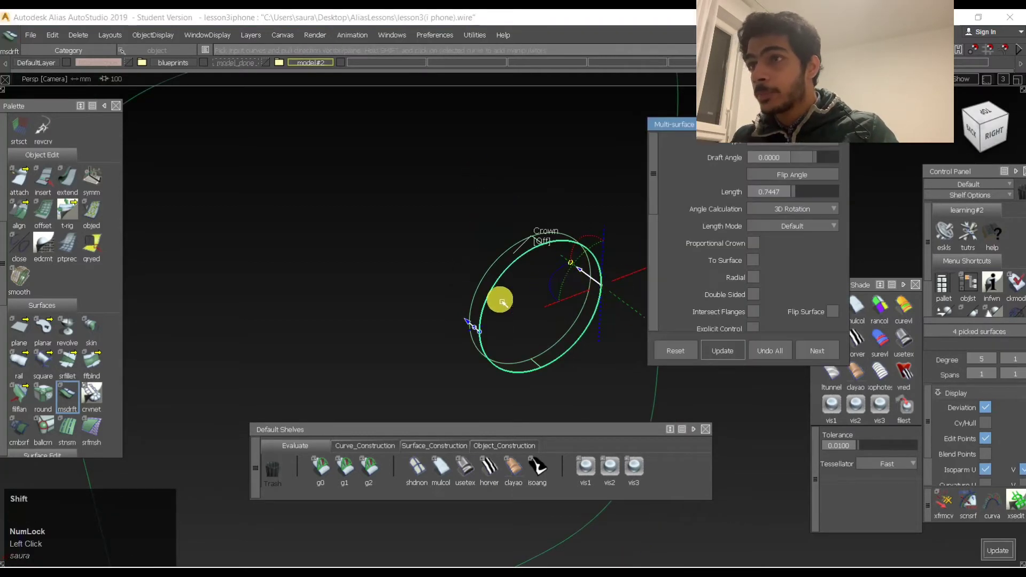
pyautogui.click(973, 132)
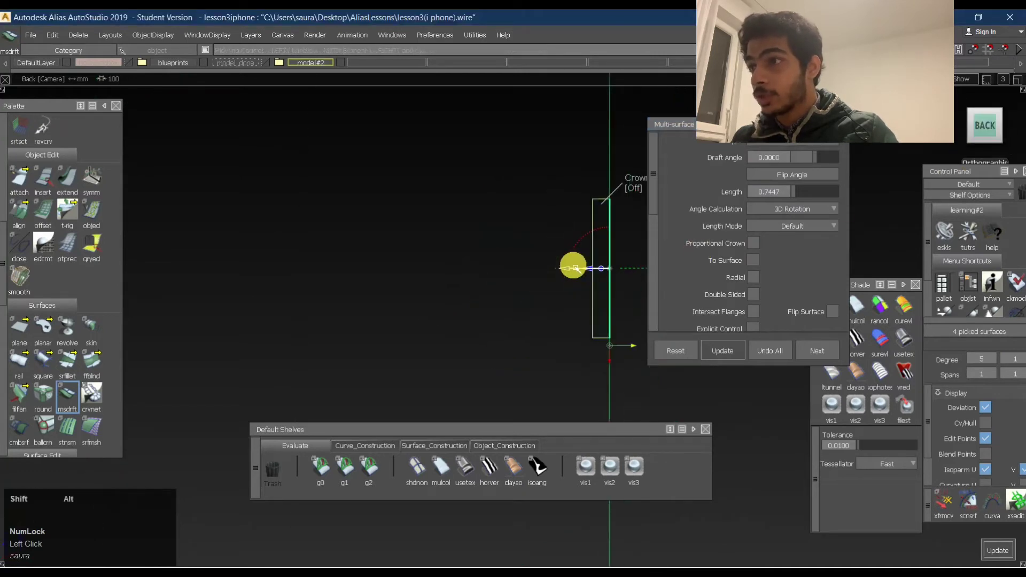
pyautogui.keyDown('alt'); pyautogui.keyDown('shift'); pyautogui.moveTo(529, 248); pyautogui.dragTo(416, 281, button='middle'); pyautogui.keyUp('shift'); pyautogui.keyUp('alt')
pyautogui.keyDown('alt'); pyautogui.keyDown('shift'); pyautogui.moveTo(492, 300); pyautogui.dragTo(411, 284, button='right'); pyautogui.keyUp('shift'); pyautogui.keyUp('alt')
pyautogui.moveTo(309, 259); pyautogui.dragTo(435, 258)
pyautogui.press('space')
pyautogui.click(772, 191)
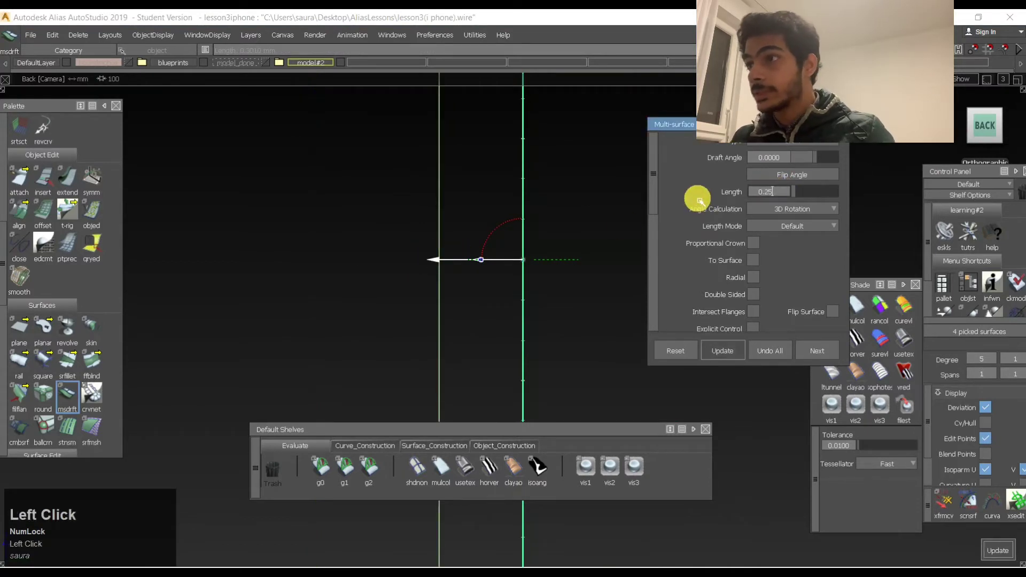
pyautogui.press('space')
# Leave the draft edit and inspect the shortened flash hole wall in perspective and from the right view.
pyautogui.moveTo(485, 312)
pyautogui.keyDown('ctrl'); pyautogui.keyDown('shift'); pyautogui.mouseDown()
pyautogui.moveTo(534, 163)
pyautogui.moveTo(564, 182)
pyautogui.moveTo(408, 207)
pyautogui.mouseUp(); pyautogui.keyUp('shift'); pyautogui.keyUp('ctrl')
pyautogui.keyDown('alt'); pyautogui.keyDown('shift'); pyautogui.moveTo(407, 206); pyautogui.dragTo(270, 206, button='middle'); pyautogui.keyUp('shift'); pyautogui.keyUp('alt')
pyautogui.keyDown('alt'); pyautogui.keyDown('shift'); pyautogui.moveTo(270, 206); pyautogui.dragTo(412, 203, button='right'); pyautogui.keyUp('shift'); pyautogui.keyUp('alt')
pyautogui.keyDown('ctrl'); pyautogui.moveTo(412, 204); pyautogui.dragTo(435, 271, button='middle'); pyautogui.keyUp('ctrl')
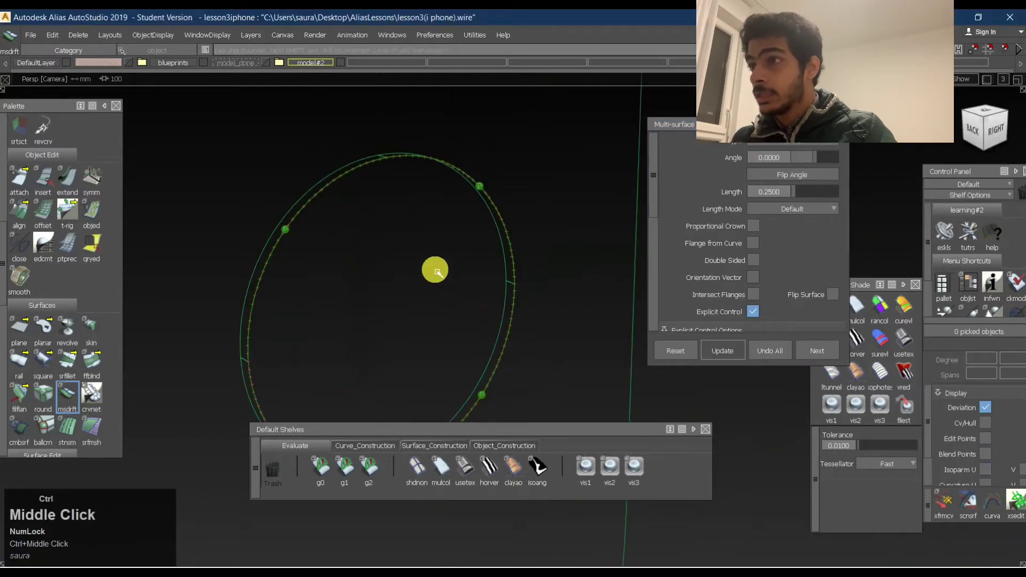
pyautogui.keyDown('ctrl'); pyautogui.keyDown('shift'); pyautogui.moveTo(403, 329); pyautogui.dragTo(434, 154); pyautogui.keyUp('shift'); pyautogui.keyUp('ctrl')
pyautogui.click(996, 131)
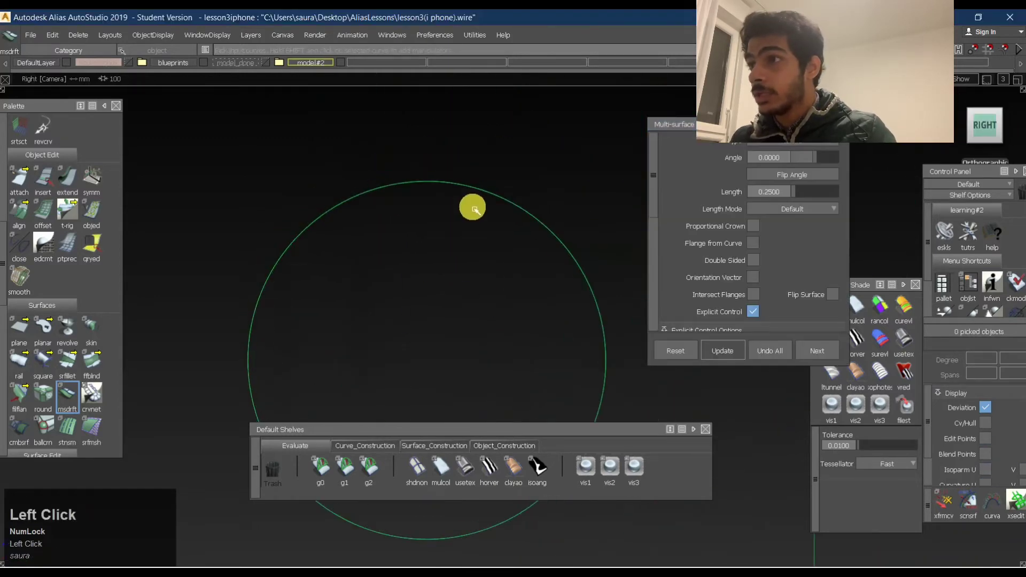
pyautogui.keyDown('alt'); pyautogui.keyDown('shift'); pyautogui.moveTo(451, 231); pyautogui.dragTo(526, 178, button='middle'); pyautogui.keyUp('shift'); pyautogui.keyUp('alt')
pyautogui.keyDown('alt'); pyautogui.keyDown('shift'); pyautogui.moveTo(527, 178); pyautogui.dragTo(470, 217, button='right'); pyautogui.keyUp('shift'); pyautogui.keyUp('alt')
pyautogui.keyDown('alt'); pyautogui.keyDown('shift'); pyautogui.moveTo(470, 217); pyautogui.dragTo(623, 245); pyautogui.keyUp('shift'); pyautogui.keyUp('alt')
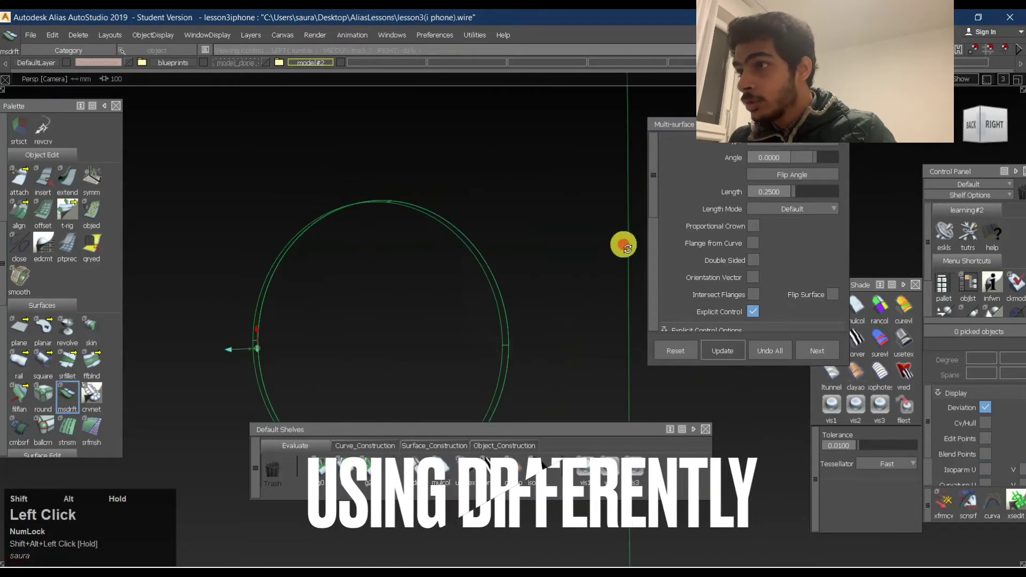
# Start a Multi-surface Draft on the edge of the flash hole's wall, with Radial enabled and the draft vector on Manip.
pyautogui.moveTo(492, 242); pyautogui.dragTo(480, 261, button='right')
pyautogui.click(487, 262)
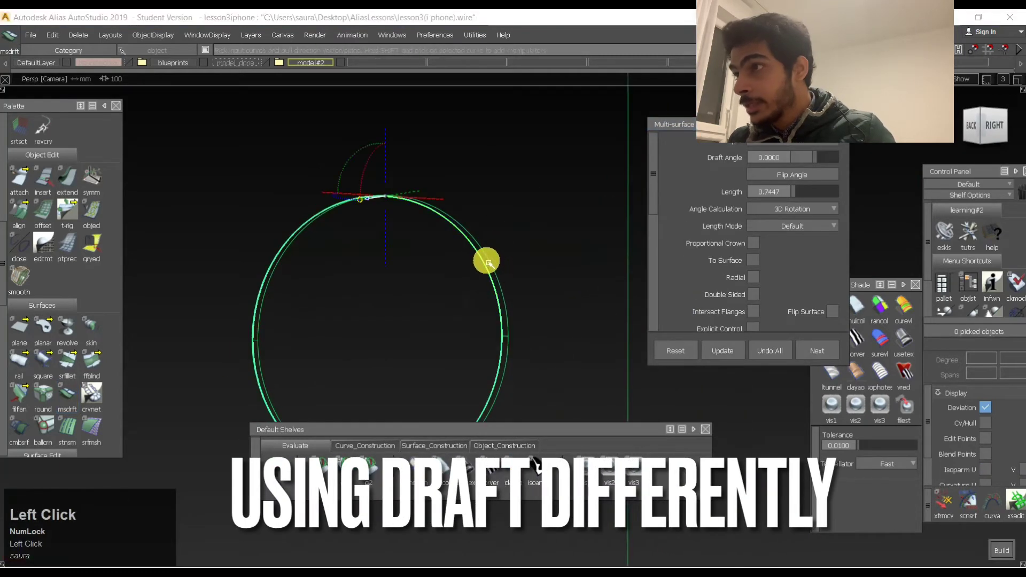
pyautogui.click(990, 128)
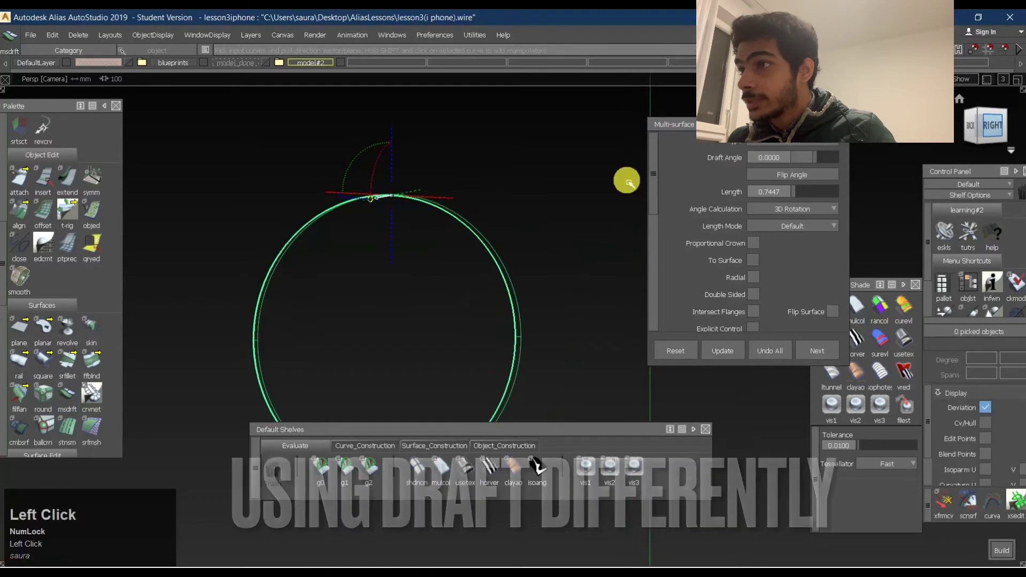
pyautogui.scroll(1, 780, 284)
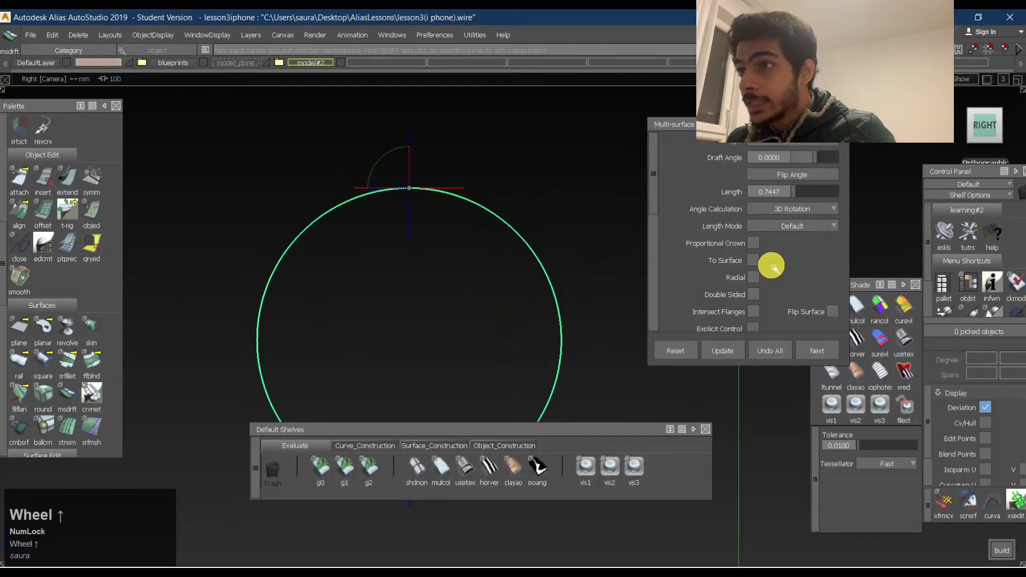
pyautogui.click(753, 277)
pyautogui.scroll(-4, 787, 249)
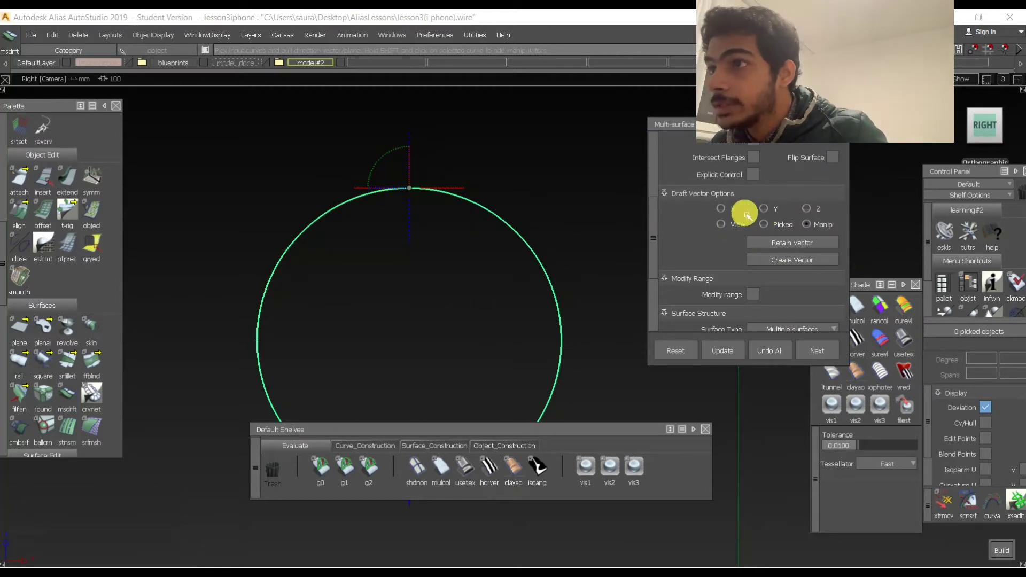
pyautogui.click(812, 214)
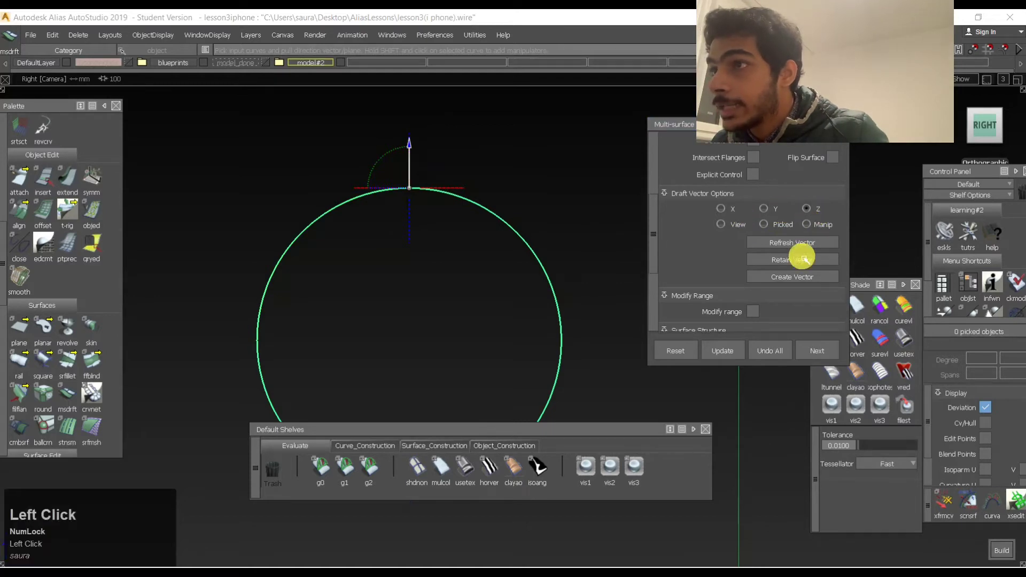
pyautogui.click(806, 224)
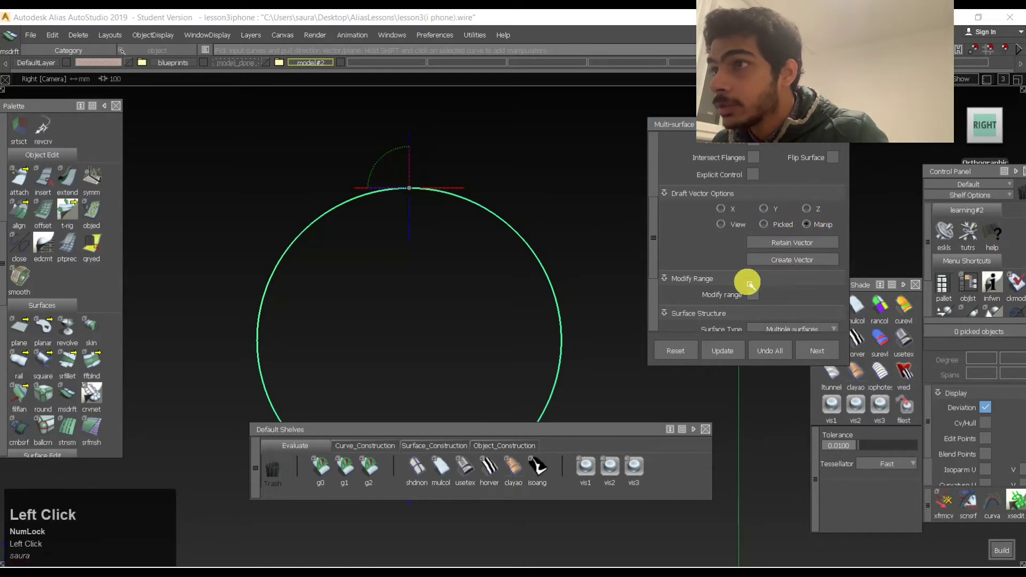
pyautogui.scroll(2, 761, 243)
pyautogui.scroll(3, 764, 244)
# Set the radial draft's angle to 90 and build it around the flash wall's edge.
pyautogui.click(780, 156)
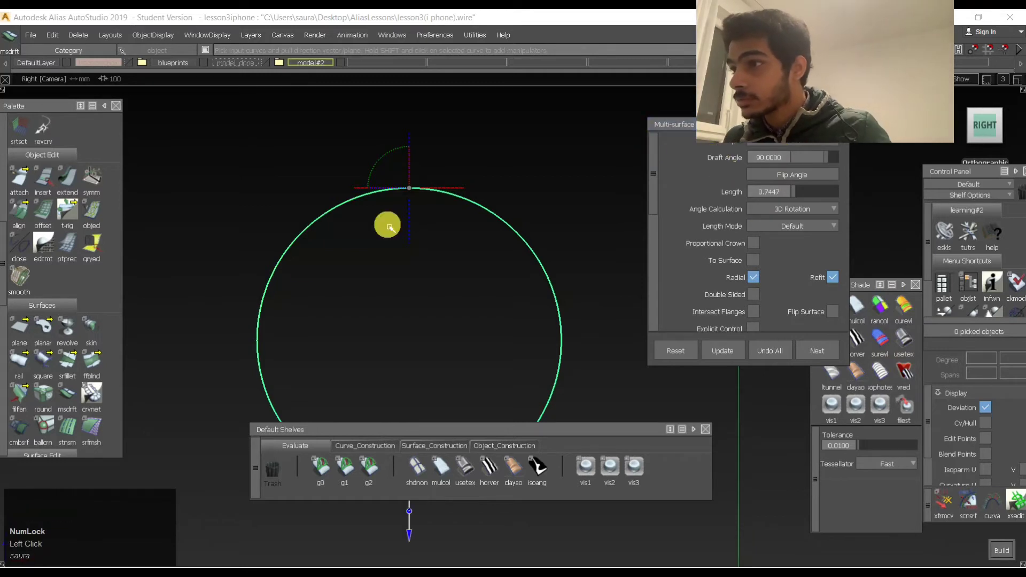
pyautogui.keyDown('alt'); pyautogui.keyDown('shift'); pyautogui.moveTo(387, 222); pyautogui.dragTo(424, 341, button='right'); pyautogui.keyUp('shift'); pyautogui.keyUp('alt')
pyautogui.keyDown('alt'); pyautogui.keyDown('shift'); pyautogui.moveTo(424, 342); pyautogui.dragTo(451, 229, button='middle'); pyautogui.keyUp('shift'); pyautogui.keyUp('alt')
pyautogui.keyDown('alt'); pyautogui.keyDown('shift'); pyautogui.moveTo(451, 229); pyautogui.dragTo(683, 370); pyautogui.keyUp('shift'); pyautogui.keyUp('alt')
pyautogui.keyDown('alt'); pyautogui.keyDown('shift'); pyautogui.moveTo(387, 318); pyautogui.dragTo(500, 267, button='right'); pyautogui.keyUp('shift'); pyautogui.keyUp('alt')
pyautogui.keyDown('alt'); pyautogui.keyDown('shift'); pyautogui.moveTo(500, 267); pyautogui.dragTo(540, 286); pyautogui.keyUp('shift'); pyautogui.keyUp('alt')
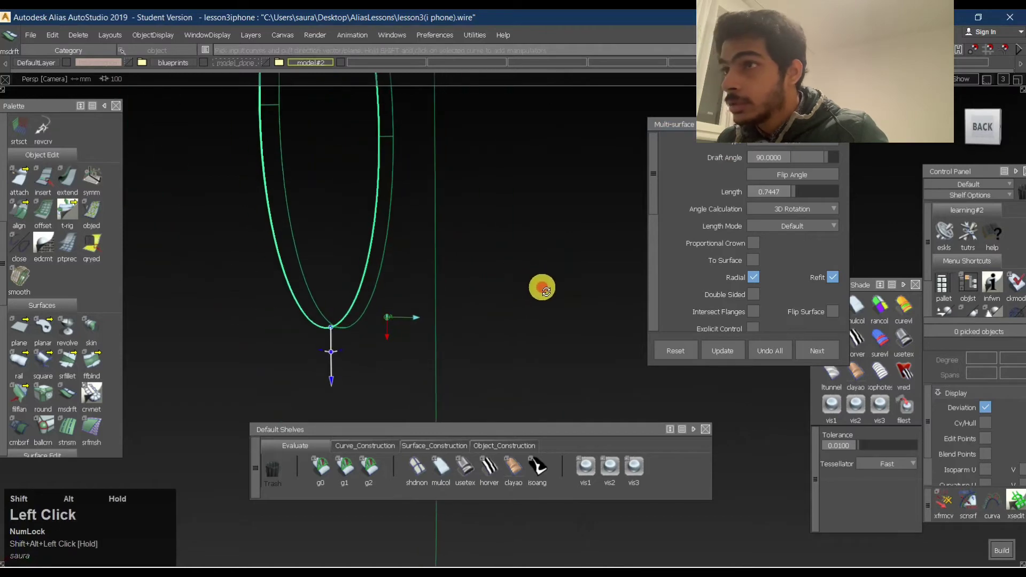
pyautogui.press('space')
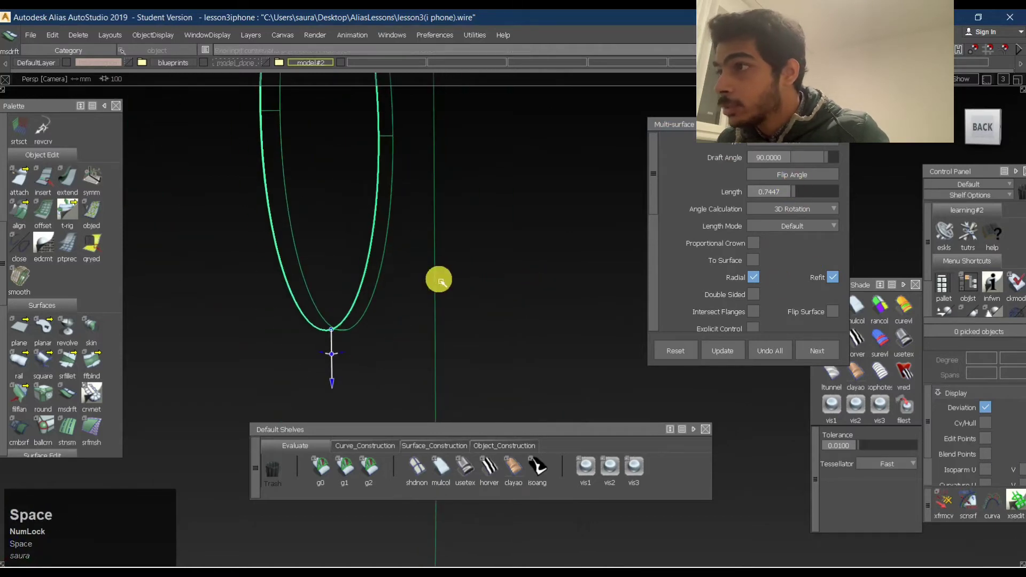
# Check the radial draft in perspective and right view, and reduce its length to 0.01.
pyautogui.keyDown('alt'); pyautogui.keyDown('shift'); pyautogui.moveTo(435, 280); pyautogui.dragTo(313, 268); pyautogui.keyUp('shift'); pyautogui.keyUp('alt')
pyautogui.keyDown('alt'); pyautogui.keyDown('shift'); pyautogui.moveTo(313, 267); pyautogui.dragTo(368, 317, button='middle'); pyautogui.keyUp('shift'); pyautogui.keyUp('alt')
pyautogui.keyDown('alt'); pyautogui.keyDown('shift'); pyautogui.moveTo(370, 319); pyautogui.dragTo(258, 298); pyautogui.keyUp('shift'); pyautogui.keyUp('alt')
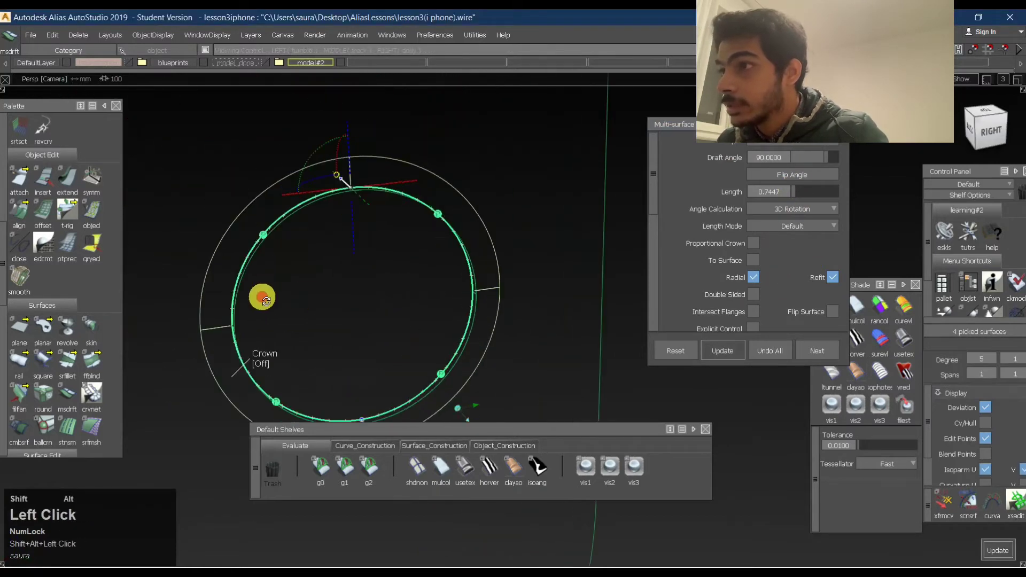
pyautogui.keyDown('alt'); pyautogui.keyDown('shift'); pyautogui.moveTo(448, 256); pyautogui.dragTo(847, 157); pyautogui.keyUp('shift'); pyautogui.keyUp('alt')
pyautogui.click(977, 132)
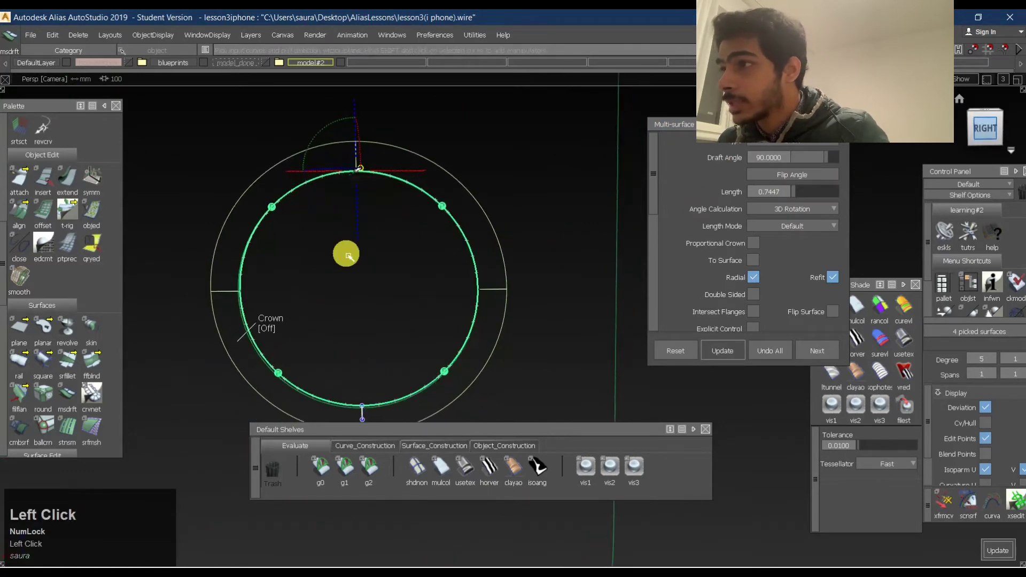
pyautogui.keyDown('alt'); pyautogui.keyDown('shift'); pyautogui.moveTo(373, 238); pyautogui.dragTo(556, 252, button='middle'); pyautogui.keyUp('shift'); pyautogui.keyUp('alt')
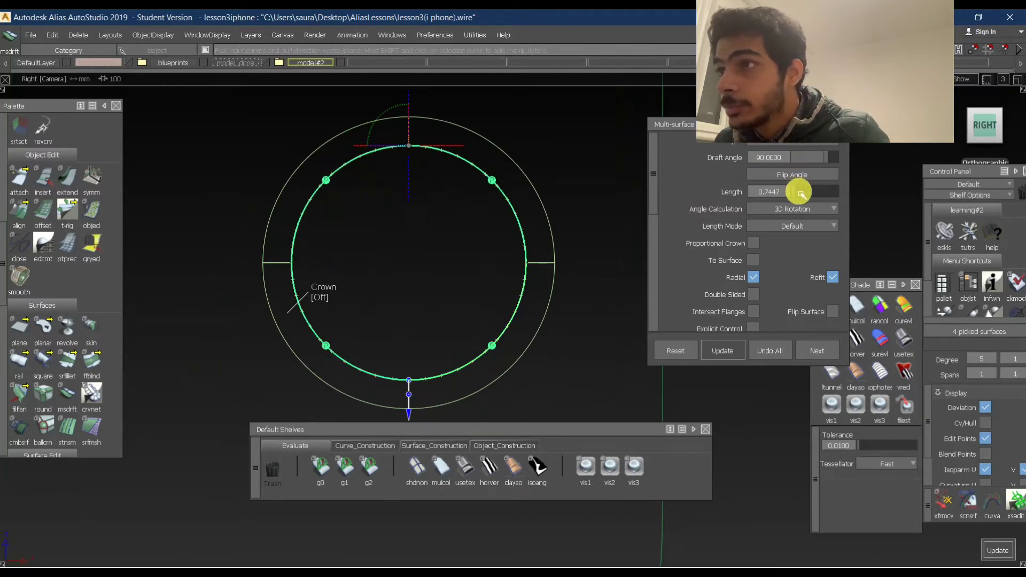
pyautogui.moveTo(800, 193); pyautogui.dragTo(754, 193)
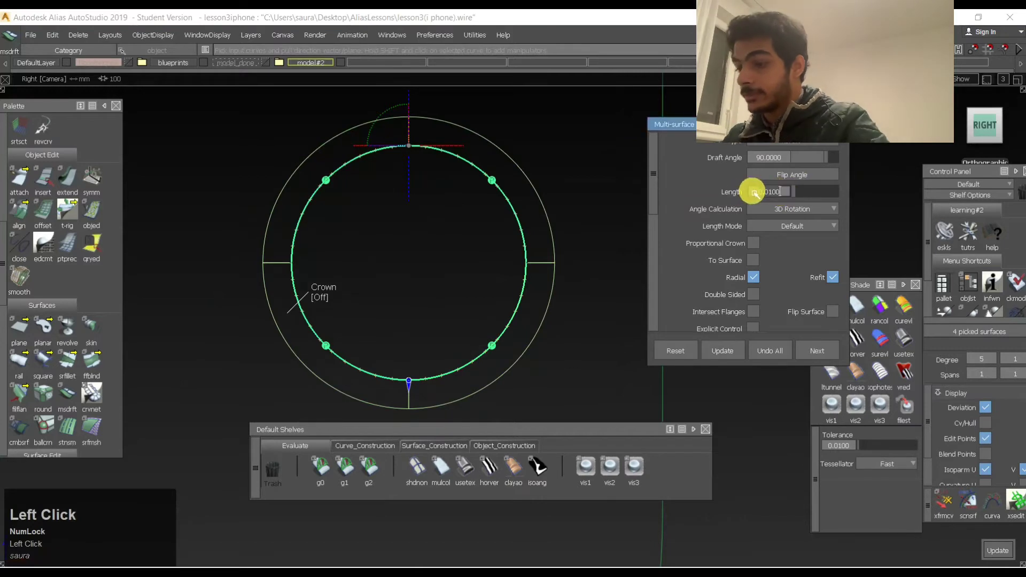
pyautogui.write('-')
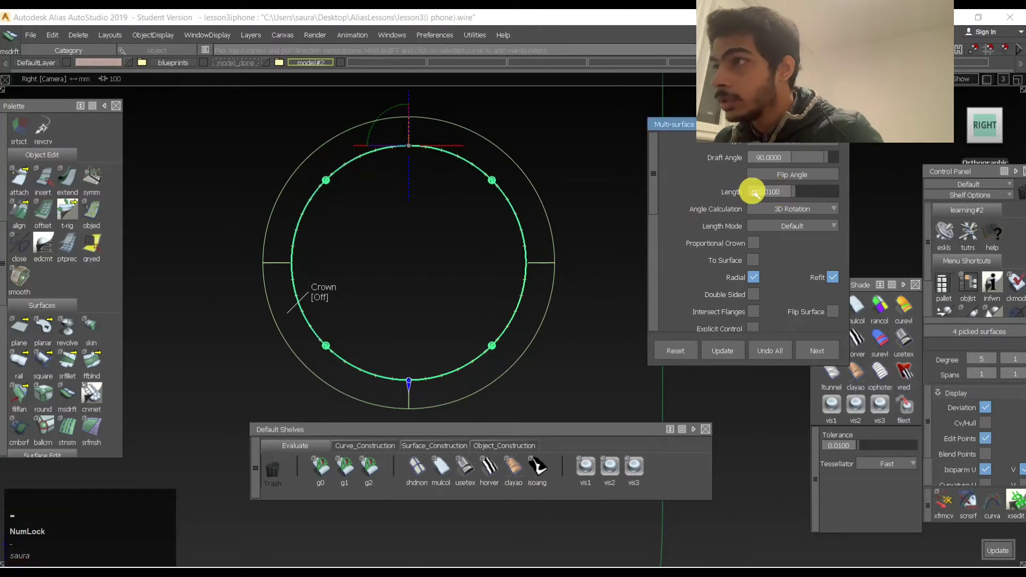
pyautogui.press('space')
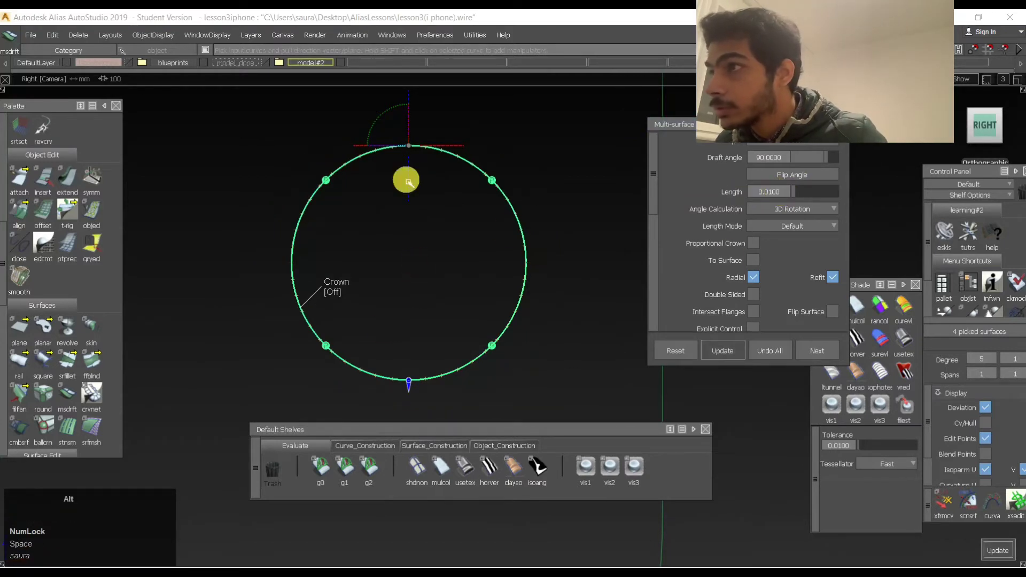
# Point the radial draft's vector downward and try a length of 15 before returning it to 0.01.
pyautogui.click(408, 178)
pyautogui.press('space')
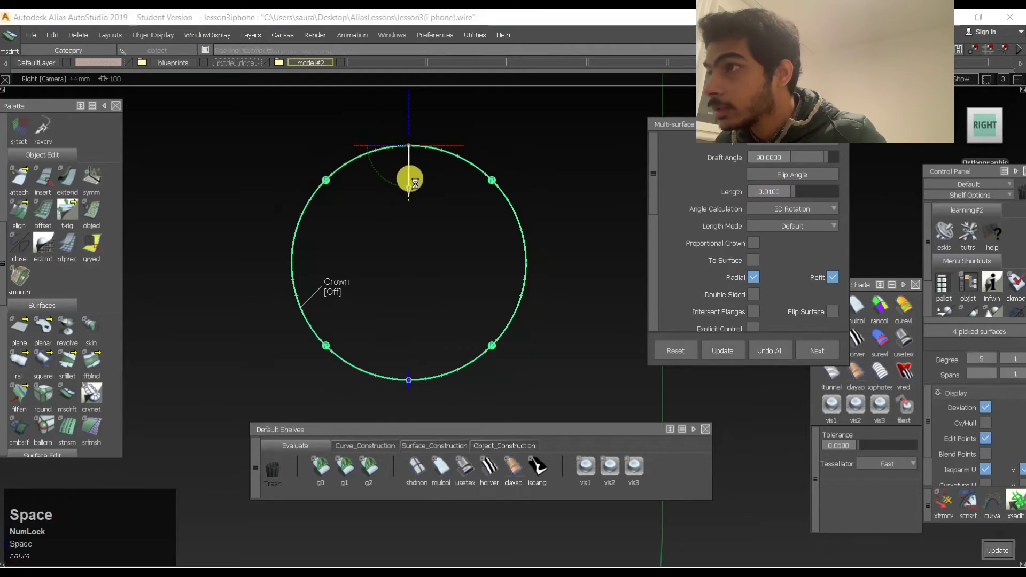
pyautogui.moveTo(791, 193); pyautogui.dragTo(802, 195)
pyautogui.press('space')
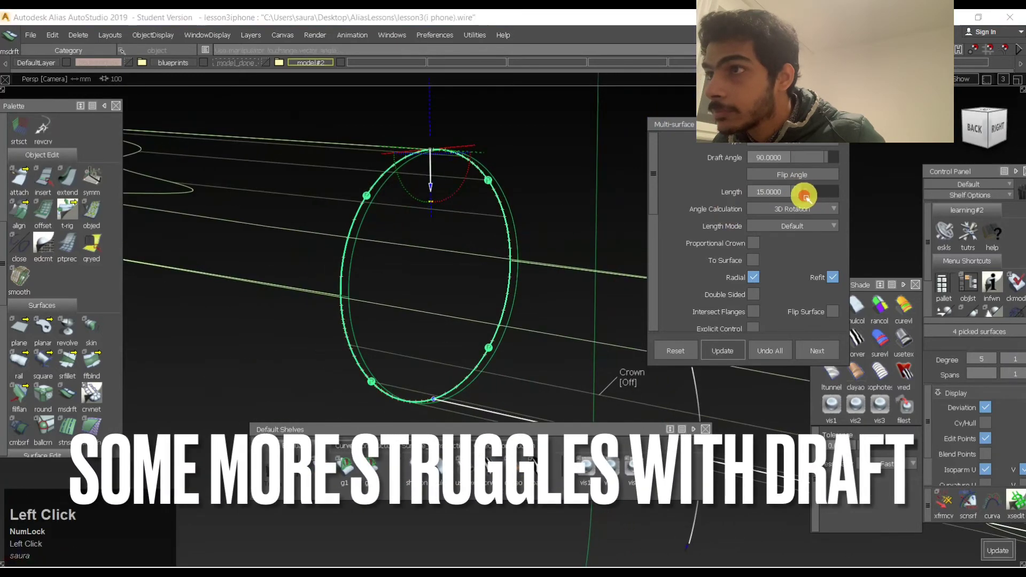
pyautogui.moveTo(805, 197); pyautogui.dragTo(793, 198)
pyautogui.press('space')
pyautogui.press('space')
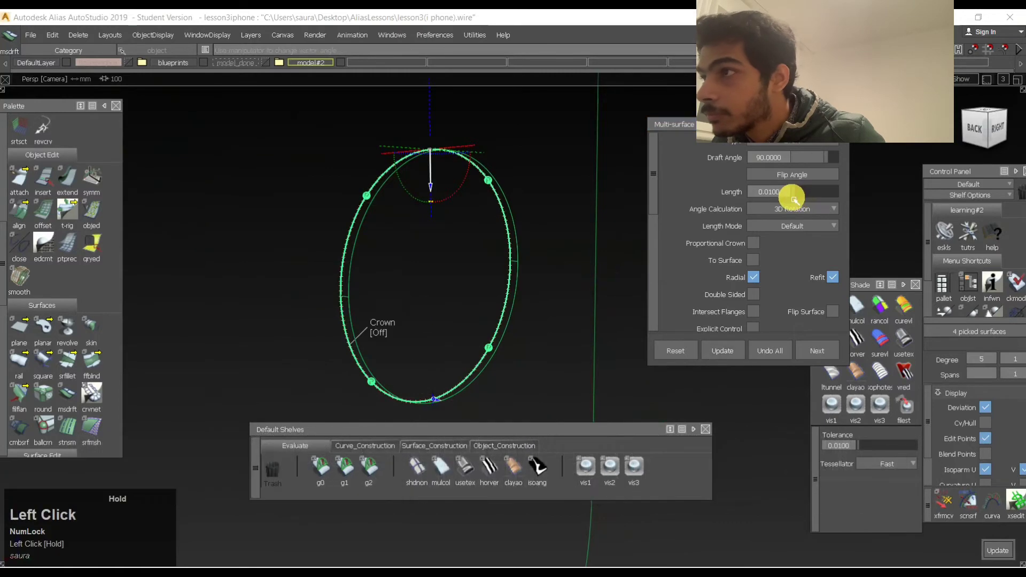
# Reorient the draft vector perpendicular to the plane of the flash circle and update the draft.
pyautogui.keyDown('alt'); pyautogui.keyDown('shift'); pyautogui.moveTo(394, 235); pyautogui.dragTo(502, 170); pyautogui.keyUp('shift'); pyautogui.keyUp('alt')
pyautogui.keyDown('alt'); pyautogui.keyDown('shift'); pyautogui.moveTo(502, 170); pyautogui.dragTo(496, 179, button='right'); pyautogui.keyUp('shift'); pyautogui.keyUp('alt')
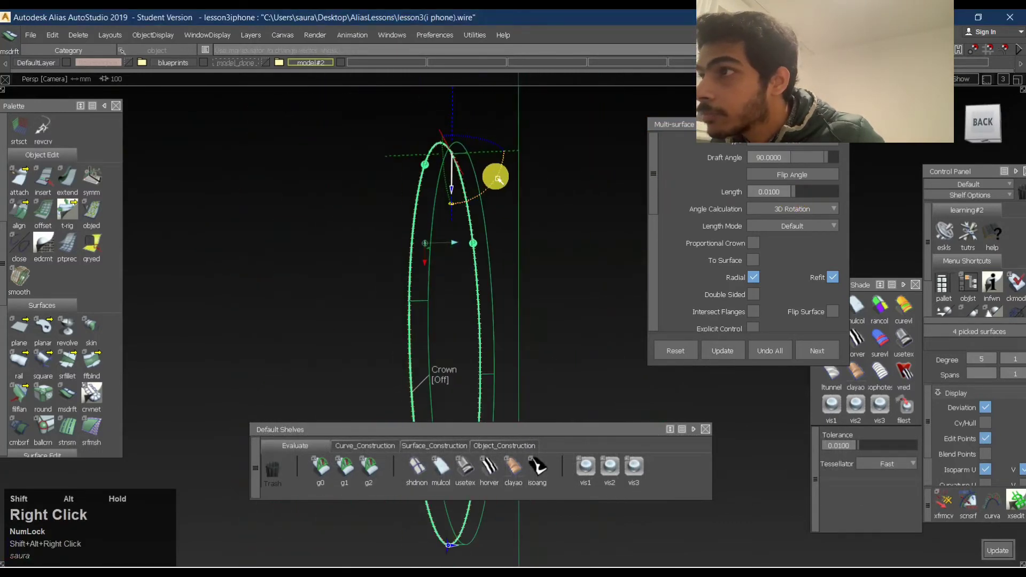
pyautogui.keyDown('alt'); pyautogui.keyDown('shift'); pyautogui.moveTo(497, 179); pyautogui.dragTo(460, 171); pyautogui.keyUp('shift'); pyautogui.keyUp('alt')
pyautogui.click(477, 206)
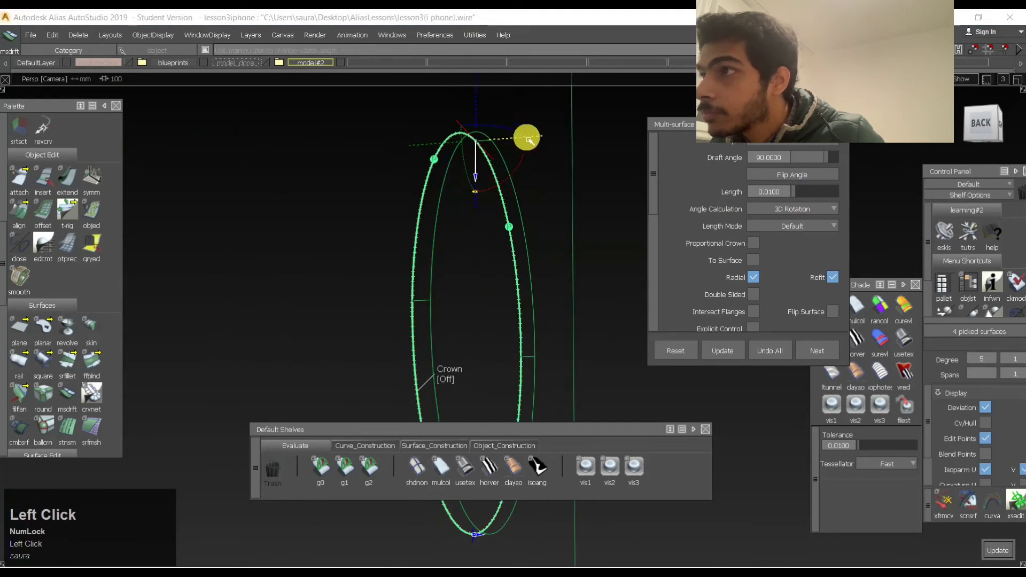
pyautogui.press('space')
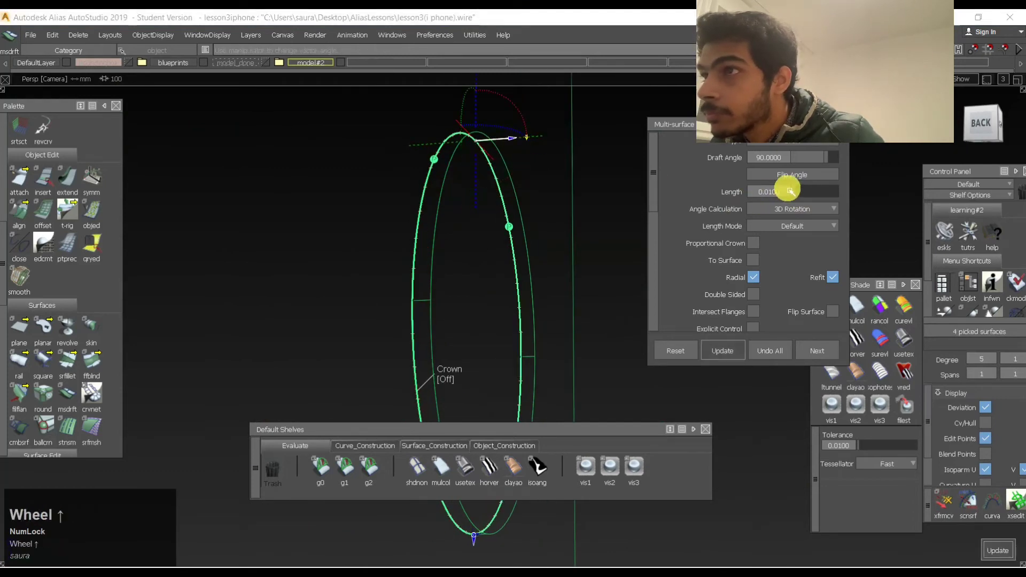
# Try a draft angle of 180 on the radial draft, and set the angle to 0 instead.
pyautogui.click(727, 157)
pyautogui.write('18')
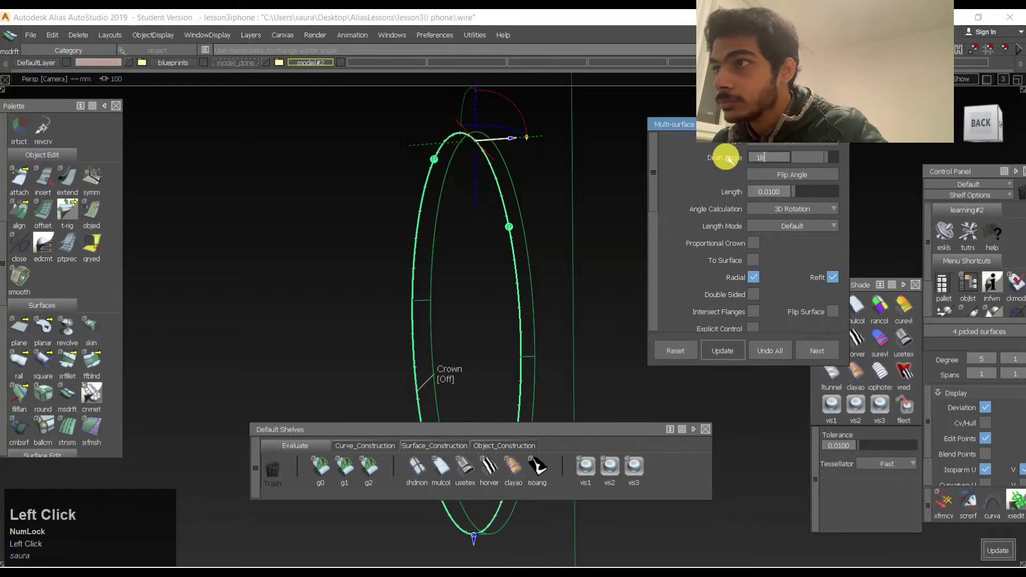
pyautogui.write('0')
pyautogui.press('Return')
pyautogui.press('space')
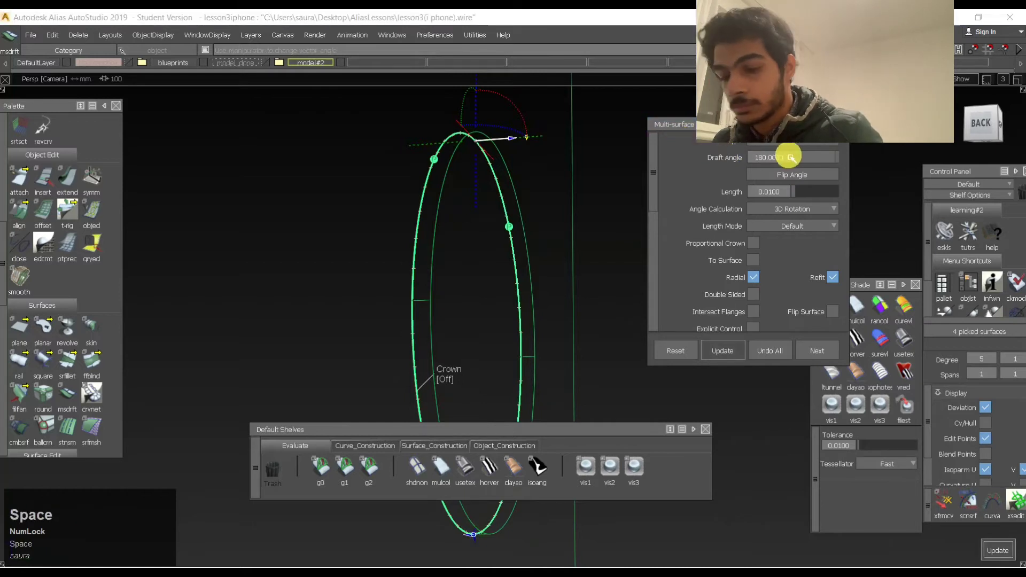
pyautogui.write('0')
pyautogui.press('Return')
pyautogui.press('space')
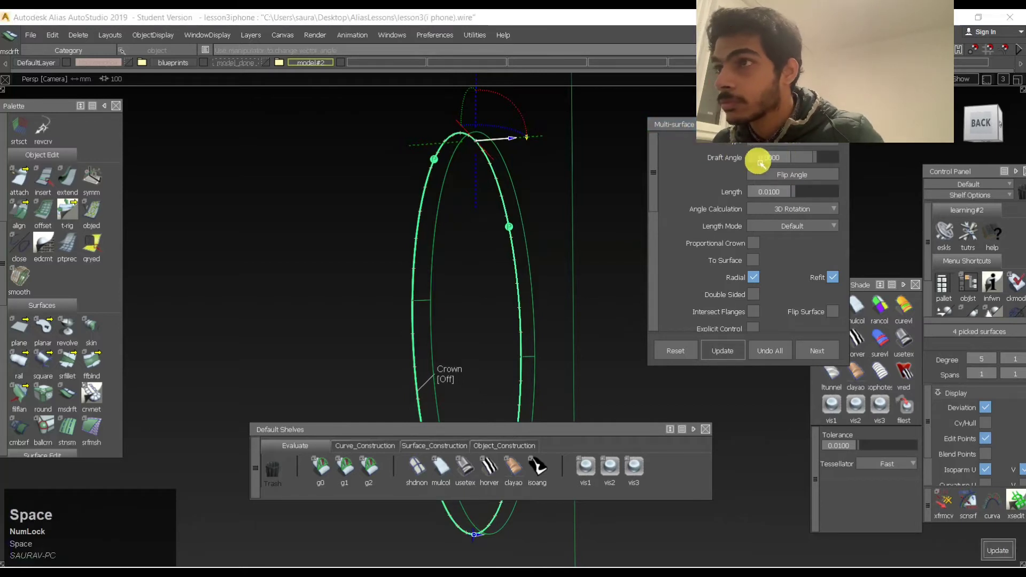
pyautogui.click(758, 159)
# Delete the draft surfaces around the flash hole and shade the model with the usetex diagnostic shading.
pyautogui.keyDown('alt'); pyautogui.keyDown('shift'); pyautogui.moveTo(534, 216); pyautogui.dragTo(471, 242); pyautogui.keyUp('shift'); pyautogui.keyUp('alt')
pyautogui.keyDown('ctrl'); pyautogui.keyDown('shift'); pyautogui.moveTo(471, 242); pyautogui.dragTo(439, 267); pyautogui.keyUp('shift'); pyautogui.keyUp('ctrl')
pyautogui.click(438, 266)
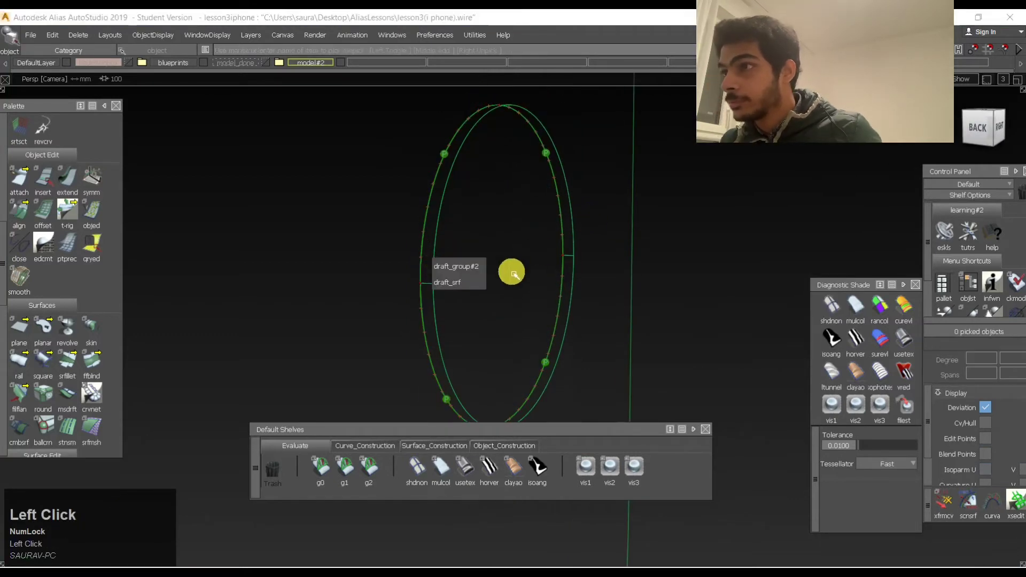
pyautogui.click(470, 284)
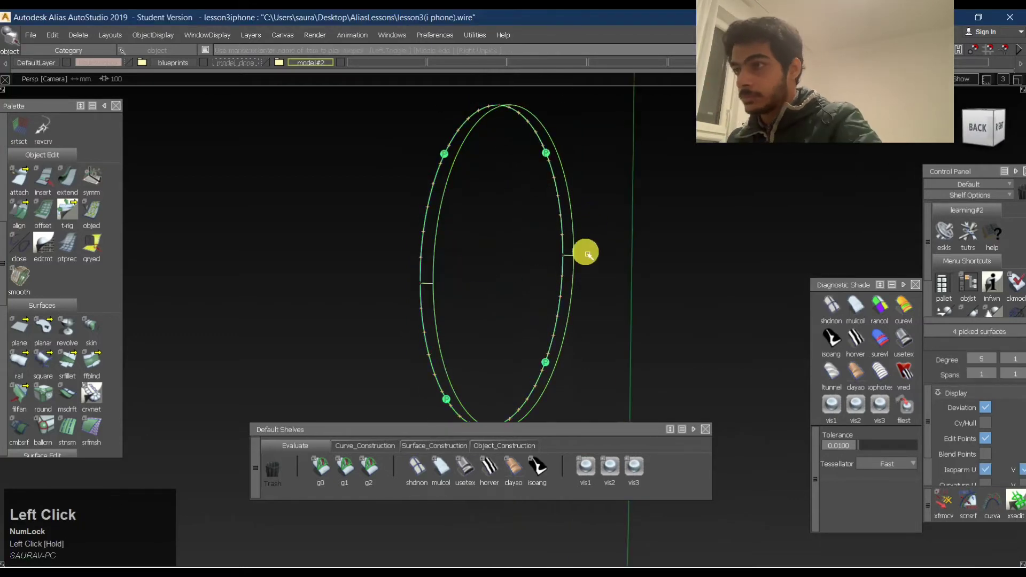
pyautogui.press('Return')
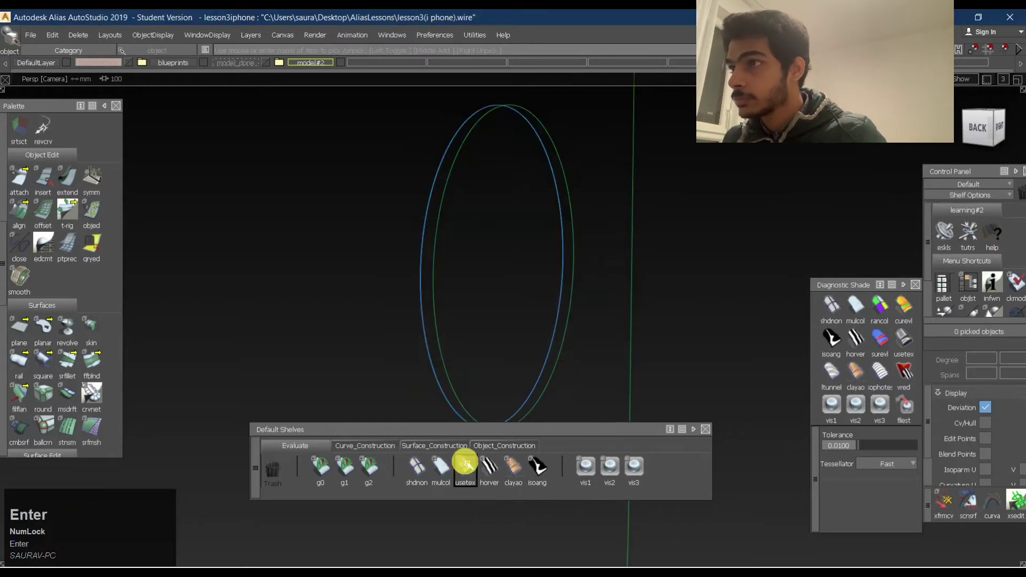
pyautogui.click(465, 466)
pyautogui.moveTo(629, 153)
pyautogui.keyDown('alt'); pyautogui.keyDown('shift'); pyautogui.mouseDown()
pyautogui.moveTo(445, 218)
pyautogui.moveTo(424, 284)
pyautogui.mouseUp(); pyautogui.keyUp('shift'); pyautogui.keyUp('alt')
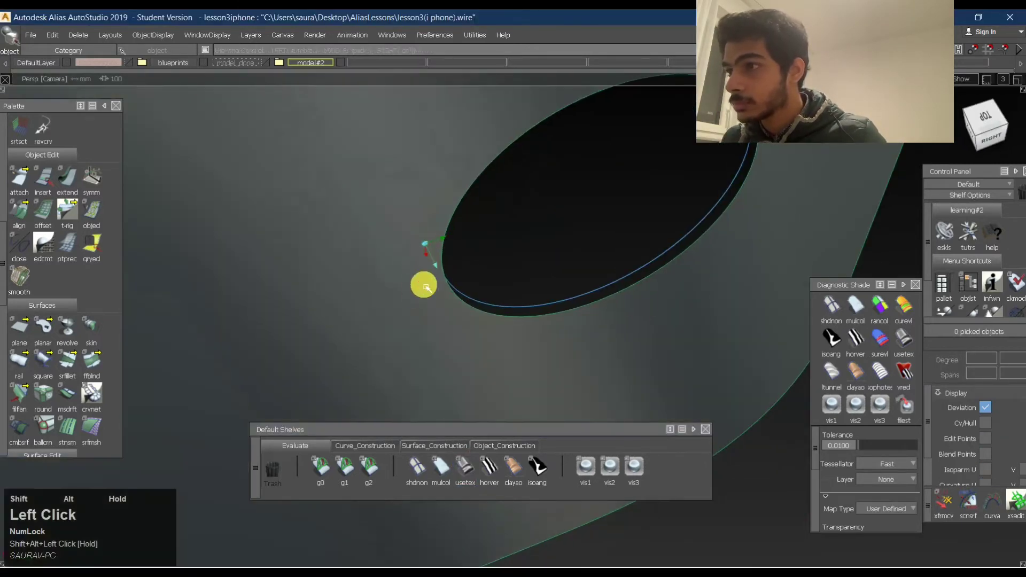
# Undo the last deletion and delete only the thin radial draft on the flash wall's edge.
pyautogui.click(468, 486)
pyautogui.hotkey('ctrl', 'z')
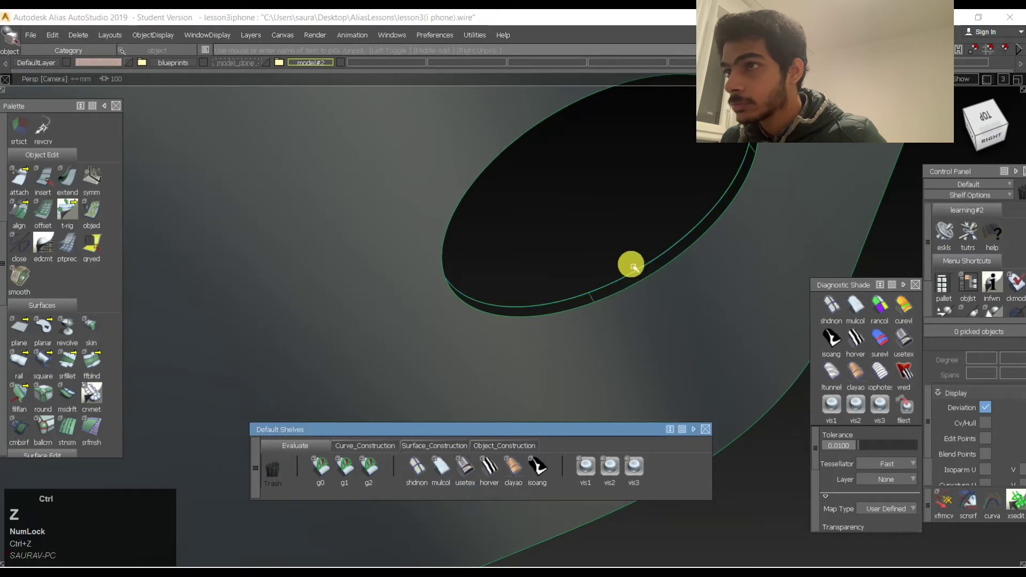
pyautogui.keyDown('ctrl'); pyautogui.keyDown('shift'); pyautogui.moveTo(673, 274); pyautogui.dragTo(636, 288); pyautogui.keyUp('shift'); pyautogui.keyUp('ctrl')
pyautogui.press('Return')
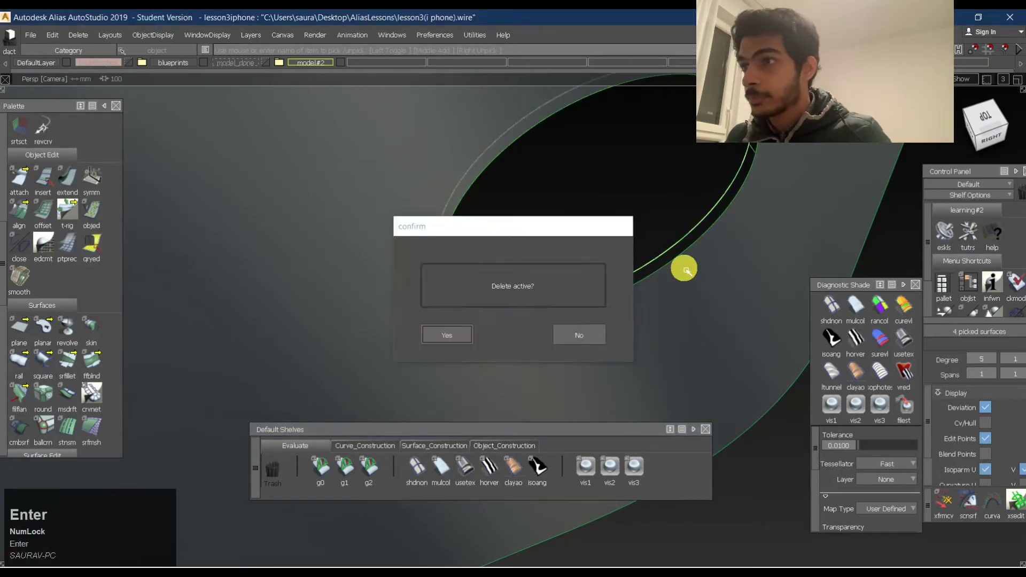
# Rebuild the radial draft on the flash wall's edge with its vector pointing downward and Angle Calculation kept at 3D Rotation.
pyautogui.keyDown('ctrl'); pyautogui.keyDown('shift'); pyautogui.moveTo(689, 272); pyautogui.dragTo(659, 266, button='right'); pyautogui.keyUp('shift'); pyautogui.keyUp('ctrl')
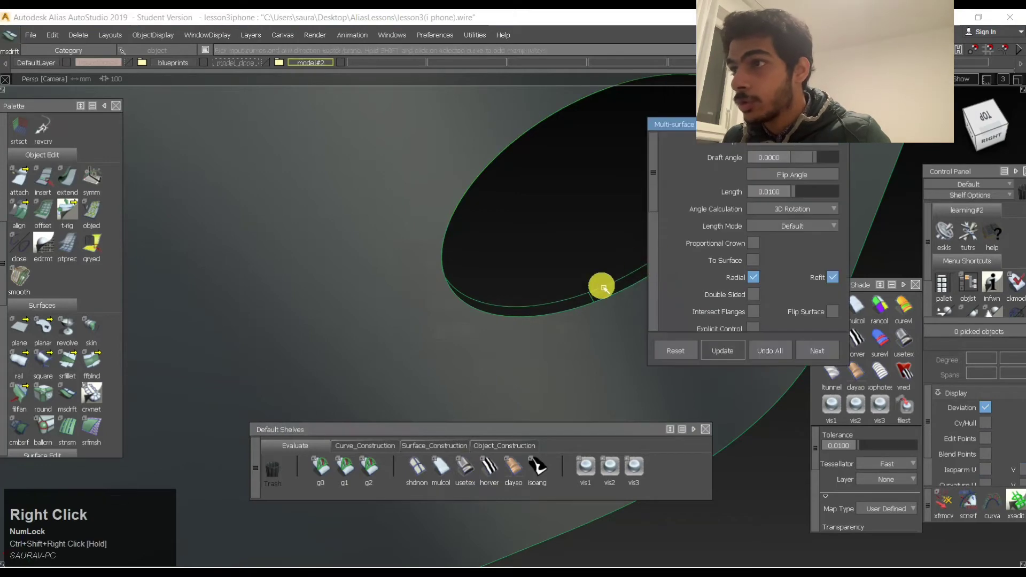
pyautogui.click(624, 274)
pyautogui.keyDown('alt'); pyautogui.keyDown('shift'); pyautogui.moveTo(627, 274); pyautogui.dragTo(570, 291, button='middle'); pyautogui.keyUp('shift'); pyautogui.keyUp('alt')
pyautogui.keyDown('alt'); pyautogui.keyDown('shift'); pyautogui.moveTo(570, 291); pyautogui.dragTo(497, 251); pyautogui.keyUp('shift'); pyautogui.keyUp('alt')
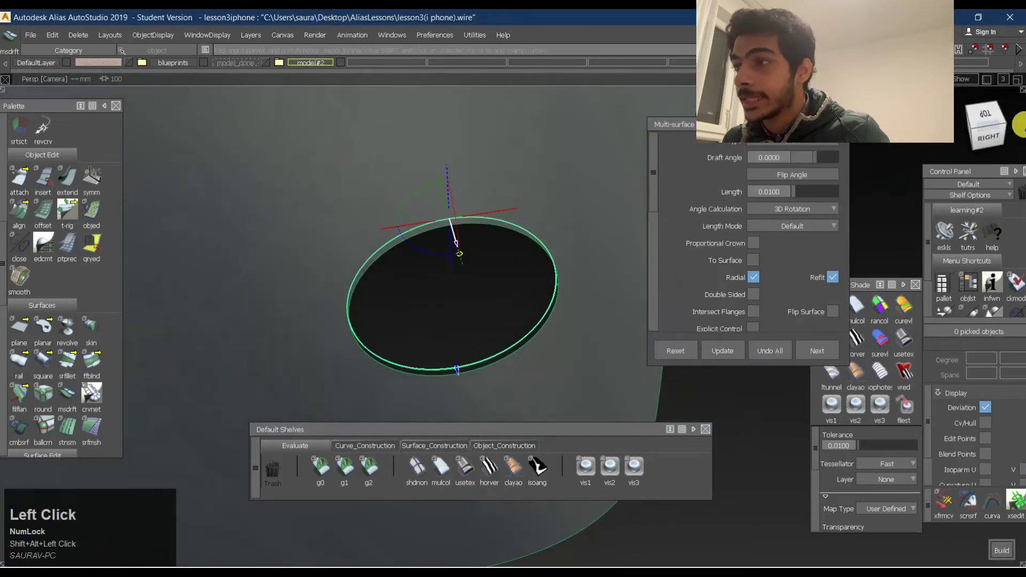
pyautogui.click(987, 138)
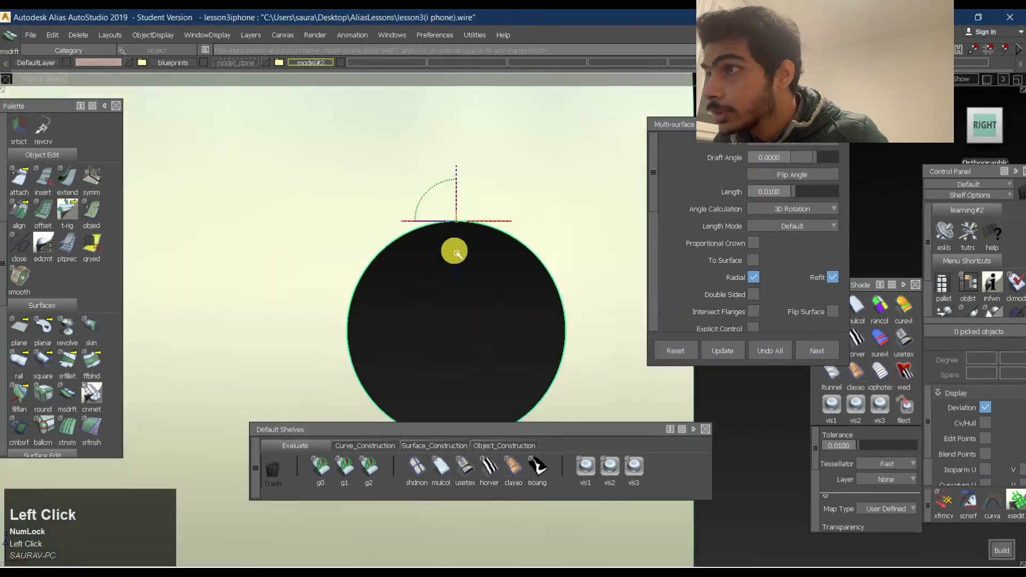
pyautogui.press('space')
pyautogui.keyDown('alt'); pyautogui.keyDown('shift'); pyautogui.moveTo(481, 247); pyautogui.dragTo(499, 316); pyautogui.keyUp('shift'); pyautogui.keyUp('alt')
pyautogui.keyDown('alt'); pyautogui.keyDown('shift'); pyautogui.moveTo(499, 315); pyautogui.dragTo(687, 217, button='right'); pyautogui.keyUp('shift'); pyautogui.keyUp('alt')
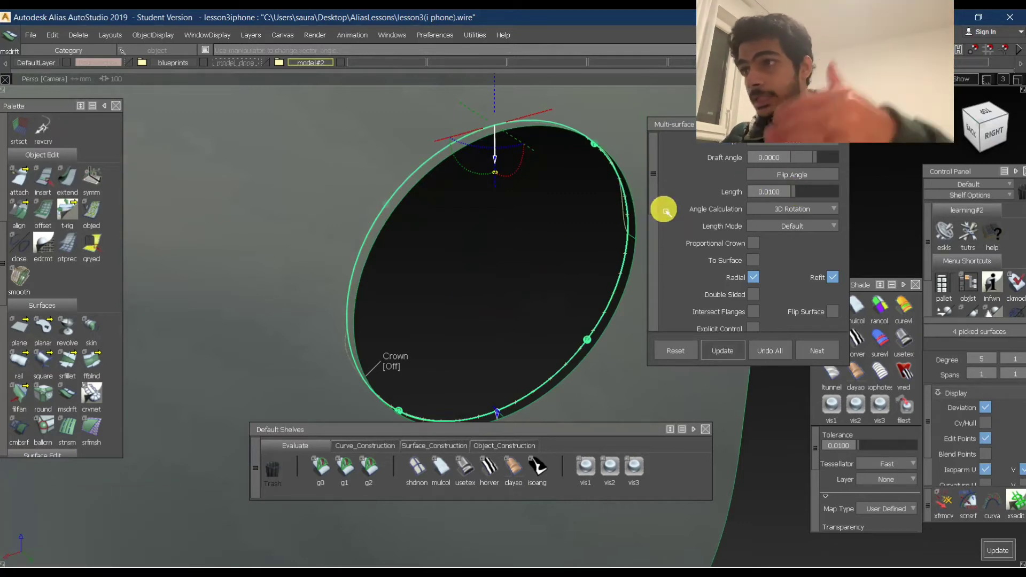
pyautogui.click(796, 208)
pyautogui.click(807, 208)
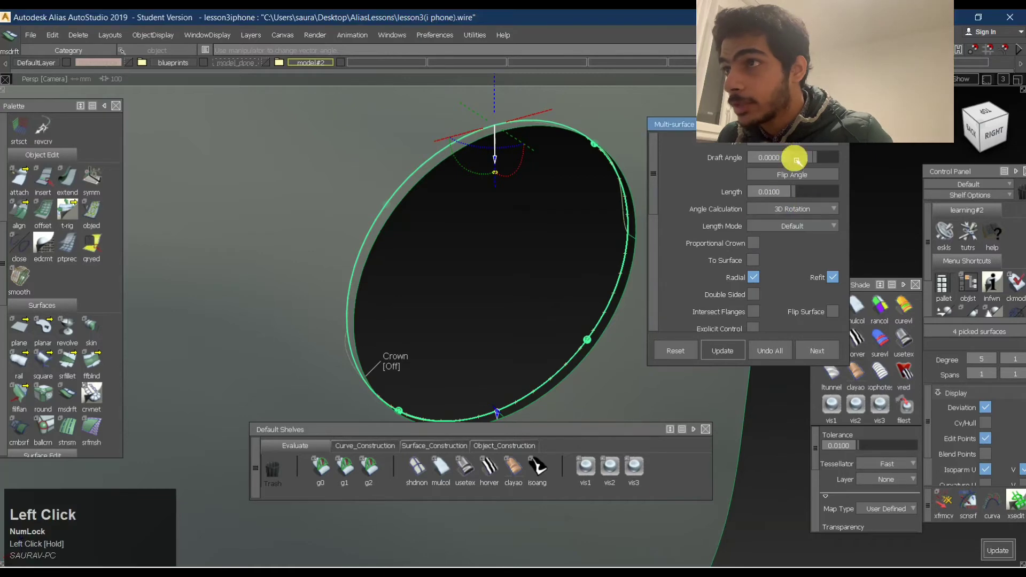
# Try draft angles of 90 and 180 on the radial draft at the flash wall's edge.
pyautogui.click(763, 160)
pyautogui.write('90')
pyautogui.press('Return')
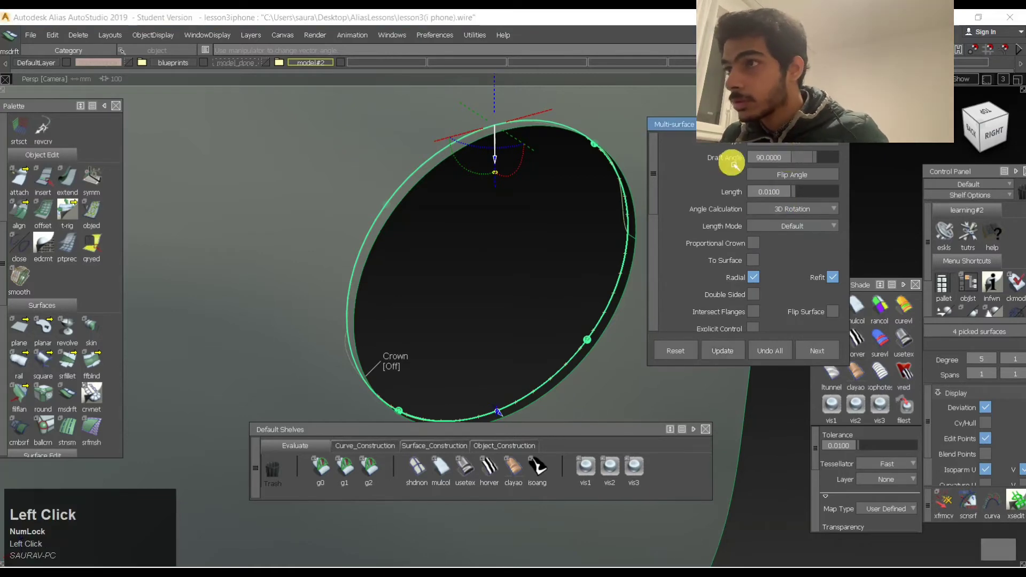
pyautogui.keyDown('alt'); pyautogui.keyDown('shift'); pyautogui.moveTo(519, 283); pyautogui.dragTo(772, 200); pyautogui.keyUp('shift'); pyautogui.keyUp('alt')
pyautogui.click(766, 161)
pyautogui.write('18')
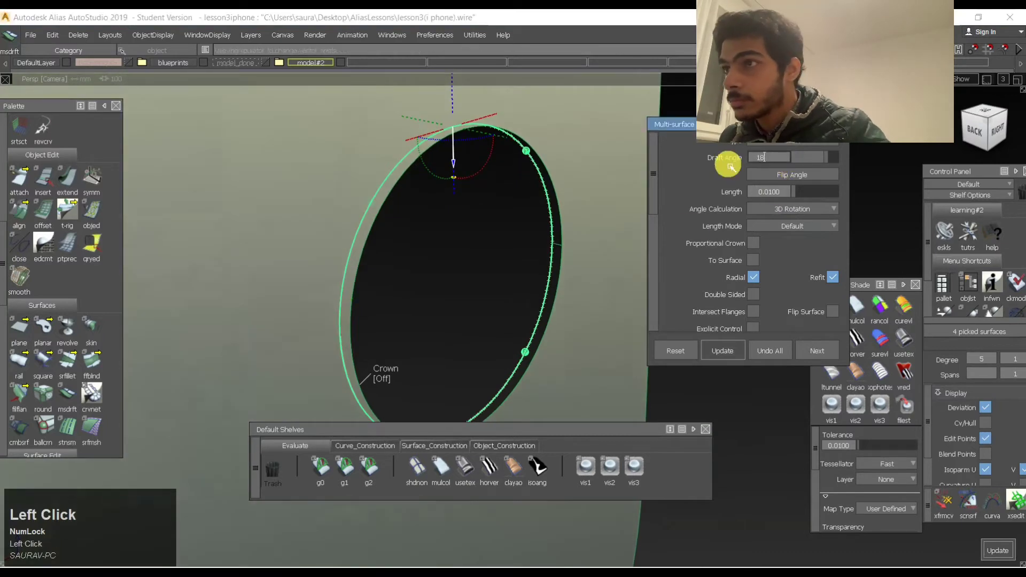
pyautogui.write('0')
pyautogui.press('space')
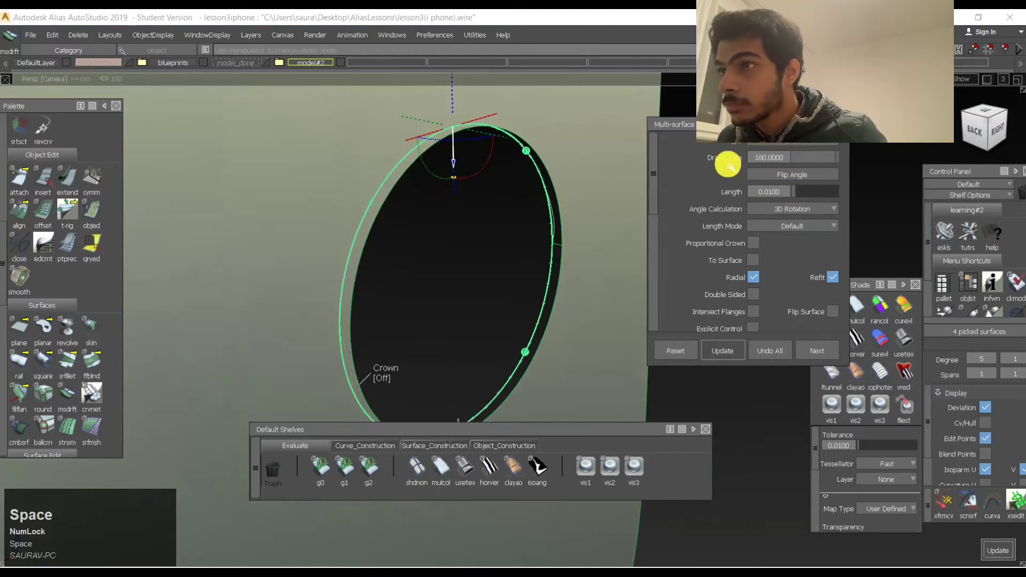
# Set the radial draft's length to 0.25 and its draft angle to 90.
pyautogui.click(800, 193)
pyautogui.moveTo(800, 193); pyautogui.dragTo(774, 192)
pyautogui.press('space')
pyautogui.press('space')
pyautogui.click(767, 196)
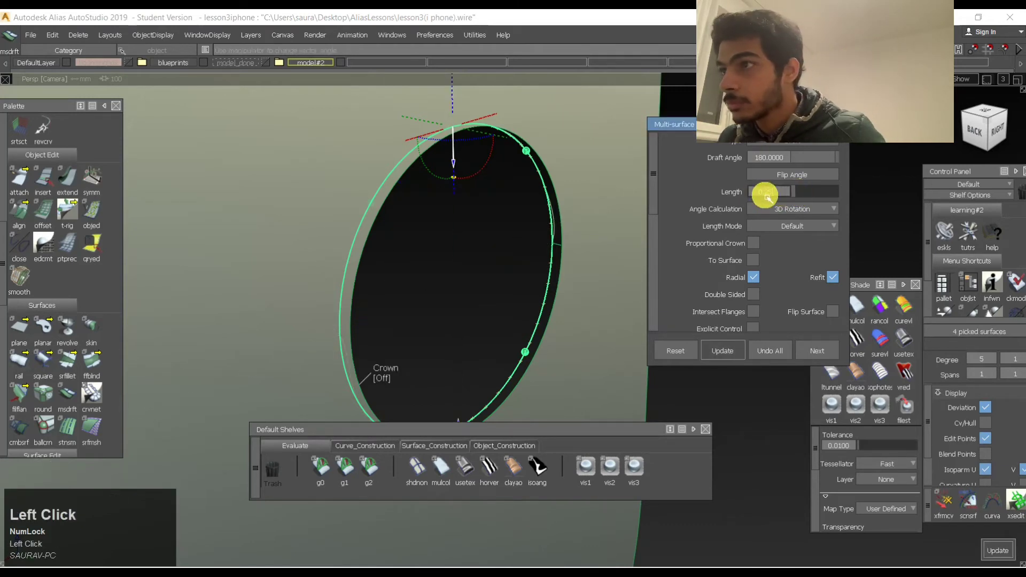
pyautogui.press('space')
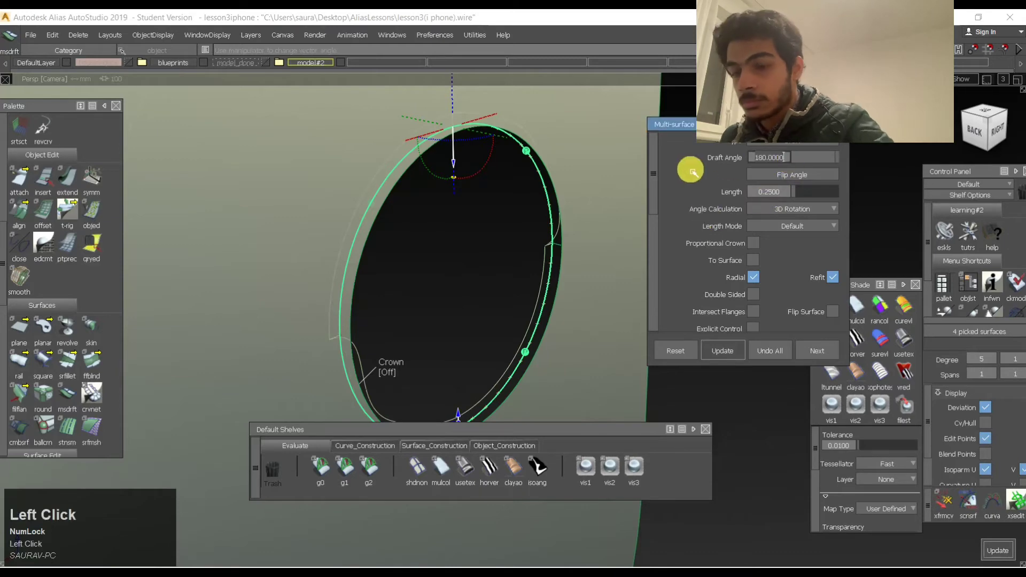
pyautogui.write('90')
pyautogui.press('space')
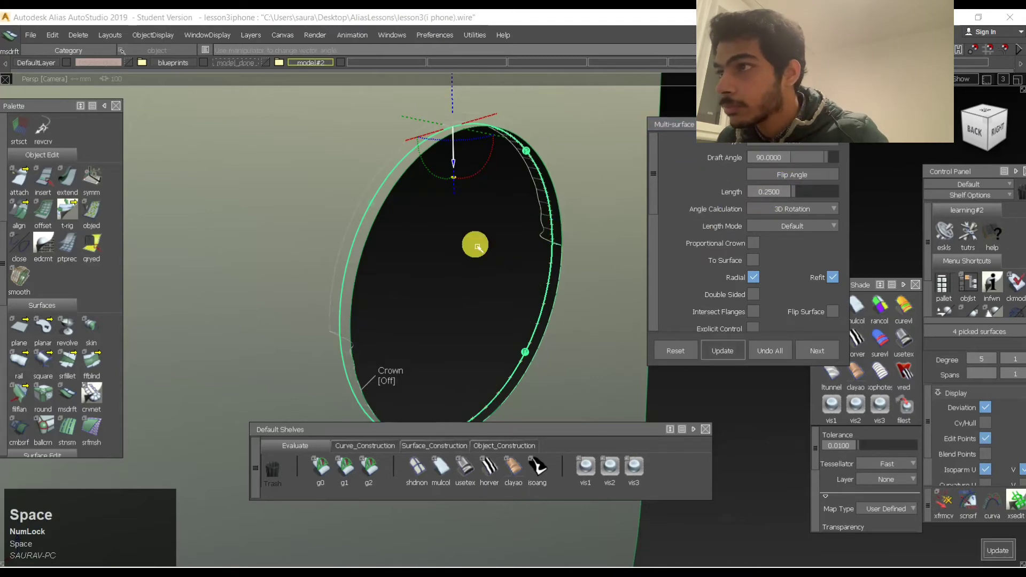
# Turn off the Radial option of the draft on the flash wall's edge.
pyautogui.keyDown('alt'); pyautogui.keyDown('shift'); pyautogui.moveTo(477, 246); pyautogui.dragTo(622, 283); pyautogui.keyUp('shift'); pyautogui.keyUp('alt')
pyautogui.click(754, 277)
pyautogui.press('space')
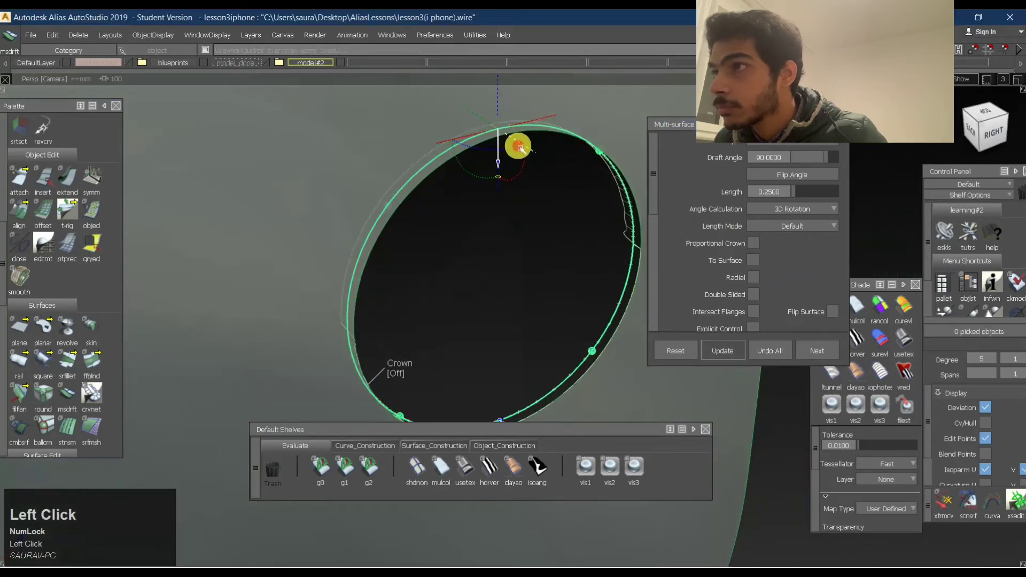
pyautogui.press('space')
# Set the draft angle to -90 so the ring runs inward from the flash wall's edge.
pyautogui.keyDown('alt'); pyautogui.keyDown('shift'); pyautogui.moveTo(517, 265); pyautogui.dragTo(331, 270); pyautogui.keyUp('shift'); pyautogui.keyUp('alt')
pyautogui.keyDown('alt'); pyautogui.keyDown('shift'); pyautogui.moveTo(332, 270); pyautogui.dragTo(419, 270, button='right'); pyautogui.keyUp('shift'); pyautogui.keyUp('alt')
pyautogui.moveTo(422, 271)
pyautogui.keyDown('alt'); pyautogui.keyDown('shift'); pyautogui.mouseDown()
pyautogui.moveTo(556, 232)
pyautogui.moveTo(408, 258)
pyautogui.mouseUp(); pyautogui.keyUp('shift'); pyautogui.keyUp('alt')
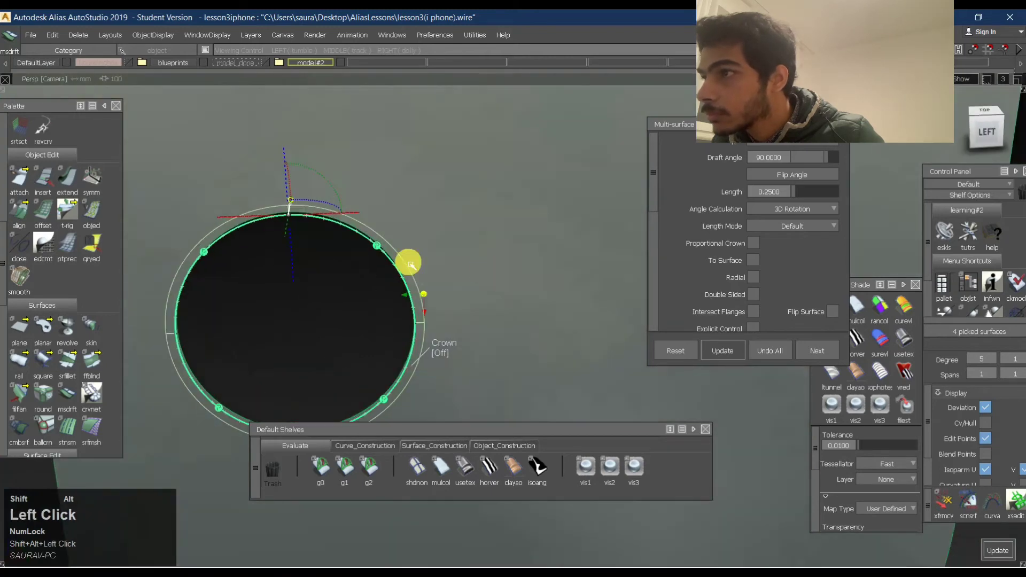
pyautogui.keyDown('alt'); pyautogui.keyDown('shift'); pyautogui.moveTo(407, 259); pyautogui.dragTo(458, 277, button='middle'); pyautogui.keyUp('shift'); pyautogui.keyUp('alt')
pyautogui.keyDown('alt'); pyautogui.keyDown('shift'); pyautogui.moveTo(458, 277); pyautogui.dragTo(435, 279); pyautogui.keyUp('shift'); pyautogui.keyUp('alt')
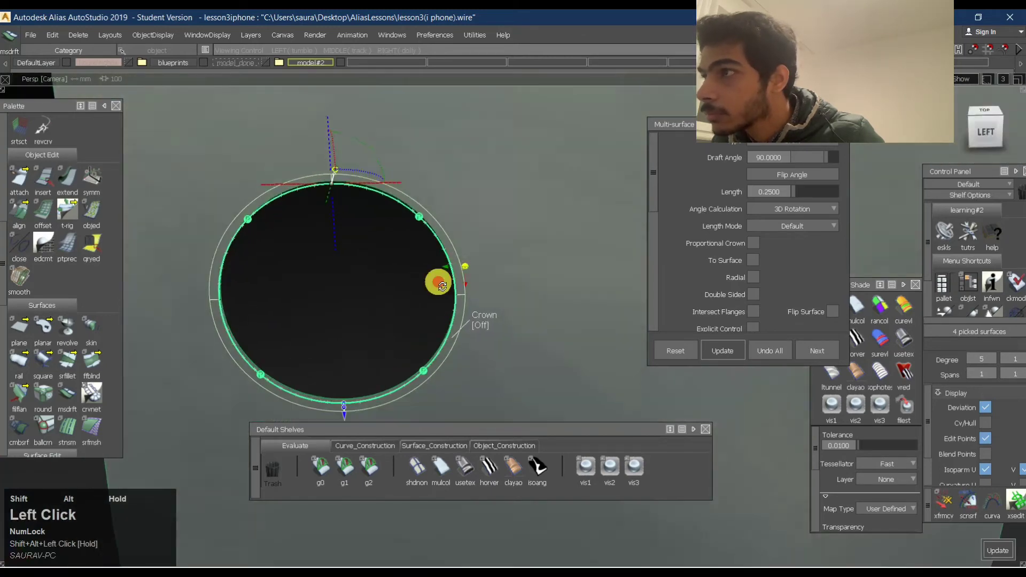
pyautogui.keyDown('alt'); pyautogui.keyDown('shift'); pyautogui.moveTo(435, 280); pyautogui.dragTo(460, 210, button='middle'); pyautogui.keyUp('shift'); pyautogui.keyUp('alt')
pyautogui.keyDown('alt'); pyautogui.keyDown('shift'); pyautogui.moveTo(462, 210); pyautogui.dragTo(377, 256); pyautogui.keyUp('shift'); pyautogui.keyUp('alt')
pyautogui.press('space')
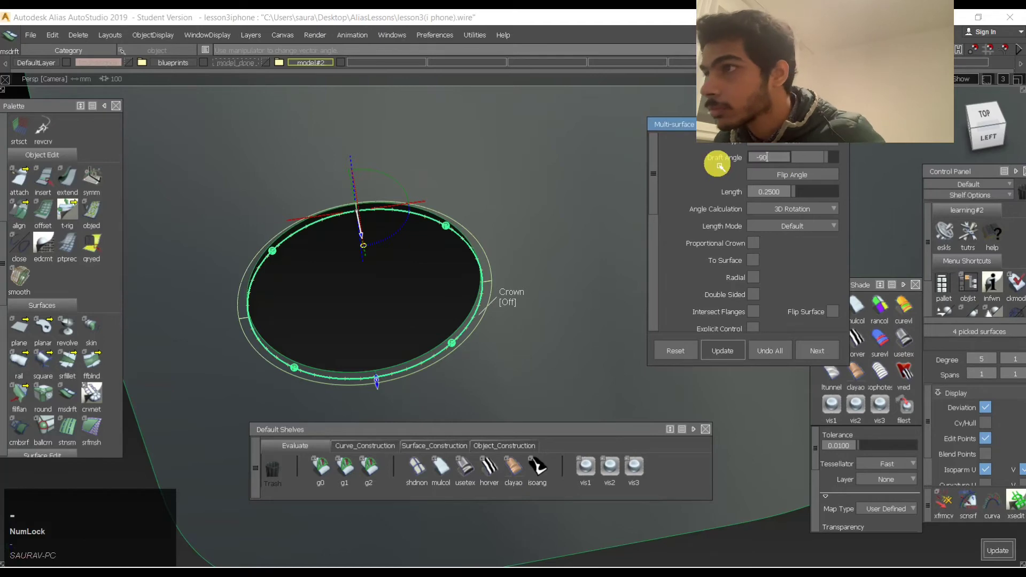
pyautogui.keyDown('alt'); pyautogui.keyDown('shift'); pyautogui.moveTo(435, 256); pyautogui.dragTo(571, 206); pyautogui.keyUp('shift'); pyautogui.keyUp('alt')
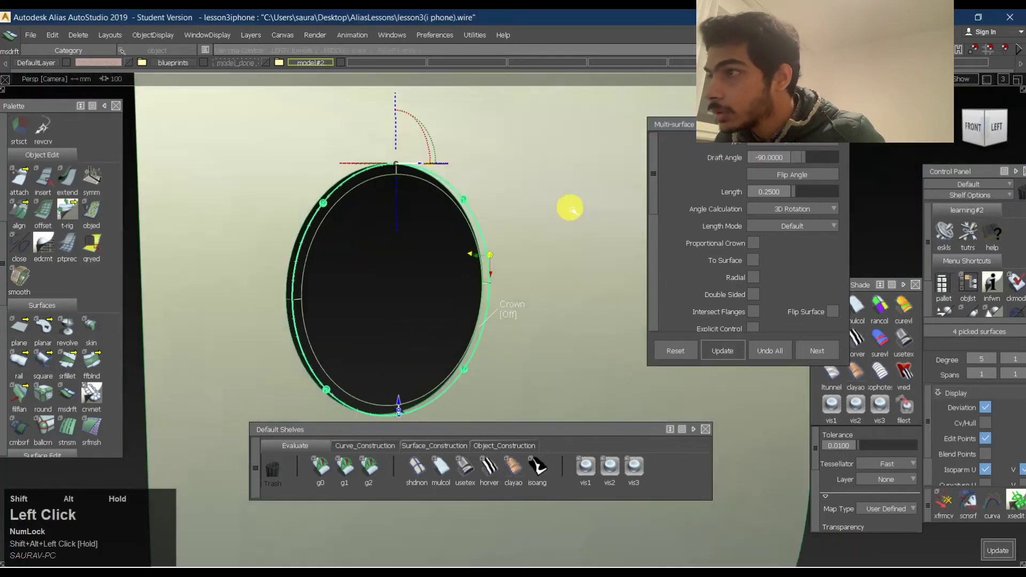
# Examine the shaded inward draft ring around the flash hole from the right side and in perspective.
pyautogui.keyDown('ctrl'); pyautogui.keyDown('shift'); pyautogui.click(448, 172); pyautogui.keyUp('shift'); pyautogui.keyUp('ctrl')
pyautogui.keyDown('alt'); pyautogui.keyDown('shift'); pyautogui.moveTo(325, 241); pyautogui.dragTo(367, 190, button='right'); pyautogui.keyUp('shift'); pyautogui.keyUp('alt')
pyautogui.keyDown('alt'); pyautogui.keyDown('shift'); pyautogui.moveTo(367, 190); pyautogui.dragTo(550, 264); pyautogui.keyUp('shift'); pyautogui.keyUp('alt')
pyautogui.click(399, 96)
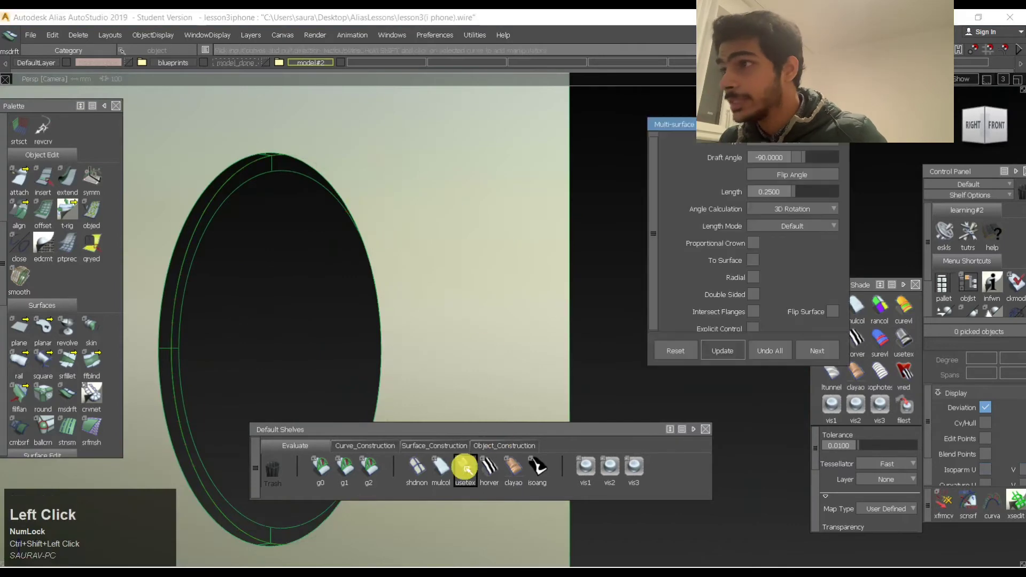
pyautogui.keyDown('alt'); pyautogui.keyDown('shift'); pyautogui.moveTo(302, 218); pyautogui.dragTo(394, 194, button='middle'); pyautogui.keyUp('shift'); pyautogui.keyUp('alt')
pyautogui.keyDown('alt'); pyautogui.keyDown('shift'); pyautogui.moveTo(394, 195); pyautogui.dragTo(473, 238); pyautogui.keyUp('shift'); pyautogui.keyUp('alt')
pyautogui.click(997, 133)
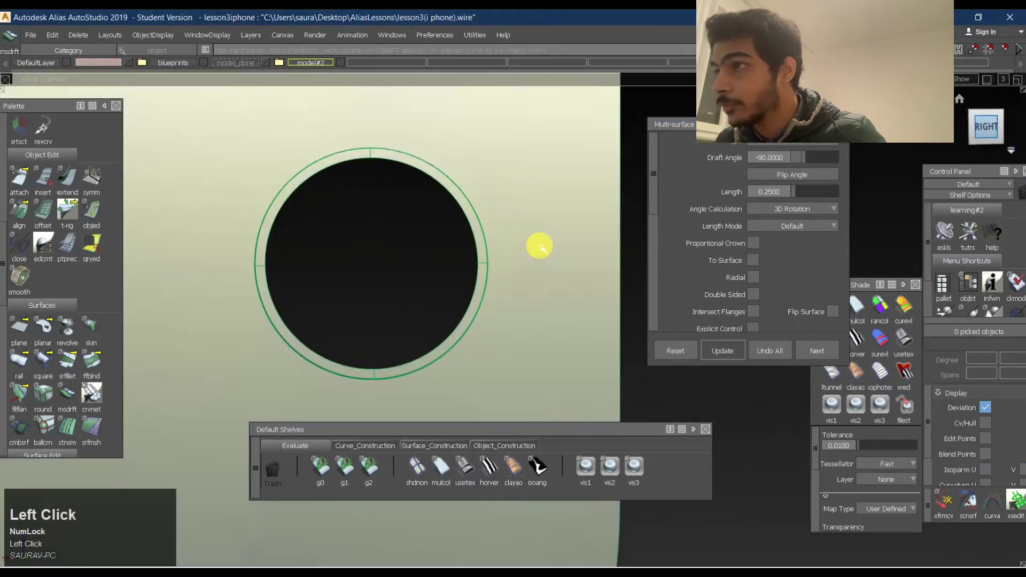
pyautogui.keyDown('alt'); pyautogui.keyDown('shift'); pyautogui.moveTo(419, 178); pyautogui.dragTo(523, 189, button='right'); pyautogui.keyUp('shift'); pyautogui.keyUp('alt')
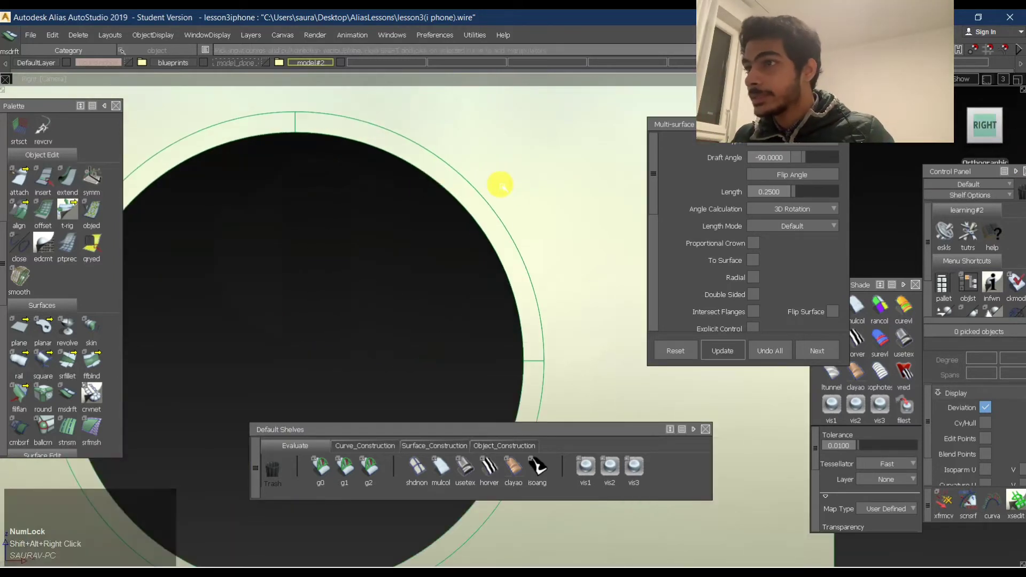
pyautogui.keyDown('alt'); pyautogui.keyDown('shift'); pyautogui.moveTo(608, 203); pyautogui.dragTo(406, 165, button='middle'); pyautogui.keyUp('shift'); pyautogui.keyUp('alt')
pyautogui.click(408, 156)
pyautogui.keyDown('alt'); pyautogui.keyDown('shift'); pyautogui.moveTo(409, 156); pyautogui.dragTo(445, 182, button='right'); pyautogui.keyUp('shift'); pyautogui.keyUp('alt')
pyautogui.keyDown('alt'); pyautogui.keyDown('shift'); pyautogui.moveTo(445, 181); pyautogui.dragTo(518, 321); pyautogui.keyUp('shift'); pyautogui.keyUp('alt')
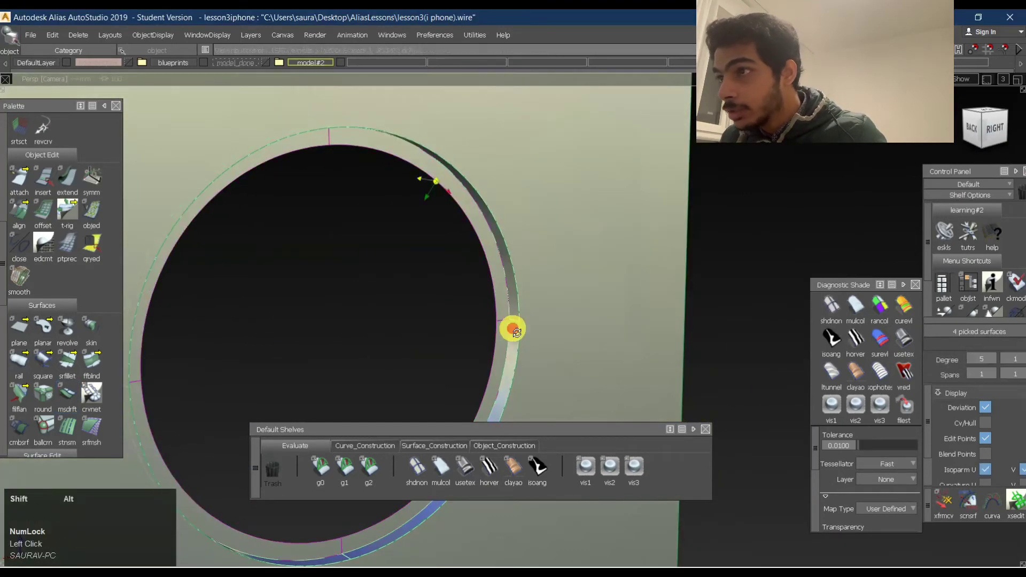
pyautogui.keyDown('alt'); pyautogui.keyDown('shift'); pyautogui.moveTo(513, 327); pyautogui.dragTo(497, 231, button='right'); pyautogui.keyUp('shift'); pyautogui.keyUp('alt')
# Query the construction history of the flash wall and the inward ring, and examine both drafts' settings.
pyautogui.keyDown('ctrl'); pyautogui.keyDown('shift'); pyautogui.click(497, 275); pyautogui.keyUp('shift'); pyautogui.keyUp('ctrl')
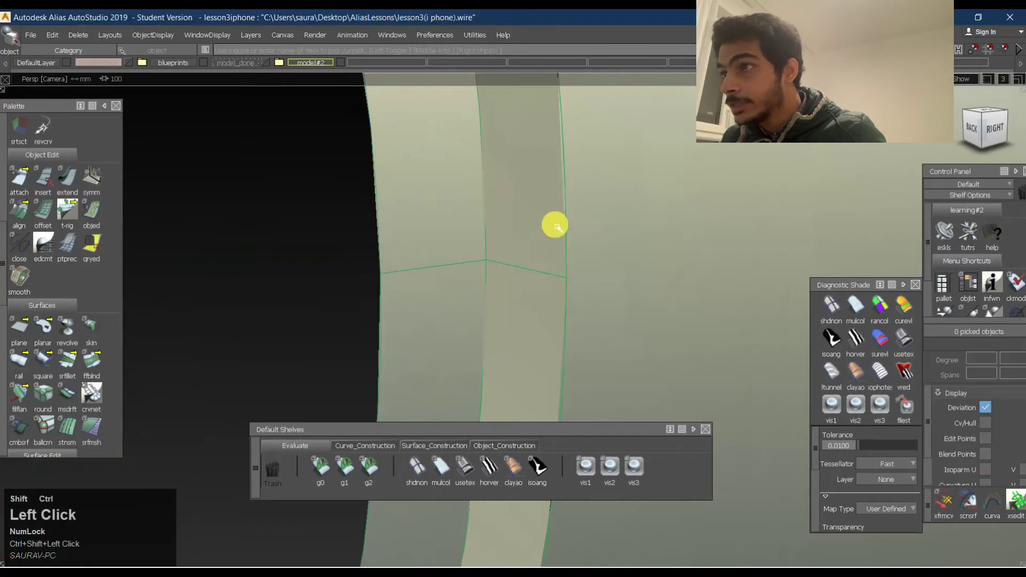
pyautogui.middleClick(488, 211)
pyautogui.click(490, 208)
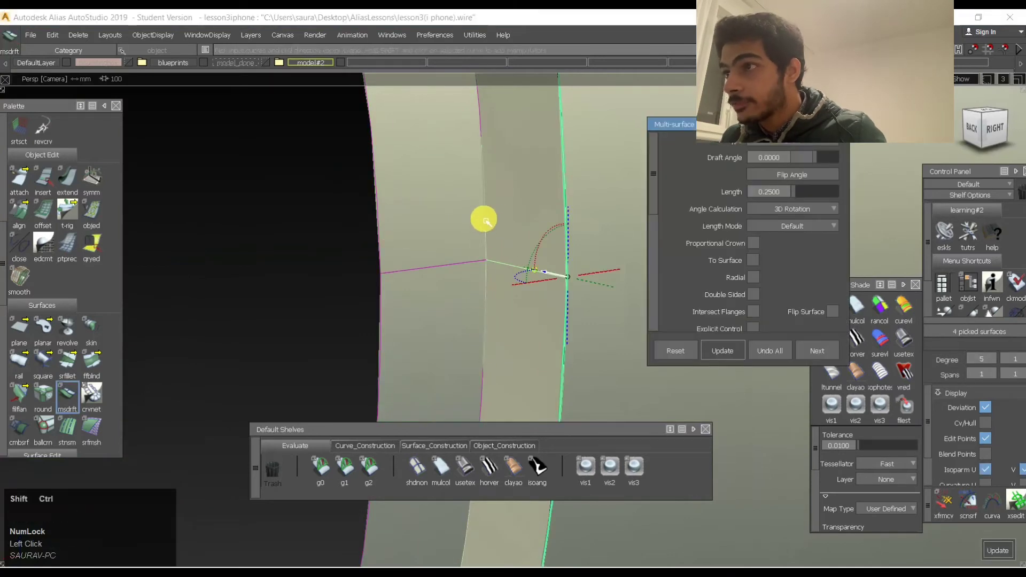
pyautogui.moveTo(484, 219); pyautogui.dragTo(621, 183)
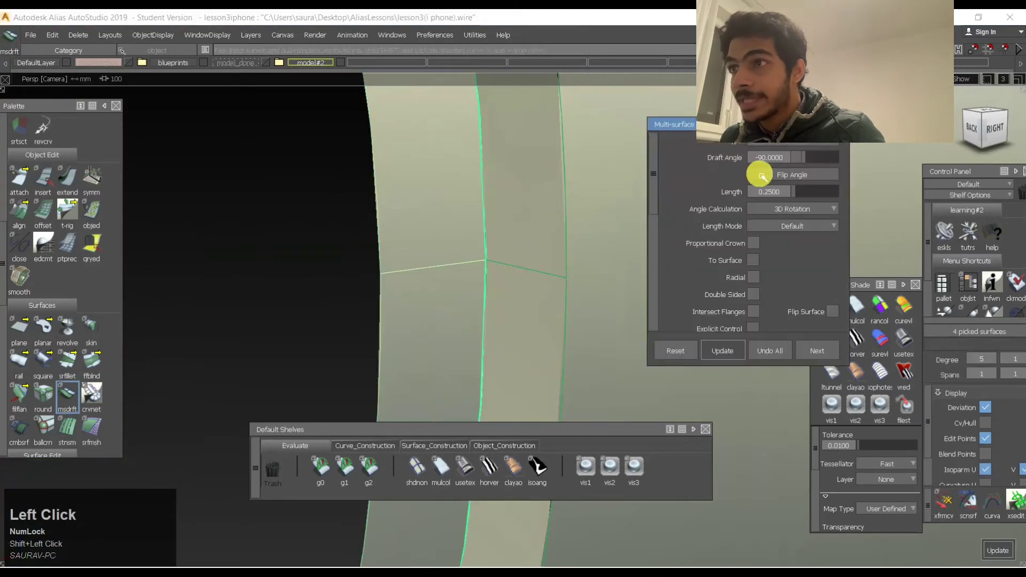
pyautogui.moveTo(486, 203)
pyautogui.keyDown('alt'); pyautogui.keyDown('shift'); pyautogui.mouseDown(button='right')
pyautogui.moveTo(486, 192)
pyautogui.moveTo(498, 210)
pyautogui.mouseUp(button='right'); pyautogui.keyUp('shift'); pyautogui.keyUp('alt')
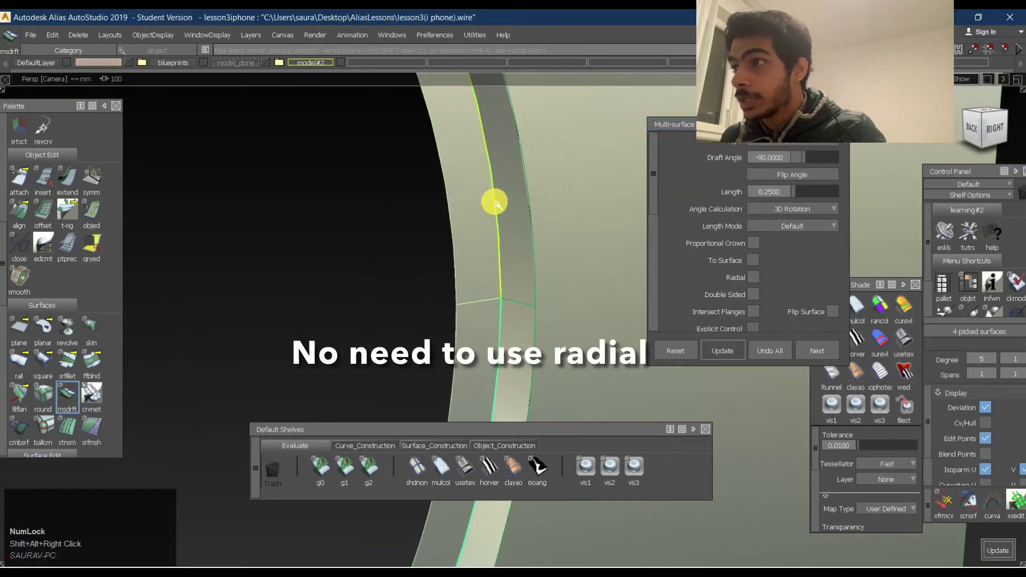
pyautogui.scroll(-5, 454, 209)
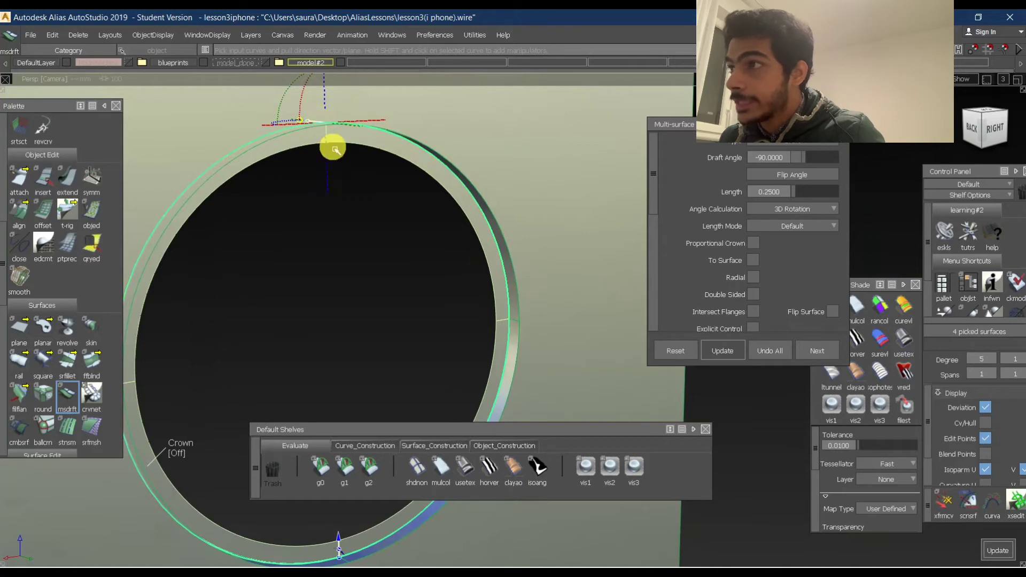
pyautogui.keyDown('alt'); pyautogui.keyDown('shift'); pyautogui.moveTo(308, 112); pyautogui.dragTo(407, 151); pyautogui.keyUp('shift'); pyautogui.keyUp('alt')
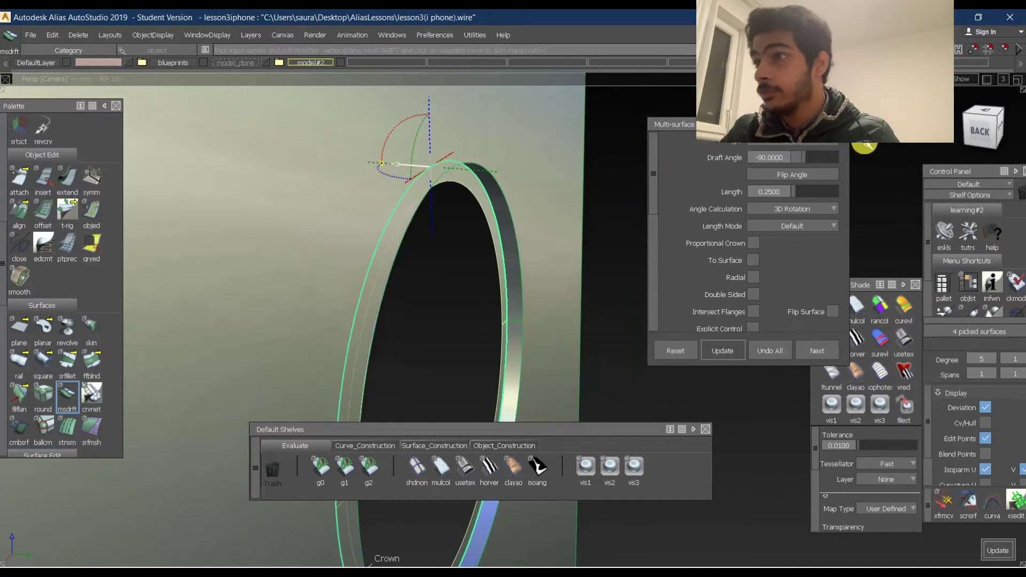
pyautogui.keyDown('alt'); pyautogui.keyDown('shift'); pyautogui.moveTo(419, 221); pyautogui.dragTo(279, 214); pyautogui.keyUp('shift'); pyautogui.keyUp('alt')
# Build a draft from the ring's inner edge with draft angle 0 and length 0.25, and shade it with usetex.
pyautogui.keyDown('ctrl'); pyautogui.keyDown('shift'); pyautogui.moveTo(360, 273); pyautogui.dragTo(353, 157); pyautogui.keyUp('shift'); pyautogui.keyUp('ctrl')
pyautogui.click(992, 128)
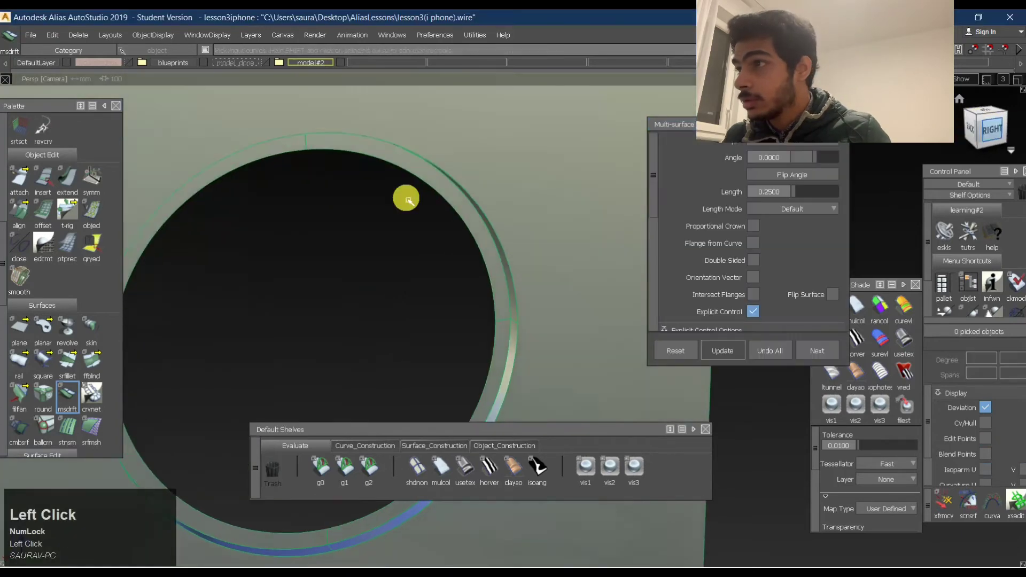
pyautogui.keyDown('ctrl'); pyautogui.keyDown('shift'); pyautogui.moveTo(386, 144); pyautogui.dragTo(413, 124, button='right'); pyautogui.keyUp('shift'); pyautogui.keyUp('ctrl')
pyautogui.click(416, 121)
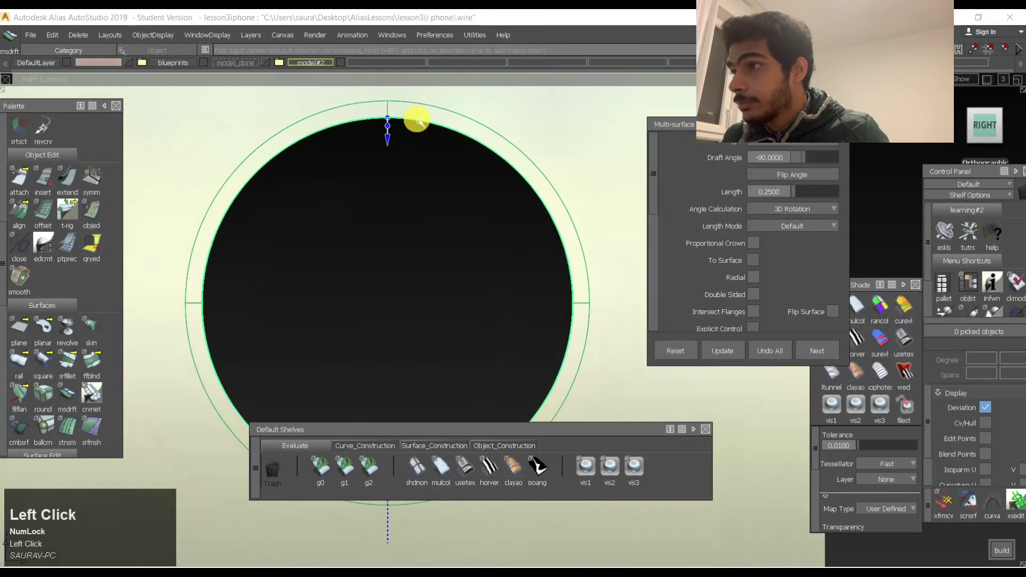
pyautogui.keyDown('alt'); pyautogui.keyDown('shift'); pyautogui.moveTo(418, 227); pyautogui.dragTo(521, 230); pyautogui.keyUp('shift'); pyautogui.keyUp('alt')
pyautogui.keyDown('alt'); pyautogui.keyDown('shift'); pyautogui.moveTo(380, 236); pyautogui.dragTo(531, 198); pyautogui.keyUp('shift'); pyautogui.keyUp('alt')
pyautogui.keyDown('alt'); pyautogui.keyDown('shift'); pyautogui.moveTo(530, 198); pyautogui.dragTo(427, 299, button='middle'); pyautogui.keyUp('shift'); pyautogui.keyUp('alt')
pyautogui.click(785, 158)
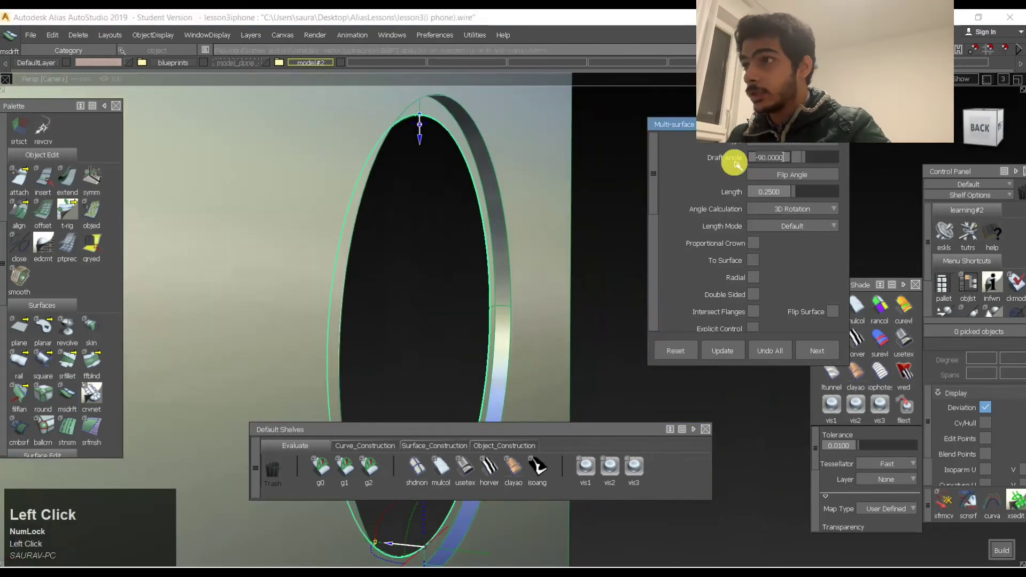
pyautogui.keyDown('alt'); pyautogui.keyDown('shift'); pyautogui.moveTo(469, 174); pyautogui.dragTo(457, 460); pyautogui.keyUp('shift'); pyautogui.keyUp('alt')
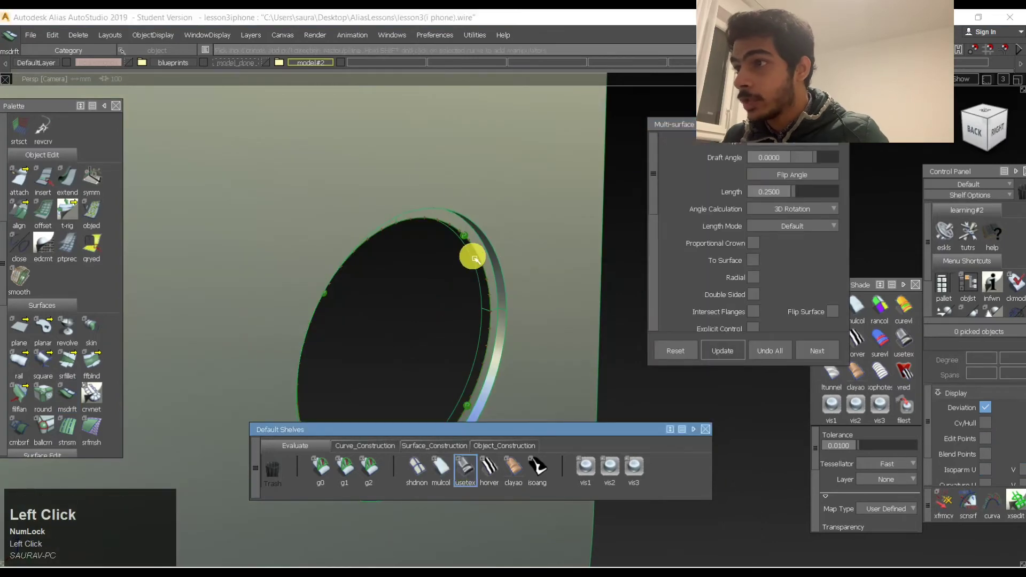
# Reopen the inward ring's draft for editing and set its length to 0.35.
pyautogui.keyDown('alt'); pyautogui.keyDown('shift'); pyautogui.moveTo(471, 256); pyautogui.dragTo(496, 252, button='middle'); pyautogui.keyUp('shift'); pyautogui.keyUp('alt')
pyautogui.keyDown('alt'); pyautogui.keyDown('shift'); pyautogui.moveTo(497, 252); pyautogui.dragTo(309, 322); pyautogui.keyUp('shift'); pyautogui.keyUp('alt')
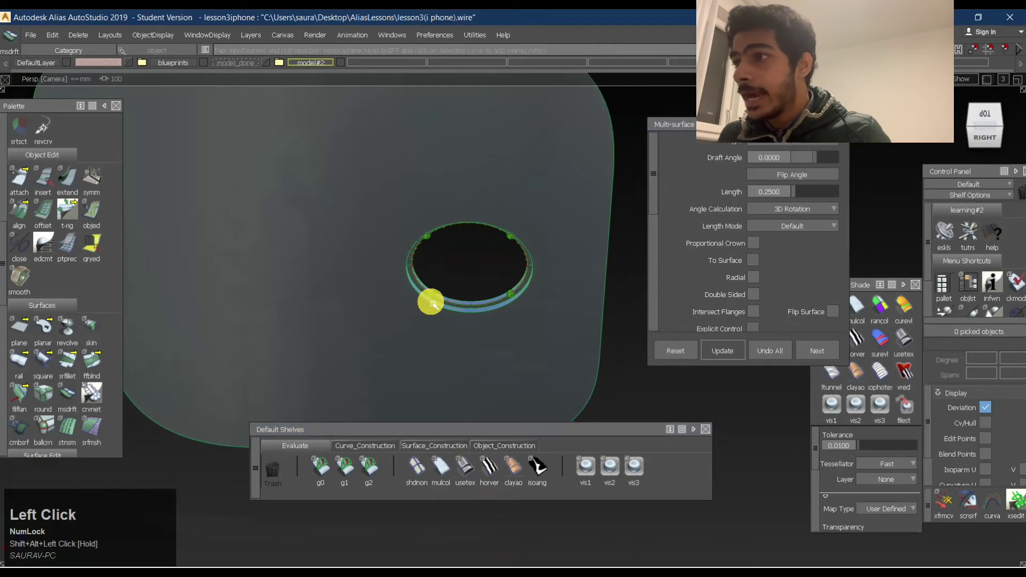
pyautogui.keyDown('alt'); pyautogui.keyDown('shift'); pyautogui.moveTo(510, 299); pyautogui.dragTo(607, 325, button='right'); pyautogui.keyUp('shift'); pyautogui.keyUp('alt')
pyautogui.keyDown('ctrl'); pyautogui.keyDown('shift'); pyautogui.moveTo(607, 325); pyautogui.dragTo(502, 313, button='middle'); pyautogui.keyUp('shift'); pyautogui.keyUp('ctrl')
pyautogui.click(502, 314)
pyautogui.keyDown('alt'); pyautogui.keyDown('shift'); pyautogui.moveTo(499, 306); pyautogui.dragTo(486, 277); pyautogui.keyUp('shift'); pyautogui.keyUp('alt')
pyautogui.keyDown('alt'); pyautogui.keyDown('shift'); pyautogui.moveTo(486, 278); pyautogui.dragTo(497, 311, button='middle'); pyautogui.keyUp('shift'); pyautogui.keyUp('alt')
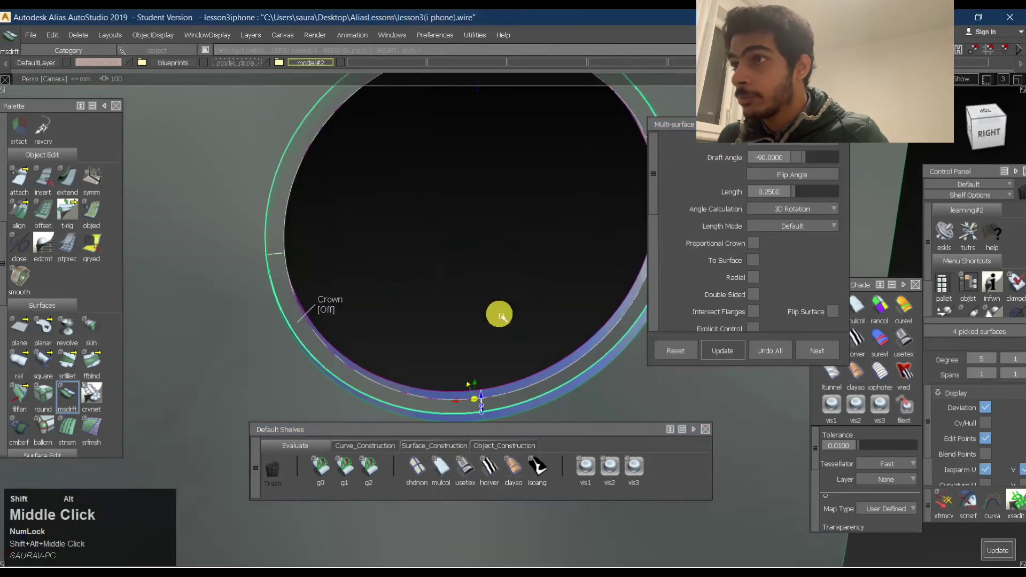
pyautogui.keyDown('alt'); pyautogui.keyDown('shift'); pyautogui.moveTo(497, 311); pyautogui.dragTo(508, 309, button='right'); pyautogui.keyUp('shift'); pyautogui.keyUp('alt')
pyautogui.click(778, 192)
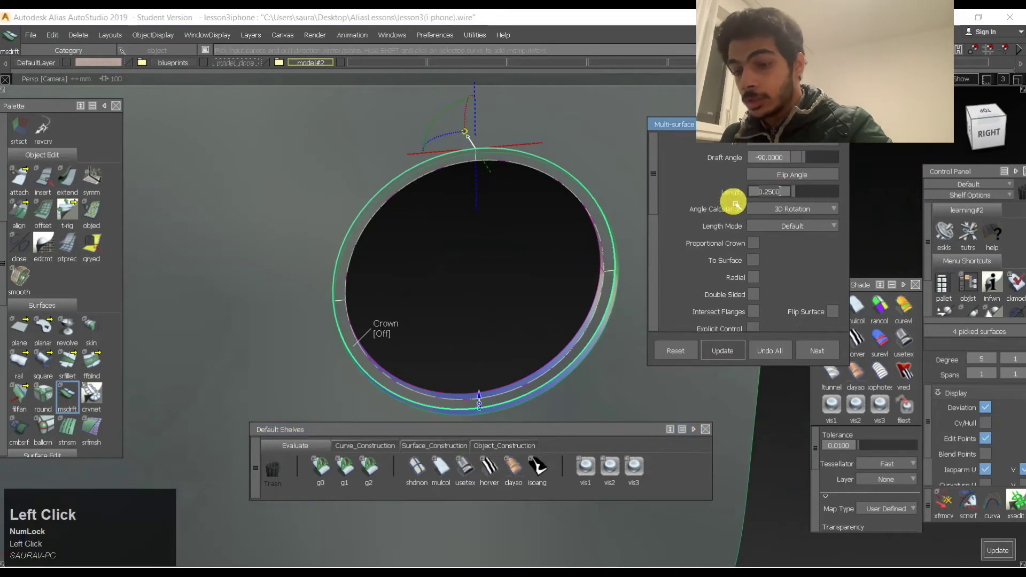
pyautogui.write('0.35')
pyautogui.press('Return')
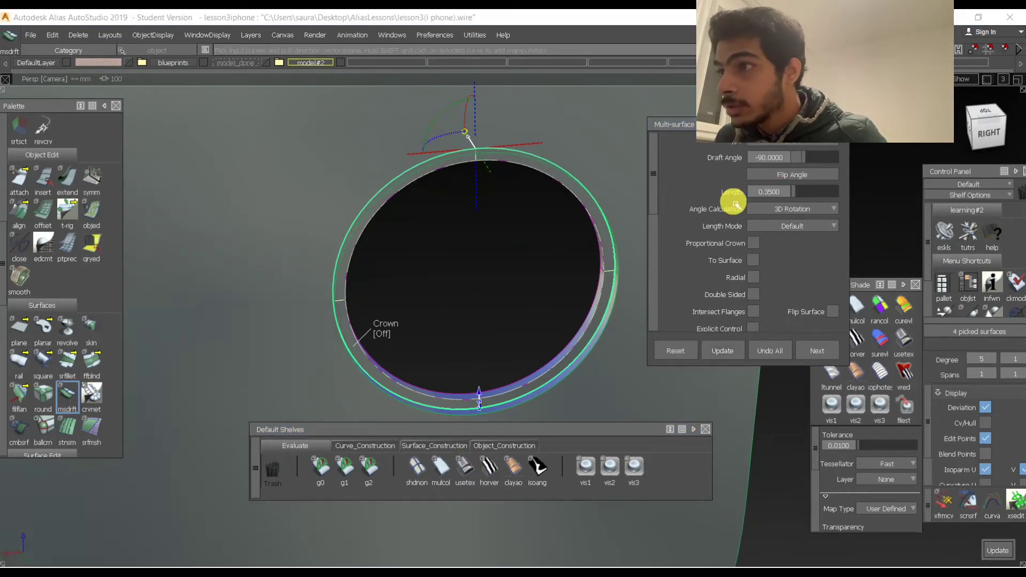
pyautogui.press('space')
# Examine the two-step flash opening from several angles and compare it with the iPhone reference photo.
pyautogui.keyDown('alt'); pyautogui.keyDown('shift'); pyautogui.moveTo(592, 295); pyautogui.dragTo(614, 279, button='right'); pyautogui.keyUp('shift'); pyautogui.keyUp('alt')
pyautogui.keyDown('alt'); pyautogui.keyDown('shift'); pyautogui.moveTo(613, 279); pyautogui.dragTo(648, 298); pyautogui.keyUp('shift'); pyautogui.keyUp('alt')
pyautogui.keyDown('ctrl'); pyautogui.keyDown('shift'); pyautogui.middleClick(561, 176); pyautogui.keyUp('shift'); pyautogui.keyUp('ctrl')
pyautogui.moveTo(562, 177)
pyautogui.keyDown('ctrl'); pyautogui.keyDown('shift'); pyautogui.mouseDown()
pyautogui.moveTo(642, 183)
pyautogui.moveTo(543, 185)
pyautogui.mouseUp(); pyautogui.keyUp('shift'); pyautogui.keyUp('ctrl')
pyautogui.keyDown('alt'); pyautogui.keyDown('shift'); pyautogui.moveTo(581, 183); pyautogui.dragTo(507, 189, button='middle'); pyautogui.keyUp('shift'); pyautogui.keyUp('alt')
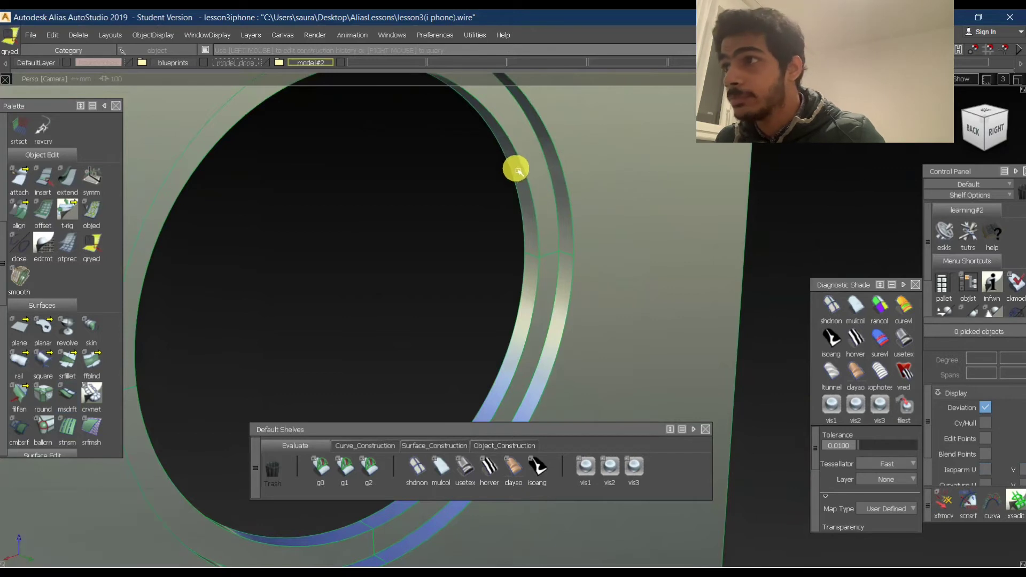
pyautogui.keyDown('alt'); pyautogui.keyDown('shift'); pyautogui.moveTo(570, 225); pyautogui.dragTo(564, 227, button='right'); pyautogui.keyUp('shift'); pyautogui.keyUp('alt')
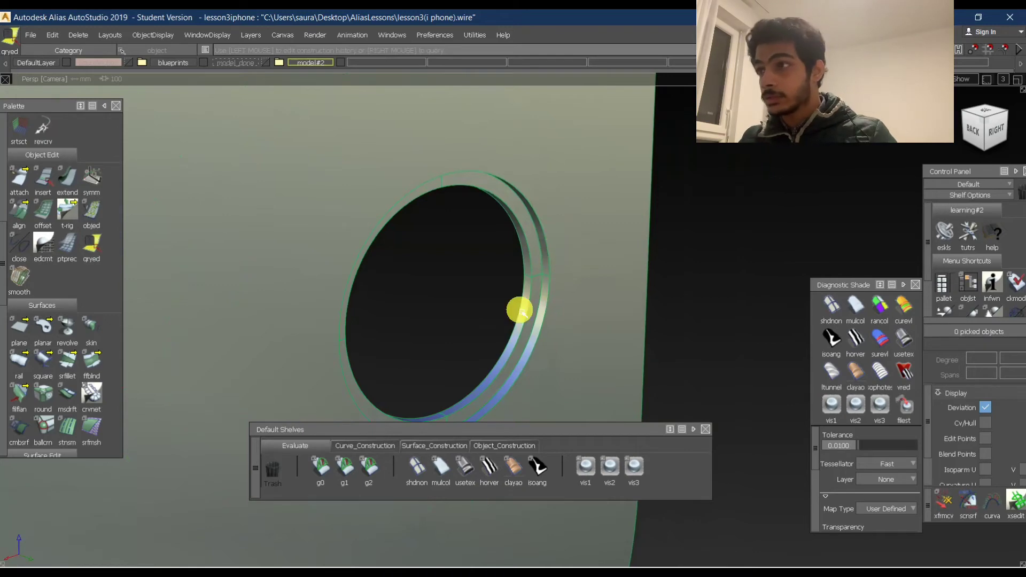
pyautogui.keyDown('alt'); pyautogui.keyDown('shift'); pyautogui.moveTo(519, 310); pyautogui.dragTo(461, 298); pyautogui.keyUp('shift'); pyautogui.keyUp('alt')
pyautogui.keyDown('alt'); pyautogui.keyDown('shift'); pyautogui.moveTo(526, 291); pyautogui.dragTo(316, 566); pyautogui.keyUp('shift'); pyautogui.keyUp('alt')
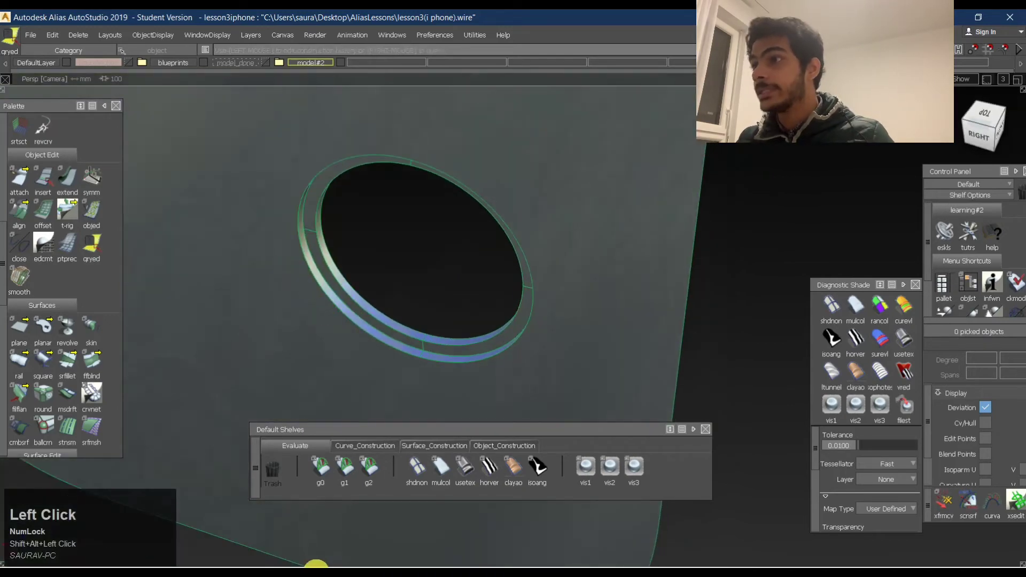
pyautogui.click(700, 558)
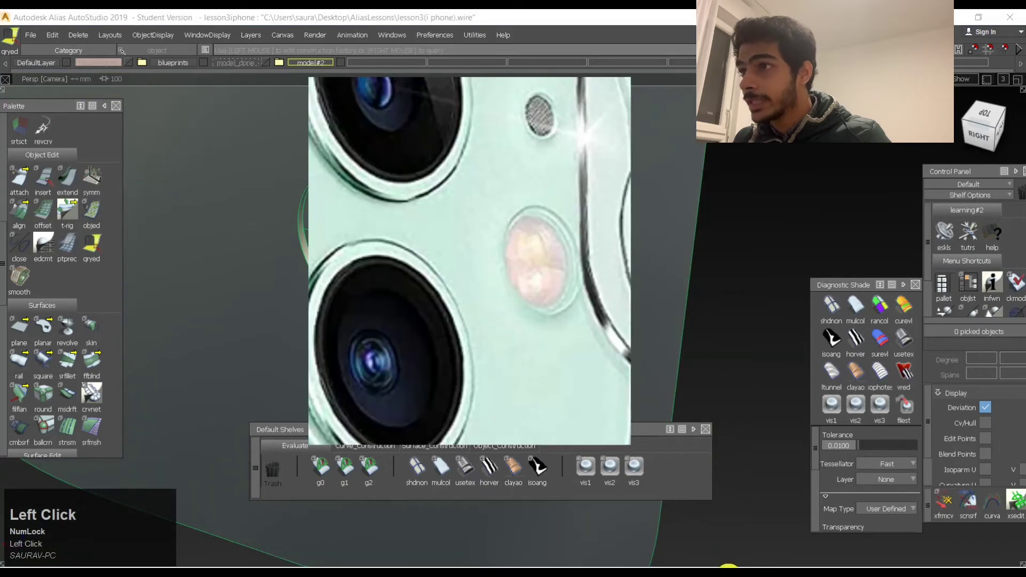
pyautogui.click(618, 512)
# Reopen the inward ring's draft for editing and set its length to 0.25.
pyautogui.moveTo(619, 513)
pyautogui.keyDown('alt'); pyautogui.keyDown('shift'); pyautogui.mouseDown()
pyautogui.moveTo(618, 321)
pyautogui.moveTo(543, 294)
pyautogui.mouseUp(); pyautogui.keyUp('shift'); pyautogui.keyUp('alt')
pyautogui.keyDown('alt'); pyautogui.keyDown('shift'); pyautogui.moveTo(543, 294); pyautogui.dragTo(595, 268, button='right'); pyautogui.keyUp('shift'); pyautogui.keyUp('alt')
pyautogui.middleClick(531, 272)
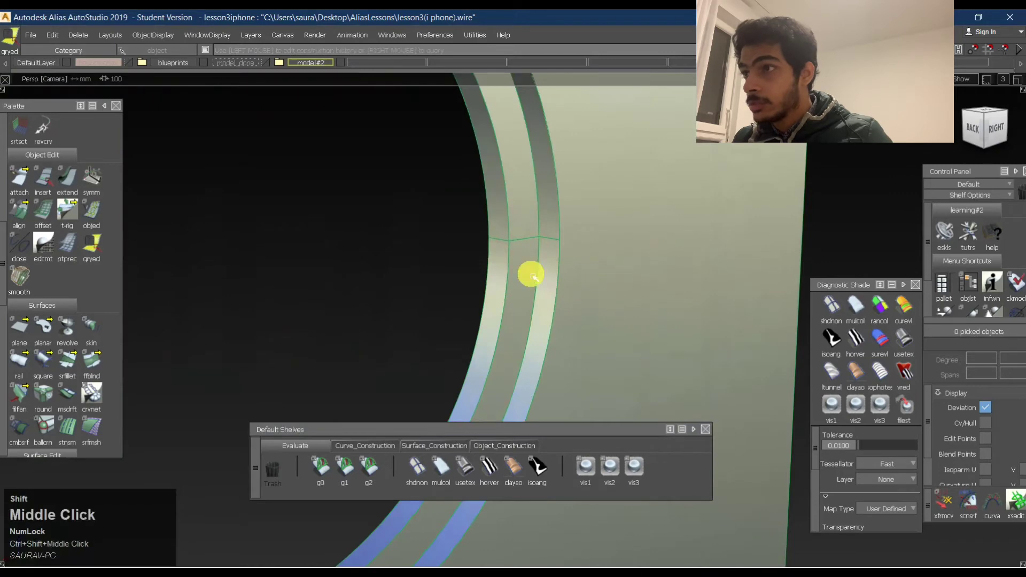
pyautogui.click(528, 265)
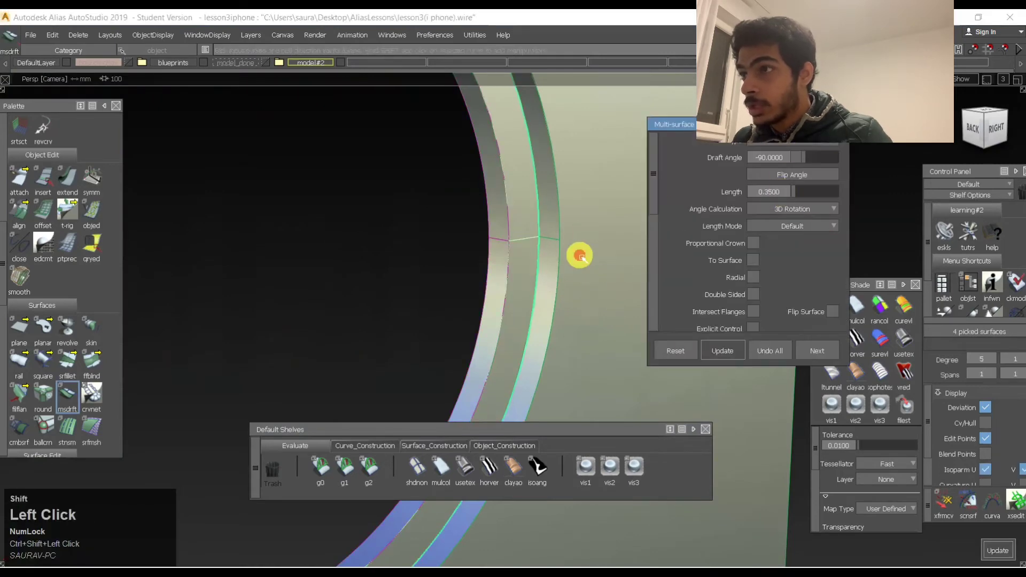
pyautogui.middleClick(556, 251)
pyautogui.click(552, 259)
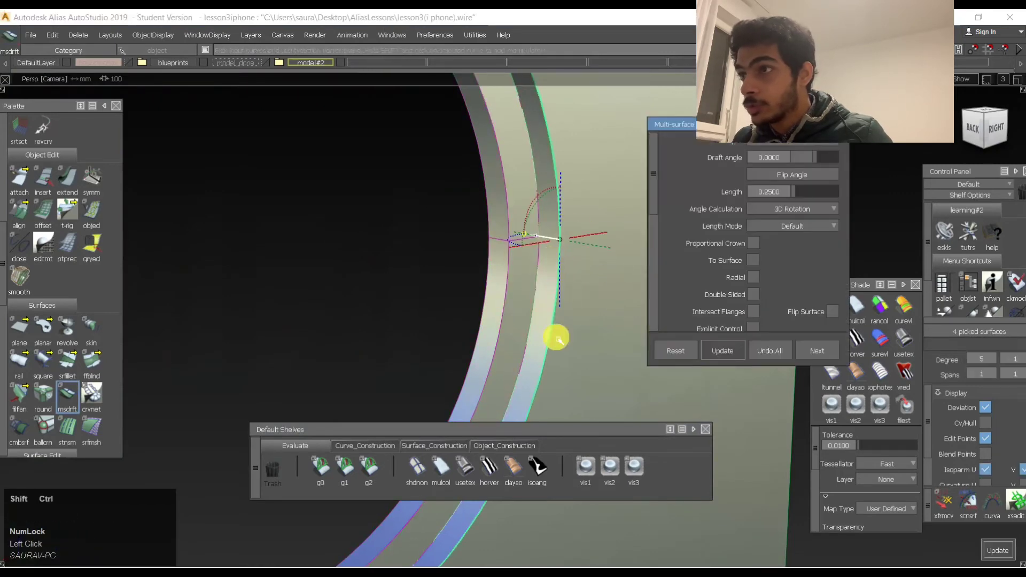
pyautogui.middleClick(556, 240)
pyautogui.click(524, 277)
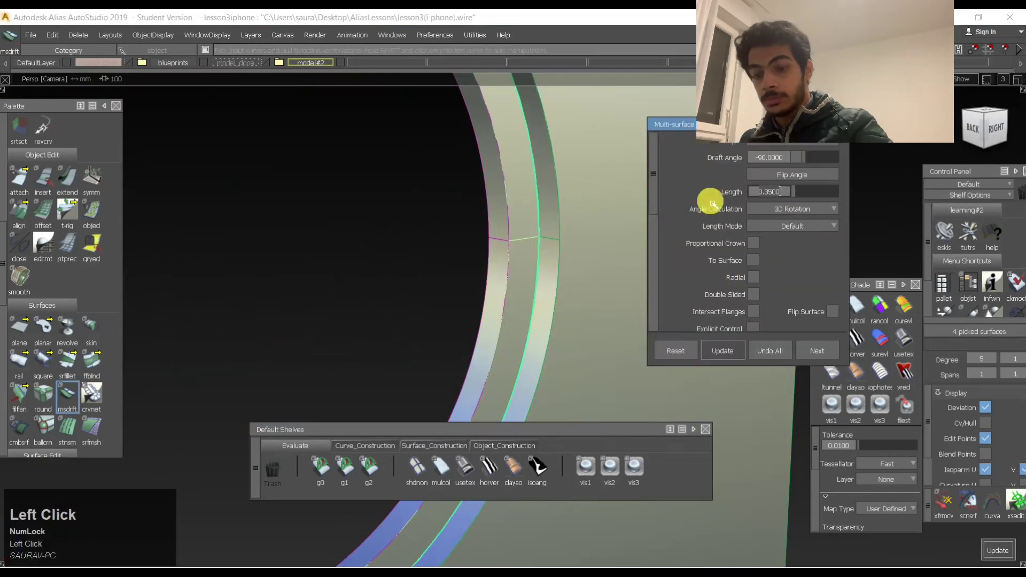
pyautogui.press('space')
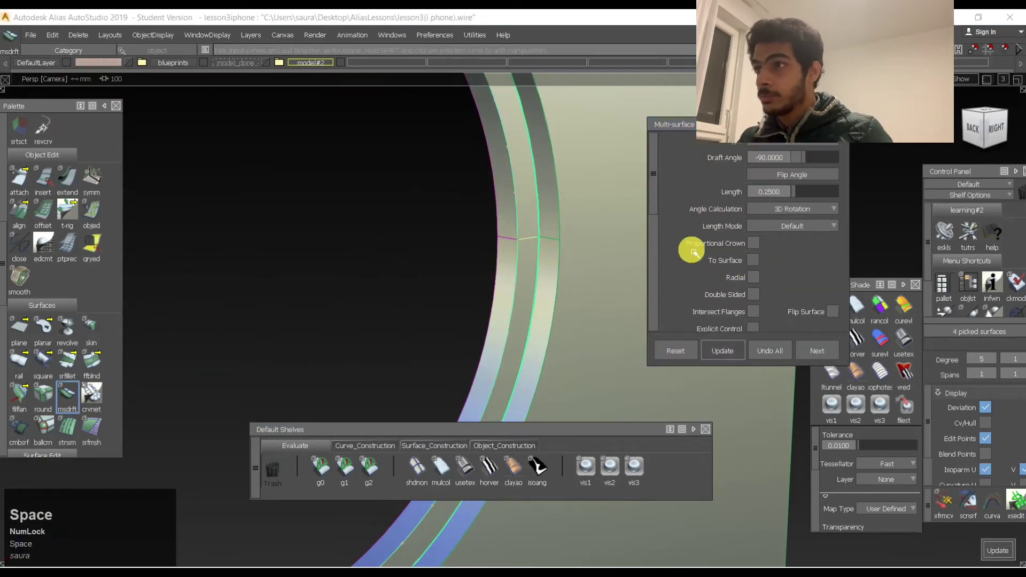
pyautogui.keyDown('ctrl'); pyautogui.keyDown('shift'); pyautogui.moveTo(574, 214); pyautogui.dragTo(556, 162); pyautogui.keyUp('shift'); pyautogui.keyUp('ctrl')
pyautogui.keyDown('alt'); pyautogui.keyDown('shift'); pyautogui.moveTo(558, 165); pyautogui.dragTo(581, 178, button='right'); pyautogui.keyUp('shift'); pyautogui.keyUp('alt')
pyautogui.keyDown('alt'); pyautogui.keyDown('shift'); pyautogui.moveTo(578, 175); pyautogui.dragTo(518, 277); pyautogui.keyUp('shift'); pyautogui.keyUp('alt')
pyautogui.keyDown('ctrl'); pyautogui.keyDown('shift'); pyautogui.moveTo(476, 228); pyautogui.dragTo(471, 169); pyautogui.keyUp('shift'); pyautogui.keyUp('ctrl')
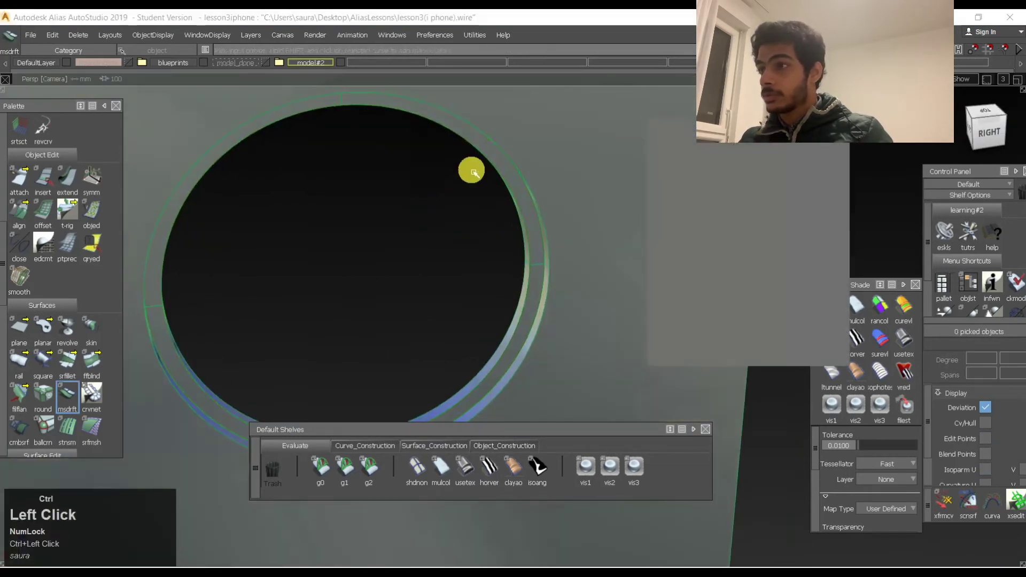
pyautogui.keyDown('alt'); pyautogui.keyDown('shift'); pyautogui.moveTo(508, 190); pyautogui.dragTo(553, 214, button='right'); pyautogui.keyUp('shift'); pyautogui.keyUp('alt')
pyautogui.keyDown('alt'); pyautogui.keyDown('shift'); pyautogui.moveTo(535, 224); pyautogui.dragTo(810, 149); pyautogui.keyUp('shift'); pyautogui.keyUp('alt')
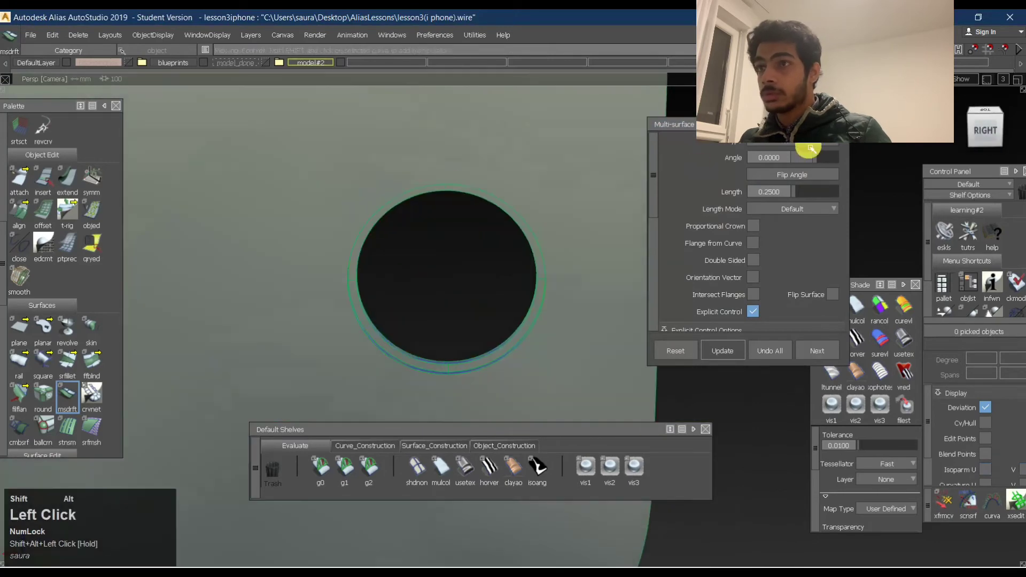
pyautogui.click(991, 134)
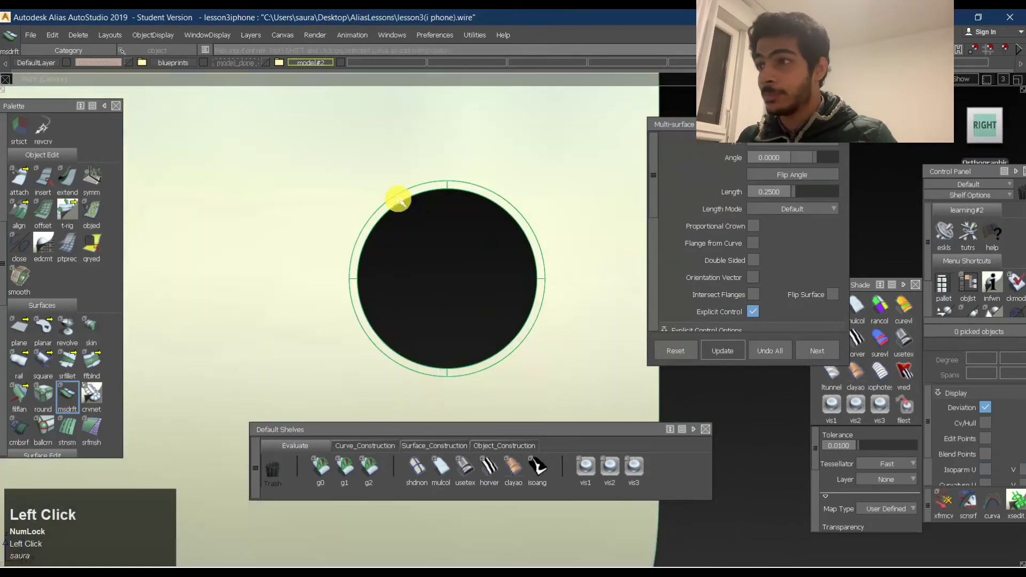
pyautogui.keyDown('alt'); pyautogui.keyDown('shift'); pyautogui.moveTo(276, 248); pyautogui.dragTo(567, 249); pyautogui.keyUp('shift'); pyautogui.keyUp('alt')
pyautogui.keyDown('ctrl'); pyautogui.keyDown('shift'); pyautogui.click(567, 248); pyautogui.keyUp('shift'); pyautogui.keyUp('ctrl')
# Draw a straight edit-point curve from the top to the bottom of the inner flash wall's edge, snapped to the geometry.
pyautogui.keyDown('ctrl'); pyautogui.keyDown('shift'); pyautogui.moveTo(565, 309); pyautogui.dragTo(564, 303); pyautogui.keyUp('shift'); pyautogui.keyUp('ctrl')
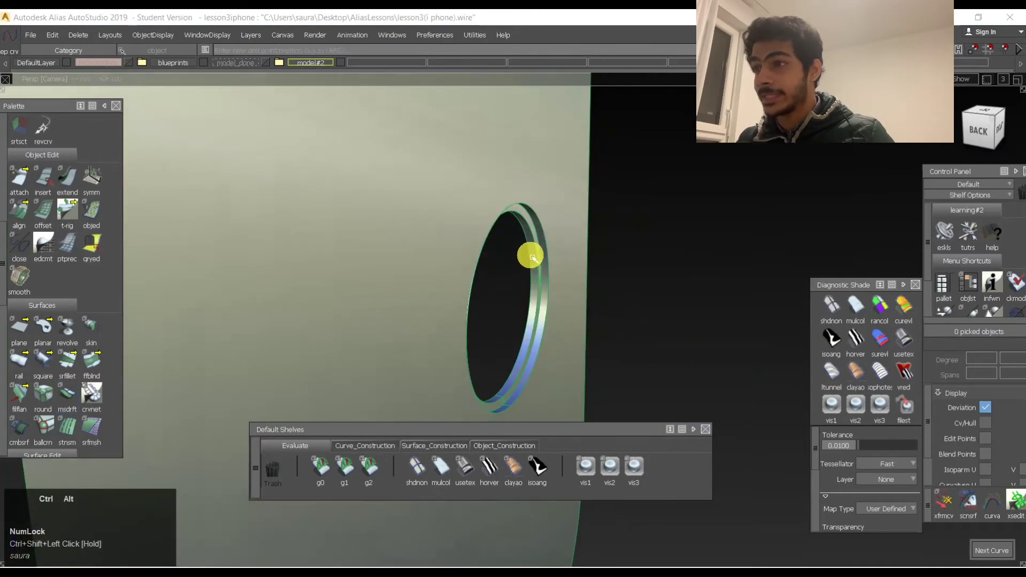
pyautogui.click(983, 168)
pyautogui.click(999, 129)
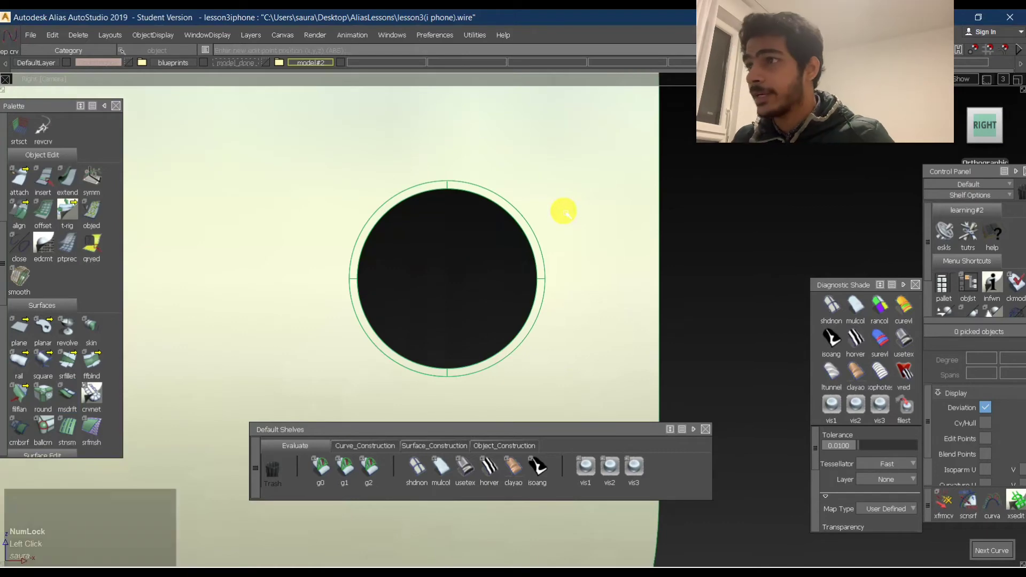
pyautogui.keyDown('alt'); pyautogui.keyDown('shift'); pyautogui.moveTo(339, 96); pyautogui.dragTo(520, 207); pyautogui.keyUp('shift'); pyautogui.keyUp('alt')
pyautogui.keyDown('alt'); pyautogui.keyDown('shift'); pyautogui.moveTo(519, 207); pyautogui.dragTo(589, 219, button='middle'); pyautogui.keyUp('shift'); pyautogui.keyUp('alt')
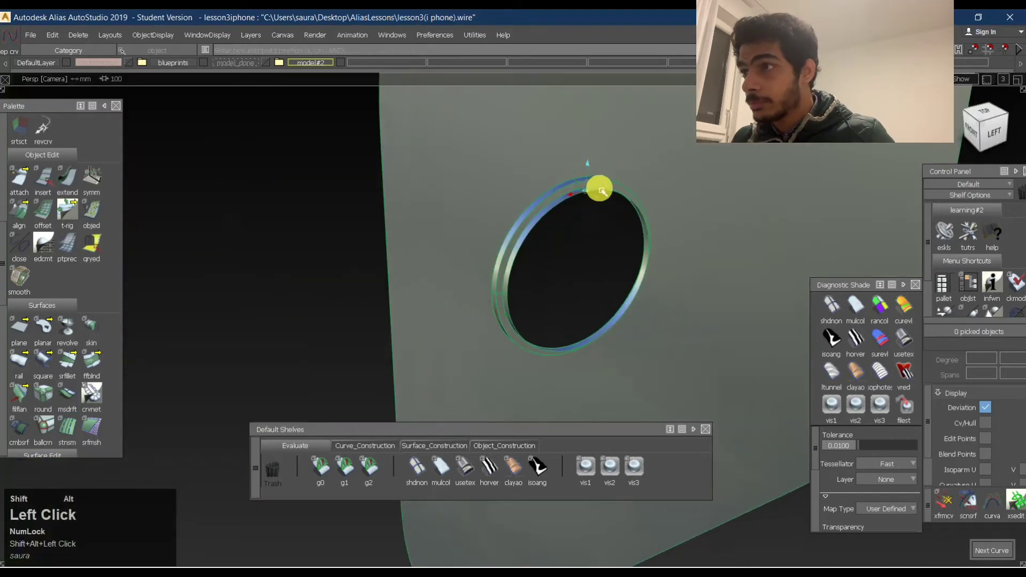
pyautogui.keyDown('alt'); pyautogui.keyDown('shift'); pyautogui.moveTo(600, 190); pyautogui.dragTo(589, 221); pyautogui.keyUp('shift'); pyautogui.keyUp('alt')
pyautogui.keyDown('ctrl'); pyautogui.keyDown('alt'); pyautogui.click(585, 198); pyautogui.keyUp('alt'); pyautogui.keyUp('ctrl')
pyautogui.keyDown('alt'); pyautogui.keyDown('shift'); pyautogui.moveTo(624, 312); pyautogui.dragTo(606, 231, button='middle'); pyautogui.keyUp('shift'); pyautogui.keyUp('alt')
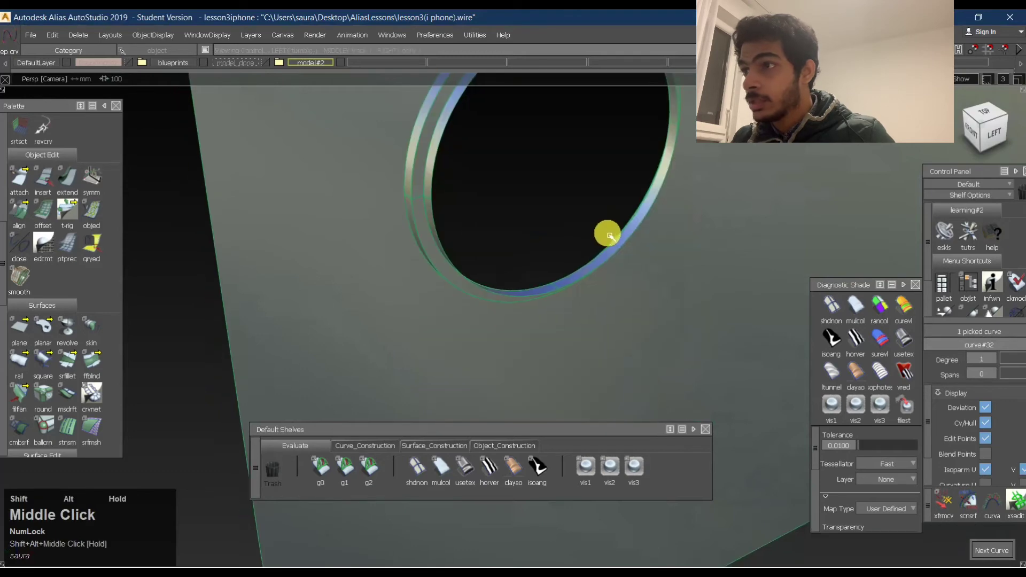
pyautogui.keyDown('alt'); pyautogui.keyDown('shift'); pyautogui.moveTo(607, 231); pyautogui.dragTo(573, 146); pyautogui.keyUp('shift'); pyautogui.keyUp('alt')
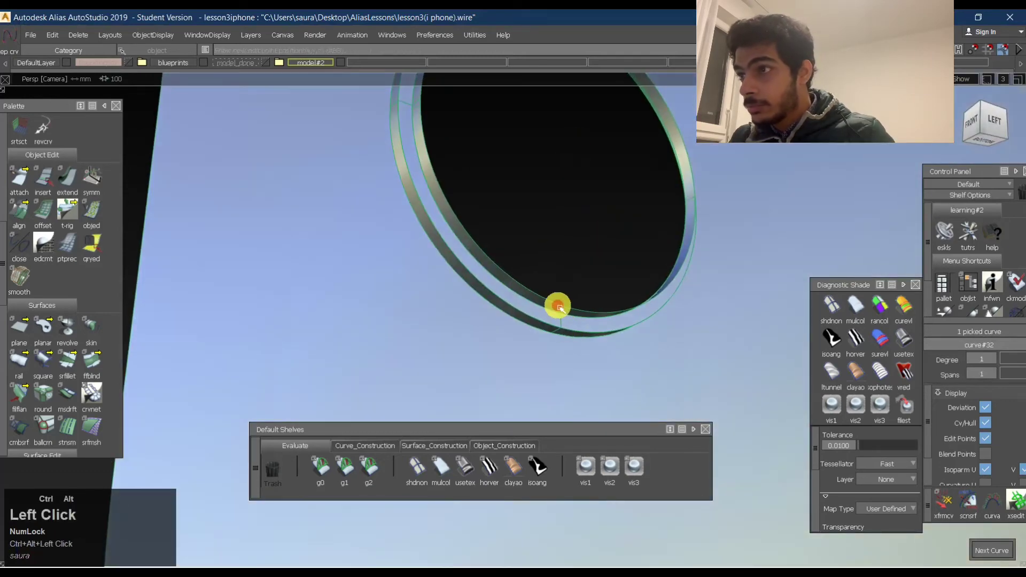
# Move the straight line sideways in the right view to just outside the flash ring, and turn off the shading.
pyautogui.keyDown('ctrl'); pyautogui.keyDown('shift'); pyautogui.moveTo(508, 229); pyautogui.dragTo(614, 235); pyautogui.keyUp('shift'); pyautogui.keyUp('ctrl')
pyautogui.moveTo(376, 270)
pyautogui.keyDown('alt'); pyautogui.keyDown('shift'); pyautogui.mouseDown()
pyautogui.moveTo(591, 305)
pyautogui.moveTo(675, 250)
pyautogui.mouseUp(); pyautogui.keyUp('shift'); pyautogui.keyUp('alt')
pyautogui.keyDown('alt'); pyautogui.keyDown('shift'); pyautogui.moveTo(673, 248); pyautogui.dragTo(604, 270, button='right'); pyautogui.keyUp('shift'); pyautogui.keyUp('alt')
pyautogui.moveTo(604, 271)
pyautogui.keyDown('alt'); pyautogui.keyDown('shift'); pyautogui.mouseDown()
pyautogui.moveTo(378, 161)
pyautogui.moveTo(532, 199)
pyautogui.moveTo(550, 188)
pyautogui.moveTo(506, 213)
pyautogui.moveTo(552, 215)
pyautogui.mouseUp(); pyautogui.keyUp('shift'); pyautogui.keyUp('alt')
pyautogui.click(985, 128)
pyautogui.keyDown('ctrl'); pyautogui.keyDown('shift'); pyautogui.moveTo(612, 271); pyautogui.dragTo(629, 177, button='middle'); pyautogui.keyUp('shift'); pyautogui.keyUp('ctrl')
pyautogui.moveTo(817, 223); pyautogui.dragTo(750, 230, button='middle')
pyautogui.keyDown('ctrl'); pyautogui.keyDown('shift'); pyautogui.moveTo(658, 402); pyautogui.dragTo(634, 427); pyautogui.keyUp('shift'); pyautogui.keyUp('ctrl')
pyautogui.click(418, 469)
# Build a draft surface from the line across the whole flash opening, with draft angle 0 and length 7.946.
pyautogui.keyDown('ctrl'); pyautogui.keyDown('shift'); pyautogui.rightClick(522, 211); pyautogui.keyUp('shift'); pyautogui.keyUp('ctrl')
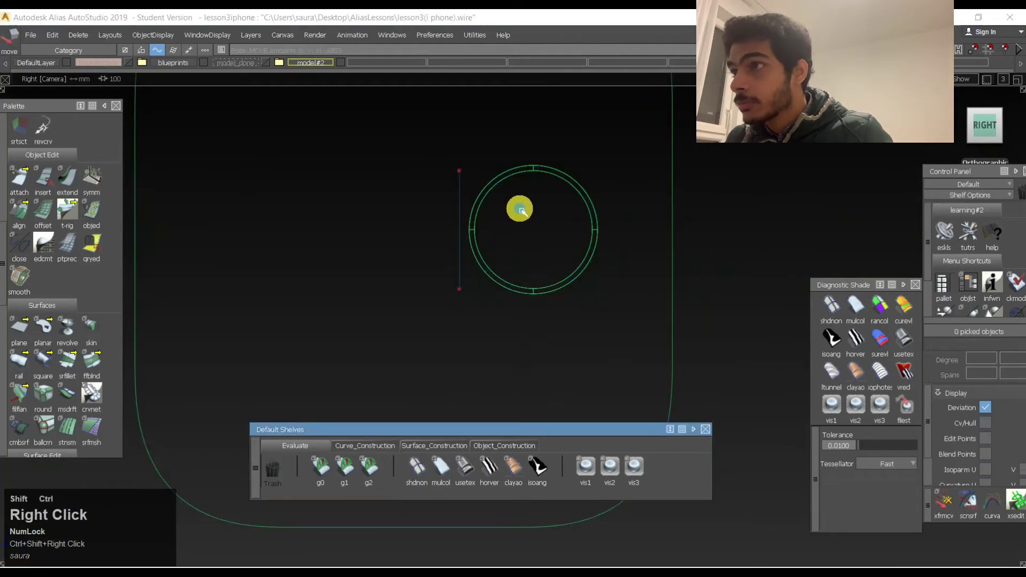
pyautogui.keyDown('ctrl'); pyautogui.keyDown('shift'); pyautogui.moveTo(522, 210); pyautogui.dragTo(518, 181, button='right'); pyautogui.keyUp('shift'); pyautogui.keyUp('ctrl')
pyautogui.click(459, 182)
pyautogui.keyDown('alt'); pyautogui.keyDown('shift'); pyautogui.moveTo(501, 209); pyautogui.dragTo(470, 265, button='middle'); pyautogui.keyUp('shift'); pyautogui.keyUp('alt')
pyautogui.click(564, 241)
pyautogui.moveTo(455, 205); pyautogui.dragTo(607, 201)
pyautogui.press('space')
# Center the line's pivot and stretch the line vertically so the draft sheet extends above and below the flash opening.
pyautogui.moveTo(575, 260)
pyautogui.keyDown('ctrl'); pyautogui.keyDown('shift'); pyautogui.mouseDown()
pyautogui.moveTo(563, 270)
pyautogui.moveTo(542, 242)
pyautogui.mouseUp(); pyautogui.keyUp('shift'); pyautogui.keyUp('ctrl')
pyautogui.click(426, 207)
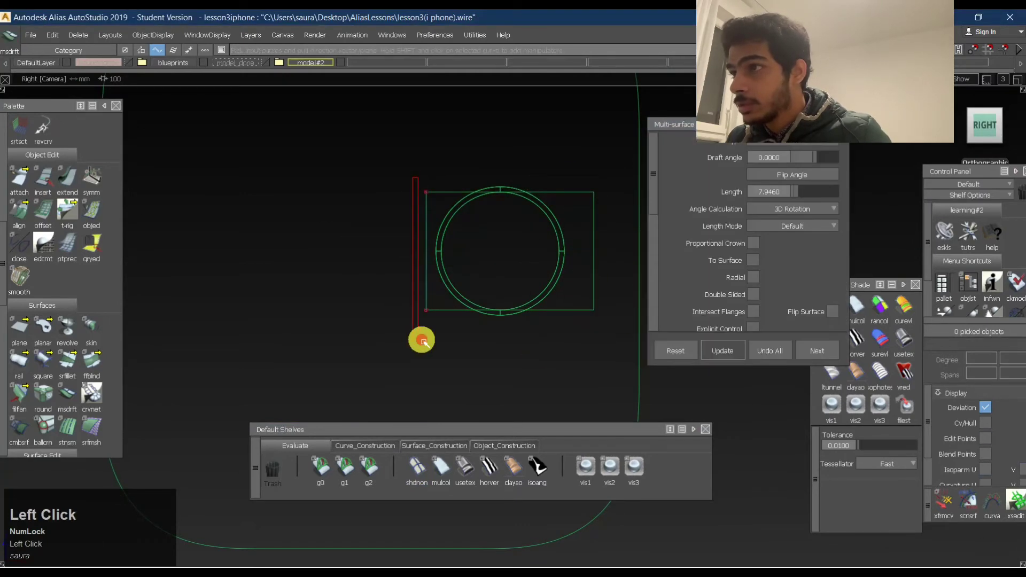
pyautogui.middleClick(460, 300)
pyautogui.keyDown('ctrl'); pyautogui.keyDown('shift'); pyautogui.moveTo(461, 301); pyautogui.dragTo(469, 311, button='middle'); pyautogui.keyUp('shift'); pyautogui.keyUp('ctrl')
pyautogui.click(470, 251)
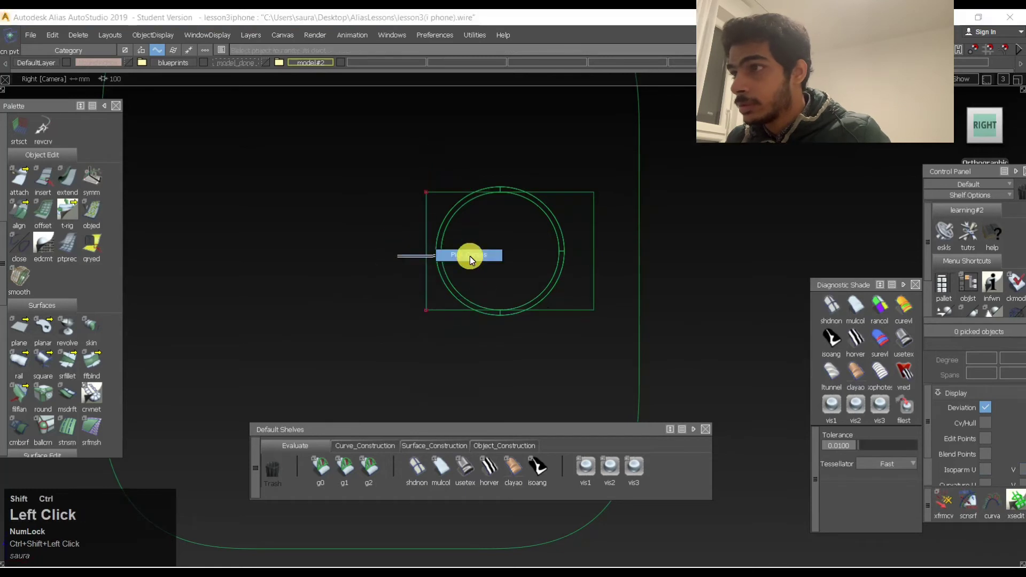
pyautogui.moveTo(459, 248); pyautogui.dragTo(527, 263, button='middle')
pyautogui.rightClick(535, 365)
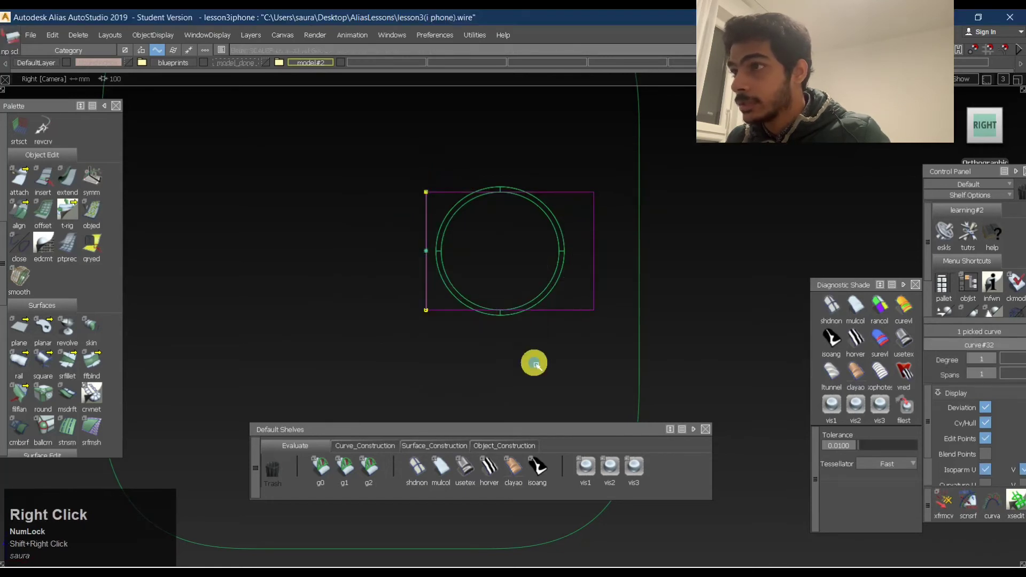
pyautogui.click(556, 251)
# Shade the model, intersect the sheet with the flash opening's inner wall, and trim it so only the disc inside the opening remains.
pyautogui.keyDown('alt'); pyautogui.keyDown('shift'); pyautogui.moveTo(556, 252); pyautogui.dragTo(595, 398); pyautogui.keyUp('shift'); pyautogui.keyUp('alt')
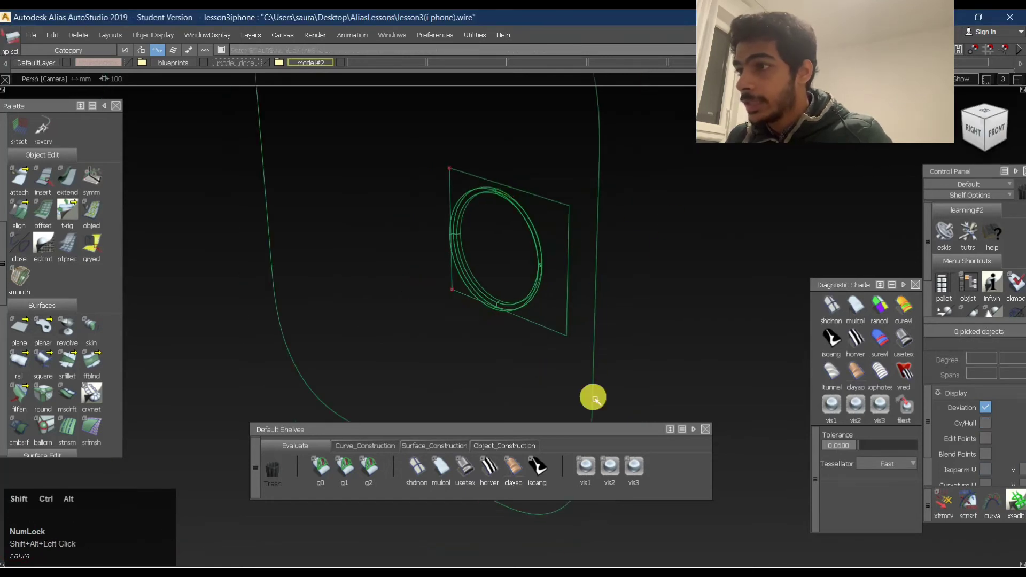
pyautogui.click(488, 464)
pyautogui.keyDown('alt'); pyautogui.keyDown('shift'); pyautogui.moveTo(671, 218); pyautogui.dragTo(507, 210); pyautogui.keyUp('shift'); pyautogui.keyUp('alt')
pyautogui.keyDown('alt'); pyautogui.keyDown('shift'); pyautogui.moveTo(507, 210); pyautogui.dragTo(529, 211, button='right'); pyautogui.keyUp('shift'); pyautogui.keyUp('alt')
pyautogui.click(563, 110)
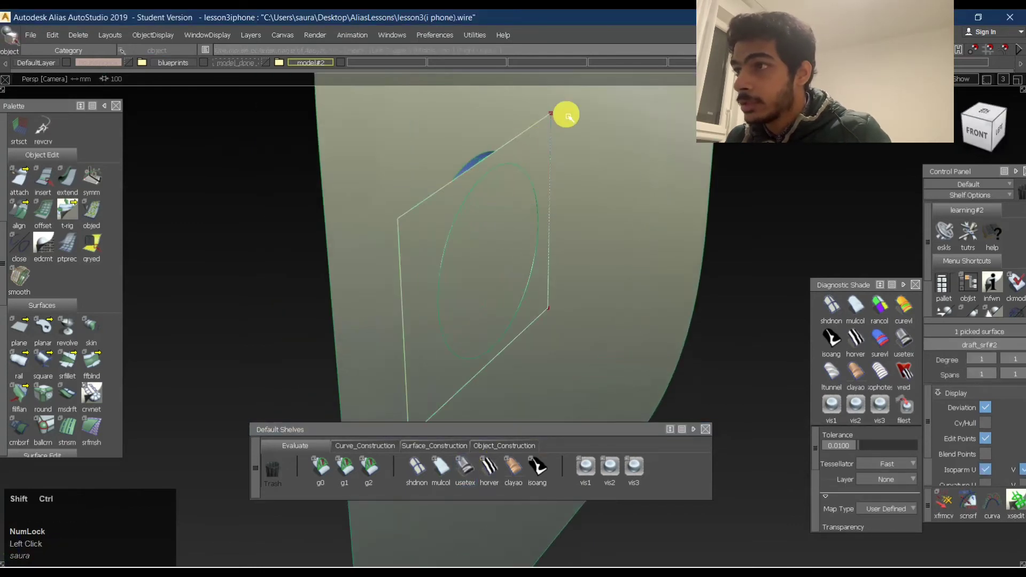
pyautogui.keyDown('ctrl'); pyautogui.keyDown('shift'); pyautogui.moveTo(566, 114); pyautogui.dragTo(566, 179, button='right'); pyautogui.keyUp('shift'); pyautogui.keyUp('ctrl')
pyautogui.click(988, 138)
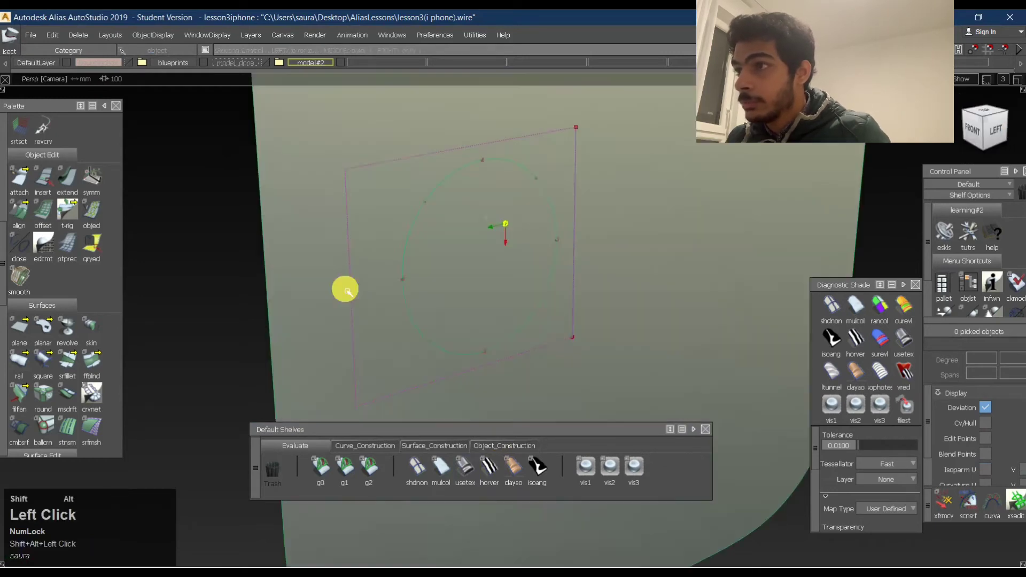
pyautogui.keyDown('ctrl'); pyautogui.keyDown('shift'); pyautogui.moveTo(531, 188); pyautogui.dragTo(492, 264, button='right'); pyautogui.keyUp('shift'); pyautogui.keyUp('ctrl')
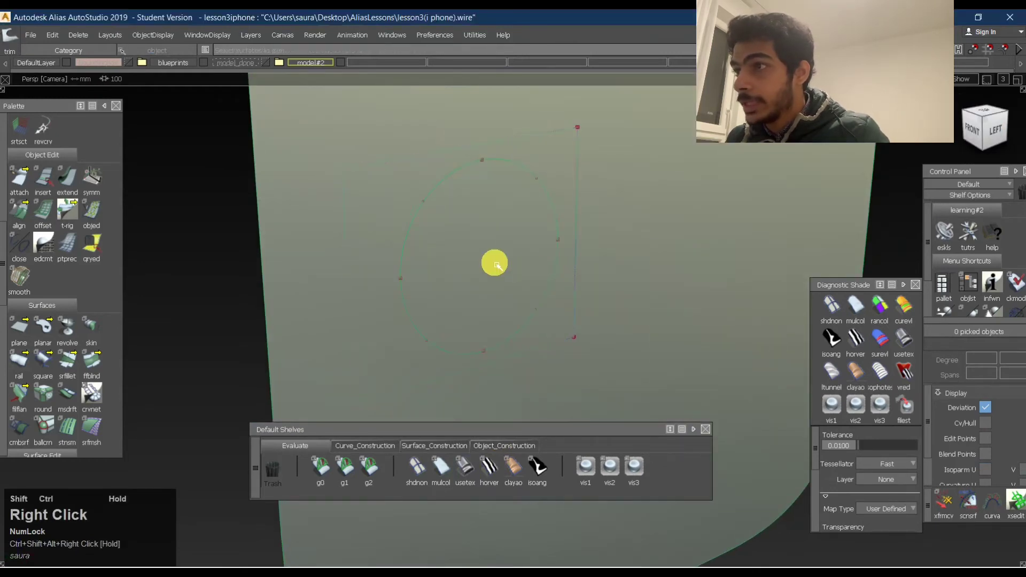
pyautogui.click(933, 551)
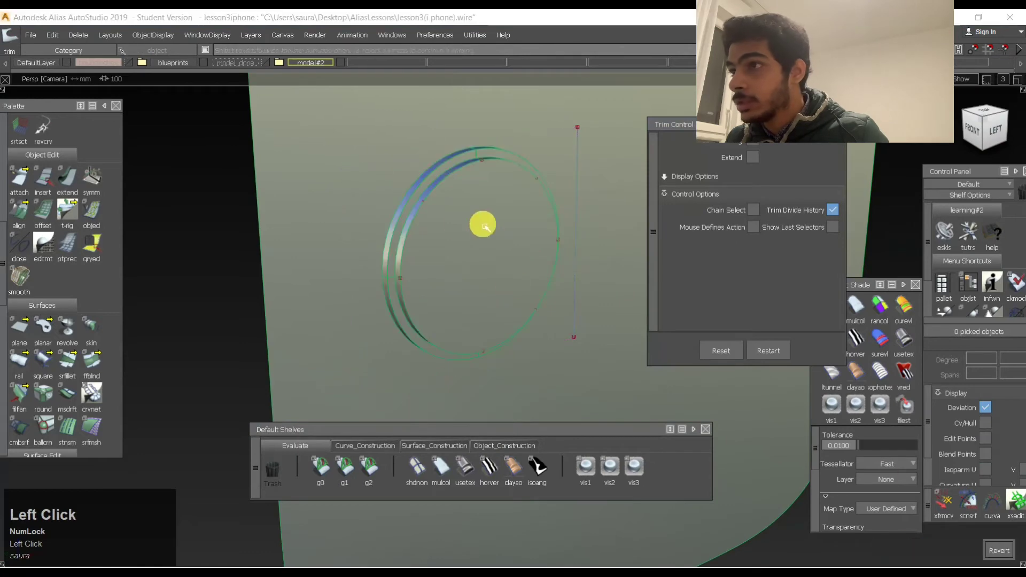
# Turn off the shading and start a G2 surface fillet between the camera bump surface and the first segment of the outer flash wall.
pyautogui.keyDown('alt'); pyautogui.keyDown('shift'); pyautogui.moveTo(428, 227); pyautogui.dragTo(286, 239); pyautogui.keyUp('shift'); pyautogui.keyUp('alt')
pyautogui.keyDown('alt'); pyautogui.keyDown('shift'); pyautogui.moveTo(287, 238); pyautogui.dragTo(441, 223, button='middle'); pyautogui.keyUp('shift'); pyautogui.keyUp('alt')
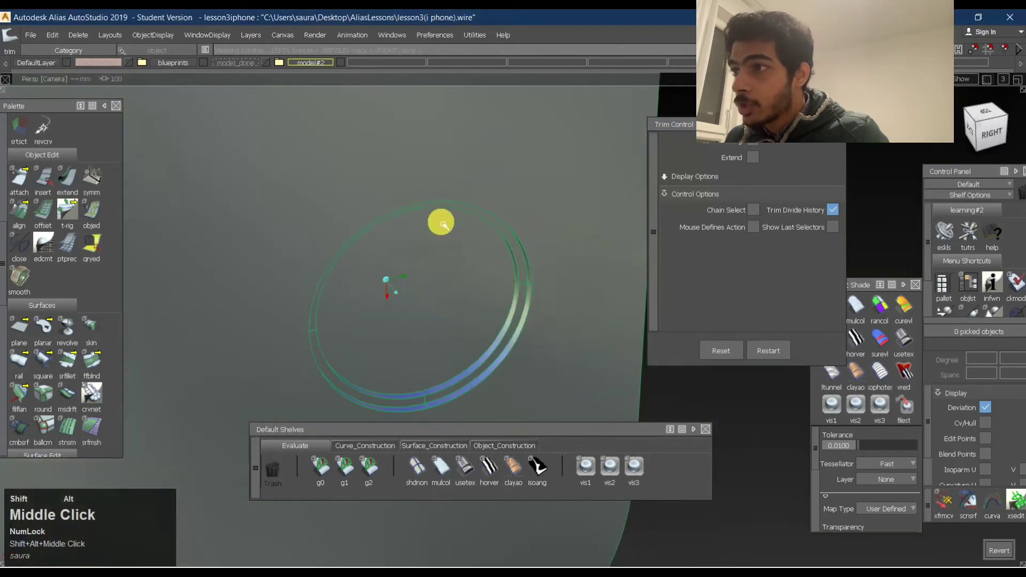
pyautogui.keyDown('alt'); pyautogui.keyDown('shift'); pyautogui.moveTo(523, 279); pyautogui.dragTo(539, 267, button='right'); pyautogui.keyUp('shift'); pyautogui.keyUp('alt')
pyautogui.keyDown('alt'); pyautogui.keyDown('shift'); pyautogui.moveTo(539, 267); pyautogui.dragTo(605, 223); pyautogui.keyUp('shift'); pyautogui.keyUp('alt')
pyautogui.moveTo(483, 262)
pyautogui.keyDown('alt'); pyautogui.keyDown('shift'); pyautogui.mouseDown()
pyautogui.moveTo(602, 238)
pyautogui.moveTo(530, 372)
pyautogui.mouseUp(); pyautogui.keyUp('shift'); pyautogui.keyUp('alt')
pyautogui.click(418, 464)
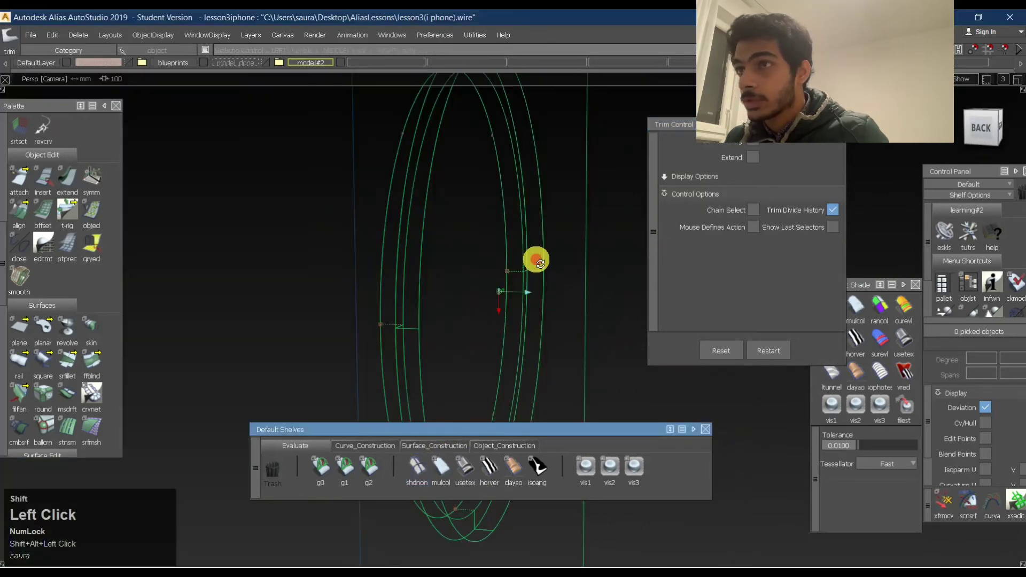
pyautogui.click(993, 144)
pyautogui.keyDown('ctrl'); pyautogui.keyDown('shift'); pyautogui.moveTo(545, 215); pyautogui.dragTo(555, 171, button='right'); pyautogui.keyUp('shift'); pyautogui.keyUp('ctrl')
pyautogui.keyDown('alt'); pyautogui.keyDown('shift'); pyautogui.moveTo(613, 174); pyautogui.dragTo(560, 197); pyautogui.keyUp('shift'); pyautogui.keyUp('alt')
pyautogui.keyDown('alt'); pyautogui.keyDown('shift'); pyautogui.moveTo(540, 247); pyautogui.dragTo(563, 213, button='middle'); pyautogui.keyUp('shift'); pyautogui.keyUp('alt')
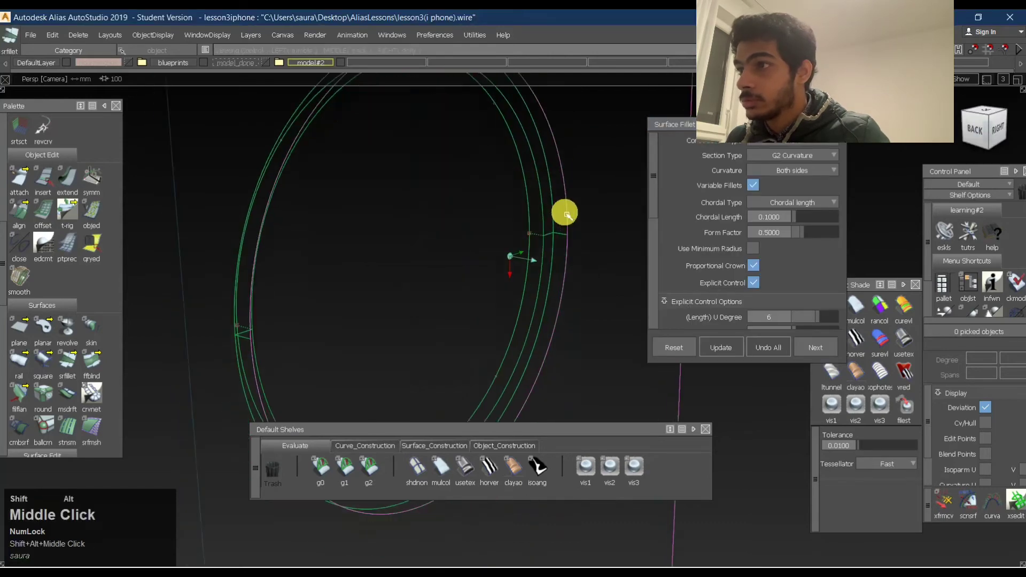
pyautogui.keyDown('alt'); pyautogui.keyDown('shift'); pyautogui.moveTo(564, 213); pyautogui.dragTo(554, 220, button='right'); pyautogui.keyUp('shift'); pyautogui.keyUp('alt')
pyautogui.keyDown('alt'); pyautogui.keyDown('shift'); pyautogui.moveTo(554, 219); pyautogui.dragTo(561, 234); pyautogui.keyUp('shift'); pyautogui.keyUp('alt')
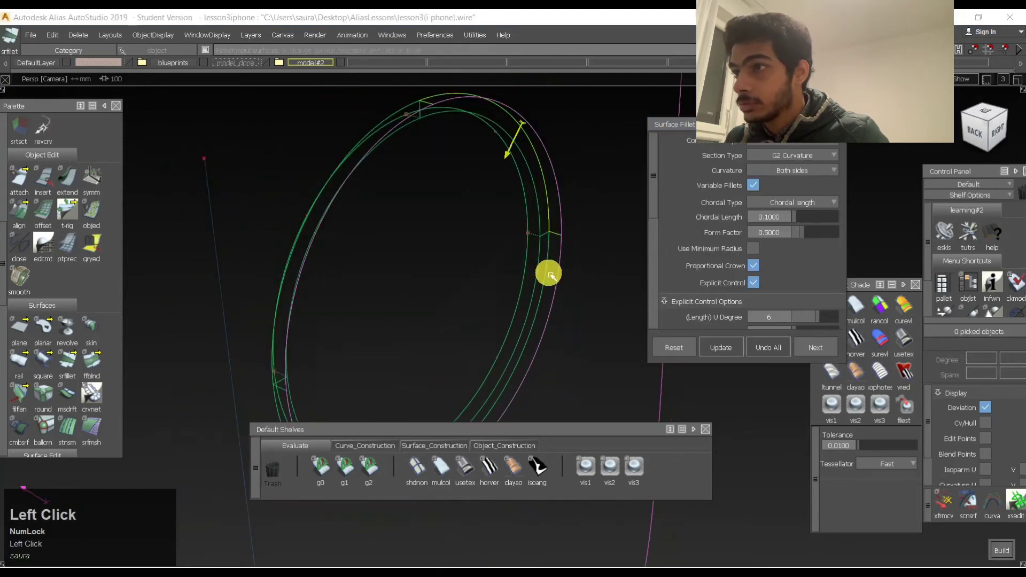
# Add the remaining outer wall segments to the fillet's second side and build it with chordal length 0.05.
pyautogui.keyDown('alt'); pyautogui.keyDown('shift'); pyautogui.moveTo(543, 294); pyautogui.dragTo(559, 275, button='middle'); pyautogui.keyUp('shift'); pyautogui.keyUp('alt')
pyautogui.keyDown('alt'); pyautogui.keyDown('shift'); pyautogui.moveTo(504, 335); pyautogui.dragTo(425, 360); pyautogui.keyUp('shift'); pyautogui.keyUp('alt')
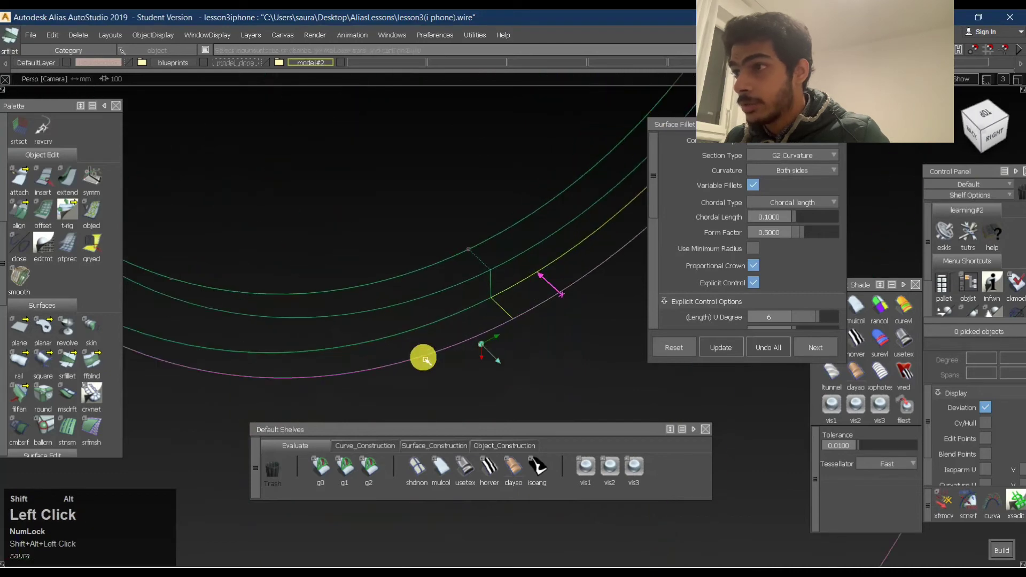
pyautogui.keyDown('alt'); pyautogui.keyDown('shift'); pyautogui.moveTo(463, 319); pyautogui.dragTo(499, 305, button='right'); pyautogui.keyUp('shift'); pyautogui.keyUp('alt')
pyautogui.keyDown('alt'); pyautogui.keyDown('shift'); pyautogui.moveTo(499, 304); pyautogui.dragTo(515, 330, button='middle'); pyautogui.keyUp('shift'); pyautogui.keyUp('alt')
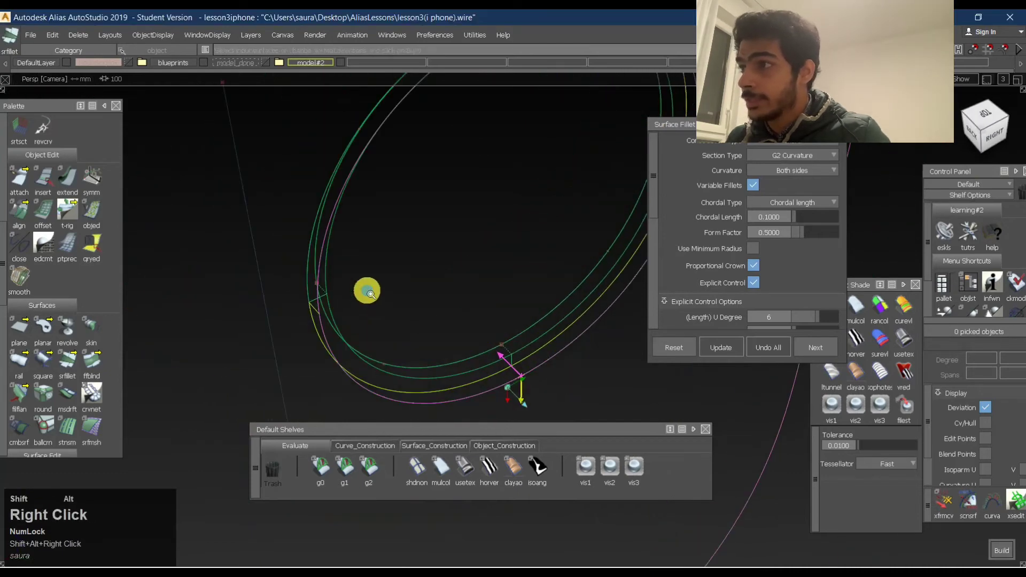
pyautogui.keyDown('alt'); pyautogui.keyDown('shift'); pyautogui.moveTo(367, 291); pyautogui.dragTo(286, 248); pyautogui.keyUp('shift'); pyautogui.keyUp('alt')
pyautogui.keyDown('alt'); pyautogui.keyDown('shift'); pyautogui.moveTo(287, 248); pyautogui.dragTo(309, 289, button='middle'); pyautogui.keyUp('shift'); pyautogui.keyUp('alt')
pyautogui.keyDown('alt'); pyautogui.keyDown('shift'); pyautogui.moveTo(336, 282); pyautogui.dragTo(315, 260); pyautogui.keyUp('shift'); pyautogui.keyUp('alt')
pyautogui.keyDown('alt'); pyautogui.keyDown('shift'); pyautogui.moveTo(323, 270); pyautogui.dragTo(396, 272, button='right'); pyautogui.keyUp('shift'); pyautogui.keyUp('alt')
pyautogui.keyDown('alt'); pyautogui.keyDown('shift'); pyautogui.moveTo(396, 272); pyautogui.dragTo(467, 226); pyautogui.keyUp('shift'); pyautogui.keyUp('alt')
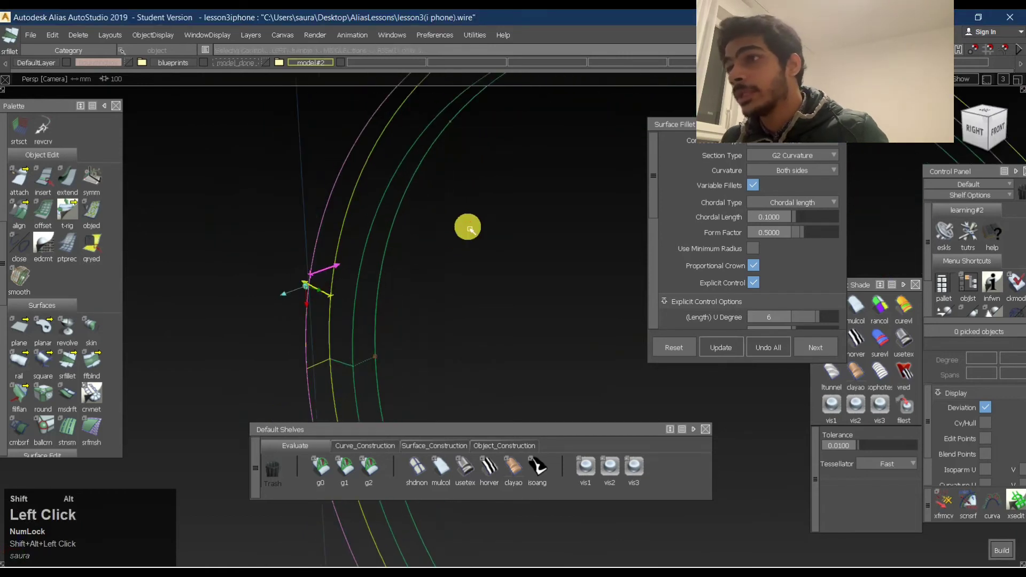
pyautogui.click(741, 225)
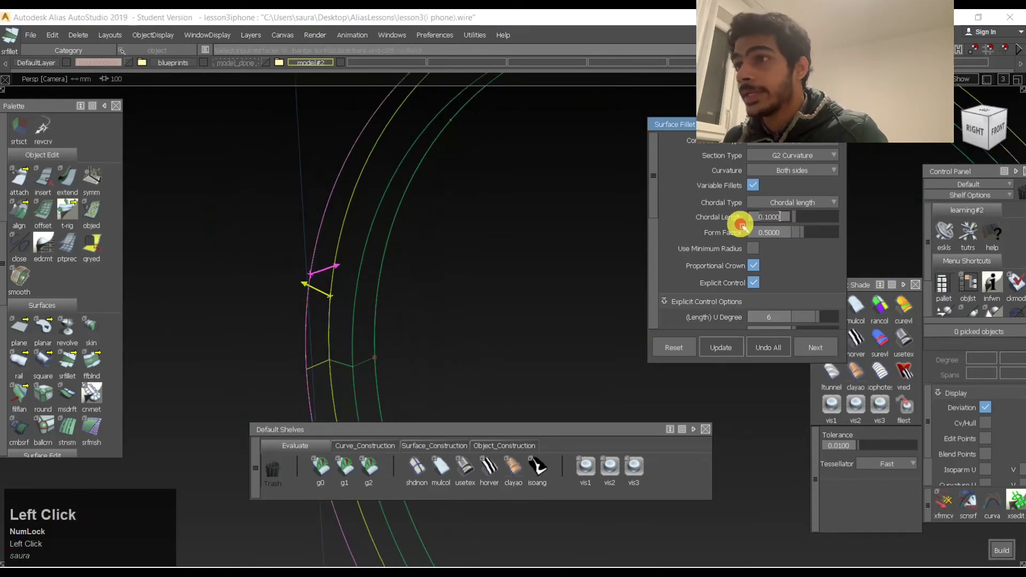
pyautogui.click(781, 221)
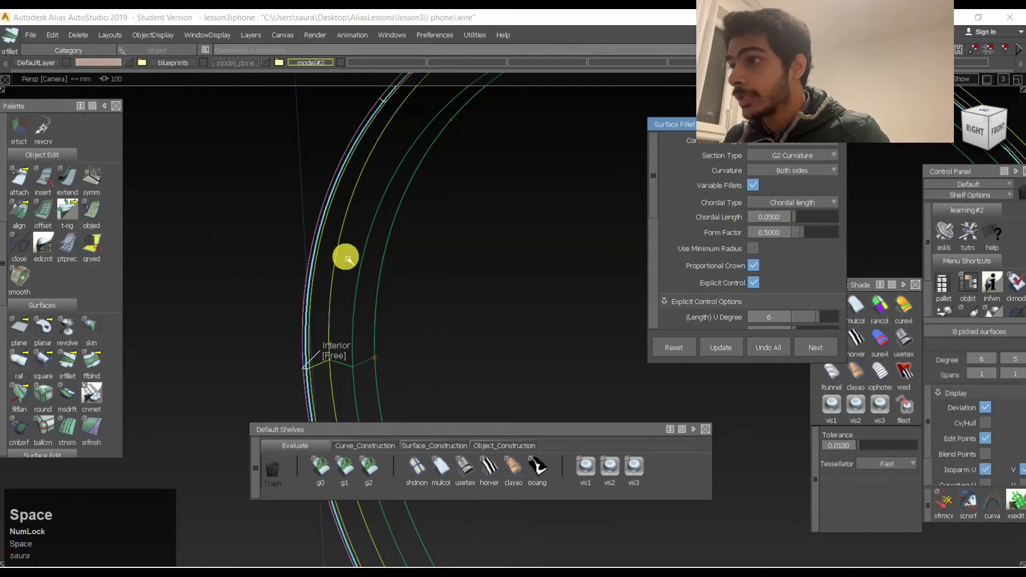
# Start another G2 surface fillet with all the outer flash wall segments as its first side.
pyautogui.click(327, 250)
pyautogui.keyDown('alt'); pyautogui.keyDown('shift'); pyautogui.moveTo(336, 296); pyautogui.dragTo(375, 275, button='right'); pyautogui.keyUp('shift'); pyautogui.keyUp('alt')
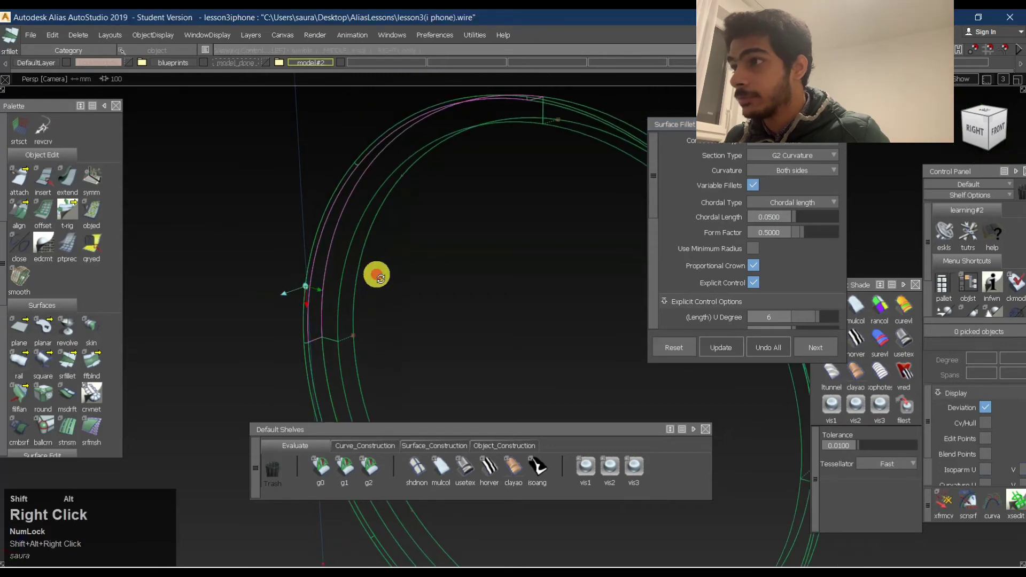
pyautogui.keyDown('alt'); pyautogui.keyDown('shift'); pyautogui.moveTo(375, 275); pyautogui.dragTo(324, 333); pyautogui.keyUp('shift'); pyautogui.keyUp('alt')
pyautogui.keyDown('alt'); pyautogui.keyDown('shift'); pyautogui.moveTo(314, 367); pyautogui.dragTo(344, 314, button='middle'); pyautogui.keyUp('shift'); pyautogui.keyUp('alt')
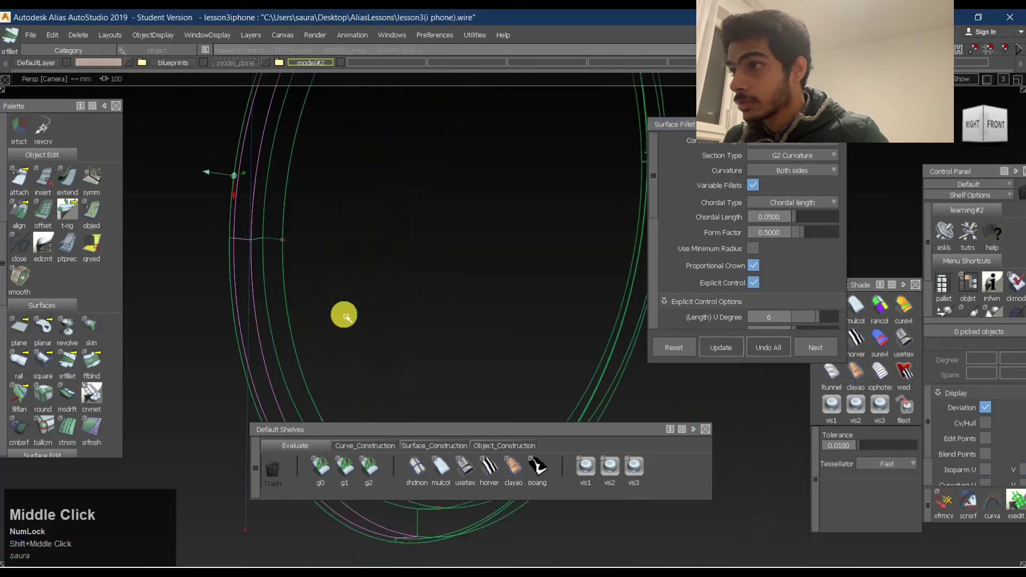
pyautogui.keyDown('alt'); pyautogui.keyDown('shift'); pyautogui.moveTo(344, 314); pyautogui.dragTo(491, 369); pyautogui.keyUp('shift'); pyautogui.keyUp('alt')
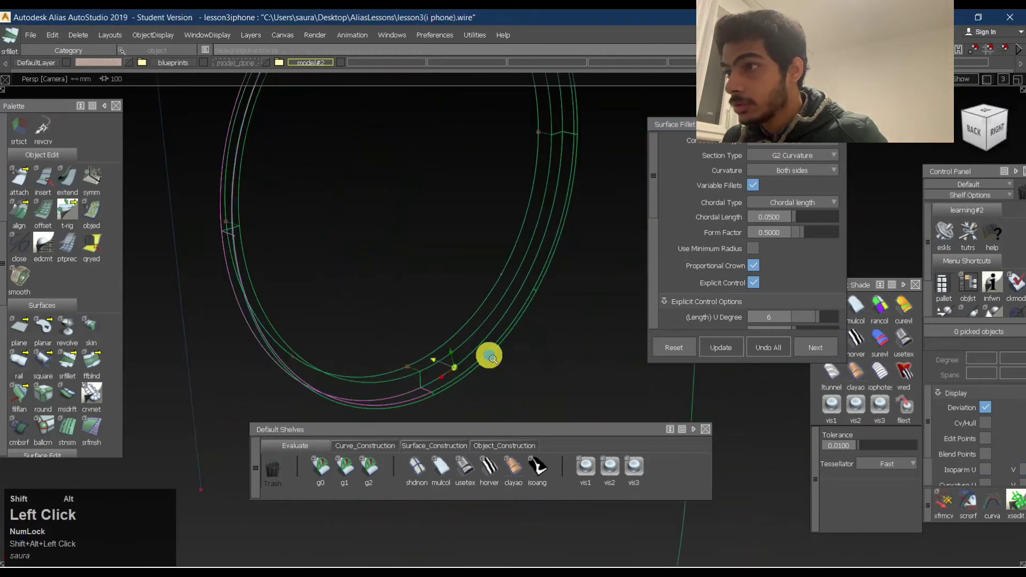
pyautogui.keyDown('alt'); pyautogui.keyDown('shift'); pyautogui.moveTo(492, 357); pyautogui.dragTo(497, 341, button='right'); pyautogui.keyUp('shift'); pyautogui.keyUp('alt')
pyautogui.keyDown('alt'); pyautogui.keyDown('shift'); pyautogui.moveTo(497, 341); pyautogui.dragTo(557, 290, button='middle'); pyautogui.keyUp('shift'); pyautogui.keyUp('alt')
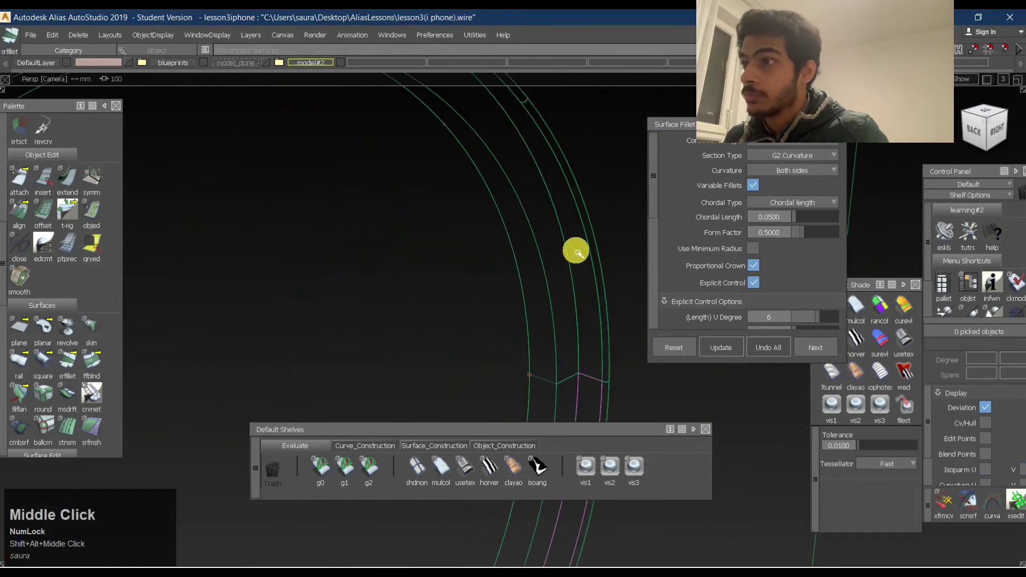
pyautogui.keyDown('alt'); pyautogui.keyDown('shift'); pyautogui.moveTo(576, 252); pyautogui.dragTo(508, 216); pyautogui.keyUp('shift'); pyautogui.keyUp('alt')
pyautogui.keyDown('alt'); pyautogui.keyDown('shift'); pyautogui.moveTo(508, 215); pyautogui.dragTo(571, 293, button='middle'); pyautogui.keyUp('shift'); pyautogui.keyUp('alt')
# Add the step ledge segments as the fillet's second side and build it with chordal length 0.05.
pyautogui.keyDown('alt'); pyautogui.keyDown('shift'); pyautogui.moveTo(570, 293); pyautogui.dragTo(314, 187); pyautogui.keyUp('shift'); pyautogui.keyUp('alt')
pyautogui.keyDown('alt'); pyautogui.keyDown('shift'); pyautogui.moveTo(314, 188); pyautogui.dragTo(477, 159, button='middle'); pyautogui.keyUp('shift'); pyautogui.keyUp('alt')
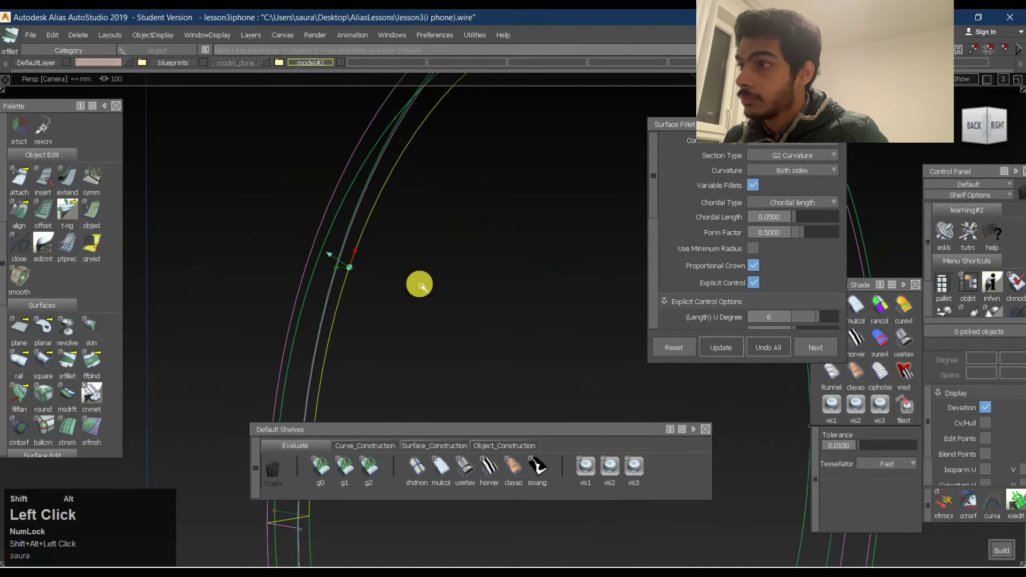
pyautogui.keyDown('alt'); pyautogui.keyDown('shift'); pyautogui.moveTo(419, 285); pyautogui.dragTo(316, 366); pyautogui.keyUp('shift'); pyautogui.keyUp('alt')
pyautogui.keyDown('alt'); pyautogui.keyDown('shift'); pyautogui.moveTo(316, 367); pyautogui.dragTo(298, 259, button='middle'); pyautogui.keyUp('shift'); pyautogui.keyUp('alt')
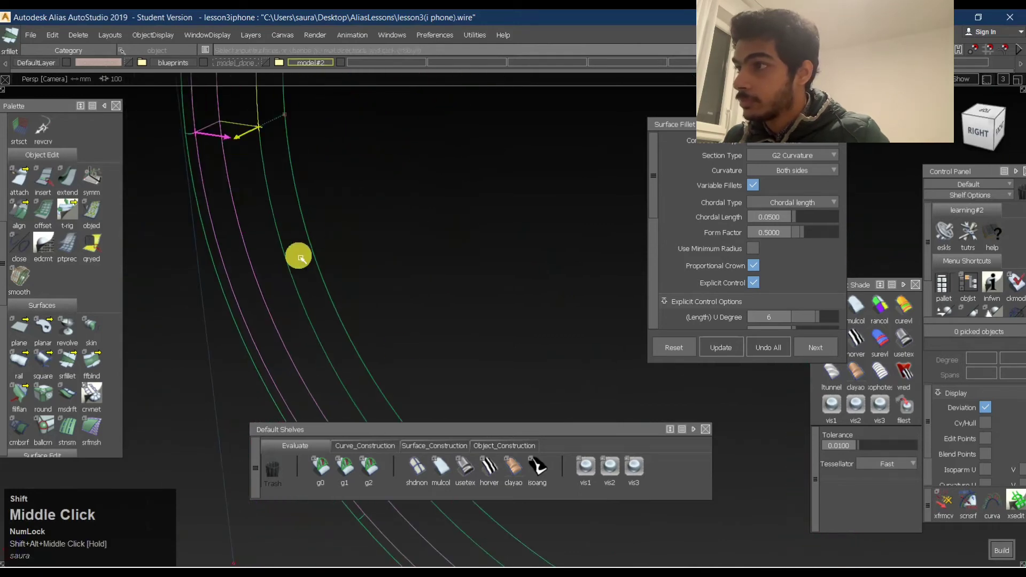
pyautogui.keyDown('alt'); pyautogui.keyDown('shift'); pyautogui.moveTo(298, 258); pyautogui.dragTo(456, 316); pyautogui.keyUp('shift'); pyautogui.keyUp('alt')
pyautogui.keyDown('alt'); pyautogui.keyDown('shift'); pyautogui.moveTo(456, 316); pyautogui.dragTo(348, 230, button='middle'); pyautogui.keyUp('shift'); pyautogui.keyUp('alt')
pyautogui.keyDown('alt'); pyautogui.keyDown('shift'); pyautogui.moveTo(348, 230); pyautogui.dragTo(472, 360, button='right'); pyautogui.keyUp('shift'); pyautogui.keyUp('alt')
pyautogui.keyDown('alt'); pyautogui.keyDown('shift'); pyautogui.moveTo(472, 360); pyautogui.dragTo(423, 305, button='middle'); pyautogui.keyUp('shift'); pyautogui.keyUp('alt')
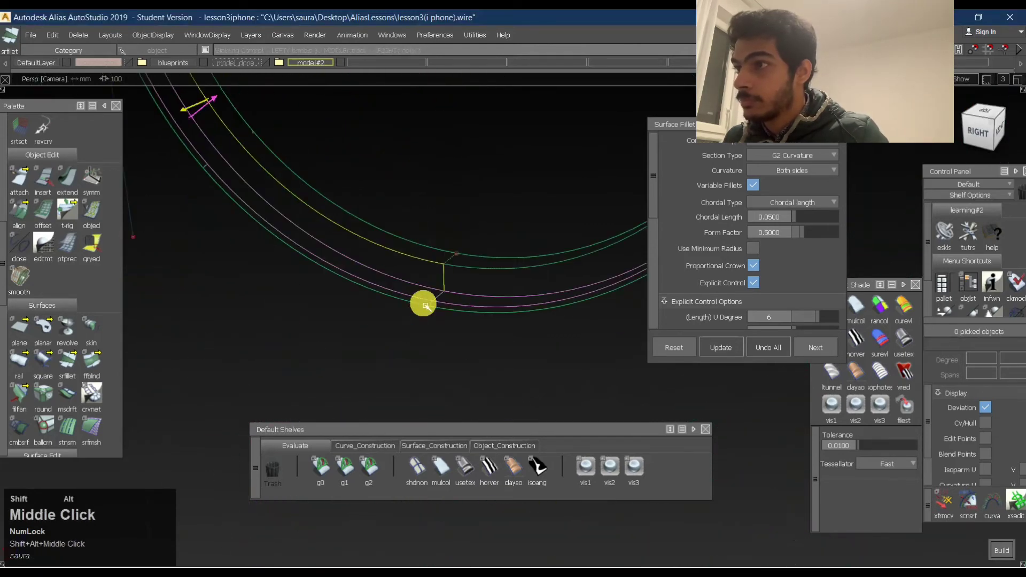
pyautogui.click(465, 272)
pyautogui.press('space')
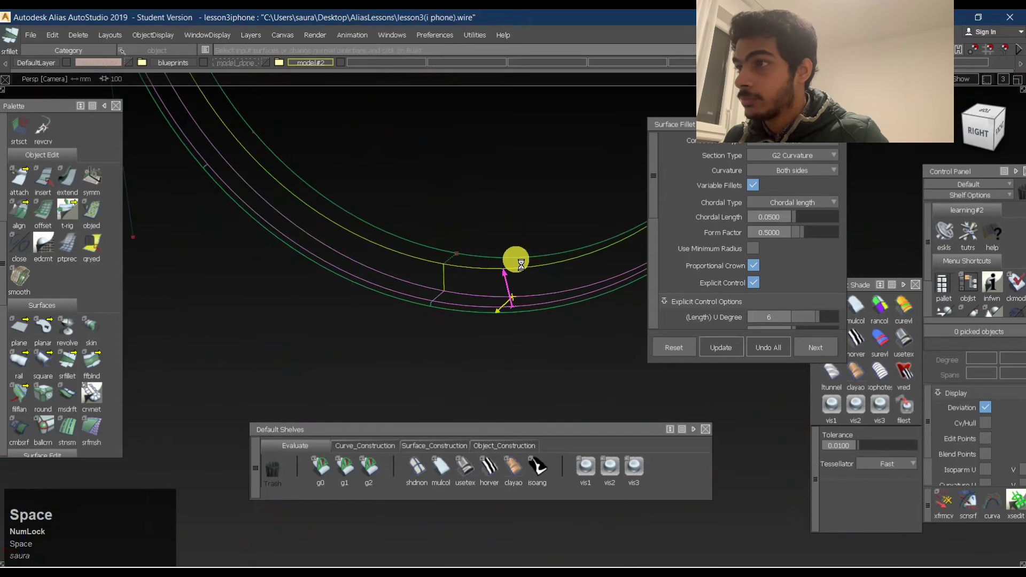
# Start a further G2 surface fillet with all the step ledge segments as its first side.
pyautogui.keyDown('alt'); pyautogui.keyDown('shift'); pyautogui.moveTo(515, 258); pyautogui.dragTo(355, 241); pyautogui.keyUp('shift'); pyautogui.keyUp('alt')
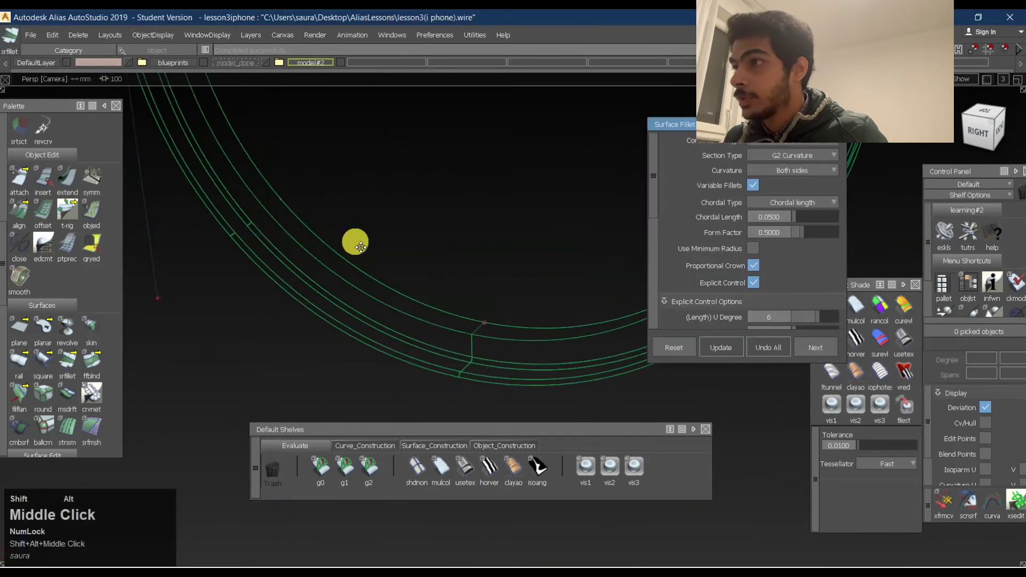
pyautogui.keyDown('alt'); pyautogui.keyDown('shift'); pyautogui.moveTo(355, 240); pyautogui.dragTo(370, 295, button='middle'); pyautogui.keyUp('shift'); pyautogui.keyUp('alt')
pyautogui.click(342, 216)
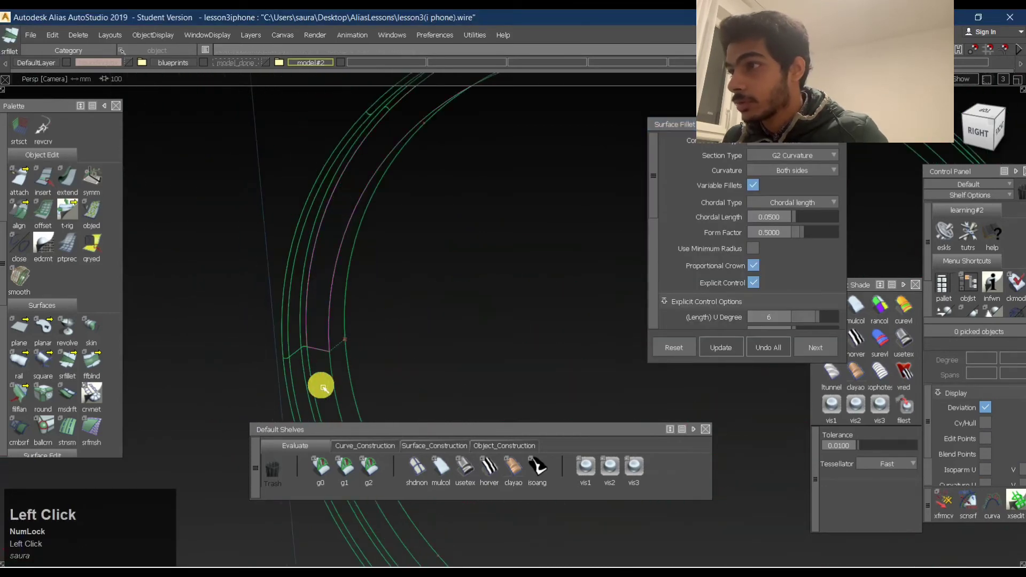
pyautogui.keyDown('alt'); pyautogui.keyDown('shift'); pyautogui.moveTo(441, 396); pyautogui.dragTo(368, 313, button='middle'); pyautogui.keyUp('shift'); pyautogui.keyUp('alt')
pyautogui.keyDown('alt'); pyautogui.keyDown('shift'); pyautogui.moveTo(517, 302); pyautogui.dragTo(534, 215); pyautogui.keyUp('shift'); pyautogui.keyUp('alt')
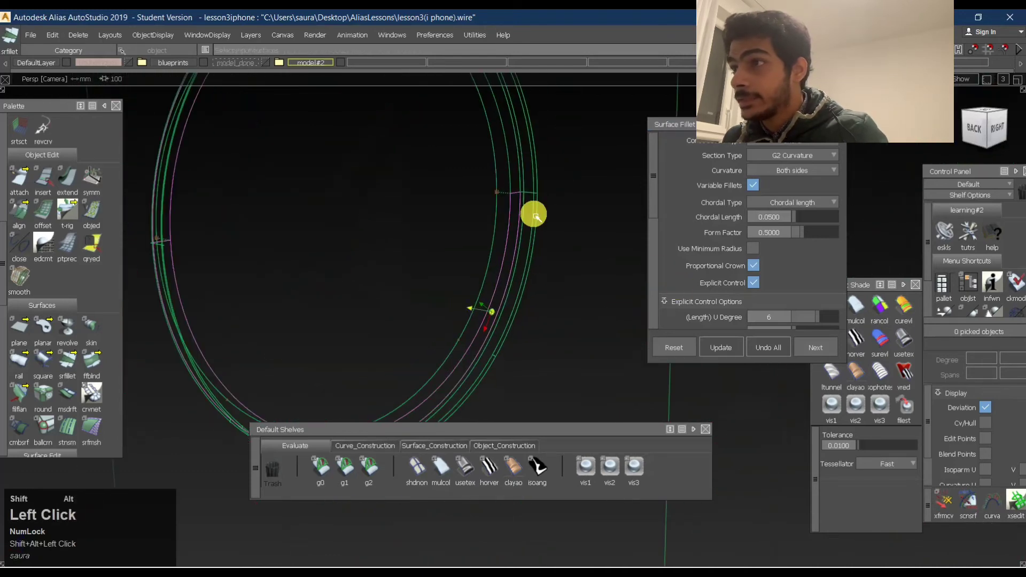
pyautogui.keyDown('alt'); pyautogui.keyDown('shift'); pyautogui.moveTo(509, 163); pyautogui.dragTo(524, 266, button='middle'); pyautogui.keyUp('shift'); pyautogui.keyUp('alt')
pyautogui.keyDown('alt'); pyautogui.keyDown('shift'); pyautogui.moveTo(524, 266); pyautogui.dragTo(435, 308); pyautogui.keyUp('shift'); pyautogui.keyUp('alt')
pyautogui.keyDown('alt'); pyautogui.keyDown('shift'); pyautogui.moveTo(435, 308); pyautogui.dragTo(436, 216, button='middle'); pyautogui.keyUp('shift'); pyautogui.keyUp('alt')
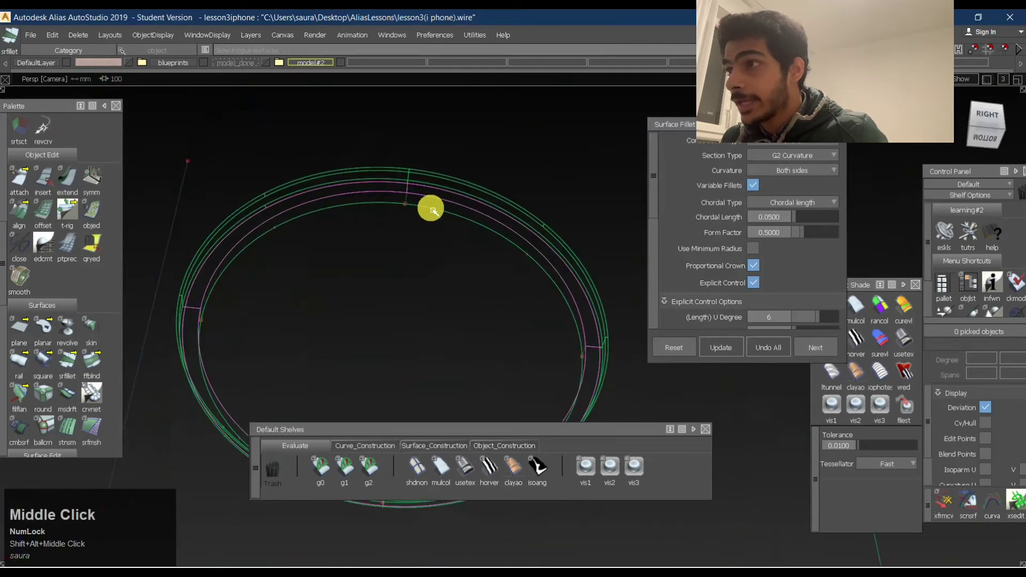
# Add all the inner flash wall segments as the second side and build this fillet with chordal length 0.05.
pyautogui.click(429, 207)
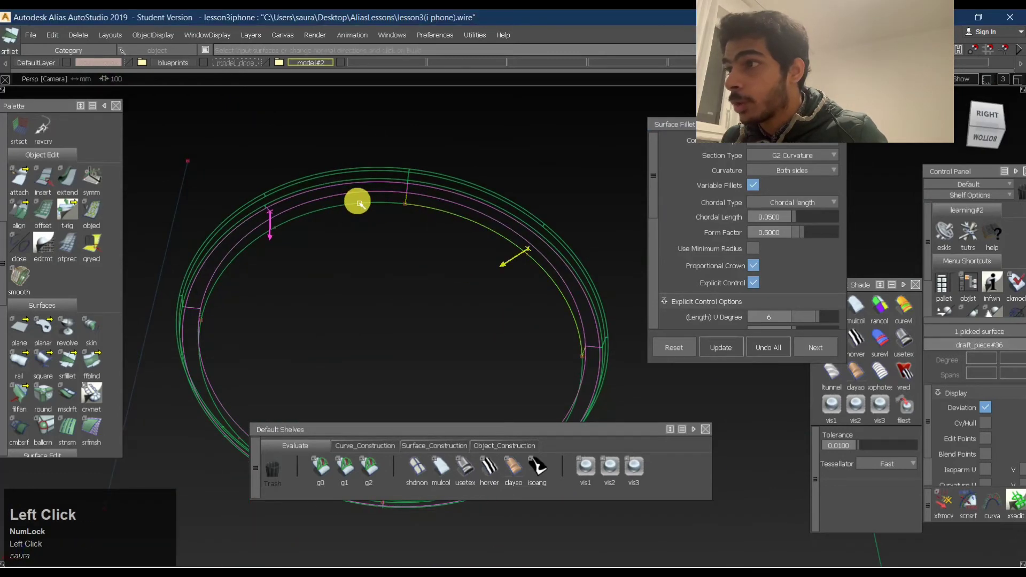
pyautogui.keyDown('alt'); pyautogui.keyDown('shift'); pyautogui.moveTo(357, 202); pyautogui.dragTo(400, 202, button='middle'); pyautogui.keyUp('shift'); pyautogui.keyUp('alt')
pyautogui.keyDown('alt'); pyautogui.keyDown('shift'); pyautogui.moveTo(305, 285); pyautogui.dragTo(344, 263, button='right'); pyautogui.keyUp('shift'); pyautogui.keyUp('alt')
pyautogui.keyDown('alt'); pyautogui.keyDown('shift'); pyautogui.moveTo(343, 264); pyautogui.dragTo(348, 294); pyautogui.keyUp('shift'); pyautogui.keyUp('alt')
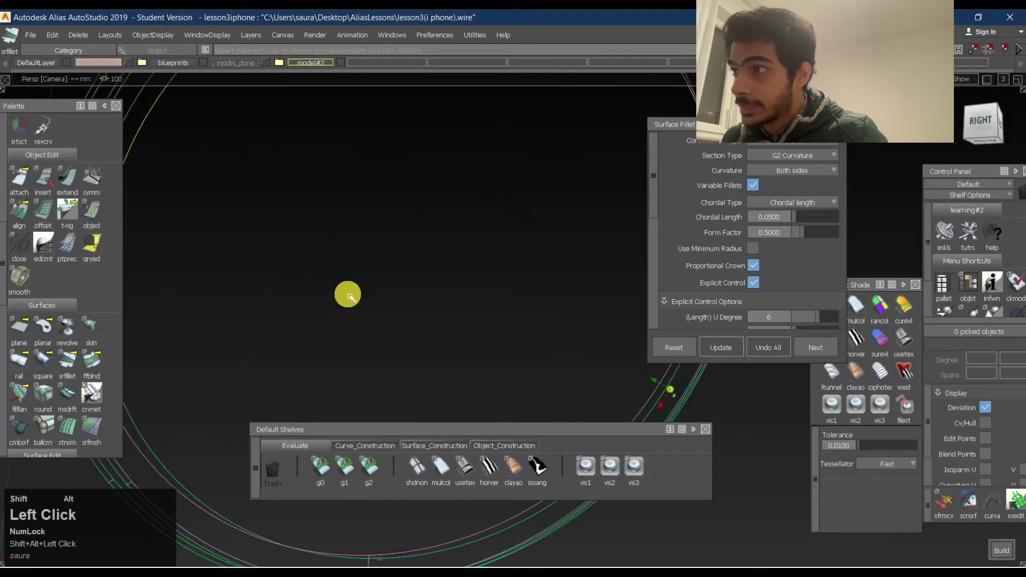
pyautogui.keyDown('alt'); pyautogui.keyDown('shift'); pyautogui.moveTo(348, 294); pyautogui.dragTo(472, 268, button='middle'); pyautogui.keyUp('shift'); pyautogui.keyUp('alt')
pyautogui.keyDown('alt'); pyautogui.keyDown('shift'); pyautogui.moveTo(472, 268); pyautogui.dragTo(435, 164); pyautogui.keyUp('shift'); pyautogui.keyUp('alt')
pyautogui.keyDown('alt'); pyautogui.keyDown('shift'); pyautogui.moveTo(423, 162); pyautogui.dragTo(316, 217, button='middle'); pyautogui.keyUp('shift'); pyautogui.keyUp('alt')
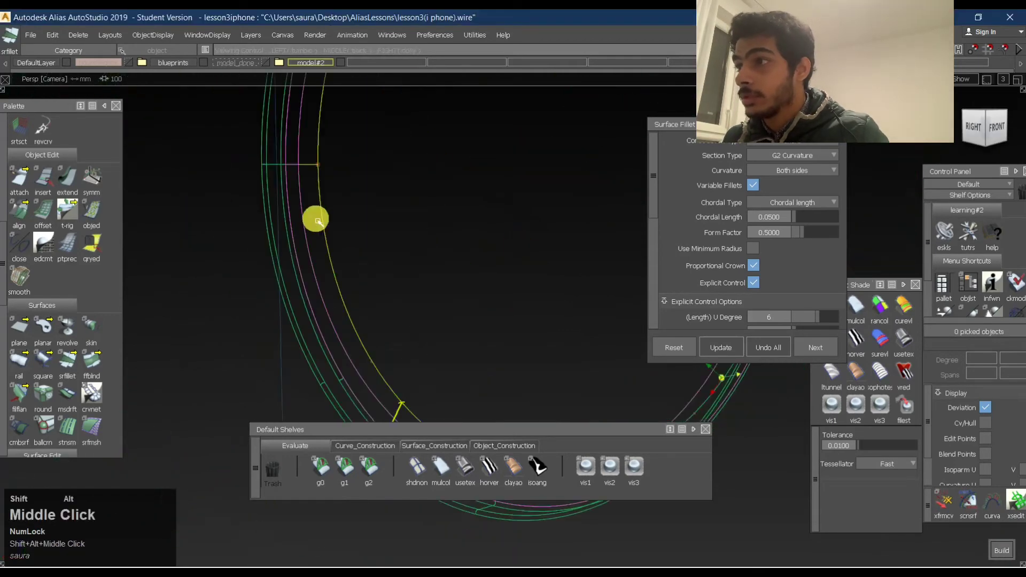
pyautogui.keyDown('alt'); pyautogui.keyDown('shift'); pyautogui.moveTo(316, 217); pyautogui.dragTo(552, 344); pyautogui.keyUp('shift'); pyautogui.keyUp('alt')
pyautogui.keyDown('alt'); pyautogui.keyDown('shift'); pyautogui.moveTo(552, 343); pyautogui.dragTo(444, 284, button='middle'); pyautogui.keyUp('shift'); pyautogui.keyUp('alt')
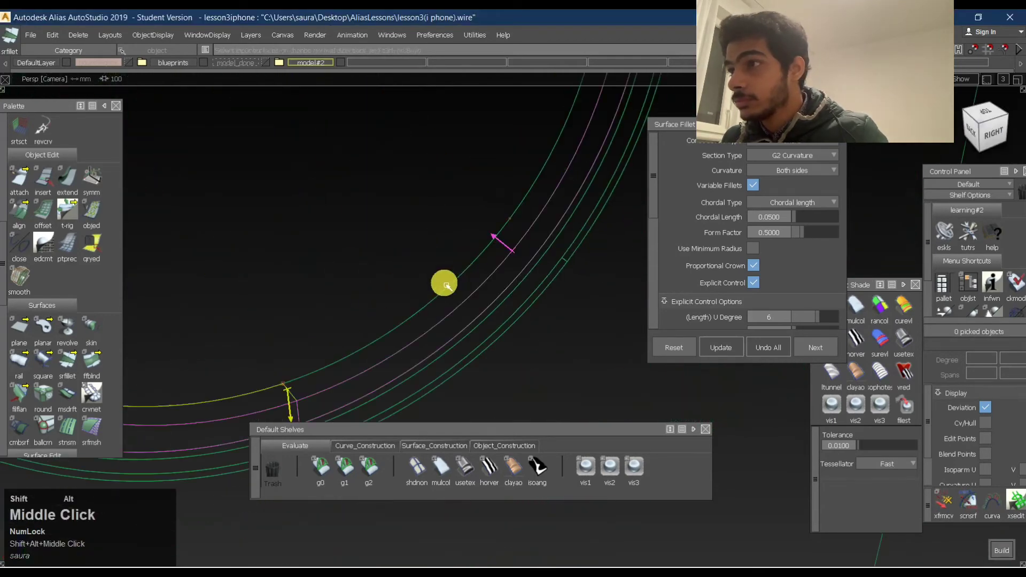
pyautogui.click(489, 274)
pyautogui.press('space')
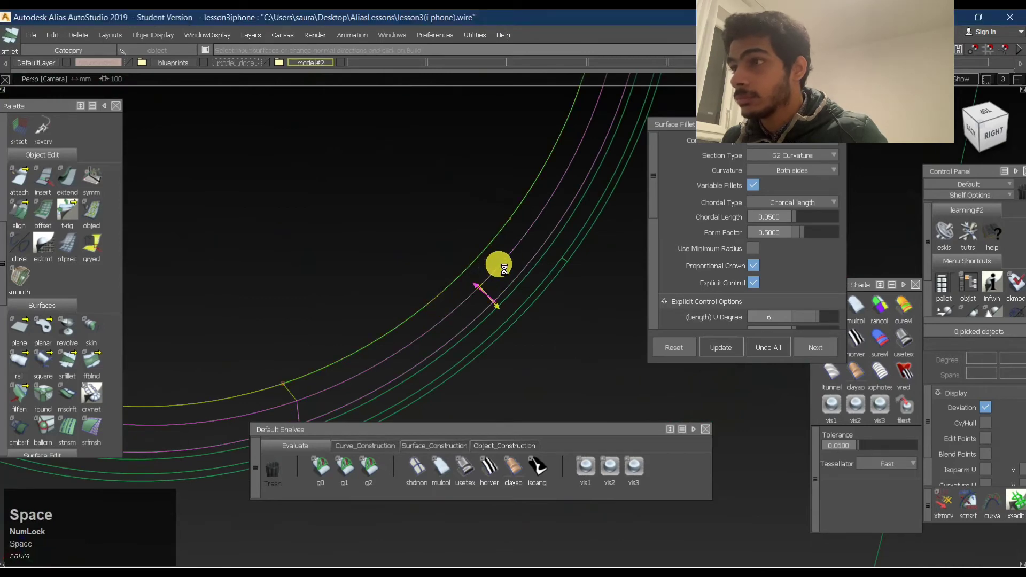
# Start the last surface fillet of the flash opening with the inner flash wall segments as its first side.
pyautogui.keyDown('alt'); pyautogui.keyDown('shift'); pyautogui.moveTo(522, 256); pyautogui.dragTo(556, 257); pyautogui.keyUp('shift'); pyautogui.keyUp('alt')
pyautogui.keyDown('alt'); pyautogui.keyDown('shift'); pyautogui.moveTo(556, 257); pyautogui.dragTo(481, 213, button='right'); pyautogui.keyUp('shift'); pyautogui.keyUp('alt')
pyautogui.keyDown('alt'); pyautogui.keyDown('shift'); pyautogui.moveTo(481, 214); pyautogui.dragTo(553, 129); pyautogui.keyUp('shift'); pyautogui.keyUp('alt')
pyautogui.keyDown('alt'); pyautogui.keyDown('shift'); pyautogui.moveTo(553, 128); pyautogui.dragTo(549, 287, button='middle'); pyautogui.keyUp('shift'); pyautogui.keyUp('alt')
pyautogui.keyDown('alt'); pyautogui.keyDown('shift'); pyautogui.moveTo(554, 290); pyautogui.dragTo(580, 229, button='right'); pyautogui.keyUp('shift'); pyautogui.keyUp('alt')
pyautogui.keyDown('alt'); pyautogui.keyDown('shift'); pyautogui.moveTo(571, 228); pyautogui.dragTo(570, 259, button='middle'); pyautogui.keyUp('shift'); pyautogui.keyUp('alt')
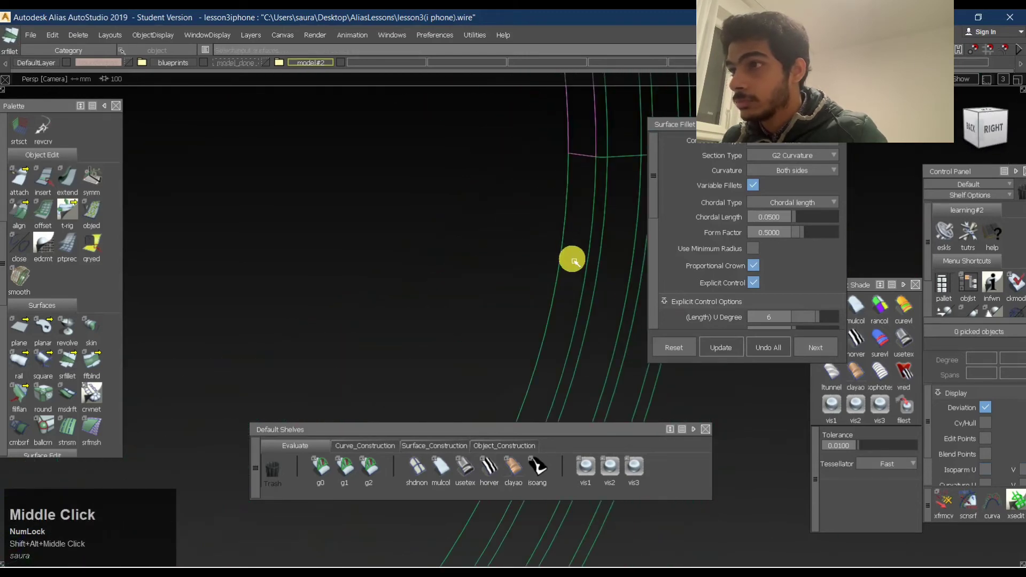
pyautogui.keyDown('alt'); pyautogui.keyDown('shift'); pyautogui.moveTo(570, 258); pyautogui.dragTo(577, 271, button='right'); pyautogui.keyUp('shift'); pyautogui.keyUp('alt')
pyautogui.keyDown('alt'); pyautogui.keyDown('shift'); pyautogui.moveTo(577, 271); pyautogui.dragTo(474, 311, button='middle'); pyautogui.keyUp('shift'); pyautogui.keyUp('alt')
pyautogui.keyDown('alt'); pyautogui.keyDown('shift'); pyautogui.moveTo(450, 285); pyautogui.dragTo(449, 261, button='right'); pyautogui.keyUp('shift'); pyautogui.keyUp('alt')
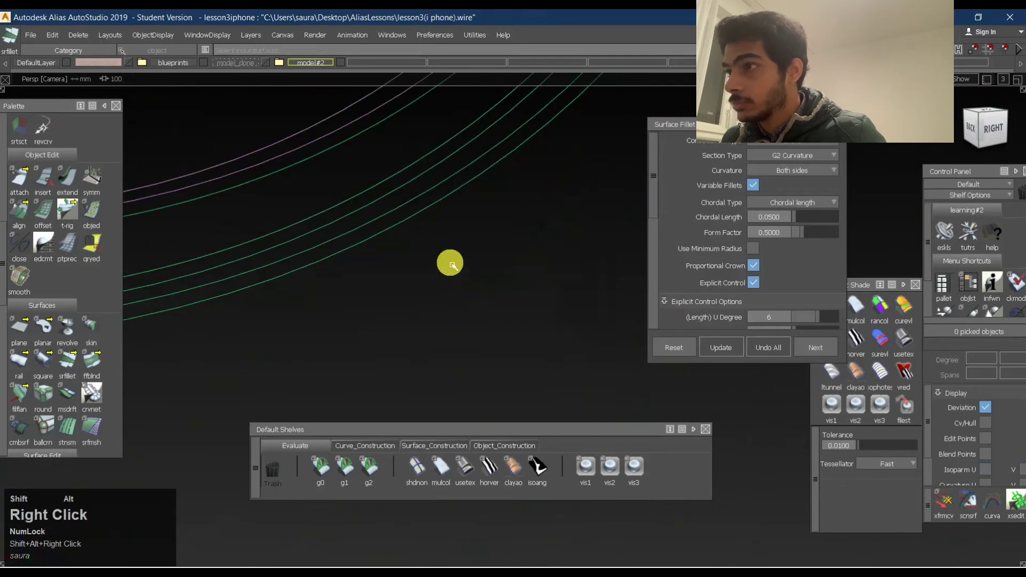
pyautogui.keyDown('alt'); pyautogui.keyDown('shift'); pyautogui.moveTo(448, 261); pyautogui.dragTo(444, 326, button='middle'); pyautogui.keyUp('shift'); pyautogui.keyUp('alt')
pyautogui.keyDown('alt'); pyautogui.keyDown('shift'); pyautogui.moveTo(444, 325); pyautogui.dragTo(339, 346); pyautogui.keyUp('shift'); pyautogui.keyUp('alt')
pyautogui.keyDown('alt'); pyautogui.keyDown('shift'); pyautogui.moveTo(339, 347); pyautogui.dragTo(439, 326, button='middle'); pyautogui.keyUp('shift'); pyautogui.keyUp('alt')
pyautogui.keyDown('alt'); pyautogui.keyDown('shift'); pyautogui.moveTo(444, 329); pyautogui.dragTo(368, 262); pyautogui.keyUp('shift'); pyautogui.keyUp('alt')
pyautogui.moveTo(369, 255)
pyautogui.keyDown('alt'); pyautogui.keyDown('shift'); pyautogui.mouseDown(button='right')
pyautogui.moveTo(394, 233)
pyautogui.moveTo(374, 262)
pyautogui.mouseUp(button='right'); pyautogui.keyUp('shift'); pyautogui.keyUp('alt')
pyautogui.keyDown('alt'); pyautogui.keyDown('shift'); pyautogui.moveTo(374, 262); pyautogui.dragTo(321, 326, button='middle'); pyautogui.keyUp('shift'); pyautogui.keyUp('alt')
# Add the closing disc as the second side and build the fillet with chordal length 0.05.
pyautogui.keyDown('alt'); pyautogui.keyDown('shift'); pyautogui.moveTo(321, 326); pyautogui.dragTo(435, 284); pyautogui.keyUp('shift'); pyautogui.keyUp('alt')
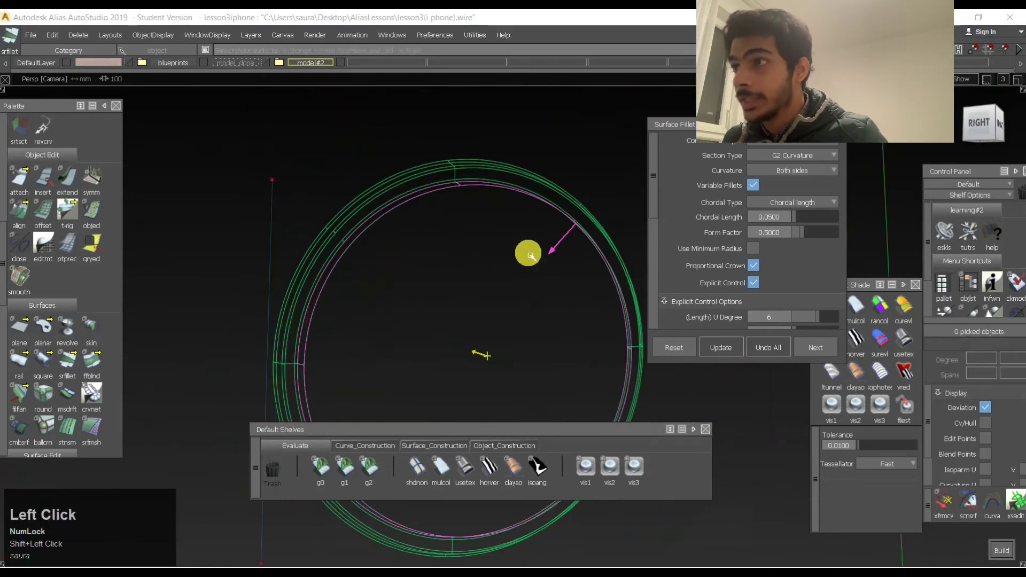
pyautogui.press('space')
pyautogui.click(451, 332)
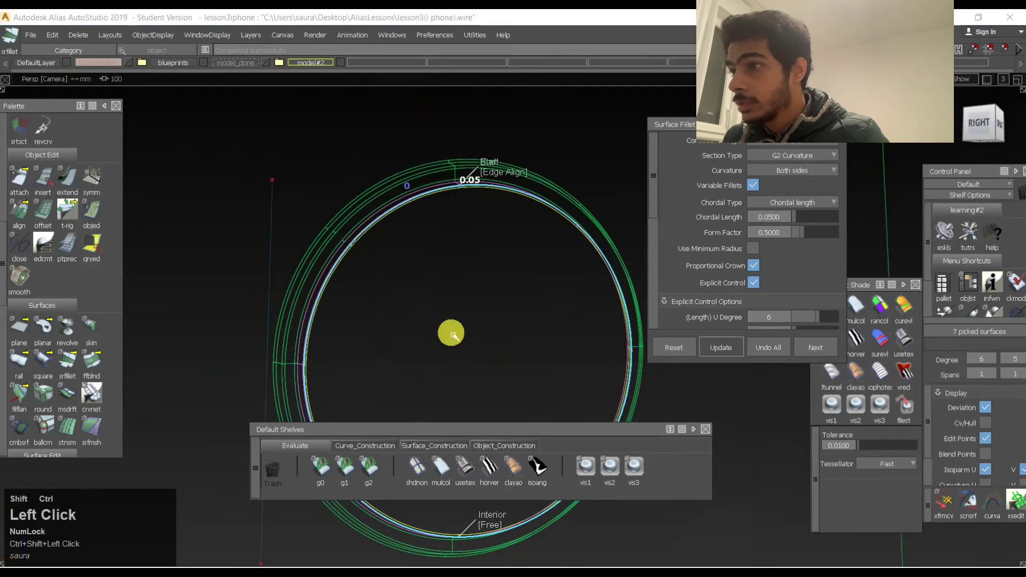
# Shade the model with the reflective texture and examine the fillets around the flash opening from several angles.
pyautogui.click(465, 467)
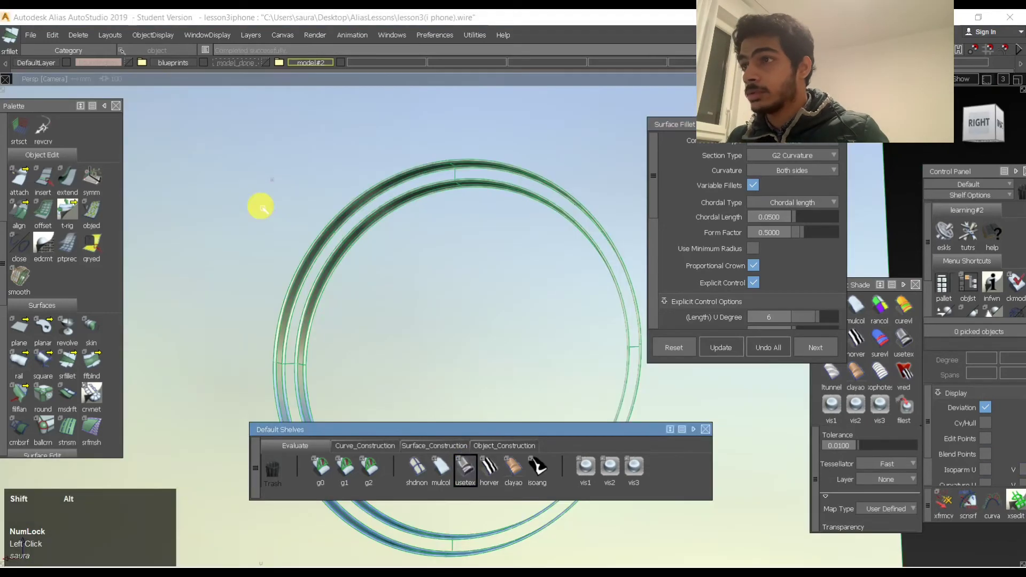
pyautogui.keyDown('alt'); pyautogui.keyDown('shift'); pyautogui.moveTo(258, 206); pyautogui.dragTo(449, 244); pyautogui.keyUp('shift'); pyautogui.keyUp('alt')
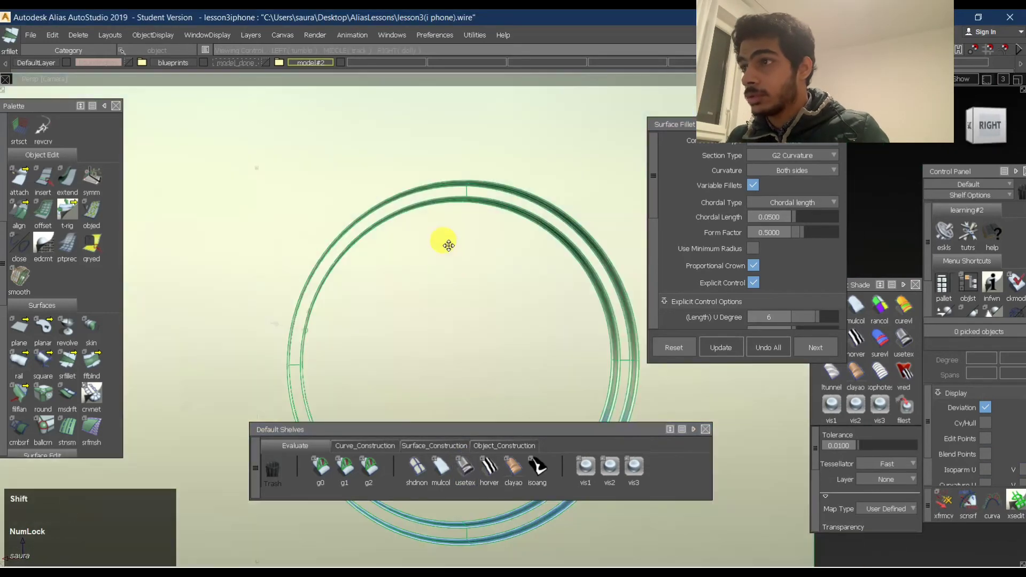
pyautogui.keyDown('alt'); pyautogui.keyDown('shift'); pyautogui.moveTo(449, 244); pyautogui.dragTo(447, 140, button='middle'); pyautogui.keyUp('shift'); pyautogui.keyUp('alt')
pyautogui.keyDown('ctrl'); pyautogui.keyDown('shift'); pyautogui.moveTo(535, 172); pyautogui.dragTo(537, 225, button='middle'); pyautogui.keyUp('shift'); pyautogui.keyUp('ctrl')
pyautogui.keyDown('alt'); pyautogui.keyDown('shift'); pyautogui.moveTo(537, 224); pyautogui.dragTo(545, 231, button='right'); pyautogui.keyUp('shift'); pyautogui.keyUp('alt')
pyautogui.keyDown('alt'); pyautogui.keyDown('shift'); pyautogui.moveTo(545, 232); pyautogui.dragTo(426, 246); pyautogui.keyUp('shift'); pyautogui.keyUp('alt')
pyautogui.keyDown('alt'); pyautogui.keyDown('shift'); pyautogui.moveTo(426, 247); pyautogui.dragTo(456, 210, button='right'); pyautogui.keyUp('shift'); pyautogui.keyUp('alt')
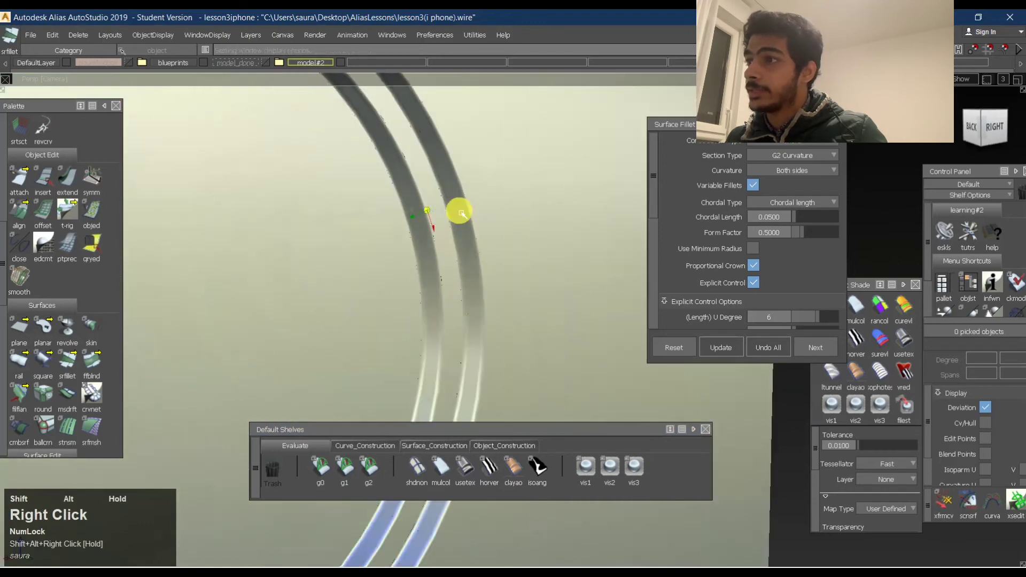
pyautogui.keyDown('alt'); pyautogui.keyDown('shift'); pyautogui.moveTo(456, 211); pyautogui.dragTo(524, 183); pyautogui.keyUp('shift'); pyautogui.keyUp('alt')
pyautogui.keyDown('ctrl'); pyautogui.keyDown('shift'); pyautogui.moveTo(433, 193); pyautogui.dragTo(432, 243, button='middle'); pyautogui.keyUp('shift'); pyautogui.keyUp('ctrl')
pyautogui.keyDown('alt'); pyautogui.keyDown('shift'); pyautogui.moveTo(433, 195); pyautogui.dragTo(545, 204, button='right'); pyautogui.keyUp('shift'); pyautogui.keyUp('alt')
pyautogui.keyDown('ctrl'); pyautogui.keyDown('shift'); pyautogui.moveTo(545, 204); pyautogui.dragTo(465, 206, button='middle'); pyautogui.keyUp('shift'); pyautogui.keyUp('ctrl')
# Try chordal lengths of 0.1 and 0.2 on the fillet between the step ledge and the inner flash wall.
pyautogui.click(410, 258)
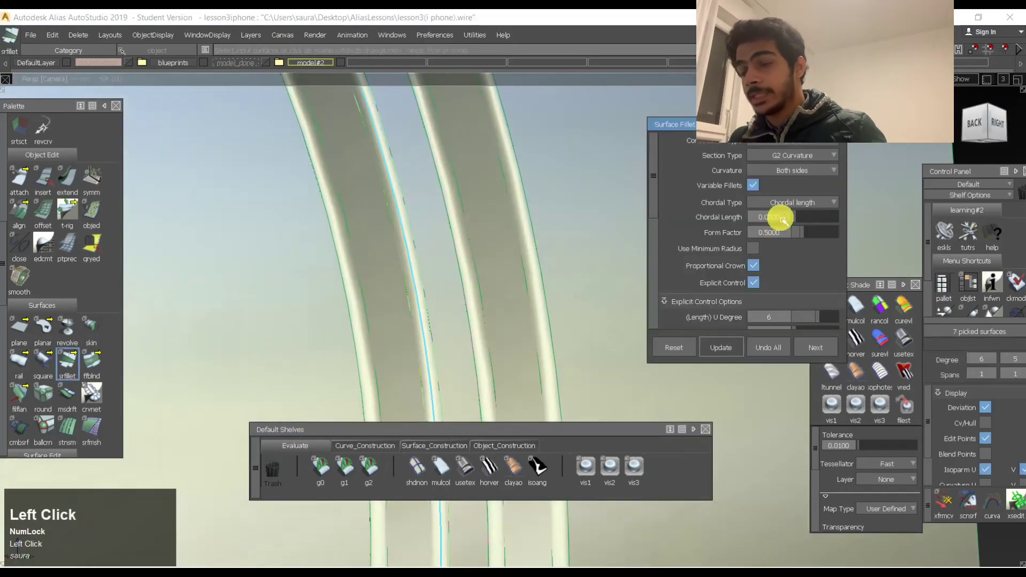
pyautogui.press('space')
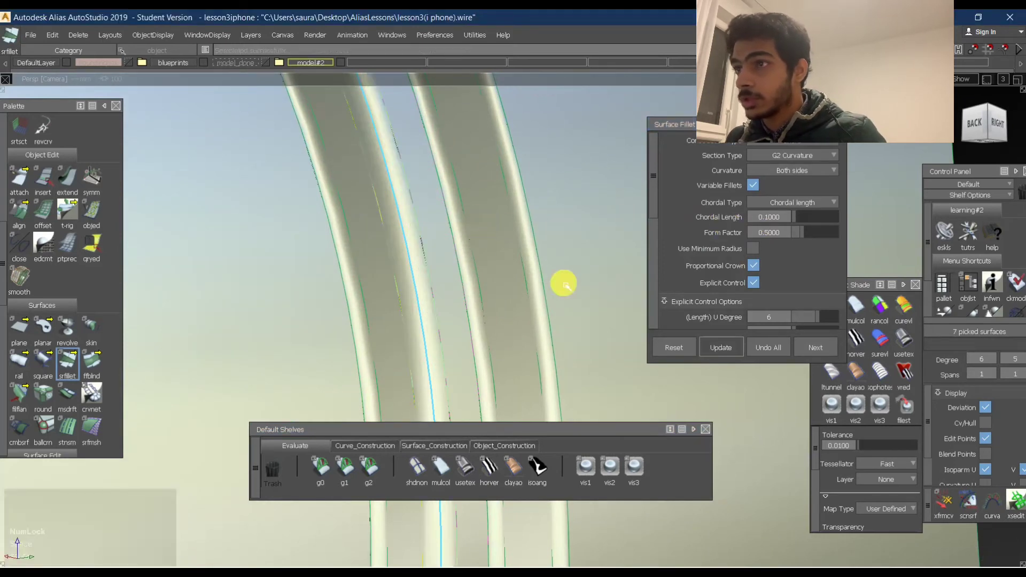
pyautogui.click(779, 217)
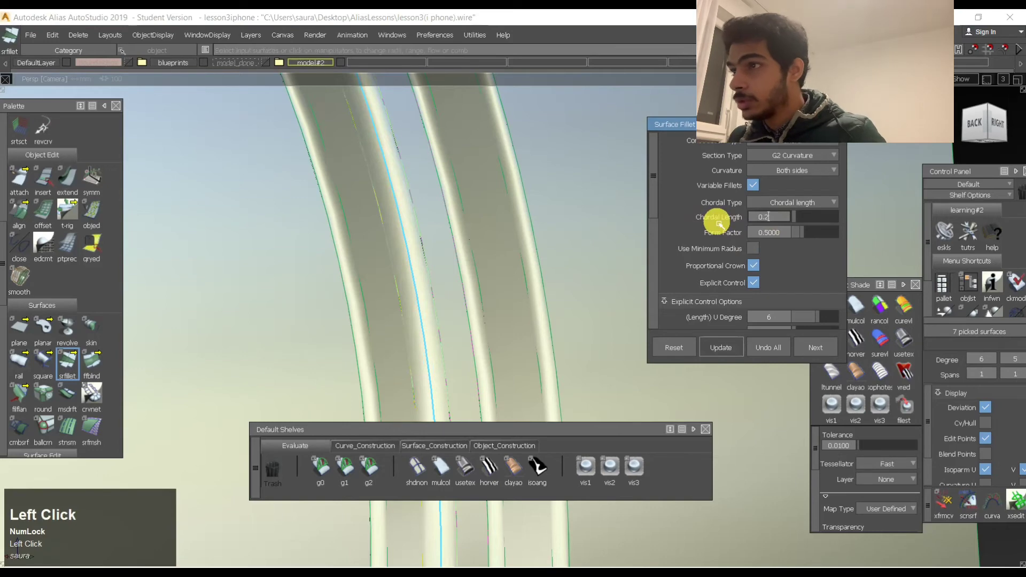
pyautogui.press('space')
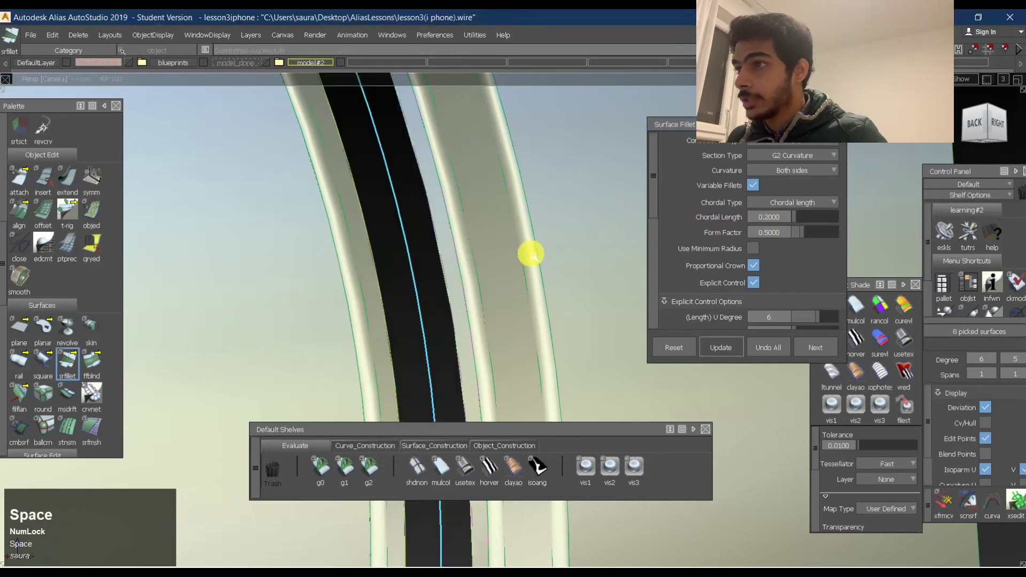
# Refresh the textured shading and examine the widened fillet between the step ledge and the inner flash wall.
pyautogui.keyDown('alt'); pyautogui.keyDown('shift'); pyautogui.moveTo(531, 254); pyautogui.dragTo(501, 241, button='right'); pyautogui.keyUp('shift'); pyautogui.keyUp('alt')
pyautogui.keyDown('ctrl'); pyautogui.keyDown('shift'); pyautogui.moveTo(501, 241); pyautogui.dragTo(483, 321); pyautogui.keyUp('shift'); pyautogui.keyUp('ctrl')
pyautogui.click(464, 460)
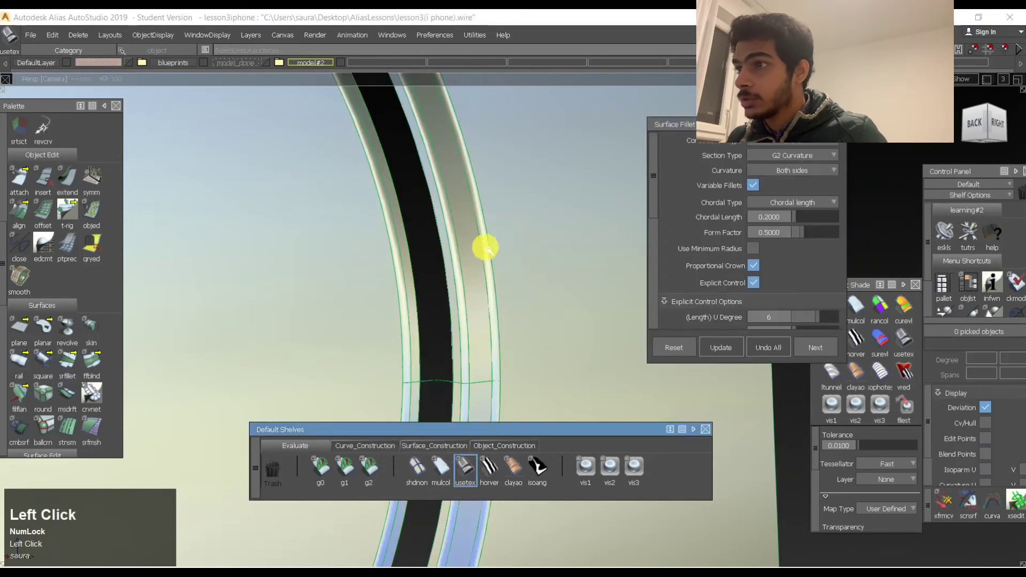
pyautogui.keyDown('ctrl'); pyautogui.keyDown('shift'); pyautogui.moveTo(487, 249); pyautogui.dragTo(483, 293, button='middle'); pyautogui.keyUp('shift'); pyautogui.keyUp('ctrl')
pyautogui.keyDown('alt'); pyautogui.keyDown('shift'); pyautogui.moveTo(579, 269); pyautogui.dragTo(513, 288, button='right'); pyautogui.keyUp('shift'); pyautogui.keyUp('alt')
pyautogui.keyDown('alt'); pyautogui.keyDown('shift'); pyautogui.moveTo(513, 288); pyautogui.dragTo(449, 269); pyautogui.keyUp('shift'); pyautogui.keyUp('alt')
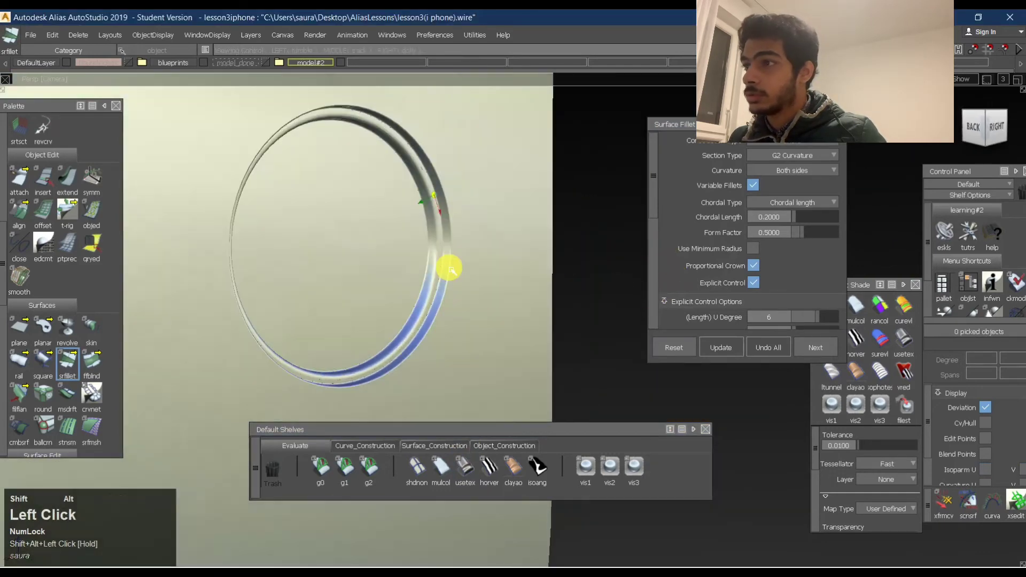
pyautogui.keyDown('alt'); pyautogui.keyDown('shift'); pyautogui.moveTo(449, 269); pyautogui.dragTo(492, 223, button='right'); pyautogui.keyUp('shift'); pyautogui.keyUp('alt')
pyautogui.keyDown('ctrl'); pyautogui.keyDown('shift'); pyautogui.moveTo(492, 222); pyautogui.dragTo(394, 255, button='middle'); pyautogui.keyUp('shift'); pyautogui.keyUp('ctrl')
# Set the chordal length of the fillet between the step ledge and the inner flash wall to 0.15.
pyautogui.click(367, 228)
pyautogui.moveTo(783, 220); pyautogui.dragTo(733, 225)
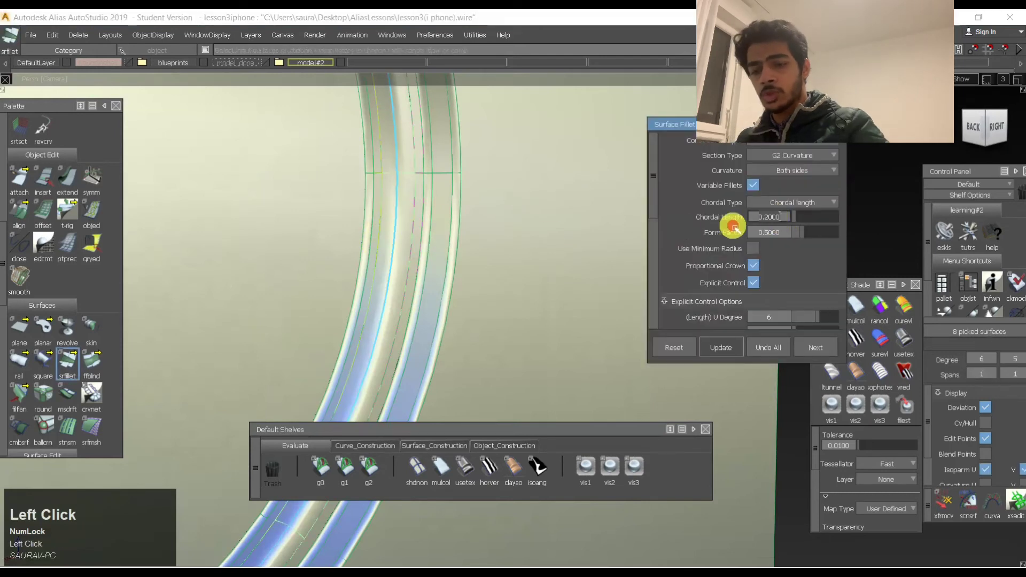
pyautogui.write('0.15')
pyautogui.press('Return')
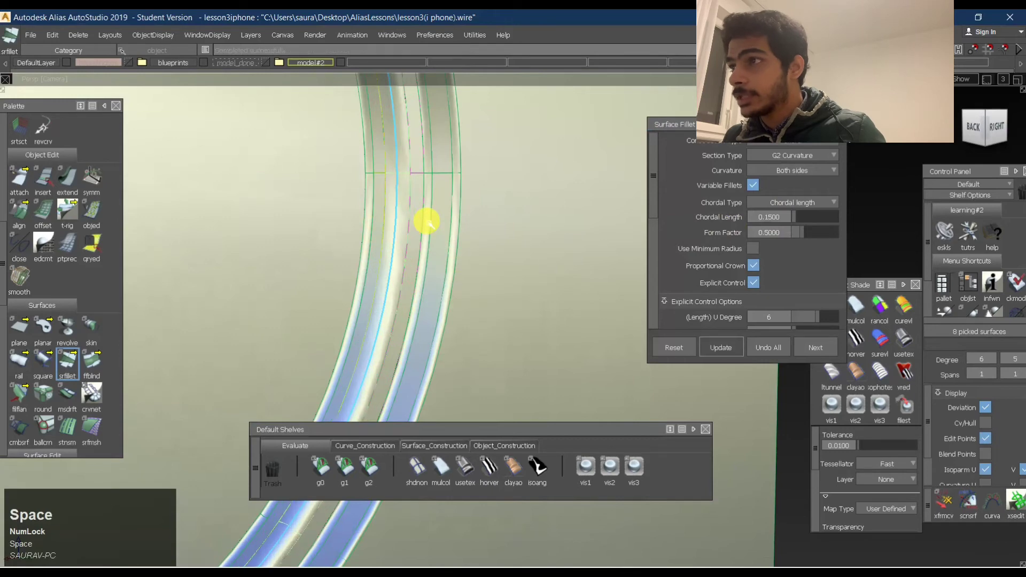
# Apply horizontal zebra stripe shading and examine the highlight flow across the flash opening's fillets.
pyautogui.keyDown('ctrl'); pyautogui.keyDown('shift'); pyautogui.moveTo(426, 222); pyautogui.dragTo(398, 153); pyautogui.keyUp('shift'); pyautogui.keyUp('ctrl')
pyautogui.moveTo(399, 178)
pyautogui.keyDown('alt'); pyautogui.keyDown('shift'); pyautogui.mouseDown(button='right')
pyautogui.moveTo(433, 163)
pyautogui.moveTo(402, 177)
pyautogui.mouseUp(button='right'); pyautogui.keyUp('shift'); pyautogui.keyUp('alt')
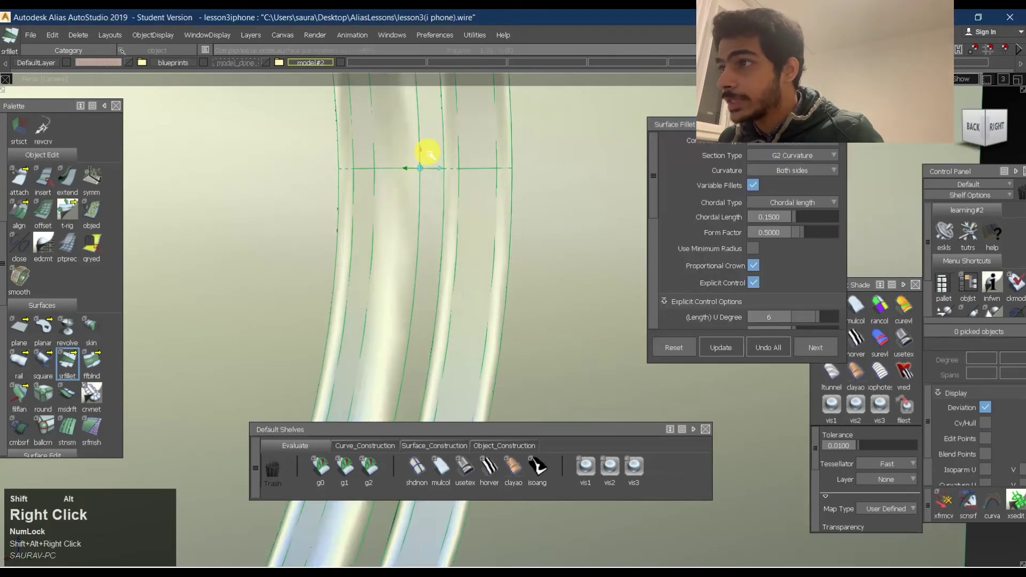
pyautogui.moveTo(420, 198)
pyautogui.keyDown('alt'); pyautogui.keyDown('shift'); pyautogui.mouseDown()
pyautogui.moveTo(419, 167)
pyautogui.moveTo(151, 264)
pyautogui.moveTo(298, 297)
pyautogui.moveTo(542, 258)
pyautogui.moveTo(382, 288)
pyautogui.moveTo(446, 234)
pyautogui.moveTo(452, 320)
pyautogui.moveTo(451, 197)
pyautogui.moveTo(421, 219)
pyautogui.moveTo(298, 206)
pyautogui.moveTo(538, 229)
pyautogui.moveTo(395, 219)
pyautogui.mouseUp(); pyautogui.keyUp('shift'); pyautogui.keyUp('alt')
pyautogui.click(489, 467)
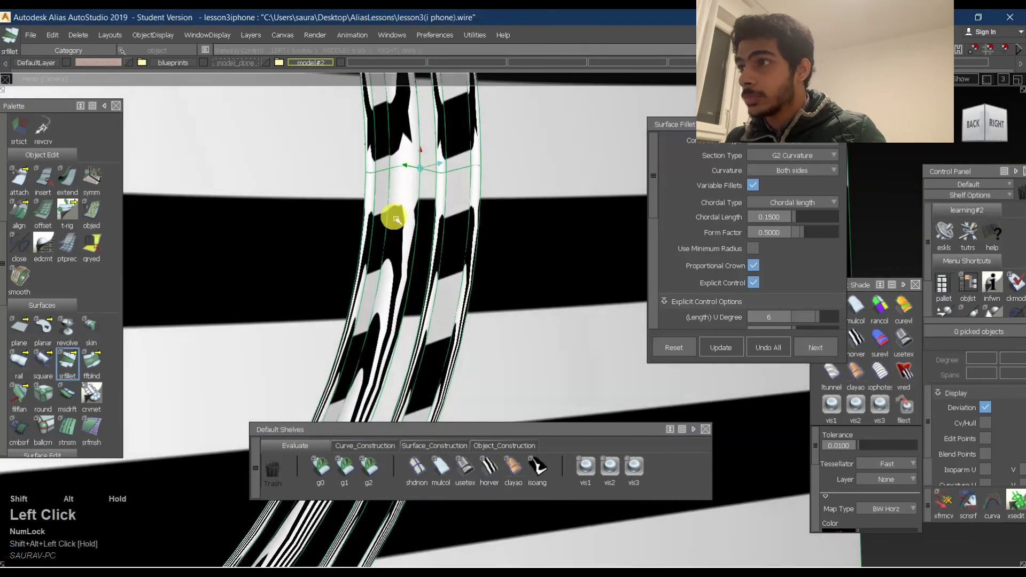
pyautogui.keyDown('alt'); pyautogui.keyDown('shift'); pyautogui.moveTo(466, 217); pyautogui.dragTo(480, 211); pyautogui.keyUp('shift'); pyautogui.keyUp('alt')
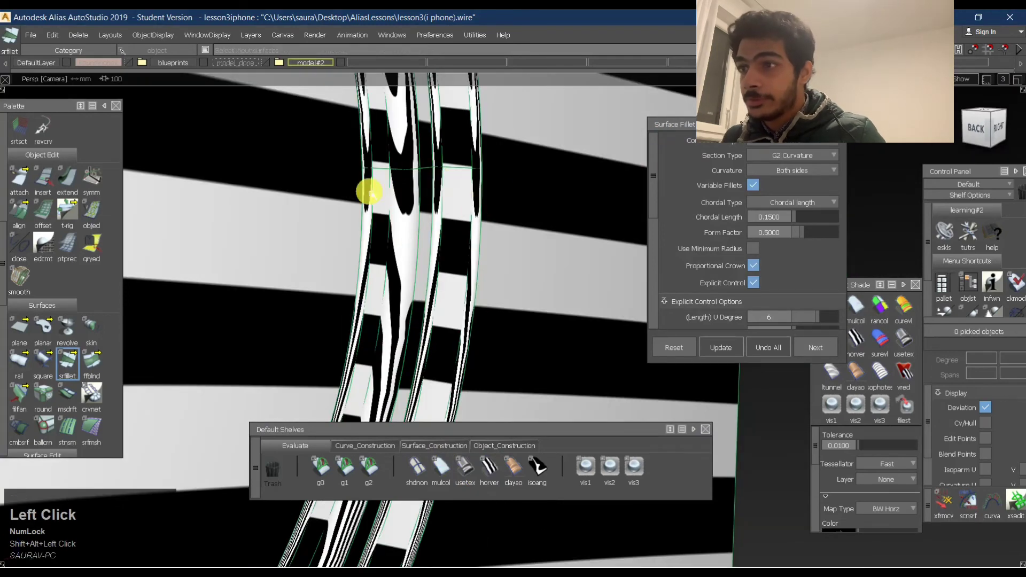
# Set the diagnostic shading tolerance to 0.0001 with the Accurate tessellator and examine the refined zebra stripes on the flash fillets.
pyautogui.moveTo(851, 276); pyautogui.dragTo(893, 246)
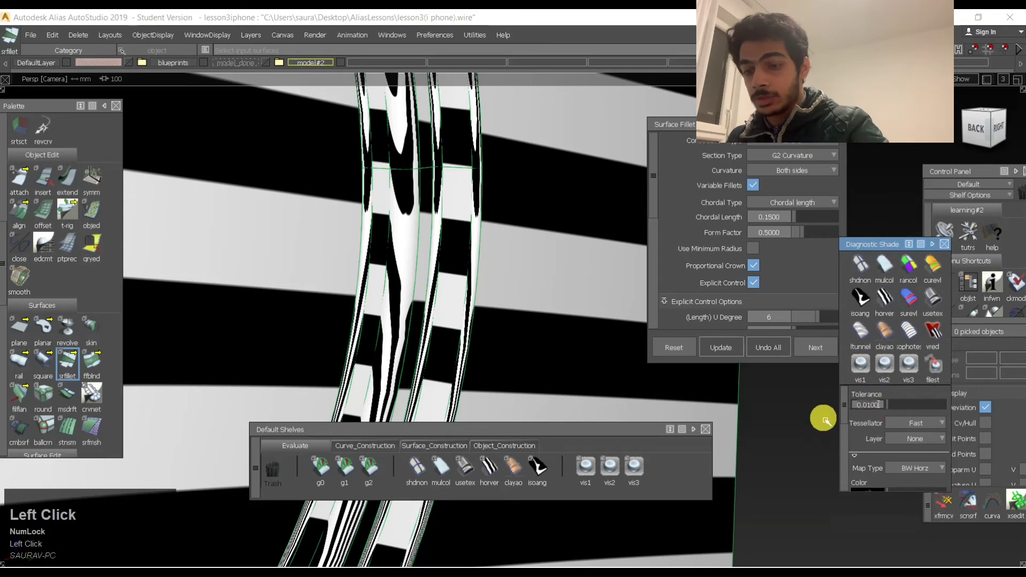
pyautogui.write('.0001')
pyautogui.press('Return')
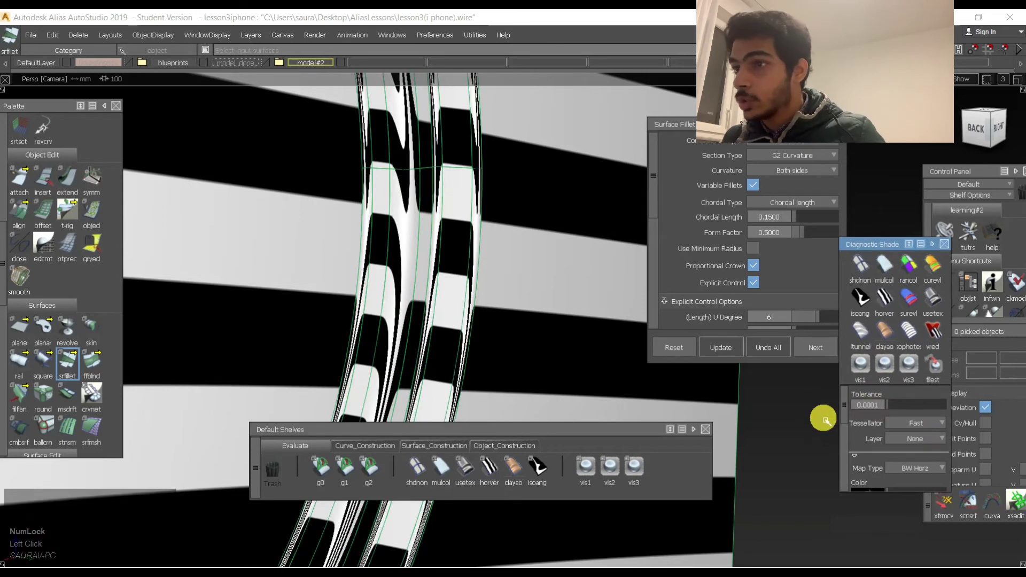
pyautogui.click(927, 422)
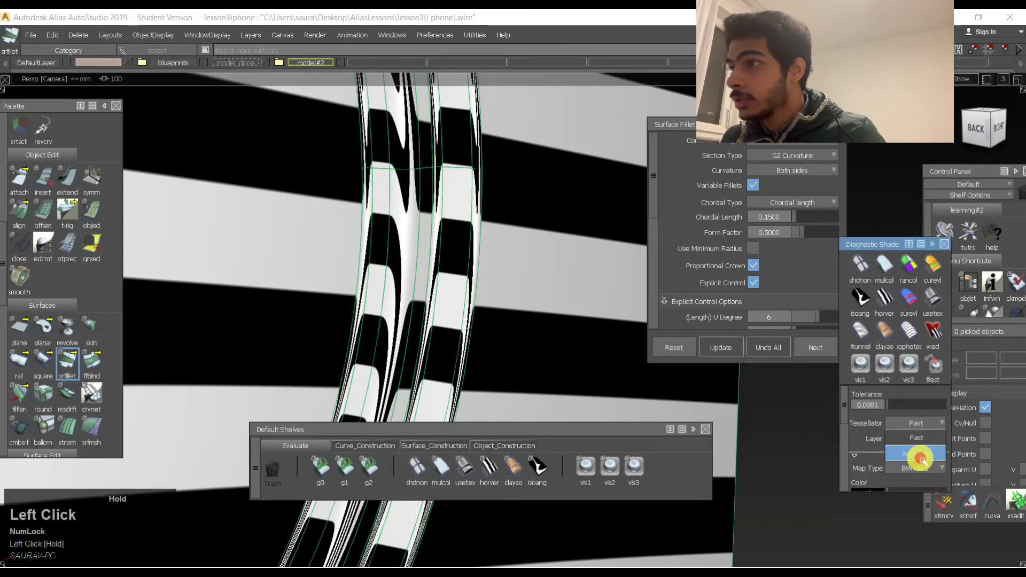
pyautogui.click(917, 458)
pyautogui.click(408, 160)
pyautogui.keyDown('alt'); pyautogui.keyDown('shift'); pyautogui.moveTo(408, 160); pyautogui.dragTo(454, 127, button='right'); pyautogui.keyUp('shift'); pyautogui.keyUp('alt')
pyautogui.keyDown('alt'); pyautogui.keyDown('shift'); pyautogui.moveTo(454, 126); pyautogui.dragTo(435, 192); pyautogui.keyUp('shift'); pyautogui.keyUp('alt')
# Set the shading tolerance to 0.01 with the Fast tessellator and switch the model to user-defined texture shading.
pyautogui.click(879, 406)
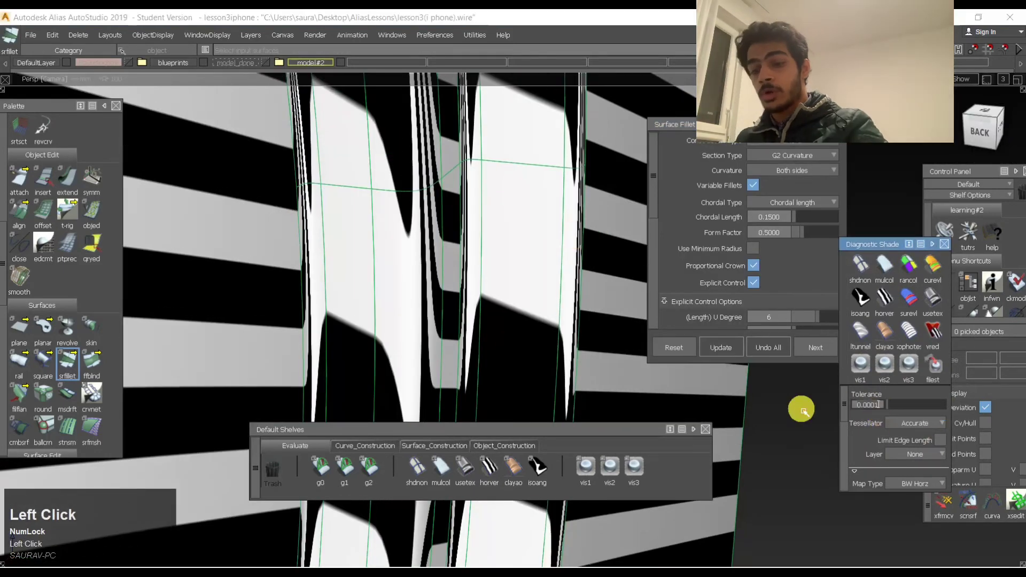
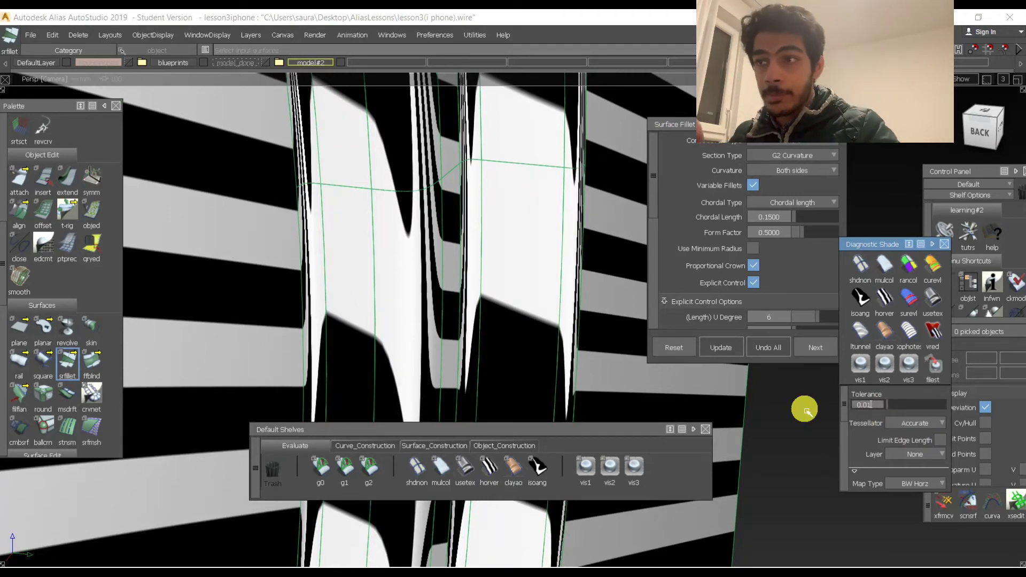
pyautogui.press('Return')
pyautogui.click(927, 422)
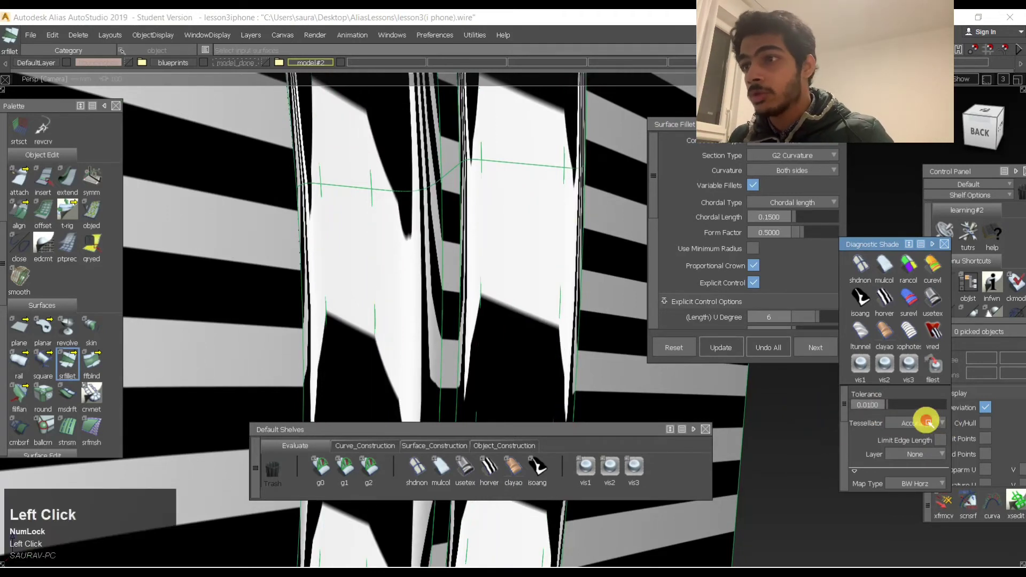
pyautogui.click(928, 438)
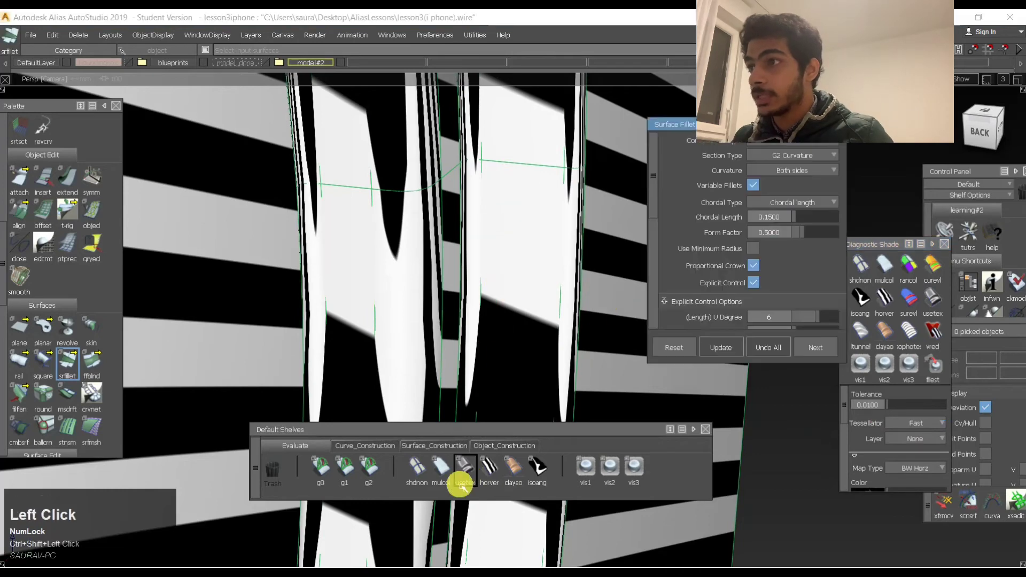
pyautogui.click(462, 472)
# Set the chordal length of the fillet between the flash floor and the inner flash wall to 0.1.
pyautogui.keyDown('alt'); pyautogui.keyDown('shift'); pyautogui.moveTo(508, 229); pyautogui.dragTo(490, 240, button='right'); pyautogui.keyUp('shift'); pyautogui.keyUp('alt')
pyautogui.keyDown('alt'); pyautogui.keyDown('shift'); pyautogui.moveTo(490, 240); pyautogui.dragTo(380, 247); pyautogui.keyUp('shift'); pyautogui.keyUp('alt')
pyautogui.keyDown('alt'); pyautogui.keyDown('shift'); pyautogui.moveTo(380, 247); pyautogui.dragTo(544, 260, button='right'); pyautogui.keyUp('shift'); pyautogui.keyUp('alt')
pyautogui.keyDown('alt'); pyautogui.keyDown('shift'); pyautogui.moveTo(541, 311); pyautogui.dragTo(571, 260, button='right'); pyautogui.keyUp('shift'); pyautogui.keyUp('alt')
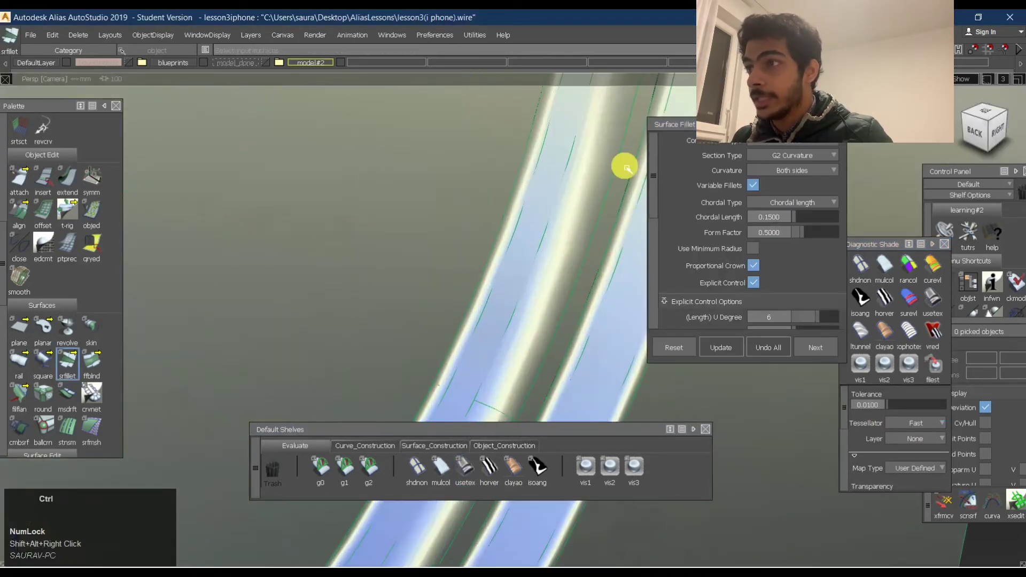
pyautogui.keyDown('ctrl'); pyautogui.keyDown('shift'); pyautogui.moveTo(548, 167); pyautogui.dragTo(503, 174, button='middle'); pyautogui.keyUp('shift'); pyautogui.keyUp('ctrl')
pyautogui.click(521, 196)
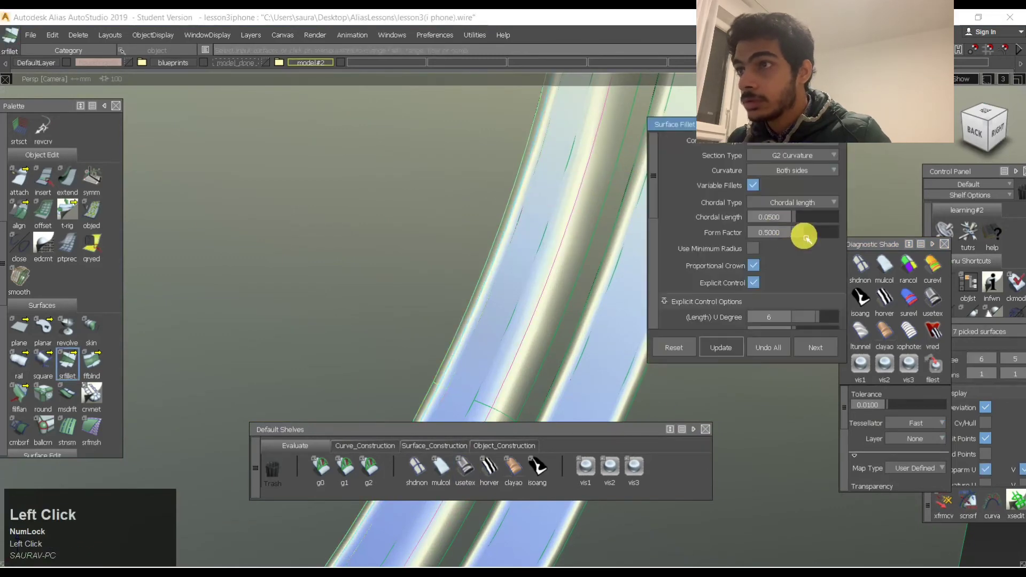
pyautogui.write('0.1')
pyautogui.press('space')
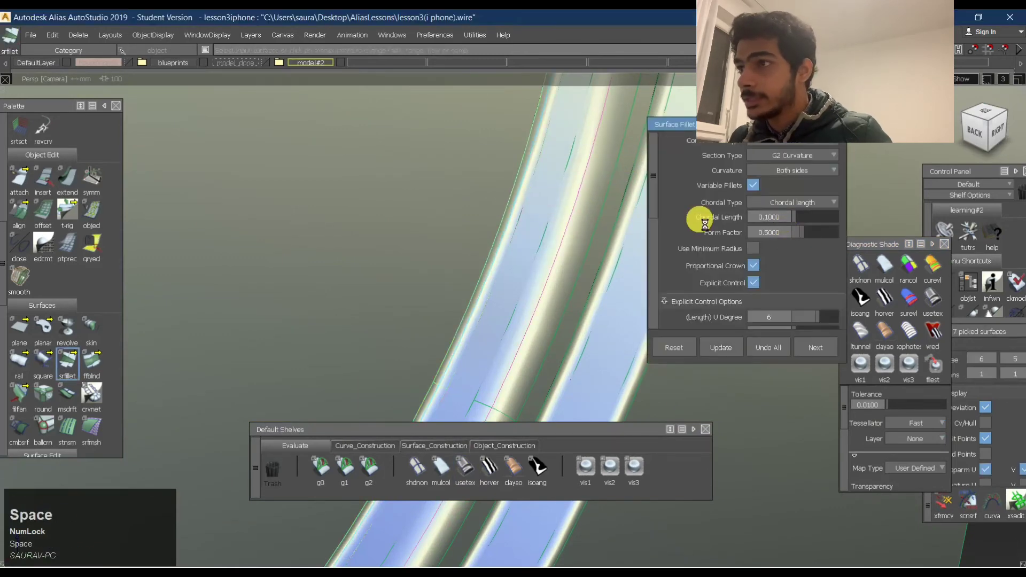
# Set the chordal length of the fillet between the step ledge and the inner flash wall to 0.1.
pyautogui.keyDown('ctrl'); pyautogui.keyDown('shift'); pyautogui.moveTo(623, 240); pyautogui.dragTo(508, 245, button='middle'); pyautogui.keyUp('shift'); pyautogui.keyUp('ctrl')
pyautogui.keyDown('shift'); pyautogui.click(559, 262); pyautogui.keyUp('shift')
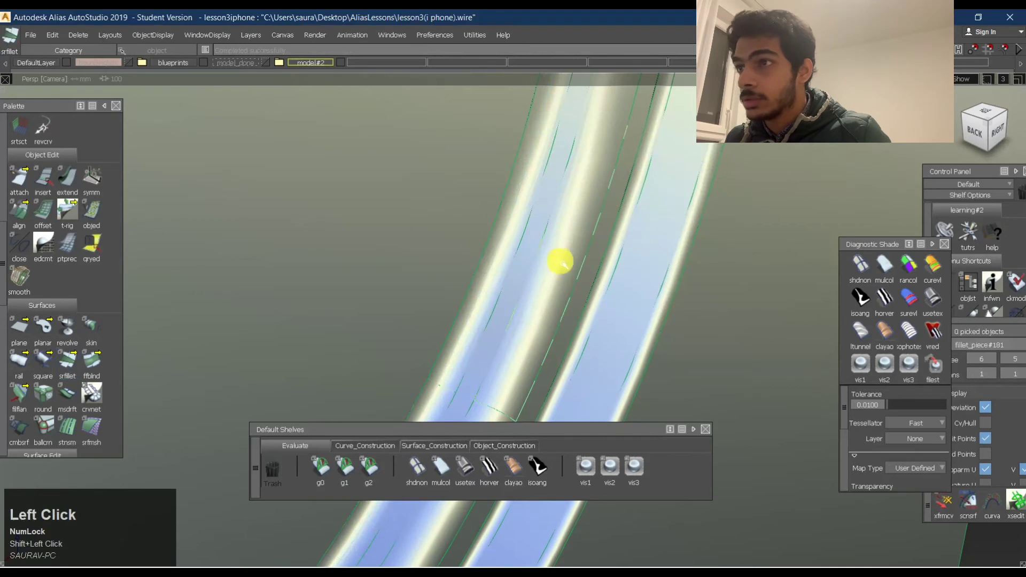
pyautogui.moveTo(780, 217); pyautogui.dragTo(701, 230)
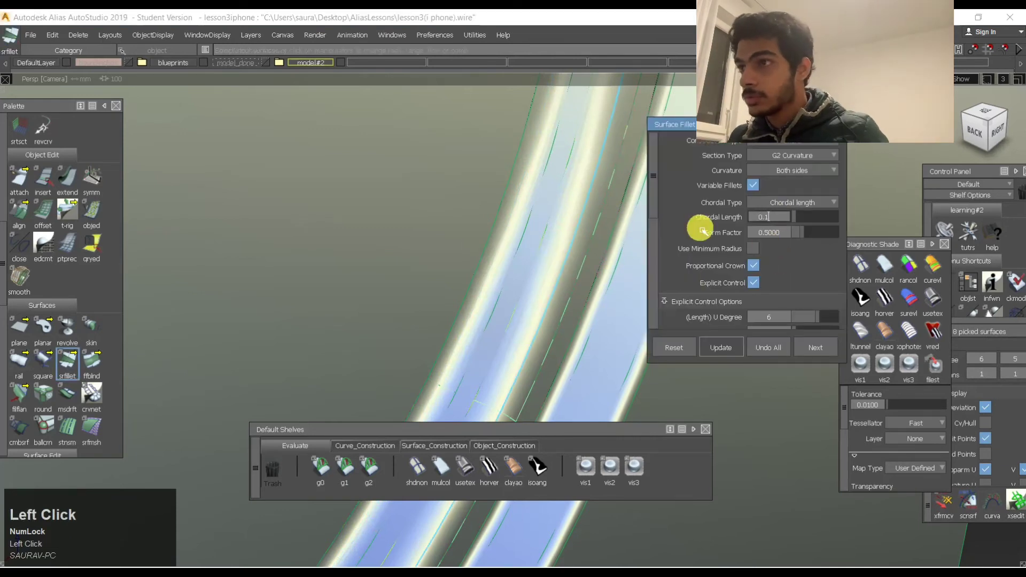
pyautogui.press('space')
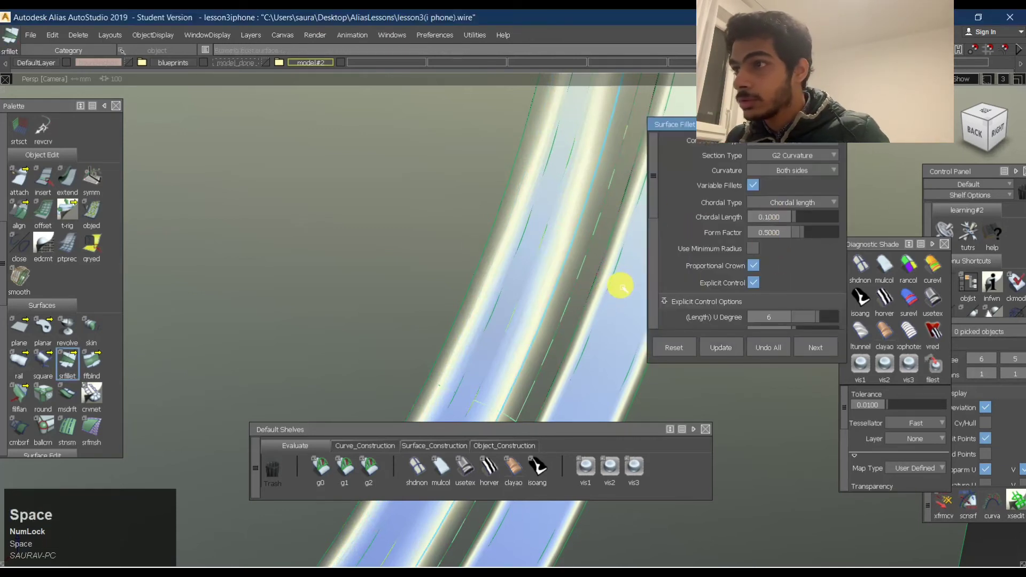
# Set the chordal length of the fillet between the step ledge and the outer flash wall to 0.1.
pyautogui.keyDown('alt'); pyautogui.keyDown('shift'); pyautogui.moveTo(619, 287); pyautogui.dragTo(521, 291, button='middle'); pyautogui.keyUp('shift'); pyautogui.keyUp('alt')
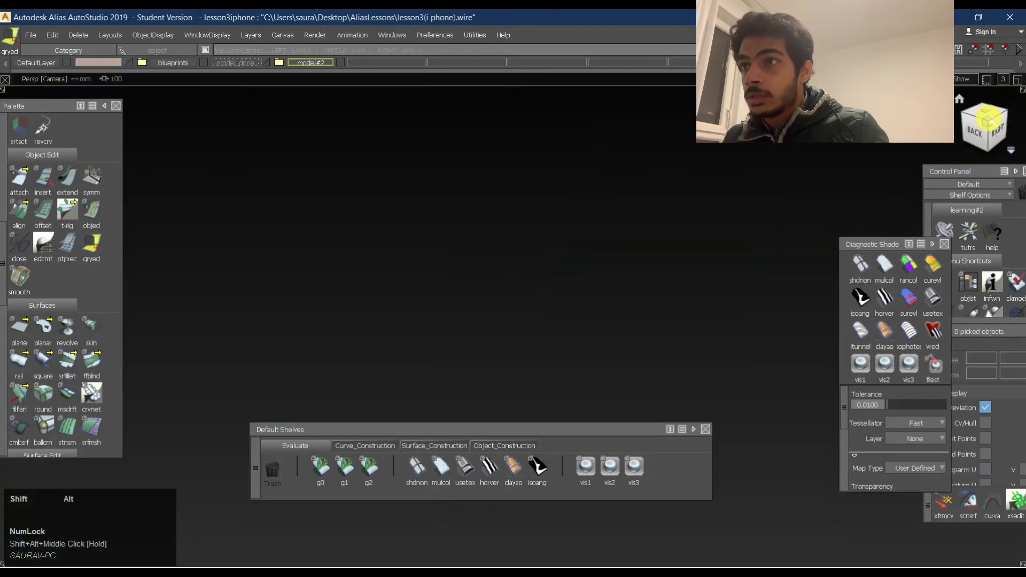
pyautogui.click(976, 172)
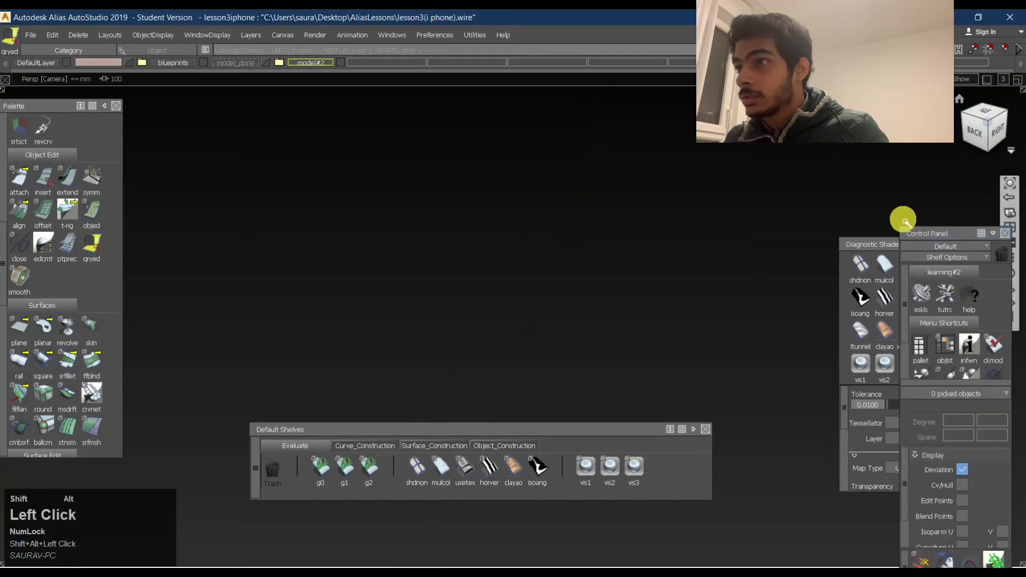
pyautogui.keyDown('alt'); pyautogui.keyDown('shift'); pyautogui.moveTo(904, 219); pyautogui.dragTo(588, 292); pyautogui.keyUp('shift'); pyautogui.keyUp('alt')
pyautogui.keyDown('alt'); pyautogui.keyDown('shift'); pyautogui.moveTo(588, 292); pyautogui.dragTo(614, 277, button='right'); pyautogui.keyUp('shift'); pyautogui.keyUp('alt')
pyautogui.keyDown('alt'); pyautogui.keyDown('shift'); pyautogui.moveTo(614, 277); pyautogui.dragTo(733, 243); pyautogui.keyUp('shift'); pyautogui.keyUp('alt')
pyautogui.keyDown('alt'); pyautogui.keyDown('shift'); pyautogui.moveTo(628, 270); pyautogui.dragTo(662, 240, button='right'); pyautogui.keyUp('shift'); pyautogui.keyUp('alt')
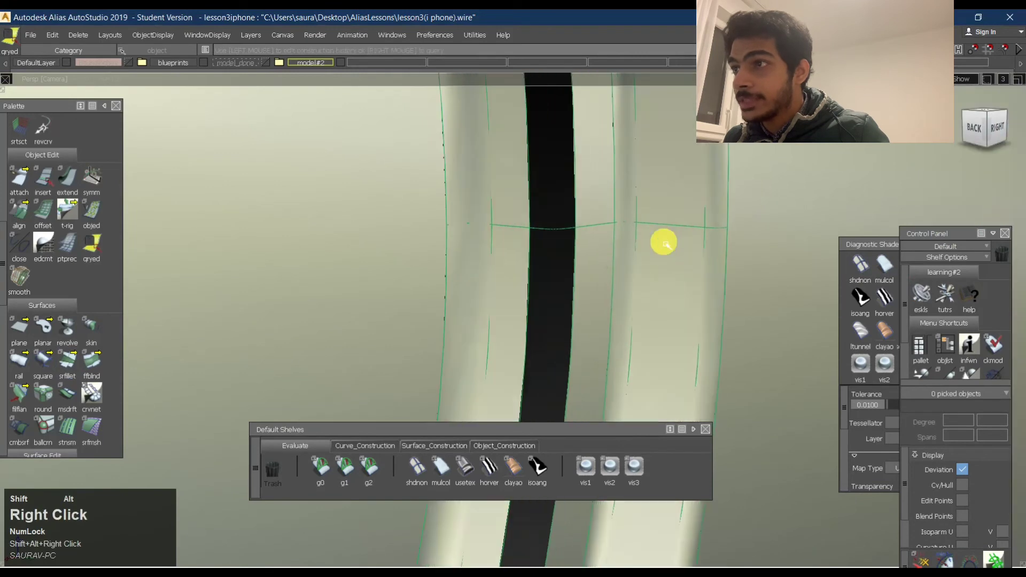
pyautogui.click(620, 242)
pyautogui.click(778, 216)
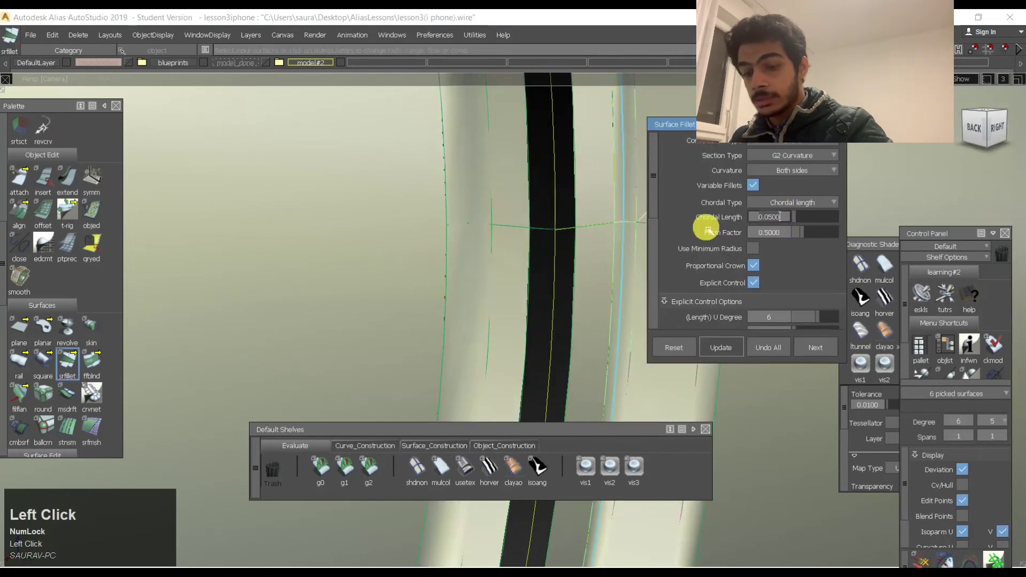
pyautogui.write('0.1')
pyautogui.press('space')
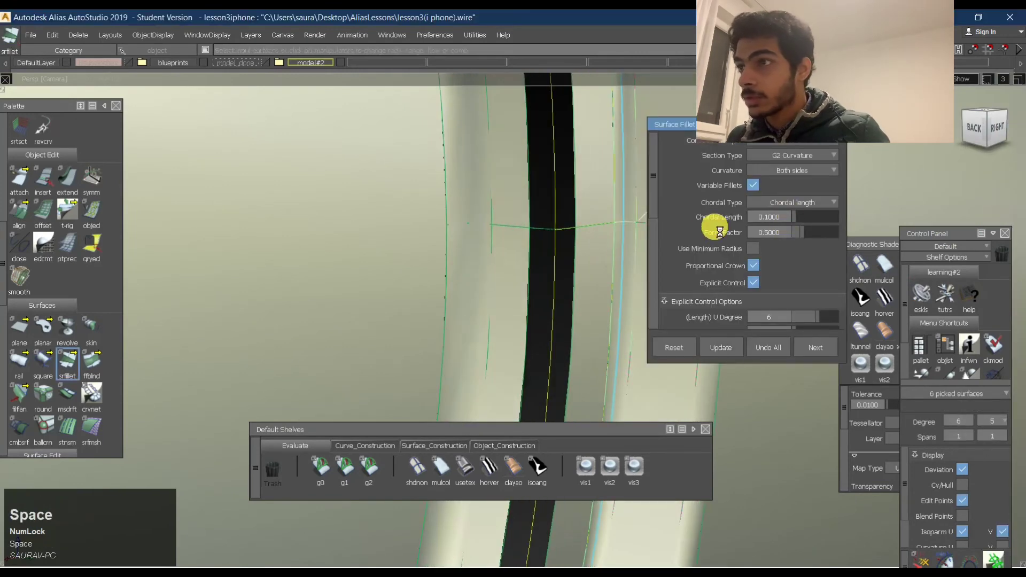
# Set the chordal length of the outermost fillet, between the outer flash wall and the camera bump surface, to 0.1.
pyautogui.keyDown('alt'); pyautogui.keyDown('shift'); pyautogui.moveTo(614, 235); pyautogui.dragTo(515, 243, button='middle'); pyautogui.keyUp('shift'); pyautogui.keyUp('alt')
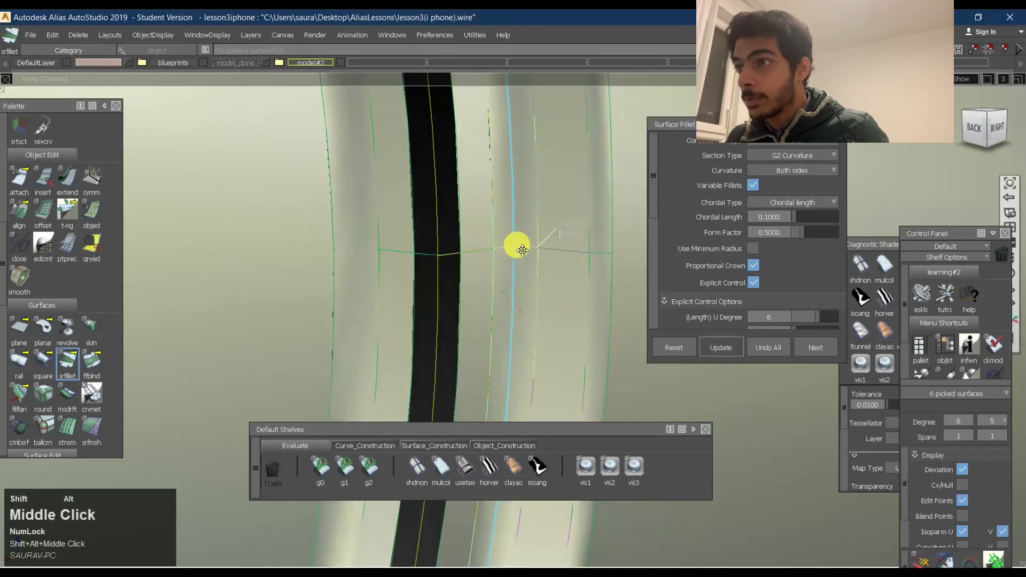
pyautogui.keyDown('ctrl'); pyautogui.keyDown('shift'); pyautogui.click(584, 236); pyautogui.keyUp('shift'); pyautogui.keyUp('ctrl')
pyautogui.keyDown('ctrl'); pyautogui.keyDown('shift'); pyautogui.middleClick(591, 285); pyautogui.keyUp('shift'); pyautogui.keyUp('ctrl')
pyautogui.click(613, 272)
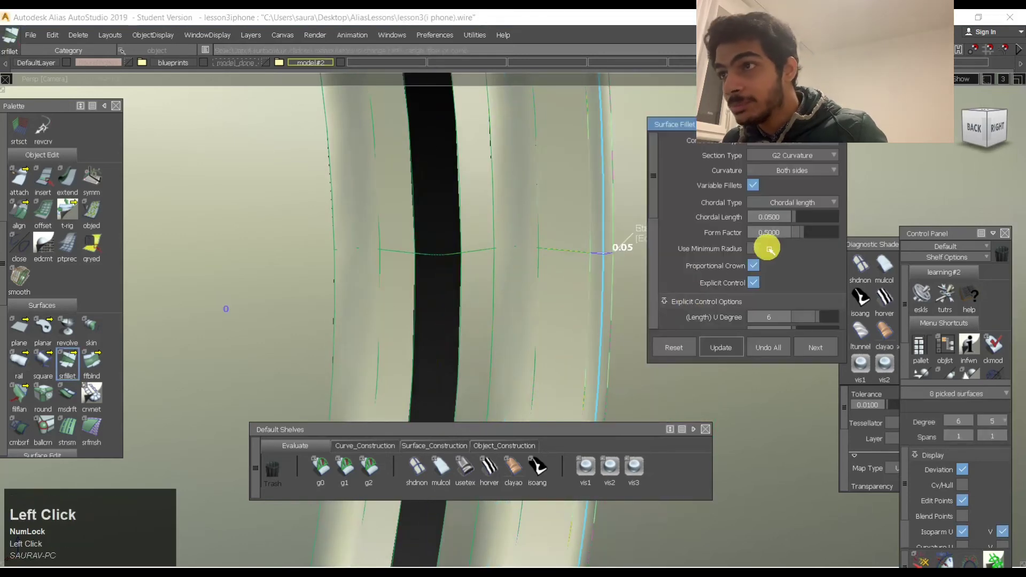
pyautogui.click(785, 218)
pyautogui.write('0.1')
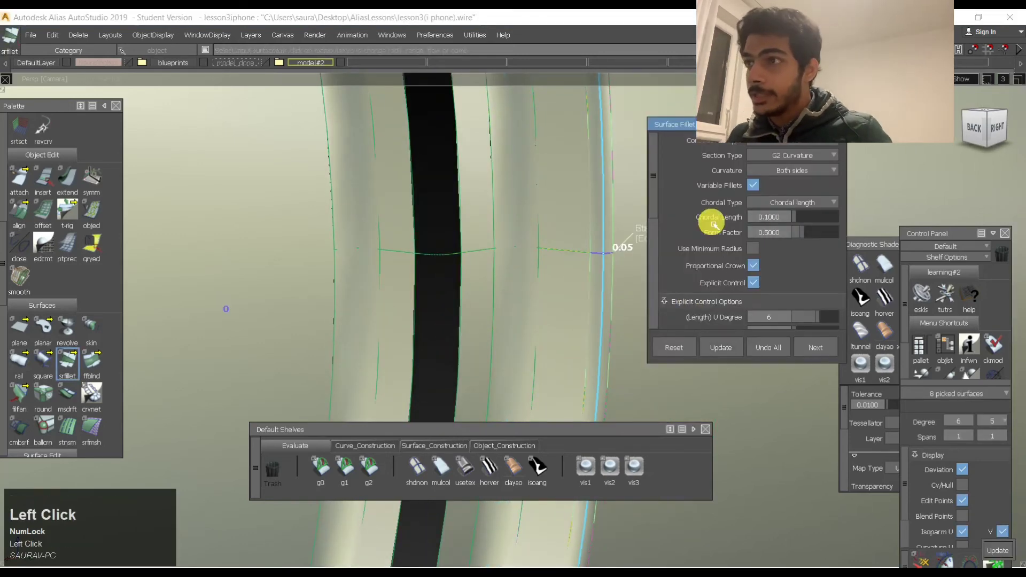
pyautogui.press('space')
pyautogui.click(561, 213)
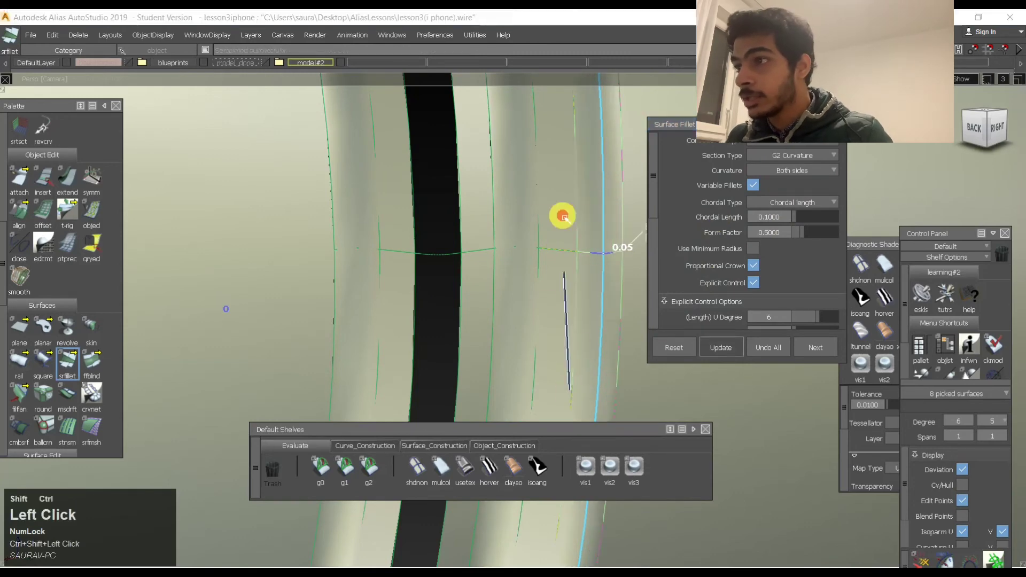
# Refresh the textured shading and examine the highlights of the resized fillets around the whole flash opening.
pyautogui.click(469, 466)
pyautogui.keyDown('alt'); pyautogui.keyDown('shift'); pyautogui.moveTo(602, 270); pyautogui.dragTo(569, 285, button='right'); pyautogui.keyUp('shift'); pyautogui.keyUp('alt')
pyautogui.keyDown('alt'); pyautogui.keyDown('shift'); pyautogui.moveTo(569, 285); pyautogui.dragTo(451, 284); pyautogui.keyUp('shift'); pyautogui.keyUp('alt')
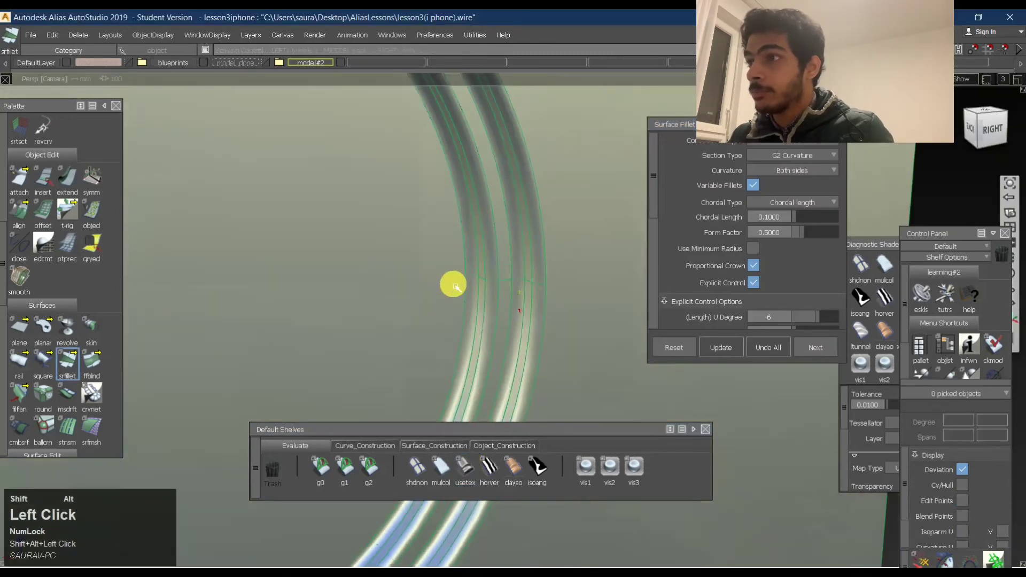
pyautogui.keyDown('ctrl'); pyautogui.keyDown('shift'); pyautogui.moveTo(526, 251); pyautogui.dragTo(543, 279, button='middle'); pyautogui.keyUp('shift'); pyautogui.keyUp('ctrl')
pyautogui.keyDown('alt'); pyautogui.keyDown('shift'); pyautogui.moveTo(542, 279); pyautogui.dragTo(437, 252); pyautogui.keyUp('shift'); pyautogui.keyUp('alt')
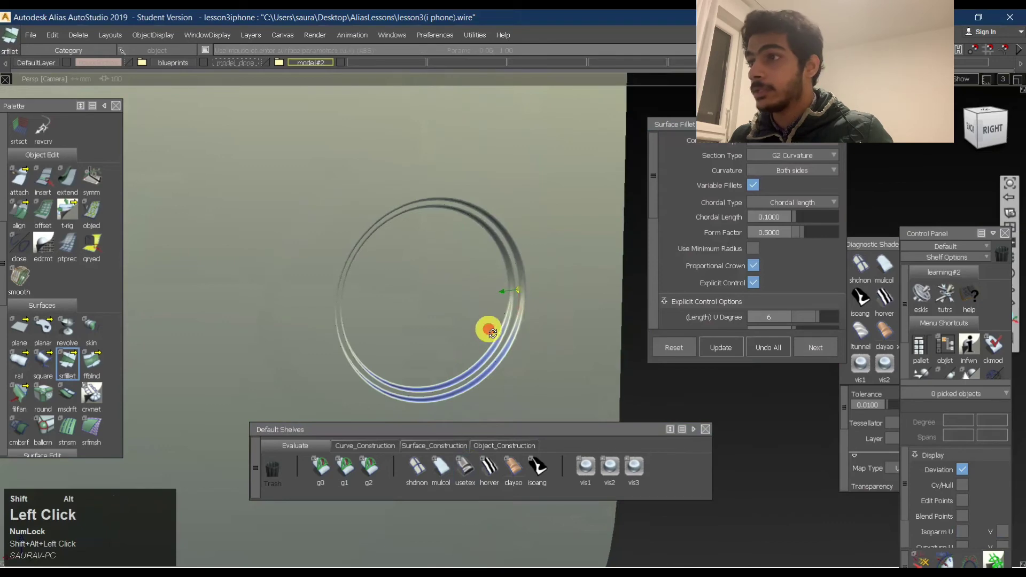
pyautogui.keyDown('alt'); pyautogui.keyDown('shift'); pyautogui.moveTo(491, 331); pyautogui.dragTo(488, 252); pyautogui.keyUp('shift'); pyautogui.keyUp('alt')
pyautogui.keyDown('alt'); pyautogui.keyDown('shift'); pyautogui.moveTo(487, 252); pyautogui.dragTo(408, 235, button='right'); pyautogui.keyUp('shift'); pyautogui.keyUp('alt')
pyautogui.keyDown('alt'); pyautogui.keyDown('shift'); pyautogui.moveTo(408, 235); pyautogui.dragTo(470, 268); pyautogui.keyUp('shift'); pyautogui.keyUp('alt')
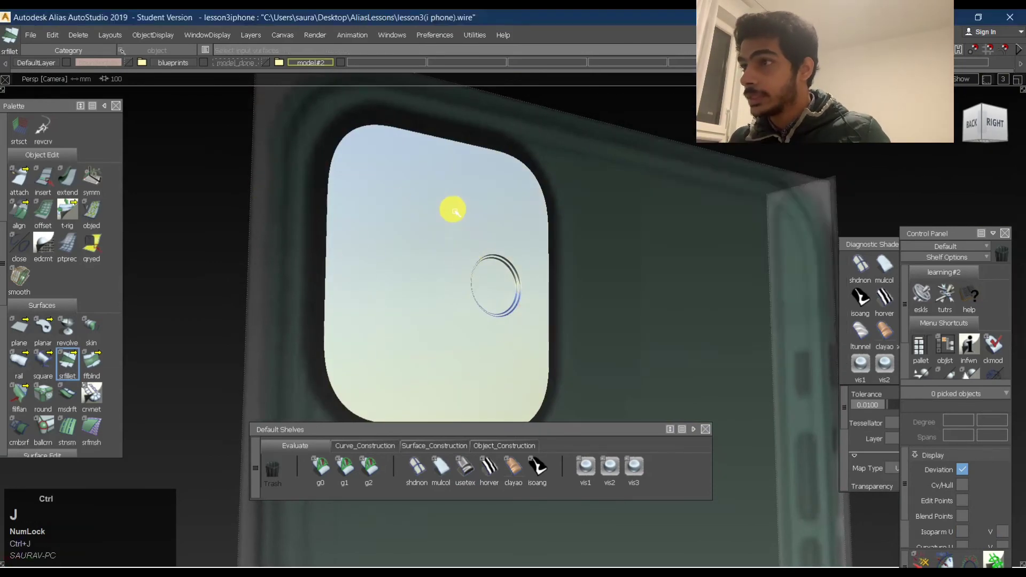
# Shade the whole phone, view the camera bump from the right view, and compare its flash area with the iPhone reference photos.
pyautogui.keyDown('ctrl'); pyautogui.keyDown('shift'); pyautogui.moveTo(463, 241); pyautogui.dragTo(464, 239, button='middle'); pyautogui.keyUp('shift'); pyautogui.keyUp('ctrl')
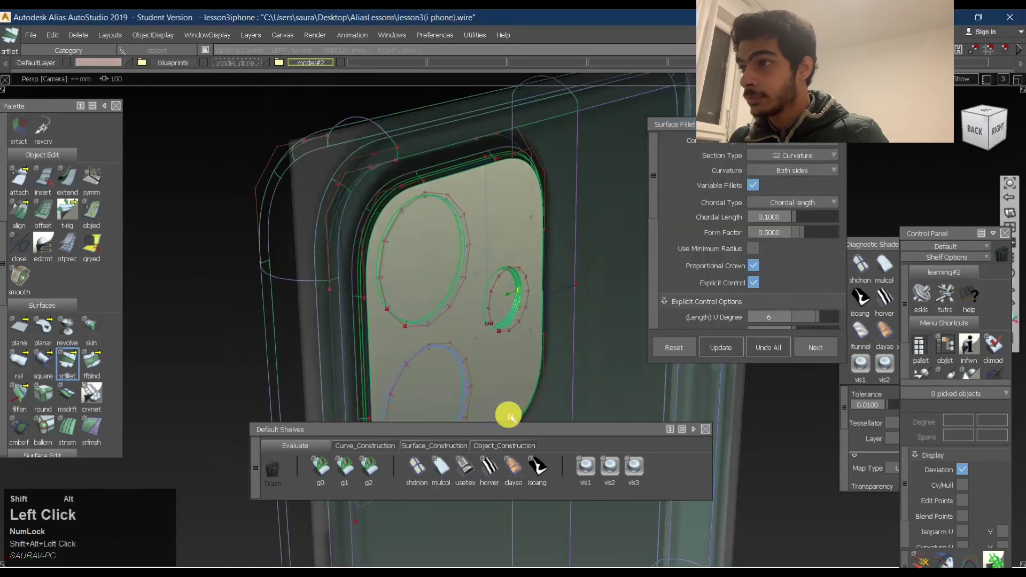
pyautogui.click(466, 466)
pyautogui.keyDown('alt'); pyautogui.keyDown('shift'); pyautogui.moveTo(595, 254); pyautogui.dragTo(508, 203); pyautogui.keyUp('shift'); pyautogui.keyUp('alt')
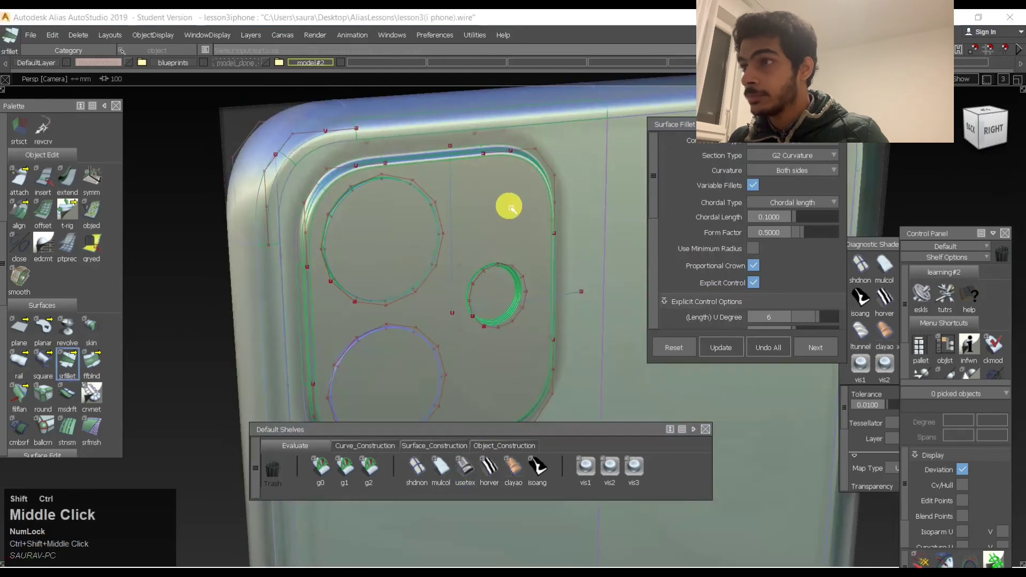
pyautogui.moveTo(503, 224)
pyautogui.keyDown('ctrl'); pyautogui.keyDown('shift'); pyautogui.mouseDown(button='middle')
pyautogui.moveTo(504, 268)
pyautogui.moveTo(634, 269)
pyautogui.mouseUp(button='middle'); pyautogui.keyUp('shift'); pyautogui.keyUp('ctrl')
pyautogui.keyDown('alt'); pyautogui.keyDown('shift'); pyautogui.moveTo(634, 267); pyautogui.dragTo(534, 278); pyautogui.keyUp('shift'); pyautogui.keyUp('alt')
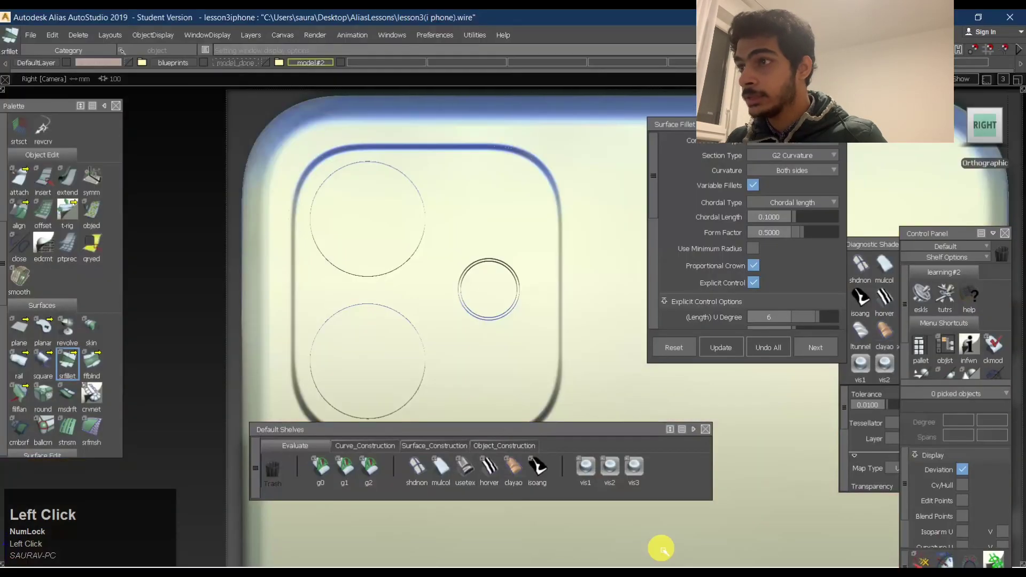
pyautogui.click(706, 561)
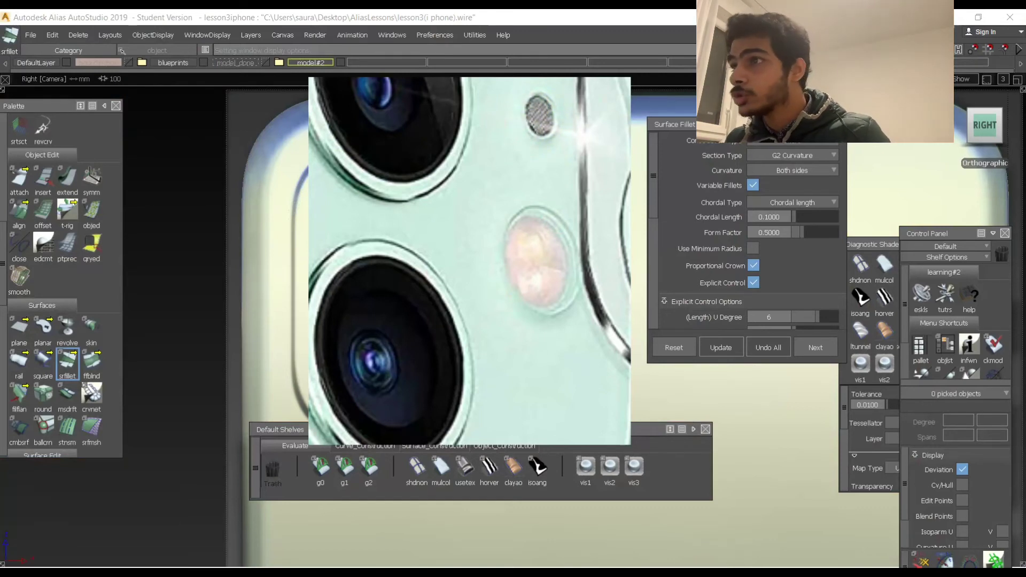
pyautogui.scroll(-2, 536, 101)
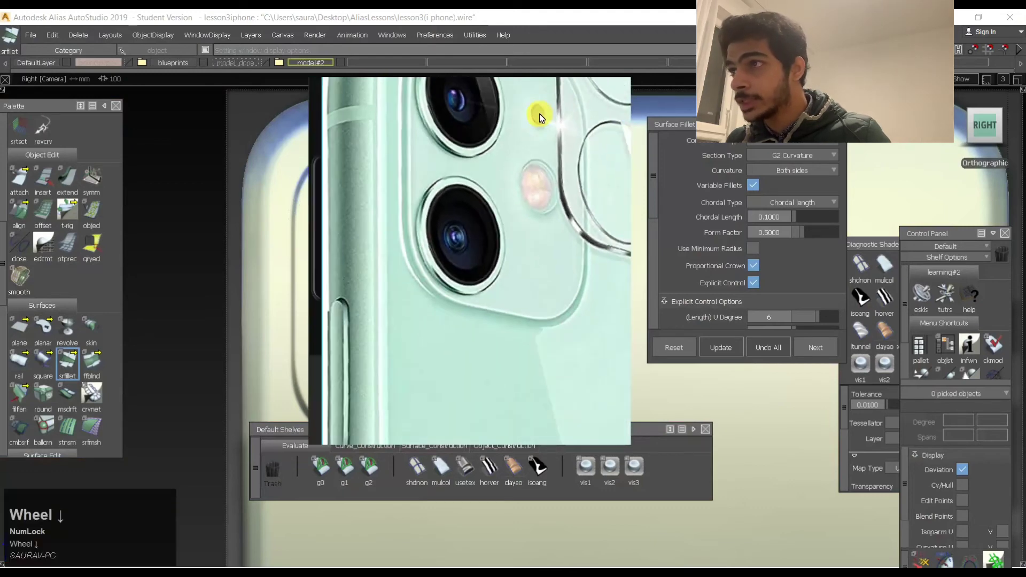
pyautogui.scroll(-3, 537, 112)
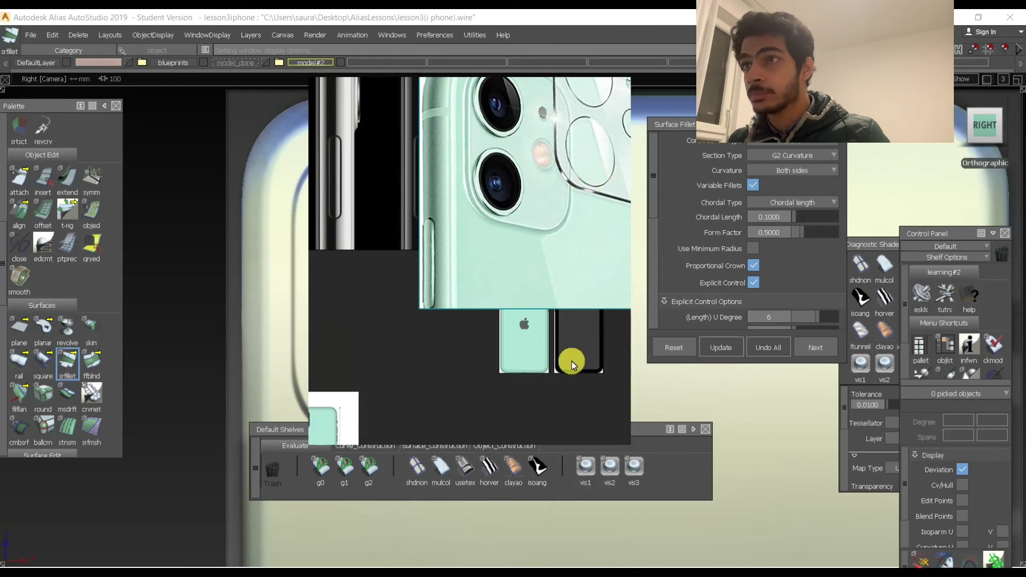
pyautogui.click(294, 214)
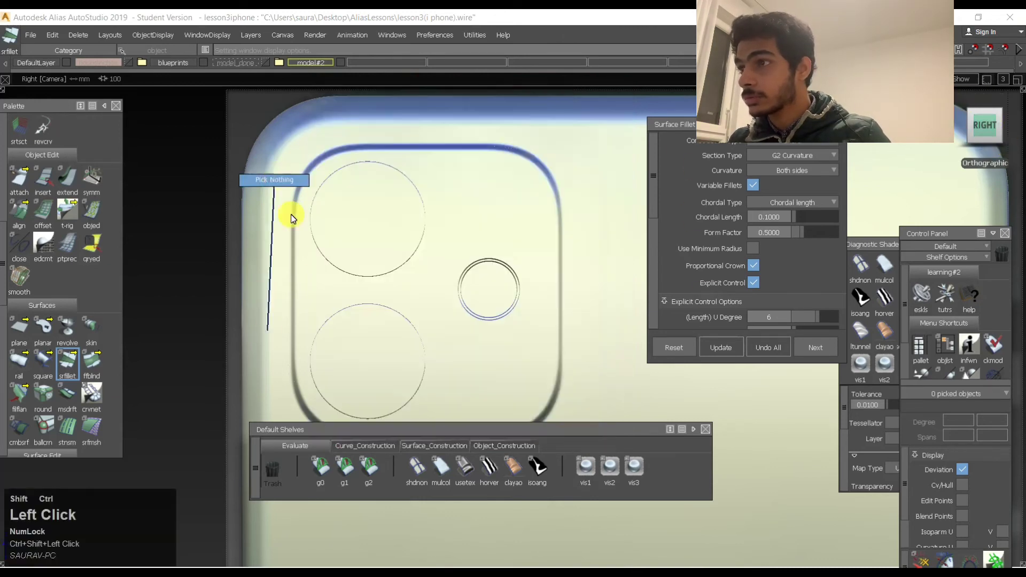
# Turn off the diagnostic shading in the right view and duplicate the flash opening's construction circle in place.
pyautogui.keyDown('alt'); pyautogui.keyDown('shift'); pyautogui.moveTo(501, 222); pyautogui.dragTo(568, 213, button='right'); pyautogui.keyUp('shift'); pyautogui.keyUp('alt')
pyautogui.click(416, 466)
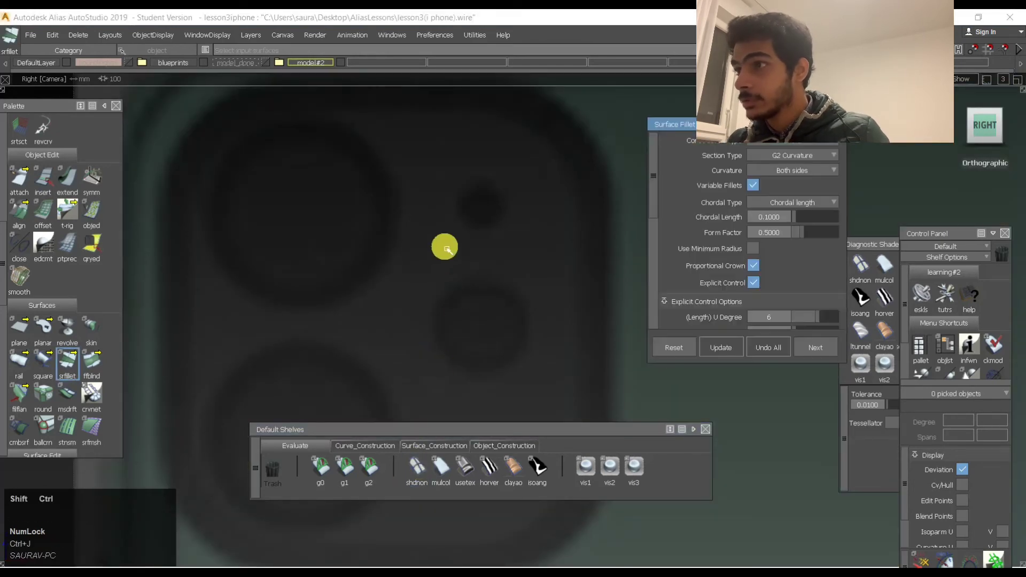
pyautogui.moveTo(445, 245)
pyautogui.keyDown('ctrl'); pyautogui.keyDown('shift'); pyautogui.mouseDown(button='middle')
pyautogui.moveTo(442, 305)
pyautogui.moveTo(480, 383)
pyautogui.mouseUp(button='middle'); pyautogui.keyUp('shift'); pyautogui.keyUp('ctrl')
pyautogui.keyDown('ctrl'); pyautogui.keyDown('shift'); pyautogui.moveTo(474, 234); pyautogui.dragTo(474, 321); pyautogui.keyUp('shift'); pyautogui.keyUp('ctrl')
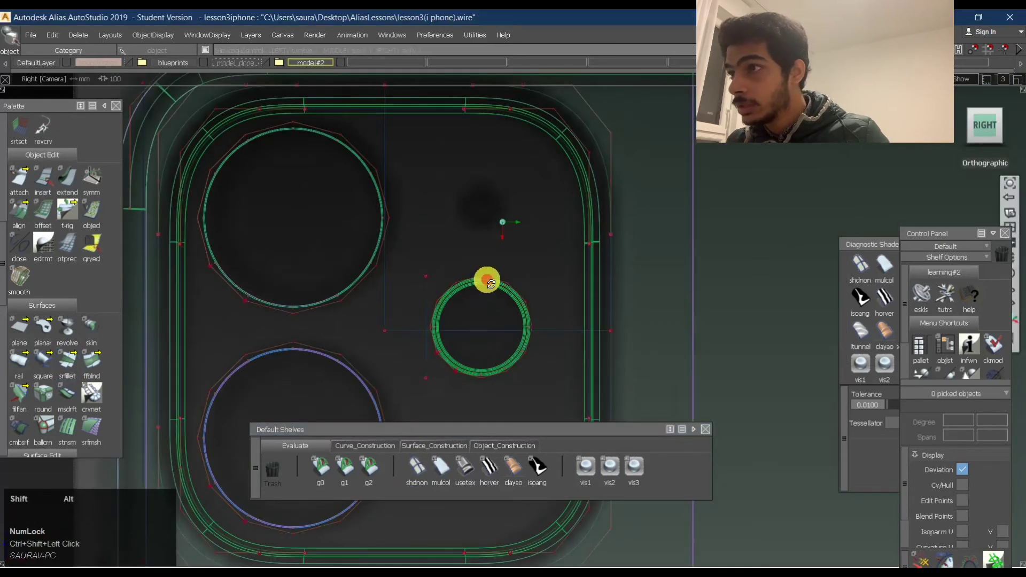
pyautogui.keyDown('alt'); pyautogui.keyDown('shift'); pyautogui.moveTo(486, 277); pyautogui.dragTo(646, 273, button='right'); pyautogui.keyUp('shift'); pyautogui.keyUp('alt')
pyautogui.keyDown('ctrl'); pyautogui.keyDown('shift'); pyautogui.moveTo(526, 233); pyautogui.dragTo(526, 328); pyautogui.keyUp('shift'); pyautogui.keyUp('ctrl')
pyautogui.click(540, 293)
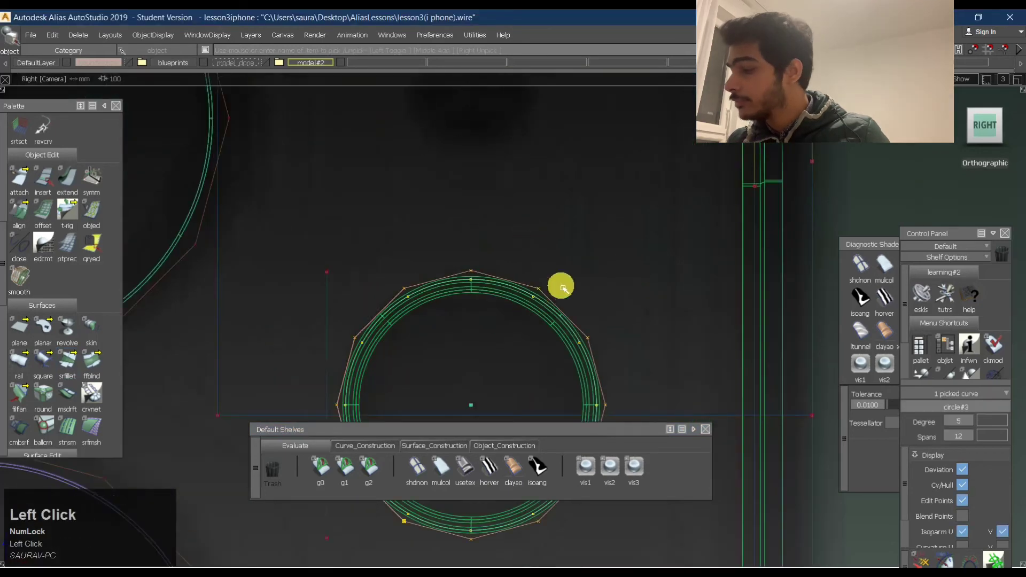
pyautogui.keyDown('alt'); pyautogui.keyDown('shift'); pyautogui.moveTo(597, 236); pyautogui.dragTo(562, 254, button='right'); pyautogui.keyUp('shift'); pyautogui.keyUp('alt')
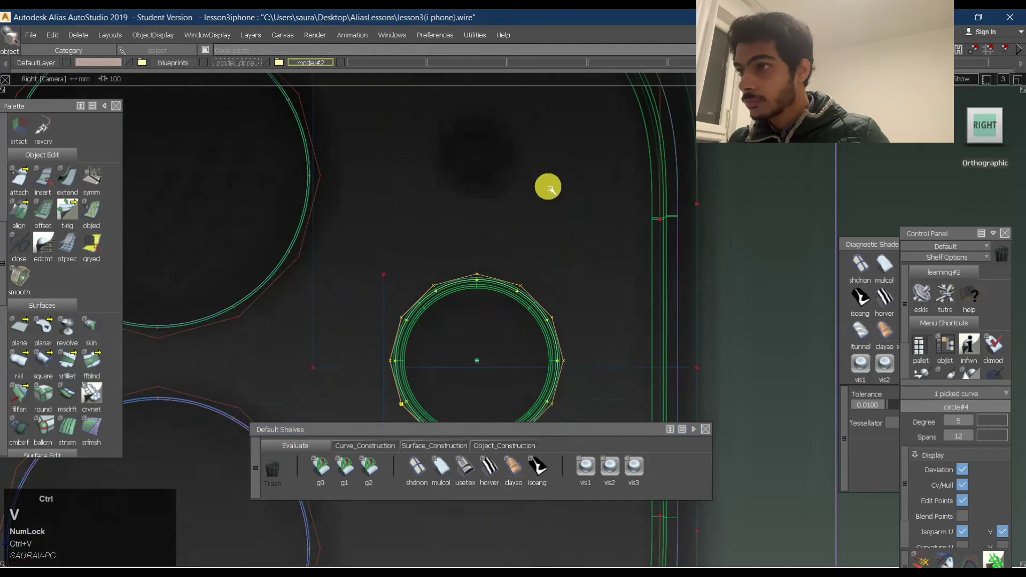
# Move the duplicated circle above the flash and scale it down to match the microphone dot on the reference image.
pyautogui.middleClick(577, 249)
pyautogui.moveTo(578, 250); pyautogui.dragTo(557, 141, button='right')
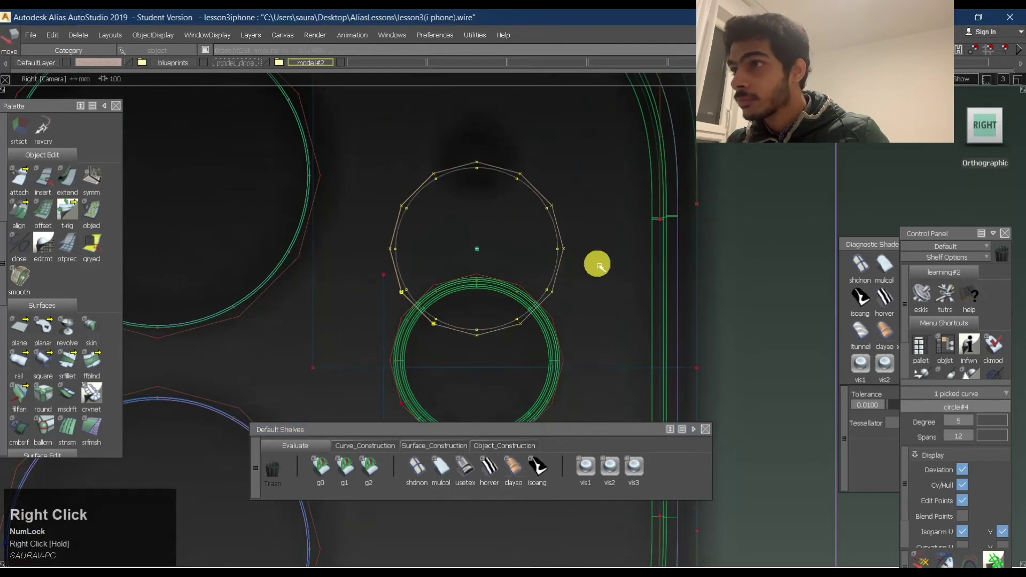
pyautogui.moveTo(597, 264); pyautogui.dragTo(597, 171, button='right')
pyautogui.keyDown('alt'); pyautogui.keyDown('shift'); pyautogui.moveTo(438, 165); pyautogui.dragTo(598, 258, button='middle'); pyautogui.keyUp('shift'); pyautogui.keyUp('alt')
pyautogui.moveTo(721, 240); pyautogui.dragTo(649, 261)
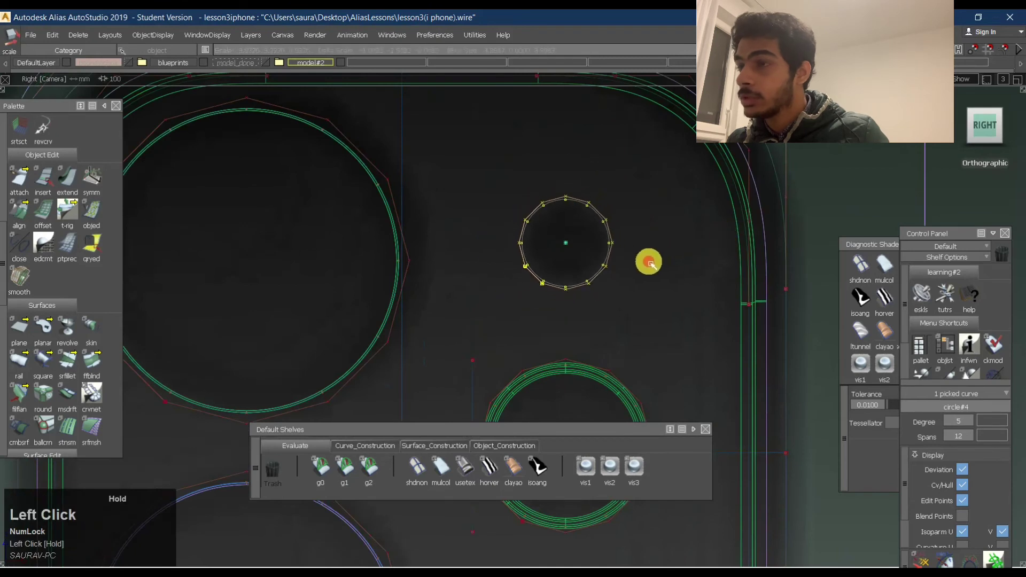
pyautogui.moveTo(673, 249); pyautogui.dragTo(671, 247, button='right')
pyautogui.keyDown('ctrl'); pyautogui.keyDown('shift'); pyautogui.middleClick(545, 258); pyautogui.keyUp('shift'); pyautogui.keyUp('ctrl')
pyautogui.keyDown('ctrl'); pyautogui.keyDown('shift'); pyautogui.moveTo(554, 256); pyautogui.dragTo(685, 231, button='middle'); pyautogui.keyUp('shift'); pyautogui.keyUp('ctrl')
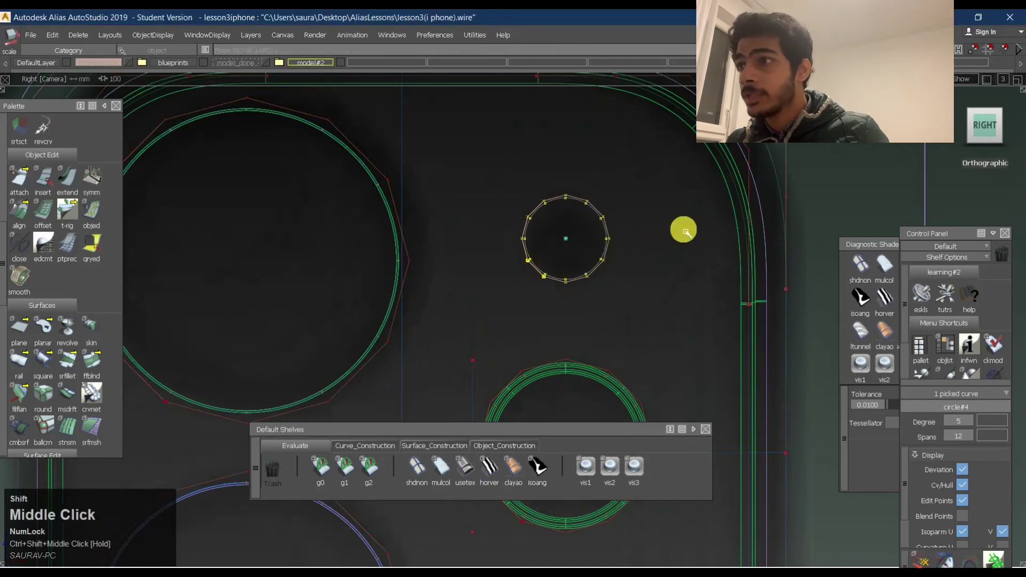
pyautogui.keyDown('ctrl'); pyautogui.keyDown('shift'); pyautogui.moveTo(618, 297); pyautogui.dragTo(607, 179); pyautogui.keyUp('shift'); pyautogui.keyUp('ctrl')
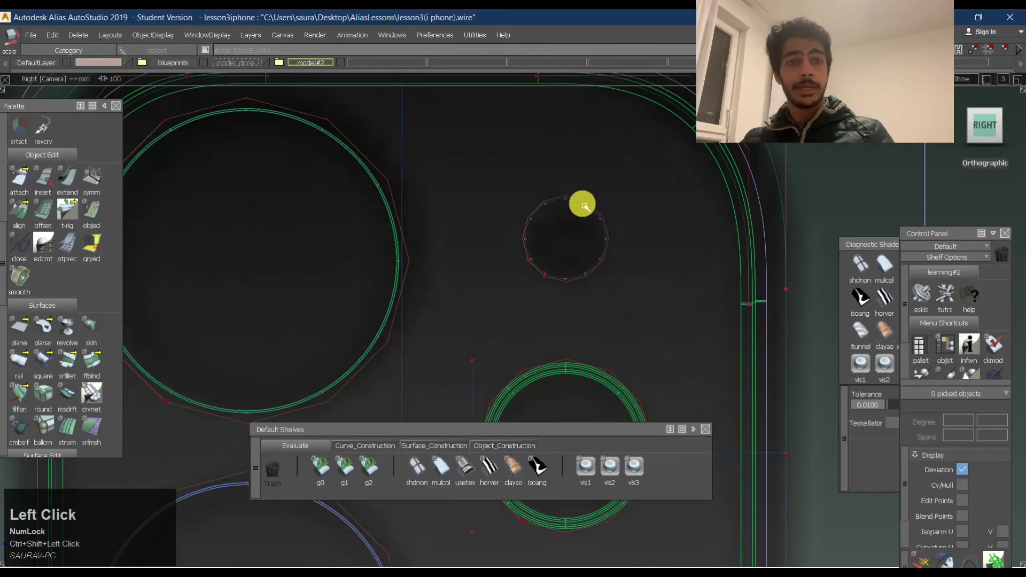
# Isolate the small microphone circle and the camera bump surface by hiding all other geometry.
pyautogui.keyDown('alt'); pyautogui.keyDown('shift'); pyautogui.moveTo(508, 201); pyautogui.dragTo(554, 237); pyautogui.keyUp('shift'); pyautogui.keyUp('alt')
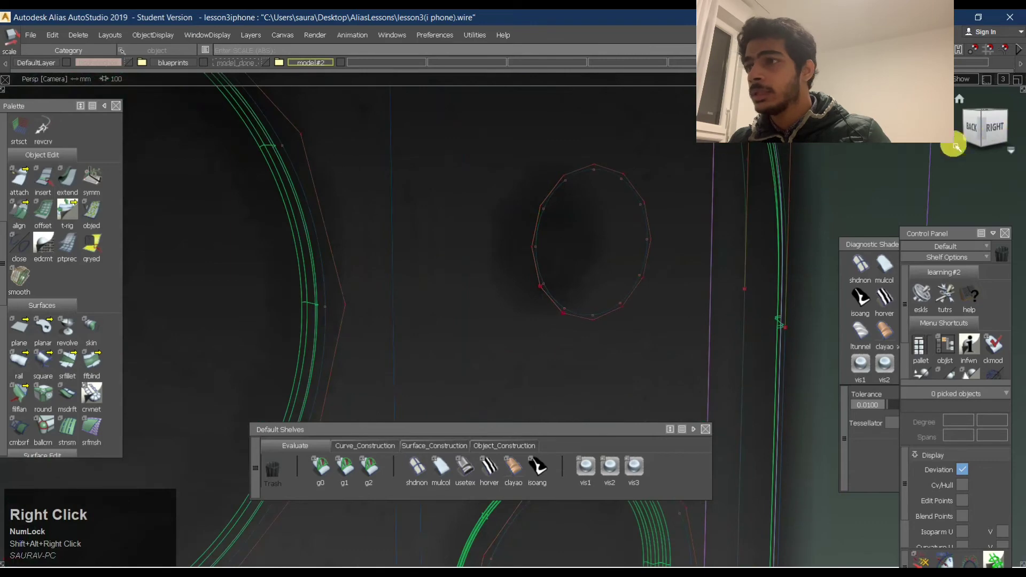
pyautogui.click(971, 127)
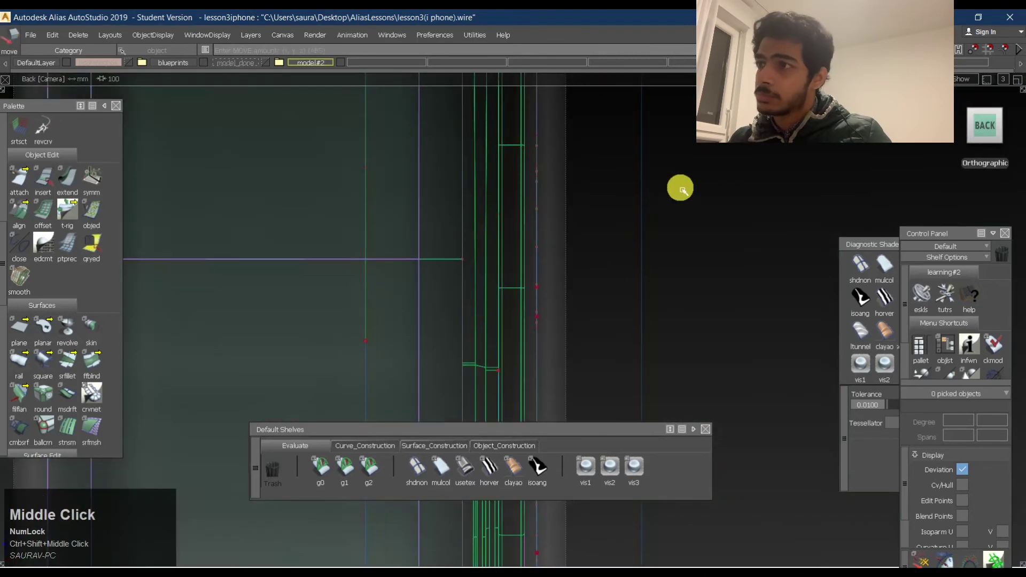
pyautogui.keyDown('alt'); pyautogui.keyDown('shift'); pyautogui.moveTo(680, 187); pyautogui.dragTo(506, 213); pyautogui.keyUp('shift'); pyautogui.keyUp('alt')
pyautogui.keyDown('alt'); pyautogui.keyDown('shift'); pyautogui.moveTo(506, 214); pyautogui.dragTo(573, 198, button='right'); pyautogui.keyUp('shift'); pyautogui.keyUp('alt')
pyautogui.keyDown('alt'); pyautogui.keyDown('shift'); pyautogui.moveTo(573, 198); pyautogui.dragTo(586, 220); pyautogui.keyUp('shift'); pyautogui.keyUp('alt')
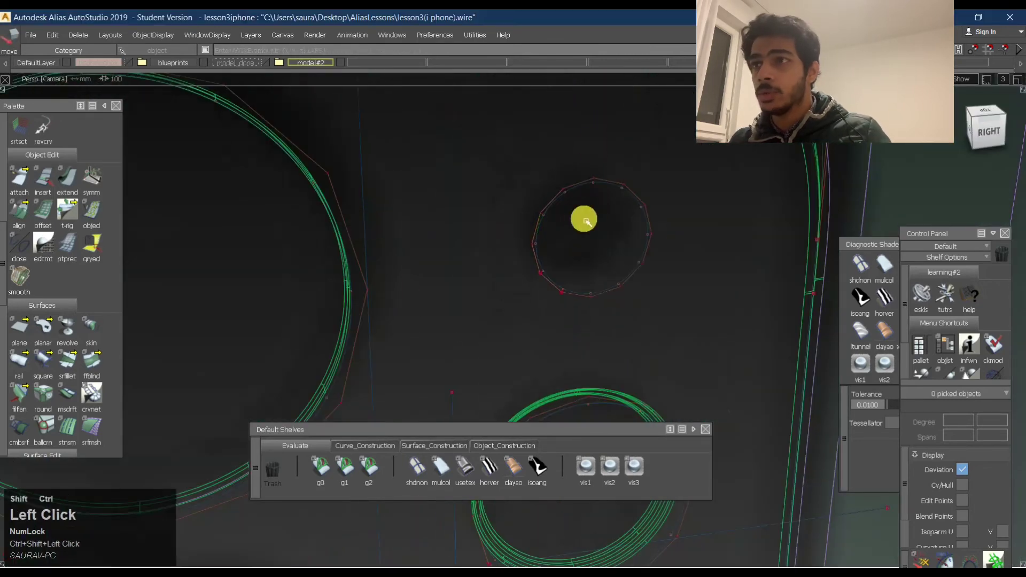
pyautogui.click(1002, 130)
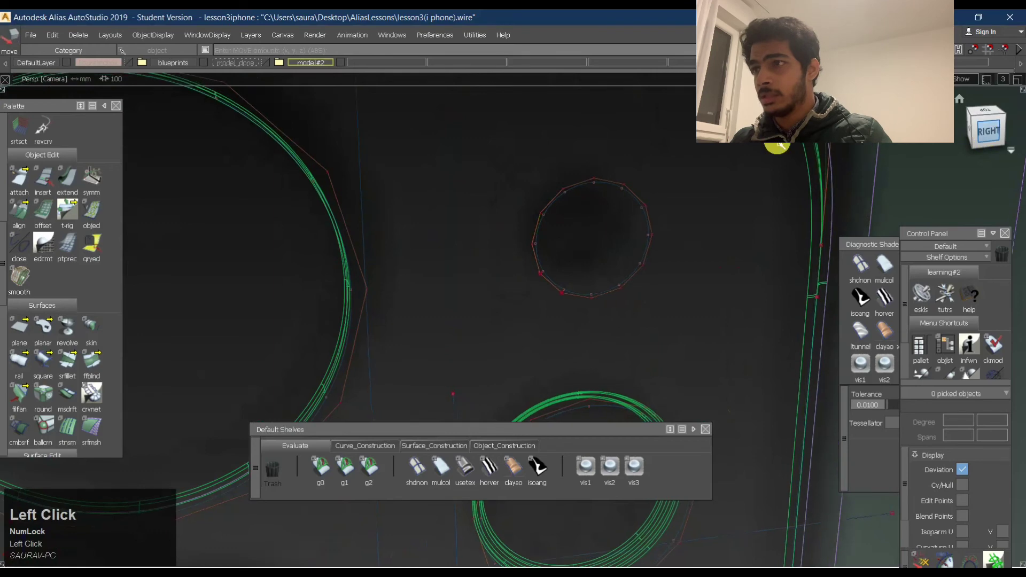
pyautogui.click(639, 202)
pyautogui.keyDown('alt'); pyautogui.keyDown('shift'); pyautogui.moveTo(511, 151); pyautogui.dragTo(680, 198); pyautogui.keyUp('shift'); pyautogui.keyUp('alt')
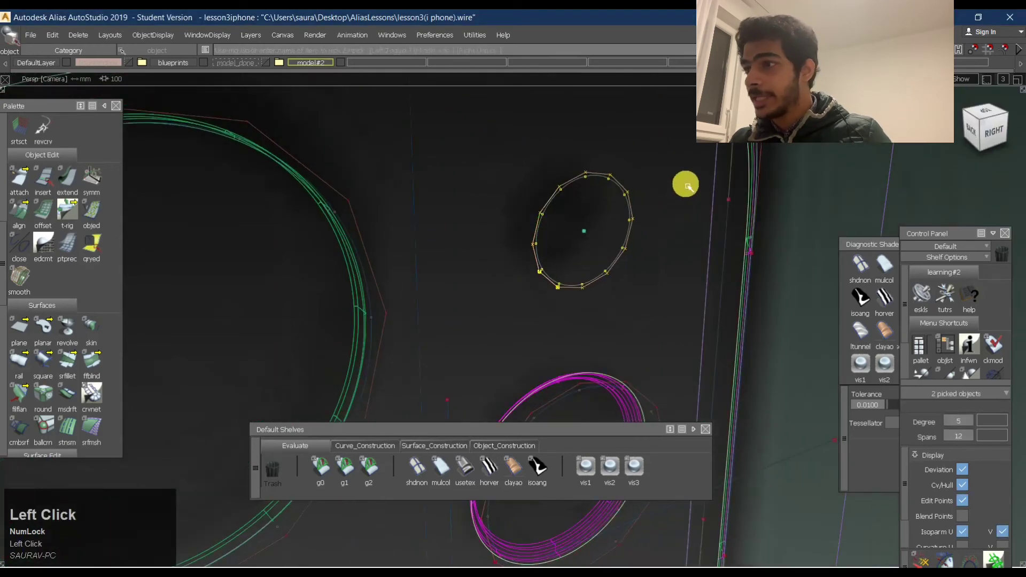
pyautogui.keyDown('ctrl'); pyautogui.keyDown('shift'); pyautogui.moveTo(597, 297); pyautogui.dragTo(595, 292); pyautogui.keyUp('shift'); pyautogui.keyUp('ctrl')
pyautogui.moveTo(608, 193)
pyautogui.keyDown('ctrl'); pyautogui.keyDown('shift'); pyautogui.mouseDown()
pyautogui.moveTo(608, 262)
pyautogui.moveTo(644, 151)
pyautogui.moveTo(632, 268)
pyautogui.moveTo(625, 148)
pyautogui.mouseUp(); pyautogui.keyUp('shift'); pyautogui.keyUp('ctrl')
pyautogui.click(621, 190)
pyautogui.hotkey('ctrl', 'a')
# Project the microphone circle onto the camera bump surface from the right view as a curve-on-surface with history.
pyautogui.click(996, 132)
pyautogui.click(646, 213)
pyautogui.moveTo(625, 145)
pyautogui.keyDown('ctrl'); pyautogui.keyDown('shift'); pyautogui.mouseDown(button='right')
pyautogui.moveTo(630, 211)
pyautogui.moveTo(646, 195)
pyautogui.mouseUp(button='right'); pyautogui.keyUp('shift'); pyautogui.keyUp('ctrl')
pyautogui.press('space')
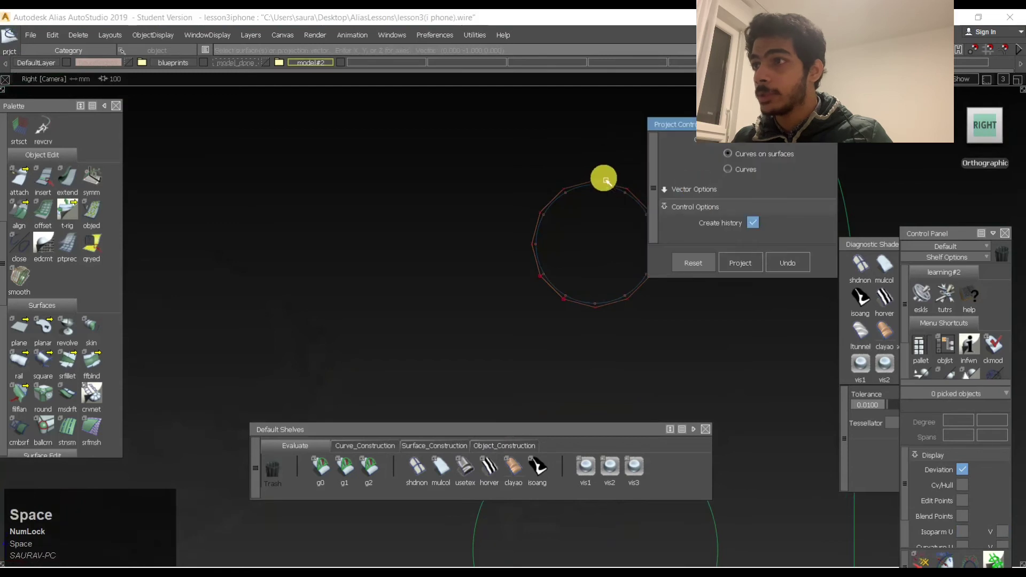
pyautogui.click(614, 187)
pyautogui.press('space')
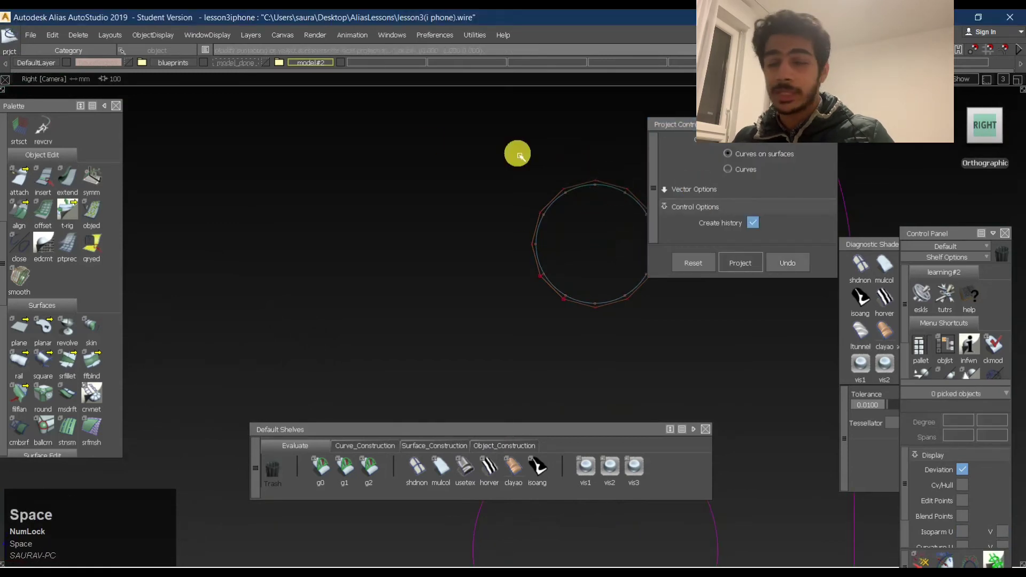
# Trim the camera bump surface along the projected microphone circle, discarding the region inside it.
pyautogui.keyDown('alt'); pyautogui.keyDown('shift'); pyautogui.moveTo(490, 147); pyautogui.dragTo(385, 138, button='middle'); pyautogui.keyUp('shift'); pyautogui.keyUp('alt')
pyautogui.keyDown('ctrl'); pyautogui.keyDown('shift'); pyautogui.moveTo(385, 138); pyautogui.dragTo(344, 177); pyautogui.keyUp('shift'); pyautogui.keyUp('ctrl')
pyautogui.moveTo(418, 140)
pyautogui.keyDown('shift'); pyautogui.mouseDown()
pyautogui.moveTo(503, 274)
pyautogui.moveTo(549, 233)
pyautogui.moveTo(508, 171)
pyautogui.mouseUp(); pyautogui.keyUp('shift')
pyautogui.keyDown('ctrl'); pyautogui.keyDown('shift'); pyautogui.rightClick(465, 153); pyautogui.keyUp('shift'); pyautogui.keyUp('ctrl')
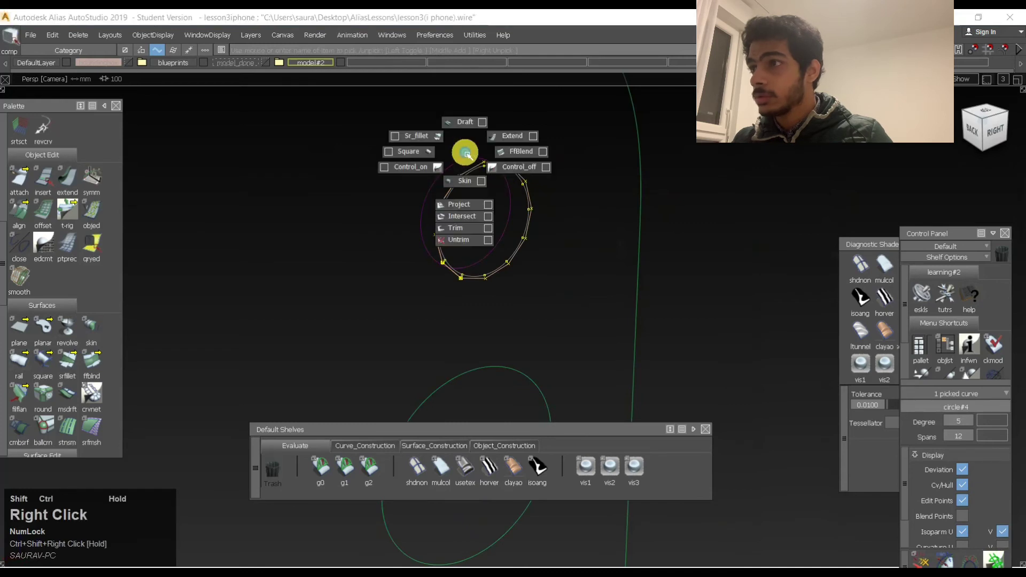
pyautogui.moveTo(469, 260)
pyautogui.keyDown('ctrl'); pyautogui.keyDown('shift'); pyautogui.mouseDown()
pyautogui.moveTo(469, 145)
pyautogui.moveTo(582, 163)
pyautogui.mouseUp(); pyautogui.keyUp('shift'); pyautogui.keyUp('ctrl')
pyautogui.keyDown('ctrl'); pyautogui.keyDown('shift'); pyautogui.moveTo(473, 138); pyautogui.dragTo(472, 217, button='right'); pyautogui.keyUp('shift'); pyautogui.keyUp('ctrl')
pyautogui.click(483, 203)
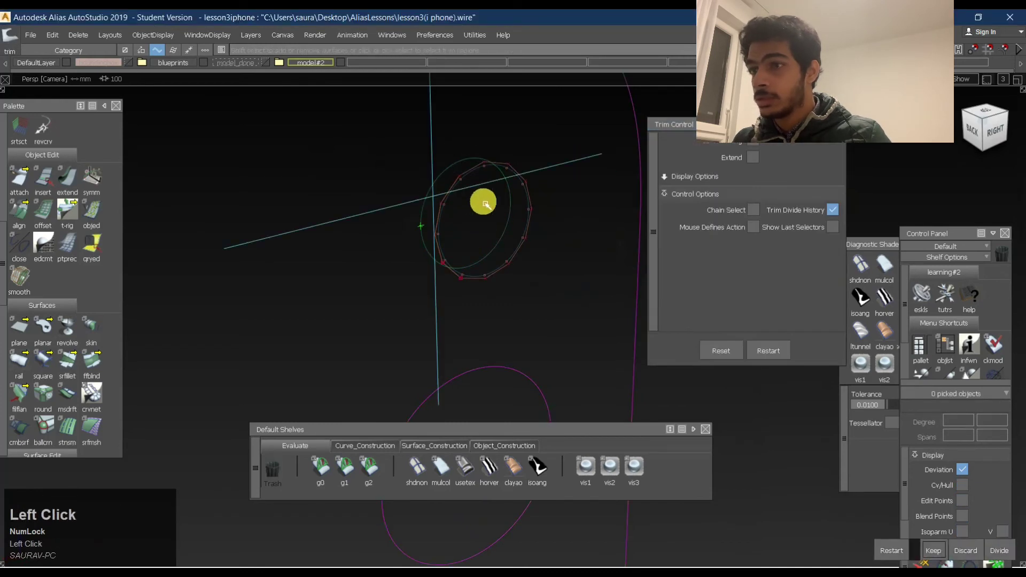
pyautogui.click(959, 550)
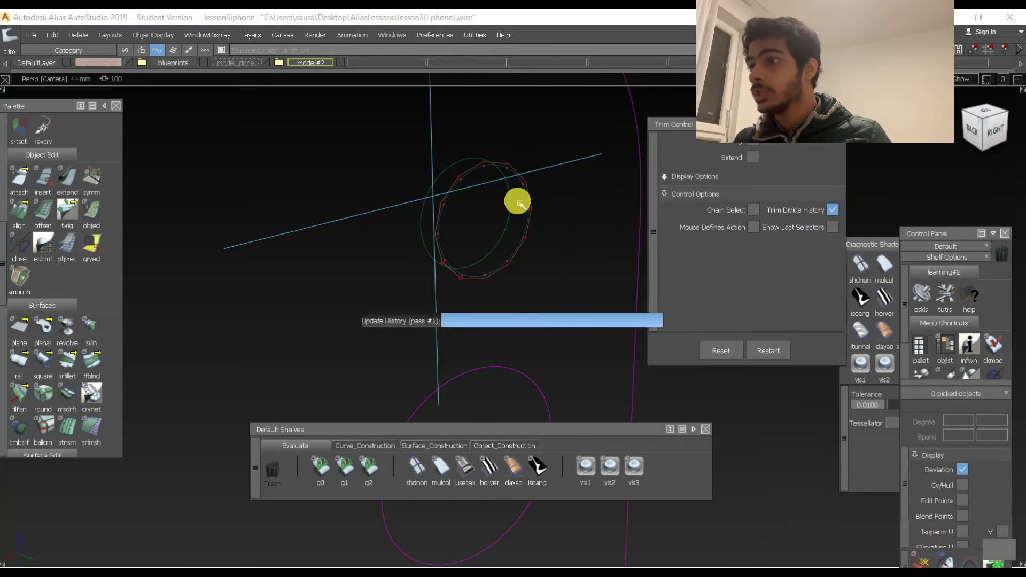
pyautogui.keyDown('alt'); pyautogui.keyDown('shift'); pyautogui.moveTo(502, 204); pyautogui.dragTo(403, 282); pyautogui.keyUp('shift'); pyautogui.keyUp('alt')
pyautogui.keyDown('ctrl'); pyautogui.keyDown('shift'); pyautogui.rightClick(521, 238); pyautogui.keyUp('shift'); pyautogui.keyUp('ctrl')
pyautogui.keyDown('ctrl'); pyautogui.keyDown('shift'); pyautogui.moveTo(522, 238); pyautogui.dragTo(520, 213, button='right'); pyautogui.keyUp('shift'); pyautogui.keyUp('ctrl')
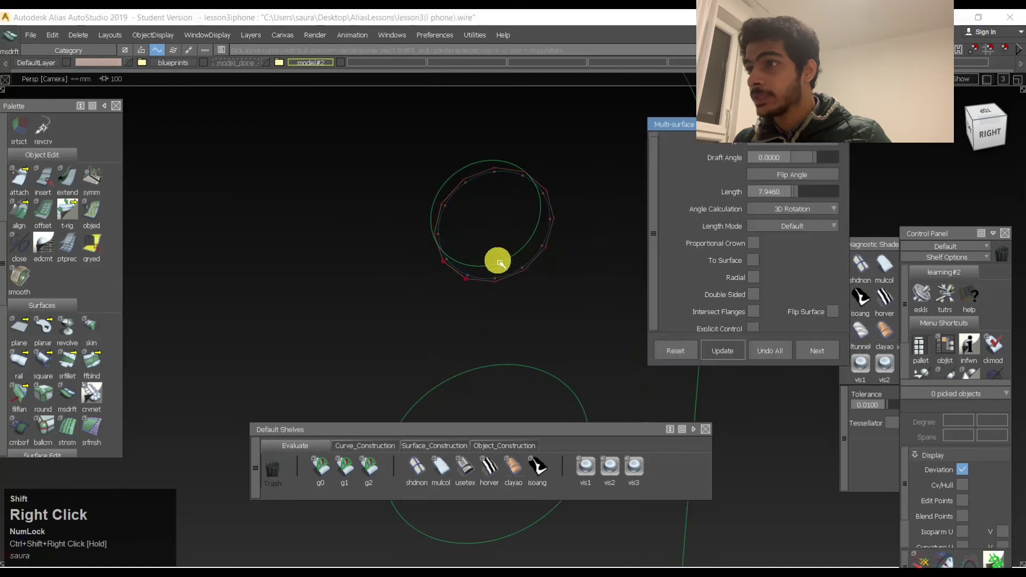
pyautogui.click(501, 262)
pyautogui.keyDown('alt'); pyautogui.keyDown('shift'); pyautogui.moveTo(453, 228); pyautogui.dragTo(479, 200); pyautogui.keyUp('shift'); pyautogui.keyUp('alt')
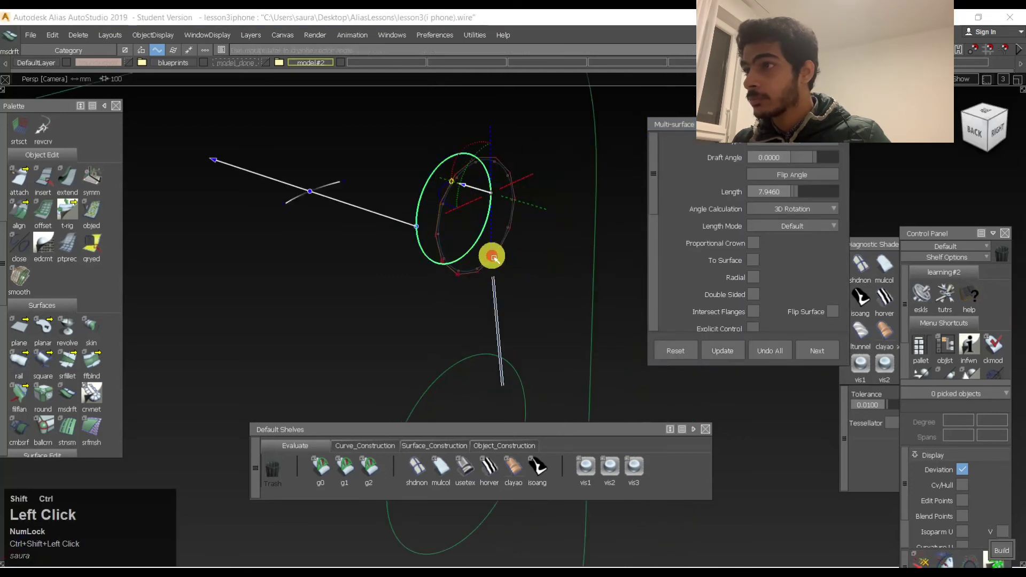
pyautogui.keyDown('ctrl'); pyautogui.keyDown('shift'); pyautogui.moveTo(492, 257); pyautogui.dragTo(487, 210); pyautogui.keyUp('shift'); pyautogui.keyUp('ctrl')
pyautogui.keyDown('ctrl'); pyautogui.keyDown('shift'); pyautogui.moveTo(468, 203); pyautogui.dragTo(499, 222, button='middle'); pyautogui.keyUp('shift'); pyautogui.keyUp('ctrl')
pyautogui.click(487, 222)
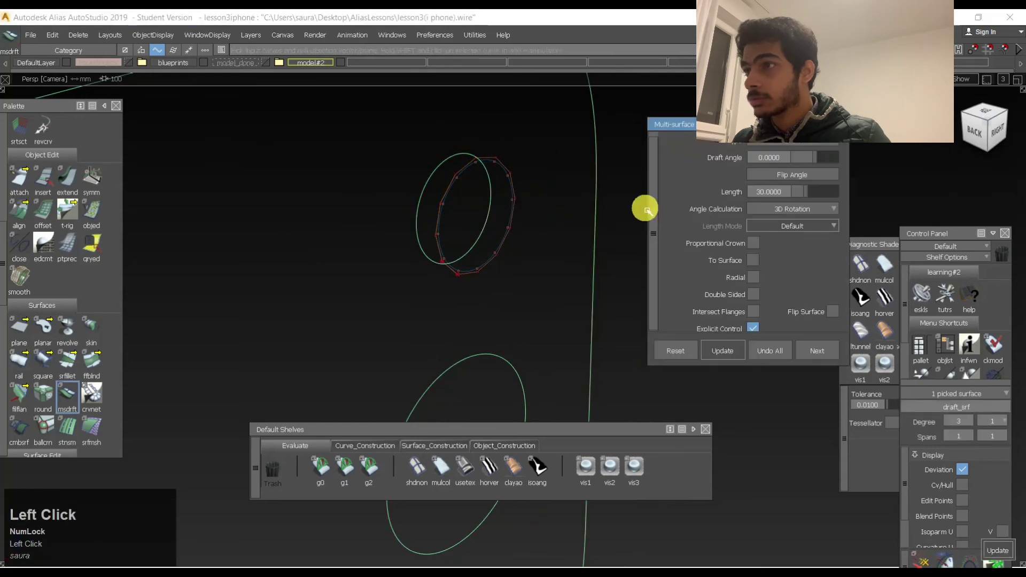
pyautogui.keyDown('ctrl'); pyautogui.keyDown('shift'); pyautogui.click(492, 229); pyautogui.keyUp('shift'); pyautogui.keyUp('ctrl')
pyautogui.keyDown('ctrl'); pyautogui.keyDown('shift'); pyautogui.moveTo(492, 229); pyautogui.dragTo(493, 220, button='right'); pyautogui.keyUp('shift'); pyautogui.keyUp('ctrl')
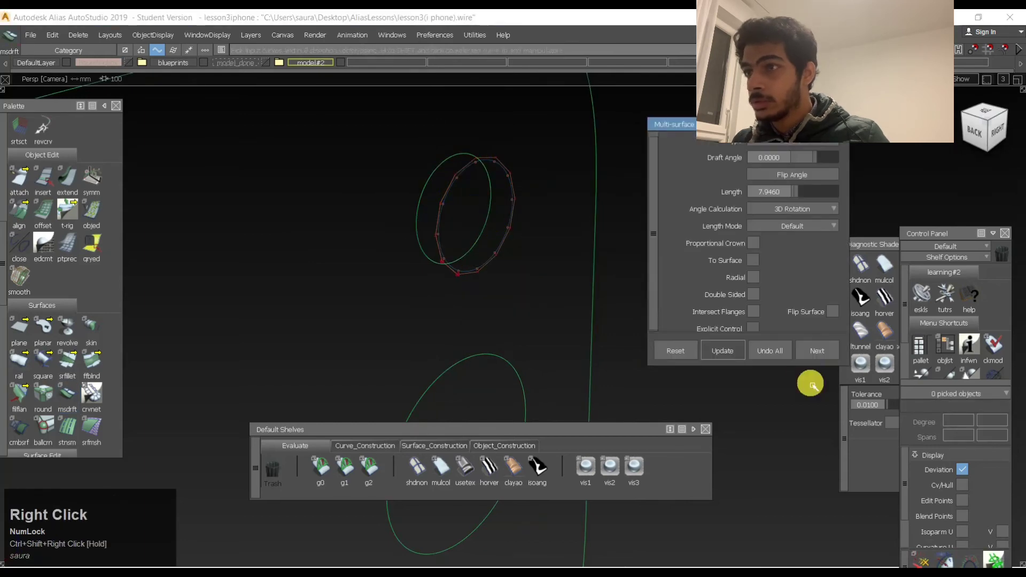
# Build a multi-surface draft inward from the microphone hole's trimmed edge with a length of 0.15.
pyautogui.moveTo(861, 246); pyautogui.dragTo(862, 249)
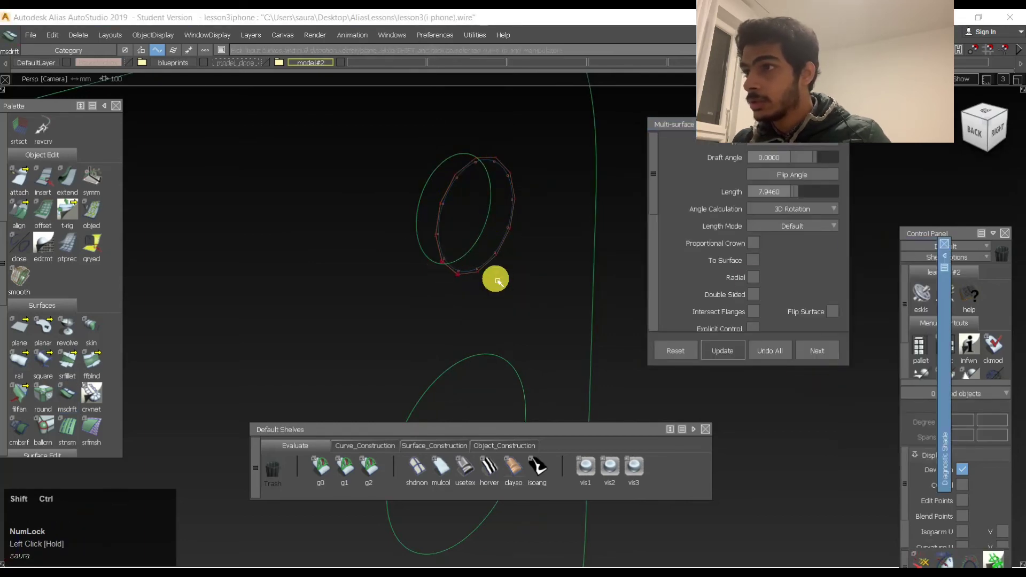
pyautogui.keyDown('ctrl'); pyautogui.keyDown('shift'); pyautogui.moveTo(495, 279); pyautogui.dragTo(495, 268, button='right'); pyautogui.keyUp('shift'); pyautogui.keyUp('ctrl')
pyautogui.click(481, 232)
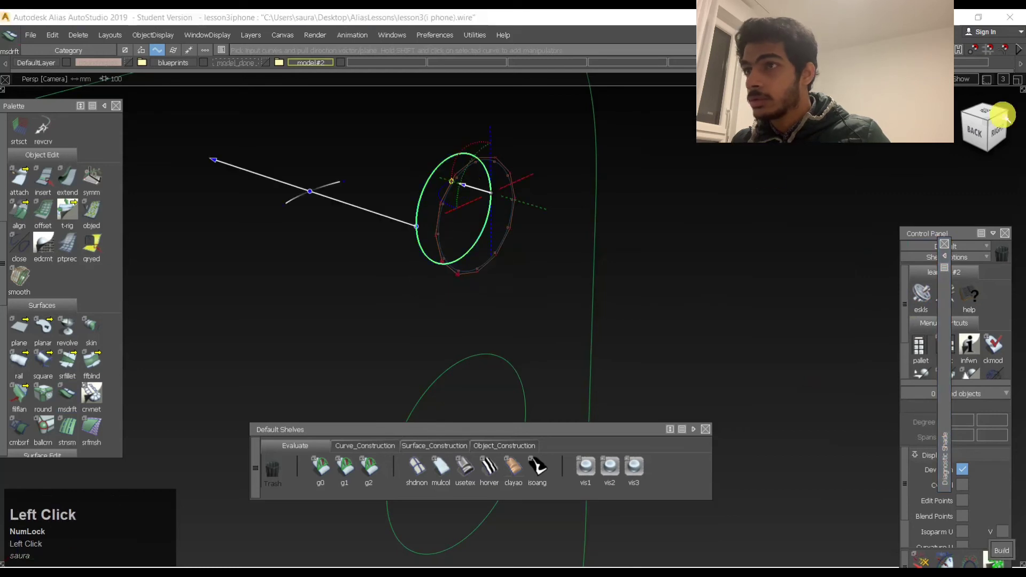
pyautogui.keyDown('alt'); pyautogui.keyDown('shift'); pyautogui.moveTo(355, 212); pyautogui.dragTo(366, 218, button='right'); pyautogui.keyUp('shift'); pyautogui.keyUp('alt')
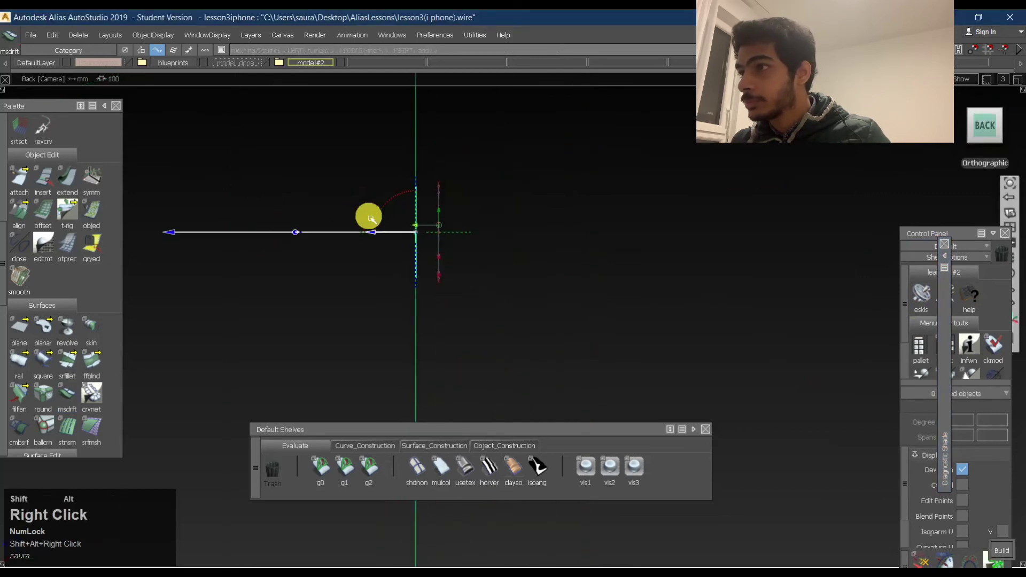
pyautogui.keyDown('alt'); pyautogui.keyDown('shift'); pyautogui.moveTo(367, 218); pyautogui.dragTo(374, 207, button='middle'); pyautogui.keyUp('shift'); pyautogui.keyUp('alt')
pyautogui.moveTo(316, 210); pyautogui.dragTo(550, 212)
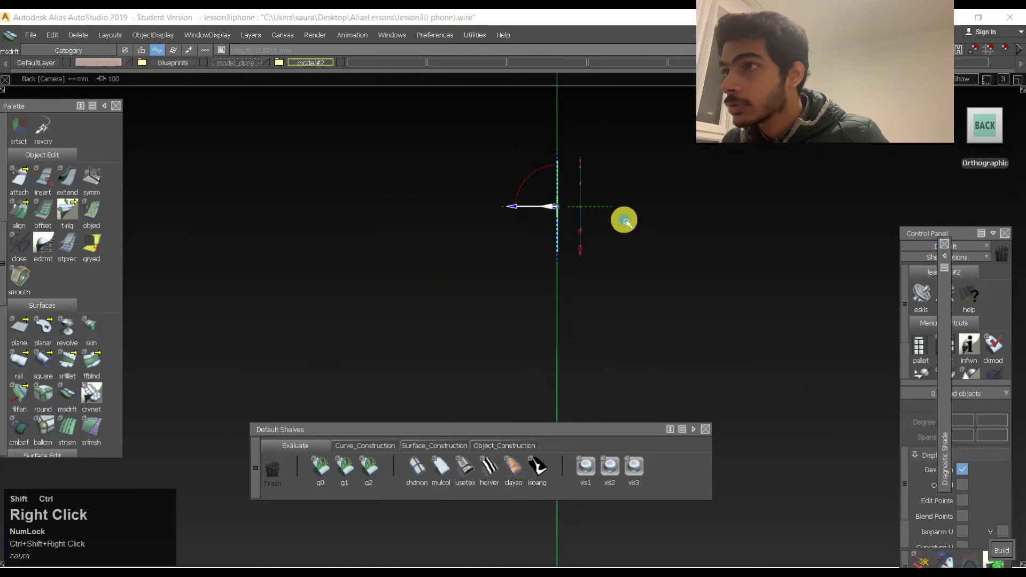
pyautogui.keyDown('ctrl'); pyautogui.keyDown('shift'); pyautogui.moveTo(624, 220); pyautogui.dragTo(586, 231, button='right'); pyautogui.keyUp('shift'); pyautogui.keyUp('ctrl')
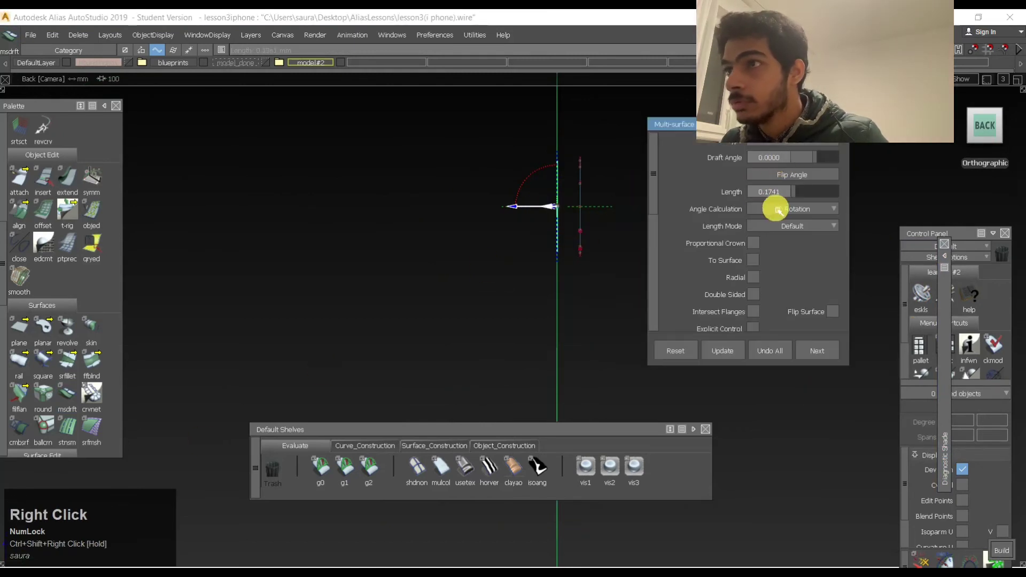
pyautogui.click(779, 192)
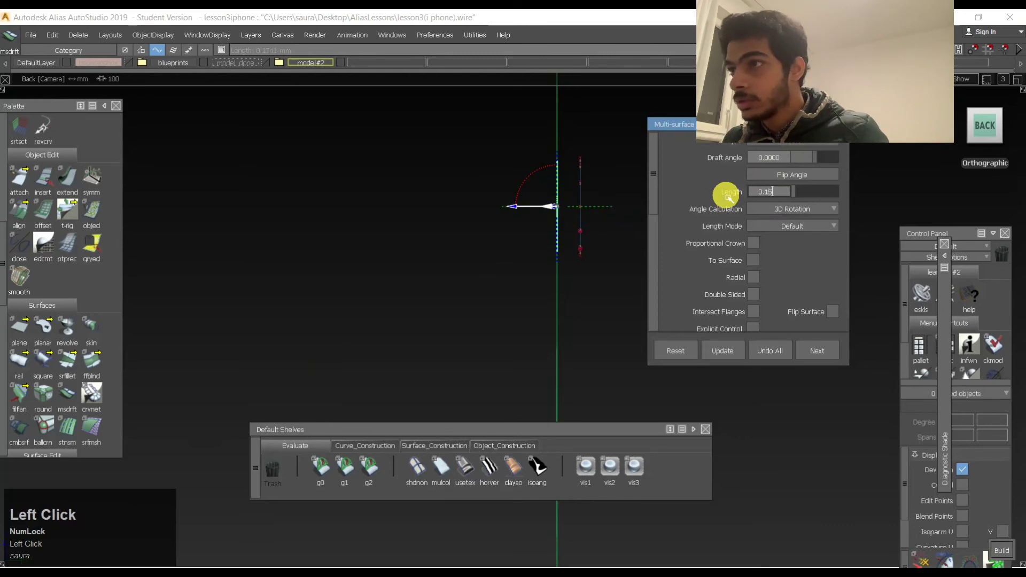
pyautogui.keyDown('alt'); pyautogui.keyDown('shift'); pyautogui.moveTo(555, 180); pyautogui.dragTo(710, 192, button='right'); pyautogui.keyUp('shift'); pyautogui.keyUp('alt')
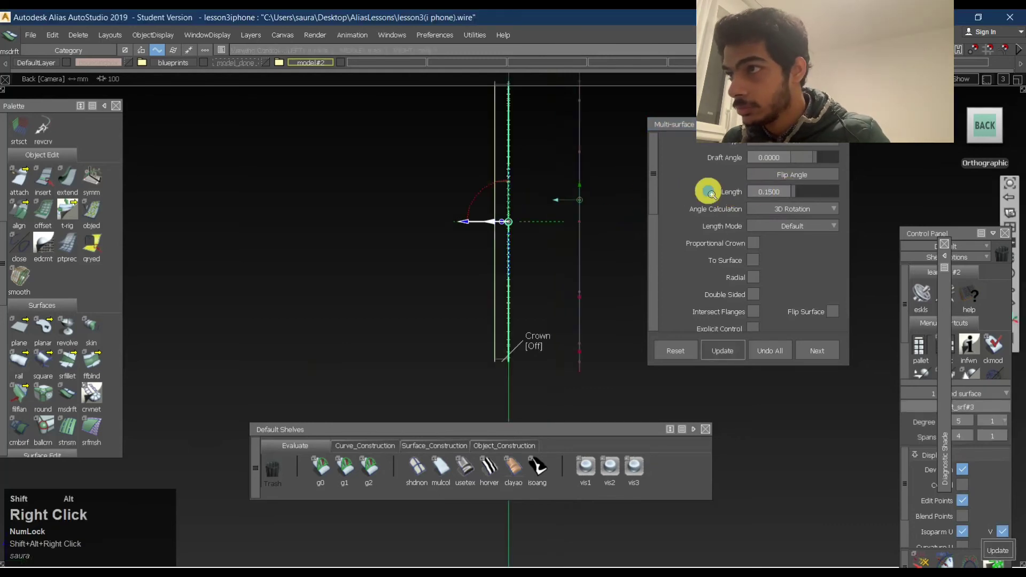
# Enable Bezier surfaces for the microphone hole's draft wall, update it and clear the selection.
pyautogui.keyDown('alt'); pyautogui.keyDown('shift'); pyautogui.moveTo(503, 220); pyautogui.dragTo(688, 270); pyautogui.keyUp('shift'); pyautogui.keyUp('alt')
pyautogui.scroll(-5, 780, 277)
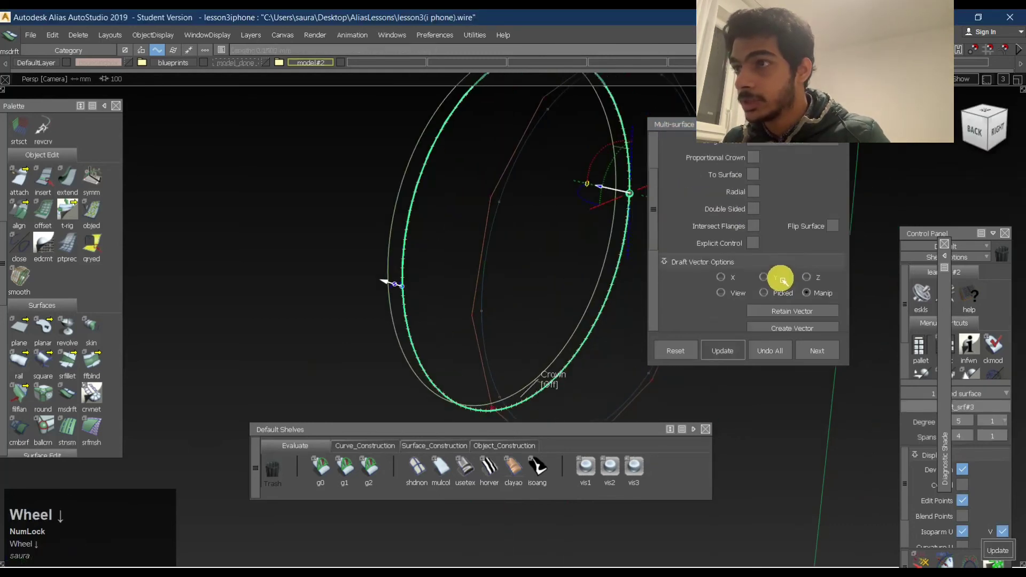
pyautogui.scroll(-3, 781, 280)
pyautogui.click(752, 227)
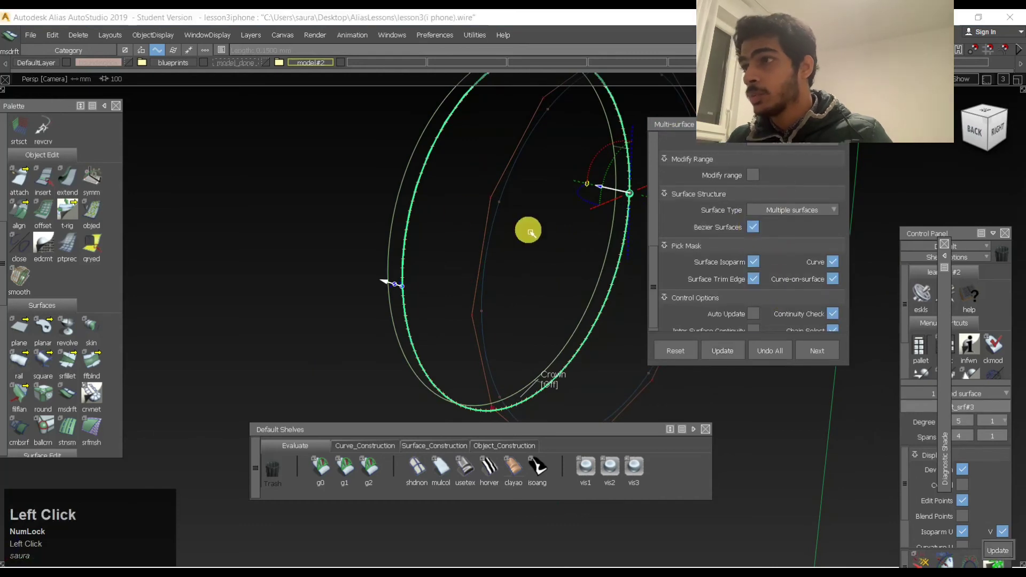
pyautogui.press('space')
pyautogui.moveTo(460, 288)
pyautogui.keyDown('ctrl'); pyautogui.keyDown('shift'); pyautogui.mouseDown()
pyautogui.moveTo(460, 156)
pyautogui.moveTo(429, 145)
pyautogui.mouseUp(); pyautogui.keyUp('shift'); pyautogui.keyUp('ctrl')
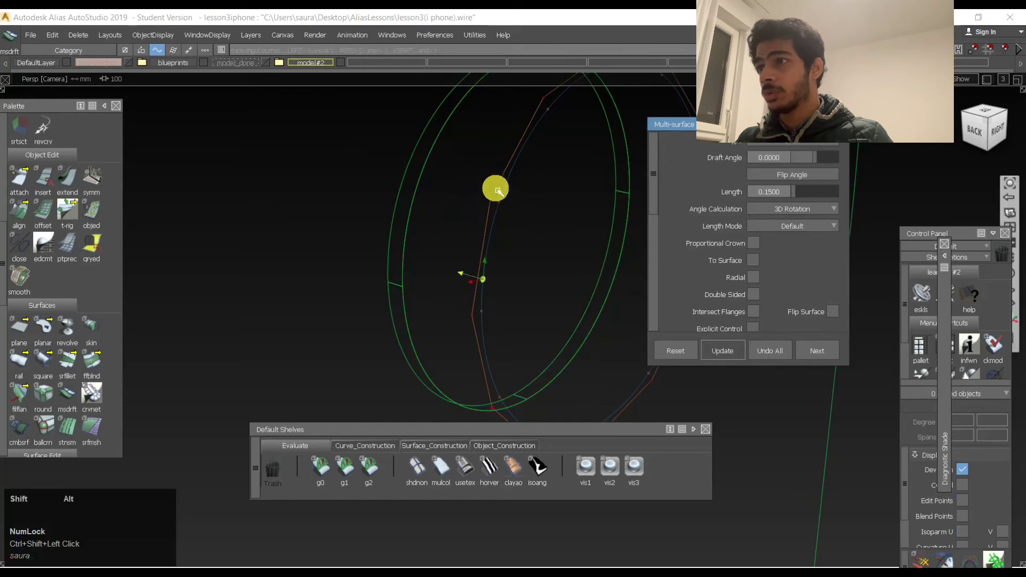
# Build a multi-surface draft from the microphone wall's inner edge with a draft angle of -90 and a length of 0.15.
pyautogui.keyDown('alt'); pyautogui.keyDown('shift'); pyautogui.moveTo(496, 191); pyautogui.dragTo(319, 197); pyautogui.keyUp('shift'); pyautogui.keyUp('alt')
pyautogui.click(993, 132)
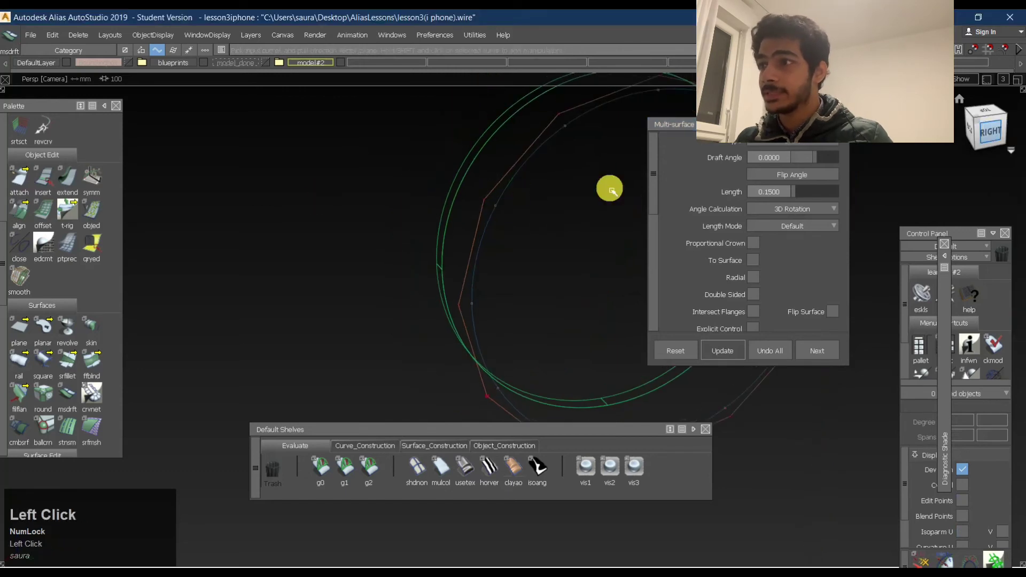
pyautogui.keyDown('alt'); pyautogui.keyDown('shift'); pyautogui.moveTo(628, 190); pyautogui.dragTo(586, 211); pyautogui.keyUp('shift'); pyautogui.keyUp('alt')
pyautogui.keyDown('alt'); pyautogui.keyDown('shift'); pyautogui.moveTo(587, 211); pyautogui.dragTo(530, 218, button='middle'); pyautogui.keyUp('shift'); pyautogui.keyUp('alt')
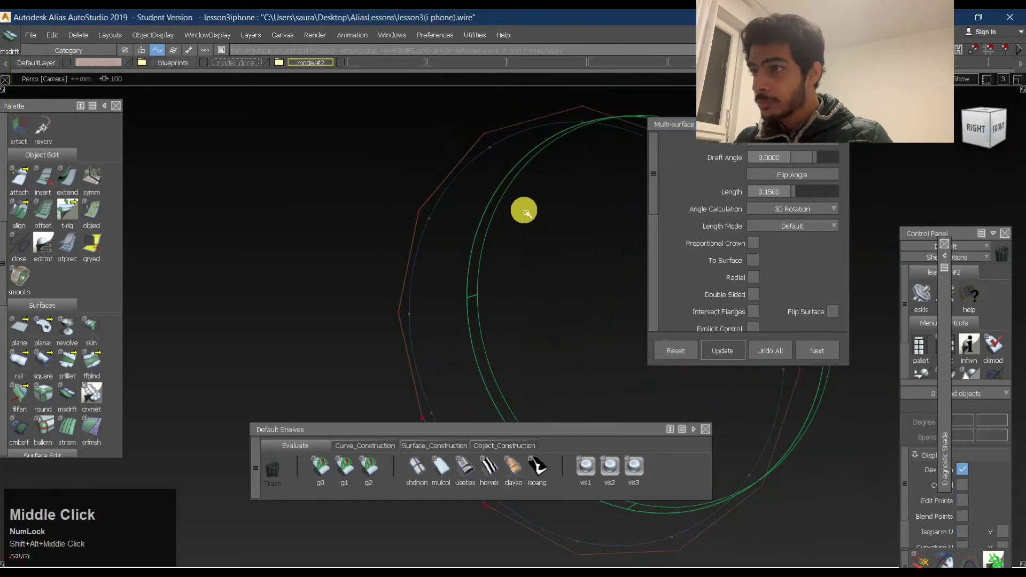
pyautogui.moveTo(546, 270); pyautogui.dragTo(545, 241, button='right')
pyautogui.keyDown('alt'); pyautogui.keyDown('shift'); pyautogui.moveTo(545, 242); pyautogui.dragTo(1019, 112); pyautogui.keyUp('shift'); pyautogui.keyUp('alt')
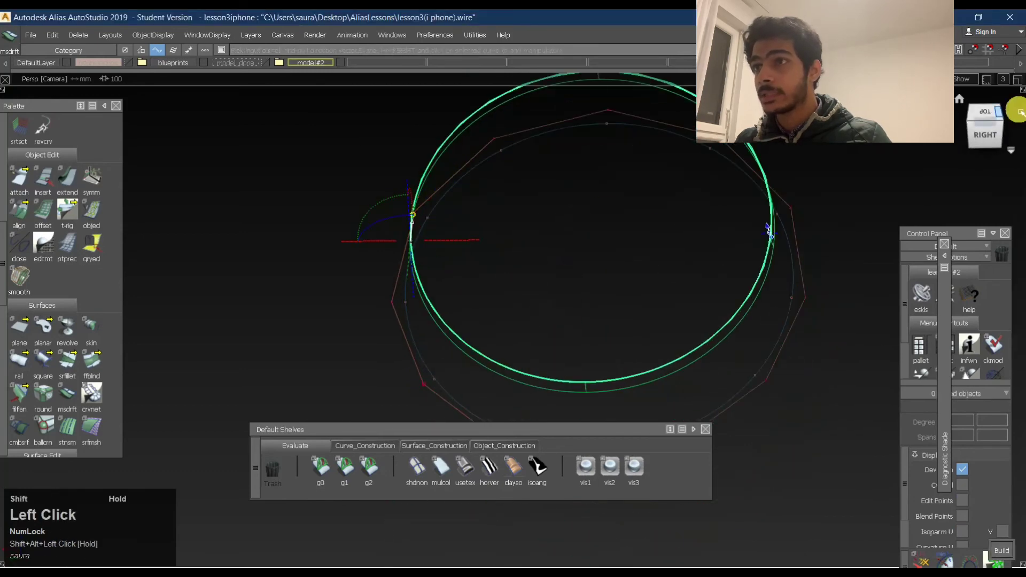
pyautogui.click(988, 138)
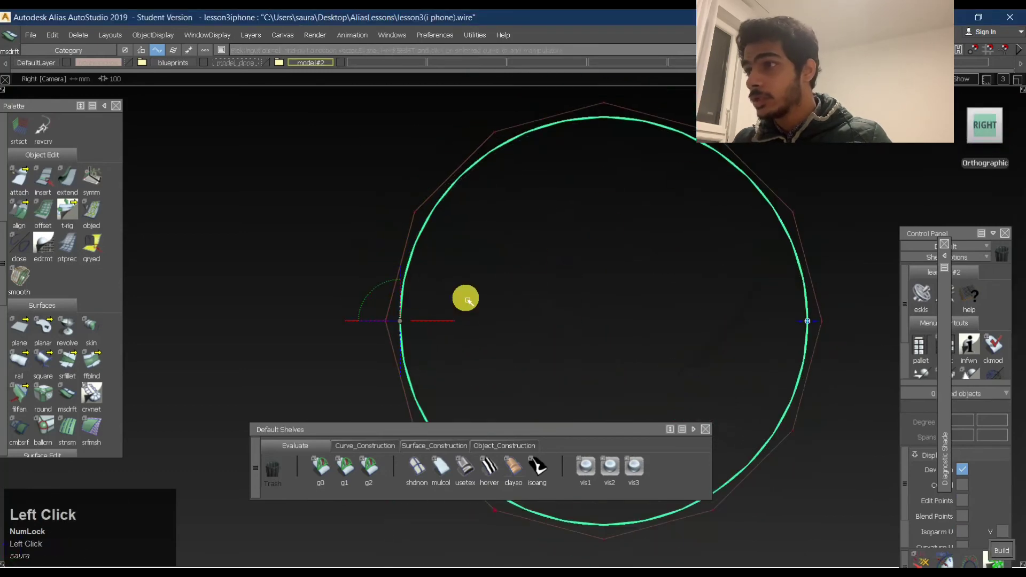
pyautogui.keyDown('alt'); pyautogui.keyDown('shift'); pyautogui.moveTo(355, 268); pyautogui.dragTo(469, 286); pyautogui.keyUp('shift'); pyautogui.keyUp('alt')
pyautogui.keyDown('ctrl'); pyautogui.keyDown('shift'); pyautogui.moveTo(501, 265); pyautogui.dragTo(518, 240, button='right'); pyautogui.keyUp('shift'); pyautogui.keyUp('ctrl')
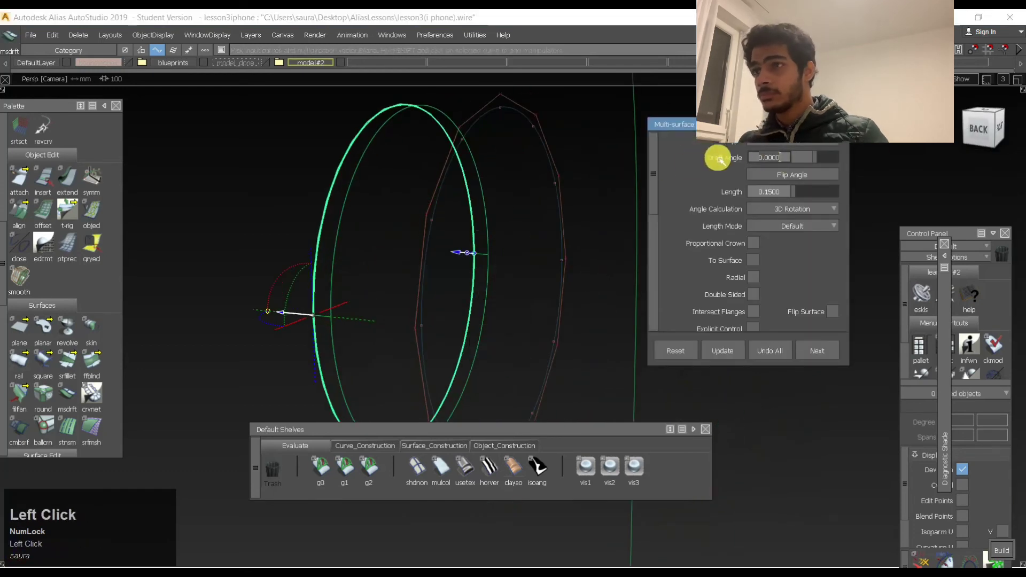
pyautogui.write('-9')
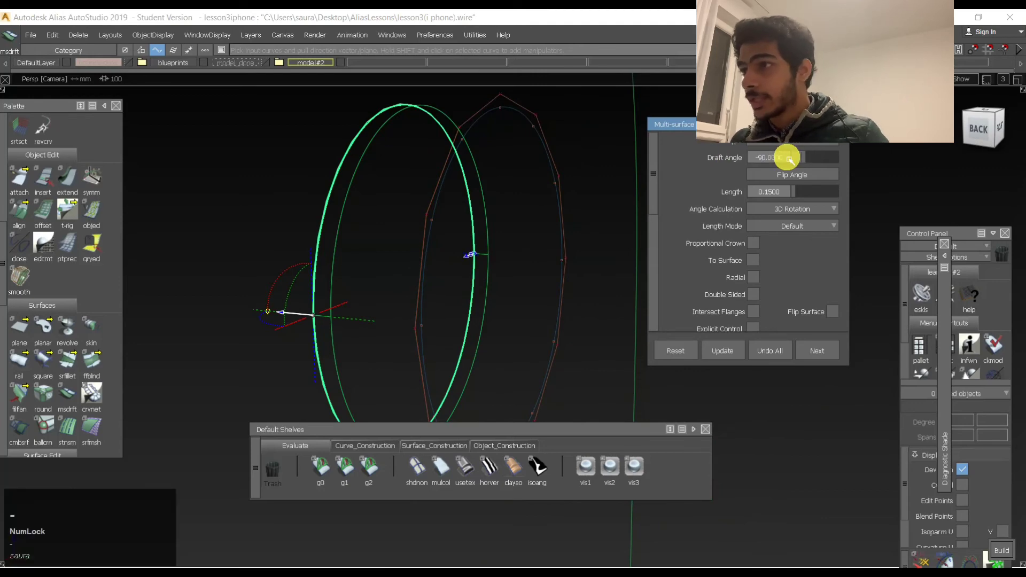
pyautogui.press('space')
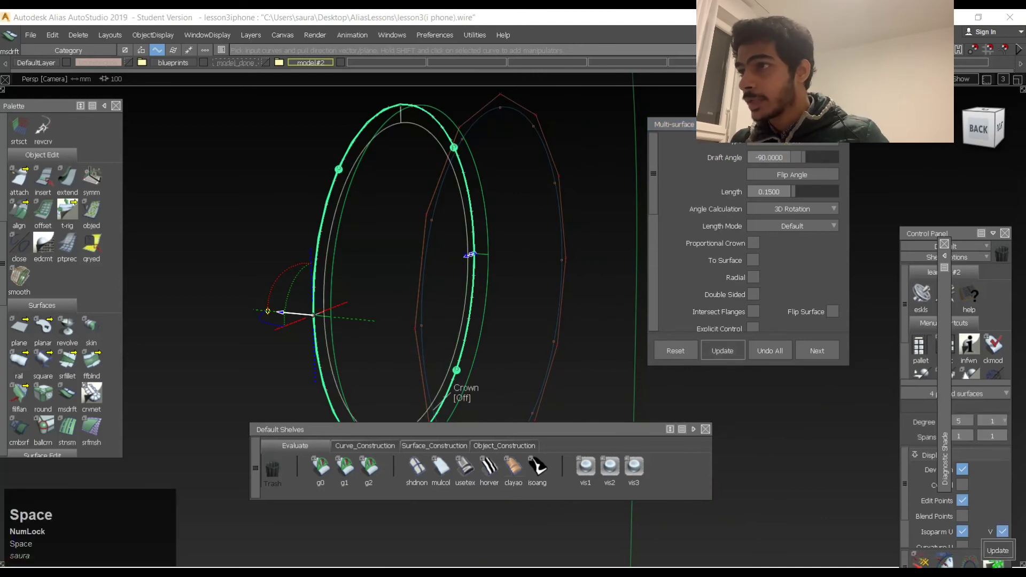
# Start another multi-surface draft and pick the inner edge loop of the flat ring in the microphone hole.
pyautogui.keyDown('alt'); pyautogui.keyDown('shift'); pyautogui.moveTo(513, 167); pyautogui.dragTo(458, 181); pyautogui.keyUp('shift'); pyautogui.keyUp('alt')
pyautogui.moveTo(572, 138)
pyautogui.keyDown('ctrl'); pyautogui.keyDown('shift'); pyautogui.mouseDown()
pyautogui.moveTo(591, 112)
pyautogui.moveTo(464, 131)
pyautogui.mouseUp(); pyautogui.keyUp('shift'); pyautogui.keyUp('ctrl')
pyautogui.keyDown('ctrl'); pyautogui.keyDown('shift'); pyautogui.moveTo(579, 201); pyautogui.dragTo(502, 149, button='middle'); pyautogui.keyUp('shift'); pyautogui.keyUp('ctrl')
pyautogui.keyDown('ctrl'); pyautogui.keyDown('shift'); pyautogui.moveTo(543, 202); pyautogui.dragTo(616, 128); pyautogui.keyUp('shift'); pyautogui.keyUp('ctrl')
pyautogui.keyDown('alt'); pyautogui.keyDown('shift'); pyautogui.moveTo(639, 142); pyautogui.dragTo(544, 153, button='middle'); pyautogui.keyUp('shift'); pyautogui.keyUp('alt')
pyautogui.keyDown('shift'); pyautogui.moveTo(640, 180); pyautogui.dragTo(559, 170, button='middle'); pyautogui.keyUp('shift')
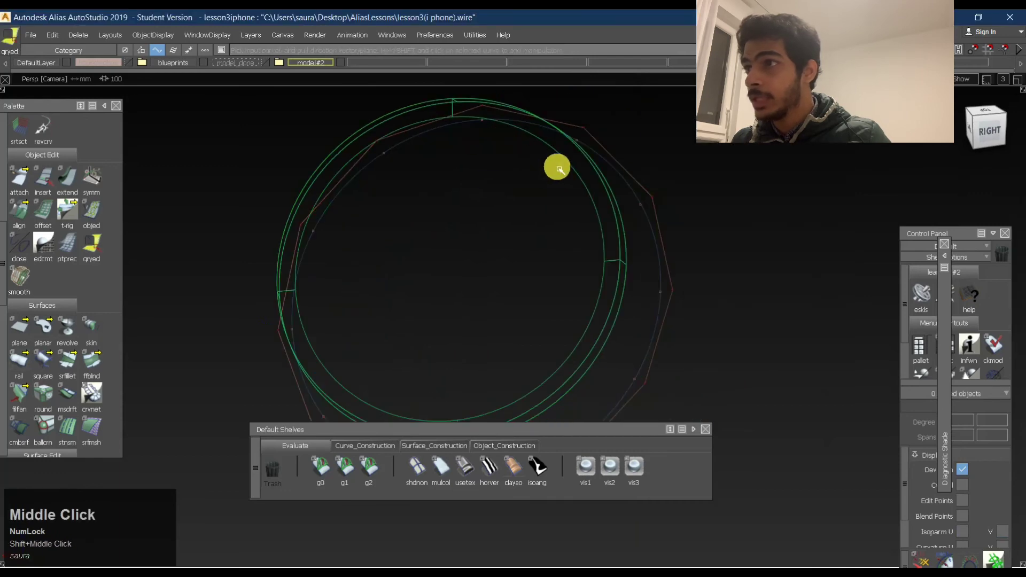
pyautogui.click(563, 158)
pyautogui.keyDown('ctrl'); pyautogui.keyDown('shift'); pyautogui.moveTo(546, 297); pyautogui.dragTo(549, 203); pyautogui.keyUp('shift'); pyautogui.keyUp('ctrl')
pyautogui.keyDown('ctrl'); pyautogui.keyDown('shift'); pyautogui.moveTo(651, 168); pyautogui.dragTo(537, 154, button='middle'); pyautogui.keyUp('shift'); pyautogui.keyUp('ctrl')
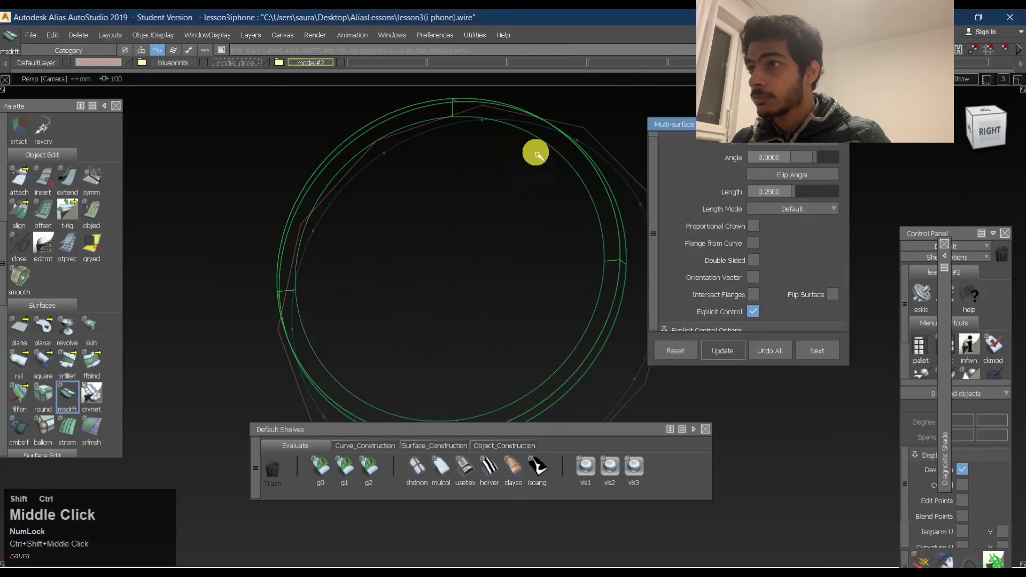
pyautogui.click(543, 146)
pyautogui.keyDown('ctrl'); pyautogui.keyDown('shift'); pyautogui.moveTo(547, 222); pyautogui.dragTo(550, 157); pyautogui.keyUp('shift'); pyautogui.keyUp('ctrl')
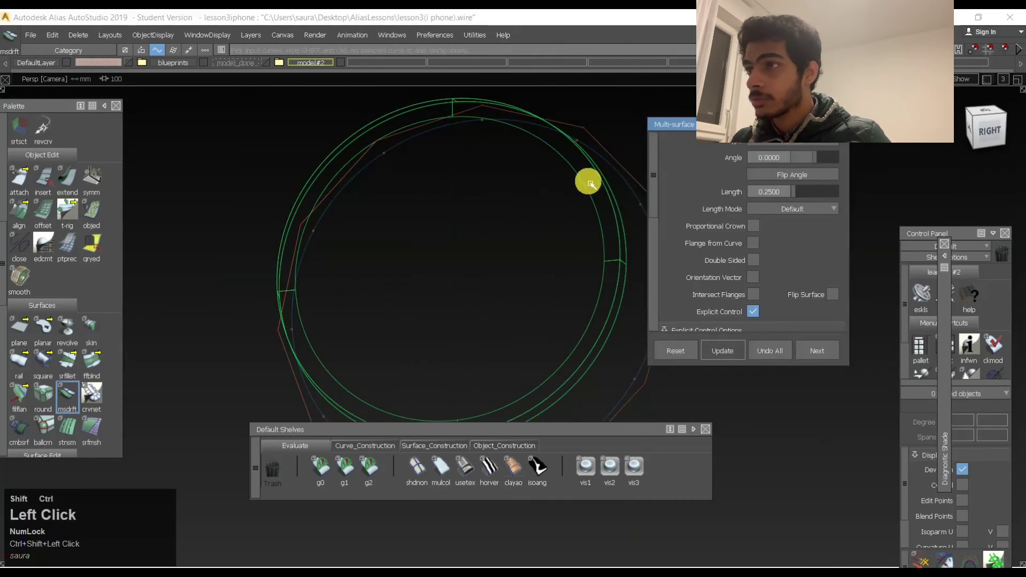
pyautogui.keyDown('ctrl'); pyautogui.keyDown('shift'); pyautogui.moveTo(581, 189); pyautogui.dragTo(577, 170, button='right'); pyautogui.keyUp('shift'); pyautogui.keyUp('ctrl')
pyautogui.click(563, 160)
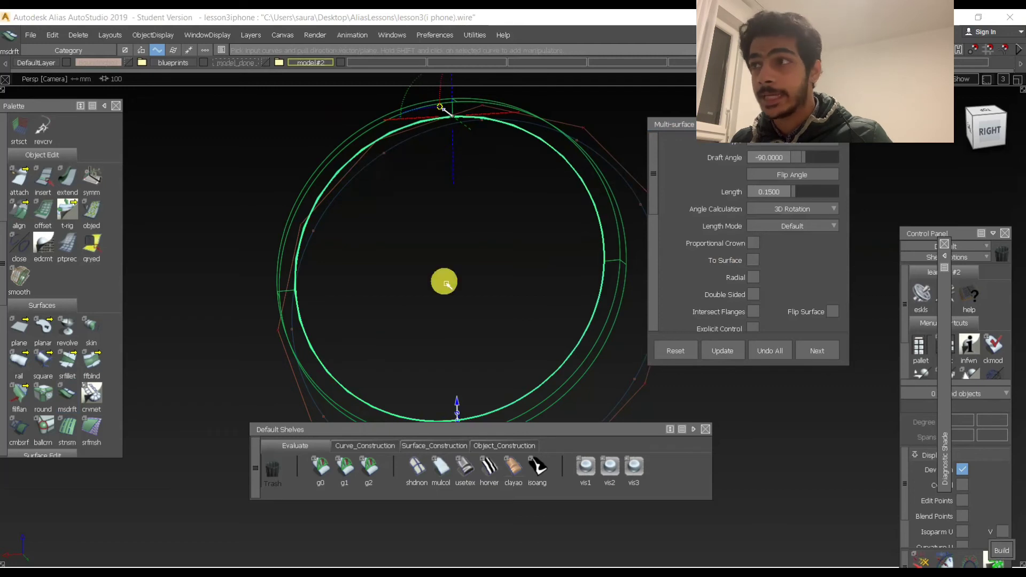
# Try picking the flat ring's inner edge in separate segments with Chain Select turned off.
pyautogui.scroll(-8, 810, 271)
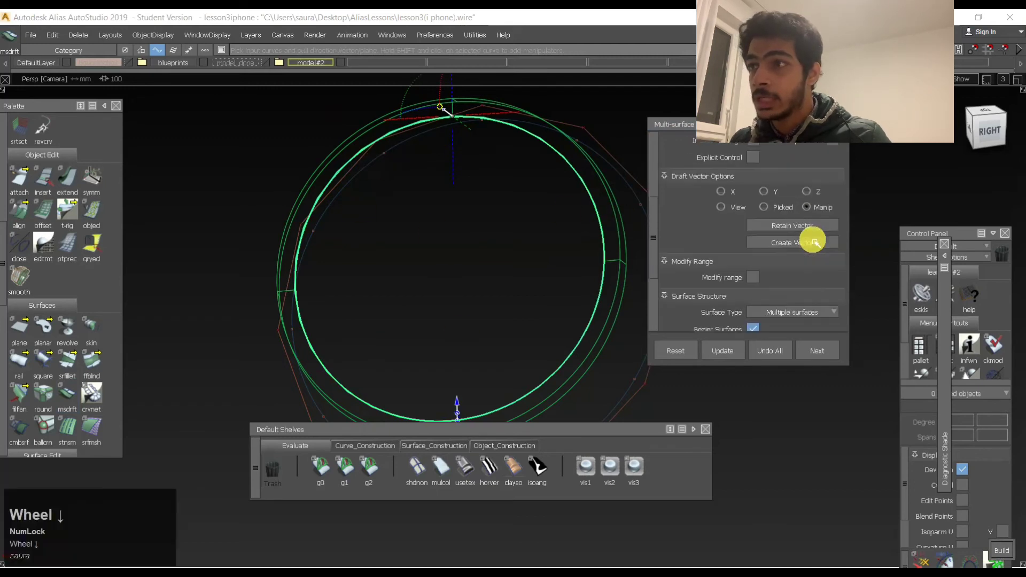
pyautogui.scroll(-1, 825, 282)
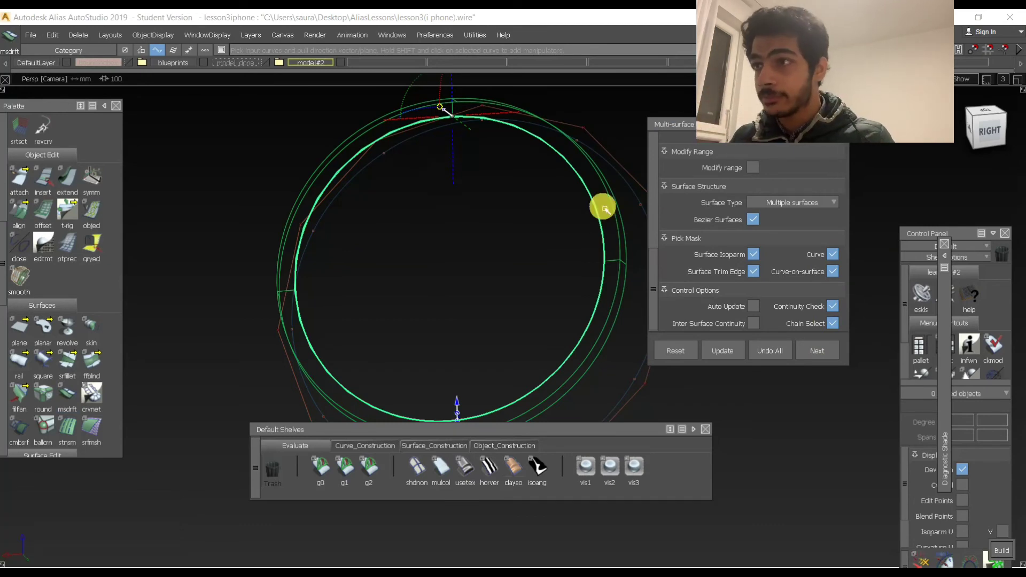
pyautogui.click(829, 317)
pyautogui.click(499, 104)
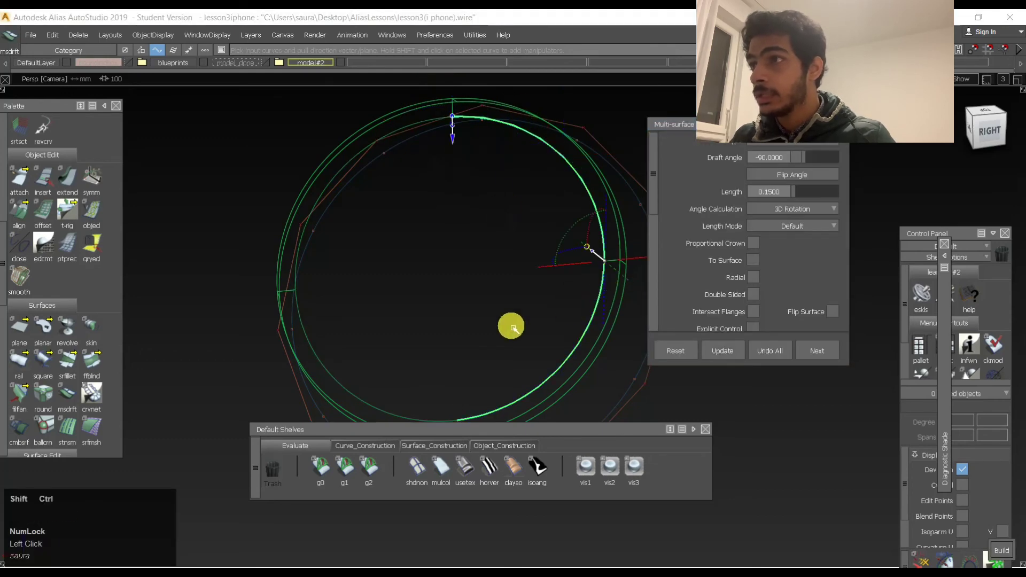
pyautogui.keyDown('ctrl'); pyautogui.keyDown('shift'); pyautogui.moveTo(495, 192); pyautogui.dragTo(537, 142, button='right'); pyautogui.keyUp('shift'); pyautogui.keyUp('ctrl')
pyautogui.click(537, 142)
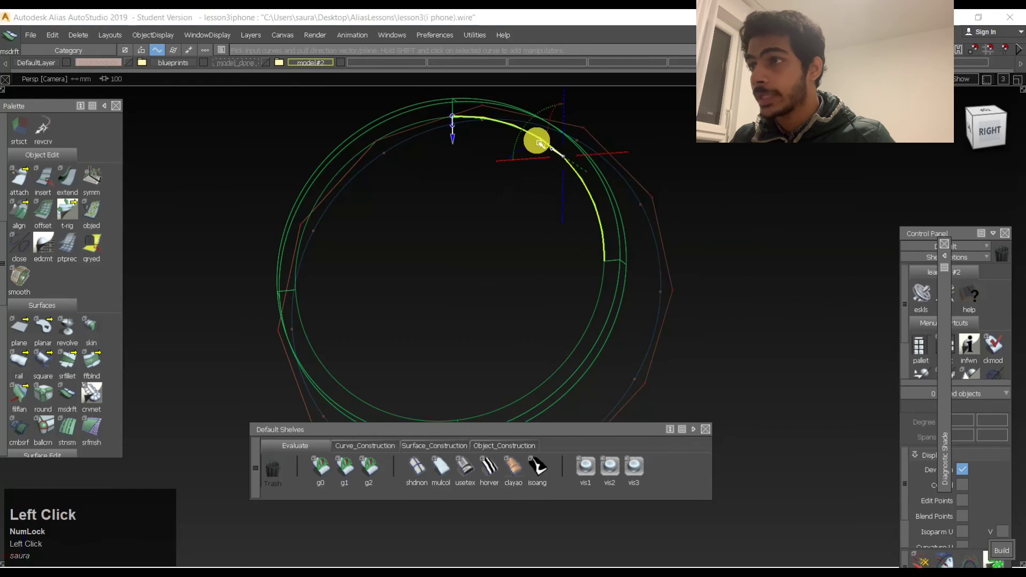
pyautogui.keyDown('ctrl'); pyautogui.keyDown('shift'); pyautogui.moveTo(558, 205); pyautogui.dragTo(581, 177, button='right'); pyautogui.keyUp('shift'); pyautogui.keyUp('ctrl')
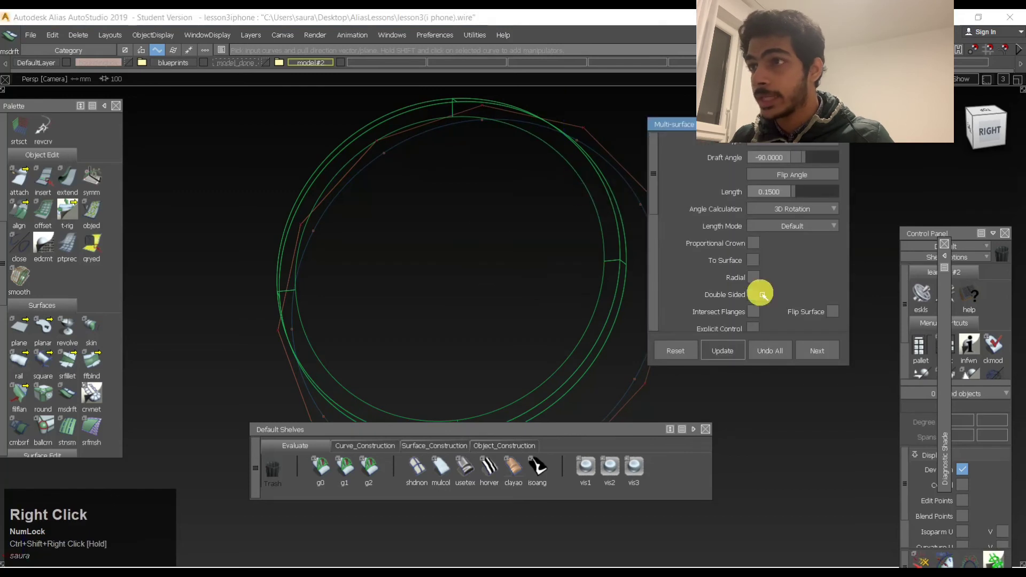
# Turn Chain Select back on and build a multi-surface draft of length 0.15 from the flat ring's whole inner edge.
pyautogui.scroll(-5, 764, 288)
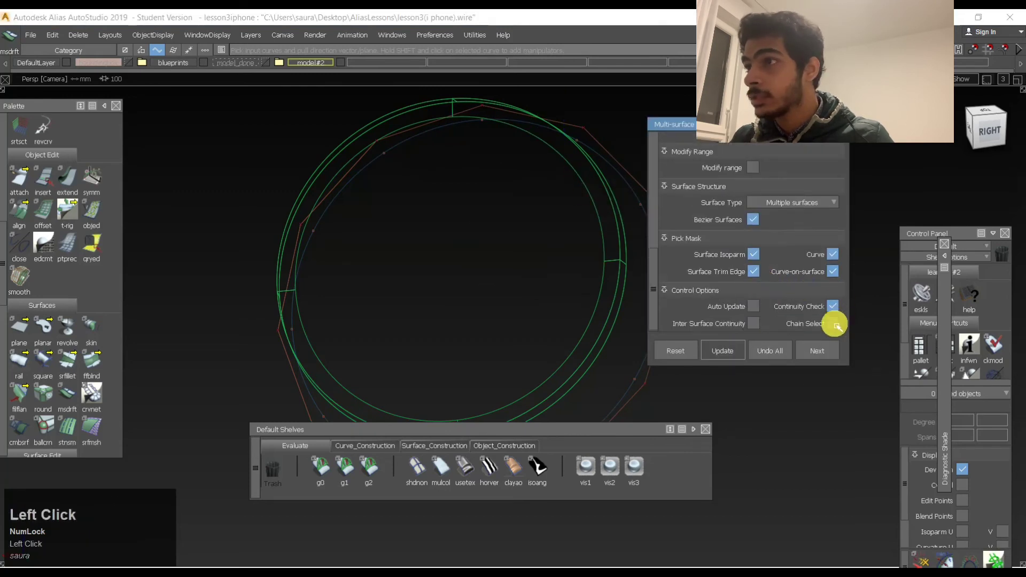
pyautogui.click(548, 147)
pyautogui.press('space')
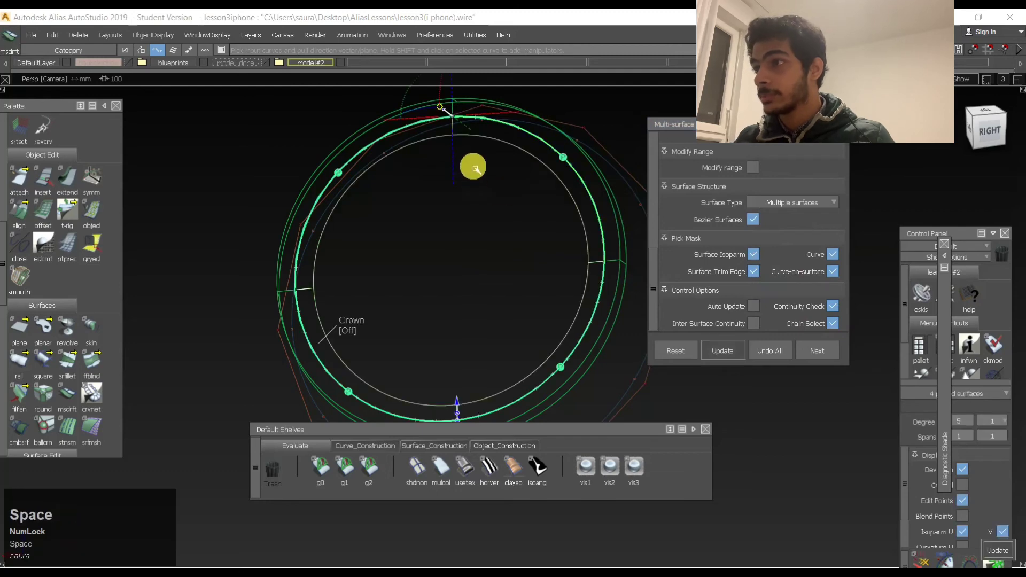
# Edit the innermost draft of the microphone hole to a draft angle of 0, update it and clear the selection.
pyautogui.click(243, 208)
pyautogui.keyDown('alt'); pyautogui.keyDown('shift'); pyautogui.moveTo(451, 303); pyautogui.dragTo(482, 314); pyautogui.keyUp('shift'); pyautogui.keyUp('alt')
pyautogui.middleClick(392, 347)
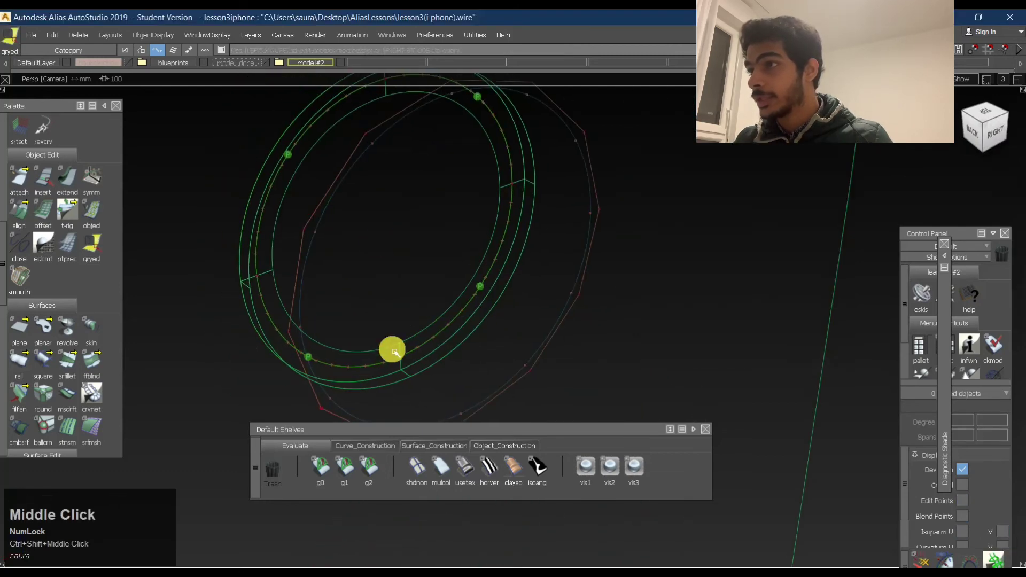
pyautogui.click(373, 296)
pyautogui.keyDown('alt'); pyautogui.keyDown('shift'); pyautogui.moveTo(373, 296); pyautogui.dragTo(652, 235, button='middle'); pyautogui.keyUp('shift'); pyautogui.keyUp('alt')
pyautogui.click(783, 158)
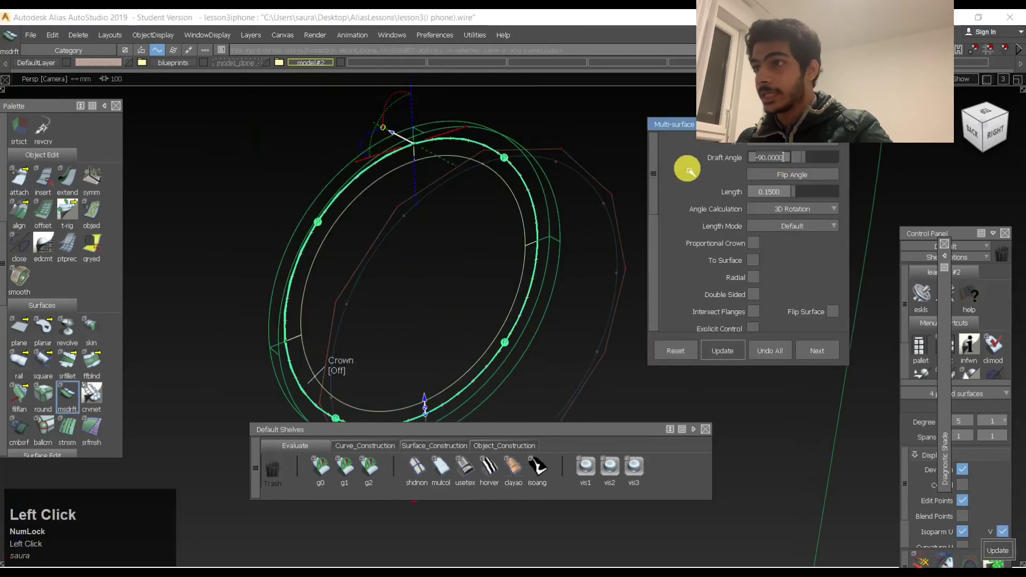
pyautogui.press('space')
pyautogui.keyDown('ctrl'); pyautogui.keyDown('shift'); pyautogui.click(525, 214); pyautogui.keyUp('shift'); pyautogui.keyUp('ctrl')
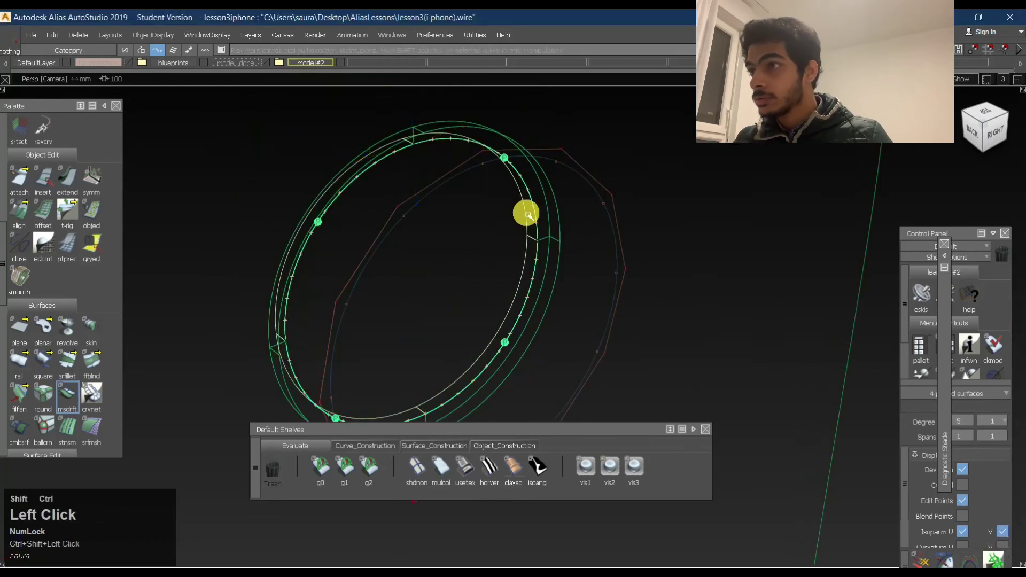
pyautogui.keyDown('ctrl'); pyautogui.keyDown('shift'); pyautogui.rightClick(525, 199); pyautogui.keyUp('shift'); pyautogui.keyUp('ctrl')
pyautogui.keyDown('ctrl'); pyautogui.keyDown('shift'); pyautogui.moveTo(525, 199); pyautogui.dragTo(518, 195, button='right'); pyautogui.keyUp('shift'); pyautogui.keyUp('ctrl')
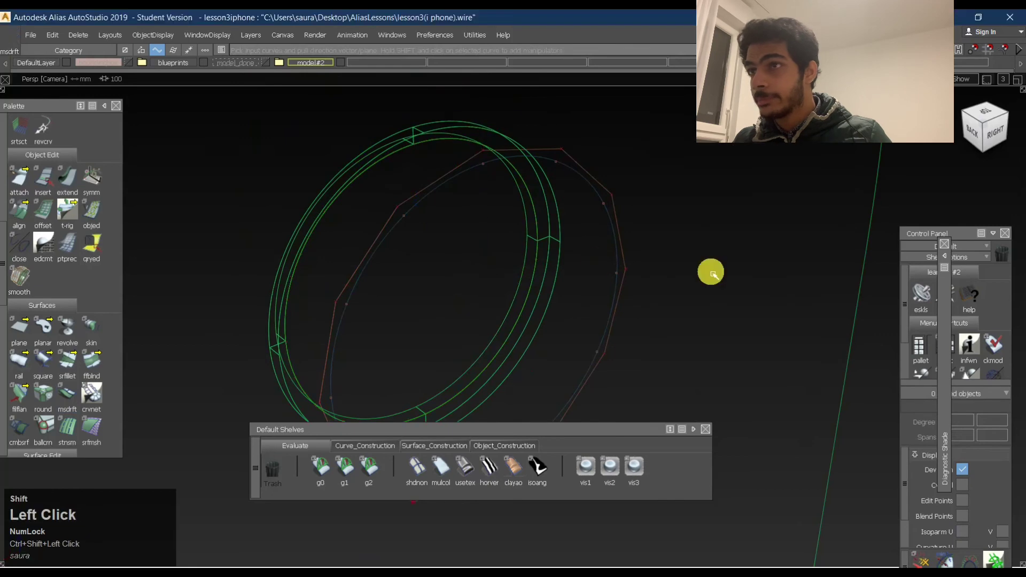
# Shade the model and examine the stepped inner surfaces of the microphone hole from the right view and at an angle.
pyautogui.click(995, 131)
pyautogui.keyDown('alt'); pyautogui.keyDown('shift'); pyautogui.moveTo(482, 279); pyautogui.dragTo(426, 222, button='middle'); pyautogui.keyUp('shift'); pyautogui.keyUp('alt')
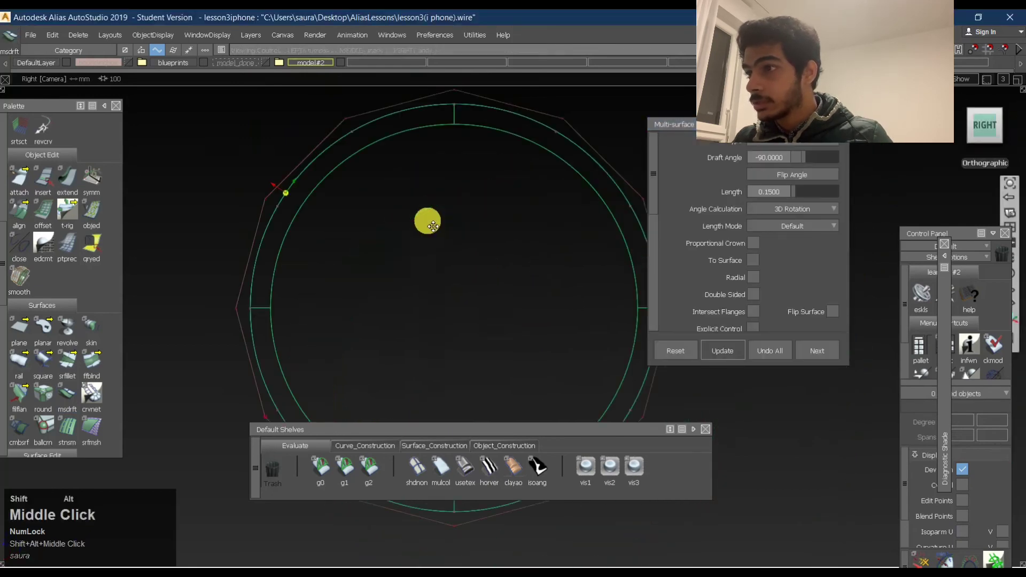
pyautogui.keyDown('ctrl'); pyautogui.click(413, 270); pyautogui.keyUp('ctrl')
pyautogui.click(460, 469)
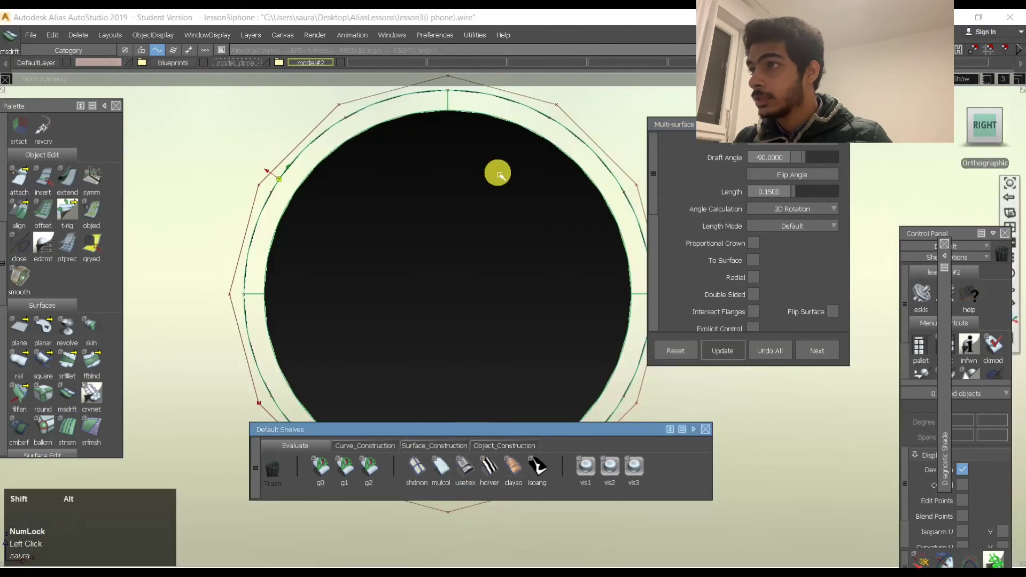
pyautogui.keyDown('alt'); pyautogui.keyDown('shift'); pyautogui.moveTo(495, 169); pyautogui.dragTo(392, 167, button='right'); pyautogui.keyUp('shift'); pyautogui.keyUp('alt')
pyautogui.keyDown('alt'); pyautogui.keyDown('shift'); pyautogui.moveTo(392, 168); pyautogui.dragTo(190, 172); pyautogui.keyUp('shift'); pyautogui.keyUp('alt')
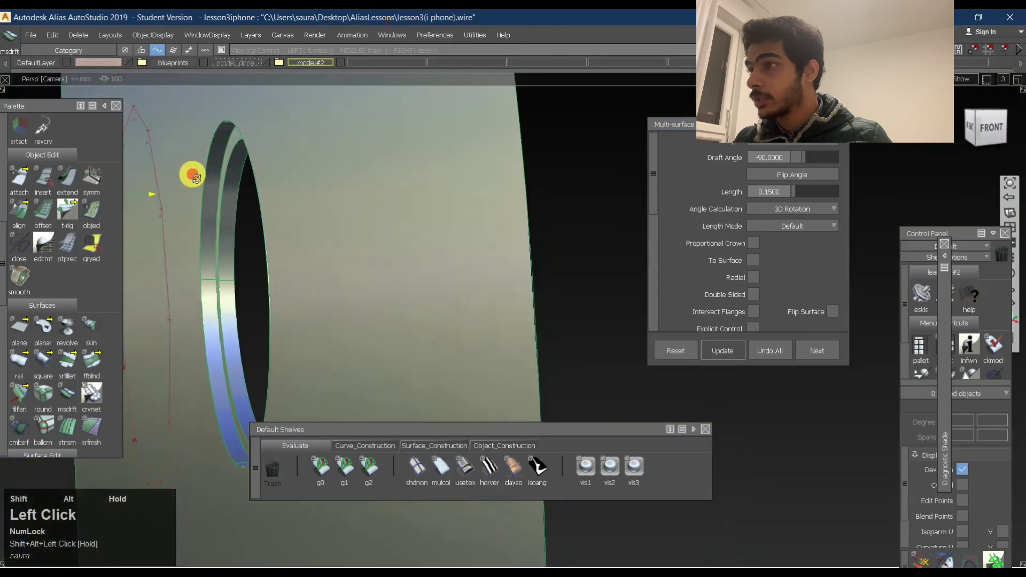
pyautogui.keyDown('alt'); pyautogui.keyDown('shift'); pyautogui.moveTo(190, 171); pyautogui.dragTo(299, 188, button='middle'); pyautogui.keyUp('shift'); pyautogui.keyUp('alt')
pyautogui.keyDown('alt'); pyautogui.keyDown('shift'); pyautogui.moveTo(300, 188); pyautogui.dragTo(258, 214); pyautogui.keyUp('shift'); pyautogui.keyUp('alt')
pyautogui.keyDown('alt'); pyautogui.keyDown('shift'); pyautogui.moveTo(259, 213); pyautogui.dragTo(309, 179, button='right'); pyautogui.keyUp('shift'); pyautogui.keyUp('alt')
# Set the length of each of the microphone hole's three draft surfaces to 0.1.
pyautogui.keyDown('alt'); pyautogui.keyDown('shift'); pyautogui.moveTo(310, 179); pyautogui.dragTo(231, 203, button='middle'); pyautogui.keyUp('shift'); pyautogui.keyUp('alt')
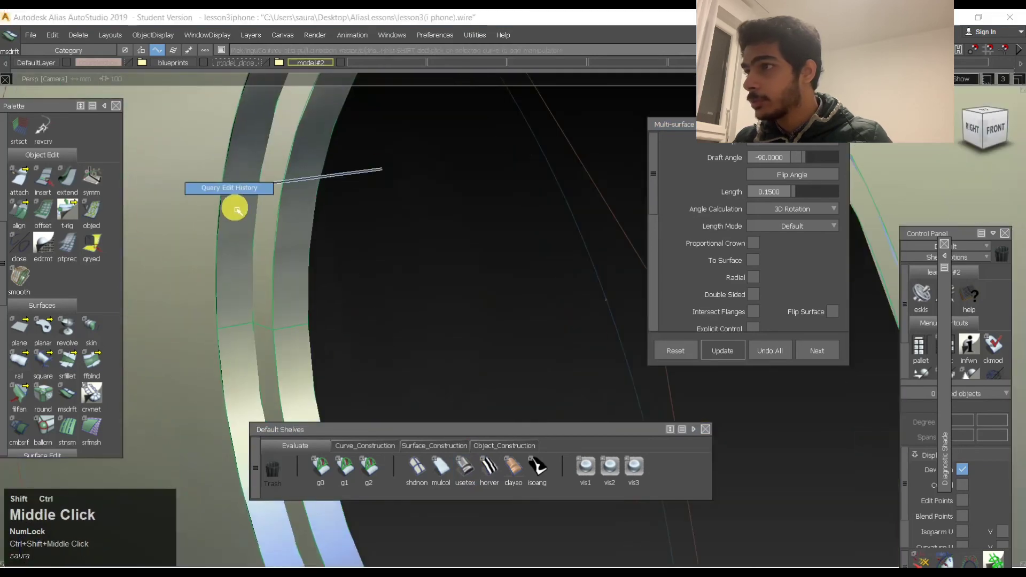
pyautogui.click(231, 204)
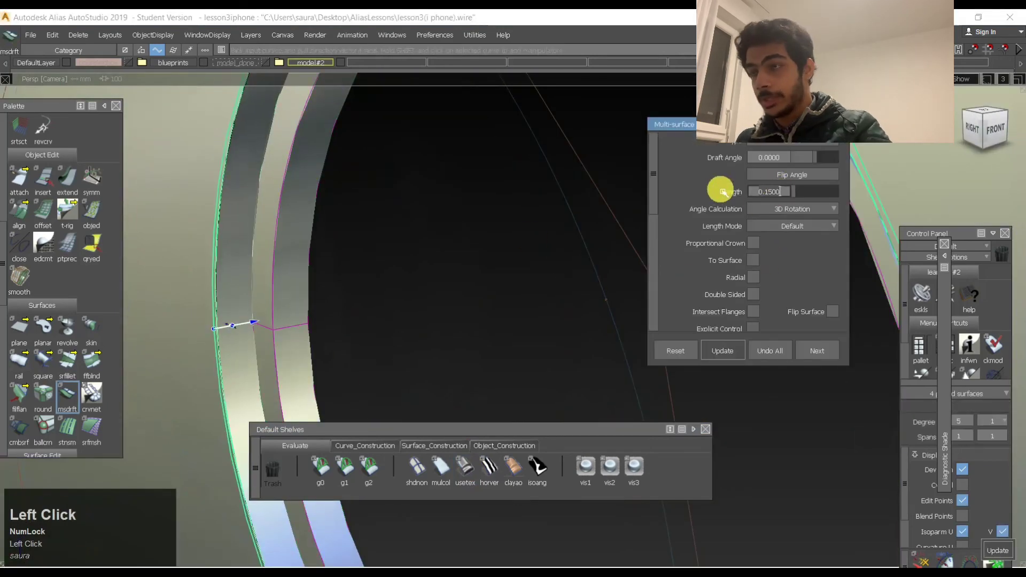
pyautogui.press('space')
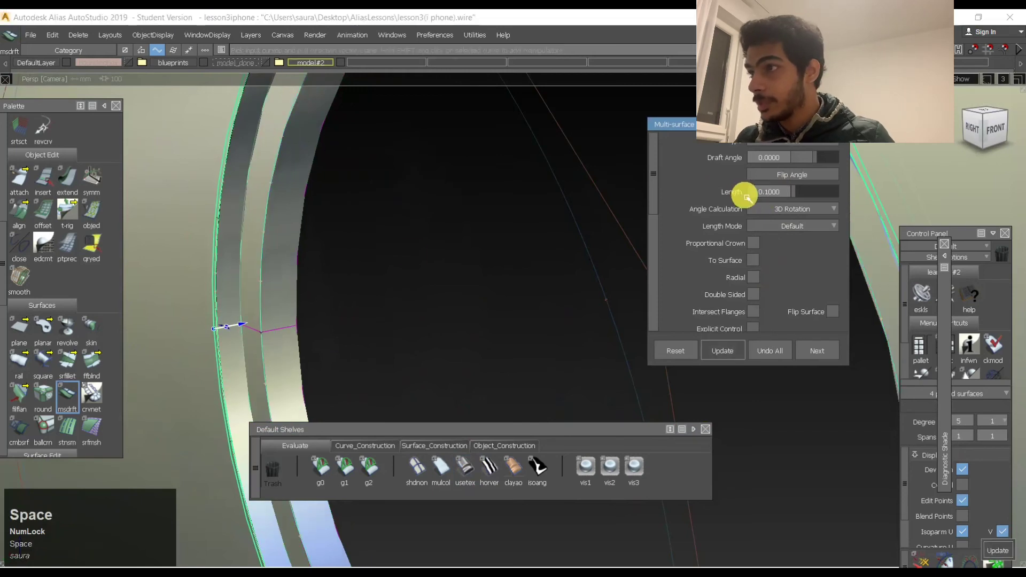
pyautogui.keyDown('ctrl'); pyautogui.keyDown('shift'); pyautogui.middleClick(263, 218); pyautogui.keyUp('shift'); pyautogui.keyUp('ctrl')
pyautogui.click(255, 202)
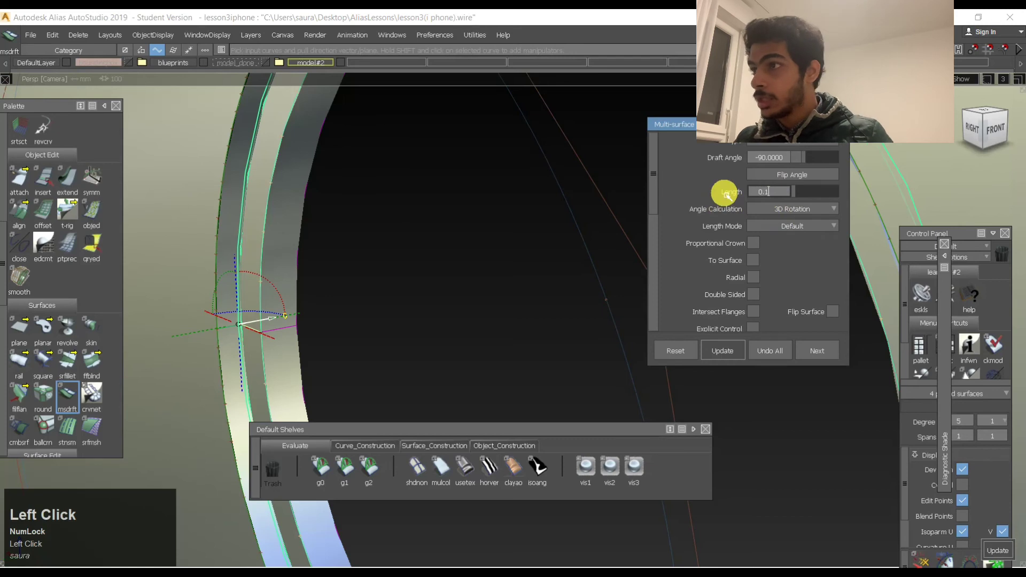
pyautogui.press('space')
pyautogui.keyDown('ctrl'); pyautogui.keyDown('shift'); pyautogui.moveTo(278, 236); pyautogui.dragTo(268, 176, button='middle'); pyautogui.keyUp('shift'); pyautogui.keyUp('ctrl')
pyautogui.click(266, 175)
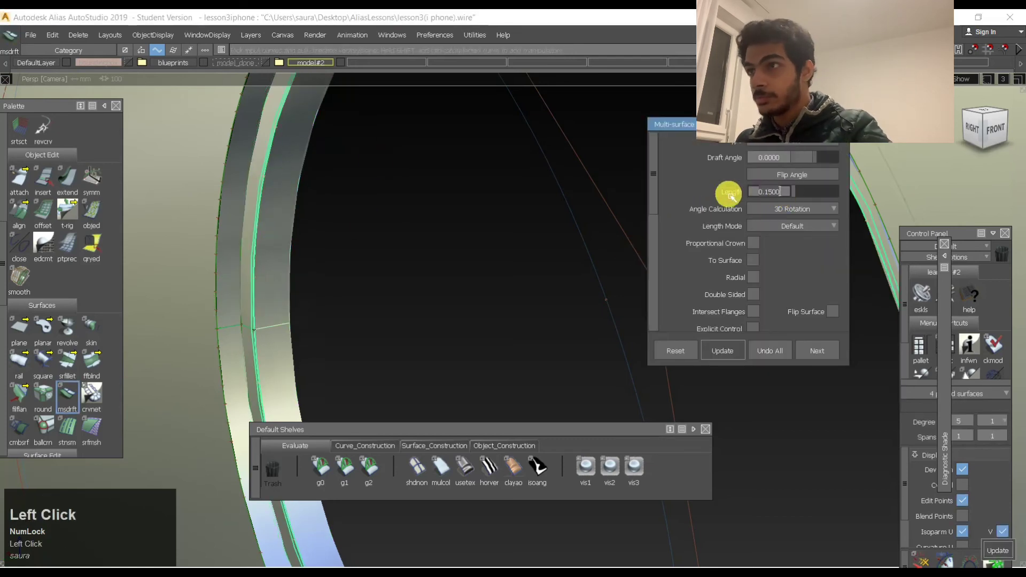
pyautogui.press('space')
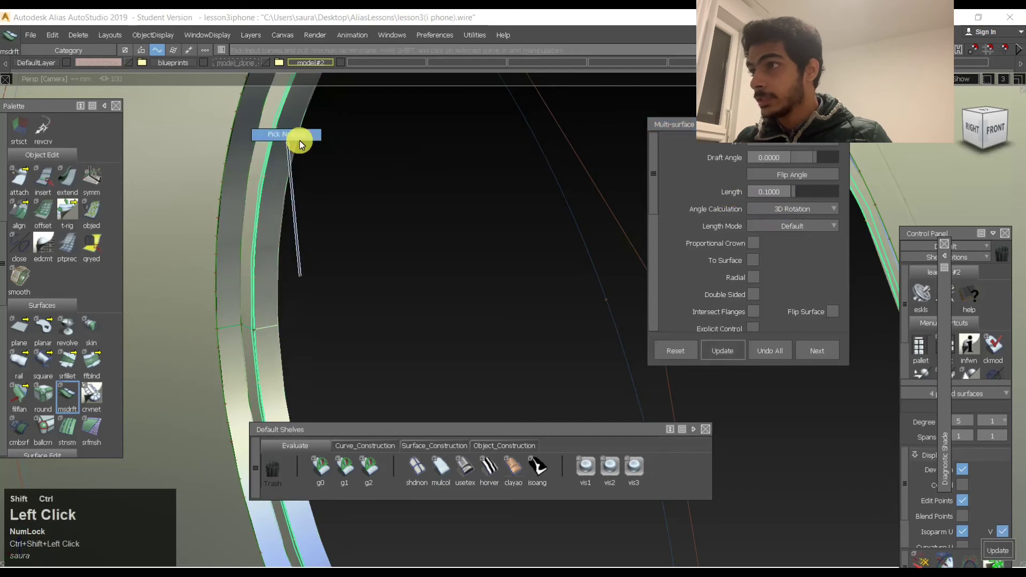
# Clear the selection and draw a degree 1 curve across the microphone hole, snapped to the bottom and top of its innermost edge.
pyautogui.keyDown('alt'); pyautogui.keyDown('shift'); pyautogui.moveTo(406, 223); pyautogui.dragTo(360, 268); pyautogui.keyUp('shift'); pyautogui.keyUp('alt')
pyautogui.click(287, 177)
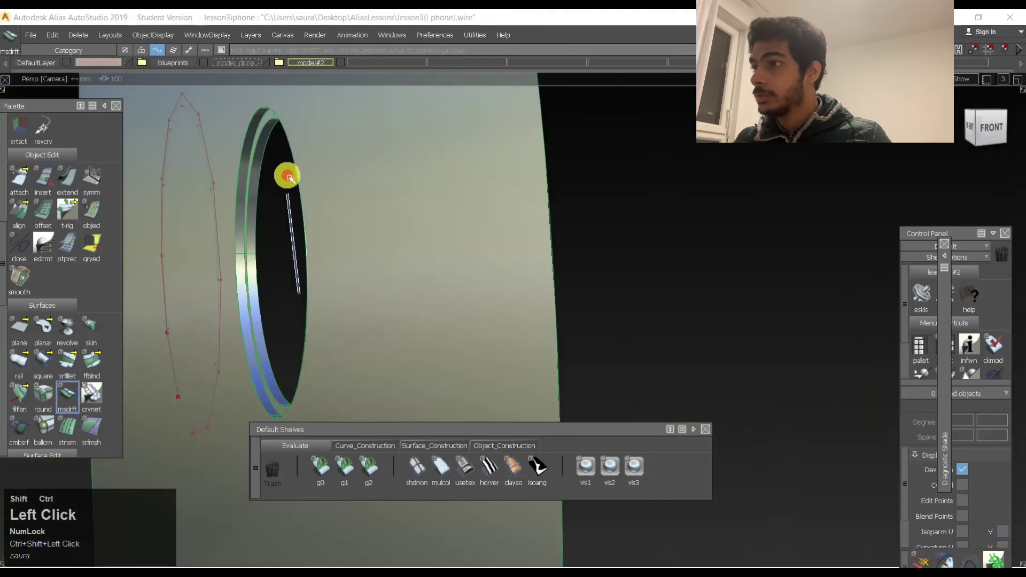
pyautogui.keyDown('alt'); pyautogui.keyDown('shift'); pyautogui.moveTo(287, 176); pyautogui.dragTo(383, 206); pyautogui.keyUp('shift'); pyautogui.keyUp('alt')
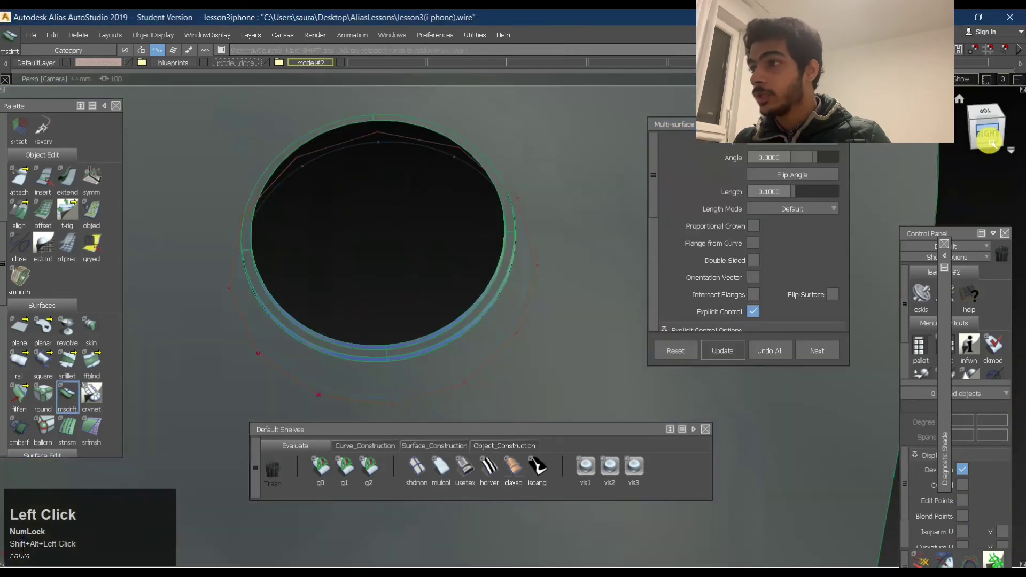
pyautogui.click(989, 140)
pyautogui.keyDown('ctrl'); pyautogui.keyDown('shift'); pyautogui.moveTo(340, 262); pyautogui.dragTo(321, 337); pyautogui.keyUp('shift'); pyautogui.keyUp('ctrl')
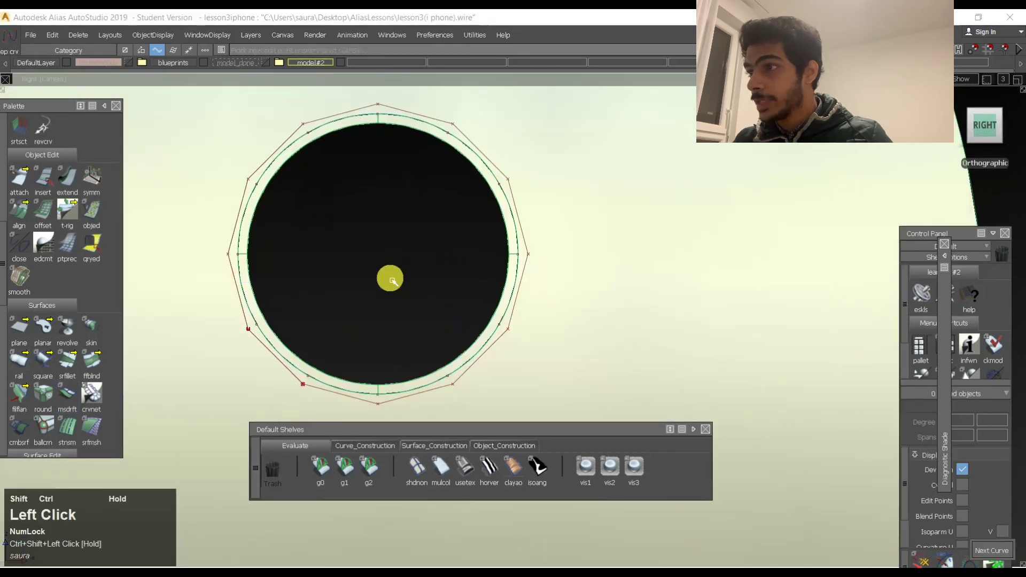
pyautogui.keyDown('alt'); pyautogui.keyDown('shift'); pyautogui.moveTo(390, 279); pyautogui.dragTo(405, 391); pyautogui.keyUp('shift'); pyautogui.keyUp('alt')
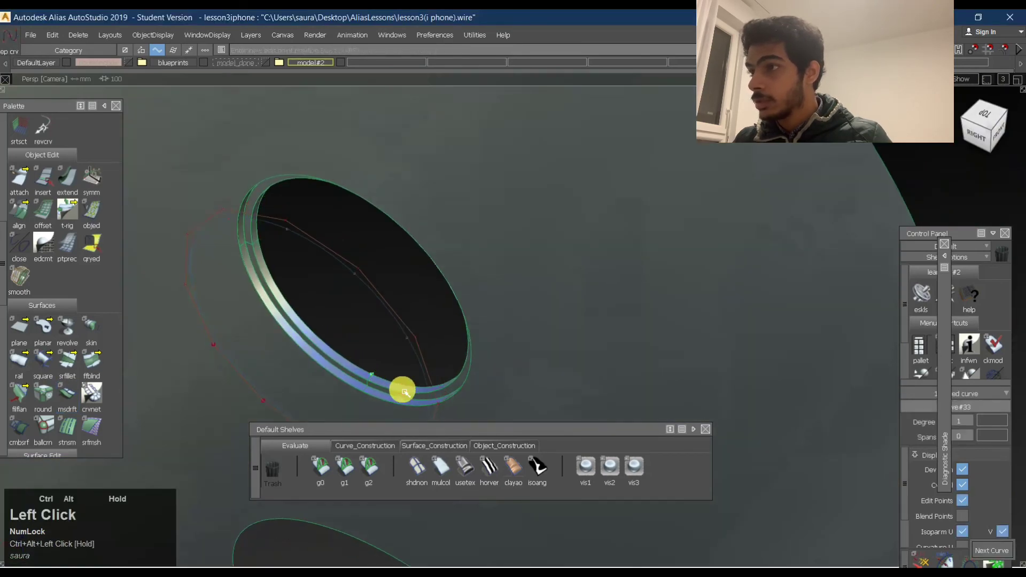
pyautogui.keyDown('ctrl'); pyautogui.click(979, 143); pyautogui.keyUp('ctrl')
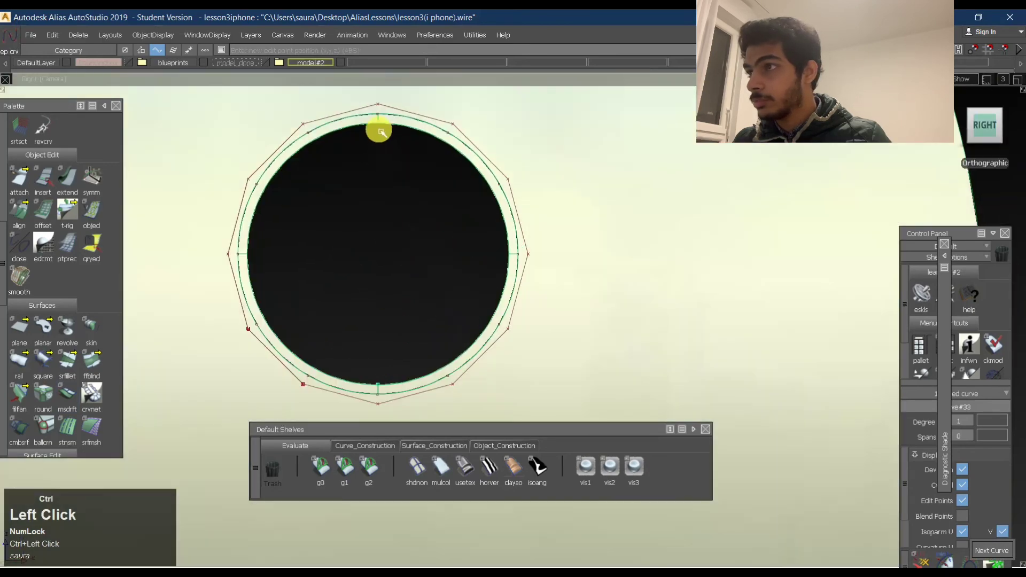
pyautogui.keyDown('alt'); pyautogui.keyDown('shift'); pyautogui.moveTo(438, 151); pyautogui.dragTo(327, 275); pyautogui.keyUp('shift'); pyautogui.keyUp('alt')
# Move the upper CV of the line in the front view so it lines up vertically with the lower one.
pyautogui.keyDown('ctrl'); pyautogui.keyDown('shift'); pyautogui.moveTo(355, 198); pyautogui.dragTo(350, 140); pyautogui.keyUp('shift'); pyautogui.keyUp('ctrl')
pyautogui.click(350, 141)
pyautogui.click(1011, 134)
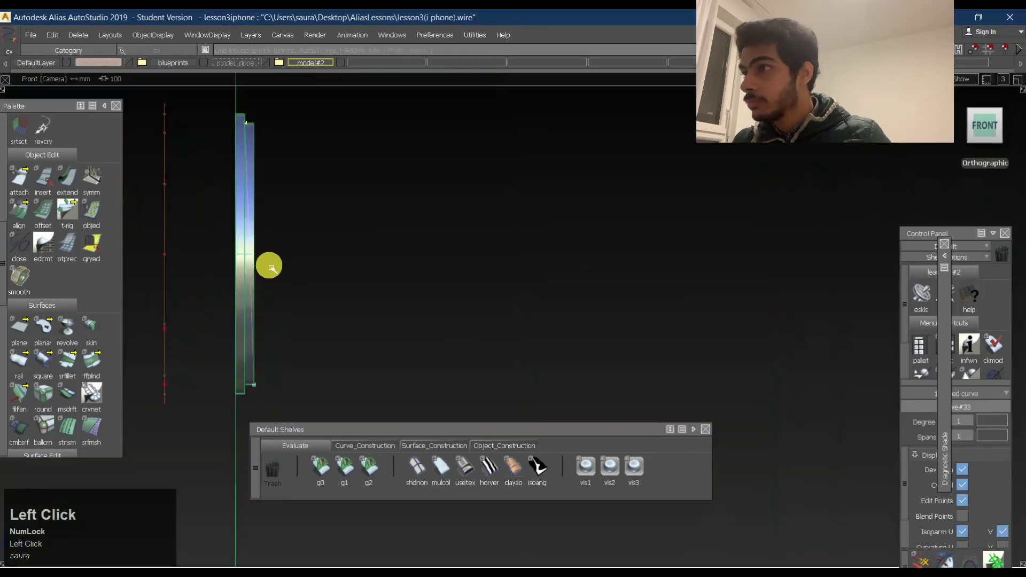
pyautogui.keyDown('ctrl'); pyautogui.keyDown('shift'); pyautogui.moveTo(271, 267); pyautogui.dragTo(305, 242, button='middle'); pyautogui.keyUp('shift'); pyautogui.keyUp('ctrl')
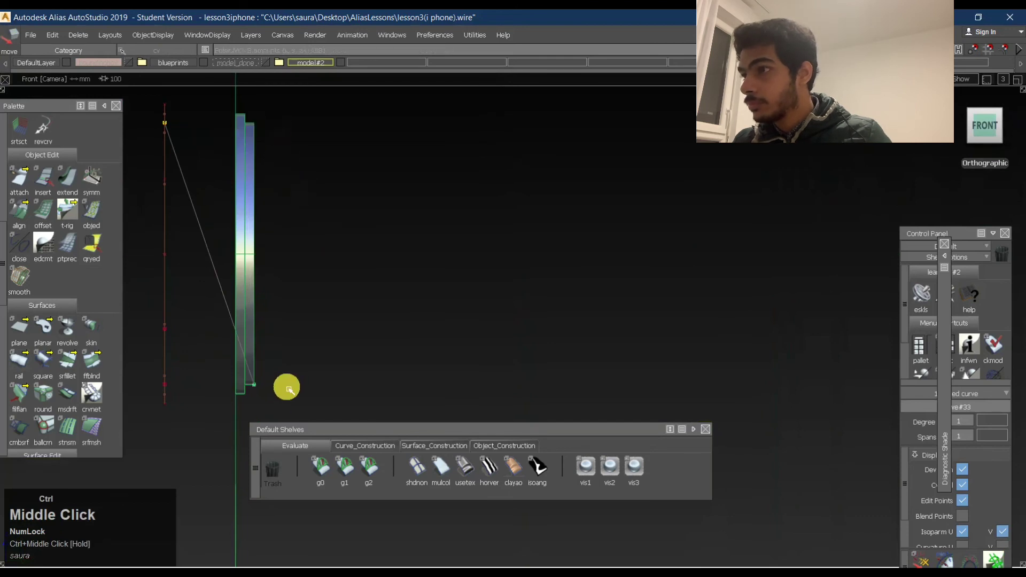
pyautogui.click(343, 259)
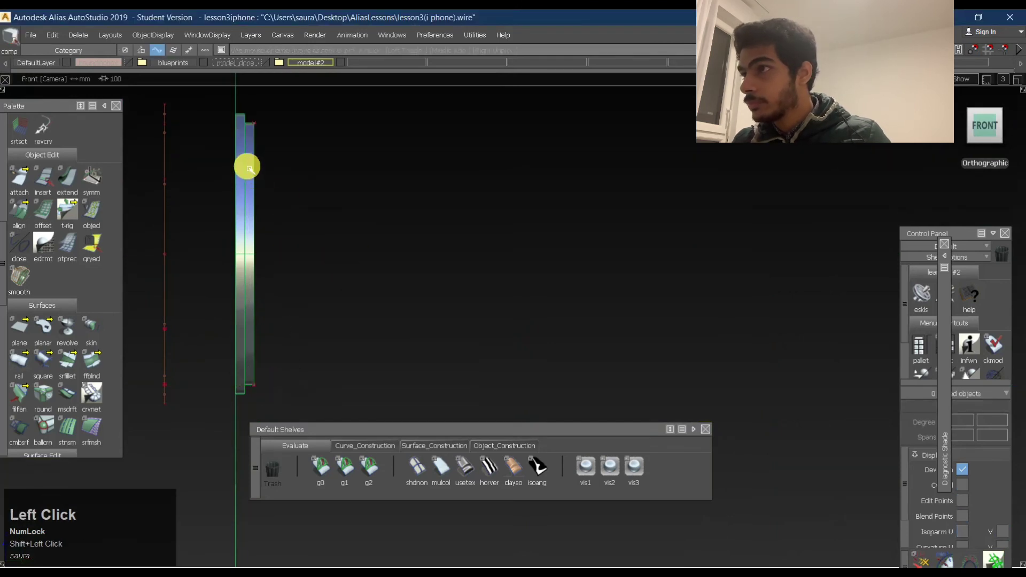
# Move the whole line sideways to just outside the microphone hole in the right view and turn off shading.
pyautogui.keyDown('alt'); pyautogui.keyDown('shift'); pyautogui.moveTo(183, 263); pyautogui.dragTo(1017, 128); pyautogui.keyUp('shift'); pyautogui.keyUp('alt')
pyautogui.click(990, 122)
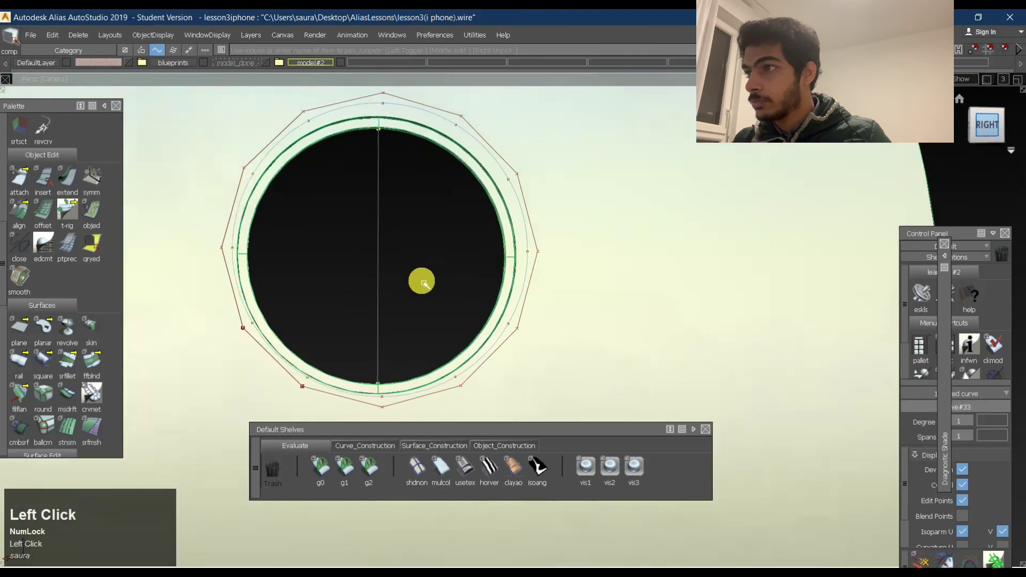
pyautogui.keyDown('ctrl'); pyautogui.keyDown('shift'); pyautogui.moveTo(421, 279); pyautogui.dragTo(324, 269, button='middle'); pyautogui.keyUp('shift'); pyautogui.keyUp('ctrl')
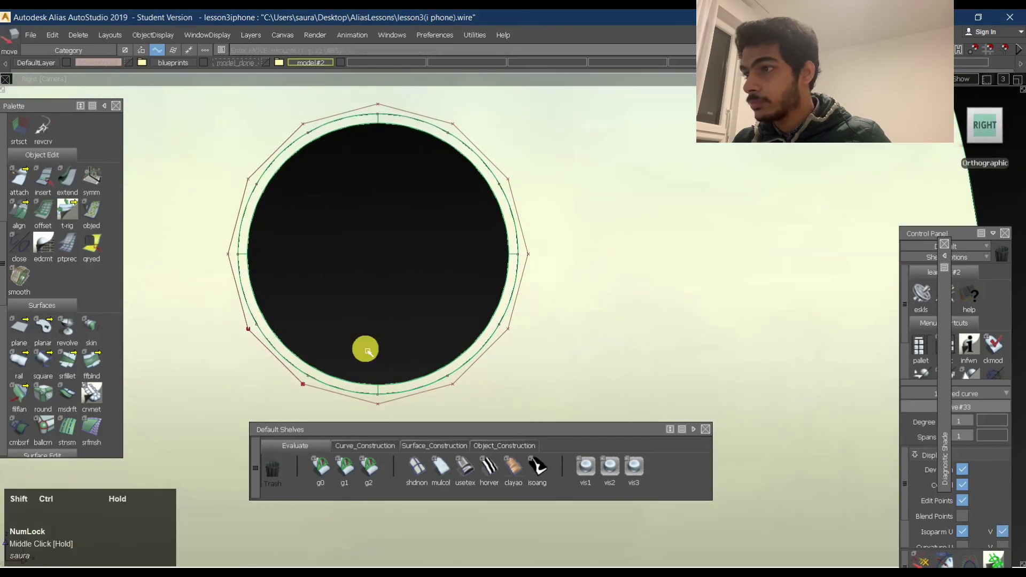
pyautogui.click(418, 468)
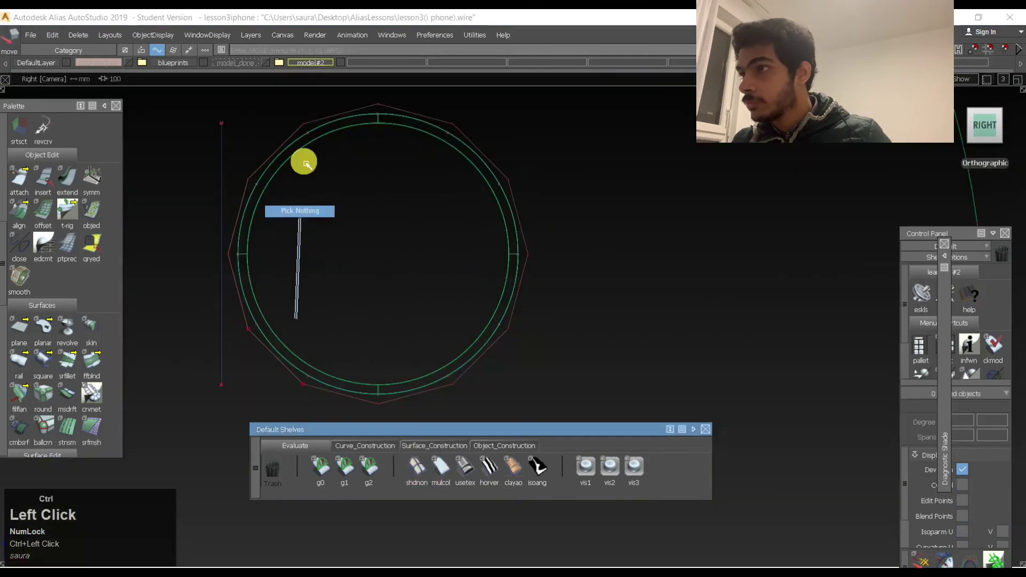
# Build a flat multi-surface draft from the line across the microphone hole, with draft angle 0 and length 3.9995.
pyautogui.keyDown('ctrl'); pyautogui.moveTo(311, 224); pyautogui.dragTo(328, 196, button='right'); pyautogui.keyUp('ctrl')
pyautogui.click(222, 152)
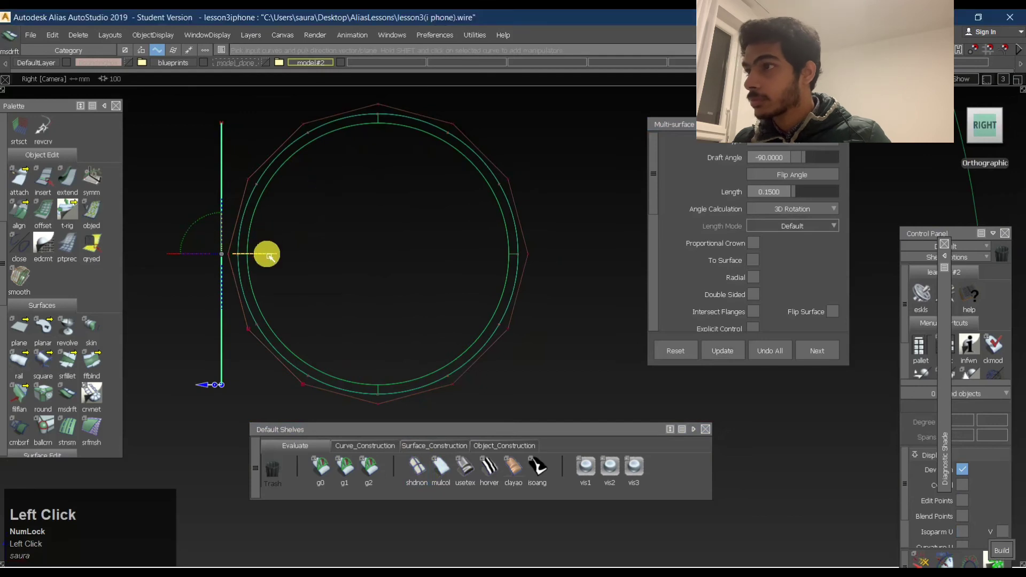
pyautogui.press('space')
pyautogui.keyDown('alt'); pyautogui.keyDown('shift'); pyautogui.moveTo(449, 199); pyautogui.dragTo(205, 326, button='right'); pyautogui.keyUp('shift'); pyautogui.keyUp('alt')
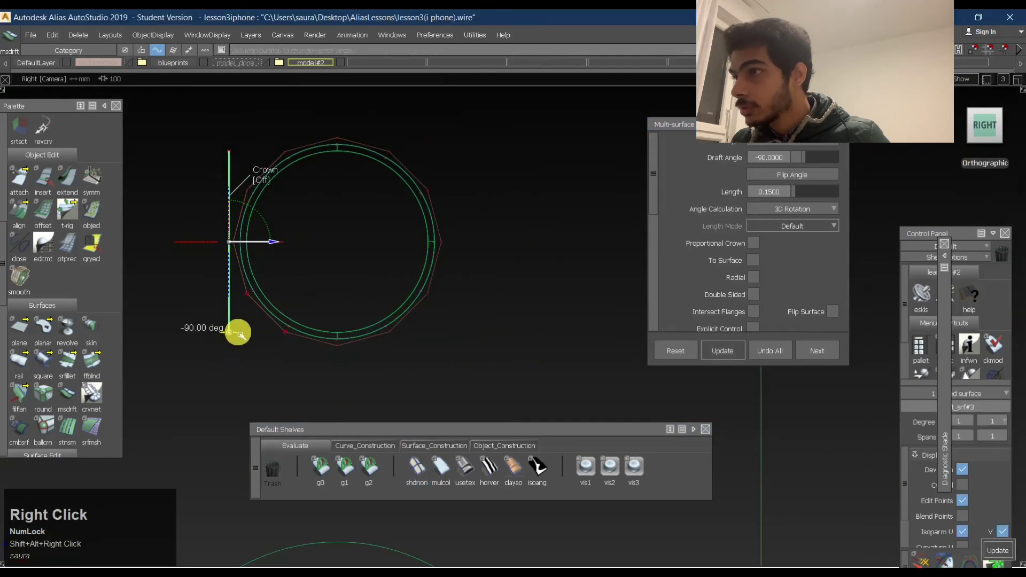
pyautogui.moveTo(370, 326); pyautogui.dragTo(254, 340)
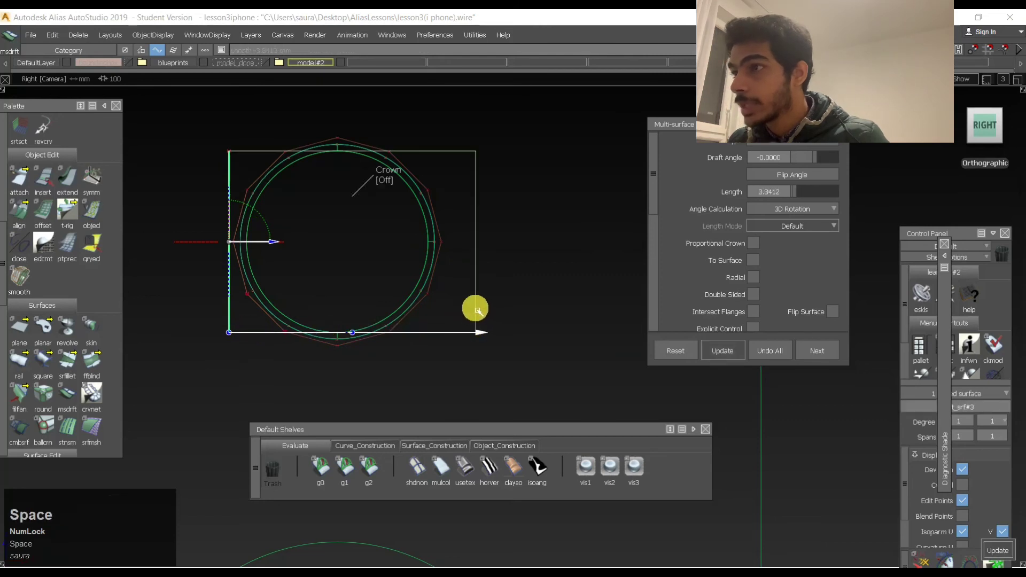
pyautogui.click(487, 335)
pyautogui.press('space')
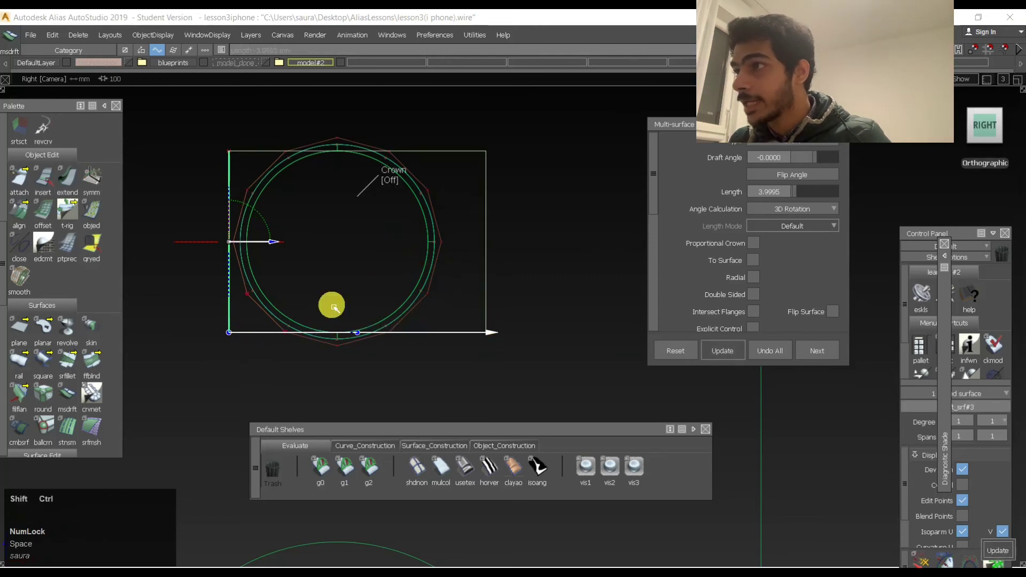
# Move the line's upper CV up and its lower CV down so the flat draft extends past the hole at both ends.
pyautogui.keyDown('ctrl'); pyautogui.keyDown('shift'); pyautogui.moveTo(331, 303); pyautogui.dragTo(203, 132); pyautogui.keyUp('shift'); pyautogui.keyUp('ctrl')
pyautogui.click(220, 350)
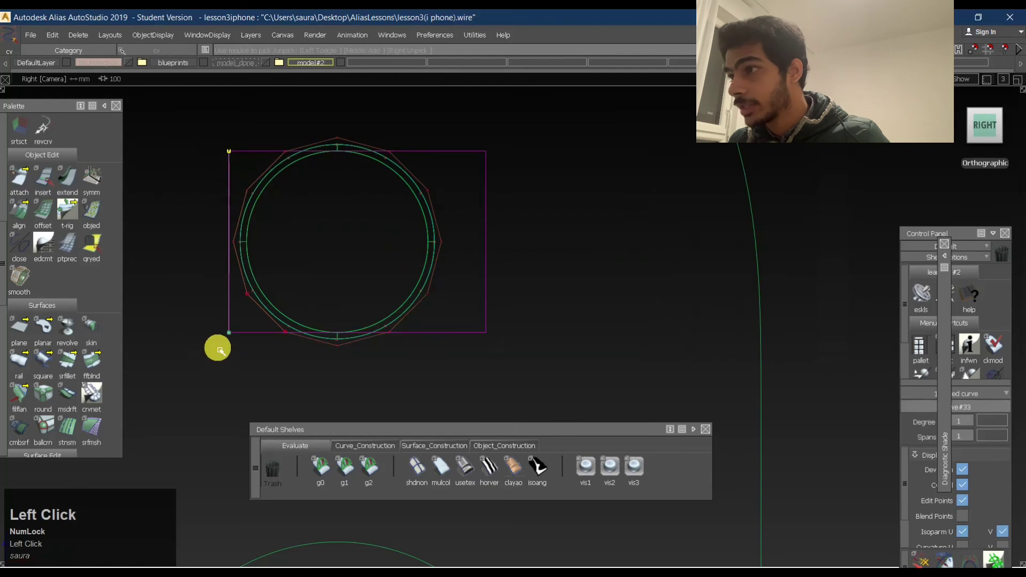
pyautogui.keyDown('ctrl'); pyautogui.keyDown('shift'); pyautogui.moveTo(238, 346); pyautogui.dragTo(262, 378, button='middle'); pyautogui.keyUp('shift'); pyautogui.keyUp('ctrl')
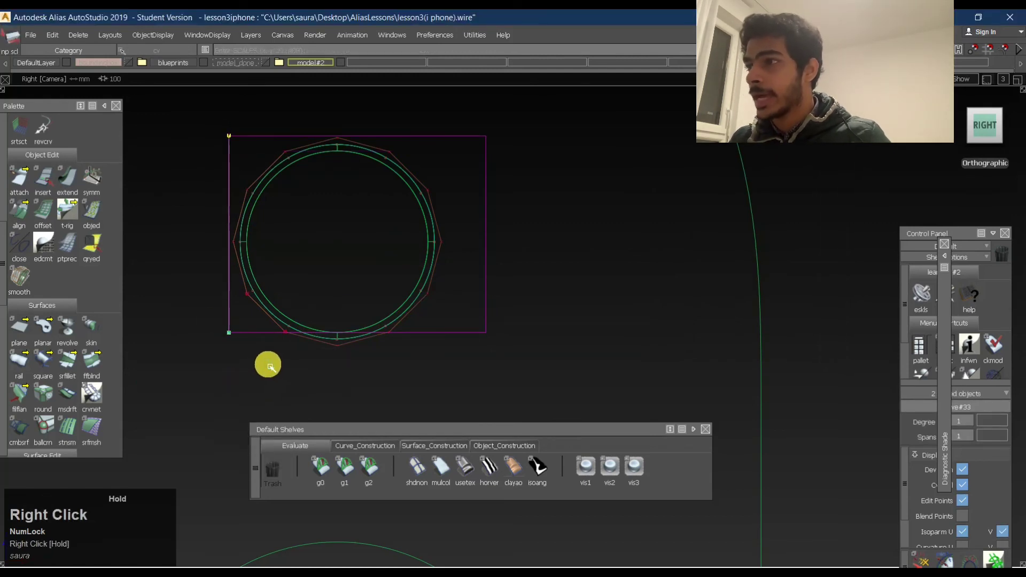
pyautogui.keyDown('ctrl'); pyautogui.keyDown('shift'); pyautogui.moveTo(270, 366); pyautogui.dragTo(265, 222); pyautogui.keyUp('shift'); pyautogui.keyUp('ctrl')
pyautogui.keyDown('ctrl'); pyautogui.keyDown('shift'); pyautogui.moveTo(203, 308); pyautogui.dragTo(287, 278); pyautogui.keyUp('shift'); pyautogui.keyUp('ctrl')
pyautogui.keyDown('ctrl'); pyautogui.keyDown('shift'); pyautogui.moveTo(257, 315); pyautogui.dragTo(255, 299); pyautogui.keyUp('shift'); pyautogui.keyUp('ctrl')
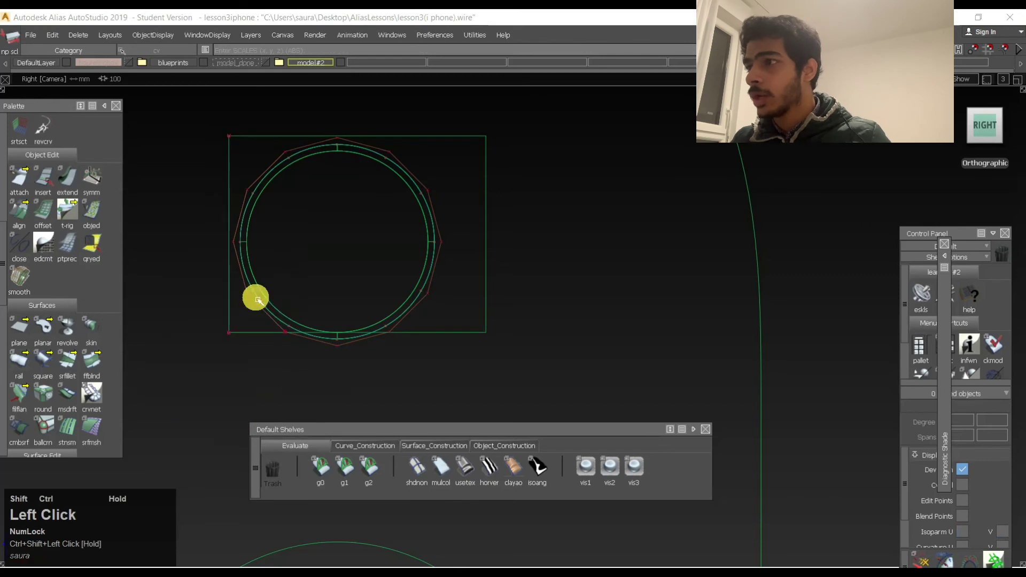
pyautogui.click(229, 336)
pyautogui.keyDown('ctrl'); pyautogui.keyDown('shift'); pyautogui.moveTo(254, 359); pyautogui.dragTo(261, 286, button='middle'); pyautogui.keyUp('shift'); pyautogui.keyUp('ctrl')
pyautogui.moveTo(251, 348); pyautogui.dragTo(251, 349, button='right')
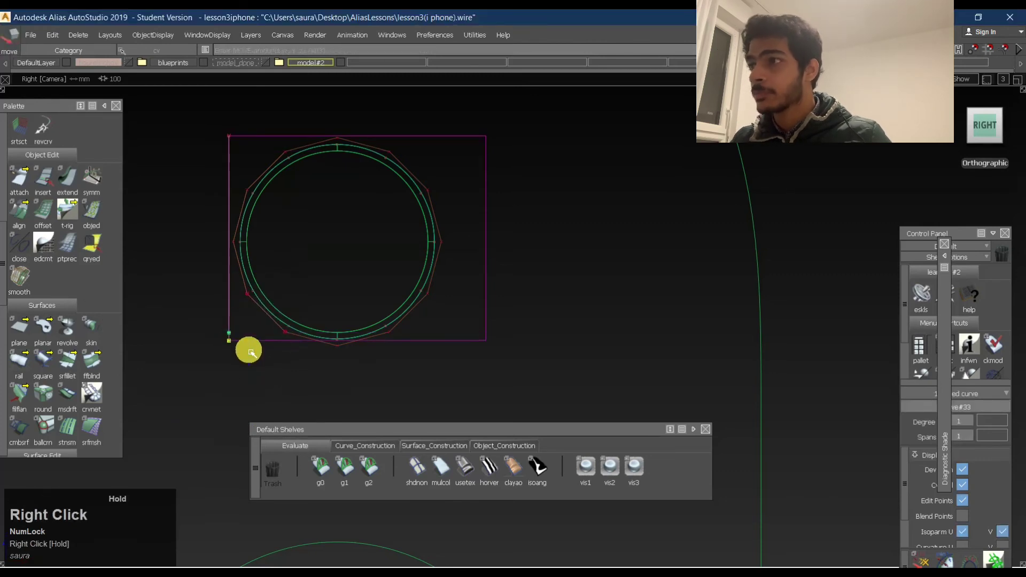
# Check the flat draft's extent against the microphone hole at an angle and from the right view.
pyautogui.moveTo(392, 241)
pyautogui.keyDown('ctrl'); pyautogui.keyDown('shift'); pyautogui.mouseDown()
pyautogui.moveTo(418, 235)
pyautogui.moveTo(378, 240)
pyautogui.mouseUp(); pyautogui.keyUp('shift'); pyautogui.keyUp('ctrl')
pyautogui.keyDown('shift'); pyautogui.moveTo(381, 235); pyautogui.dragTo(515, 131); pyautogui.keyUp('shift')
pyautogui.keyDown('ctrl'); pyautogui.keyDown('shift'); pyautogui.moveTo(464, 236); pyautogui.dragTo(500, 150); pyautogui.keyUp('shift'); pyautogui.keyUp('ctrl')
pyautogui.keyDown('ctrl'); pyautogui.keyDown('shift'); pyautogui.moveTo(607, 153); pyautogui.dragTo(428, 178); pyautogui.keyUp('shift'); pyautogui.keyUp('ctrl')
pyautogui.keyDown('alt'); pyautogui.keyDown('shift'); pyautogui.moveTo(422, 191); pyautogui.dragTo(229, 211); pyautogui.keyUp('shift'); pyautogui.keyUp('alt')
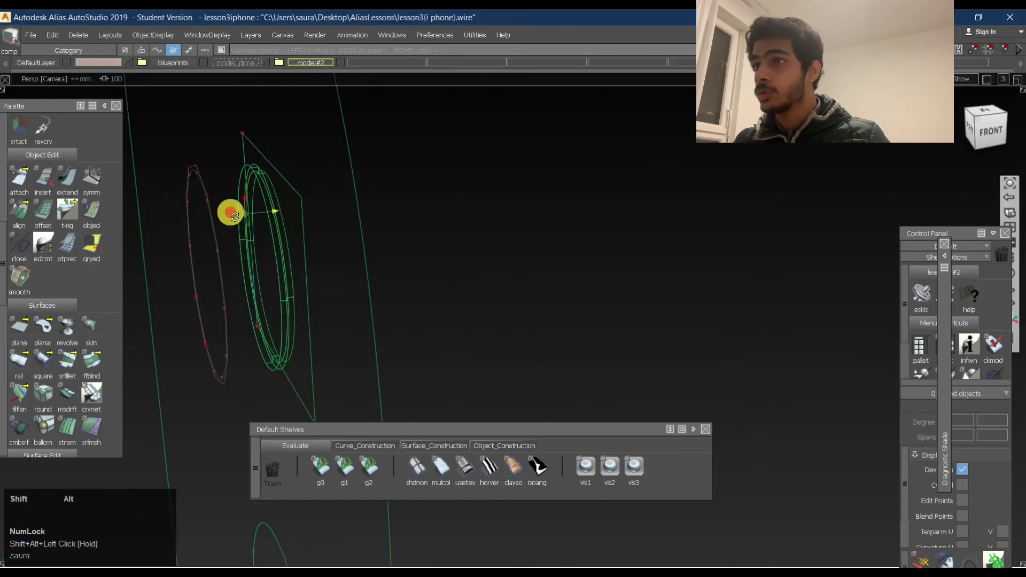
pyautogui.click(1011, 115)
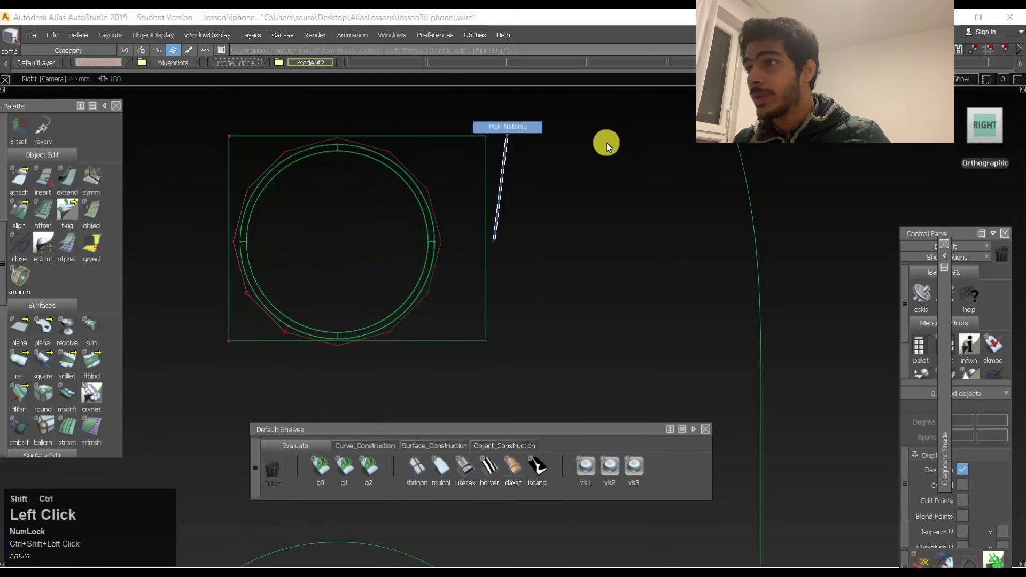
pyautogui.click(486, 148)
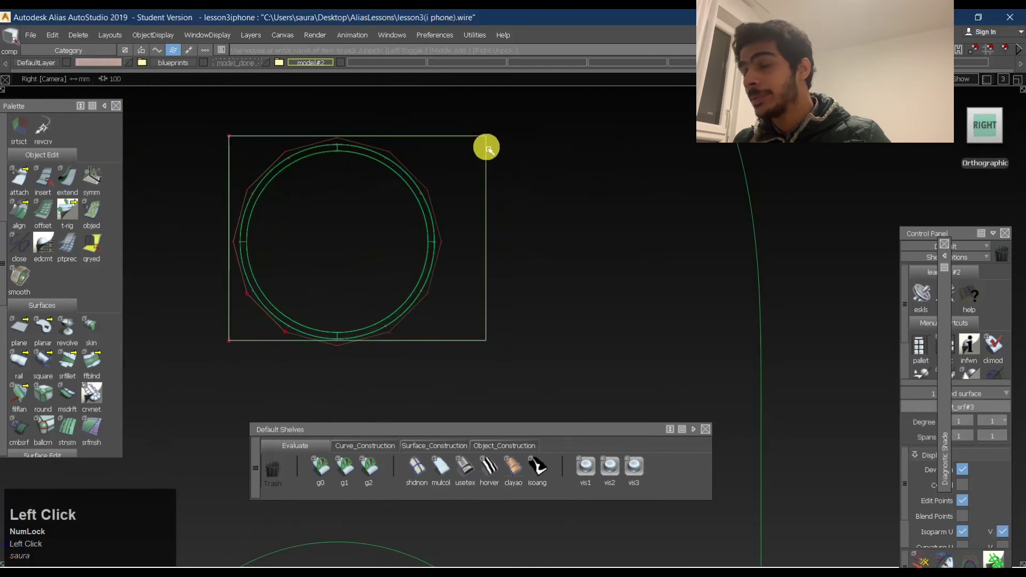
pyautogui.click(470, 237)
pyautogui.click(487, 149)
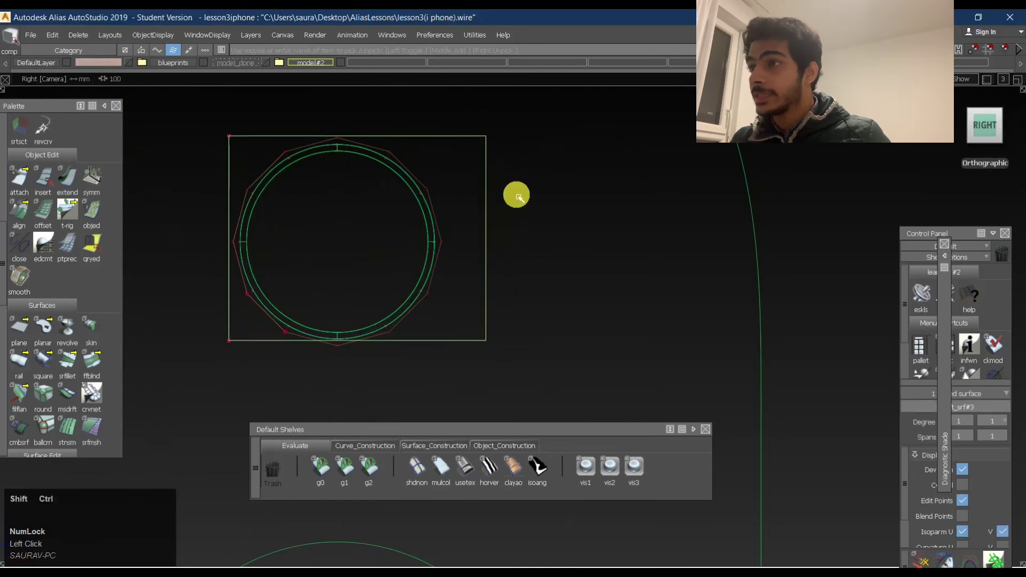
pyautogui.keyDown('ctrl'); pyautogui.keyDown('shift'); pyautogui.moveTo(590, 161); pyautogui.dragTo(480, 166); pyautogui.keyUp('shift'); pyautogui.keyUp('ctrl')
pyautogui.click(487, 149)
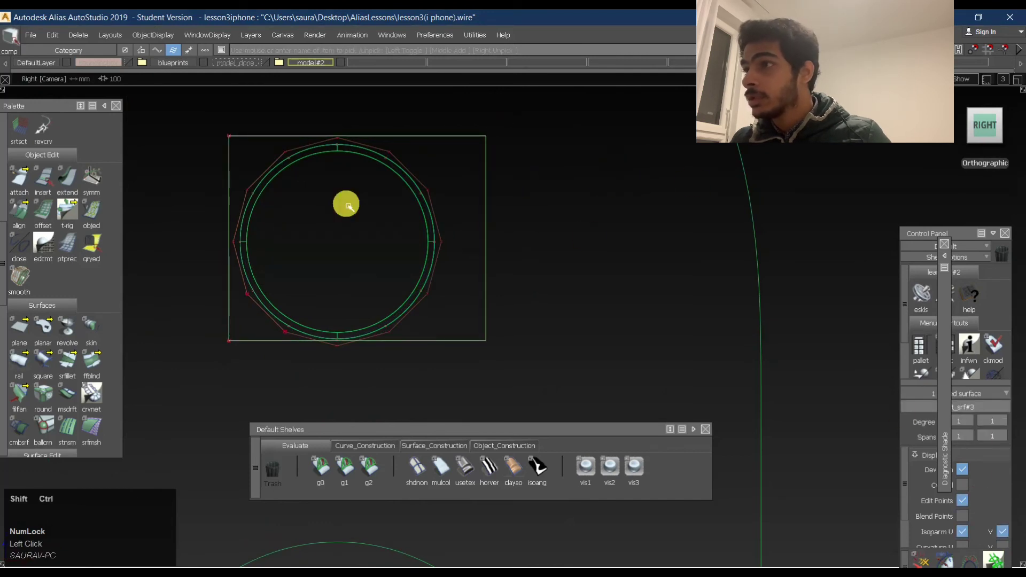
# Edit the flat draft's history and shorten its length to 3.4829.
pyautogui.keyDown('ctrl'); pyautogui.keyDown('shift'); pyautogui.moveTo(342, 205); pyautogui.dragTo(335, 139); pyautogui.keyUp('shift'); pyautogui.keyUp('ctrl')
pyautogui.keyDown('ctrl'); pyautogui.keyDown('shift'); pyautogui.moveTo(262, 208); pyautogui.dragTo(285, 189); pyautogui.keyUp('shift'); pyautogui.keyUp('ctrl')
pyautogui.keyDown('ctrl'); pyautogui.keyDown('shift'); pyautogui.moveTo(404, 192); pyautogui.dragTo(233, 178, button='middle'); pyautogui.keyUp('shift'); pyautogui.keyUp('ctrl')
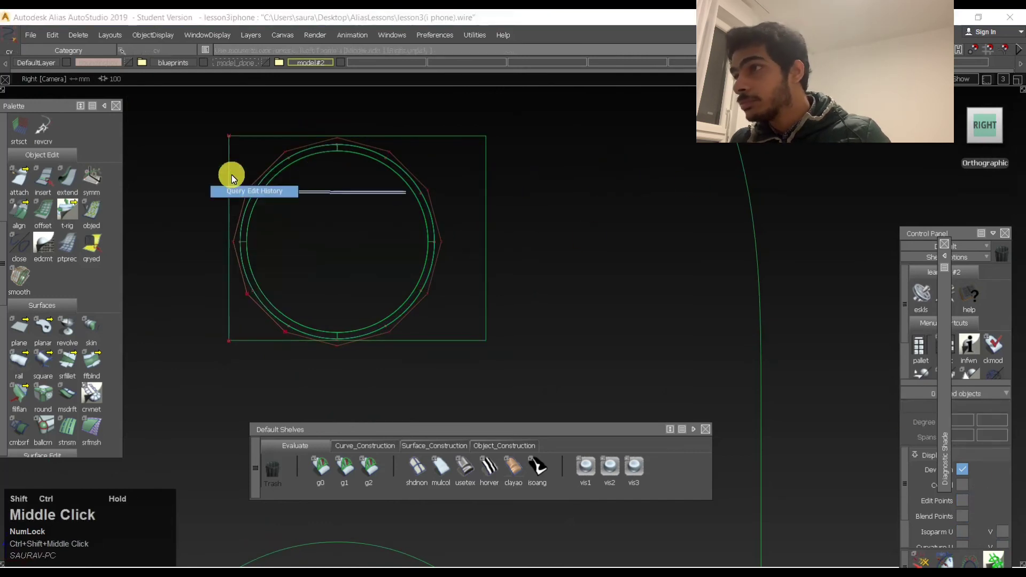
pyautogui.click(248, 138)
pyautogui.moveTo(248, 138); pyautogui.dragTo(260, 165)
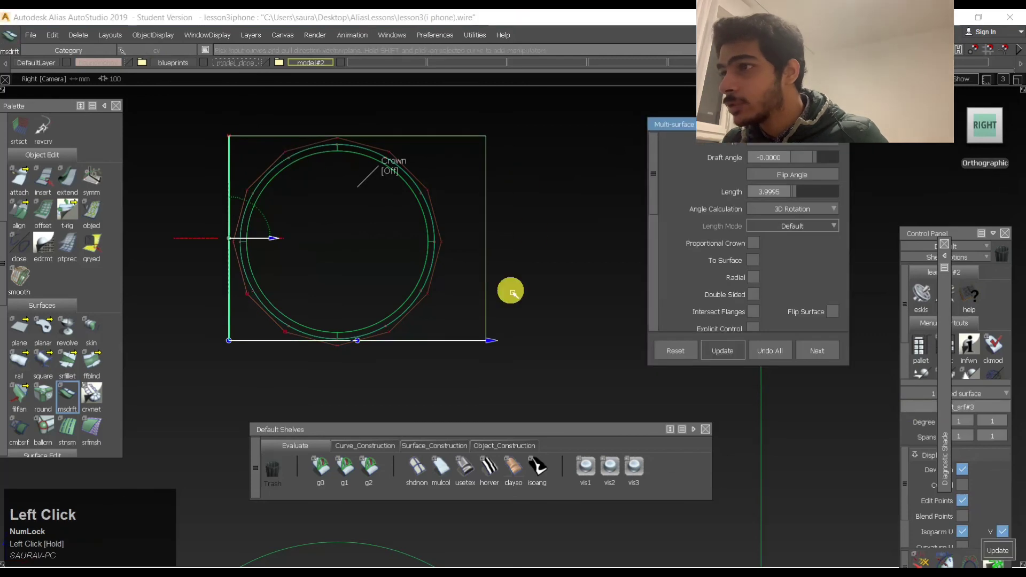
pyautogui.moveTo(500, 341); pyautogui.dragTo(463, 342)
pyautogui.press('space')
# Clear the selection, shade the model and examine how the flat draft closes the microphone hole.
pyautogui.keyDown('ctrl'); pyautogui.keyDown('shift'); pyautogui.moveTo(460, 267); pyautogui.dragTo(342, 224); pyautogui.keyUp('shift'); pyautogui.keyUp('ctrl')
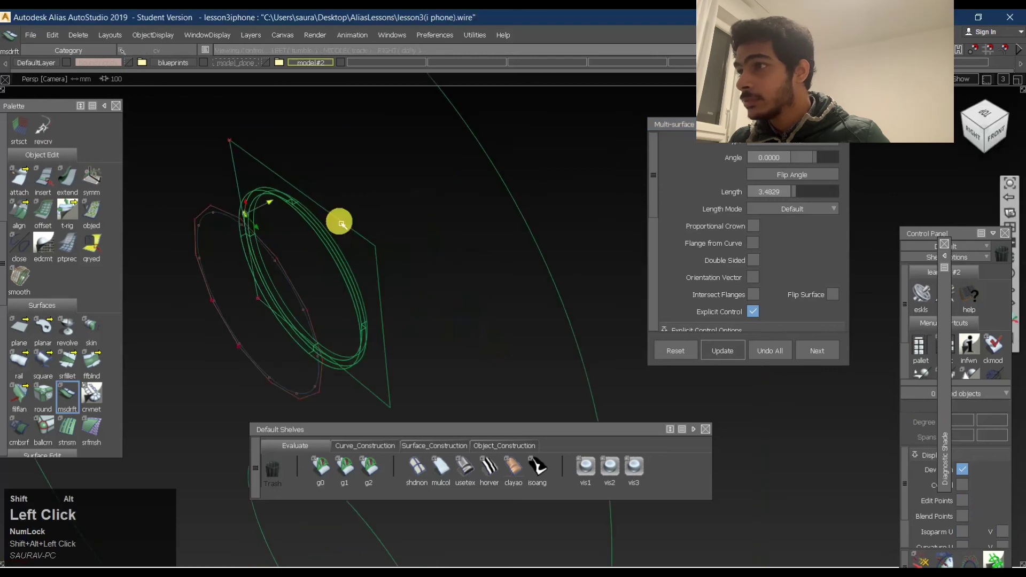
pyautogui.keyDown('alt'); pyautogui.keyDown('shift'); pyautogui.moveTo(355, 216); pyautogui.dragTo(340, 218, button='right'); pyautogui.keyUp('shift'); pyautogui.keyUp('alt')
pyautogui.keyDown('alt'); pyautogui.keyDown('shift'); pyautogui.moveTo(341, 218); pyautogui.dragTo(409, 219); pyautogui.keyUp('shift'); pyautogui.keyUp('alt')
pyautogui.click(464, 468)
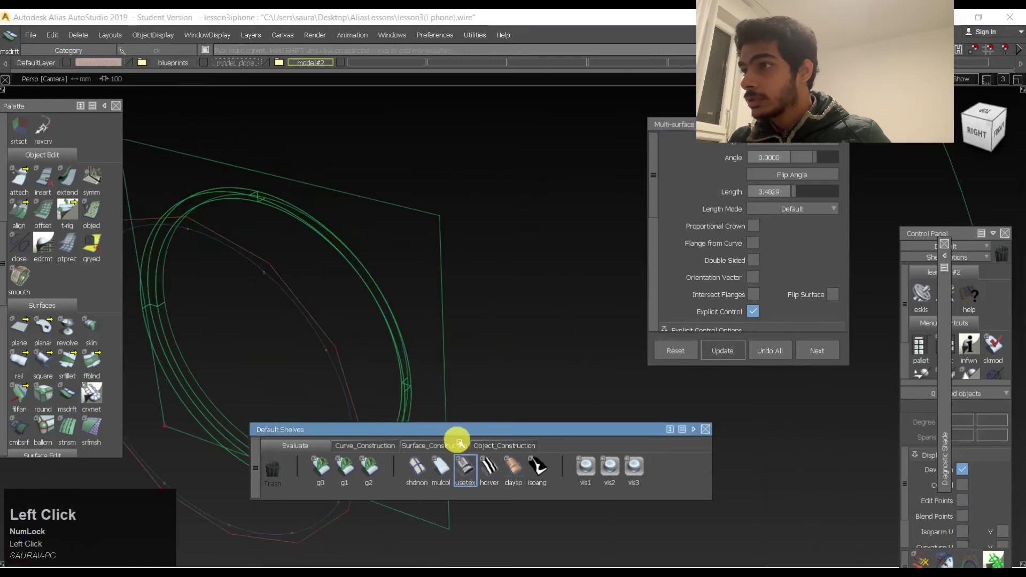
pyautogui.moveTo(439, 185)
pyautogui.keyDown('alt'); pyautogui.keyDown('shift'); pyautogui.mouseDown()
pyautogui.moveTo(183, 183)
pyautogui.moveTo(245, 197)
pyautogui.moveTo(230, 250)
pyautogui.moveTo(334, 147)
pyautogui.mouseUp(); pyautogui.keyUp('shift'); pyautogui.keyUp('alt')
# Intersect the flat draft with the innermost draft surface of the microphone hole in the front view.
pyautogui.click(313, 290)
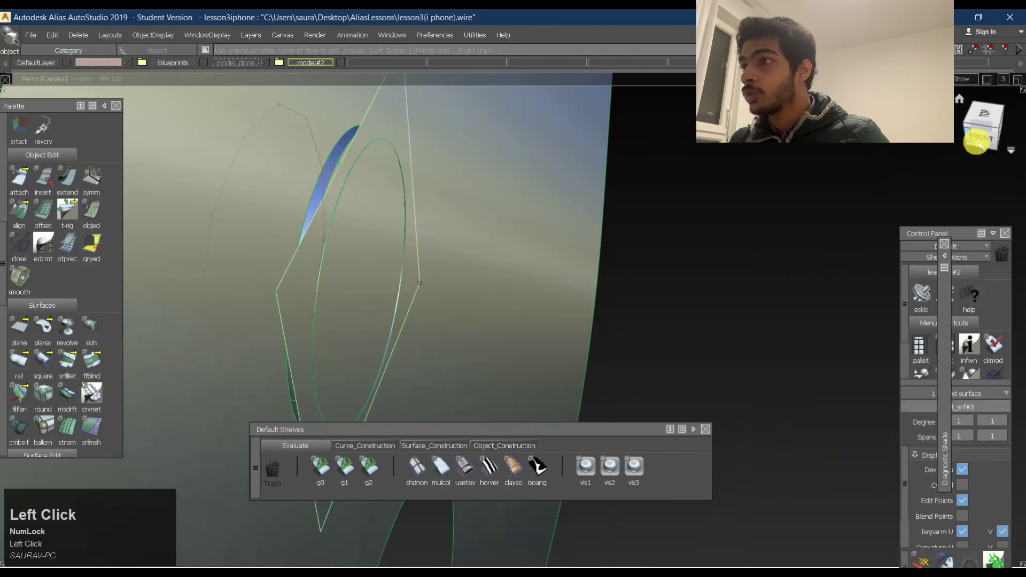
pyautogui.click(976, 141)
pyautogui.keyDown('ctrl'); pyautogui.keyDown('shift'); pyautogui.rightClick(411, 149); pyautogui.keyUp('shift'); pyautogui.keyUp('ctrl')
pyautogui.keyDown('ctrl'); pyautogui.keyDown('shift'); pyautogui.moveTo(418, 213); pyautogui.dragTo(417, 213, button='right'); pyautogui.keyUp('shift'); pyautogui.keyUp('ctrl')
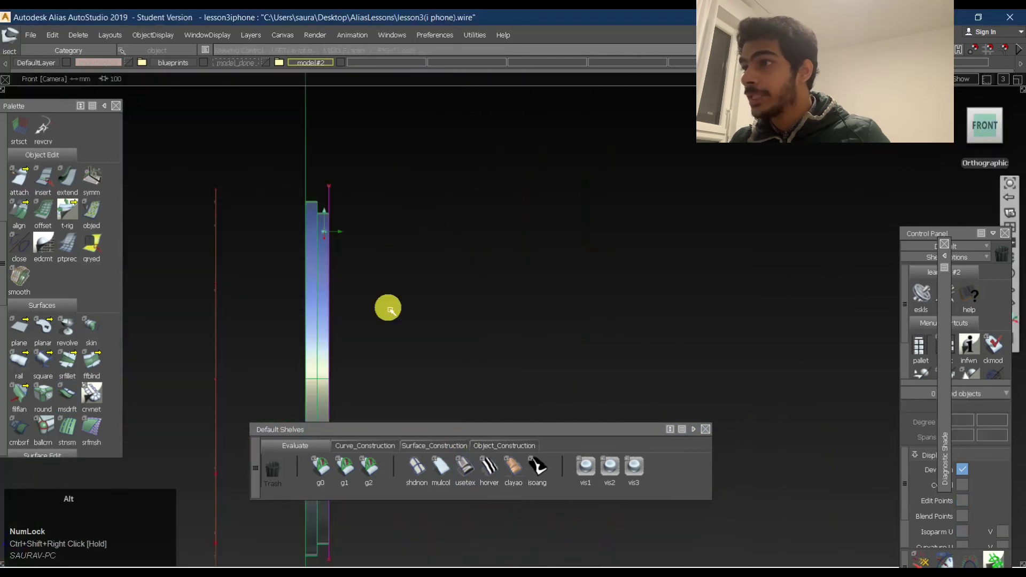
pyautogui.keyDown('alt'); pyautogui.keyDown('shift'); pyautogui.moveTo(389, 308); pyautogui.dragTo(400, 152, button='middle'); pyautogui.keyUp('shift'); pyautogui.keyUp('alt')
pyautogui.keyDown('alt'); pyautogui.keyDown('shift'); pyautogui.moveTo(399, 149); pyautogui.dragTo(411, 232, button='right'); pyautogui.keyUp('shift'); pyautogui.keyUp('alt')
pyautogui.keyDown('alt'); pyautogui.keyDown('shift'); pyautogui.moveTo(419, 238); pyautogui.dragTo(439, 265, button='middle'); pyautogui.keyUp('shift'); pyautogui.keyUp('alt')
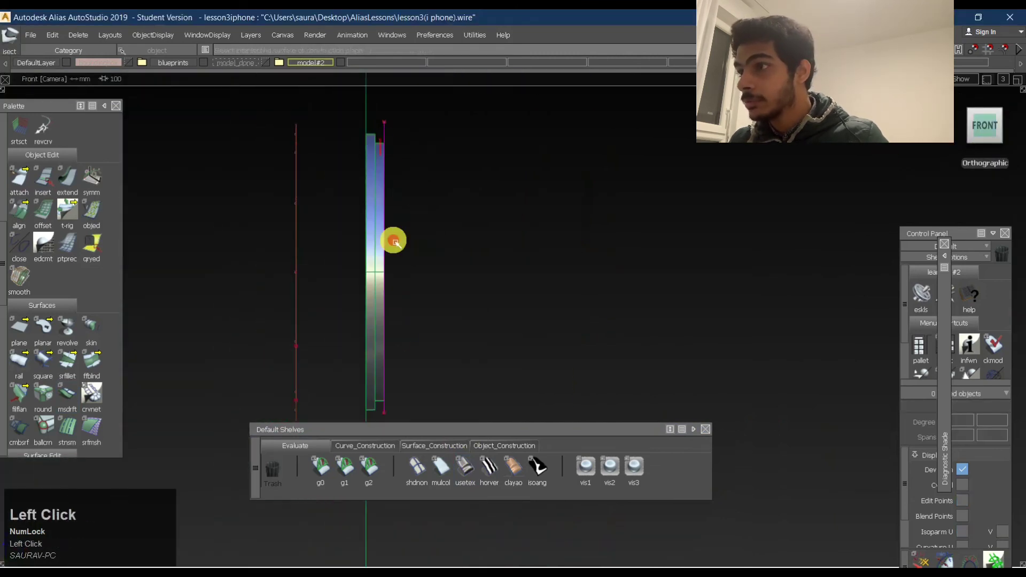
# Trim the flat draft, keeping only the circular region inside the microphone hole.
pyautogui.keyDown('alt'); pyautogui.keyDown('shift'); pyautogui.moveTo(474, 231); pyautogui.dragTo(271, 235); pyautogui.keyUp('shift'); pyautogui.keyUp('alt')
pyautogui.keyDown('ctrl'); pyautogui.keyDown('shift'); pyautogui.moveTo(441, 162); pyautogui.dragTo(443, 241, button='right'); pyautogui.keyUp('shift'); pyautogui.keyUp('ctrl')
pyautogui.click(415, 213)
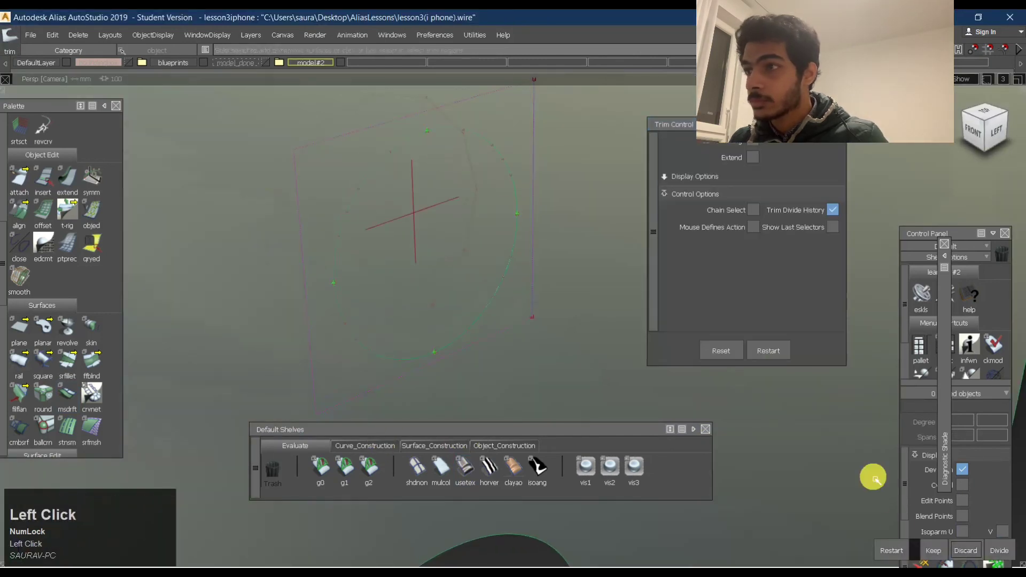
pyautogui.click(932, 546)
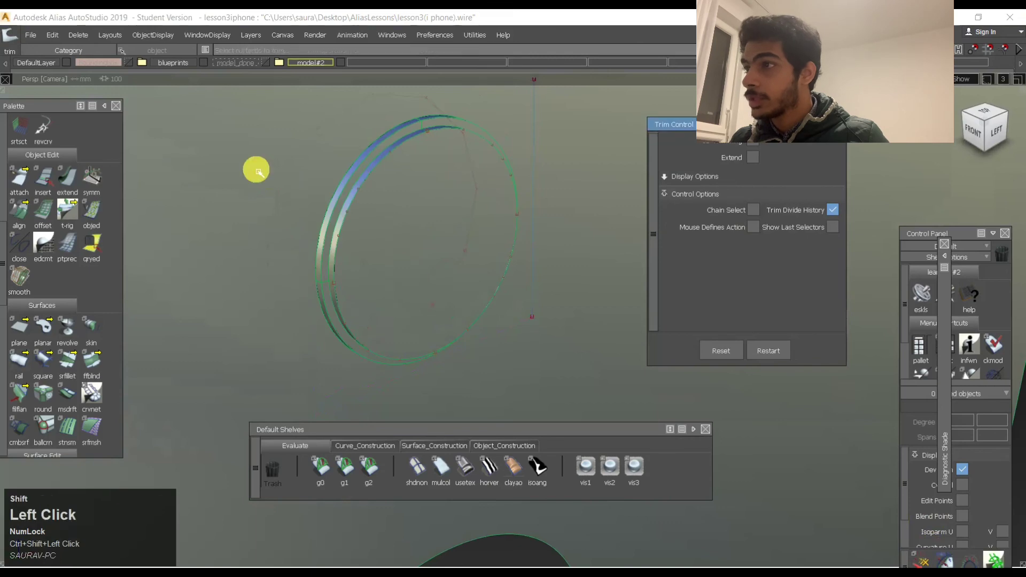
# Start a G2 surface fillet with 0.05 chordal length and pick the first surface at the microphone hole's outer rim.
pyautogui.moveTo(255, 167)
pyautogui.keyDown('alt'); pyautogui.keyDown('shift'); pyautogui.mouseDown()
pyautogui.moveTo(438, 191)
pyautogui.moveTo(259, 165)
pyautogui.mouseUp(); pyautogui.keyUp('shift'); pyautogui.keyUp('alt')
pyautogui.keyDown('alt'); pyautogui.keyDown('shift'); pyautogui.moveTo(259, 165); pyautogui.dragTo(304, 133, button='right'); pyautogui.keyUp('shift'); pyautogui.keyUp('alt')
pyautogui.keyDown('alt'); pyautogui.keyDown('shift'); pyautogui.moveTo(305, 133); pyautogui.dragTo(286, 229); pyautogui.keyUp('shift'); pyautogui.keyUp('alt')
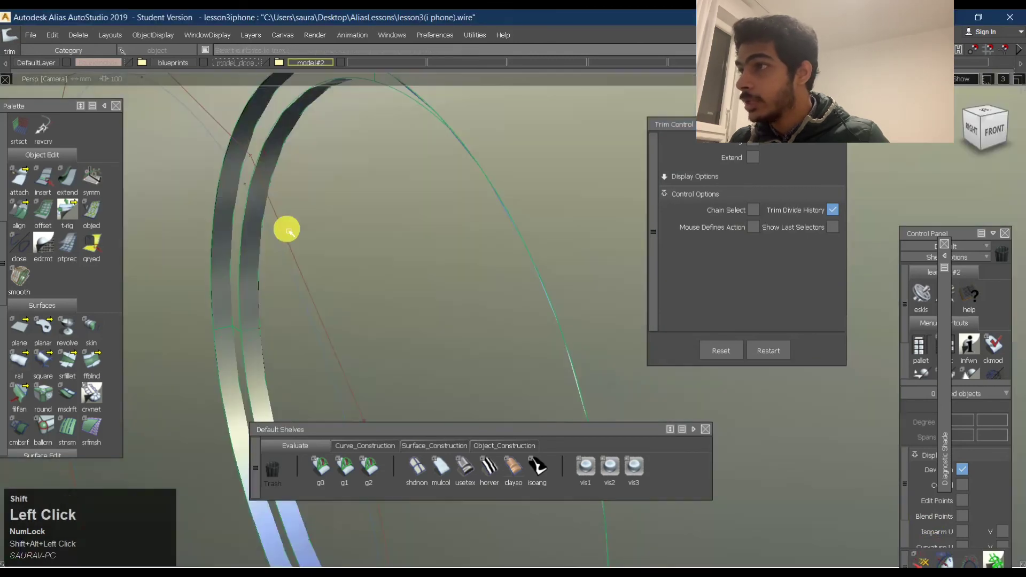
pyautogui.keyDown('ctrl'); pyautogui.keyDown('shift'); pyautogui.moveTo(287, 229); pyautogui.dragTo(257, 208, button='right'); pyautogui.keyUp('shift'); pyautogui.keyUp('ctrl')
pyautogui.keyDown('alt'); pyautogui.keyDown('shift'); pyautogui.moveTo(240, 203); pyautogui.dragTo(422, 151); pyautogui.keyUp('shift'); pyautogui.keyUp('alt')
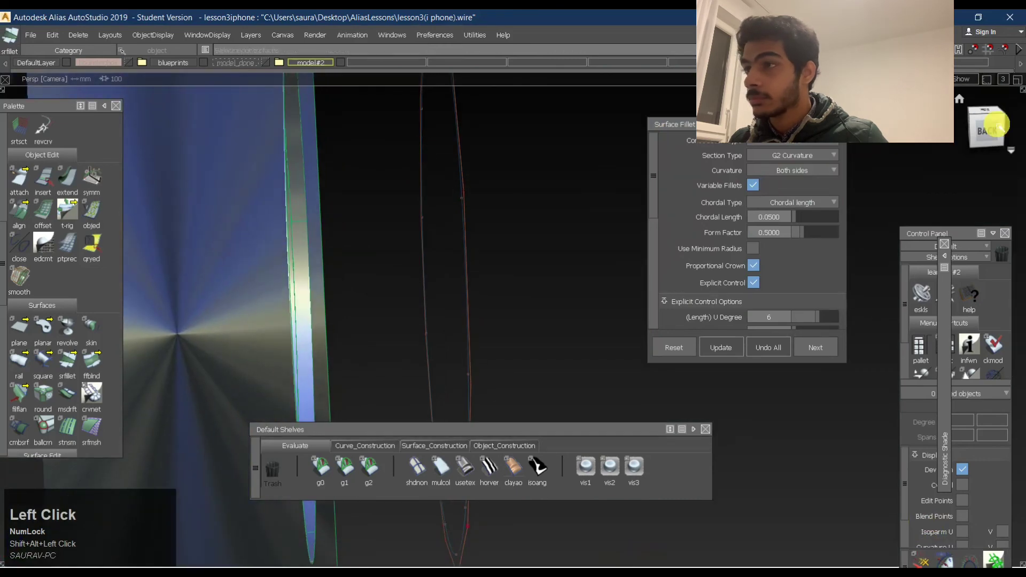
pyautogui.click(997, 133)
pyautogui.keyDown('alt'); pyautogui.keyDown('shift'); pyautogui.moveTo(388, 163); pyautogui.dragTo(332, 239, button='right'); pyautogui.keyUp('shift'); pyautogui.keyUp('alt')
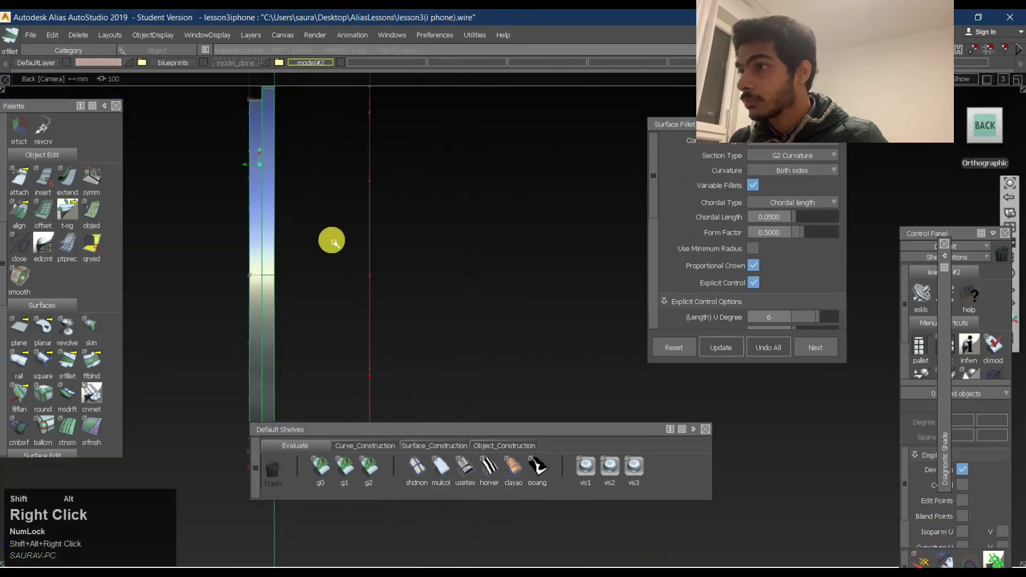
pyautogui.keyDown('alt'); pyautogui.keyDown('shift'); pyautogui.moveTo(332, 239); pyautogui.dragTo(302, 242); pyautogui.keyUp('shift'); pyautogui.keyUp('alt')
pyautogui.keyDown('alt'); pyautogui.keyDown('shift'); pyautogui.moveTo(473, 263); pyautogui.dragTo(553, 208, button='right'); pyautogui.keyUp('shift'); pyautogui.keyUp('alt')
pyautogui.click(476, 254)
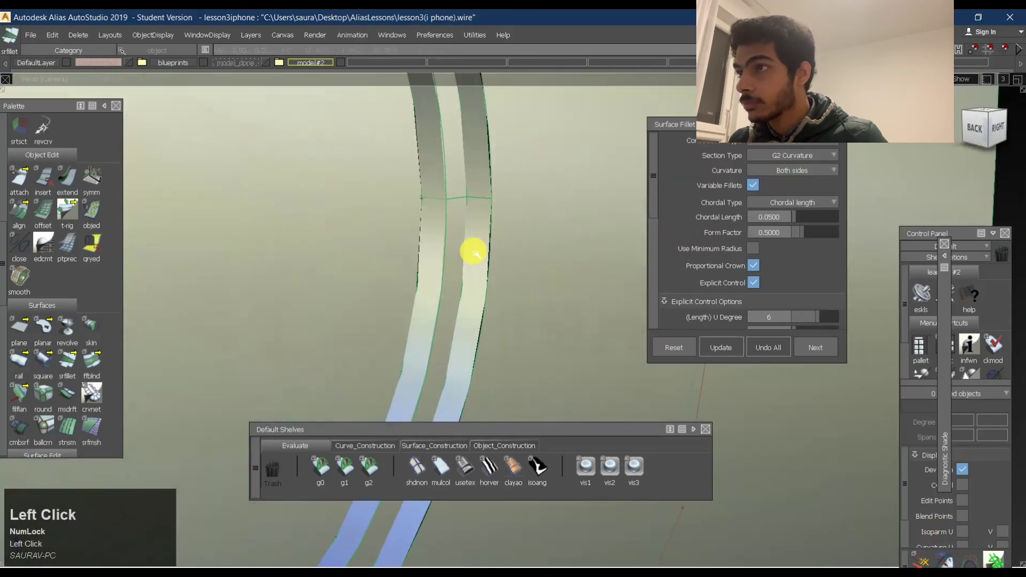
# Pick the surface on the other side of the outer rim and build the fillet around the microphone hole.
pyautogui.keyDown('alt'); pyautogui.keyDown('shift'); pyautogui.moveTo(475, 124); pyautogui.dragTo(485, 142, button='right'); pyautogui.keyUp('shift'); pyautogui.keyUp('alt')
pyautogui.keyDown('alt'); pyautogui.keyDown('shift'); pyautogui.moveTo(485, 142); pyautogui.dragTo(293, 160); pyautogui.keyUp('shift'); pyautogui.keyUp('alt')
pyautogui.keyDown('alt'); pyautogui.keyDown('shift'); pyautogui.moveTo(294, 160); pyautogui.dragTo(391, 67, button='middle'); pyautogui.keyUp('shift'); pyautogui.keyUp('alt')
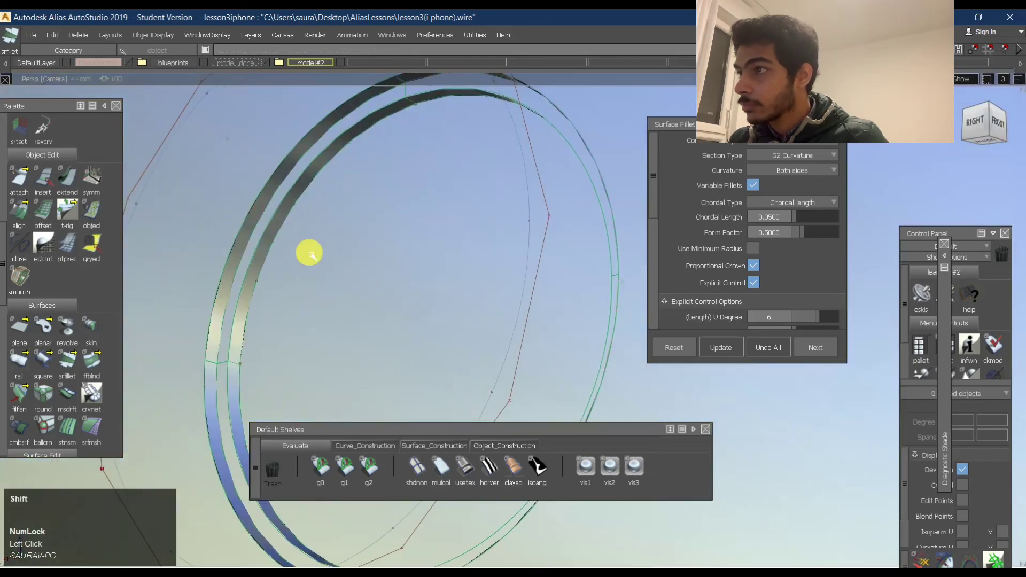
pyautogui.keyDown('alt'); pyautogui.keyDown('shift'); pyautogui.moveTo(310, 255); pyautogui.dragTo(319, 182, button='middle'); pyautogui.keyUp('shift'); pyautogui.keyUp('alt')
pyautogui.keyDown('alt'); pyautogui.keyDown('shift'); pyautogui.moveTo(225, 180); pyautogui.dragTo(262, 155, button='right'); pyautogui.keyUp('shift'); pyautogui.keyUp('alt')
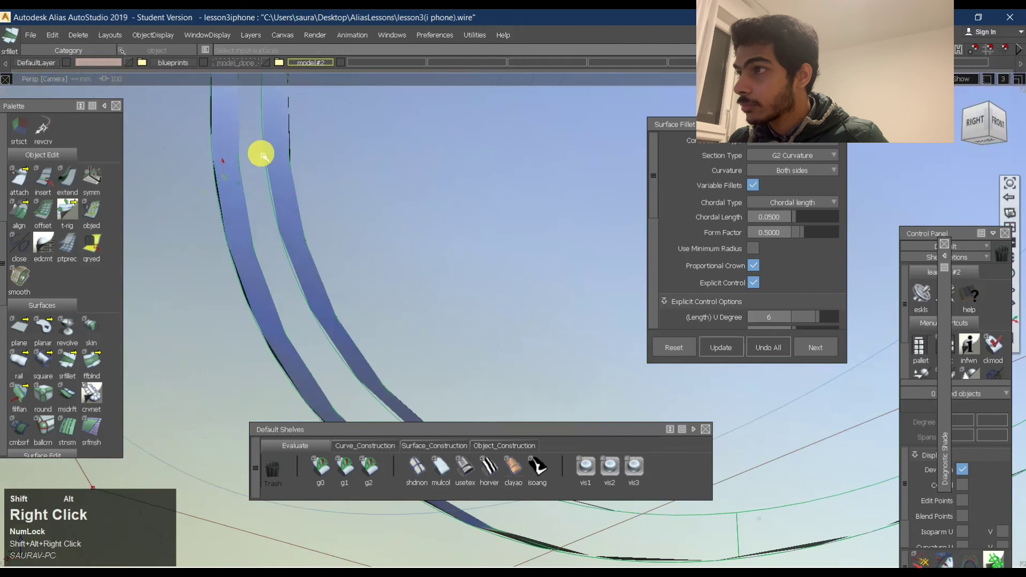
pyautogui.click(216, 186)
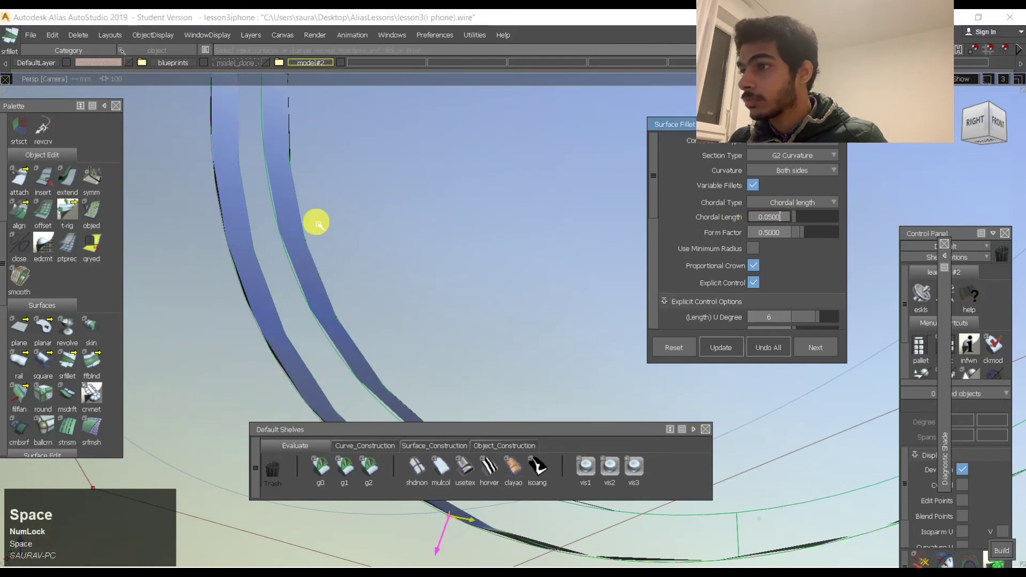
pyautogui.keyDown('alt'); pyautogui.keyDown('shift'); pyautogui.moveTo(337, 229); pyautogui.dragTo(320, 236, button='right'); pyautogui.keyUp('shift'); pyautogui.keyUp('alt')
pyautogui.keyDown('alt'); pyautogui.keyDown('shift'); pyautogui.moveTo(320, 236); pyautogui.dragTo(310, 256); pyautogui.keyUp('shift'); pyautogui.keyUp('alt')
pyautogui.keyDown('alt'); pyautogui.keyDown('shift'); pyautogui.moveTo(309, 256); pyautogui.dragTo(274, 240, button='middle'); pyautogui.keyUp('shift'); pyautogui.keyUp('alt')
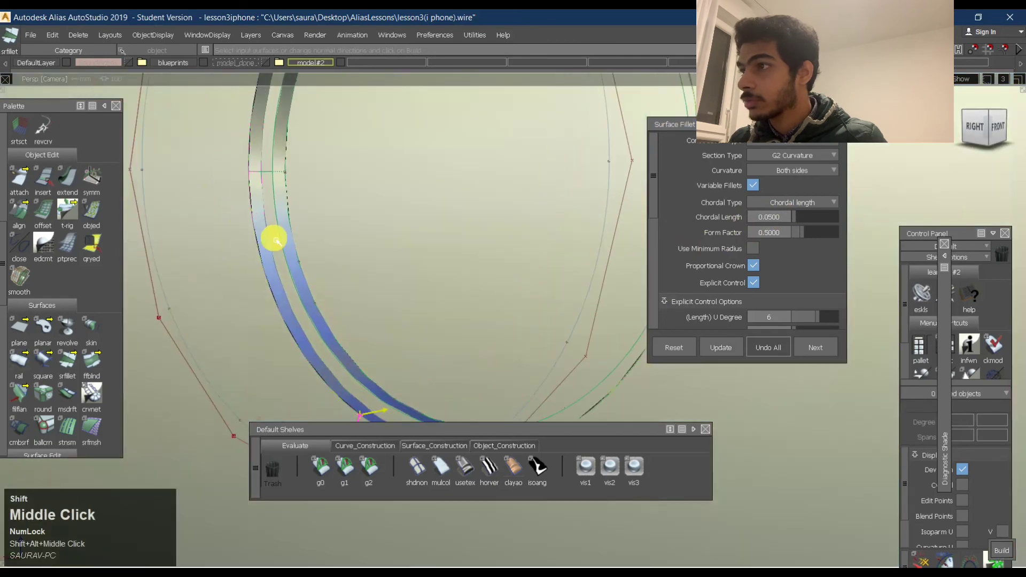
pyautogui.keyDown('alt'); pyautogui.keyDown('shift'); pyautogui.moveTo(247, 231); pyautogui.dragTo(286, 207, button='right'); pyautogui.keyUp('shift'); pyautogui.keyUp('alt')
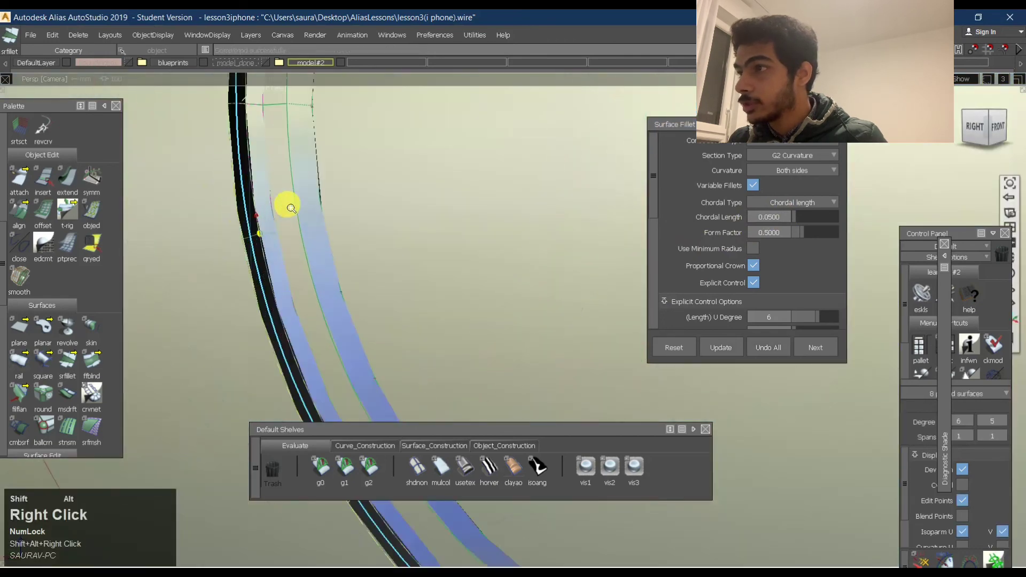
# Start a new surface fillet and pick the microphone hole's outer wall surfaces around its circumference.
pyautogui.keyDown('alt'); pyautogui.keyDown('shift'); pyautogui.moveTo(286, 206); pyautogui.dragTo(256, 227); pyautogui.keyUp('shift'); pyautogui.keyUp('alt')
pyautogui.keyDown('ctrl'); pyautogui.keyDown('shift'); pyautogui.moveTo(309, 200); pyautogui.dragTo(267, 194, button='right'); pyautogui.keyUp('shift'); pyautogui.keyUp('ctrl')
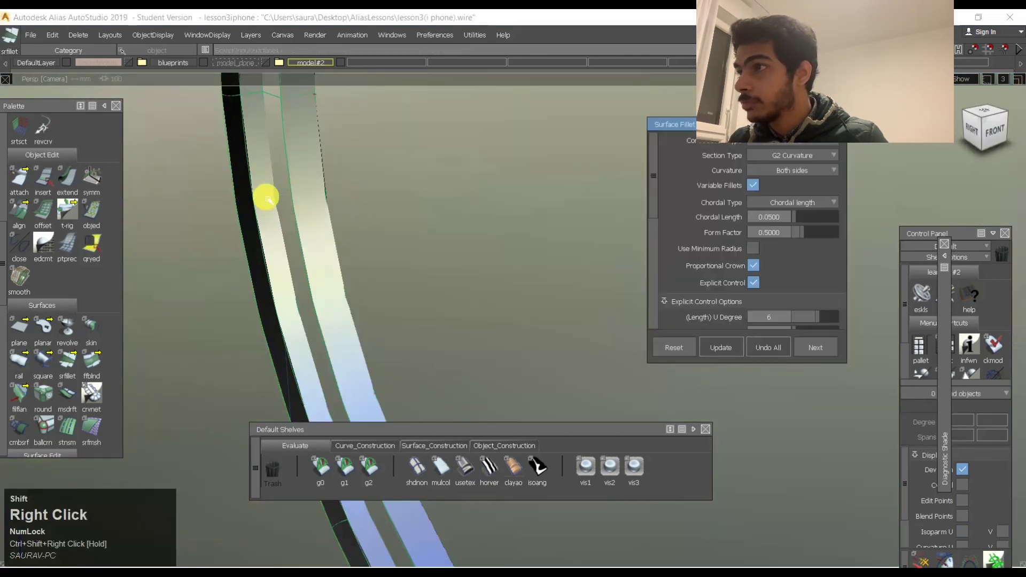
pyautogui.keyDown('alt'); pyautogui.keyDown('shift'); pyautogui.moveTo(307, 161); pyautogui.dragTo(313, 193, button='middle'); pyautogui.keyUp('shift'); pyautogui.keyUp('alt')
pyautogui.keyDown('ctrl'); pyautogui.keyDown('shift'); pyautogui.moveTo(336, 220); pyautogui.dragTo(299, 233, button='right'); pyautogui.keyUp('shift'); pyautogui.keyUp('ctrl')
pyautogui.click(295, 232)
pyautogui.keyDown('alt'); pyautogui.keyDown('shift'); pyautogui.moveTo(330, 270); pyautogui.dragTo(497, 176); pyautogui.keyUp('shift'); pyautogui.keyUp('alt')
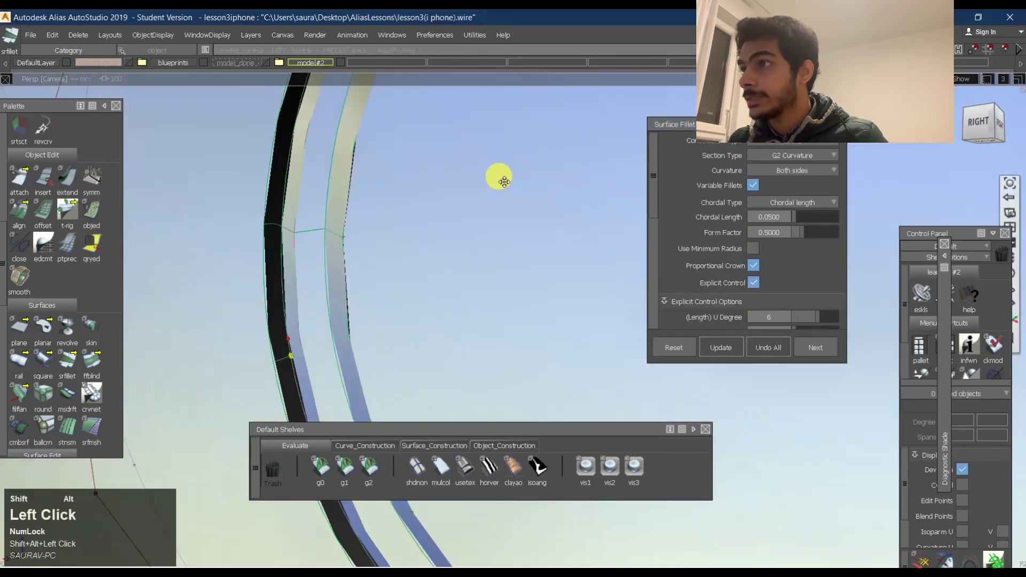
pyautogui.keyDown('alt'); pyautogui.keyDown('shift'); pyautogui.moveTo(497, 176); pyautogui.dragTo(244, 199, button='middle'); pyautogui.keyUp('shift'); pyautogui.keyUp('alt')
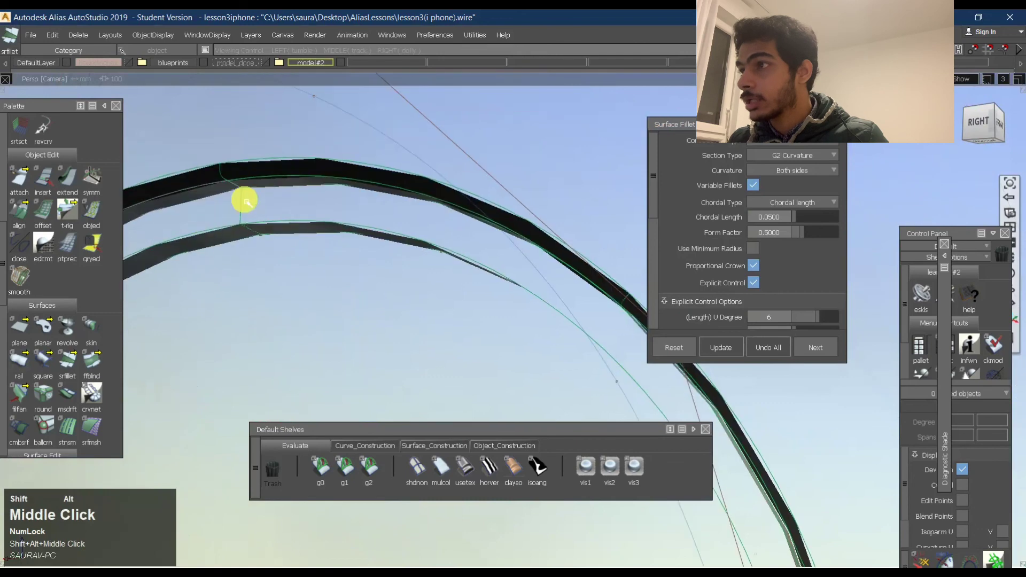
pyautogui.keyDown('alt'); pyautogui.keyDown('shift'); pyautogui.moveTo(244, 199); pyautogui.dragTo(277, 171, button='right'); pyautogui.keyUp('shift'); pyautogui.keyUp('alt')
pyautogui.keyDown('alt'); pyautogui.keyDown('shift'); pyautogui.moveTo(278, 172); pyautogui.dragTo(307, 185); pyautogui.keyUp('shift'); pyautogui.keyUp('alt')
pyautogui.keyDown('alt'); pyautogui.keyDown('shift'); pyautogui.moveTo(425, 218); pyautogui.dragTo(338, 163, button='middle'); pyautogui.keyUp('shift'); pyautogui.keyUp('alt')
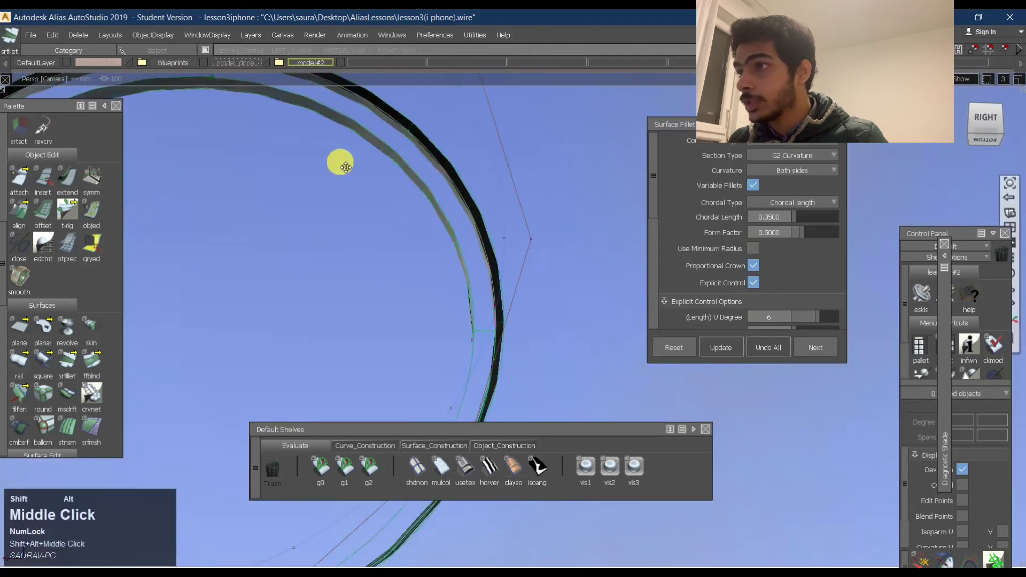
pyautogui.keyDown('alt'); pyautogui.keyDown('shift'); pyautogui.moveTo(339, 163); pyautogui.dragTo(529, 327); pyautogui.keyUp('shift'); pyautogui.keyUp('alt')
pyautogui.keyDown('alt'); pyautogui.keyDown('shift'); pyautogui.moveTo(529, 328); pyautogui.dragTo(453, 249, button='middle'); pyautogui.keyUp('shift'); pyautogui.keyUp('alt')
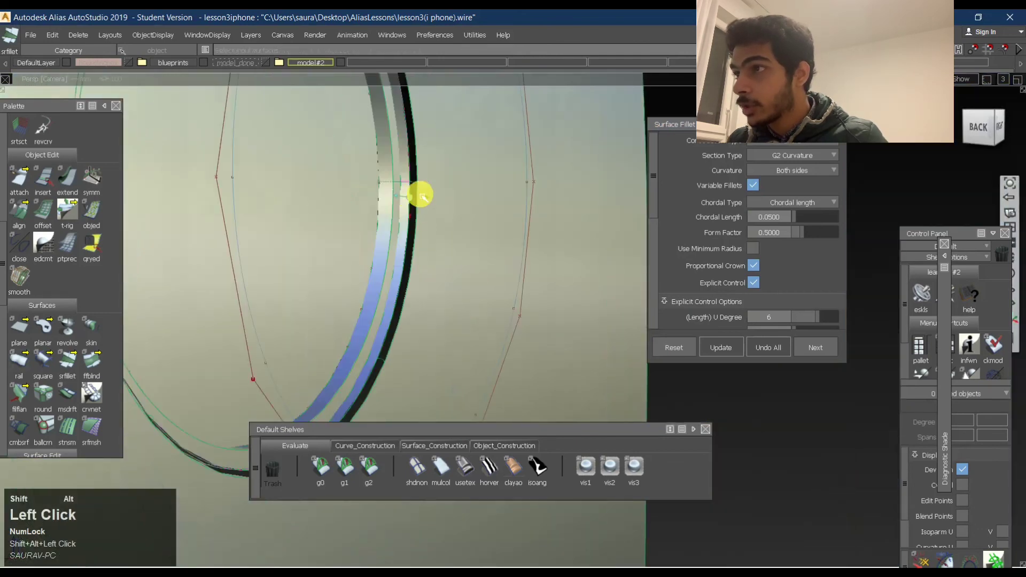
pyautogui.keyDown('alt'); pyautogui.keyDown('shift'); pyautogui.moveTo(422, 196); pyautogui.dragTo(404, 189, button='right'); pyautogui.keyUp('shift'); pyautogui.keyUp('alt')
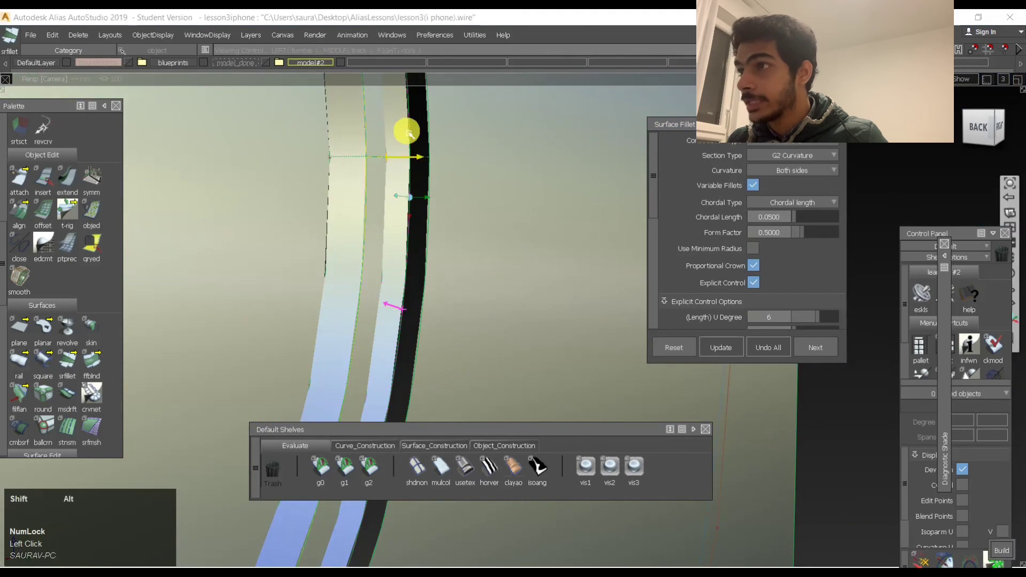
# Orient the fillet normals between the outer wall and the stepped ledge and build the 0.05 chordal fillet.
pyautogui.keyDown('alt'); pyautogui.keyDown('shift'); pyautogui.moveTo(406, 131); pyautogui.dragTo(447, 234, button='right'); pyautogui.keyUp('shift'); pyautogui.keyUp('alt')
pyautogui.keyDown('alt'); pyautogui.keyDown('shift'); pyautogui.moveTo(447, 234); pyautogui.dragTo(167, 246); pyautogui.keyUp('shift'); pyautogui.keyUp('alt')
pyautogui.keyDown('alt'); pyautogui.keyDown('shift'); pyautogui.moveTo(167, 246); pyautogui.dragTo(580, 236, button='middle'); pyautogui.keyUp('shift'); pyautogui.keyUp('alt')
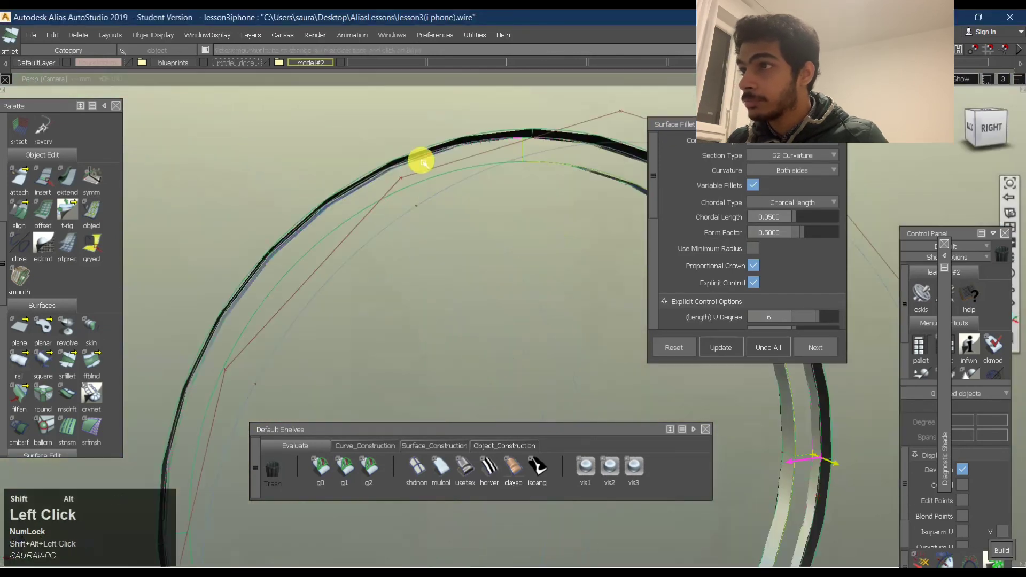
pyautogui.keyDown('alt'); pyautogui.keyDown('shift'); pyautogui.moveTo(422, 162); pyautogui.dragTo(415, 220); pyautogui.keyUp('shift'); pyautogui.keyUp('alt')
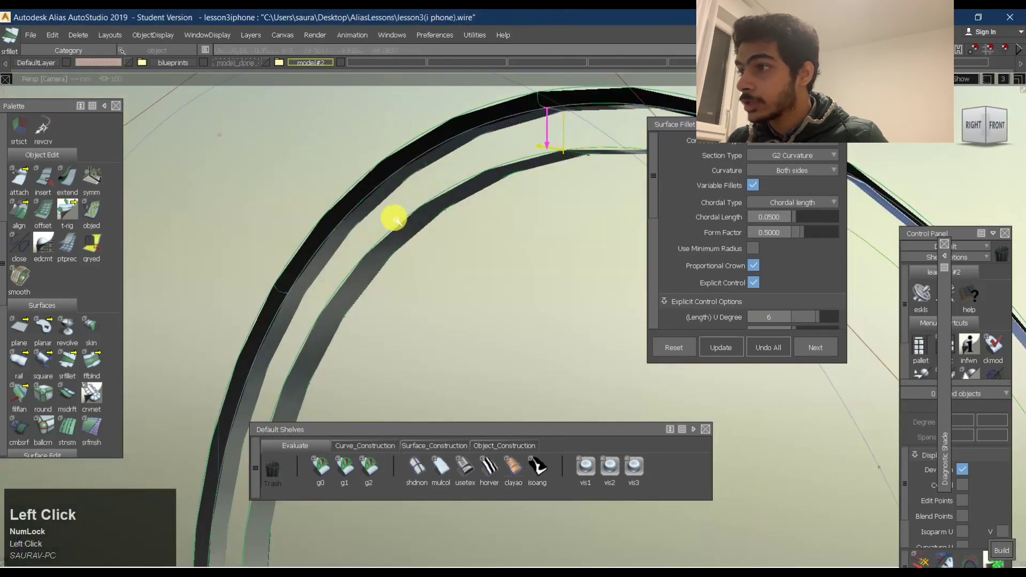
pyautogui.click(397, 220)
pyautogui.keyDown('alt'); pyautogui.keyDown('shift'); pyautogui.moveTo(330, 360); pyautogui.dragTo(297, 270, button='middle'); pyautogui.keyUp('shift'); pyautogui.keyUp('alt')
pyautogui.click(256, 230)
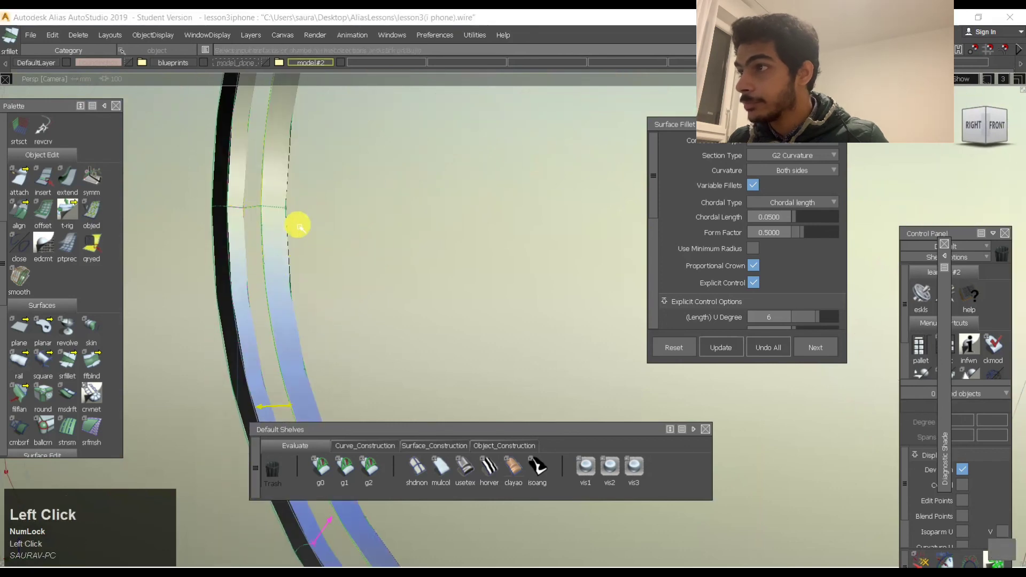
pyautogui.press('space')
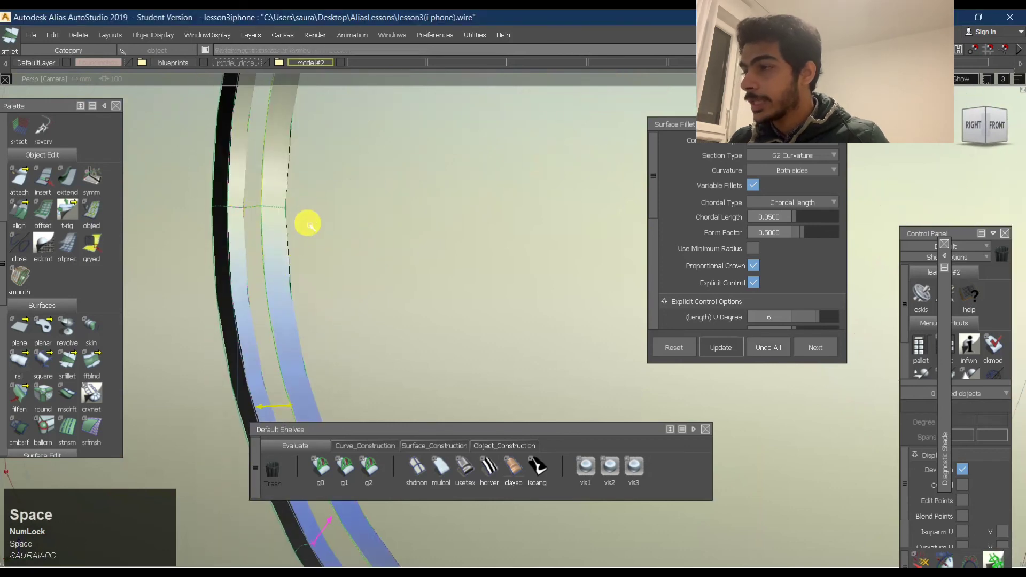
# Clear the selection, shade the model with the texture display and examine the two new fillets.
pyautogui.keyDown('ctrl'); pyautogui.keyDown('shift'); pyautogui.click(278, 309); pyautogui.keyUp('shift'); pyautogui.keyUp('ctrl')
pyautogui.click(462, 463)
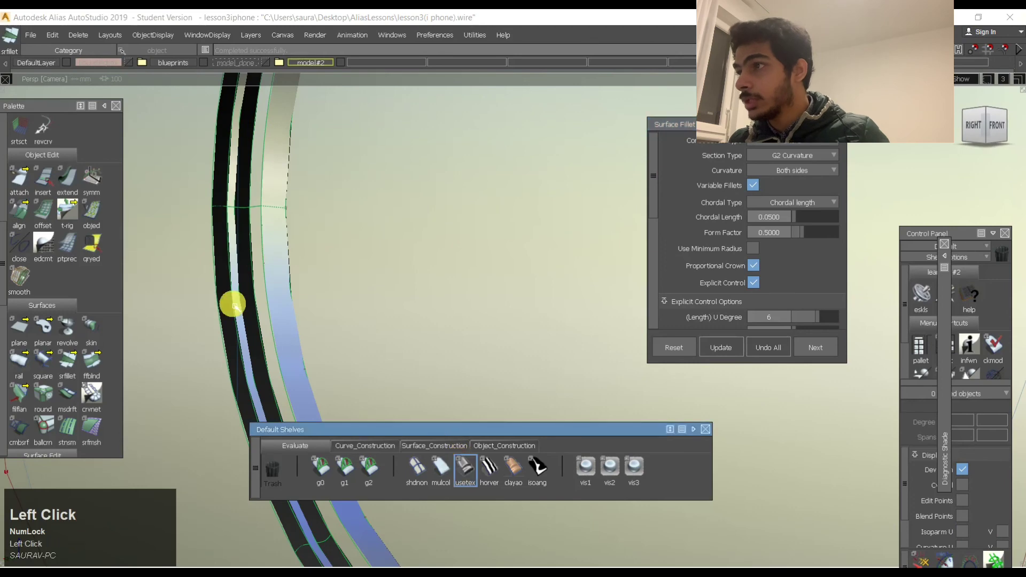
pyautogui.keyDown('alt'); pyautogui.keyDown('shift'); pyautogui.moveTo(263, 268); pyautogui.dragTo(297, 240, button='right'); pyautogui.keyUp('shift'); pyautogui.keyUp('alt')
pyautogui.keyDown('alt'); pyautogui.keyDown('shift'); pyautogui.moveTo(298, 241); pyautogui.dragTo(485, 262); pyautogui.keyUp('shift'); pyautogui.keyUp('alt')
pyautogui.keyDown('alt'); pyautogui.keyDown('shift'); pyautogui.moveTo(485, 261); pyautogui.dragTo(432, 267, button='middle'); pyautogui.keyUp('shift'); pyautogui.keyUp('alt')
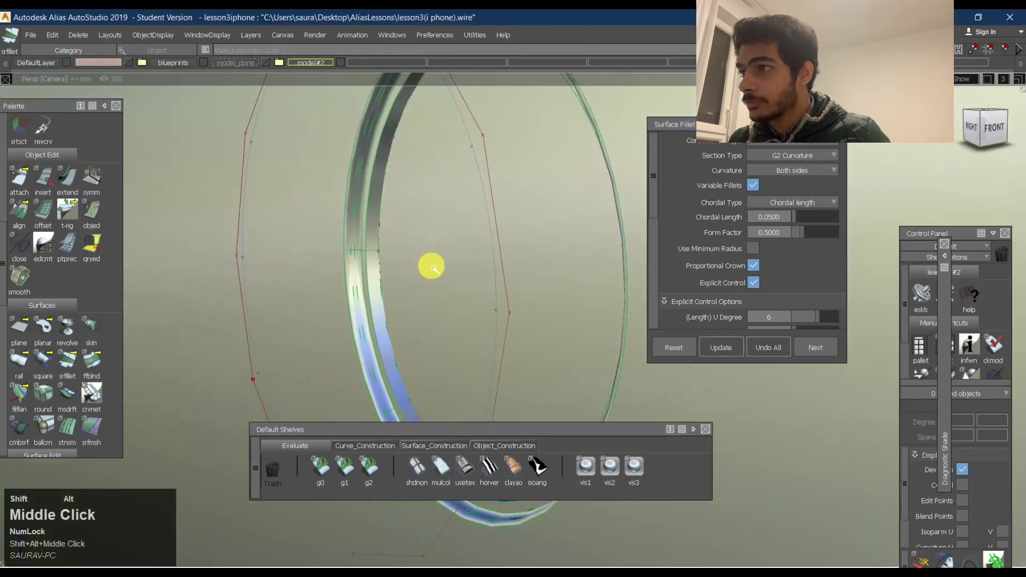
# Pick the first input surface for a fillet between the stepped ledge and the microphone hole's inner wall.
pyautogui.keyDown('ctrl'); pyautogui.keyDown('shift'); pyautogui.moveTo(414, 306); pyautogui.dragTo(451, 219, button='right'); pyautogui.keyUp('shift'); pyautogui.keyUp('ctrl')
pyautogui.keyDown('alt'); pyautogui.keyDown('shift'); pyautogui.click(366, 261); pyautogui.keyUp('shift'); pyautogui.keyUp('alt')
pyautogui.keyDown('alt'); pyautogui.keyDown('shift'); pyautogui.moveTo(451, 219); pyautogui.dragTo(617, 270); pyautogui.keyUp('shift'); pyautogui.keyUp('alt')
pyautogui.click(371, 258)
pyautogui.click(352, 245)
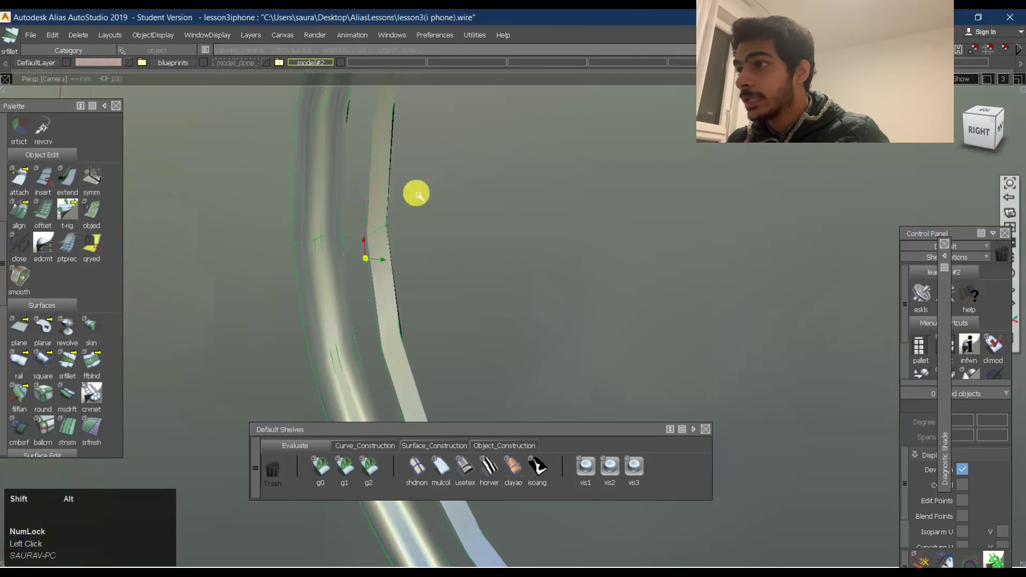
pyautogui.keyDown('alt'); pyautogui.keyDown('shift'); pyautogui.moveTo(416, 194); pyautogui.dragTo(488, 237, button='middle'); pyautogui.keyUp('shift'); pyautogui.keyUp('alt')
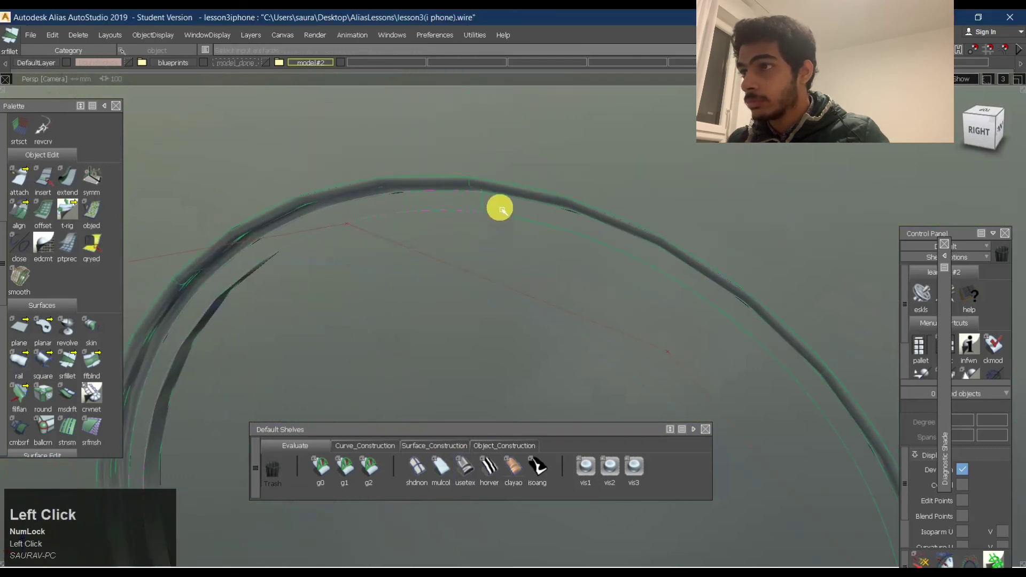
pyautogui.keyDown('alt'); pyautogui.keyDown('shift'); pyautogui.moveTo(500, 209); pyautogui.dragTo(660, 335); pyautogui.keyUp('shift'); pyautogui.keyUp('alt')
pyautogui.keyDown('alt'); pyautogui.keyDown('shift'); pyautogui.moveTo(660, 334); pyautogui.dragTo(592, 258, button='middle'); pyautogui.keyUp('shift'); pyautogui.keyUp('alt')
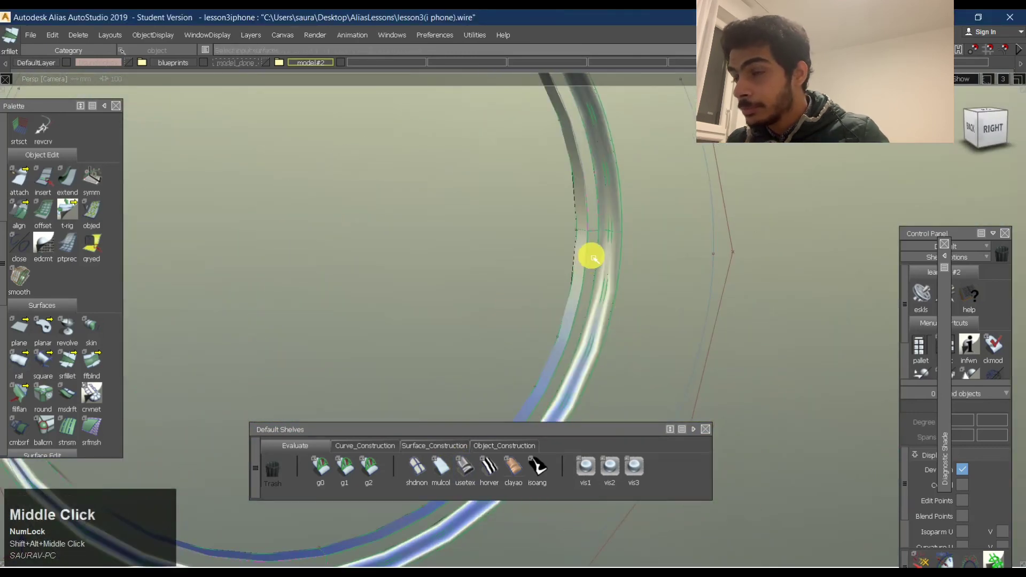
# Pick the adjoining surface, check the normals around the ring and build the fillet between ledge and inner wall.
pyautogui.click(572, 316)
pyautogui.moveTo(599, 304)
pyautogui.keyDown('alt'); pyautogui.keyDown('shift'); pyautogui.mouseDown(button='right')
pyautogui.moveTo(586, 285)
pyautogui.moveTo(591, 317)
pyautogui.mouseUp(button='right'); pyautogui.keyUp('shift'); pyautogui.keyUp('alt')
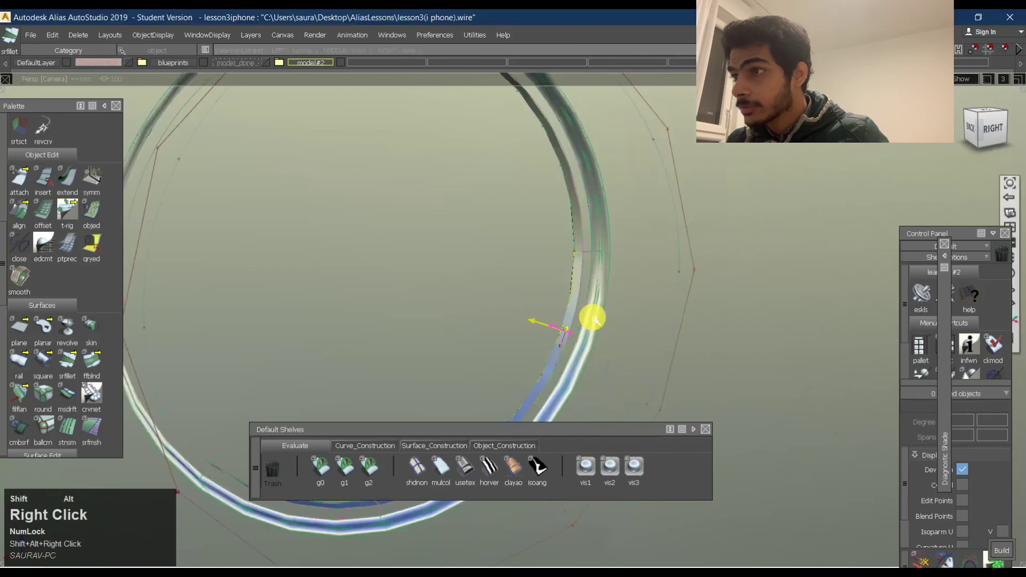
pyautogui.keyDown('alt'); pyautogui.keyDown('shift'); pyautogui.moveTo(591, 316); pyautogui.dragTo(543, 362, button='middle'); pyautogui.keyUp('shift'); pyautogui.keyUp('alt')
pyautogui.keyDown('alt'); pyautogui.keyDown('shift'); pyautogui.moveTo(506, 386); pyautogui.dragTo(394, 331); pyautogui.keyUp('shift'); pyautogui.keyUp('alt')
pyautogui.keyDown('alt'); pyautogui.keyDown('shift'); pyautogui.moveTo(394, 332); pyautogui.dragTo(604, 395, button='middle'); pyautogui.keyUp('shift'); pyautogui.keyUp('alt')
pyautogui.keyDown('alt'); pyautogui.keyDown('shift'); pyautogui.moveTo(603, 396); pyautogui.dragTo(531, 355, button='right'); pyautogui.keyUp('shift'); pyautogui.keyUp('alt')
pyautogui.keyDown('alt'); pyautogui.keyDown('shift'); pyautogui.moveTo(531, 355); pyautogui.dragTo(463, 248); pyautogui.keyUp('shift'); pyautogui.keyUp('alt')
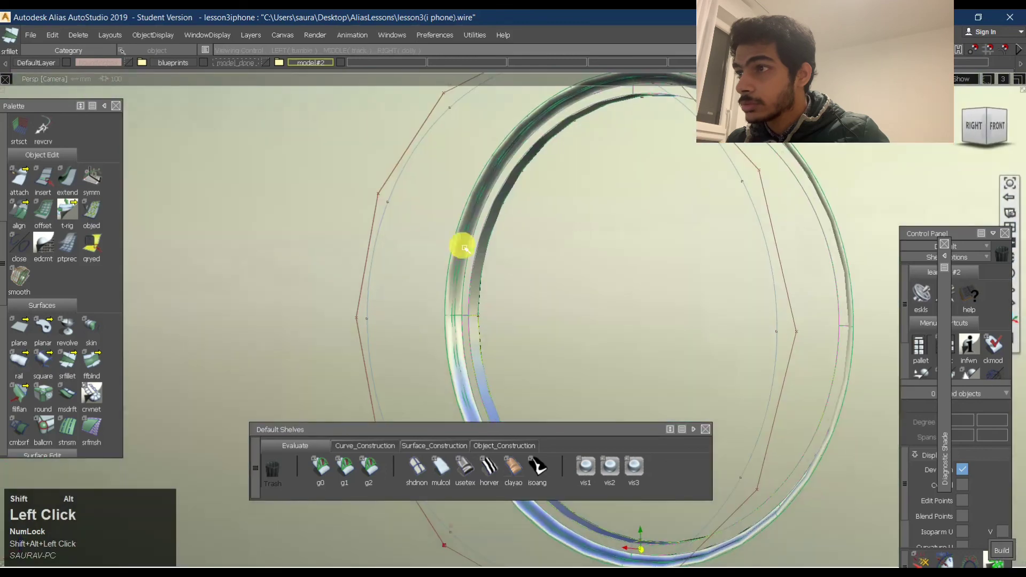
pyautogui.keyDown('alt'); pyautogui.keyDown('shift'); pyautogui.moveTo(514, 221); pyautogui.dragTo(481, 259, button='right'); pyautogui.keyUp('shift'); pyautogui.keyUp('alt')
pyautogui.keyDown('alt'); pyautogui.keyDown('shift'); pyautogui.moveTo(481, 258); pyautogui.dragTo(617, 232); pyautogui.keyUp('shift'); pyautogui.keyUp('alt')
pyautogui.keyDown('alt'); pyautogui.keyDown('shift'); pyautogui.moveTo(616, 182); pyautogui.dragTo(641, 165, button='right'); pyautogui.keyUp('shift'); pyautogui.keyUp('alt')
pyautogui.click(618, 181)
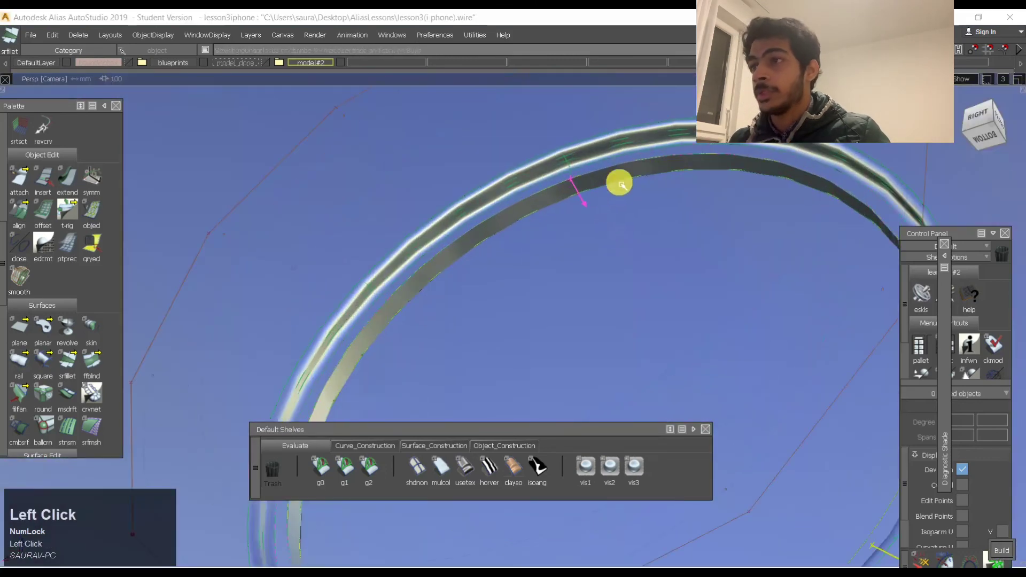
pyautogui.press('space')
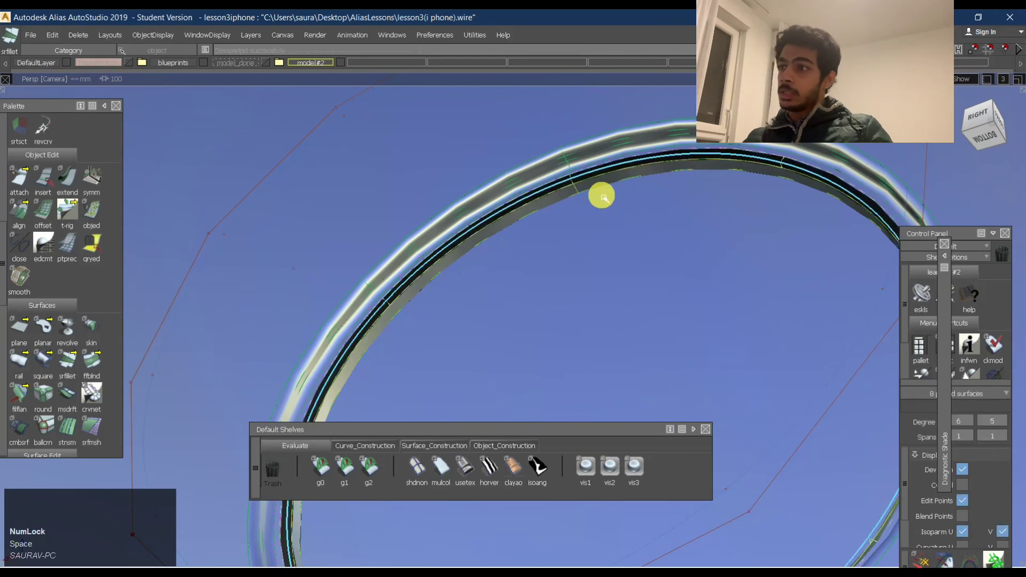
# Clear the selection, reshade the model and examine the stepped microphone hole's finished fillets.
pyautogui.keyDown('ctrl'); pyautogui.keyDown('shift'); pyautogui.moveTo(508, 184); pyautogui.dragTo(508, 328); pyautogui.keyUp('shift'); pyautogui.keyUp('ctrl')
pyautogui.click(467, 468)
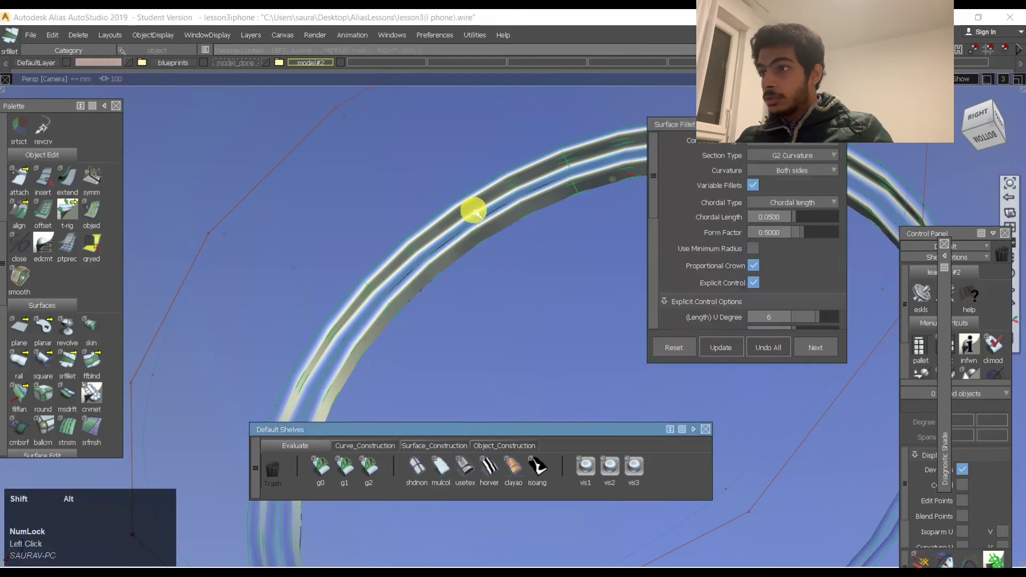
pyautogui.keyDown('alt'); pyautogui.keyDown('shift'); pyautogui.moveTo(474, 210); pyautogui.dragTo(540, 320); pyautogui.keyUp('shift'); pyautogui.keyUp('alt')
pyautogui.keyDown('alt'); pyautogui.keyDown('shift'); pyautogui.moveTo(541, 321); pyautogui.dragTo(374, 315, button='middle'); pyautogui.keyUp('shift'); pyautogui.keyUp('alt')
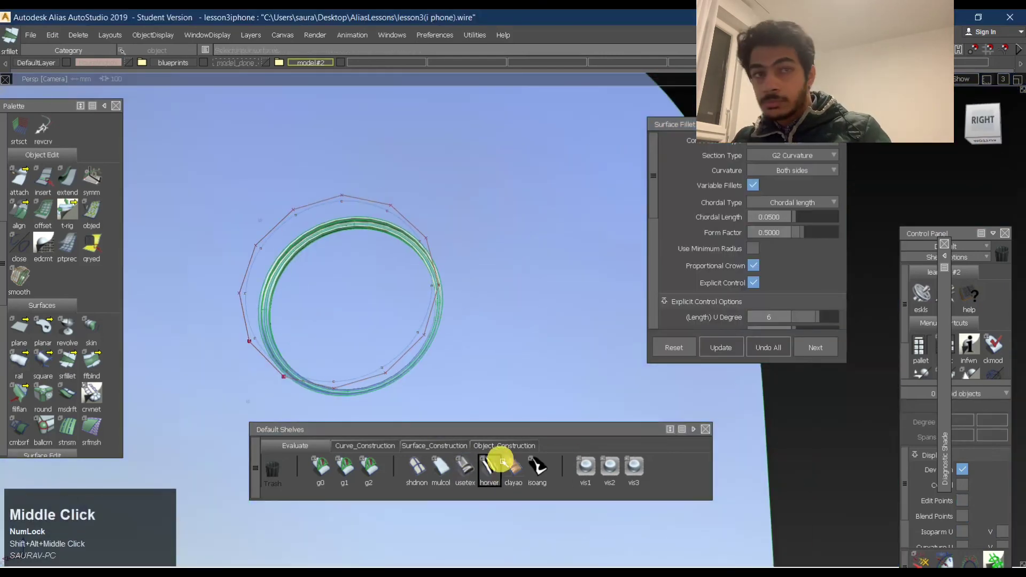
# Toggle the model lines off and on while examining the filleted microphone hole on the camera bump.
pyautogui.moveTo(322, 259)
pyautogui.keyDown('ctrl'); pyautogui.keyDown('shift'); pyautogui.mouseDown(button='middle')
pyautogui.moveTo(281, 292)
pyautogui.moveTo(314, 268)
pyautogui.mouseUp(button='middle'); pyautogui.keyUp('shift'); pyautogui.keyUp('ctrl')
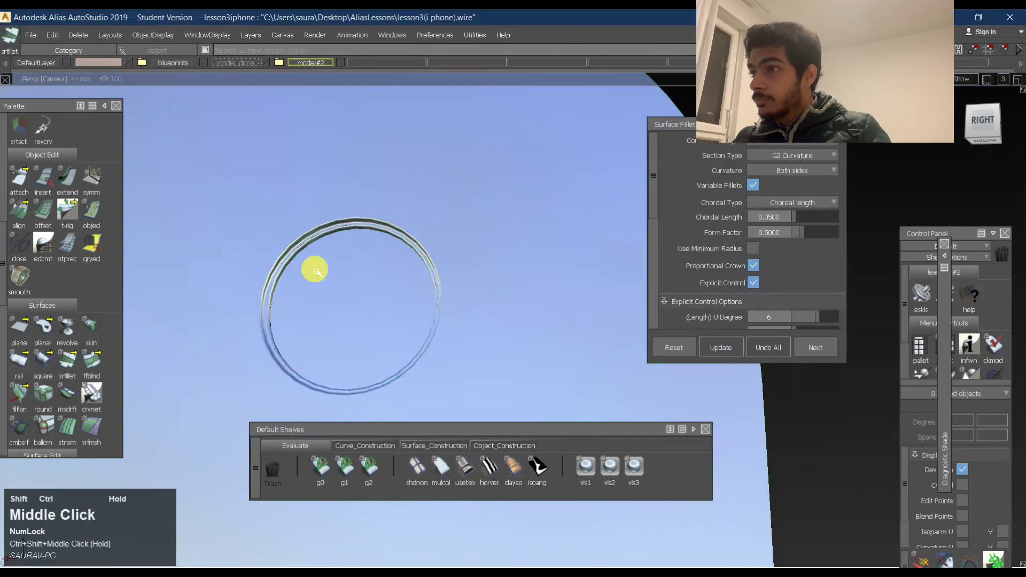
pyautogui.keyDown('alt'); pyautogui.keyDown('shift'); pyautogui.moveTo(313, 268); pyautogui.dragTo(481, 351); pyautogui.keyUp('shift'); pyautogui.keyUp('alt')
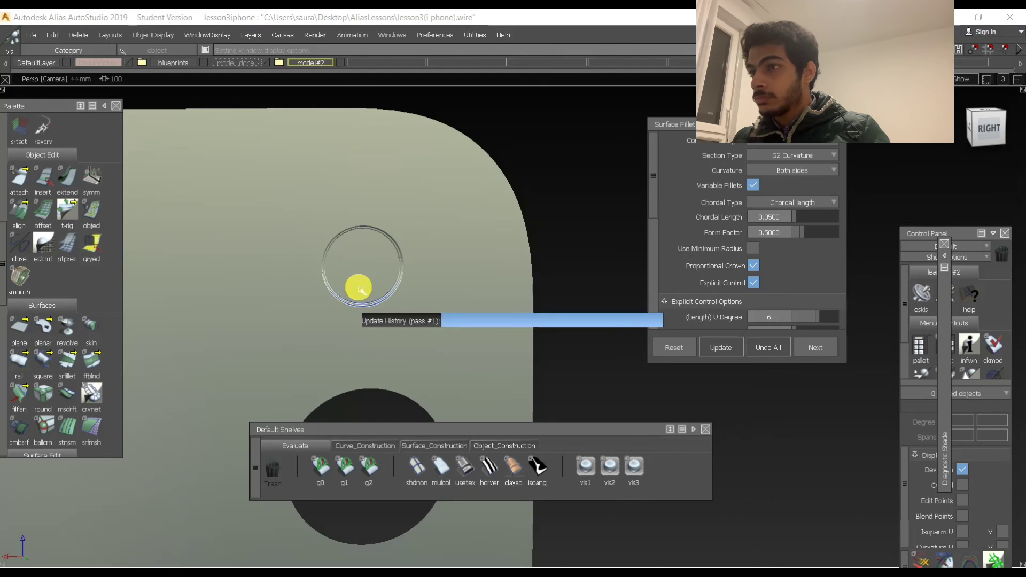
pyautogui.keyDown('alt'); pyautogui.keyDown('shift'); pyautogui.moveTo(336, 293); pyautogui.dragTo(460, 304); pyautogui.keyUp('shift'); pyautogui.keyUp('alt')
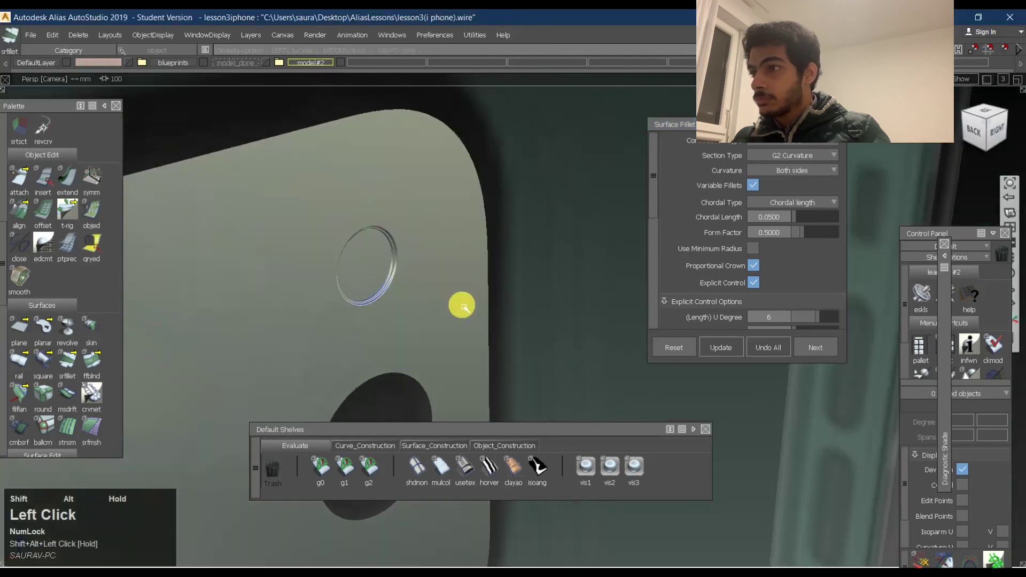
pyautogui.keyDown('ctrl'); pyautogui.keyDown('shift'); pyautogui.middleClick(426, 259); pyautogui.keyUp('shift'); pyautogui.keyUp('ctrl')
pyautogui.keyDown('ctrl'); pyautogui.keyDown('shift'); pyautogui.moveTo(441, 249); pyautogui.dragTo(435, 300, button='middle'); pyautogui.keyUp('shift'); pyautogui.keyUp('ctrl')
pyautogui.keyDown('alt'); pyautogui.keyDown('shift'); pyautogui.click(380, 319); pyautogui.keyUp('shift'); pyautogui.keyUp('alt')
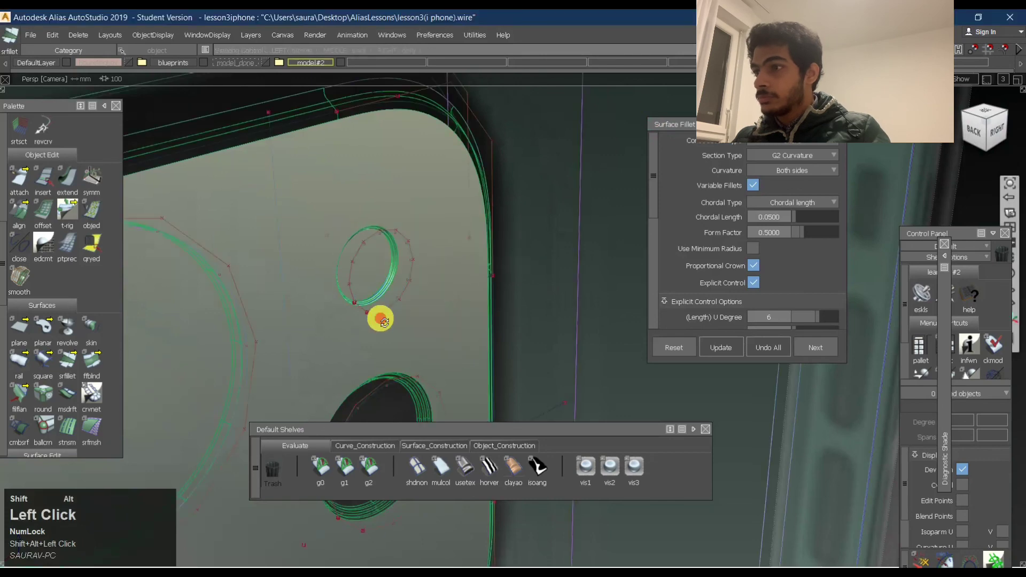
pyautogui.keyDown('alt'); pyautogui.keyDown('shift'); pyautogui.moveTo(422, 315); pyautogui.dragTo(438, 292, button='right'); pyautogui.keyUp('shift'); pyautogui.keyUp('alt')
pyautogui.keyDown('alt'); pyautogui.keyDown('shift'); pyautogui.moveTo(438, 292); pyautogui.dragTo(457, 240, button='middle'); pyautogui.keyUp('shift'); pyautogui.keyUp('alt')
pyautogui.keyDown('alt'); pyautogui.keyDown('shift'); pyautogui.moveTo(457, 240); pyautogui.dragTo(422, 312, button='right'); pyautogui.keyUp('shift'); pyautogui.keyUp('alt')
pyautogui.click(466, 471)
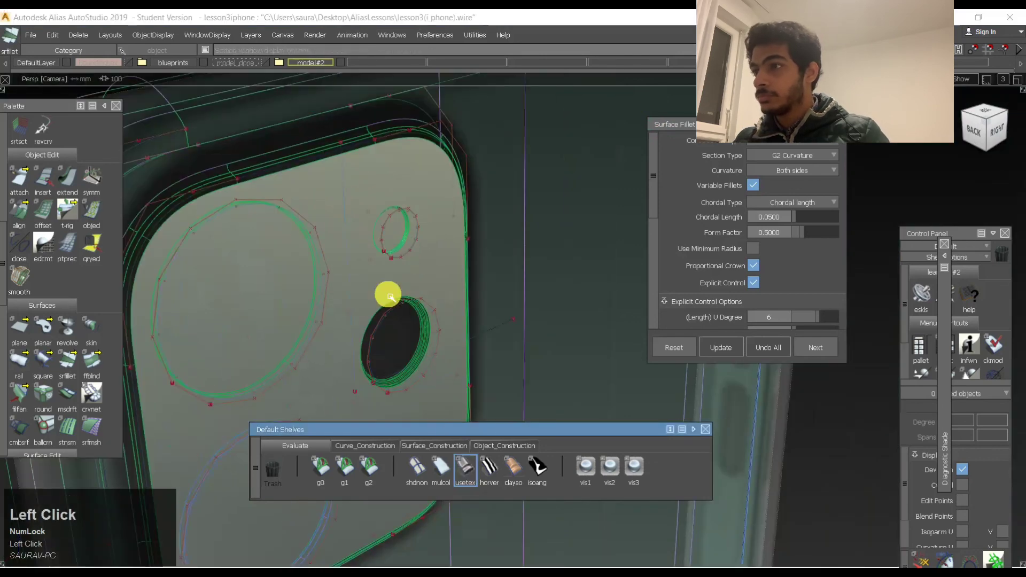
# Close the surface fillet options, hide the model lines and examine the shaded camera bump and its stepped hole.
pyautogui.click(839, 124)
pyautogui.keyDown('alt'); pyautogui.keyDown('shift'); pyautogui.moveTo(427, 293); pyautogui.dragTo(619, 201, button='middle'); pyautogui.keyUp('shift'); pyautogui.keyUp('alt')
pyautogui.keyDown('ctrl'); pyautogui.keyDown('shift'); pyautogui.moveTo(590, 152); pyautogui.dragTo(590, 169, button='middle'); pyautogui.keyUp('shift'); pyautogui.keyUp('ctrl')
pyautogui.keyDown('ctrl'); pyautogui.keyDown('shift'); pyautogui.moveTo(590, 205); pyautogui.dragTo(590, 205, button='middle'); pyautogui.keyUp('shift'); pyautogui.keyUp('ctrl')
pyautogui.keyDown('alt'); pyautogui.keyDown('shift'); pyautogui.moveTo(587, 203); pyautogui.dragTo(539, 138); pyautogui.keyUp('shift'); pyautogui.keyUp('alt')
pyautogui.keyDown('alt'); pyautogui.keyDown('shift'); pyautogui.moveTo(540, 138); pyautogui.dragTo(556, 179, button='right'); pyautogui.keyUp('shift'); pyautogui.keyUp('alt')
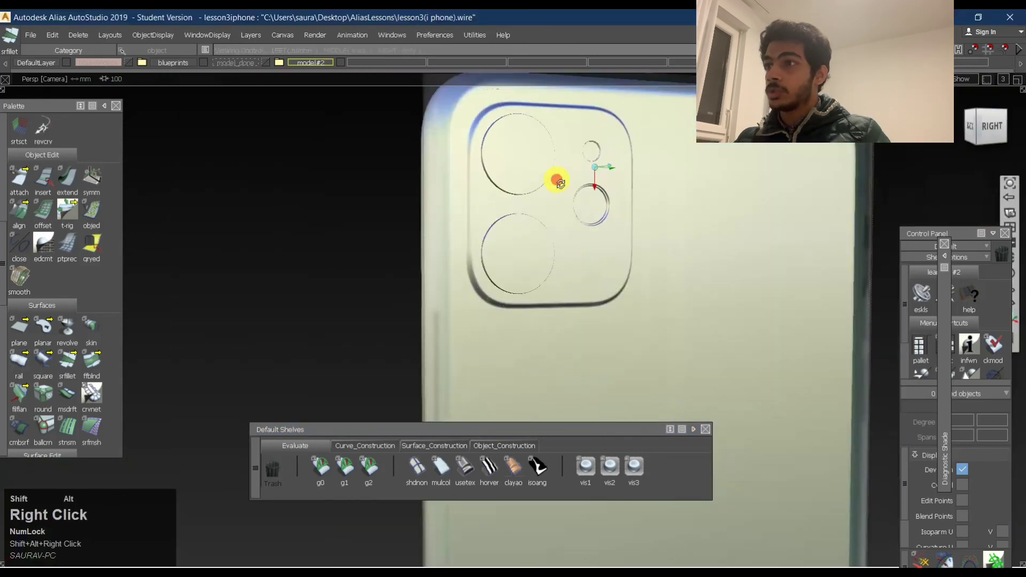
pyautogui.keyDown('alt'); pyautogui.keyDown('shift'); pyautogui.moveTo(557, 179); pyautogui.dragTo(602, 167); pyautogui.keyUp('shift'); pyautogui.keyUp('alt')
pyautogui.keyDown('alt'); pyautogui.keyDown('shift'); pyautogui.moveTo(602, 168); pyautogui.dragTo(645, 149, button='right'); pyautogui.keyUp('shift'); pyautogui.keyUp('alt')
pyautogui.keyDown('alt'); pyautogui.keyDown('shift'); pyautogui.moveTo(646, 149); pyautogui.dragTo(600, 235); pyautogui.keyUp('shift'); pyautogui.keyUp('alt')
pyautogui.keyDown('alt'); pyautogui.keyDown('shift'); pyautogui.moveTo(600, 235); pyautogui.dragTo(630, 241, button='right'); pyautogui.keyUp('shift'); pyautogui.keyUp('alt')
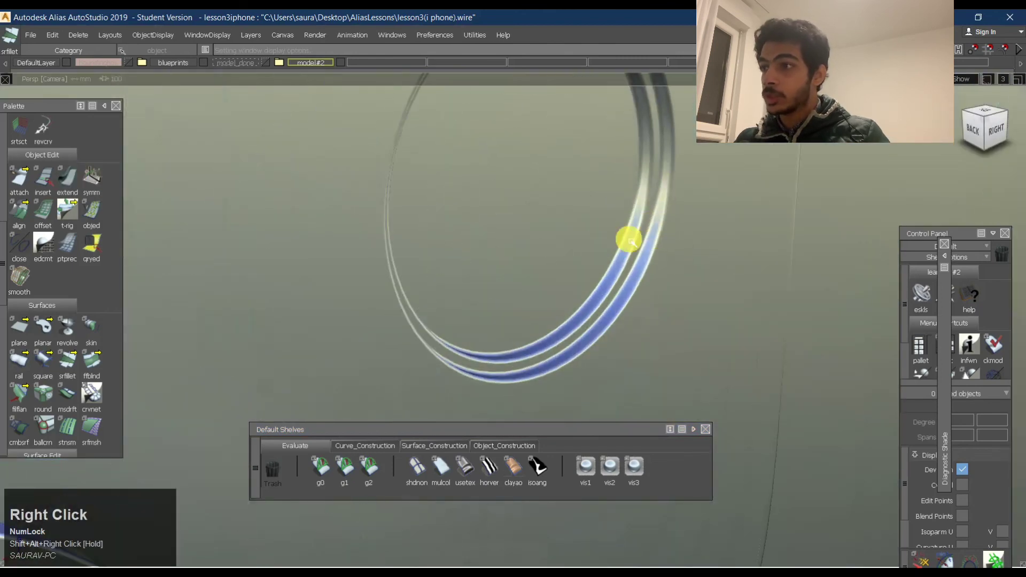
# Apply the horizontal/vertical zebra stripe shading and examine the reflections across the camera bump and back cover.
pyautogui.click(491, 473)
pyautogui.moveTo(609, 280)
pyautogui.keyDown('alt'); pyautogui.keyDown('shift'); pyautogui.mouseDown()
pyautogui.moveTo(666, 263)
pyautogui.moveTo(768, 197)
pyautogui.moveTo(688, 247)
pyautogui.mouseUp(); pyautogui.keyUp('shift'); pyautogui.keyUp('alt')
pyautogui.keyDown('alt'); pyautogui.keyDown('shift'); pyautogui.moveTo(687, 247); pyautogui.dragTo(648, 277, button='right'); pyautogui.keyUp('shift'); pyautogui.keyUp('alt')
pyautogui.keyDown('alt'); pyautogui.keyDown('shift'); pyautogui.moveTo(649, 277); pyautogui.dragTo(648, 328, button='middle'); pyautogui.keyUp('shift'); pyautogui.keyUp('alt')
pyautogui.keyDown('alt'); pyautogui.keyDown('shift'); pyautogui.moveTo(648, 327); pyautogui.dragTo(648, 301, button='right'); pyautogui.keyUp('shift'); pyautogui.keyUp('alt')
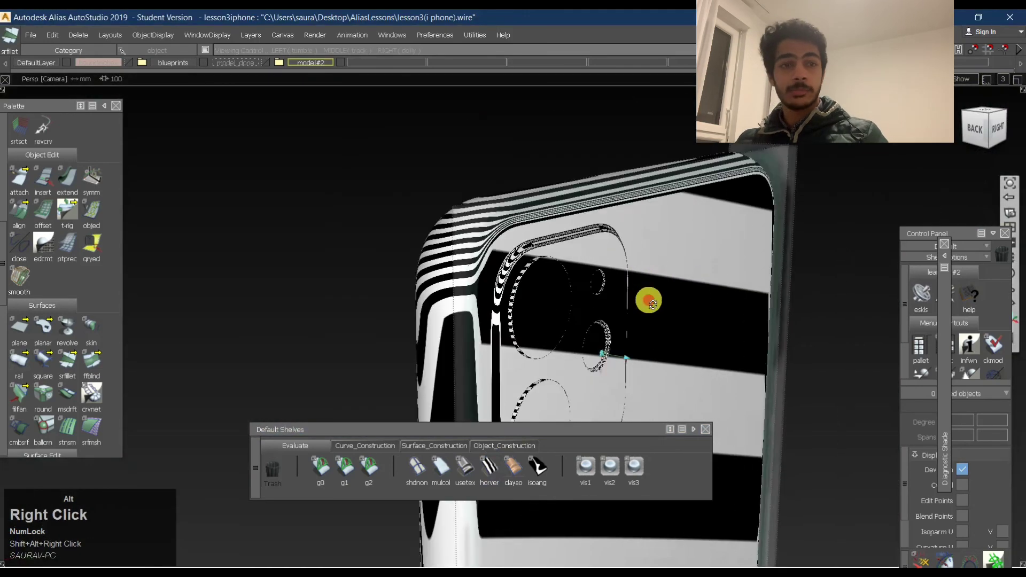
pyautogui.keyDown('alt'); pyautogui.keyDown('shift'); pyautogui.moveTo(648, 300); pyautogui.dragTo(526, 310); pyautogui.keyUp('shift'); pyautogui.keyUp('alt')
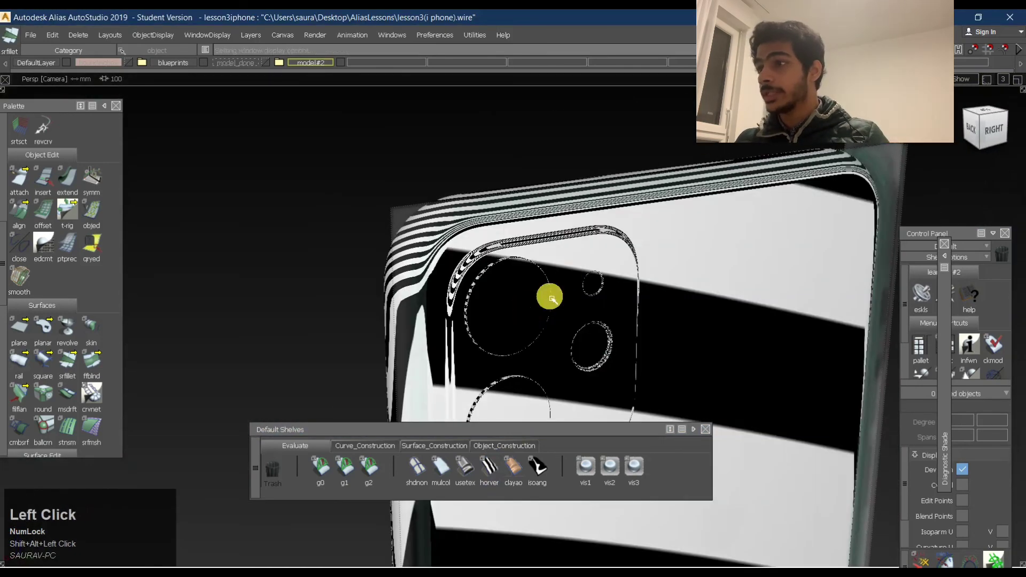
# Restore the user-defined texture shading and examine the lens recesses and small holes on the camera bump.
pyautogui.click(467, 472)
pyautogui.moveTo(550, 304)
pyautogui.keyDown('alt'); pyautogui.keyDown('shift'); pyautogui.mouseDown()
pyautogui.moveTo(588, 288)
pyautogui.moveTo(703, 305)
pyautogui.moveTo(561, 321)
pyautogui.mouseUp(); pyautogui.keyUp('shift'); pyautogui.keyUp('alt')
pyautogui.keyDown('alt'); pyautogui.keyDown('shift'); pyautogui.moveTo(561, 320); pyautogui.dragTo(618, 284, button='right'); pyautogui.keyUp('shift'); pyautogui.keyUp('alt')
pyautogui.keyDown('alt'); pyautogui.keyDown('shift'); pyautogui.moveTo(618, 284); pyautogui.dragTo(715, 233); pyautogui.keyUp('shift'); pyautogui.keyUp('alt')
pyautogui.keyDown('alt'); pyautogui.keyDown('shift'); pyautogui.moveTo(717, 235); pyautogui.dragTo(633, 289, button='right'); pyautogui.keyUp('shift'); pyautogui.keyUp('alt')
pyautogui.keyDown('alt'); pyautogui.keyDown('shift'); pyautogui.moveTo(633, 290); pyautogui.dragTo(601, 300); pyautogui.keyUp('shift'); pyautogui.keyUp('alt')
pyautogui.keyDown('alt'); pyautogui.keyDown('shift'); pyautogui.moveTo(575, 274); pyautogui.dragTo(613, 261, button='right'); pyautogui.keyUp('shift'); pyautogui.keyUp('alt')
pyautogui.keyDown('alt'); pyautogui.keyDown('shift'); pyautogui.moveTo(613, 261); pyautogui.dragTo(611, 215, button='middle'); pyautogui.keyUp('shift'); pyautogui.keyUp('alt')
pyautogui.keyDown('alt'); pyautogui.keyDown('shift'); pyautogui.moveTo(611, 214); pyautogui.dragTo(602, 242, button='right'); pyautogui.keyUp('shift'); pyautogui.keyUp('alt')
pyautogui.keyDown('alt'); pyautogui.keyDown('shift'); pyautogui.click(602, 244); pyautogui.keyUp('shift'); pyautogui.keyUp('alt')
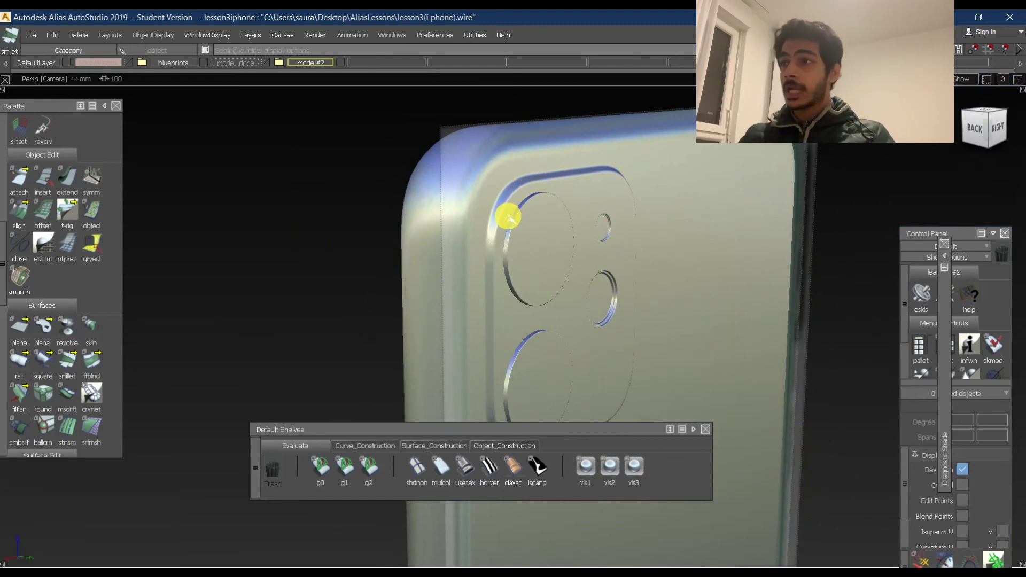
# Examine the whole phone body from the front, back and angled views.
pyautogui.keyDown('alt'); pyautogui.keyDown('shift'); pyautogui.moveTo(600, 201); pyautogui.dragTo(550, 256); pyautogui.keyUp('shift'); pyautogui.keyUp('alt')
pyautogui.keyDown('alt'); pyautogui.keyDown('shift'); pyautogui.moveTo(550, 256); pyautogui.dragTo(722, 273, button='right'); pyautogui.keyUp('shift'); pyautogui.keyUp('alt')
pyautogui.keyDown('alt'); pyautogui.keyDown('shift'); pyautogui.moveTo(722, 273); pyautogui.dragTo(742, 321); pyautogui.keyUp('shift'); pyautogui.keyUp('alt')
pyautogui.keyDown('alt'); pyautogui.keyDown('shift'); pyautogui.moveTo(742, 321); pyautogui.dragTo(731, 234, button='middle'); pyautogui.keyUp('shift'); pyautogui.keyUp('alt')
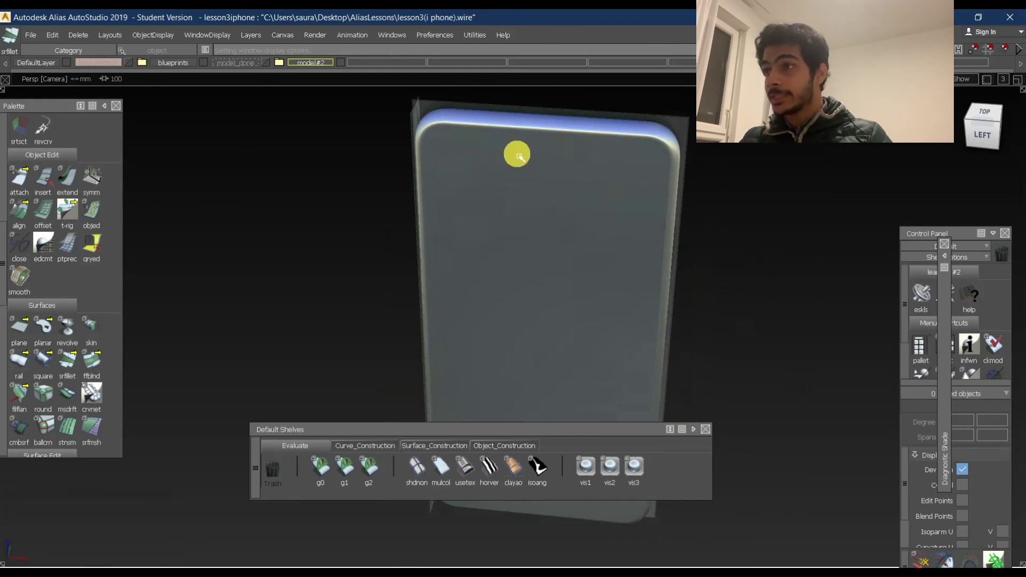
pyautogui.keyDown('alt'); pyautogui.keyDown('shift'); pyautogui.moveTo(626, 183); pyautogui.dragTo(668, 222); pyautogui.keyUp('shift'); pyautogui.keyUp('alt')
pyautogui.keyDown('alt'); pyautogui.keyDown('shift'); pyautogui.moveTo(669, 222); pyautogui.dragTo(545, 275, button='middle'); pyautogui.keyUp('shift'); pyautogui.keyUp('alt')
pyautogui.keyDown('alt'); pyautogui.keyDown('shift'); pyautogui.moveTo(545, 275); pyautogui.dragTo(501, 279); pyautogui.keyUp('shift'); pyautogui.keyUp('alt')
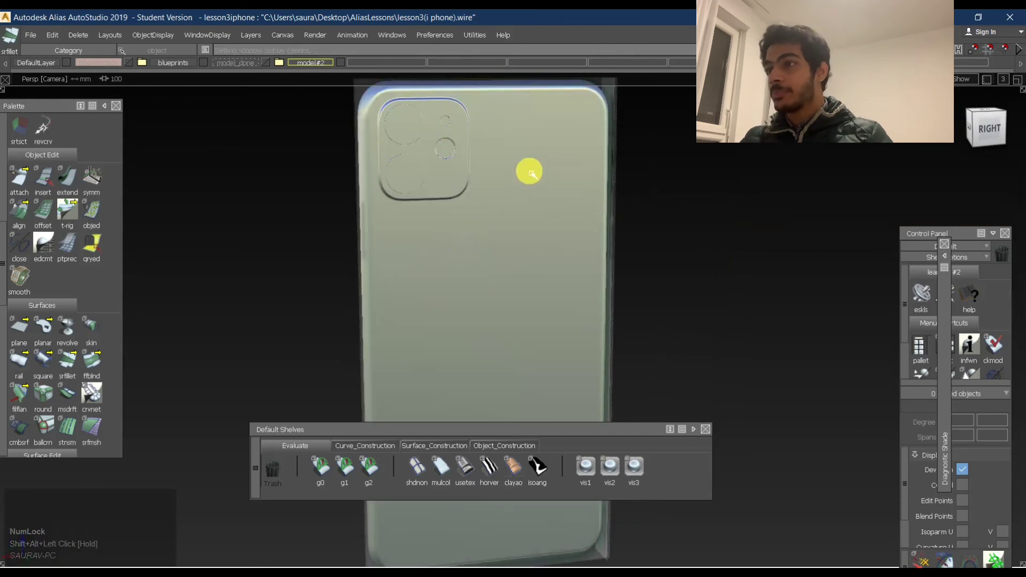
pyautogui.keyDown('alt'); pyautogui.keyDown('shift'); pyautogui.moveTo(543, 159); pyautogui.dragTo(435, 187, button='right'); pyautogui.keyUp('shift'); pyautogui.keyUp('alt')
pyautogui.keyDown('alt'); pyautogui.keyDown('shift'); pyautogui.moveTo(436, 187); pyautogui.dragTo(499, 249); pyautogui.keyUp('shift'); pyautogui.keyUp('alt')
pyautogui.keyDown('alt'); pyautogui.keyDown('shift'); pyautogui.moveTo(499, 249); pyautogui.dragTo(533, 236, button='right'); pyautogui.keyUp('shift'); pyautogui.keyUp('alt')
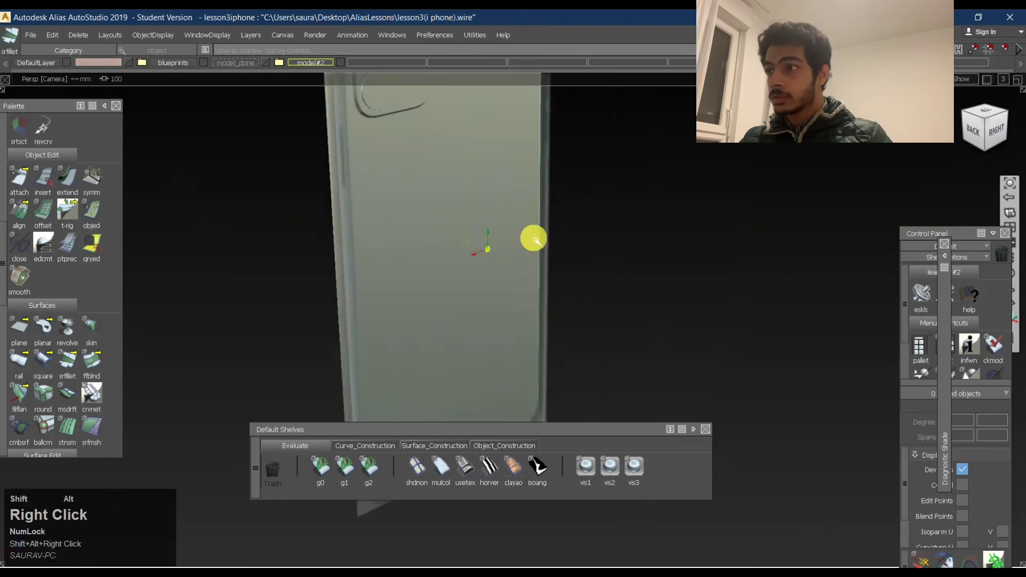
pyautogui.keyDown('alt'); pyautogui.keyDown('shift'); pyautogui.moveTo(533, 235); pyautogui.dragTo(467, 213); pyautogui.keyUp('shift'); pyautogui.keyUp('alt')
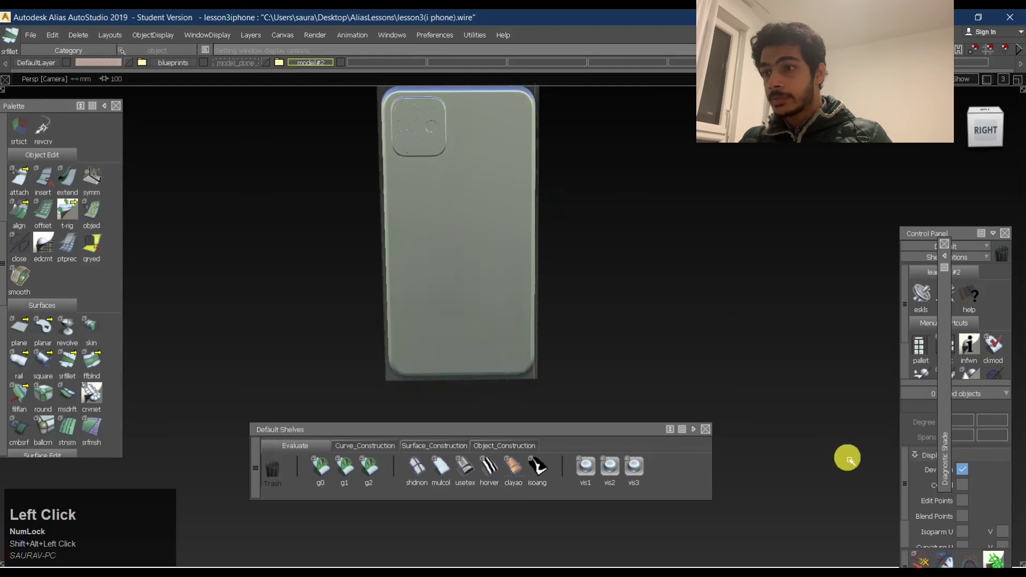
pyautogui.click(978, 572)
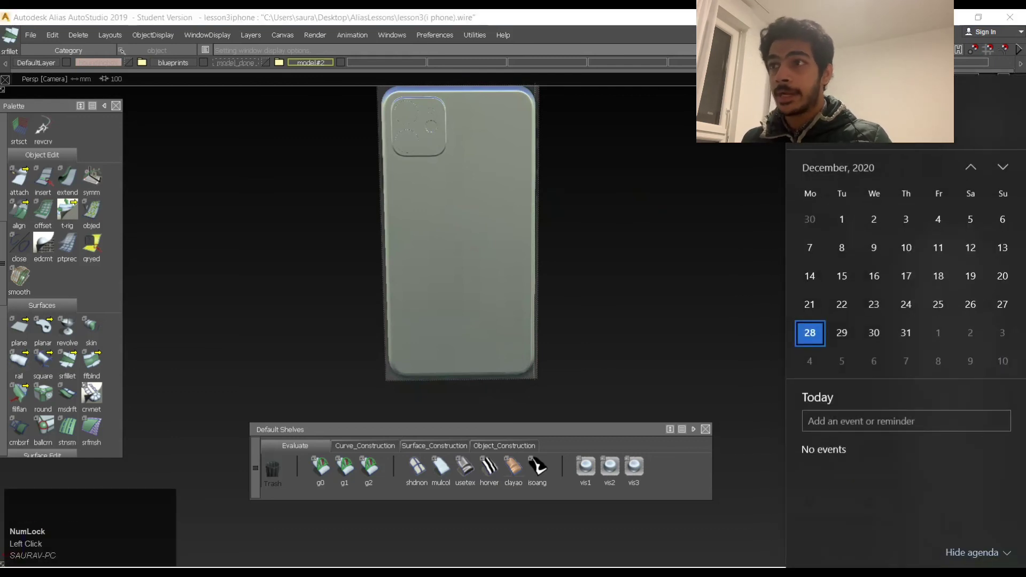
pyautogui.click(764, 432)
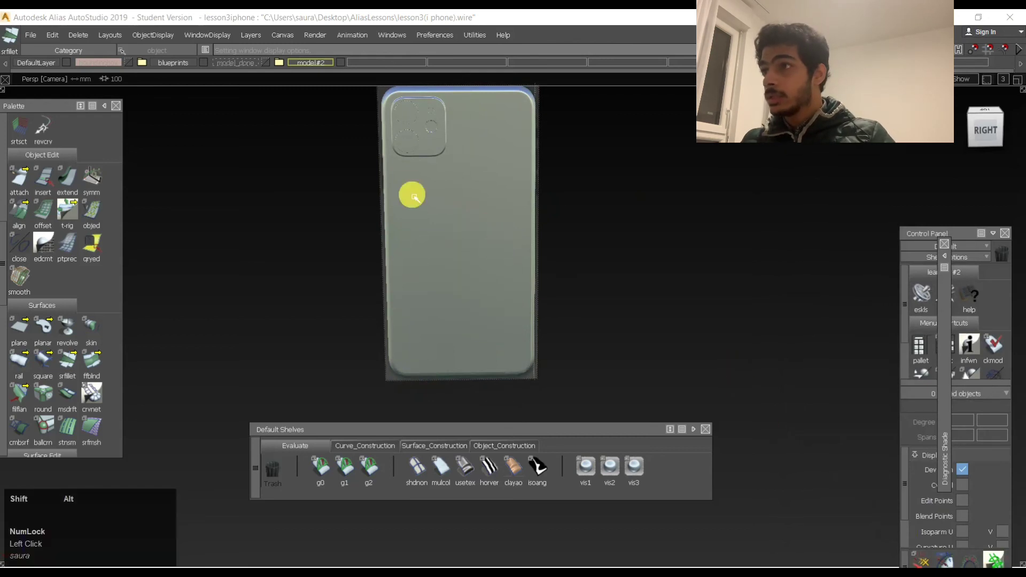
# Examine the camera bump and the phone's upper rounded edges from several oblique angles.
pyautogui.keyDown('alt'); pyautogui.keyDown('shift'); pyautogui.moveTo(410, 194); pyautogui.dragTo(455, 169); pyautogui.keyUp('shift'); pyautogui.keyUp('alt')
pyautogui.keyDown('alt'); pyautogui.keyDown('shift'); pyautogui.moveTo(455, 169); pyautogui.dragTo(488, 151, button='right'); pyautogui.keyUp('shift'); pyautogui.keyUp('alt')
pyautogui.keyDown('alt'); pyautogui.keyDown('shift'); pyautogui.moveTo(488, 151); pyautogui.dragTo(506, 248, button='middle'); pyautogui.keyUp('shift'); pyautogui.keyUp('alt')
pyautogui.keyDown('alt'); pyautogui.keyDown('shift'); pyautogui.moveTo(506, 247); pyautogui.dragTo(479, 265, button='right'); pyautogui.keyUp('shift'); pyautogui.keyUp('alt')
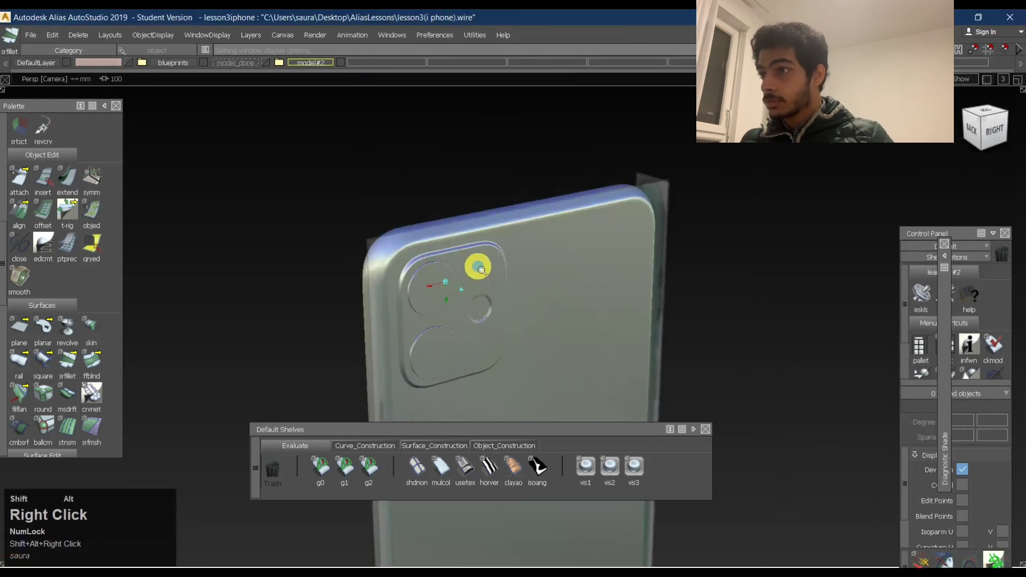
pyautogui.keyDown('alt'); pyautogui.keyDown('shift'); pyautogui.moveTo(479, 265); pyautogui.dragTo(656, 252); pyautogui.keyUp('shift'); pyautogui.keyUp('alt')
pyautogui.keyDown('ctrl'); pyautogui.keyDown('shift'); pyautogui.moveTo(630, 307); pyautogui.dragTo(709, 239); pyautogui.keyUp('shift'); pyautogui.keyUp('ctrl')
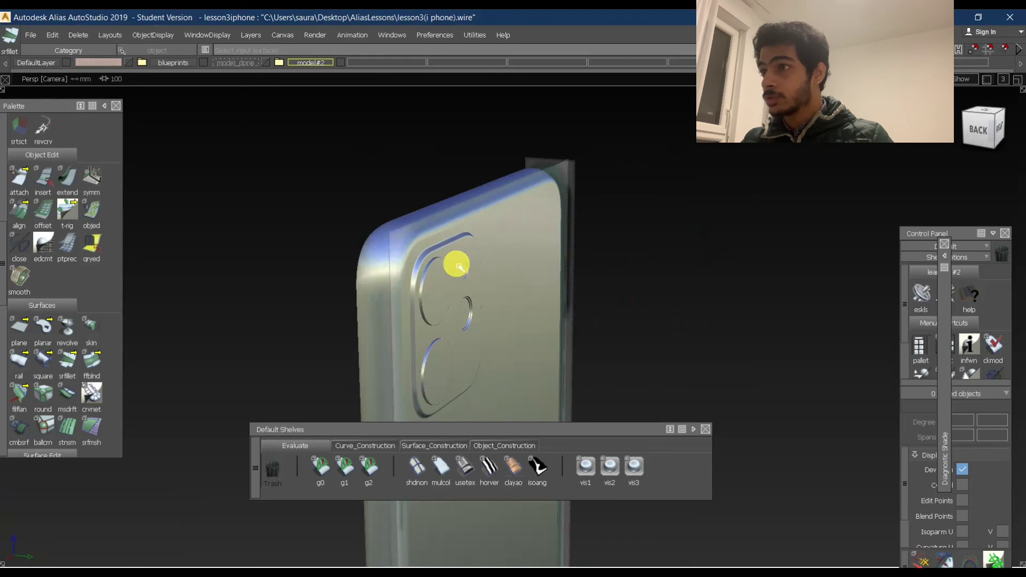
pyautogui.keyDown('alt'); pyautogui.keyDown('shift'); pyautogui.moveTo(459, 266); pyautogui.dragTo(596, 235); pyautogui.keyUp('shift'); pyautogui.keyUp('alt')
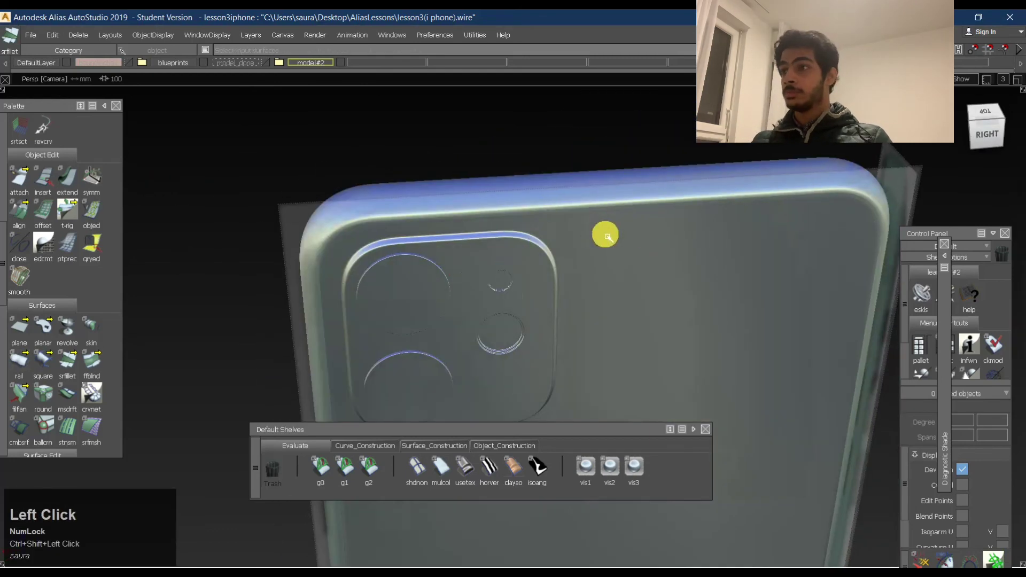
# Inspect the phone's side profile and the camera bump's protrusion, finishing on an angled close-up of the back.
pyautogui.keyDown('alt'); pyautogui.keyDown('shift'); pyautogui.moveTo(578, 232); pyautogui.dragTo(570, 242, button='right'); pyautogui.keyUp('shift'); pyautogui.keyUp('alt')
pyautogui.keyDown('alt'); pyautogui.keyDown('shift'); pyautogui.moveTo(590, 239); pyautogui.dragTo(517, 221); pyautogui.keyUp('shift'); pyautogui.keyUp('alt')
pyautogui.keyDown('alt'); pyautogui.keyDown('shift'); pyautogui.moveTo(436, 247); pyautogui.dragTo(383, 268, button='right'); pyautogui.keyUp('shift'); pyautogui.keyUp('alt')
pyautogui.keyDown('alt'); pyautogui.keyDown('shift'); pyautogui.moveTo(382, 267); pyautogui.dragTo(502, 274); pyautogui.keyUp('shift'); pyautogui.keyUp('alt')
pyautogui.keyDown('alt'); pyautogui.keyDown('shift'); pyautogui.moveTo(475, 331); pyautogui.dragTo(498, 250, button='middle'); pyautogui.keyUp('shift'); pyautogui.keyUp('alt')
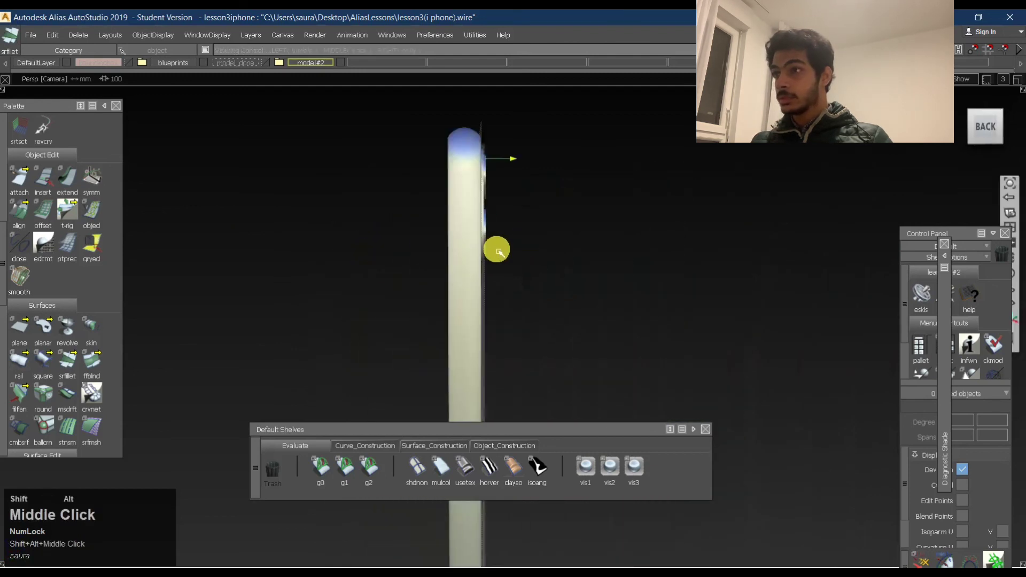
pyautogui.keyDown('alt'); pyautogui.keyDown('shift'); pyautogui.moveTo(494, 254); pyautogui.dragTo(913, 156); pyautogui.keyUp('shift'); pyautogui.keyUp('alt')
pyautogui.click(976, 141)
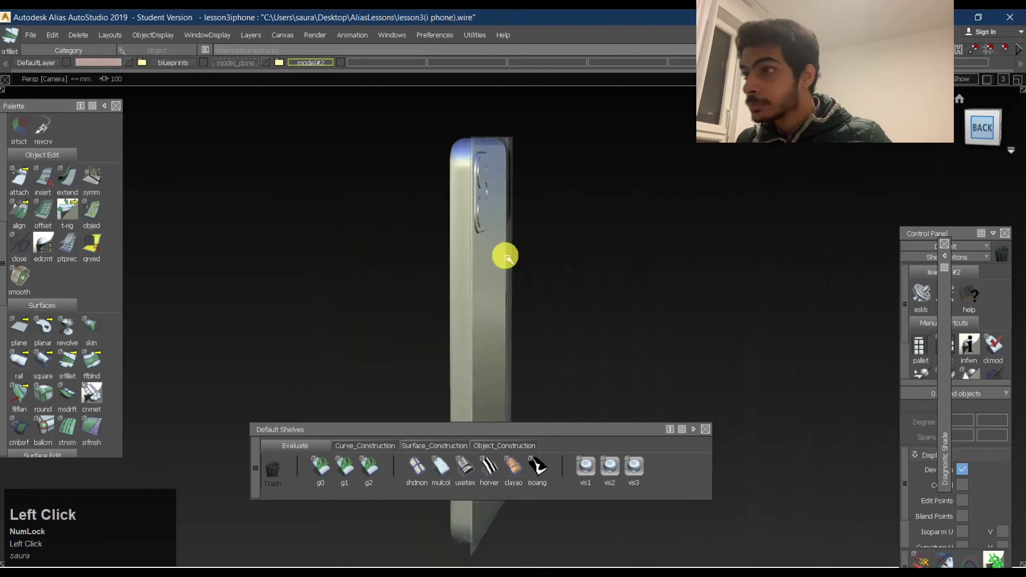
pyautogui.keyDown('alt'); pyautogui.keyDown('shift'); pyautogui.moveTo(506, 230); pyautogui.dragTo(632, 208, button='right'); pyautogui.keyUp('shift'); pyautogui.keyUp('alt')
pyautogui.keyDown('alt'); pyautogui.keyDown('shift'); pyautogui.moveTo(632, 208); pyautogui.dragTo(593, 312); pyautogui.keyUp('shift'); pyautogui.keyUp('alt')
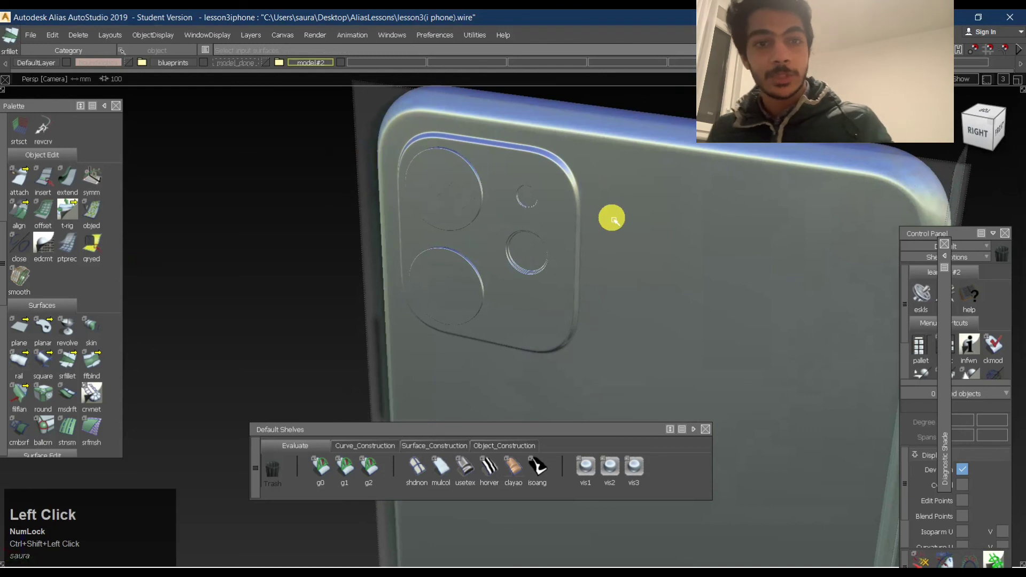